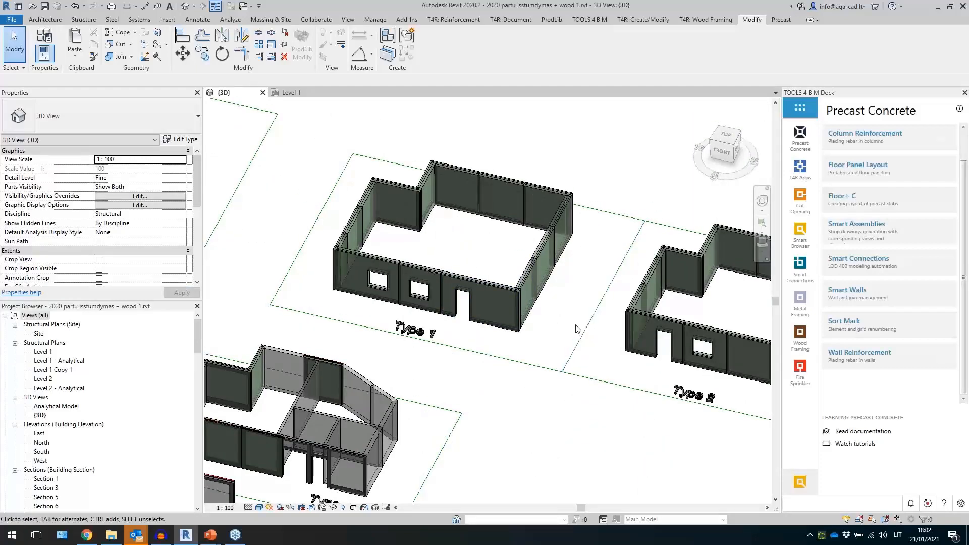
- Switch to the precast shop drawings project and its Level 1 structural plan
{"action": "scroll", "coordinate": [580, 327], "scroll_direction": "down", "scroll_amount": 4}
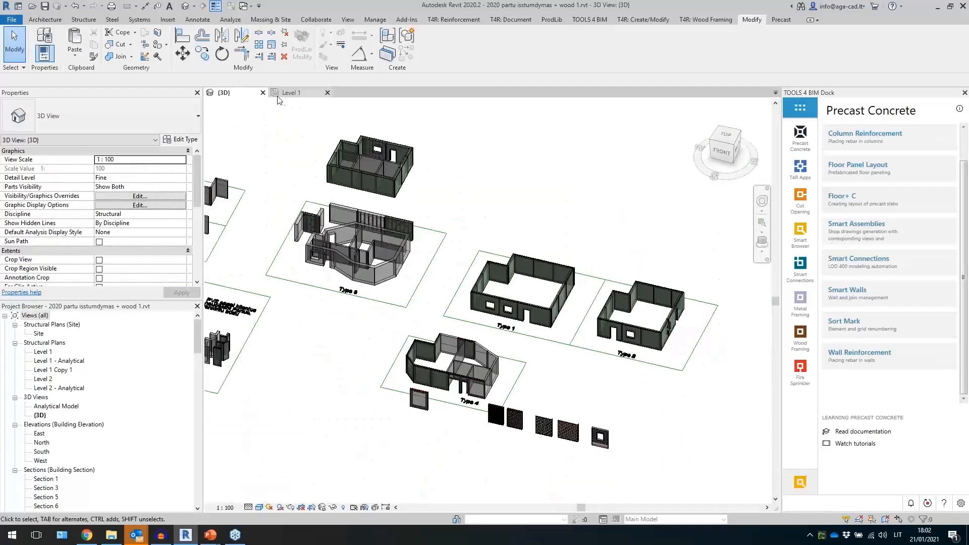
{"action": "left_click", "coordinate": [263, 92]}
{"action": "left_click", "coordinate": [504, 272]}
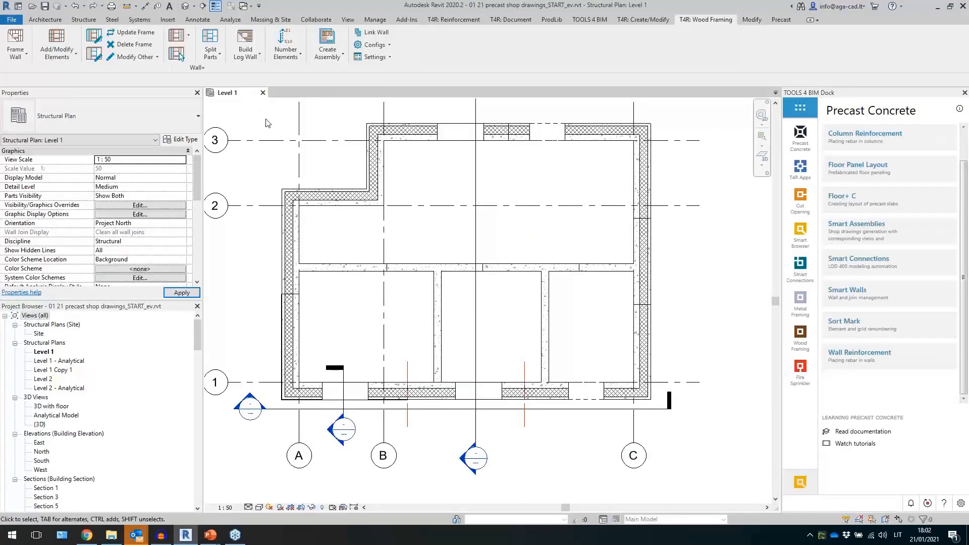
- Open the default 3D view and examine the precast walls, selecting individual exterior and interior walls
{"action": "middle_click_drag", "start_coordinate": [268, 125], "coordinate": [288, 141]}
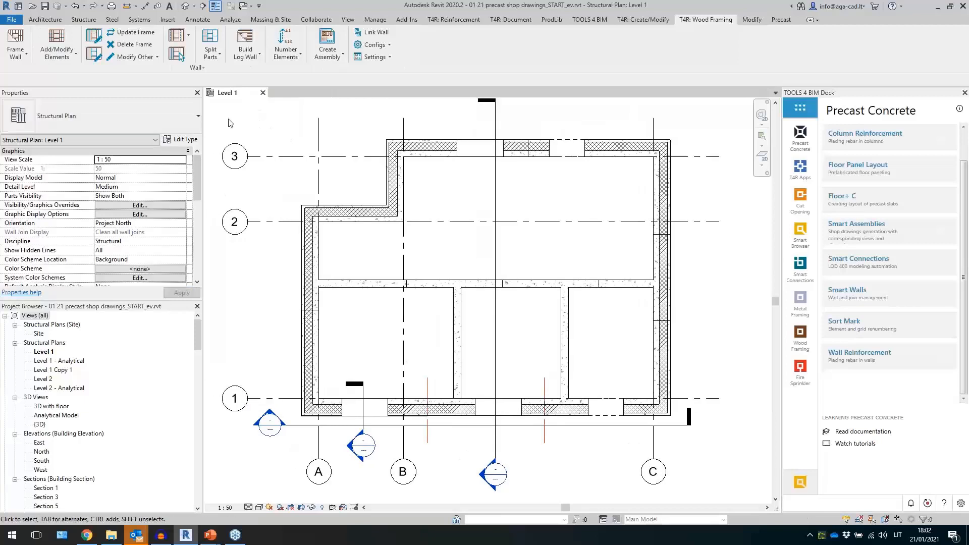
{"action": "left_click", "coordinate": [185, 5]}
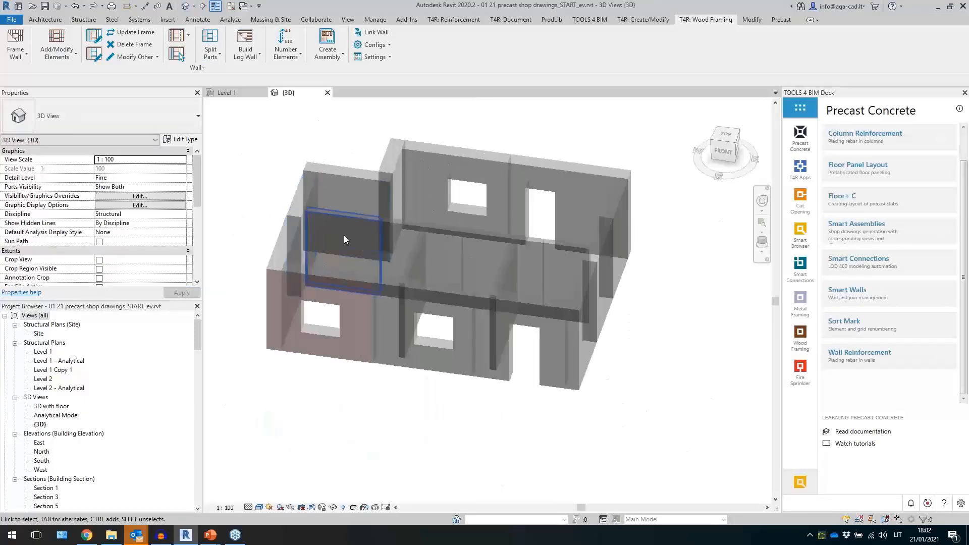
{"action": "left_click", "coordinate": [424, 298]}
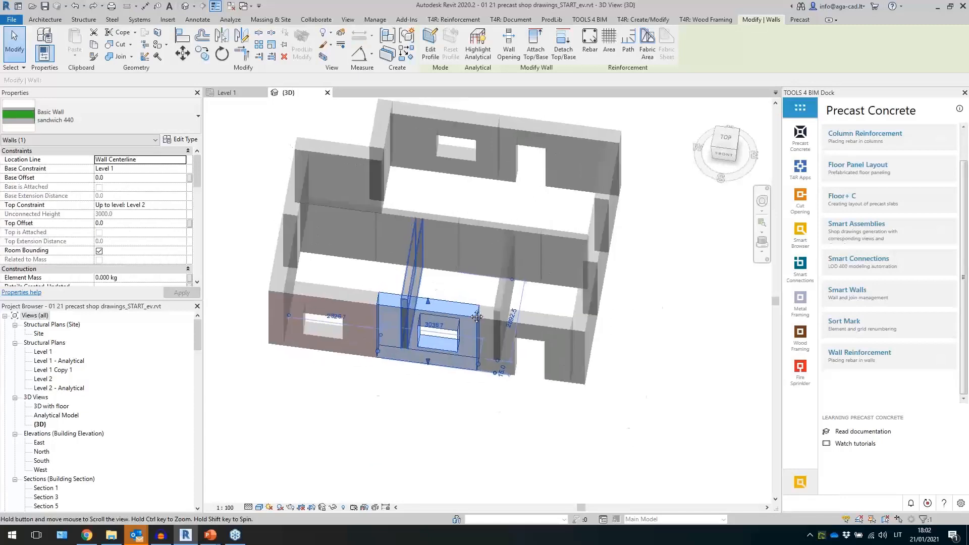
{"action": "middle_click_drag", "start_coordinate": [291, 242], "coordinate": [355, 297]}
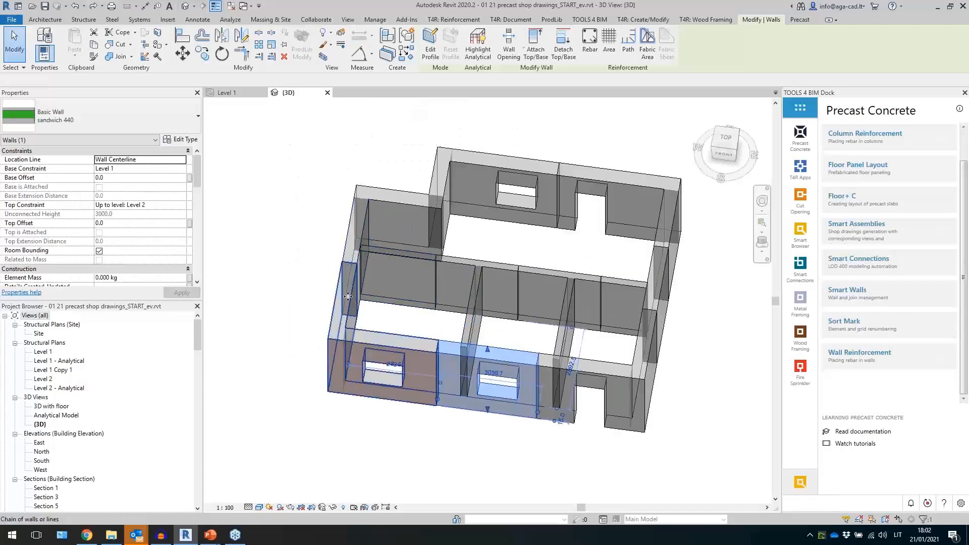
{"action": "left_click", "coordinate": [347, 295]}
{"action": "left_click", "coordinate": [407, 254], "text": "ctrl"}
{"action": "left_click", "coordinate": [465, 270]}
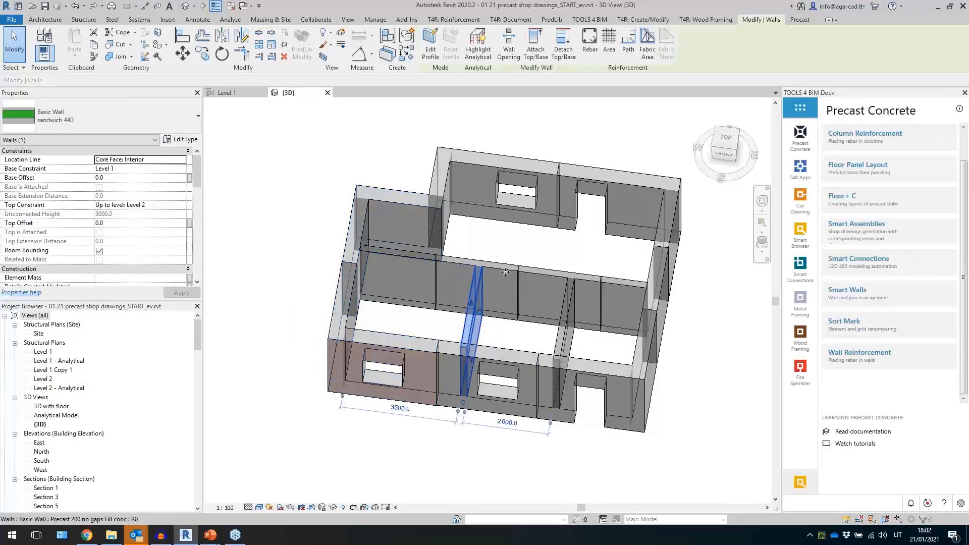
{"action": "left_click", "coordinate": [531, 275]}
{"action": "middle_click_drag", "start_coordinate": [531, 274], "coordinate": [496, 238], "text": "shift"}
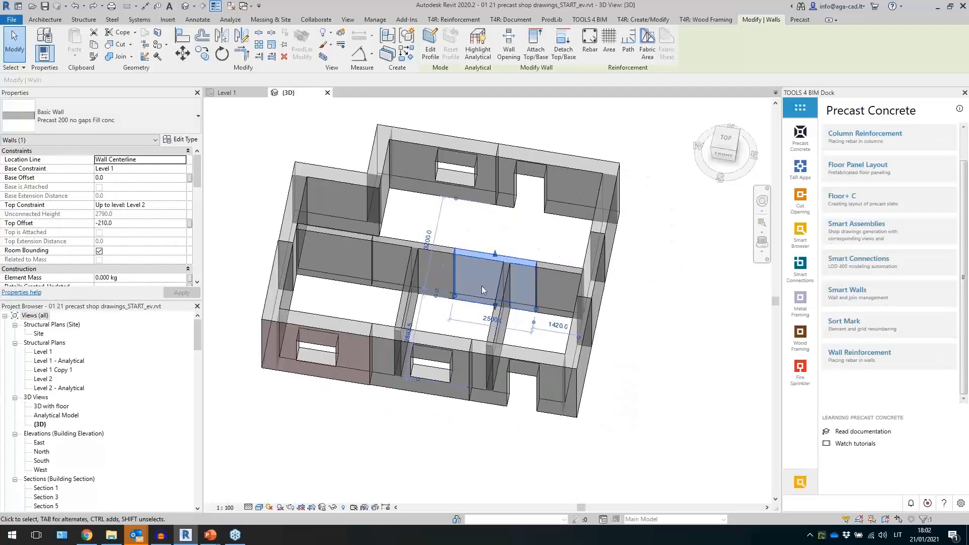
- Expand the Smart Walls tool group in the dock and inspect a selected interior wall's properties
{"action": "left_click", "coordinate": [843, 292]}
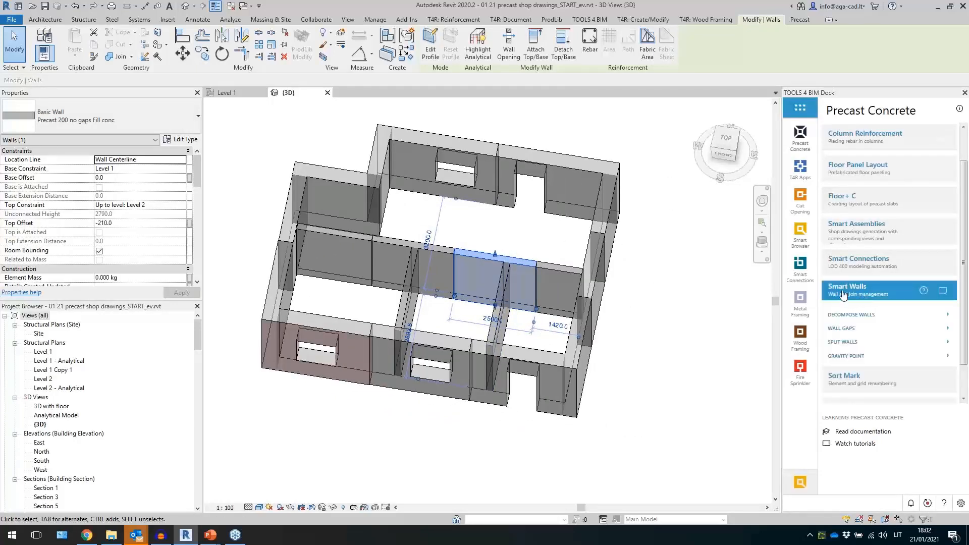
{"action": "left_click", "coordinate": [320, 231]}
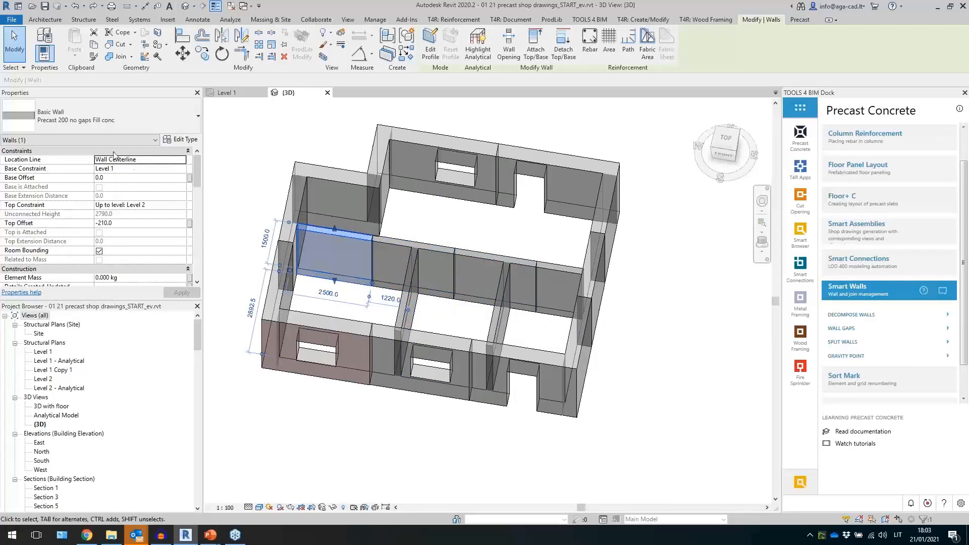
{"action": "left_click", "coordinate": [146, 140]}
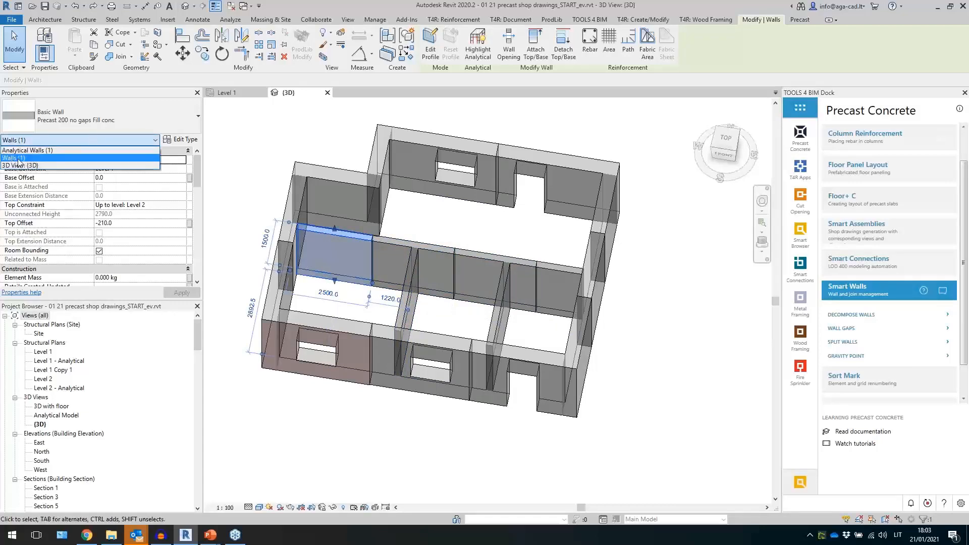
{"action": "left_click", "coordinate": [253, 164]}
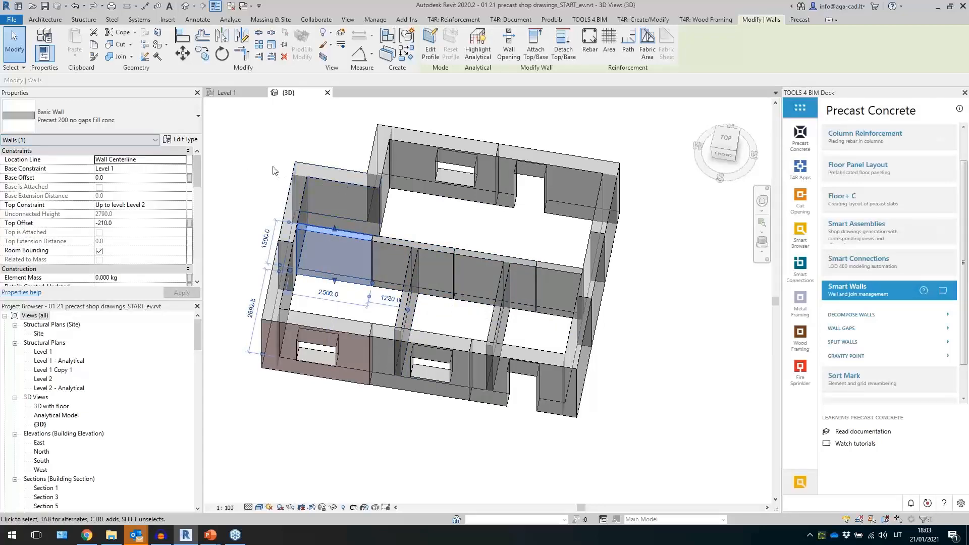
{"action": "left_click", "coordinate": [250, 148]}
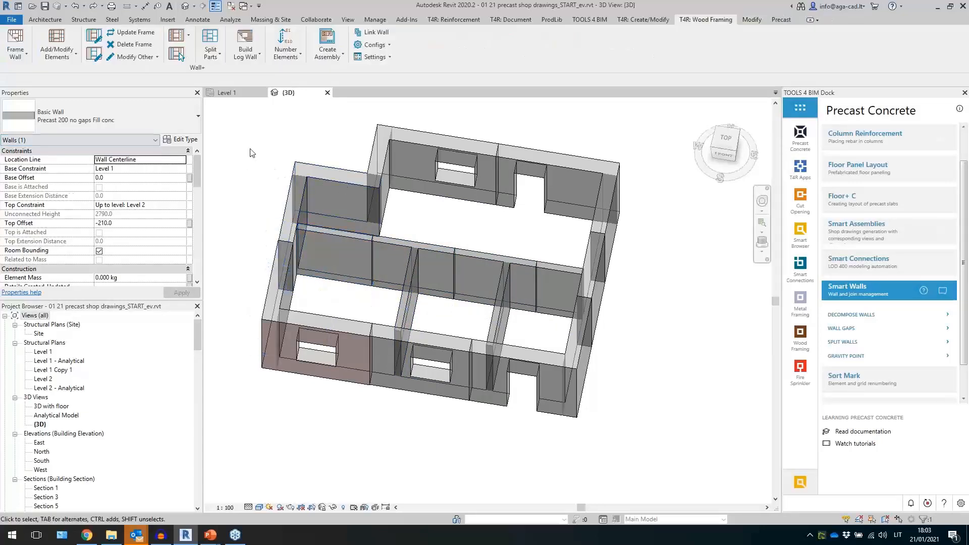
- Open the Level 1 plan and examine the selected interior precast wall there
{"action": "double_click", "coordinate": [47, 352]}
{"action": "left_click", "coordinate": [411, 284]}
{"action": "scroll", "coordinate": [411, 295], "scroll_direction": "up", "scroll_amount": 5}
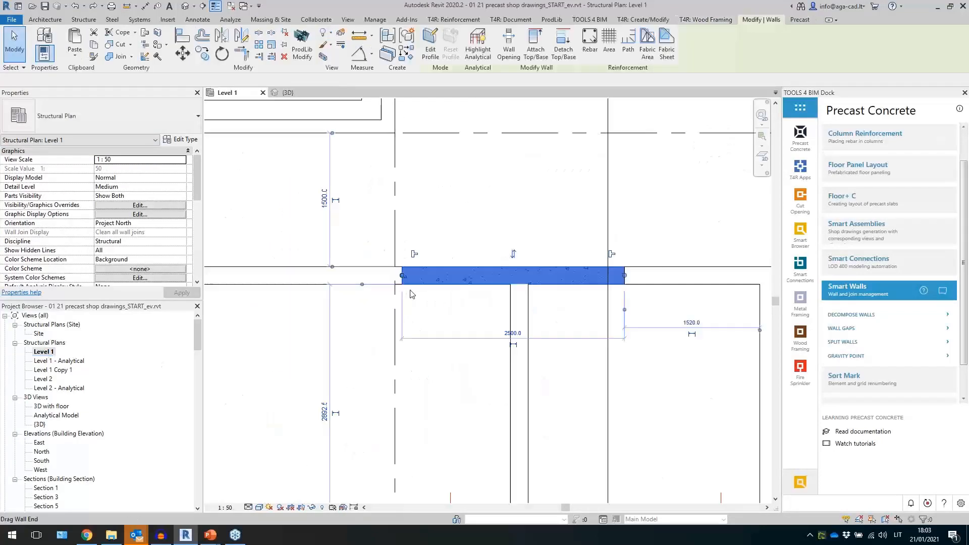
{"action": "scroll", "coordinate": [495, 278], "scroll_direction": "down", "scroll_amount": 5}
{"action": "key", "text": "Escape"}
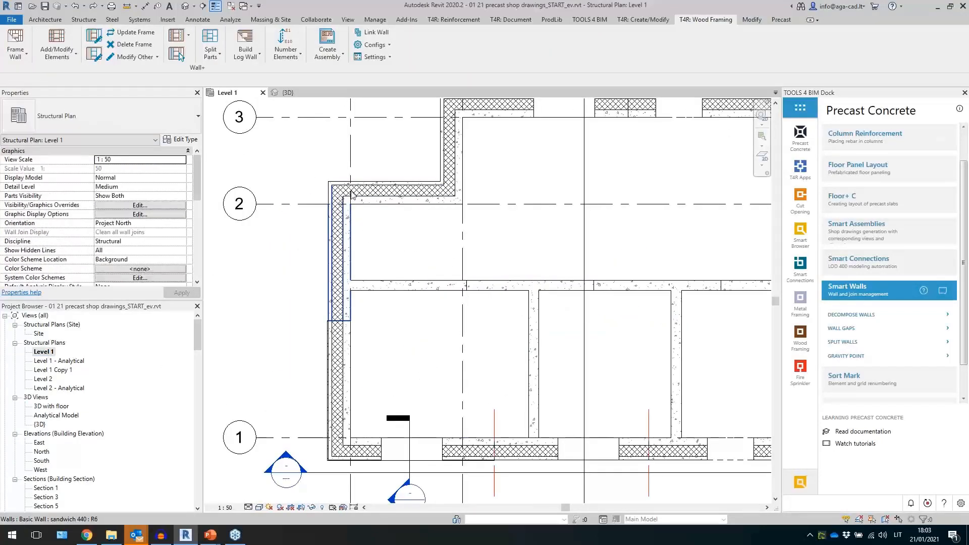
{"action": "scroll", "coordinate": [384, 250], "scroll_direction": "down", "scroll_amount": 1}
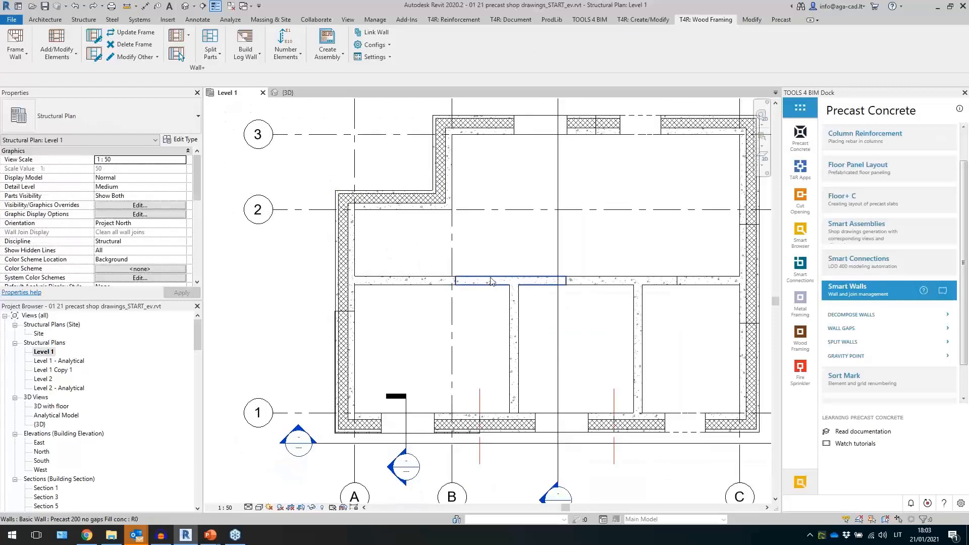
{"action": "scroll", "coordinate": [469, 323], "scroll_direction": "down", "scroll_amount": 1}
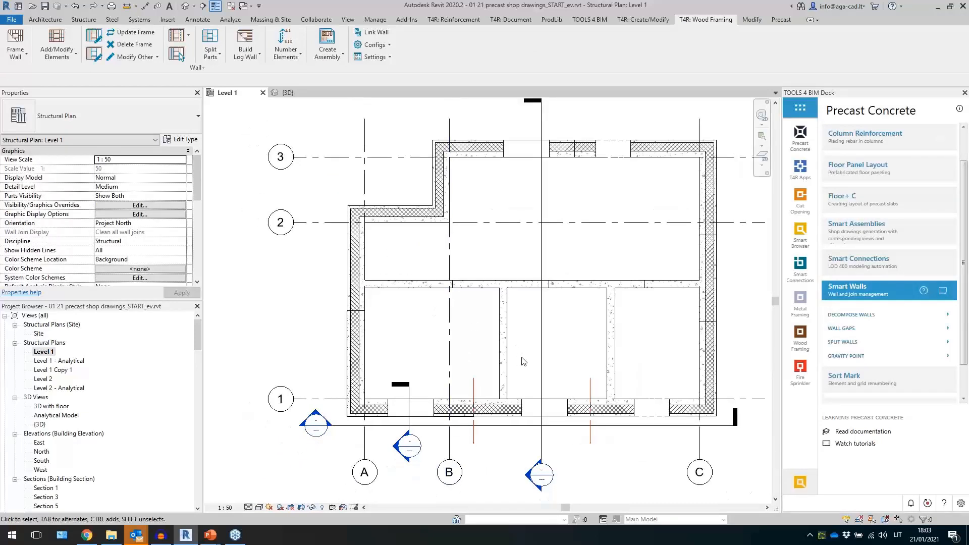
{"action": "middle_click_drag", "start_coordinate": [518, 356], "coordinate": [480, 358]}
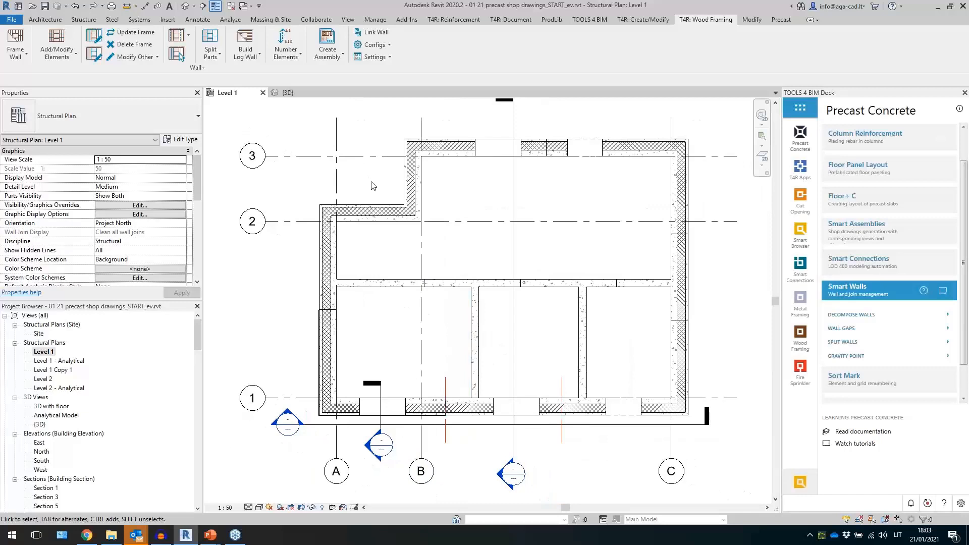
- Detach the Wall+ ribbon panel so it floats over the plan view
{"action": "left_click_drag", "start_coordinate": [211, 70], "coordinate": [467, 154]}
{"action": "mouse_move", "coordinate": [469, 210]}
{"action": "middle_mouse_down"}
{"action": "mouse_move", "coordinate": [465, 240]}
{"action": "mouse_move", "coordinate": [457, 227]}
{"action": "middle_mouse_up"}
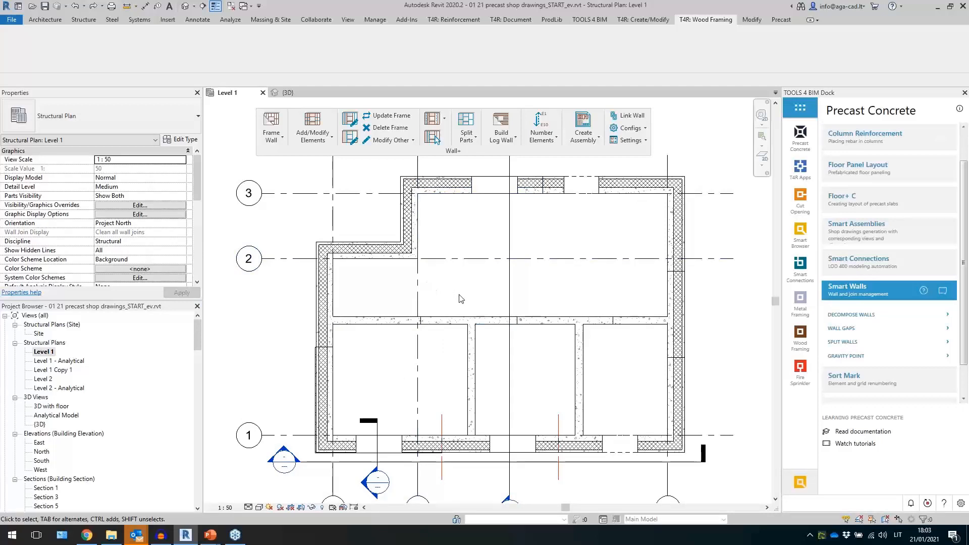
{"action": "middle_click_drag", "start_coordinate": [459, 298], "coordinate": [455, 310]}
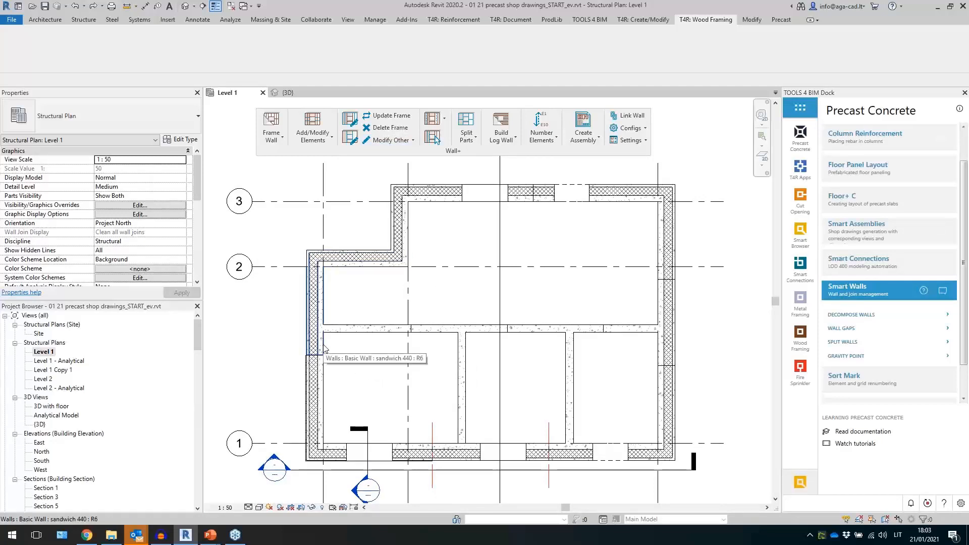
- Window-select the whole plan, filter the selection to Walls only, and run Frame Wall on them
{"action": "left_click", "coordinate": [341, 381]}
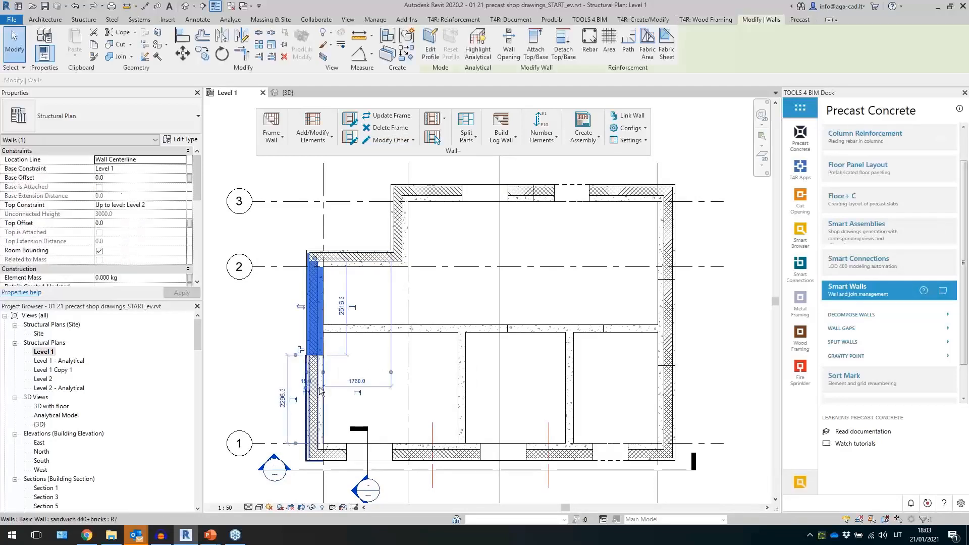
{"action": "left_click_drag", "start_coordinate": [694, 190], "coordinate": [304, 456]}
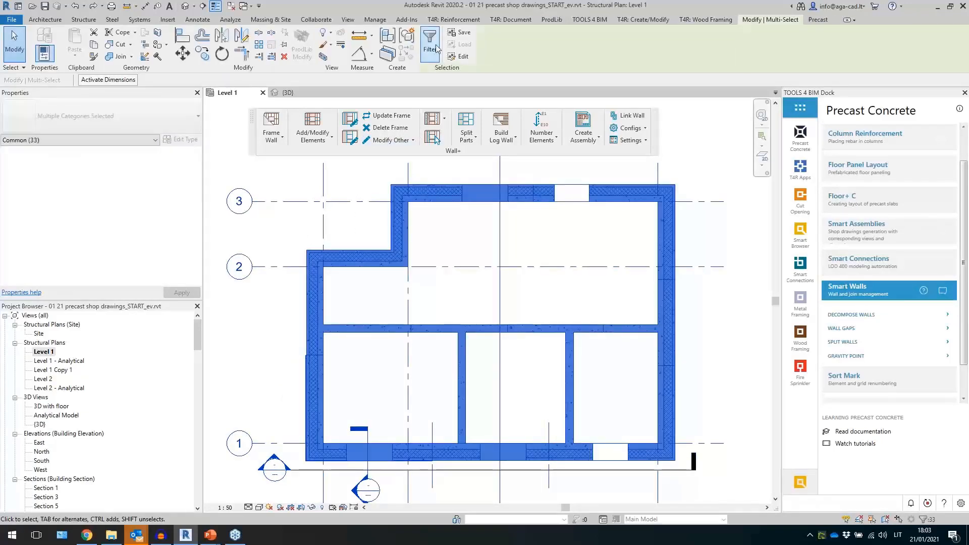
{"action": "left_click", "coordinate": [430, 45]}
{"action": "left_click", "coordinate": [480, 162]}
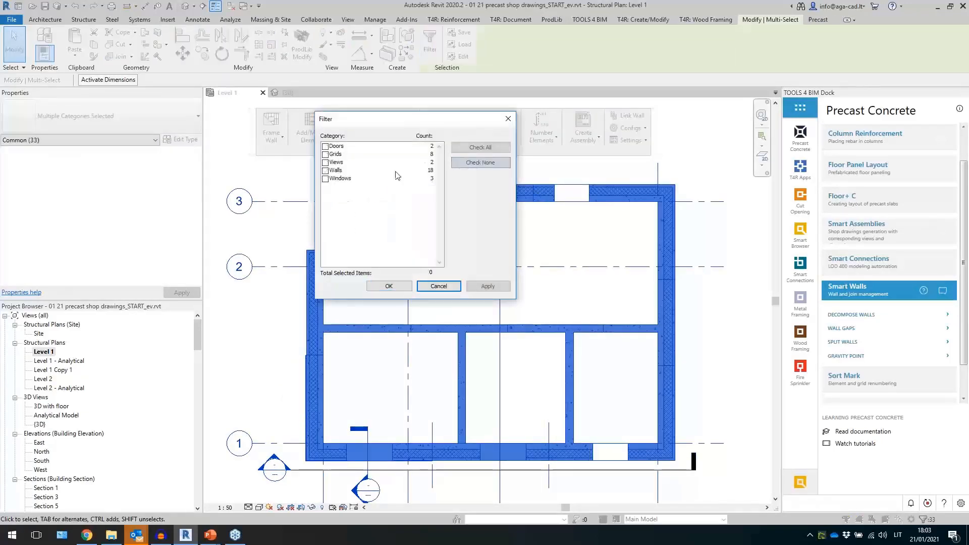
{"action": "left_click", "coordinate": [325, 171]}
{"action": "left_click", "coordinate": [397, 286]}
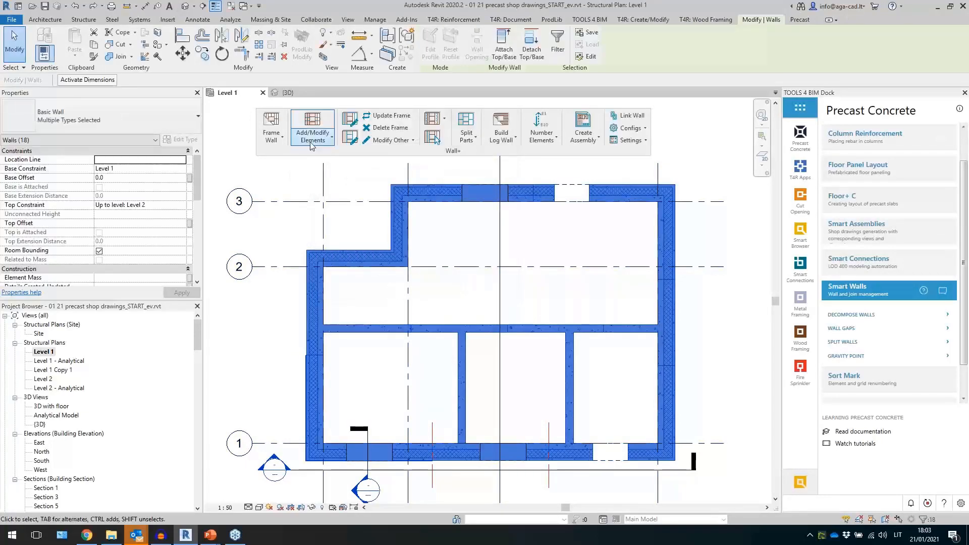
{"action": "left_click", "coordinate": [271, 124]}
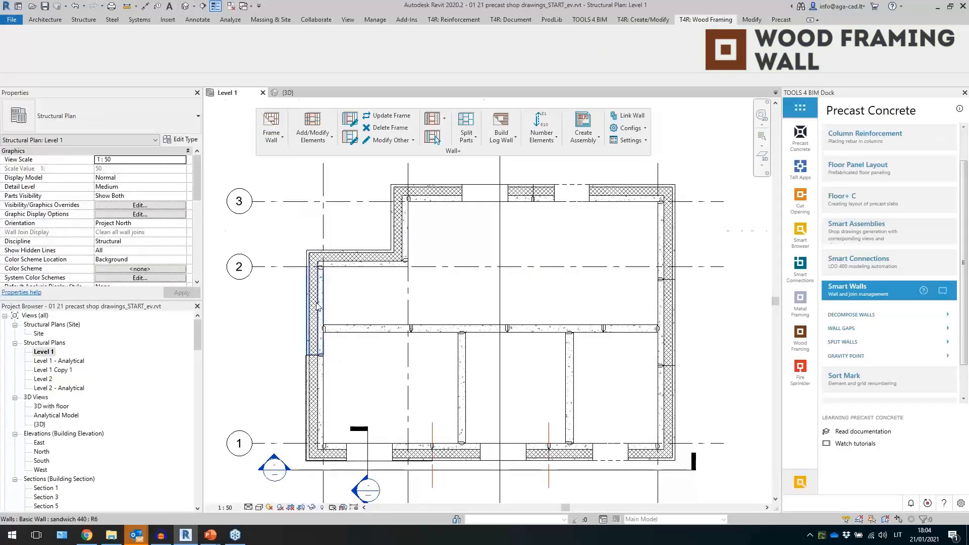
- Inspect a placed corner stud and its framing configuration's Vertical Stud and End Connection settings
{"action": "scroll", "coordinate": [316, 307], "scroll_direction": "up", "scroll_amount": 7}
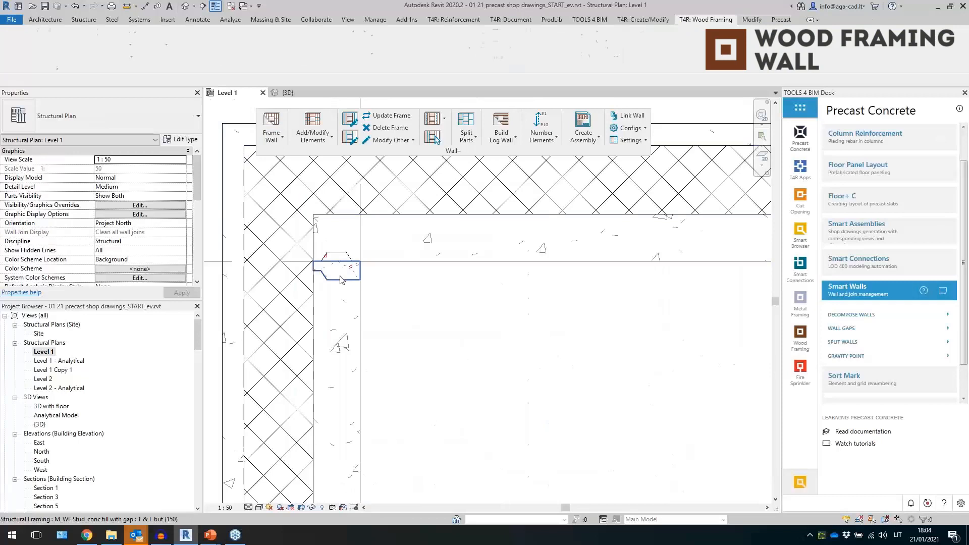
{"action": "left_click", "coordinate": [341, 279]}
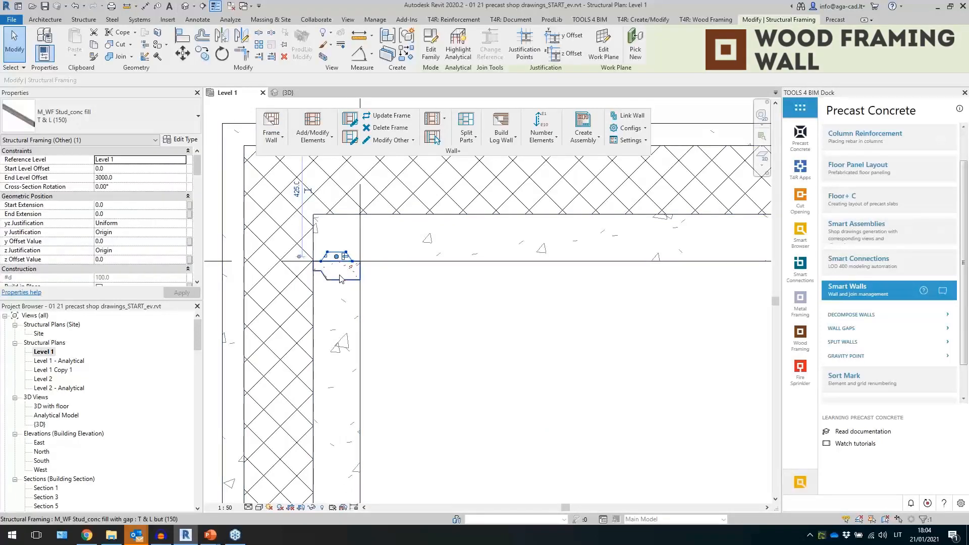
{"action": "scroll", "coordinate": [336, 263], "scroll_direction": "down", "scroll_amount": 3}
{"action": "key", "text": "Escape"}
{"action": "left_click", "coordinate": [337, 272]}
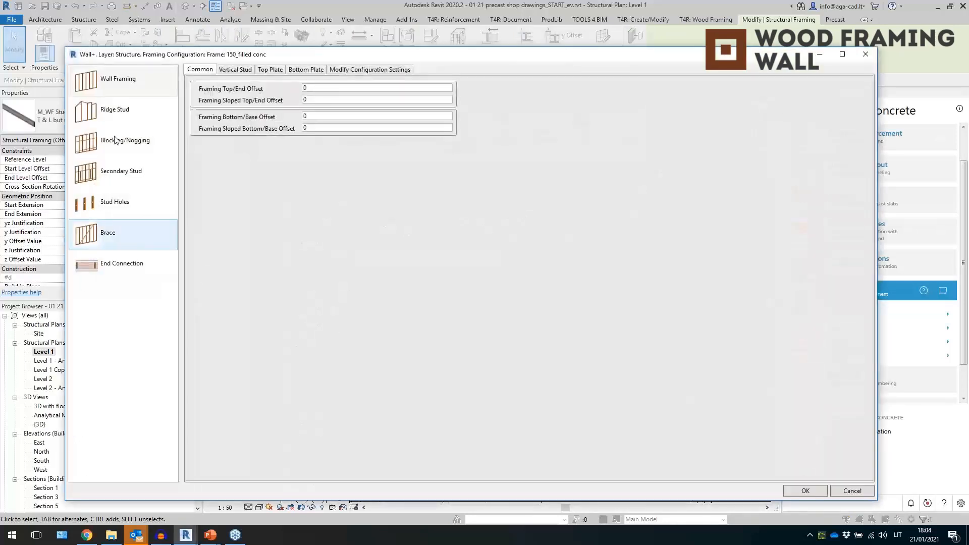
{"action": "left_click", "coordinate": [245, 72]}
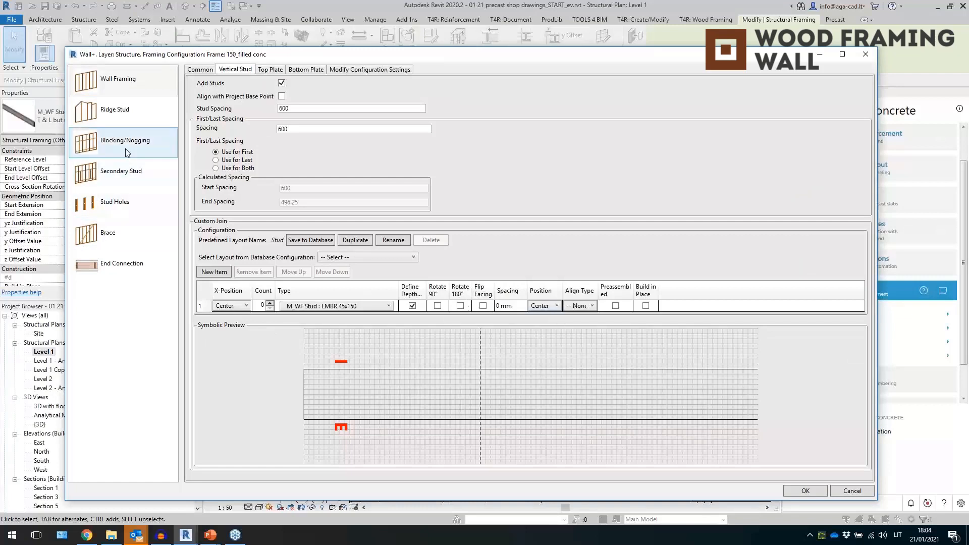
{"action": "left_click", "coordinate": [106, 135]}
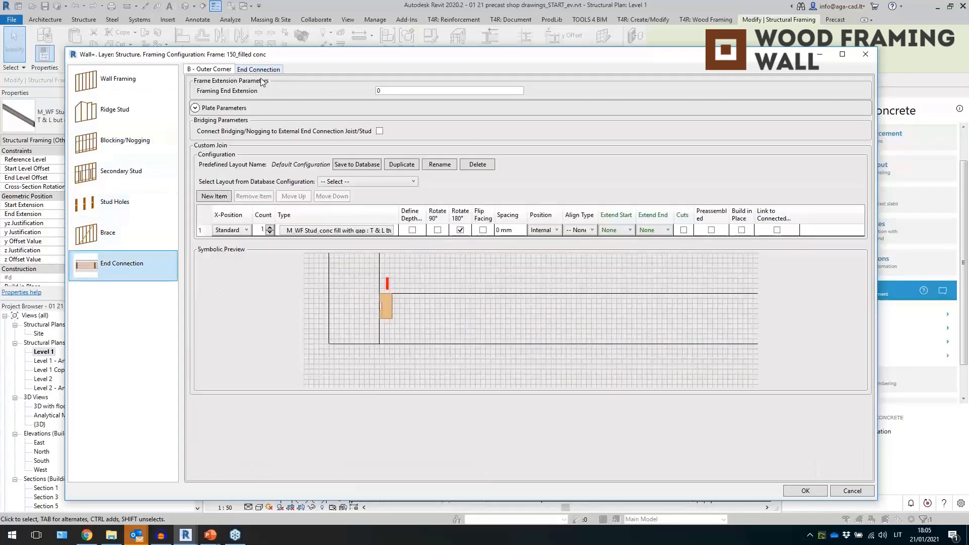
{"action": "left_click", "coordinate": [259, 72]}
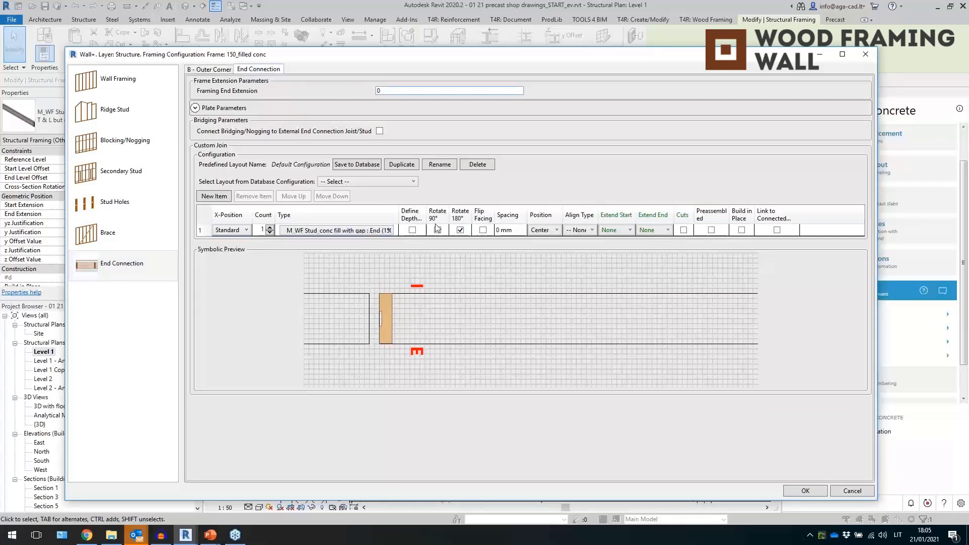
{"action": "left_click", "coordinate": [866, 55]}
- Examine the studs placed at the other wall junctions in the plan
{"action": "left_click", "coordinate": [542, 331]}
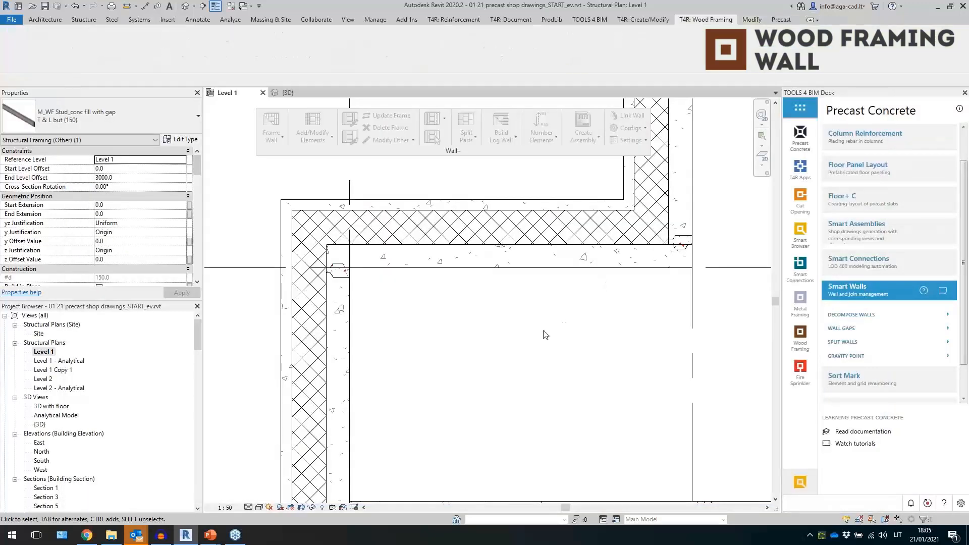
{"action": "scroll", "coordinate": [415, 212], "scroll_direction": "down", "scroll_amount": 4}
{"action": "scroll", "coordinate": [387, 237], "scroll_direction": "up", "scroll_amount": 2}
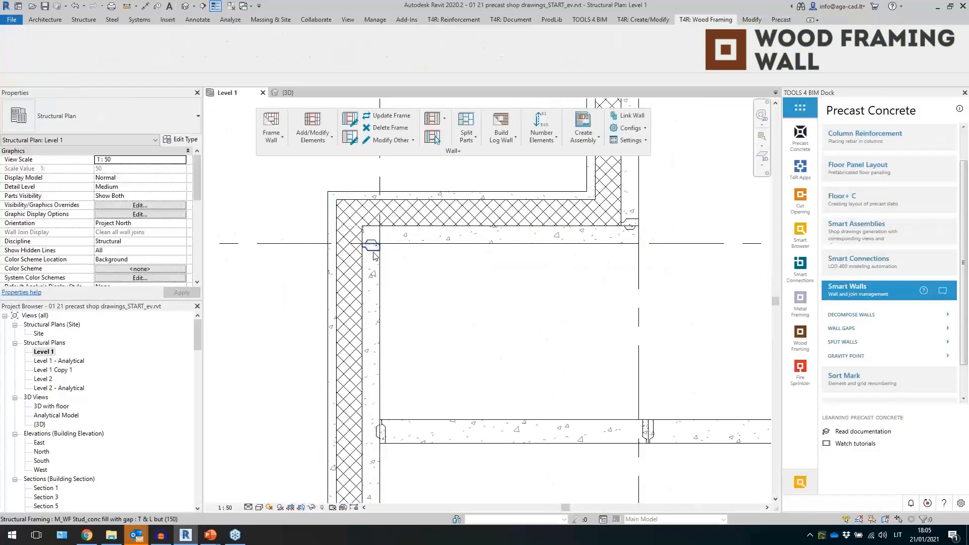
{"action": "left_click", "coordinate": [373, 255]}
{"action": "scroll", "coordinate": [401, 277], "scroll_direction": "down", "scroll_amount": 3}
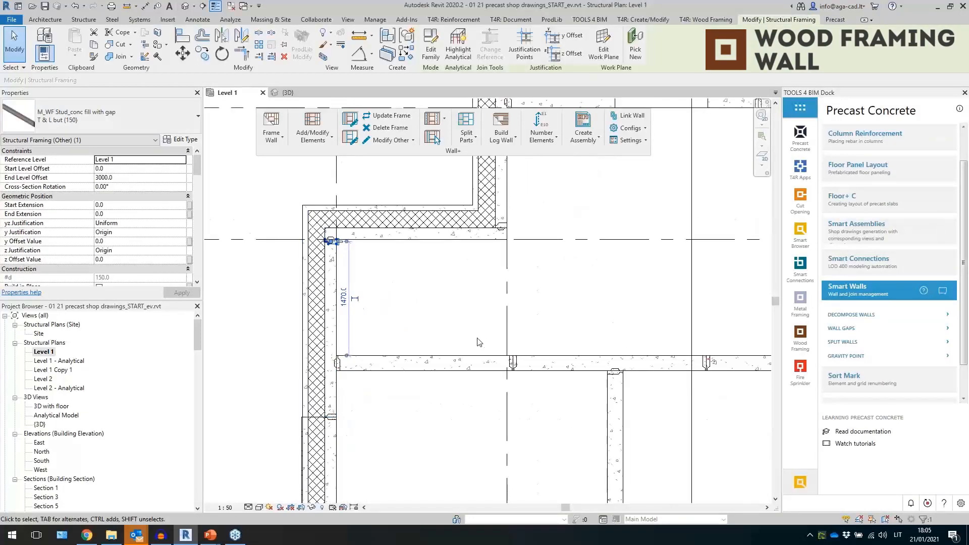
{"action": "middle_click_drag", "start_coordinate": [458, 333], "coordinate": [425, 301]}
{"action": "scroll", "coordinate": [432, 357], "scroll_direction": "up", "scroll_amount": 2}
{"action": "left_click", "coordinate": [444, 355]}
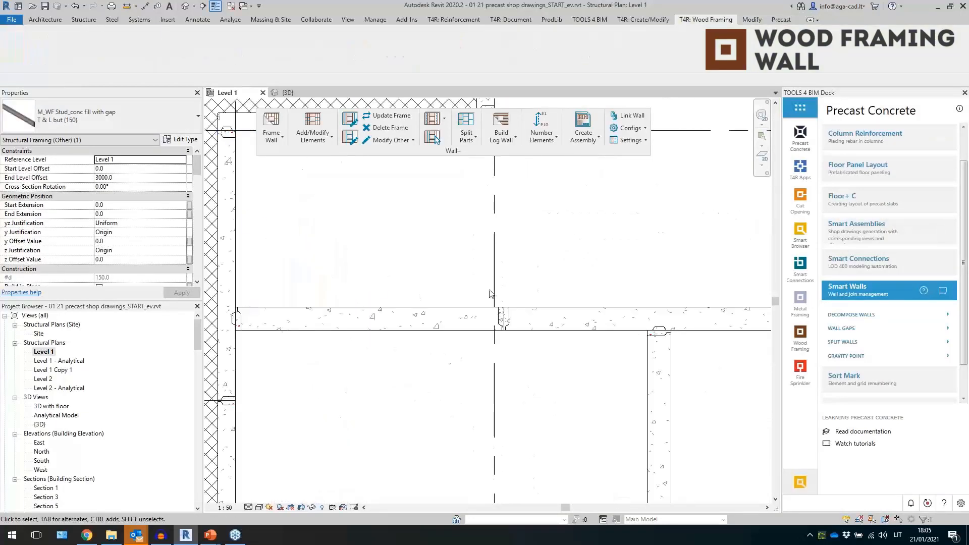
- Select a junction stud and pan around the plan to review its placement relative to the neighbouring wall corners
{"action": "left_click", "coordinate": [502, 317]}
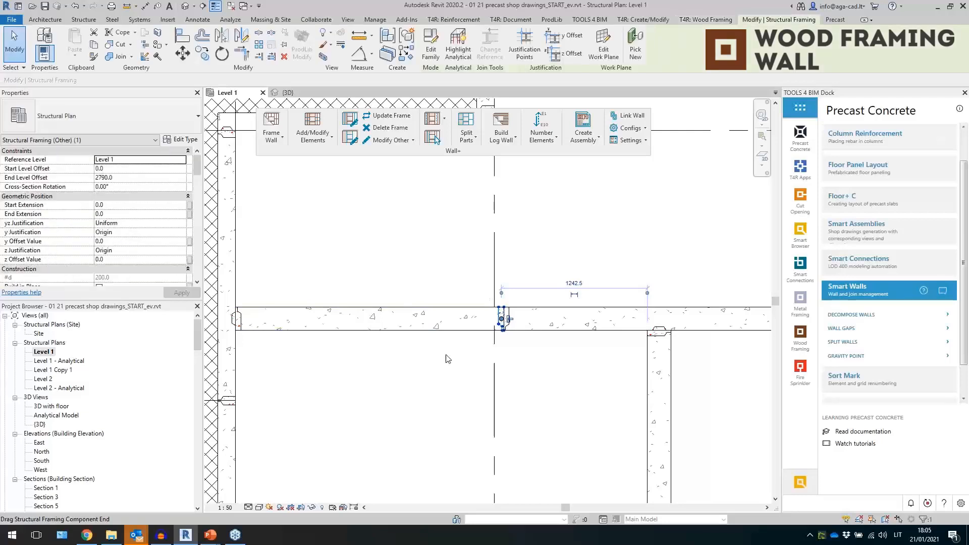
{"action": "middle_click_drag", "start_coordinate": [323, 425], "coordinate": [434, 272]}
{"action": "mouse_move", "coordinate": [397, 377]}
{"action": "middle_mouse_down"}
{"action": "mouse_move", "coordinate": [389, 303]}
{"action": "mouse_move", "coordinate": [403, 239]}
{"action": "middle_mouse_up"}
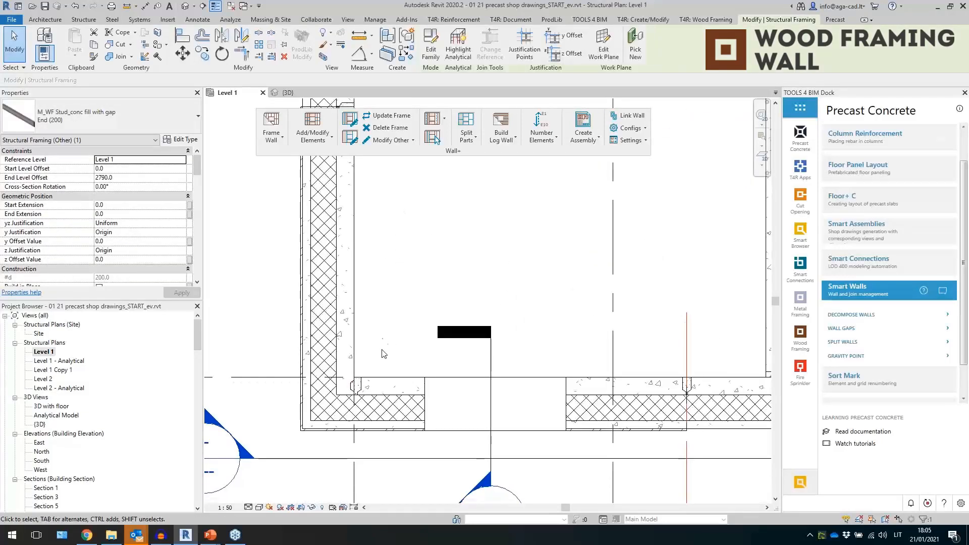
{"action": "middle_click_drag", "start_coordinate": [385, 348], "coordinate": [382, 293]}
{"action": "scroll", "coordinate": [383, 252], "scroll_direction": "down", "scroll_amount": 3}
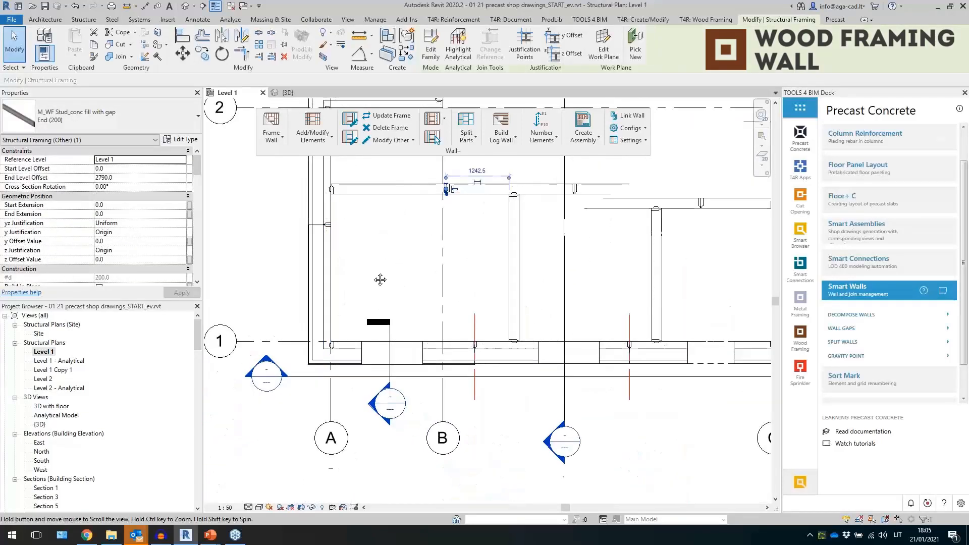
{"action": "scroll", "coordinate": [371, 285], "scroll_direction": "up", "scroll_amount": 3}
{"action": "middle_click_drag", "start_coordinate": [405, 245], "coordinate": [424, 260]}
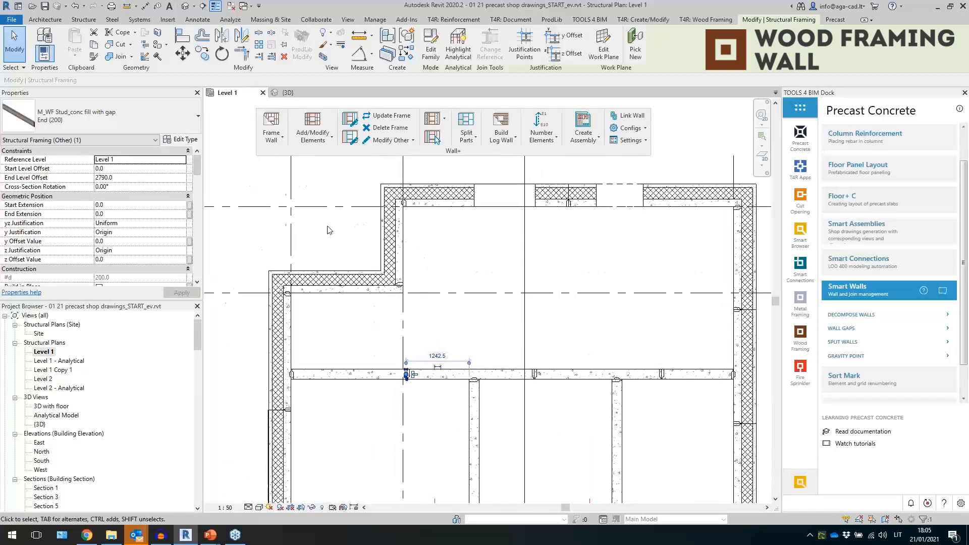
{"action": "scroll", "coordinate": [326, 226], "scroll_direction": "up", "scroll_amount": 2}
{"action": "middle_click_drag", "start_coordinate": [318, 243], "coordinate": [359, 253]}
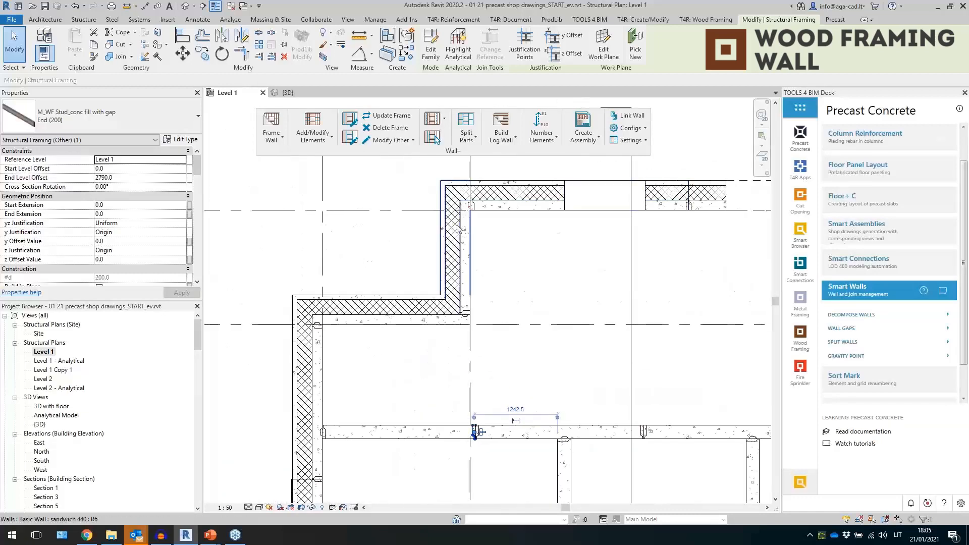
{"action": "left_click", "coordinate": [487, 263]}
{"action": "middle_click_drag", "start_coordinate": [370, 266], "coordinate": [378, 267]}
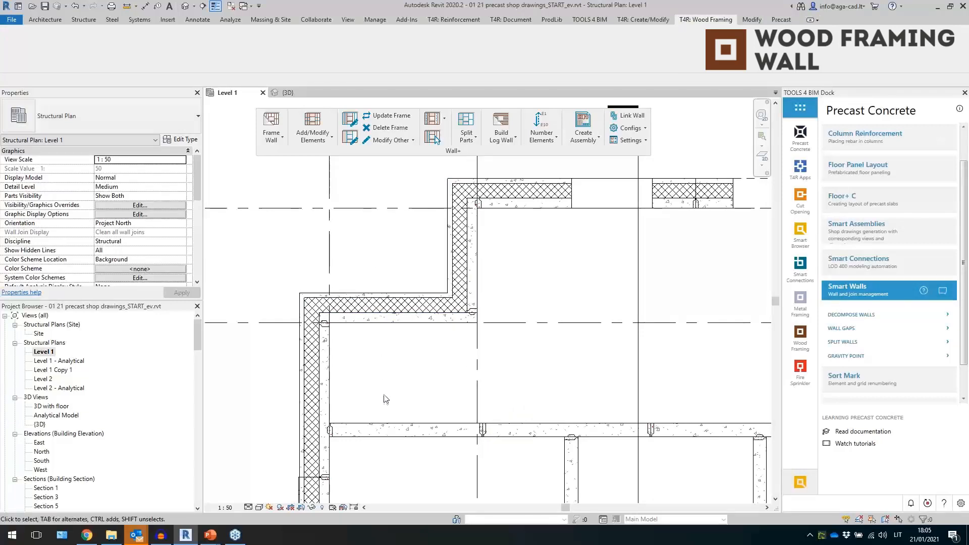
- Open the 3D view and inspect a placed stud inside the walls
{"action": "left_click", "coordinate": [279, 91]}
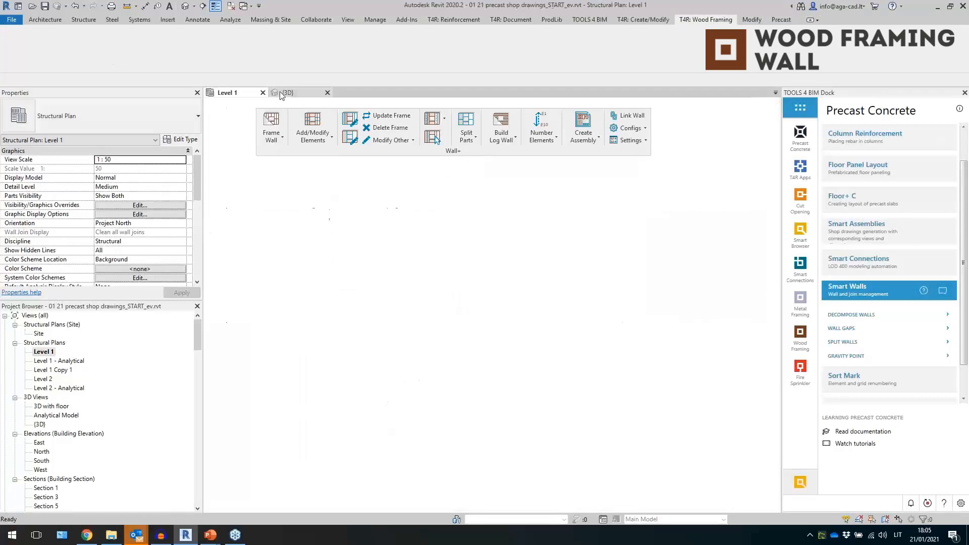
{"action": "scroll", "coordinate": [362, 239], "scroll_direction": "up", "scroll_amount": 4}
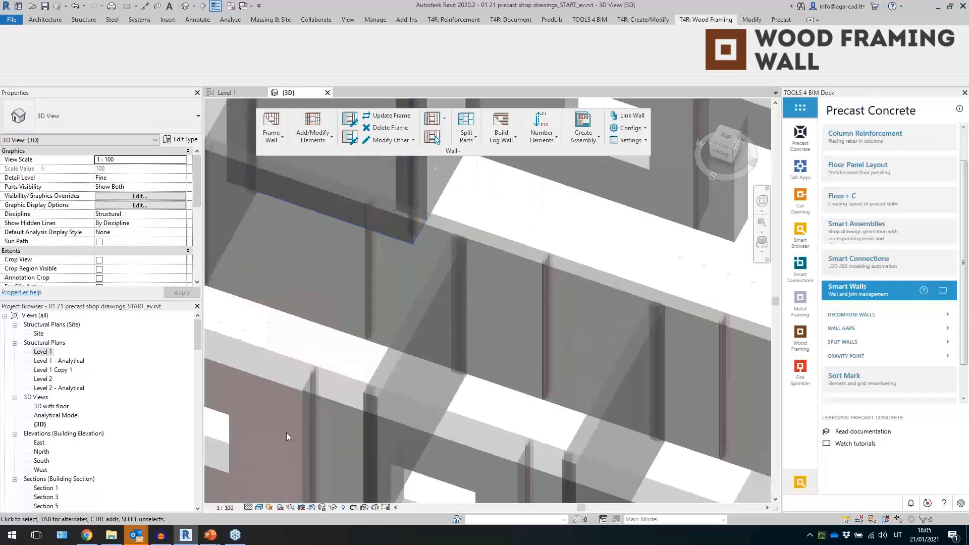
{"action": "scroll", "coordinate": [286, 432], "scroll_direction": "up", "scroll_amount": 3}
{"action": "left_click", "coordinate": [370, 303]}
{"action": "scroll", "coordinate": [349, 337], "scroll_direction": "down", "scroll_amount": 3}
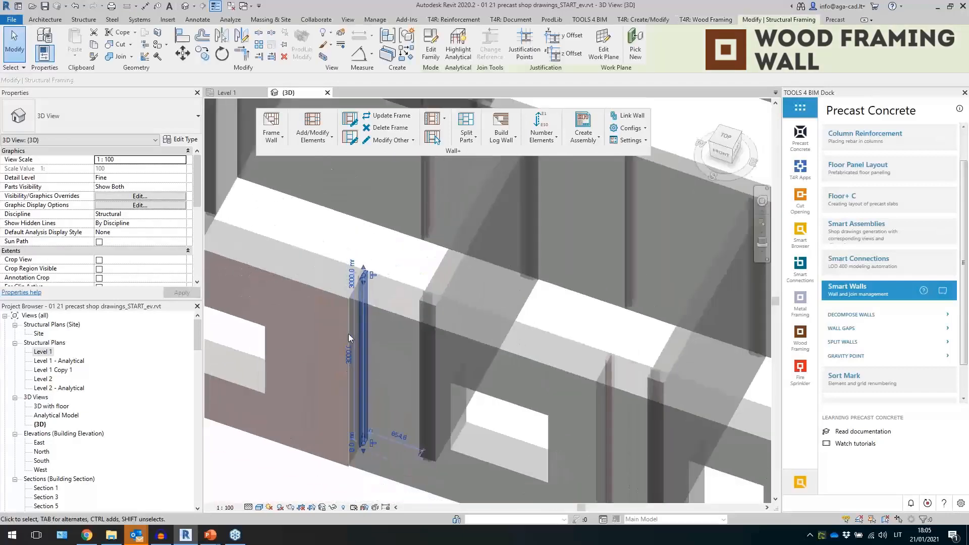
{"action": "scroll", "coordinate": [388, 402], "scroll_direction": "down", "scroll_amount": 4}
{"action": "key", "text": "Escape"}
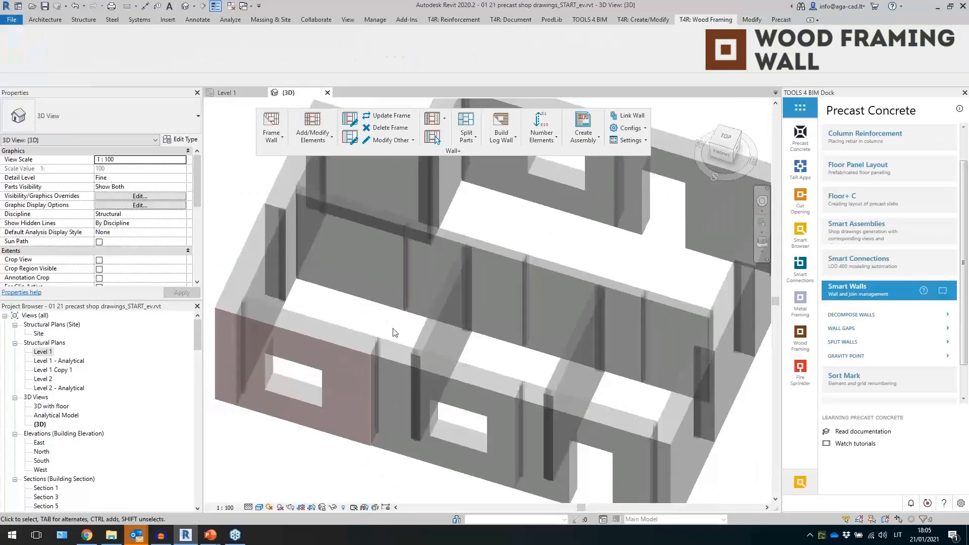
- Return to the Level 1 plan, window-select the walls along the lower edge and split them into parts
{"action": "scroll", "coordinate": [409, 244], "scroll_direction": "up", "scroll_amount": 2}
{"action": "double_click", "coordinate": [40, 351]}
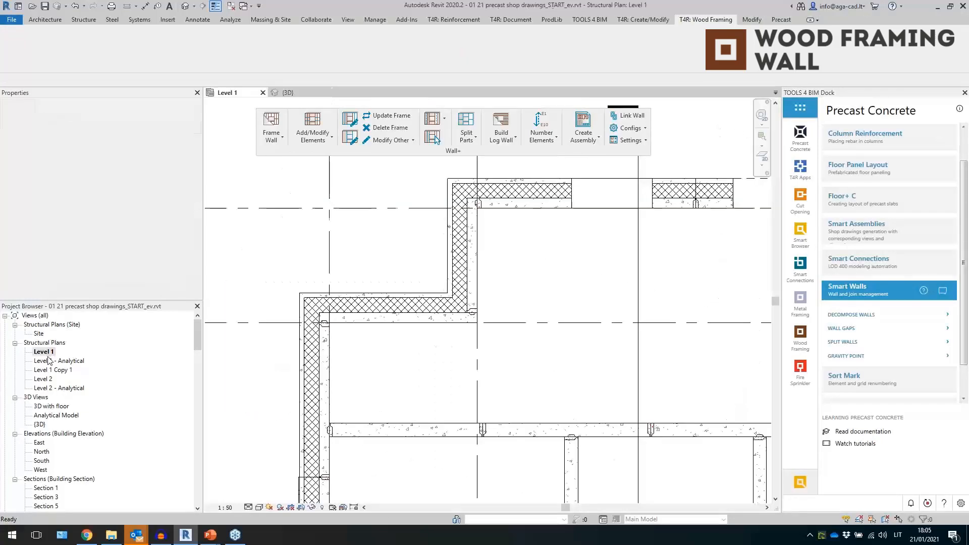
{"action": "scroll", "coordinate": [505, 353], "scroll_direction": "down", "scroll_amount": 4}
{"action": "scroll", "coordinate": [543, 419], "scroll_direction": "up", "scroll_amount": 2}
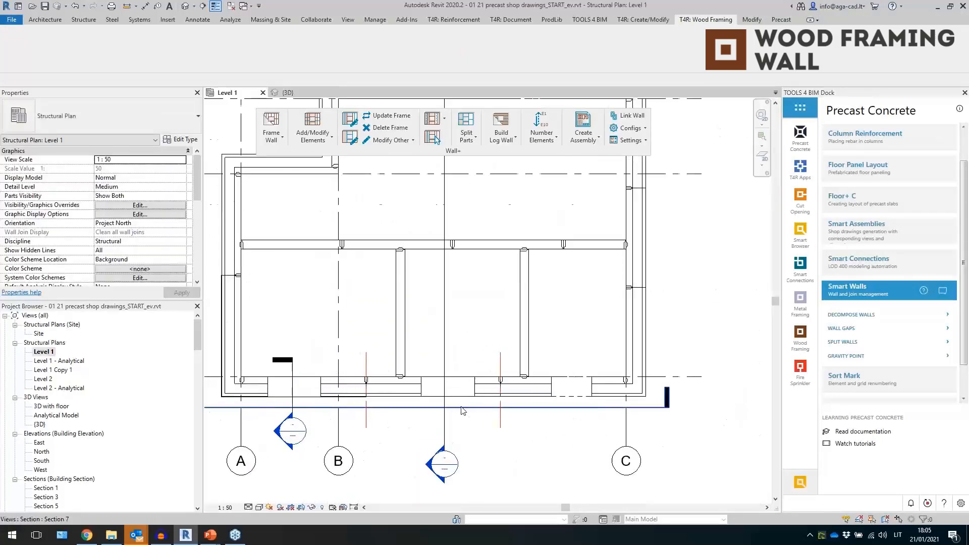
{"action": "left_click_drag", "start_coordinate": [536, 375], "coordinate": [397, 234]}
{"action": "left_click_drag", "start_coordinate": [274, 260], "coordinate": [221, 223], "text": "ctrl"}
{"action": "scroll", "coordinate": [662, 409], "scroll_direction": "up", "scroll_amount": 4}
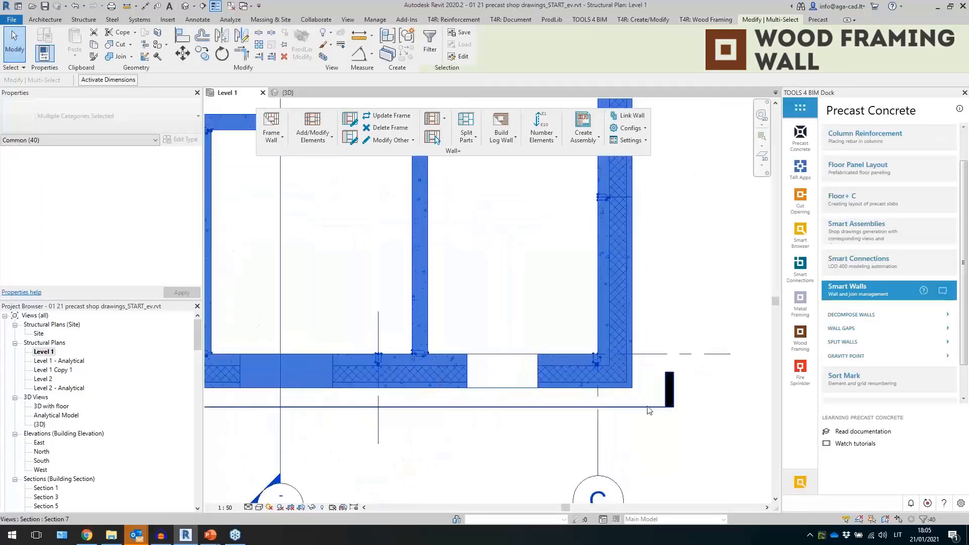
{"action": "middle_click_drag", "start_coordinate": [683, 326], "coordinate": [647, 409]}
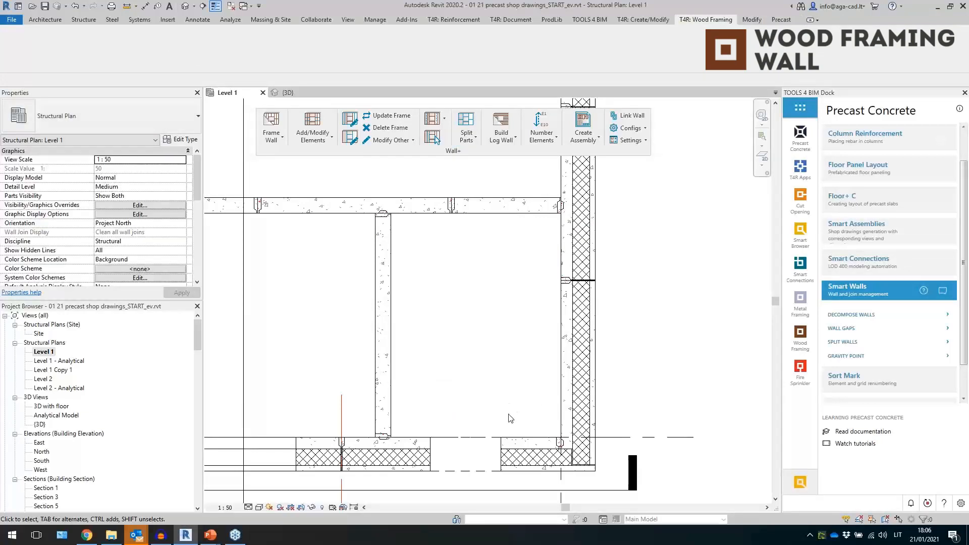
- Set the plan view's parts visibility to Show Parts
{"action": "middle_click_drag", "start_coordinate": [508, 415], "coordinate": [524, 309]}
{"action": "scroll", "coordinate": [588, 378], "scroll_direction": "up", "scroll_amount": 3}
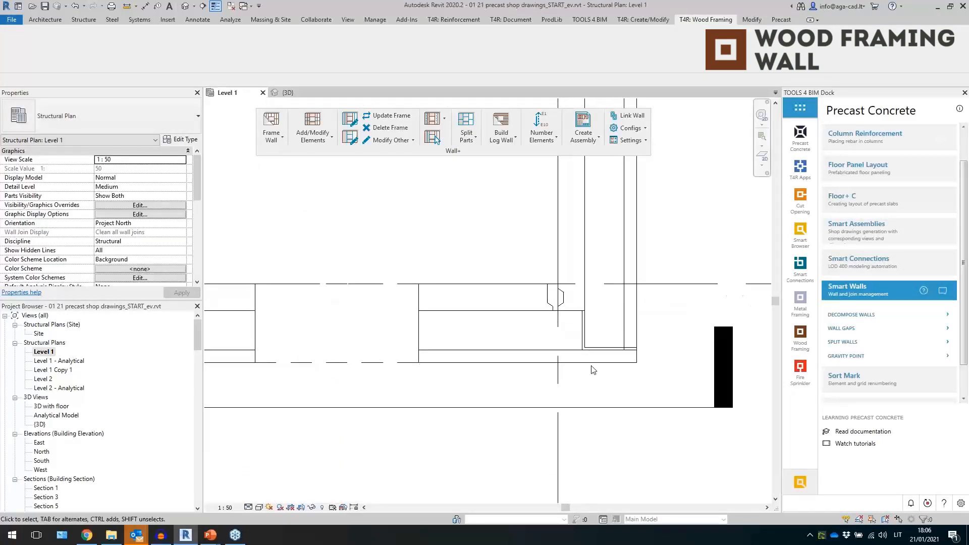
{"action": "left_click", "coordinate": [185, 196]}
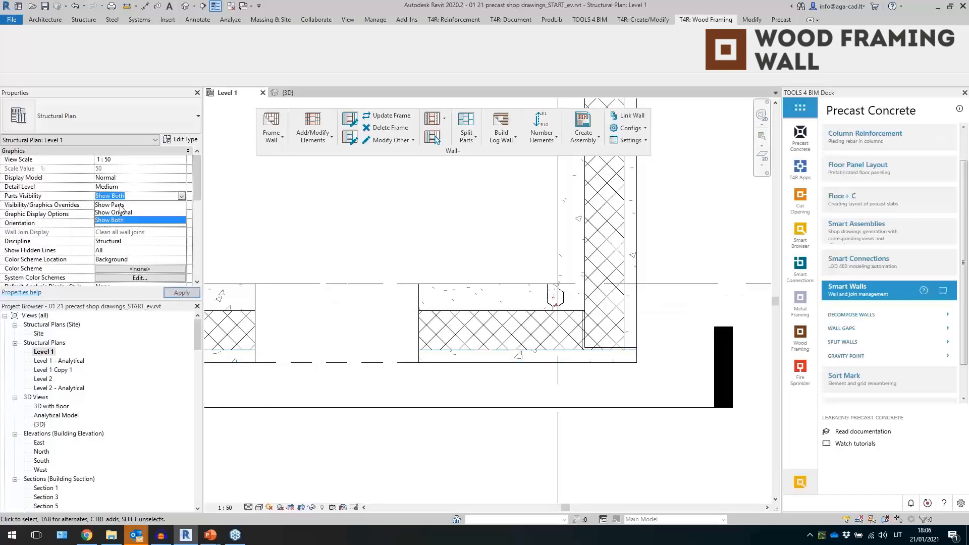
{"action": "left_click", "coordinate": [126, 205]}
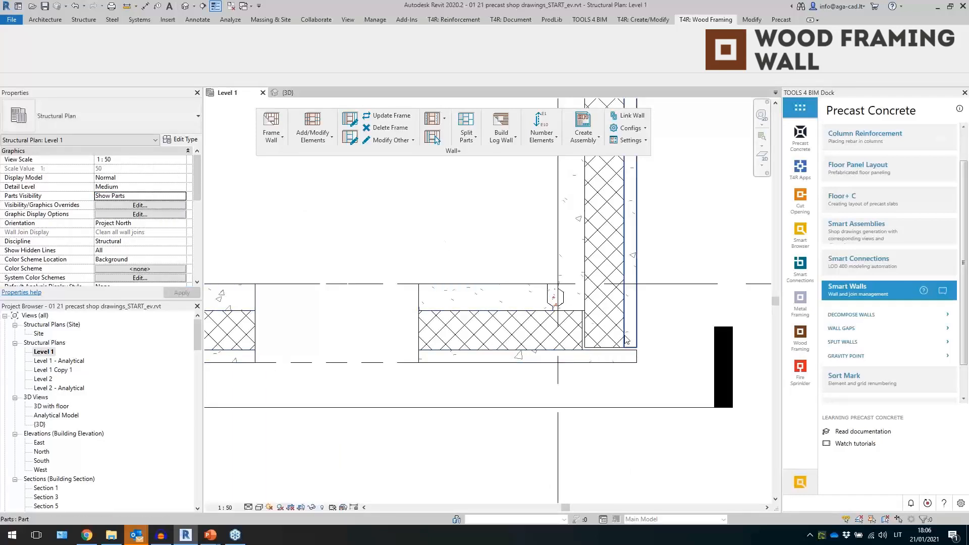
- Inspect the individual wall parts at the junctions around the plan
{"action": "left_click", "coordinate": [573, 307]}
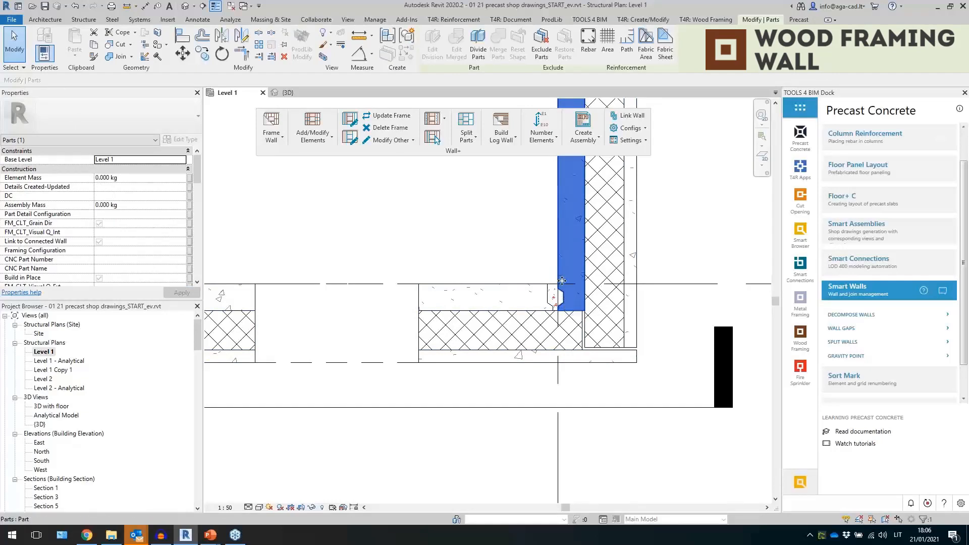
{"action": "scroll", "coordinate": [569, 299], "scroll_direction": "up", "scroll_amount": 2}
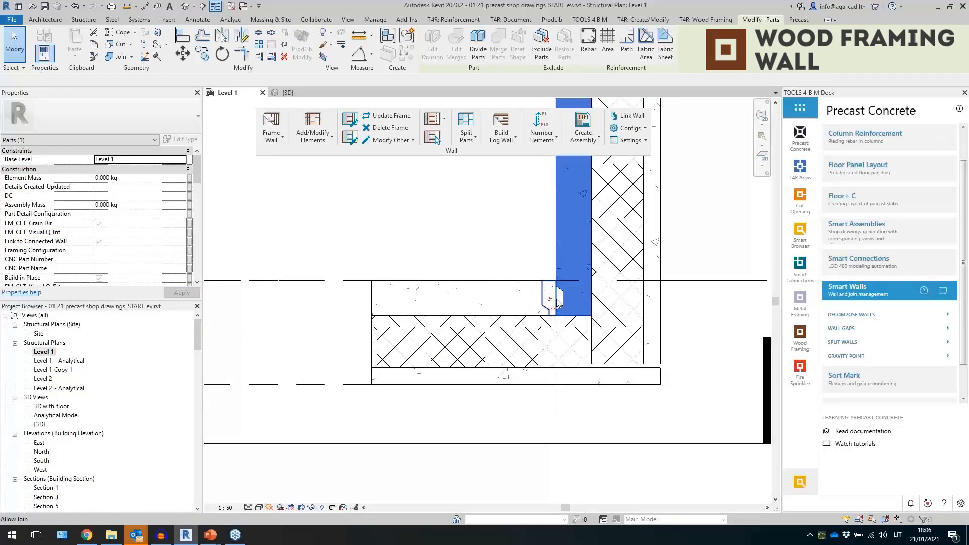
{"action": "left_click", "coordinate": [549, 298]}
{"action": "left_click", "coordinate": [479, 262]}
{"action": "left_click", "coordinate": [652, 349]}
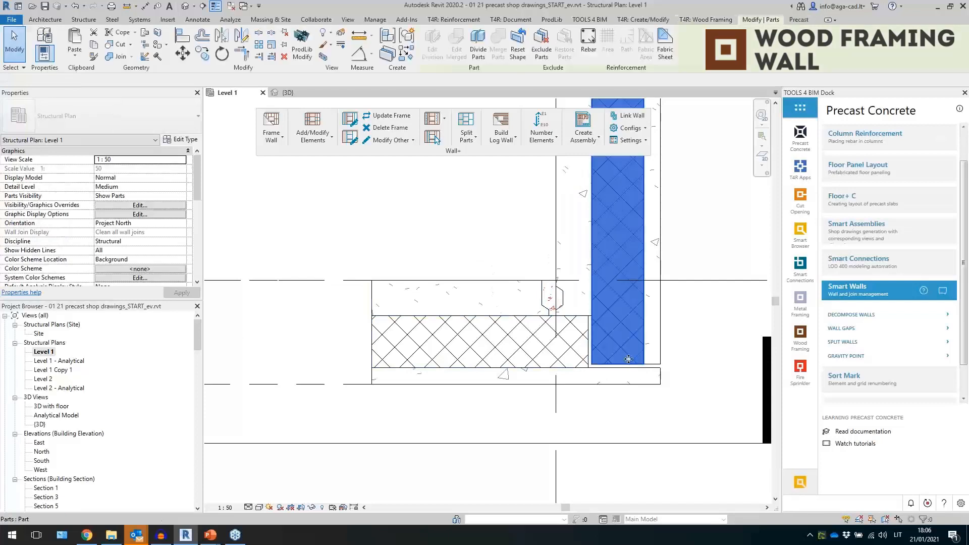
{"action": "scroll", "coordinate": [652, 346], "scroll_direction": "down", "scroll_amount": 4}
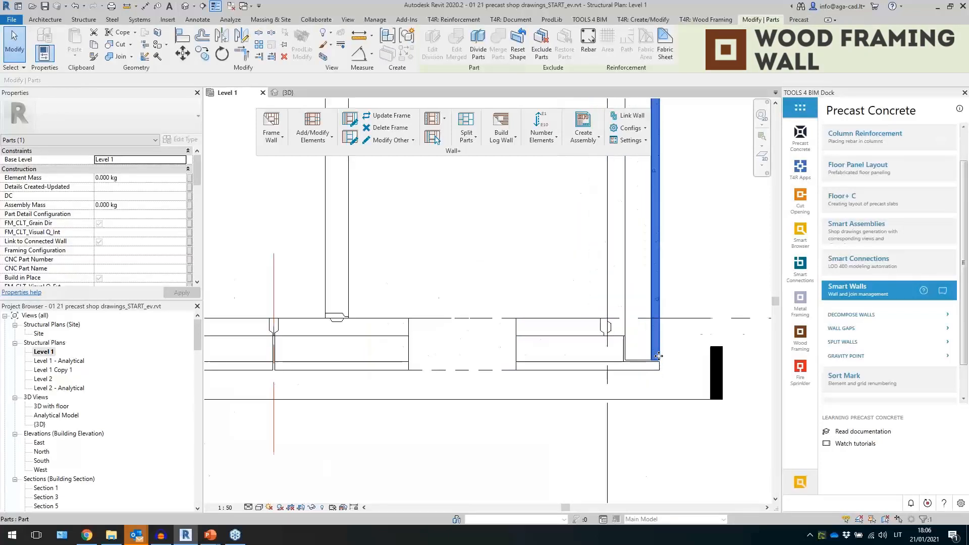
{"action": "scroll", "coordinate": [426, 361], "scroll_direction": "up", "scroll_amount": 4}
{"action": "left_click", "coordinate": [458, 350]}
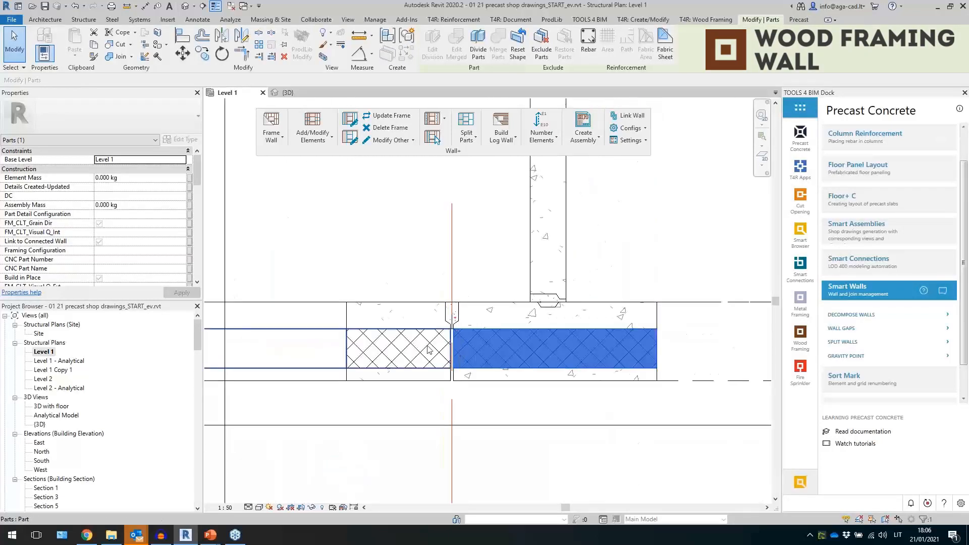
{"action": "left_click", "coordinate": [474, 313]}
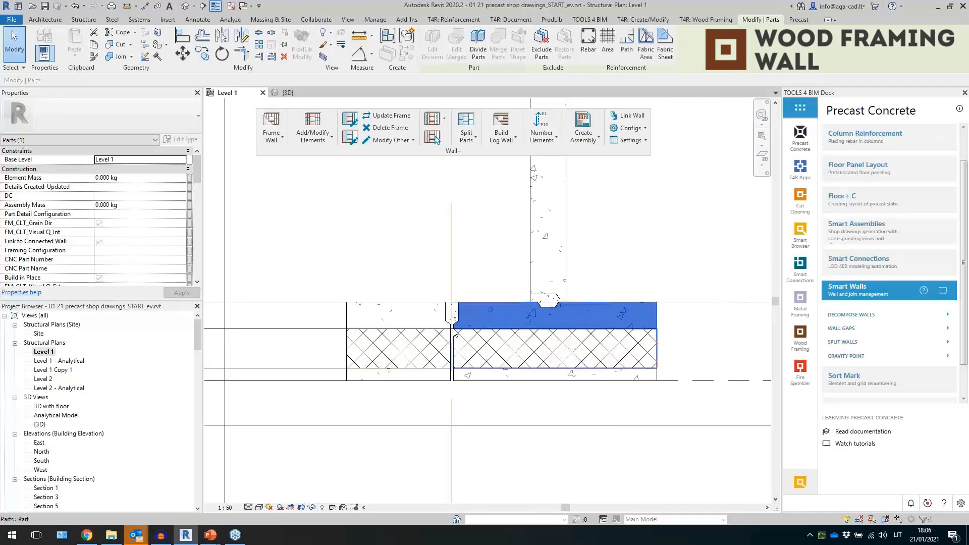
{"action": "scroll", "coordinate": [484, 379], "scroll_direction": "down", "scroll_amount": 3}
{"action": "scroll", "coordinate": [485, 380], "scroll_direction": "down", "scroll_amount": 2}
{"action": "key", "text": "Escape"}
{"action": "scroll", "coordinate": [541, 323], "scroll_direction": "down", "scroll_amount": 3}
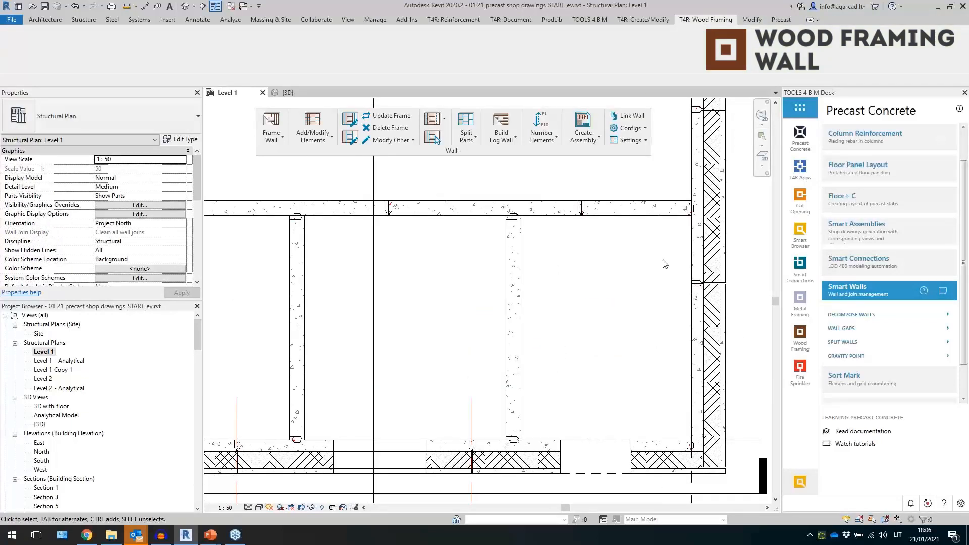
{"action": "scroll", "coordinate": [438, 253], "scroll_direction": "up", "scroll_amount": 2}
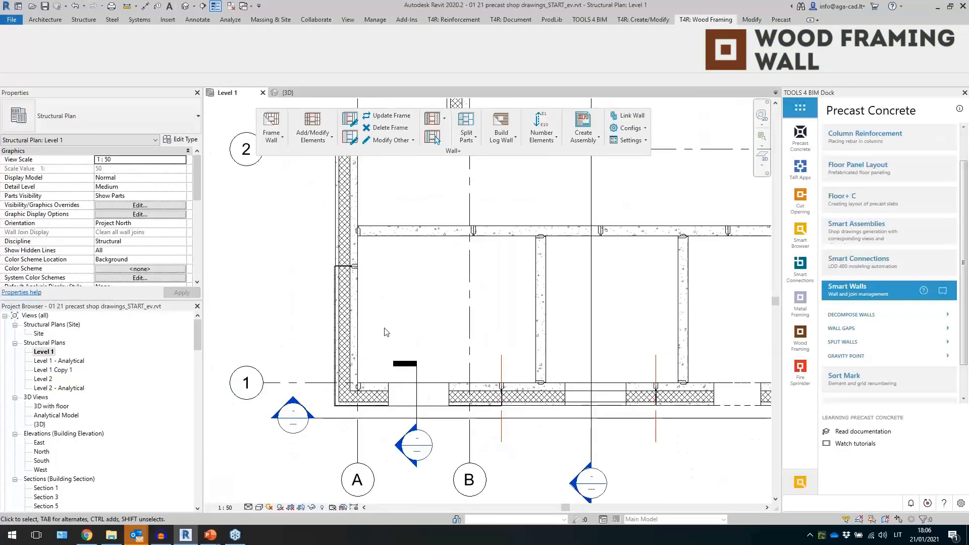
- In the 3D view, select the two brick-faced sandwich 440+bricks walls and review their type's layer structure
{"action": "left_click", "coordinate": [287, 96]}
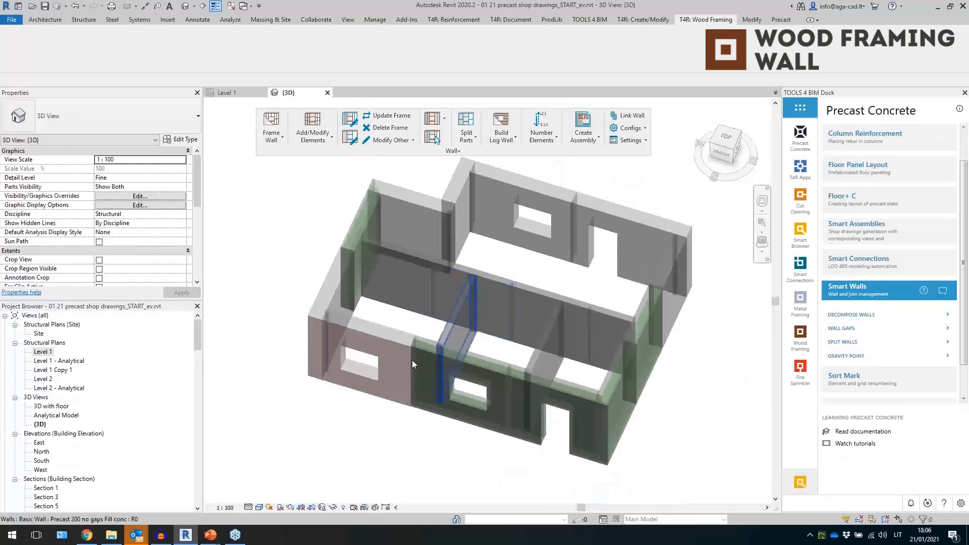
{"action": "middle_click_drag", "start_coordinate": [383, 410], "coordinate": [314, 354], "text": "shift"}
{"action": "left_click", "coordinate": [313, 350]}
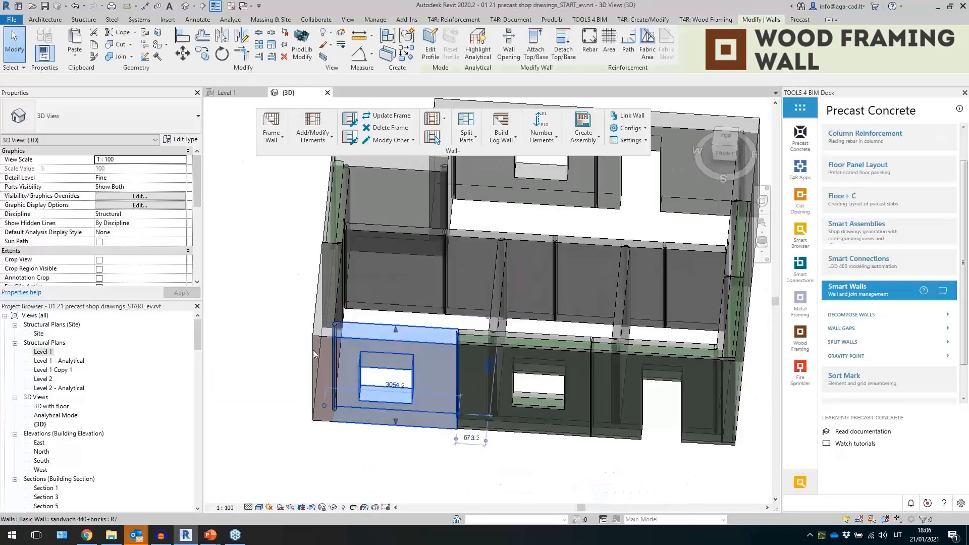
{"action": "left_click", "coordinate": [313, 420], "text": "ctrl"}
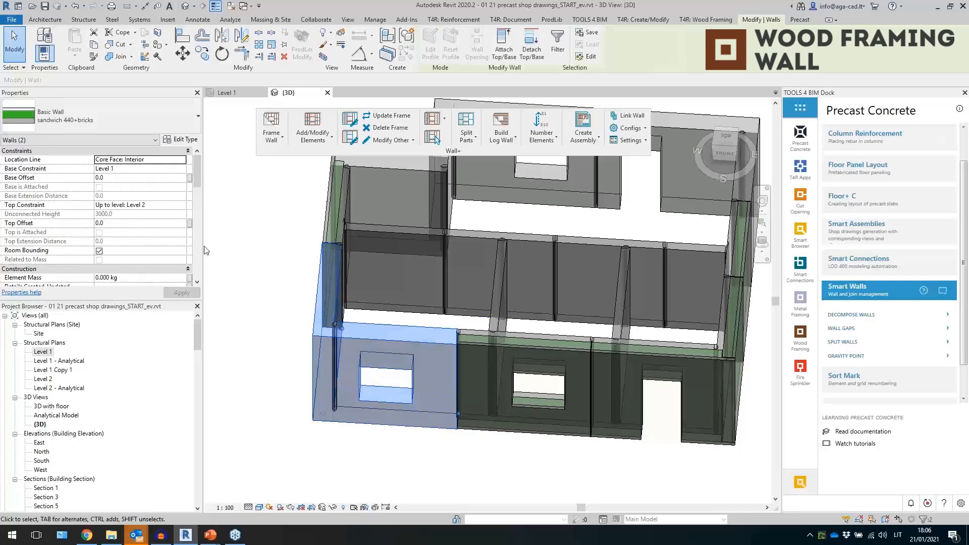
{"action": "left_click", "coordinate": [179, 144]}
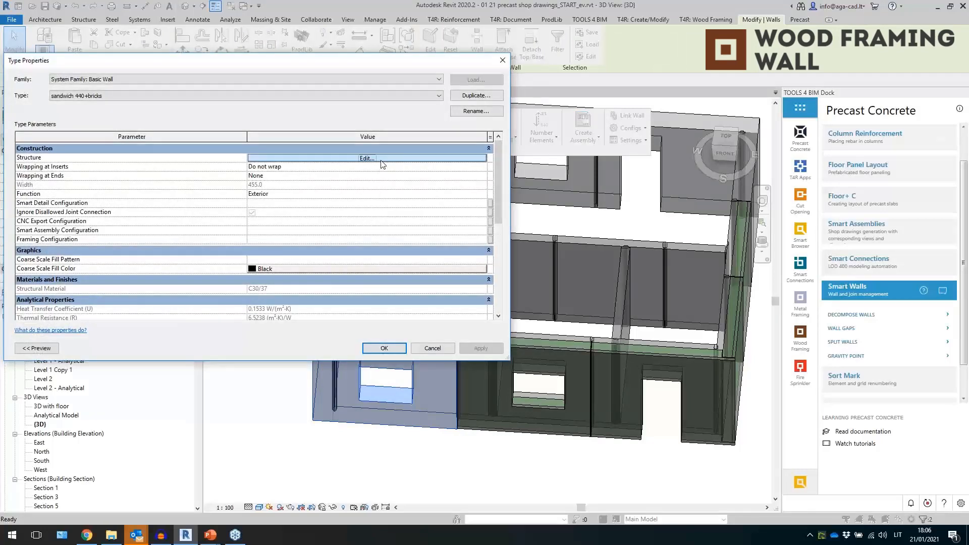
{"action": "left_click", "coordinate": [250, 164]}
{"action": "left_click", "coordinate": [208, 148]}
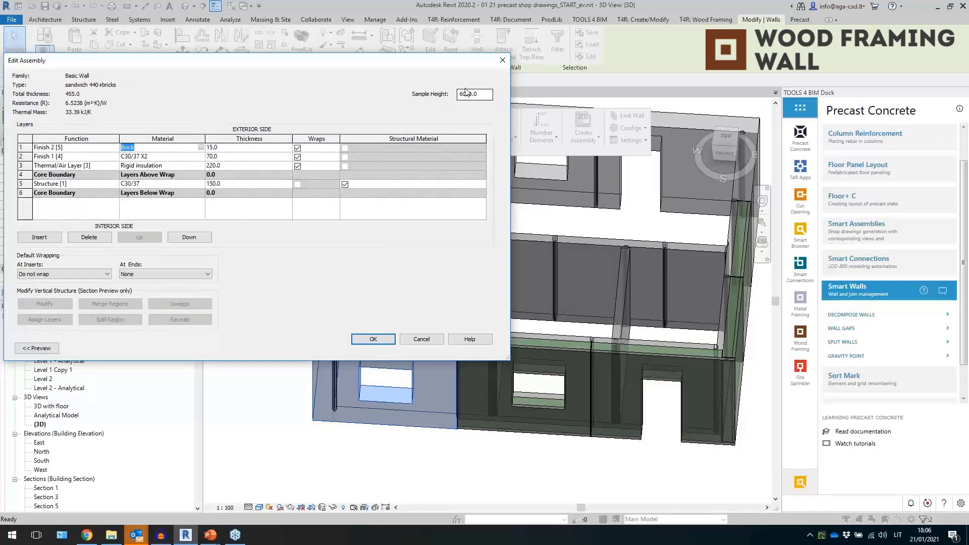
{"action": "left_click", "coordinate": [500, 63]}
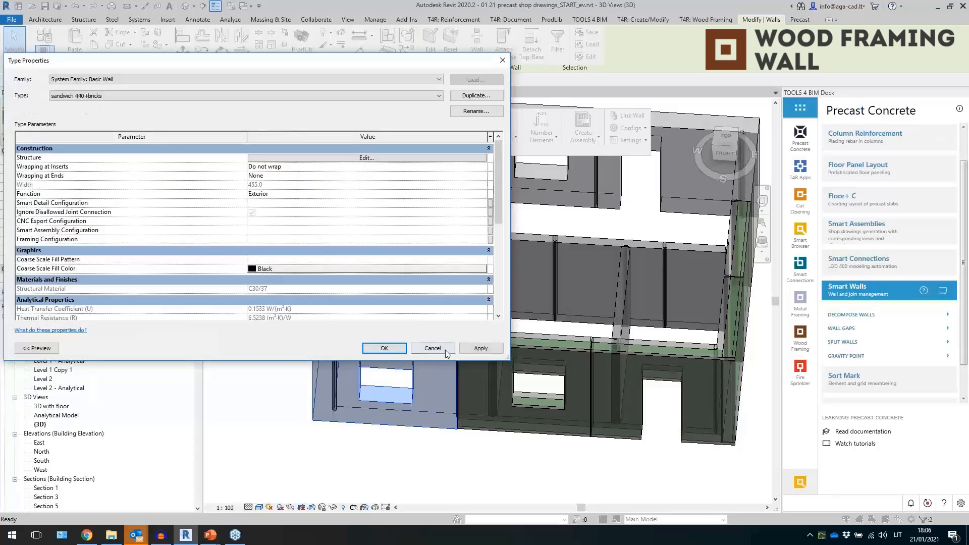
{"action": "left_click", "coordinate": [445, 350]}
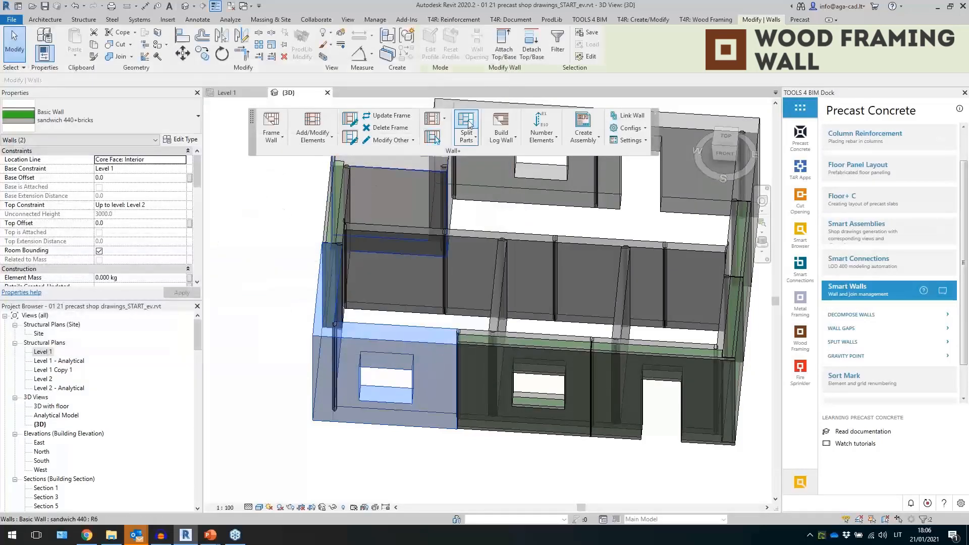
- Split the two selected sandwich walls into parts with Split Parts and select one of the brick parts
{"action": "left_click", "coordinate": [469, 124]}
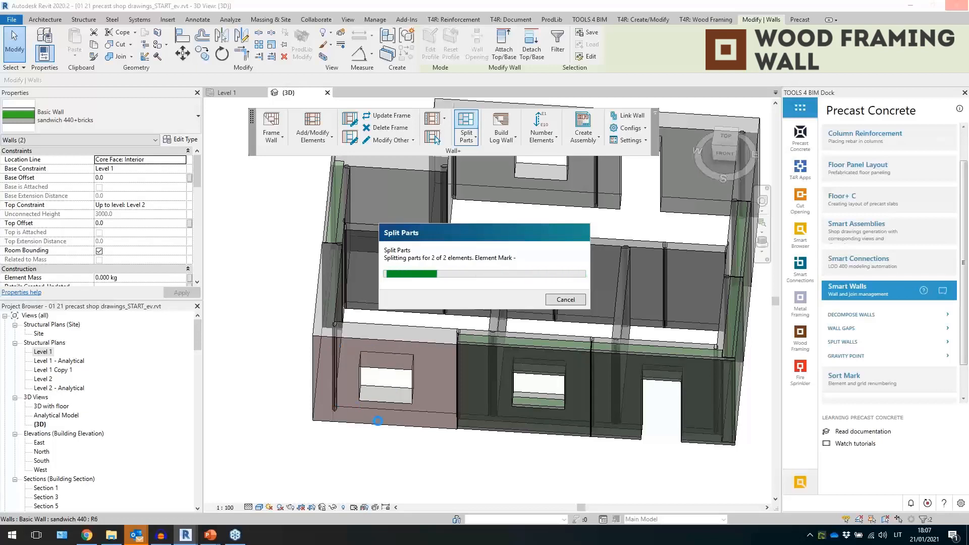
{"action": "left_click", "coordinate": [396, 448]}
{"action": "scroll", "coordinate": [346, 441], "scroll_direction": "up", "scroll_amount": 5}
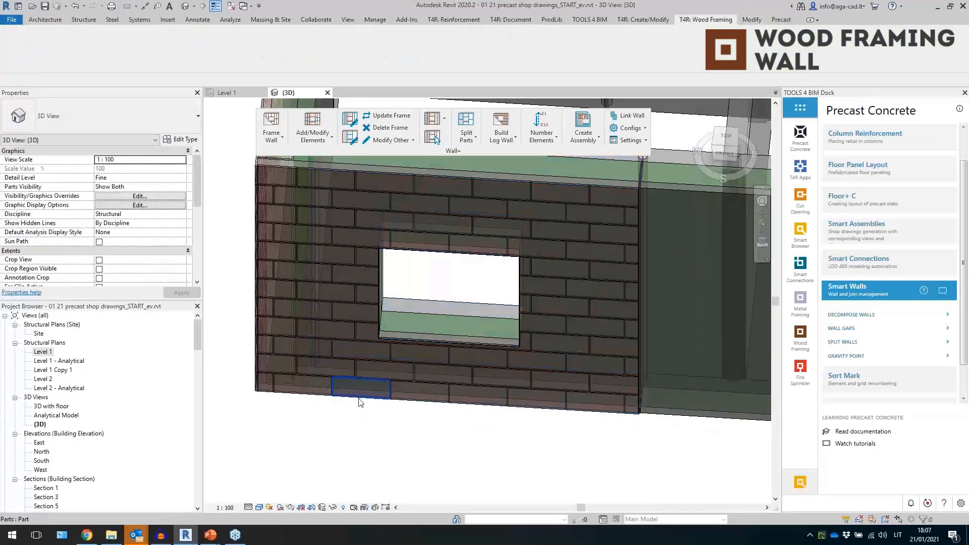
{"action": "left_click", "coordinate": [359, 402]}
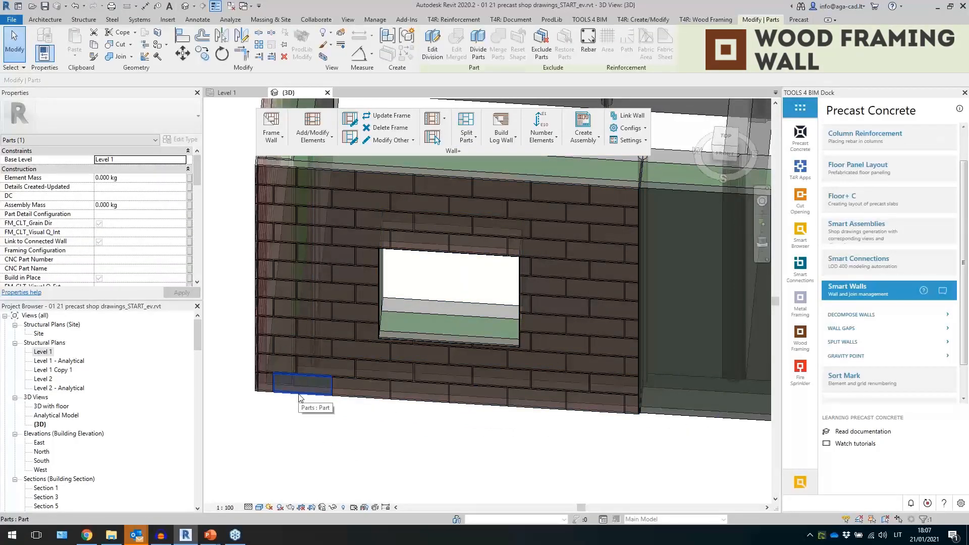
- Review the properties of the selected brick part of the sandwich wall
{"action": "scroll", "coordinate": [327, 365], "scroll_direction": "up", "scroll_amount": 3}
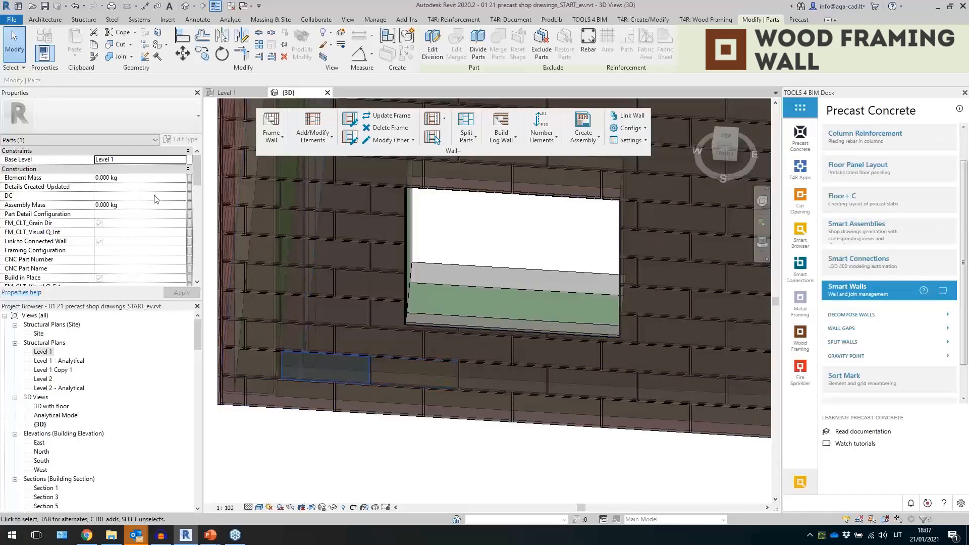
{"action": "scroll", "coordinate": [155, 199], "scroll_direction": "down", "scroll_amount": 5}
{"action": "scroll", "coordinate": [70, 188], "scroll_direction": "down", "scroll_amount": 2}
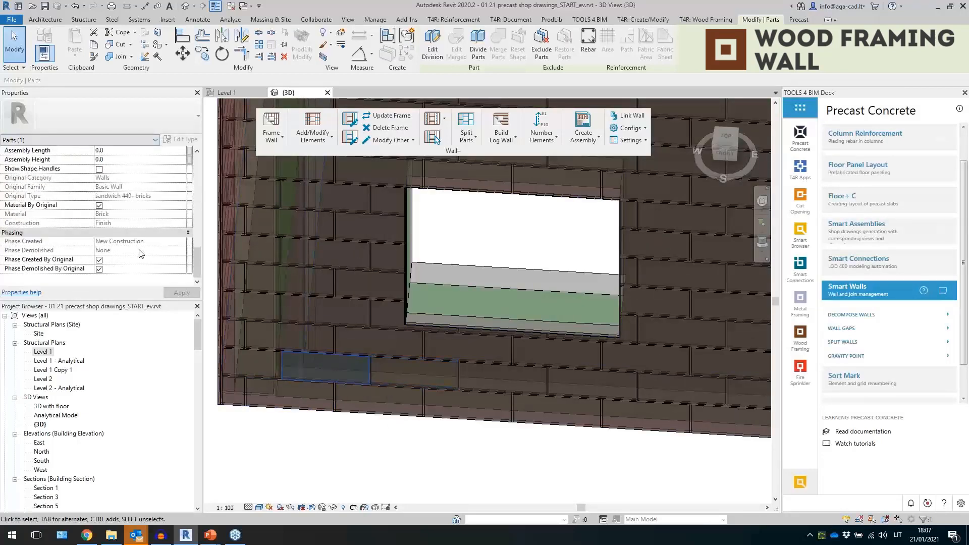
{"action": "scroll", "coordinate": [140, 253], "scroll_direction": "up", "scroll_amount": 5}
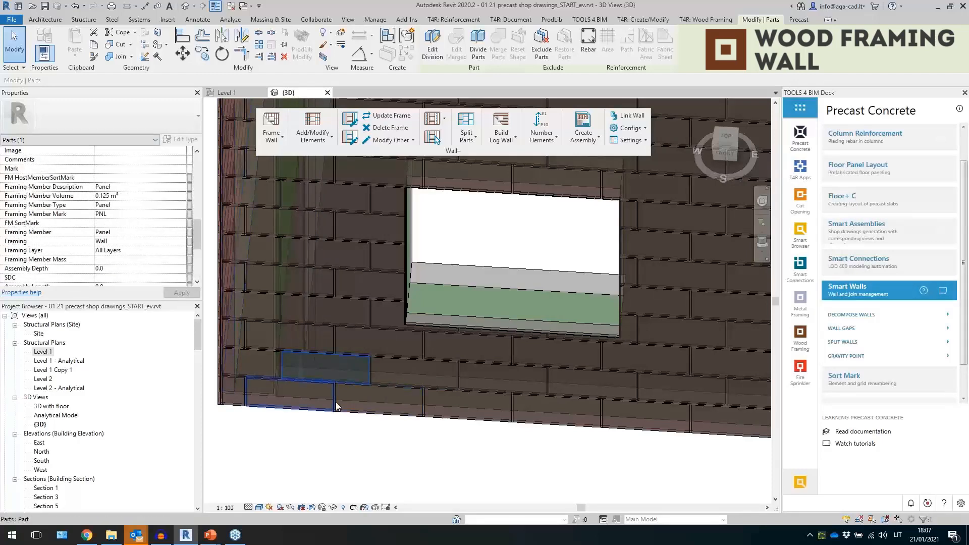
{"action": "scroll", "coordinate": [336, 401], "scroll_direction": "down", "scroll_amount": 3}
{"action": "left_click", "coordinate": [358, 439]}
{"action": "middle_click_drag", "start_coordinate": [393, 435], "coordinate": [351, 438], "text": "shift"}
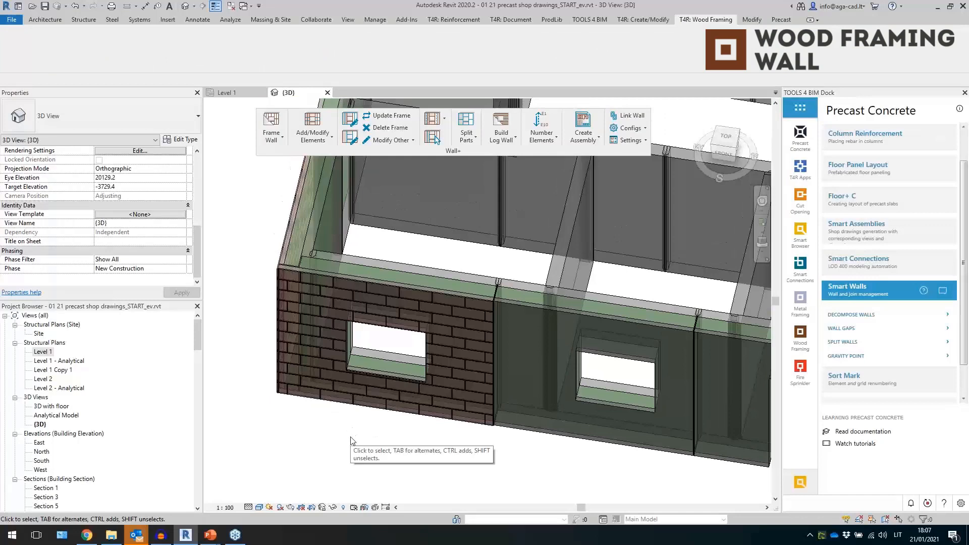
- Select the three sandwich walls along the front side and add secondary framing to them with Frame Wall
{"action": "left_click", "coordinate": [408, 270]}
{"action": "left_click", "coordinate": [412, 259]}
{"action": "key", "text": "Tab"}
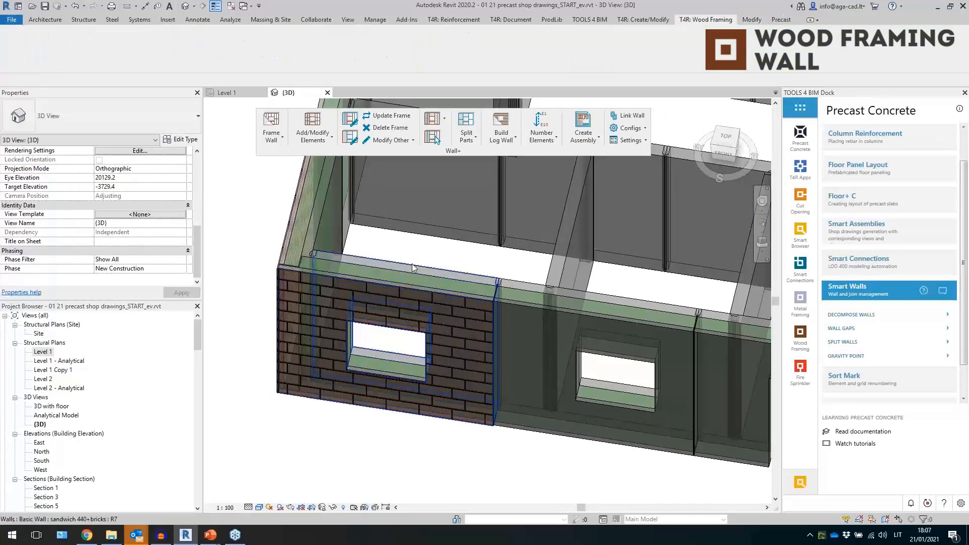
{"action": "left_click", "coordinate": [431, 262]}
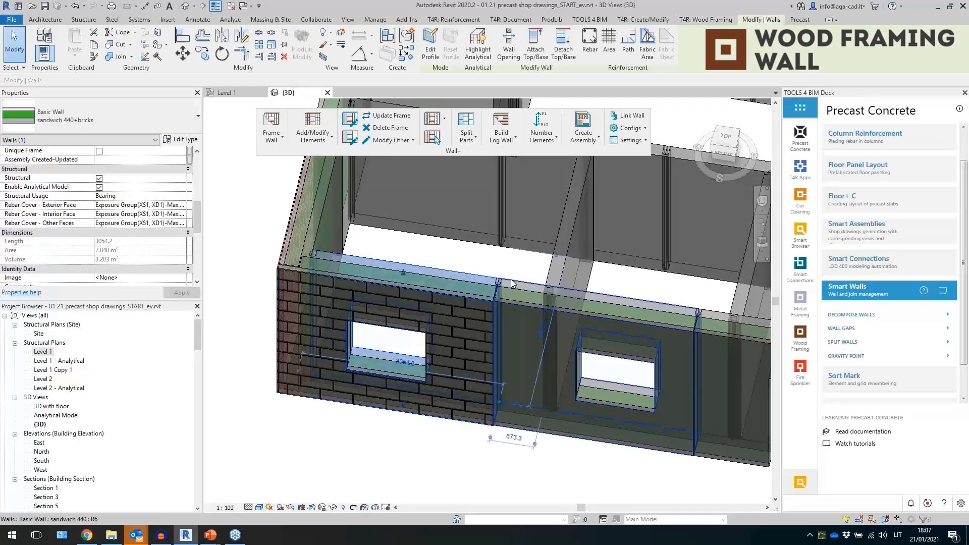
{"action": "left_click", "coordinate": [511, 280], "text": "ctrl"}
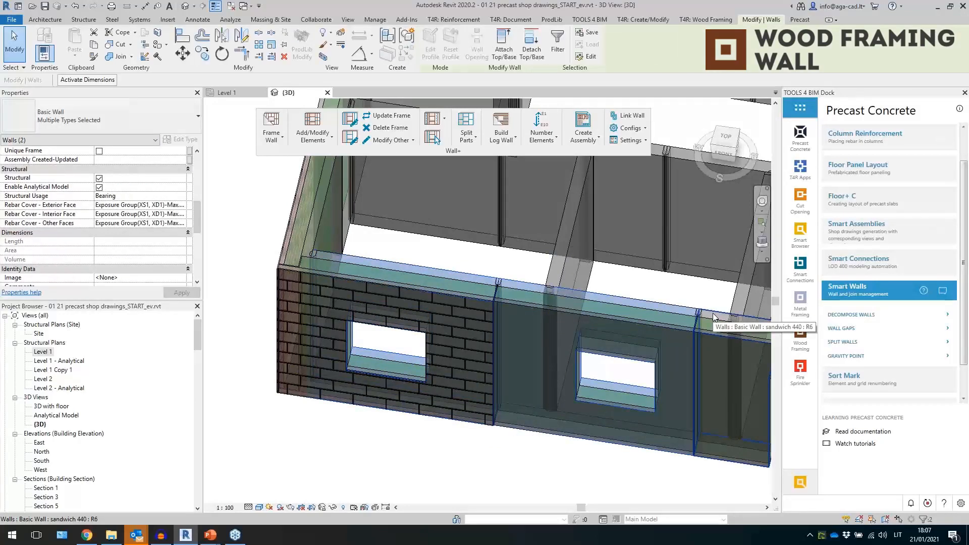
{"action": "left_click", "coordinate": [712, 313], "text": "ctrl"}
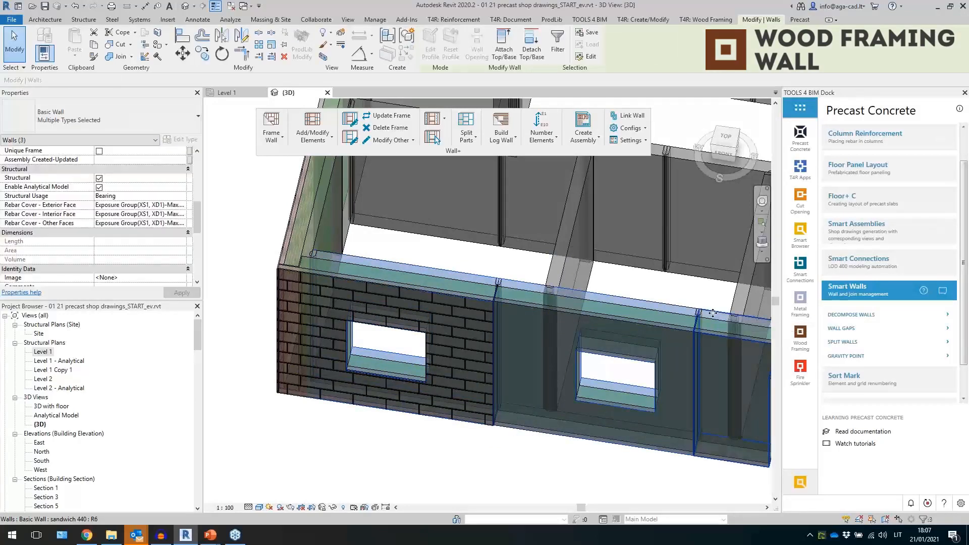
{"action": "left_click", "coordinate": [270, 141]}
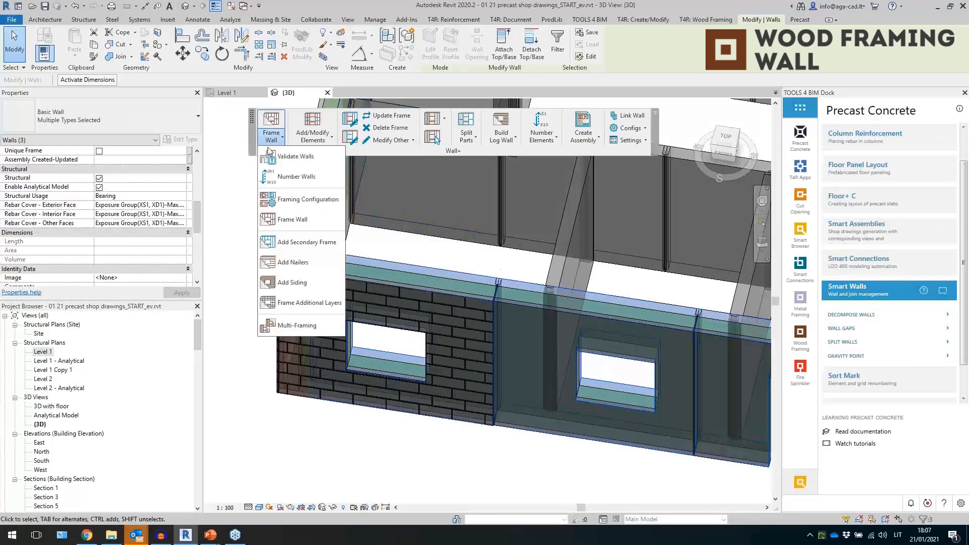
{"action": "left_click", "coordinate": [302, 242]}
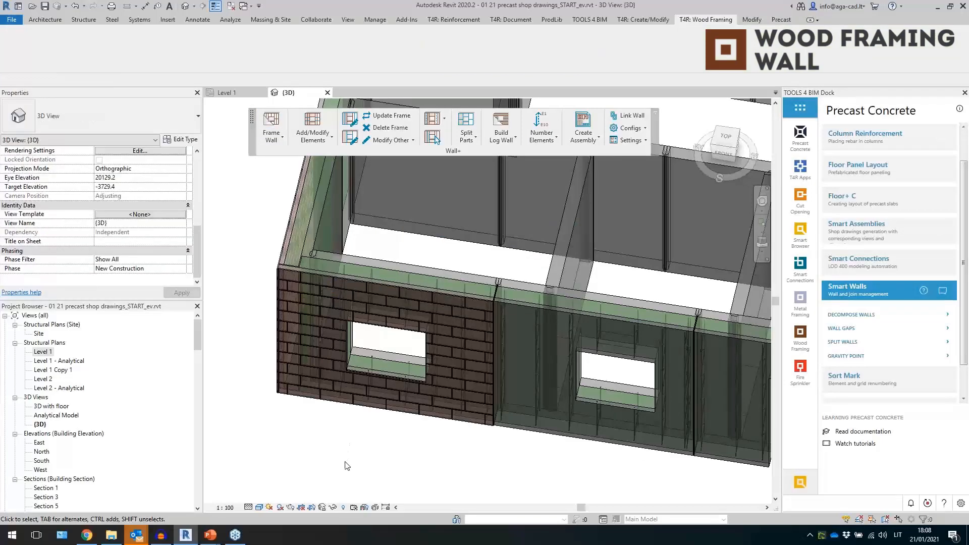
- Inspect the diagonal ties and split bridging members added inside the framed walls
{"action": "scroll", "coordinate": [339, 274], "scroll_direction": "up", "scroll_amount": 2}
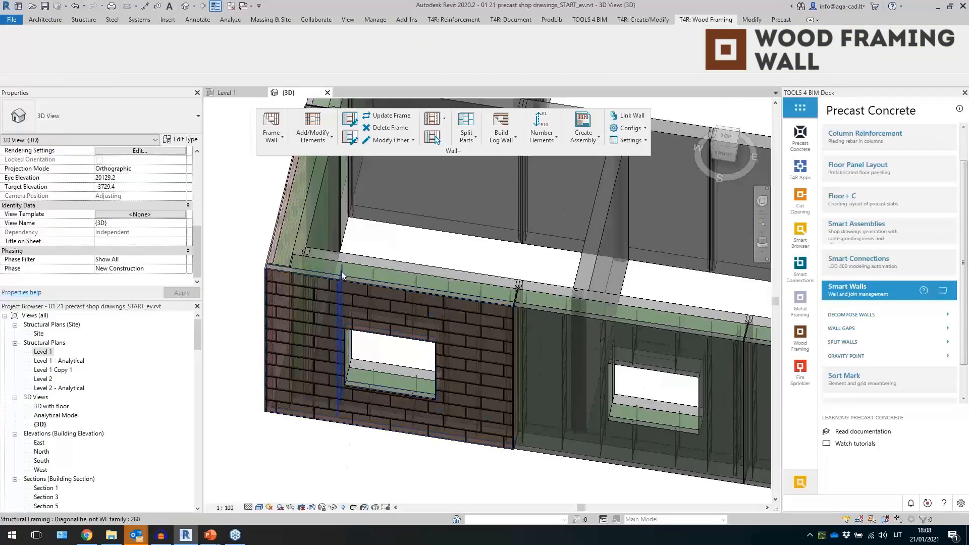
{"action": "left_click", "coordinate": [342, 275]}
{"action": "middle_click_drag", "start_coordinate": [342, 275], "coordinate": [381, 311], "text": "shift"}
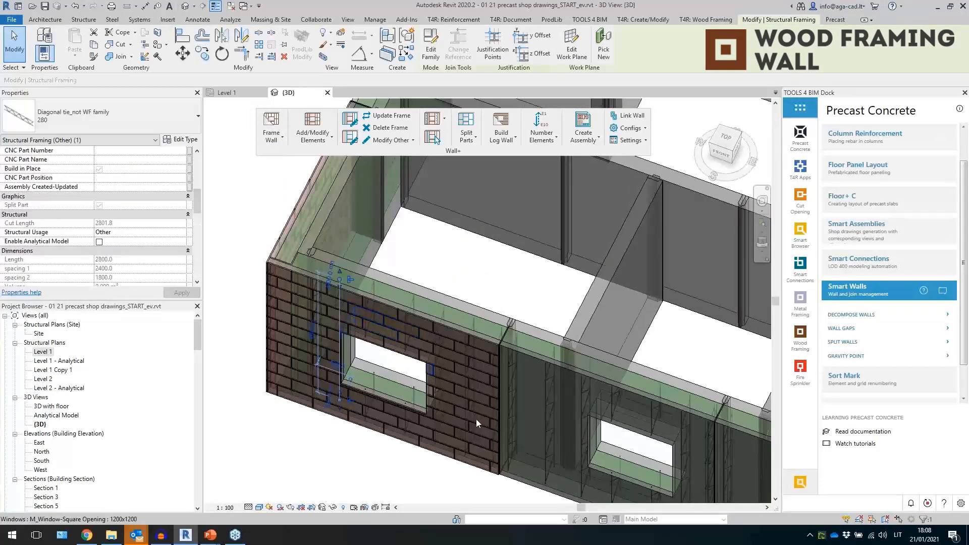
{"action": "middle_click_drag", "start_coordinate": [493, 425], "coordinate": [433, 370]}
{"action": "left_click", "coordinate": [498, 422]}
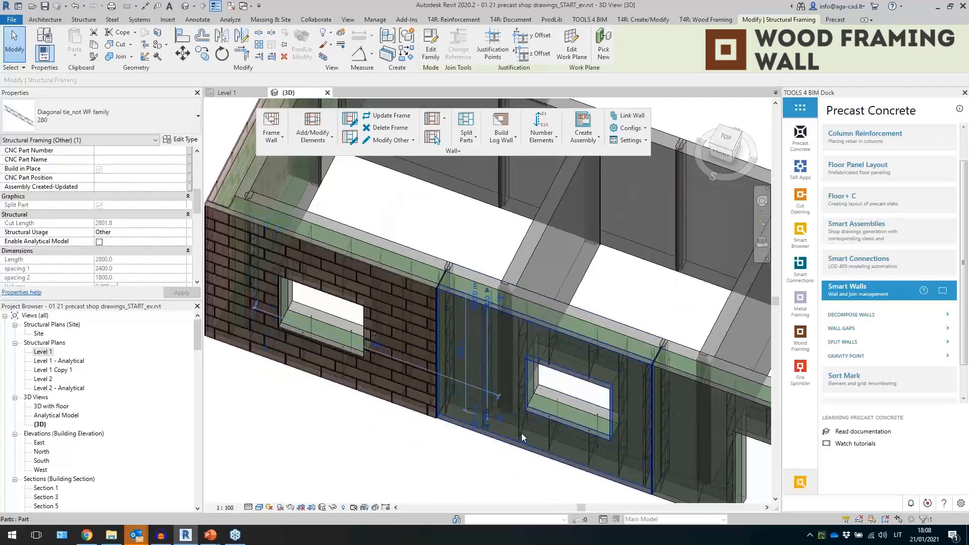
{"action": "left_click", "coordinate": [553, 346]}
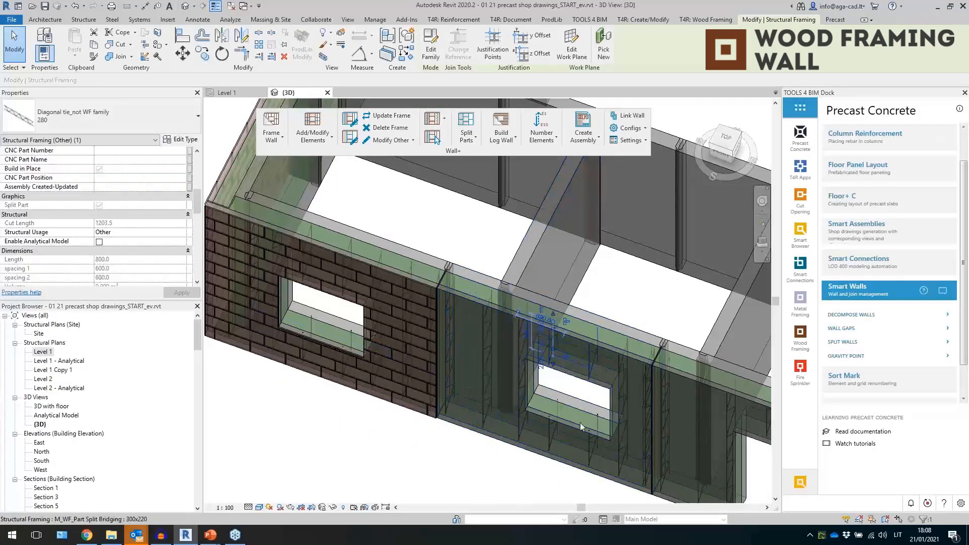
{"action": "scroll", "coordinate": [469, 302], "scroll_direction": "down", "scroll_amount": 1}
{"action": "scroll", "coordinate": [469, 301], "scroll_direction": "down", "scroll_amount": 1}
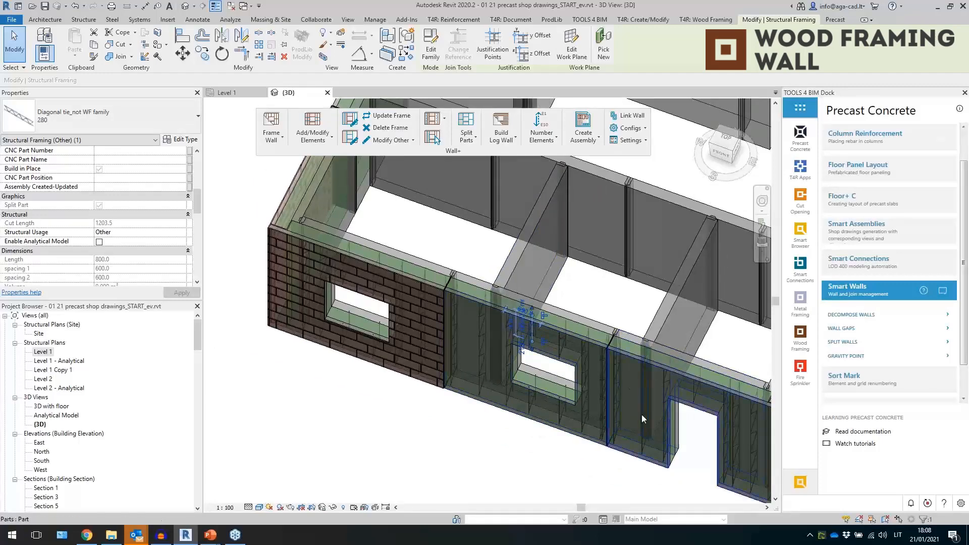
{"action": "scroll", "coordinate": [485, 383], "scroll_direction": "down", "scroll_amount": 1}
{"action": "scroll", "coordinate": [734, 496], "scroll_direction": "up", "scroll_amount": 2}
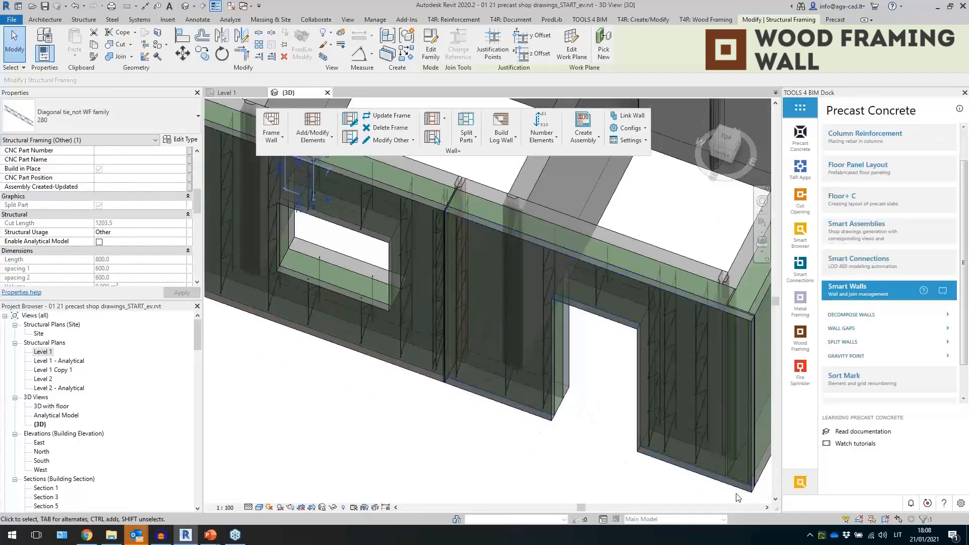
{"action": "scroll", "coordinate": [732, 478], "scroll_direction": "down", "scroll_amount": 2}
{"action": "middle_click_drag", "start_coordinate": [387, 419], "coordinate": [441, 451], "text": "shift"}
{"action": "scroll", "coordinate": [426, 340], "scroll_direction": "up", "scroll_amount": 2}
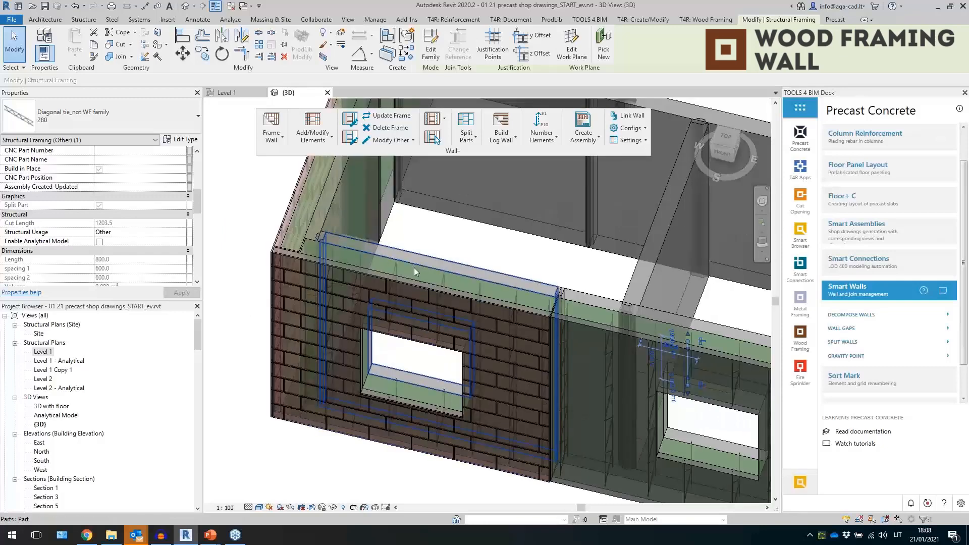
- Select the brick facing part of the front sandwich wall and split it again with Split Parts
{"action": "key", "text": "Tab"}
{"action": "key", "text": "Escape"}
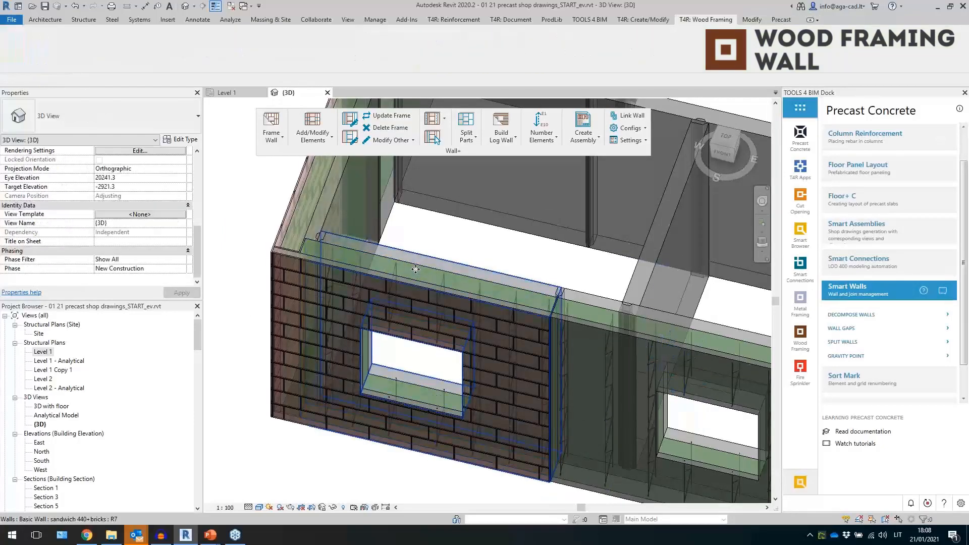
{"action": "left_click", "coordinate": [416, 271]}
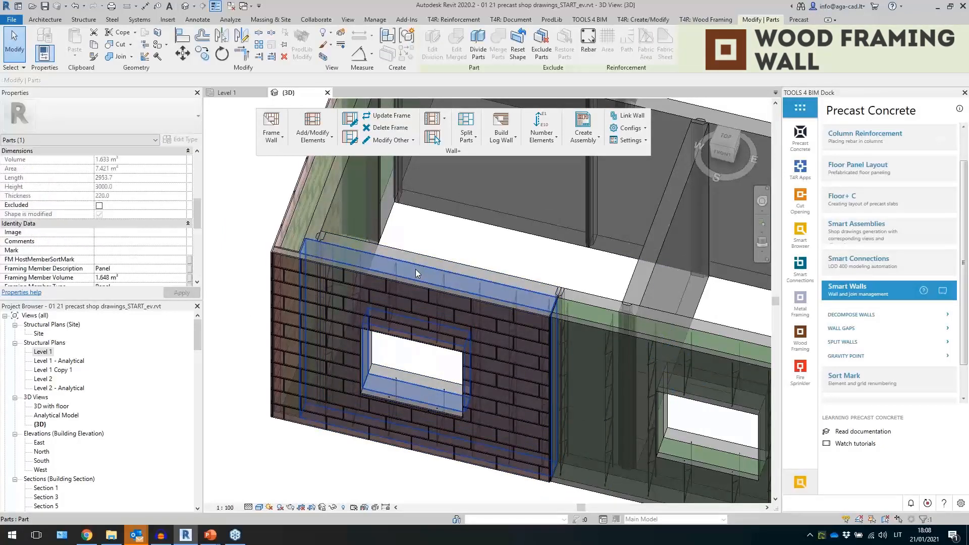
{"action": "left_click", "coordinate": [467, 126]}
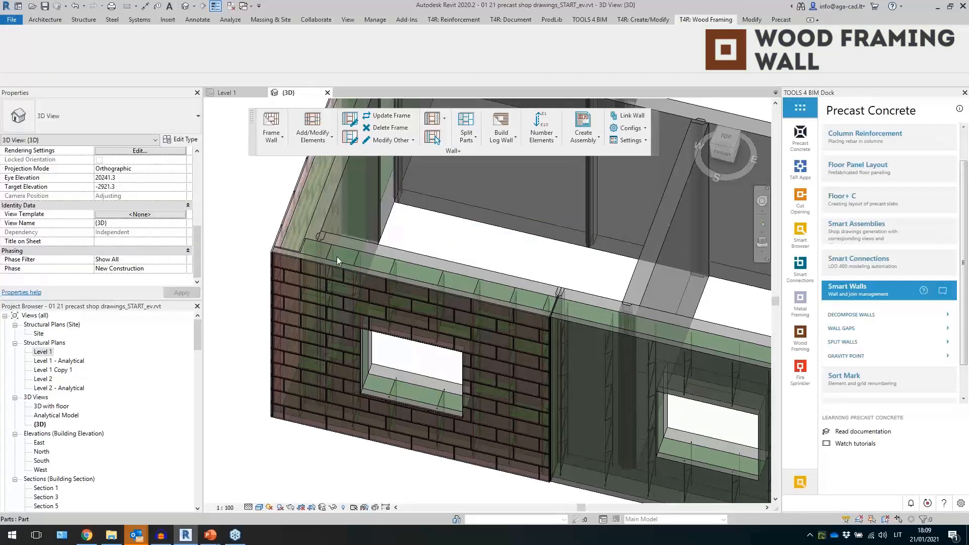
- Inspect the smaller brick parts produced around the window opening
{"action": "left_click", "coordinate": [342, 248]}
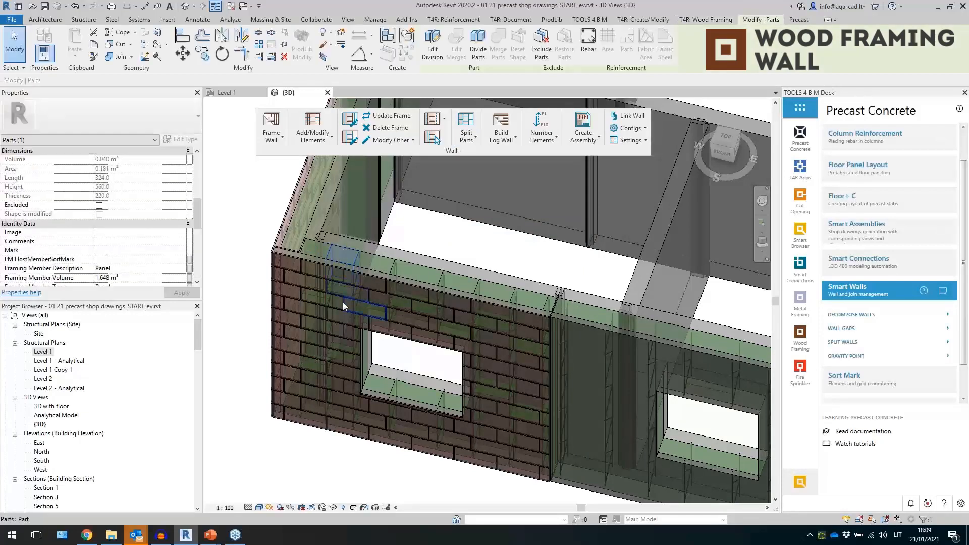
{"action": "left_click", "coordinate": [350, 362]}
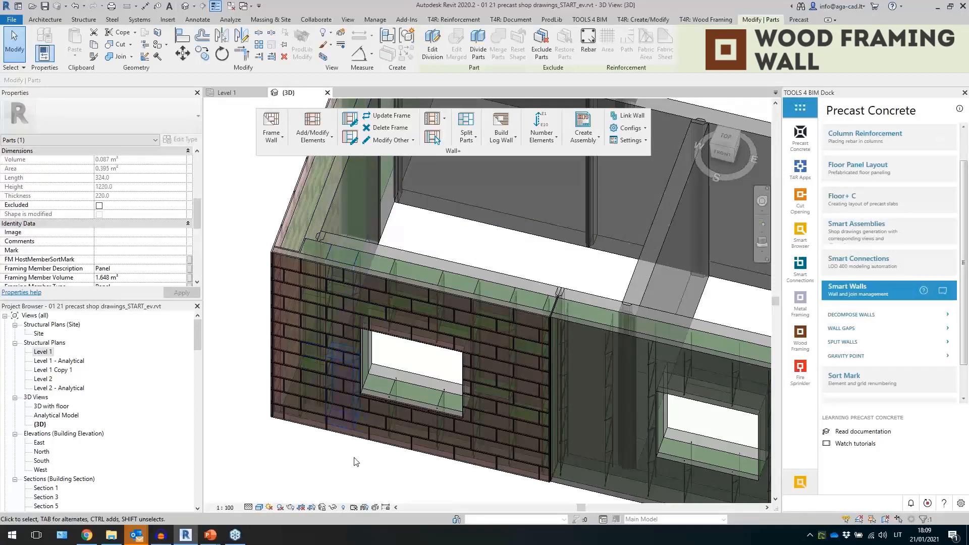
{"action": "middle_click_drag", "start_coordinate": [346, 441], "coordinate": [380, 441], "text": "shift"}
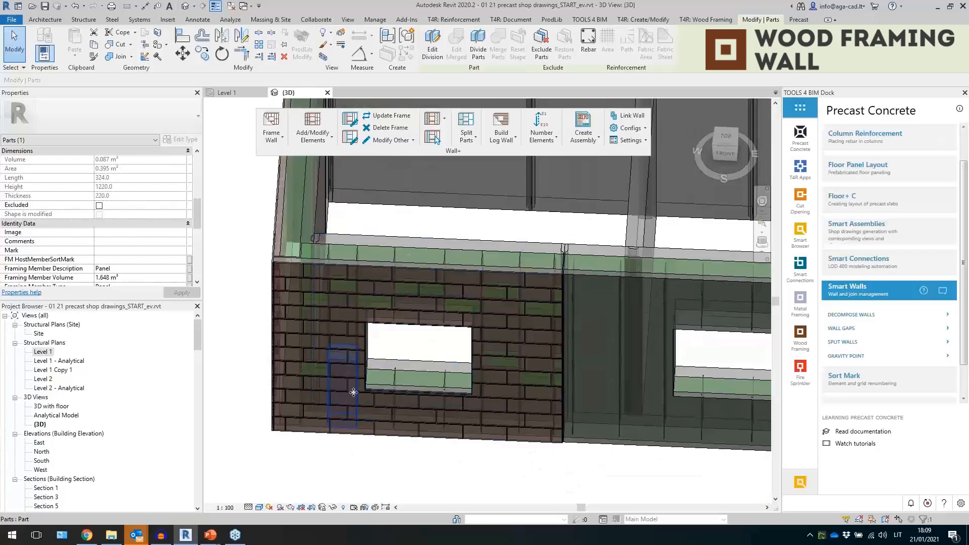
{"action": "middle_click_drag", "start_coordinate": [454, 432], "coordinate": [354, 325], "text": "shift"}
{"action": "scroll", "coordinate": [355, 324], "scroll_direction": "down", "scroll_amount": 1}
{"action": "left_click", "coordinate": [378, 437]}
{"action": "middle_click_drag", "start_coordinate": [380, 441], "coordinate": [428, 324], "text": "shift"}
{"action": "left_click", "coordinate": [429, 335]}
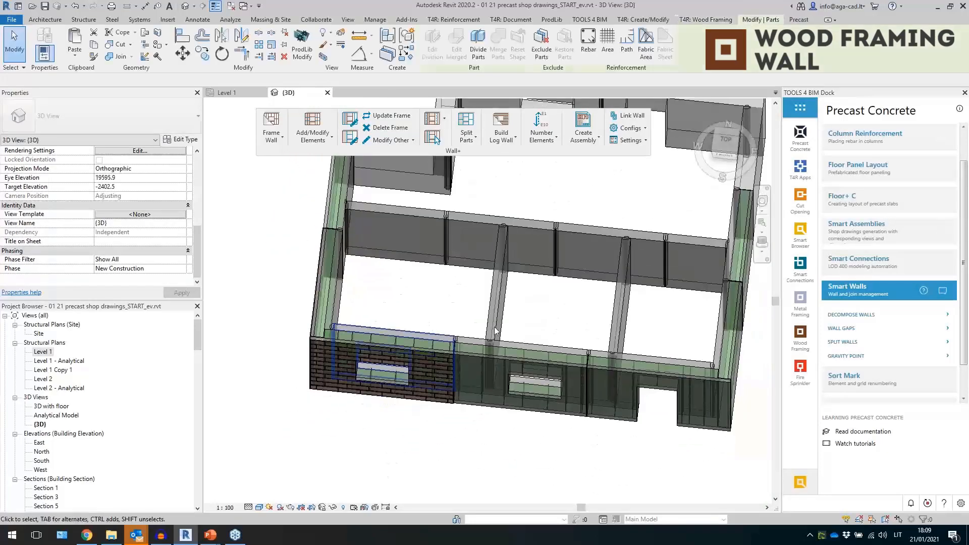
{"action": "left_click", "coordinate": [598, 353], "text": "ctrl"}
{"action": "middle_click_drag", "start_coordinate": [571, 309], "coordinate": [549, 329], "text": "shift"}
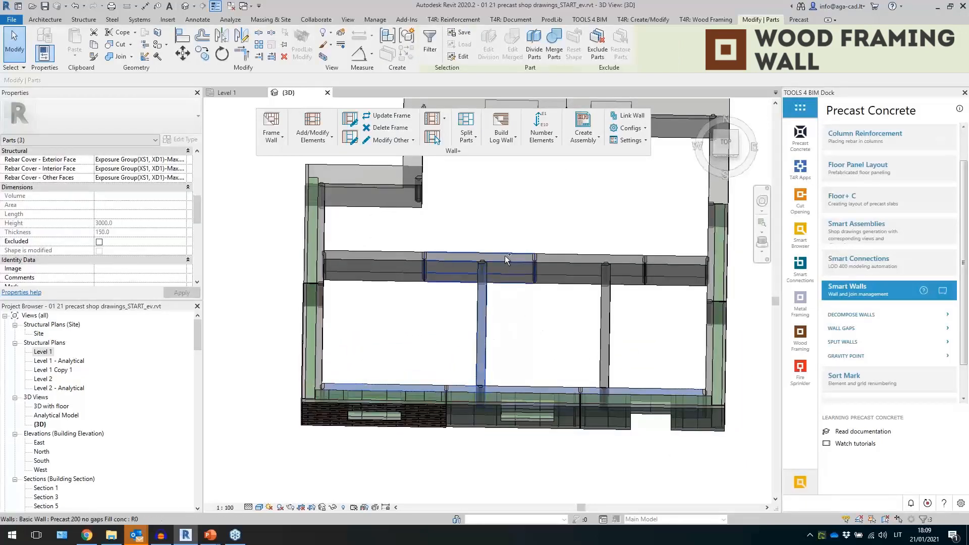
{"action": "left_click", "coordinate": [482, 255], "text": "ctrl"}
{"action": "left_click", "coordinate": [399, 265], "text": "ctrl"}
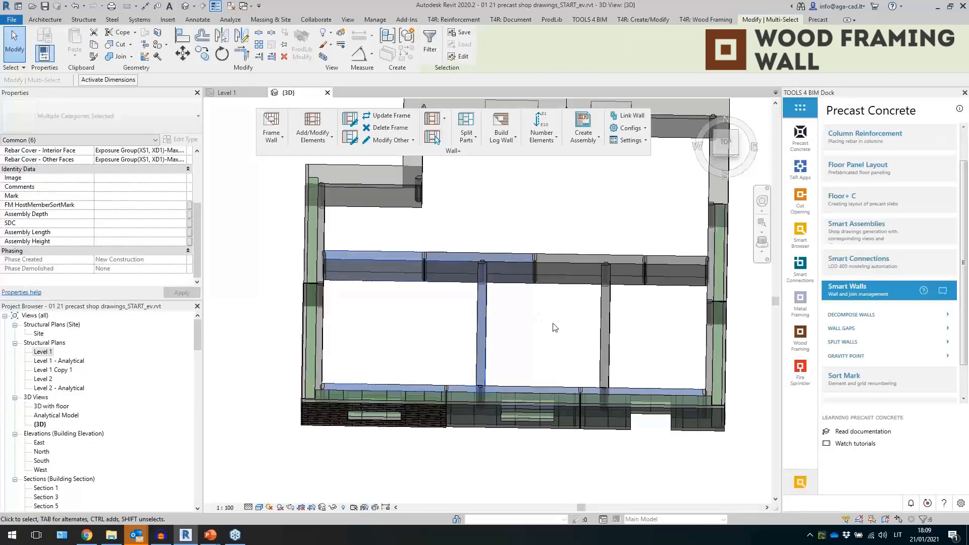
{"action": "middle_click_drag", "start_coordinate": [552, 324], "coordinate": [520, 302], "text": "shift"}
{"action": "left_click", "coordinate": [540, 330]}
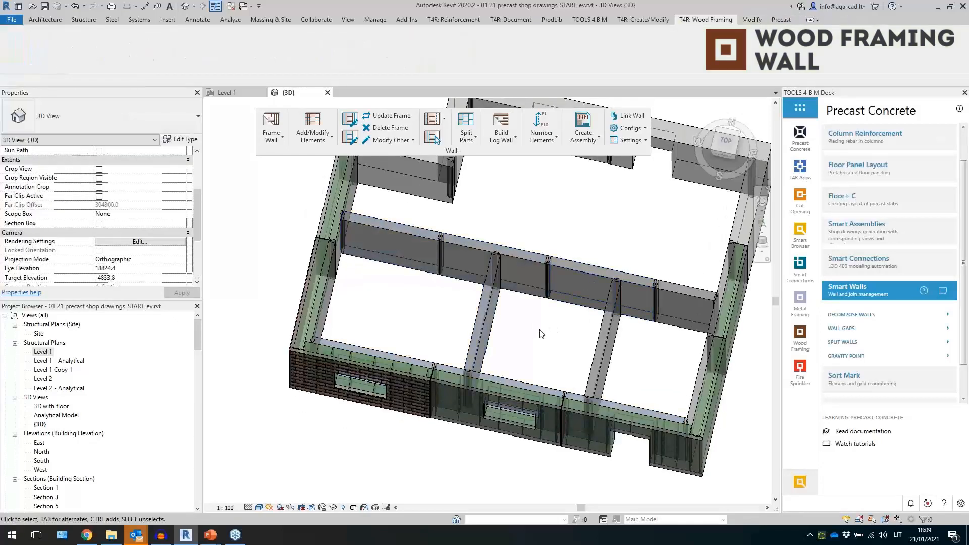
- Set the 3D view's parts visibility to Show Parts
{"action": "scroll", "coordinate": [145, 227], "scroll_direction": "up", "scroll_amount": 3}
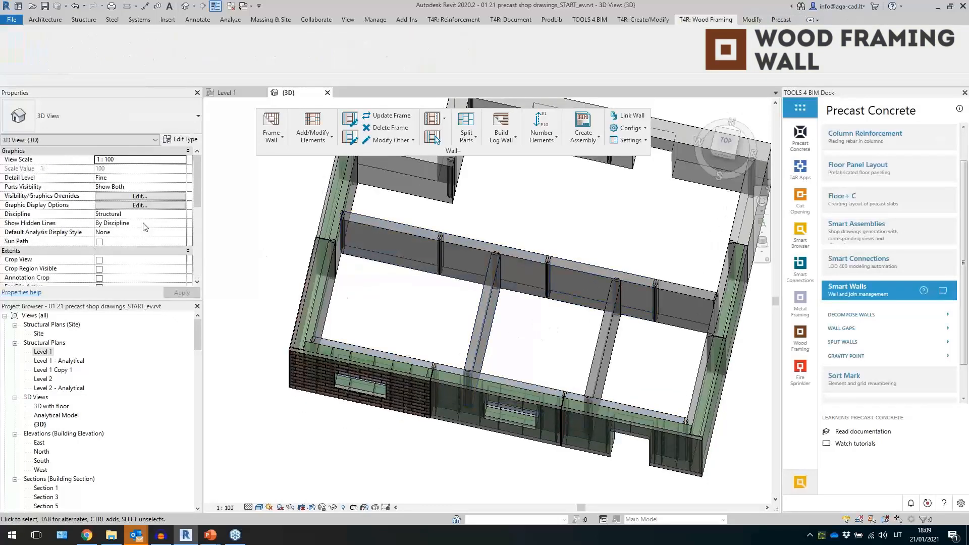
{"action": "left_click", "coordinate": [183, 188]}
{"action": "left_click", "coordinate": [133, 195]}
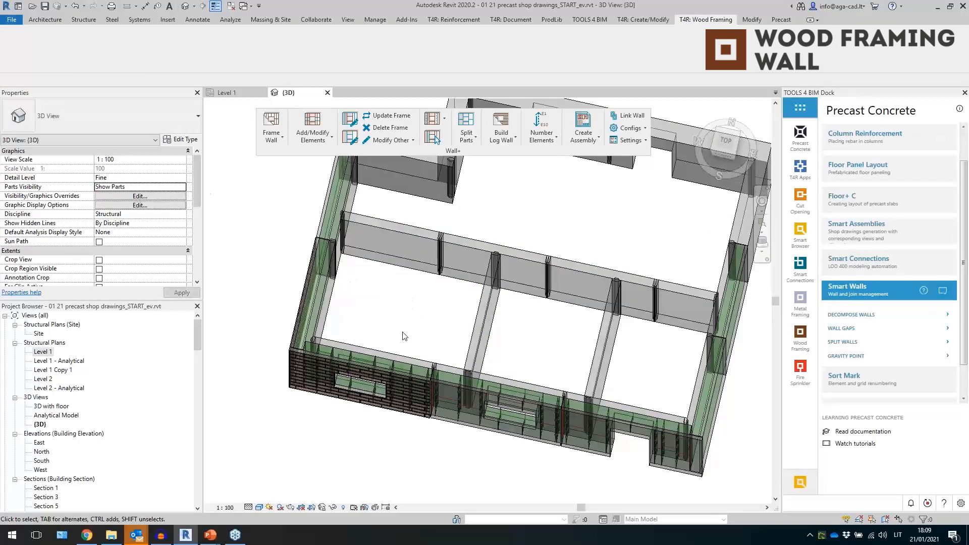
- Select the eight interior wall parts and insert Smart Connections details on them using the Connection loops configuration
{"action": "left_click", "coordinate": [331, 314]}
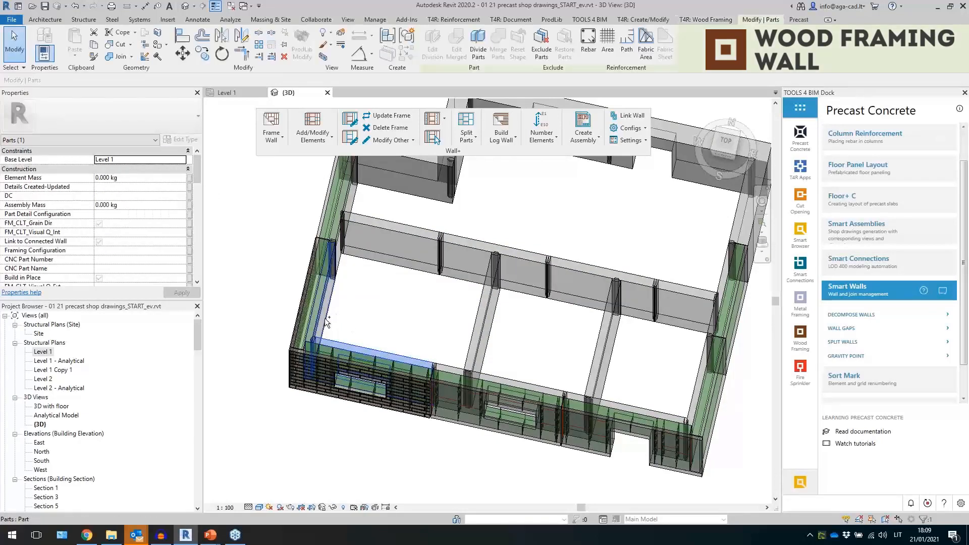
{"action": "left_click", "coordinate": [402, 263], "text": "ctrl"}
{"action": "left_click", "coordinate": [497, 272], "text": "ctrl"}
{"action": "left_click", "coordinate": [482, 320], "text": "ctrl"}
{"action": "left_click", "coordinate": [595, 377], "text": "ctrl"}
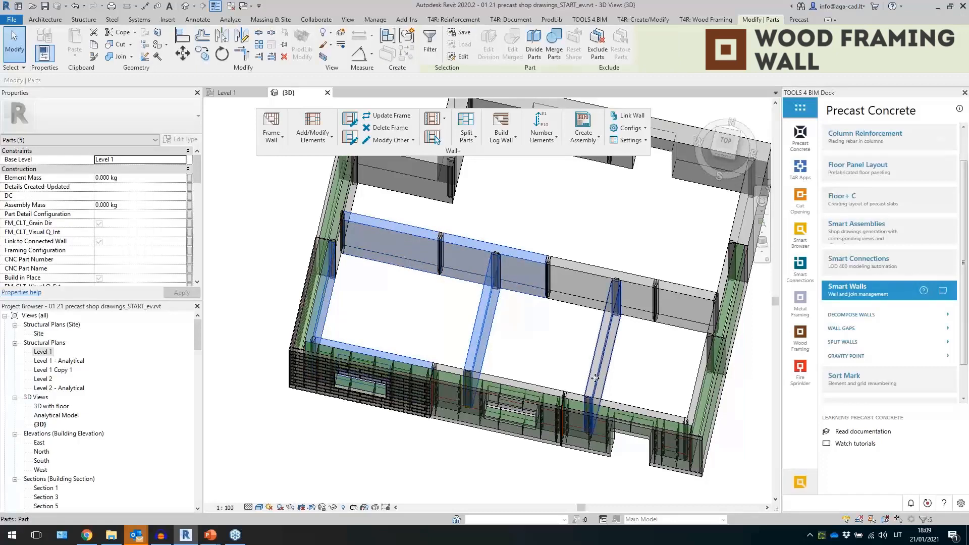
{"action": "left_click", "coordinate": [595, 378], "text": "ctrl"}
{"action": "left_click", "coordinate": [549, 388], "text": "ctrl"}
{"action": "left_click", "coordinate": [612, 402], "text": "ctrl"}
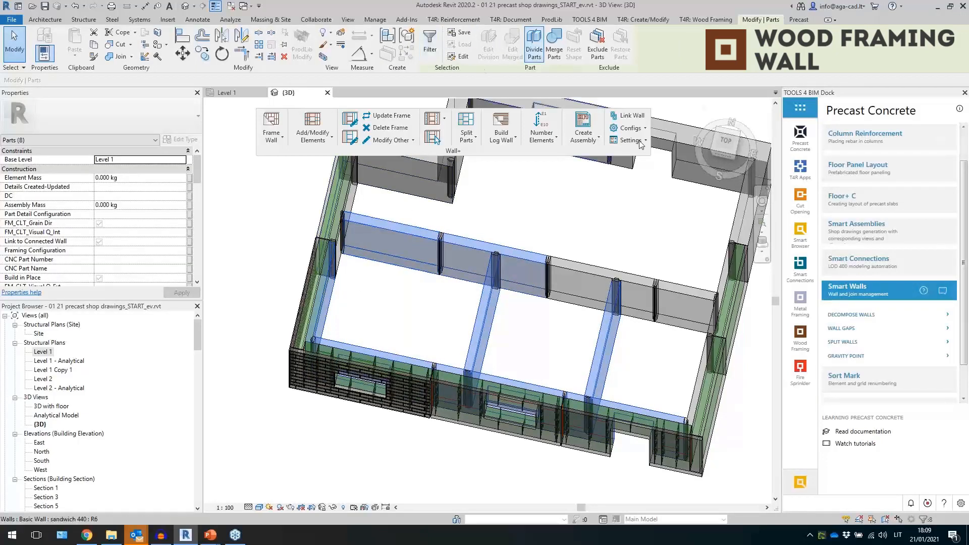
{"action": "left_click", "coordinate": [859, 263]}
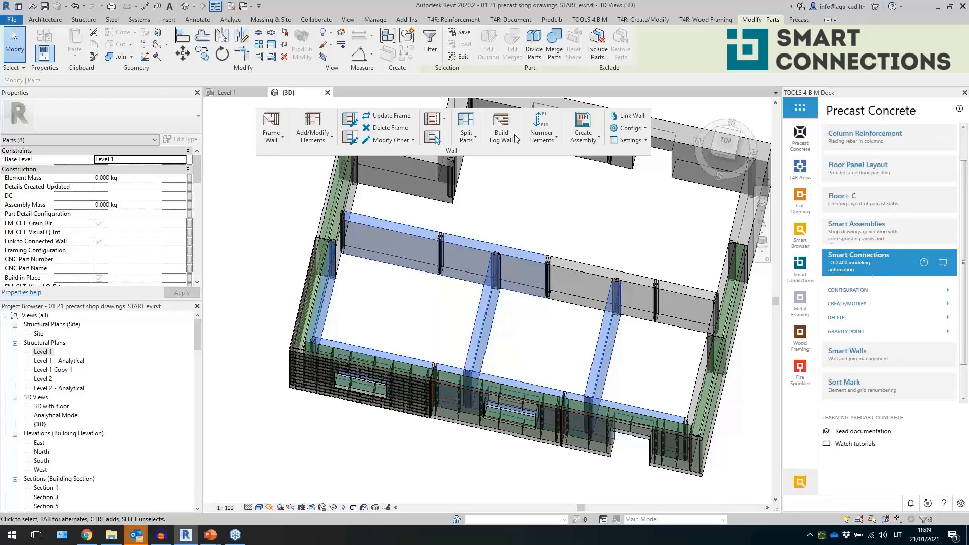
{"action": "left_click", "coordinate": [621, 21]}
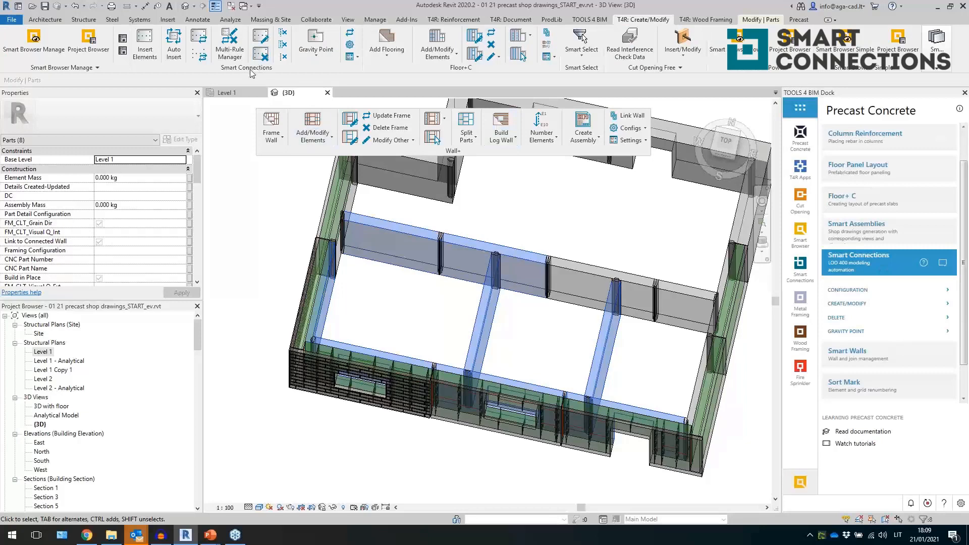
{"action": "left_click_drag", "start_coordinate": [248, 68], "coordinate": [461, 215]}
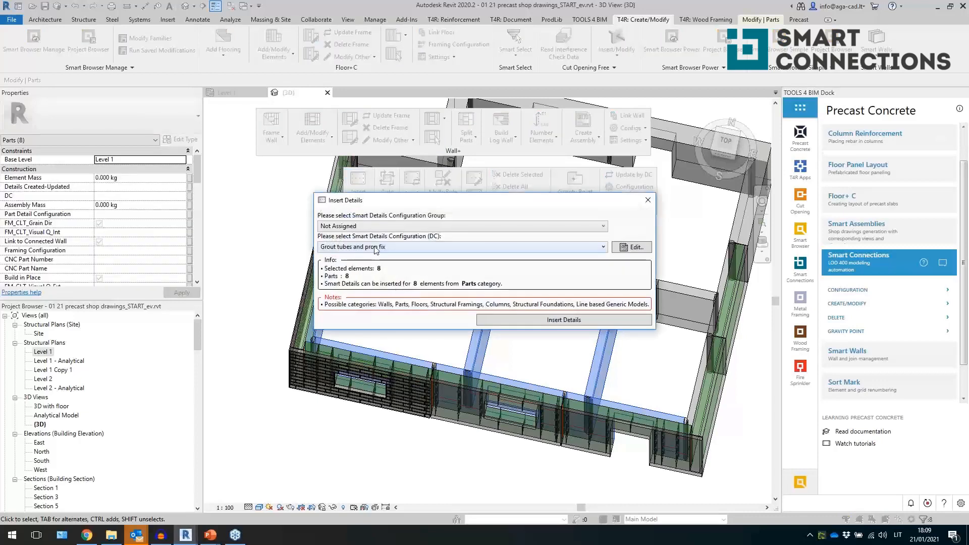
{"action": "left_click", "coordinate": [346, 247]}
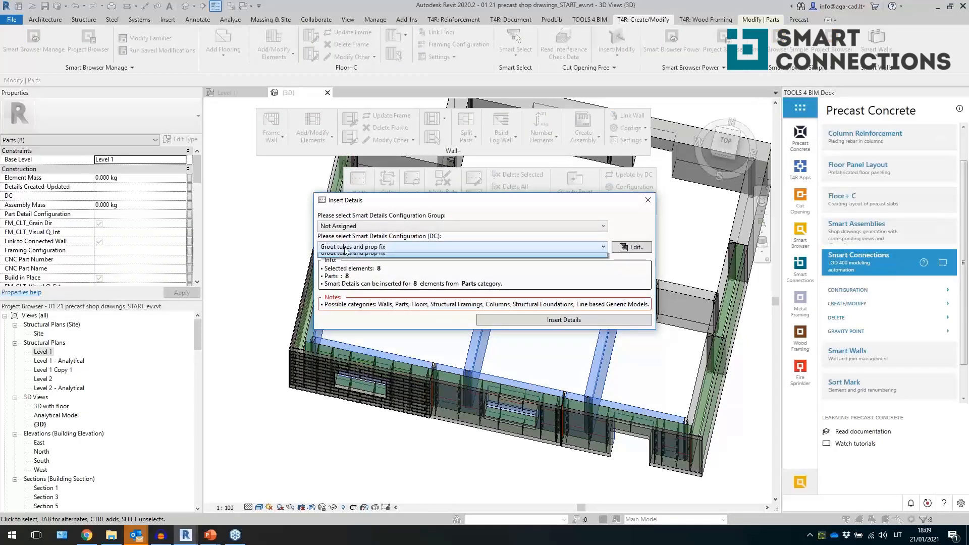
{"action": "left_click", "coordinate": [351, 265]}
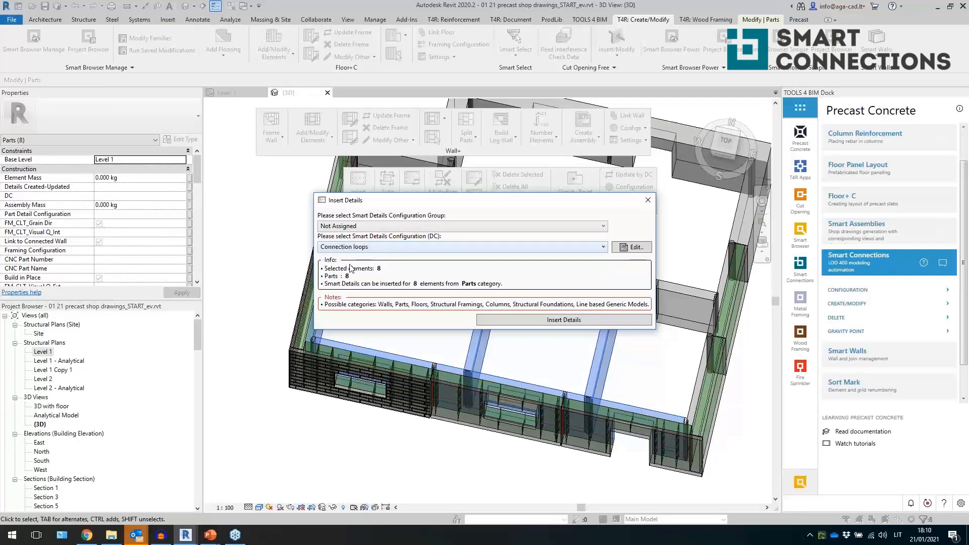
{"action": "left_click", "coordinate": [506, 320]}
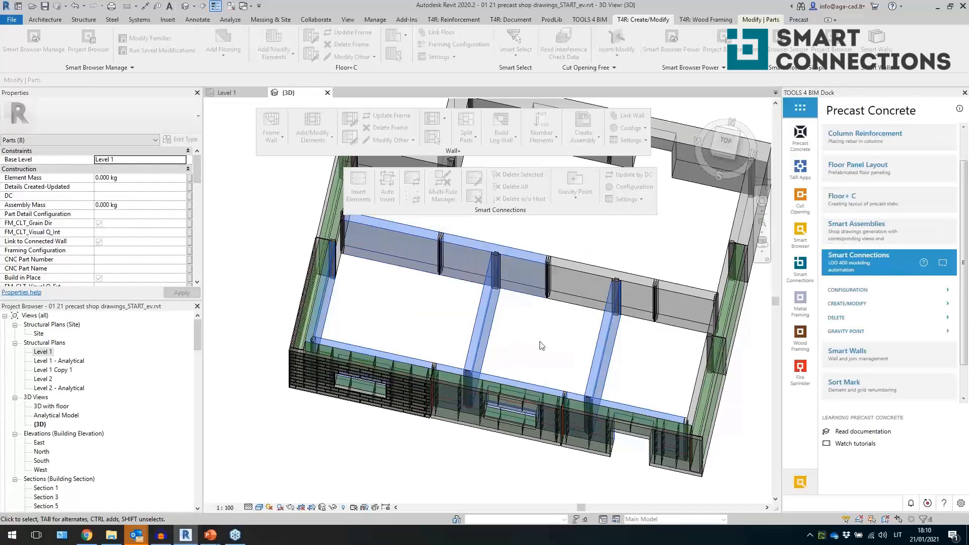
- Zoom in and inspect the connection loops inserted at the joints between the interior wall parts
{"action": "middle_click_drag", "start_coordinate": [536, 342], "coordinate": [538, 288], "text": "shift"}
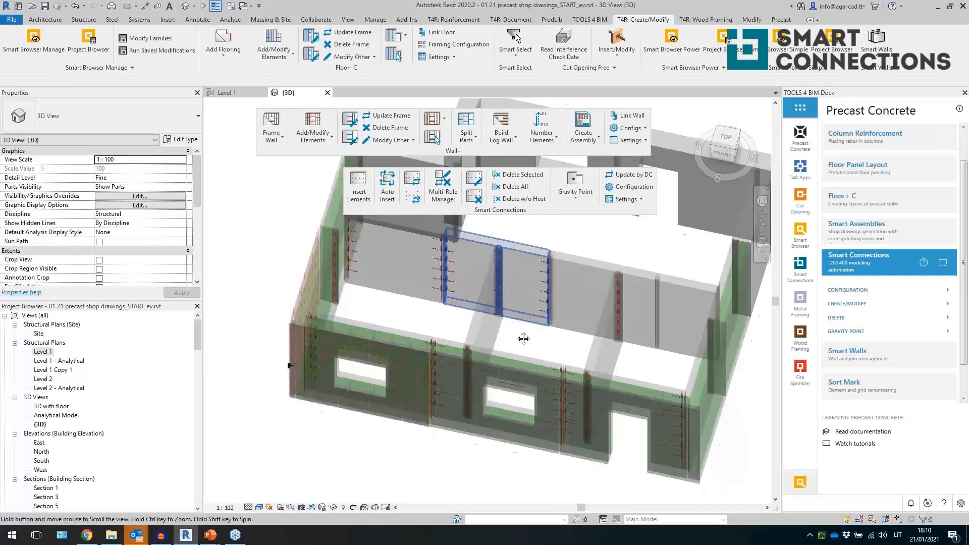
{"action": "scroll", "coordinate": [523, 335], "scroll_direction": "up", "scroll_amount": 8}
{"action": "left_click", "coordinate": [455, 319]}
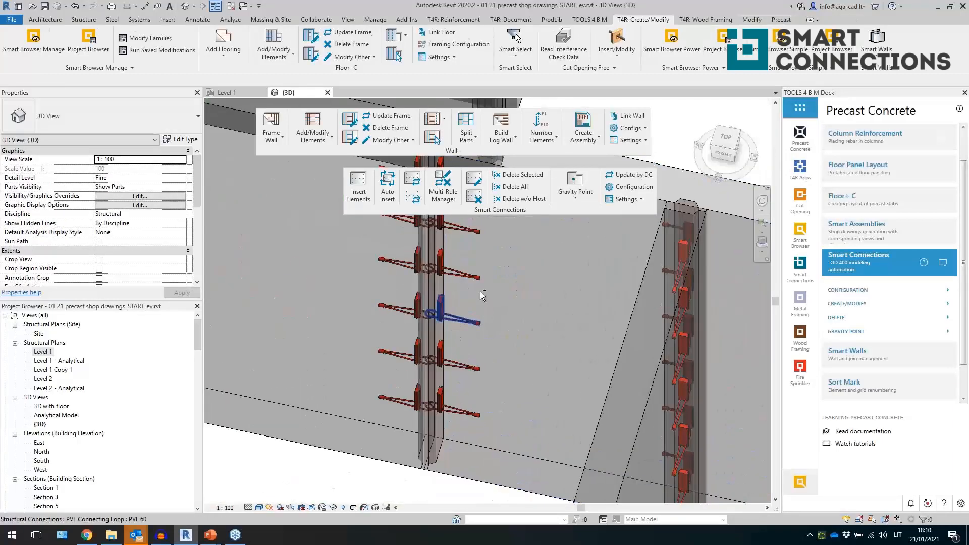
{"action": "middle_click_drag", "start_coordinate": [456, 319], "coordinate": [607, 370], "text": "shift"}
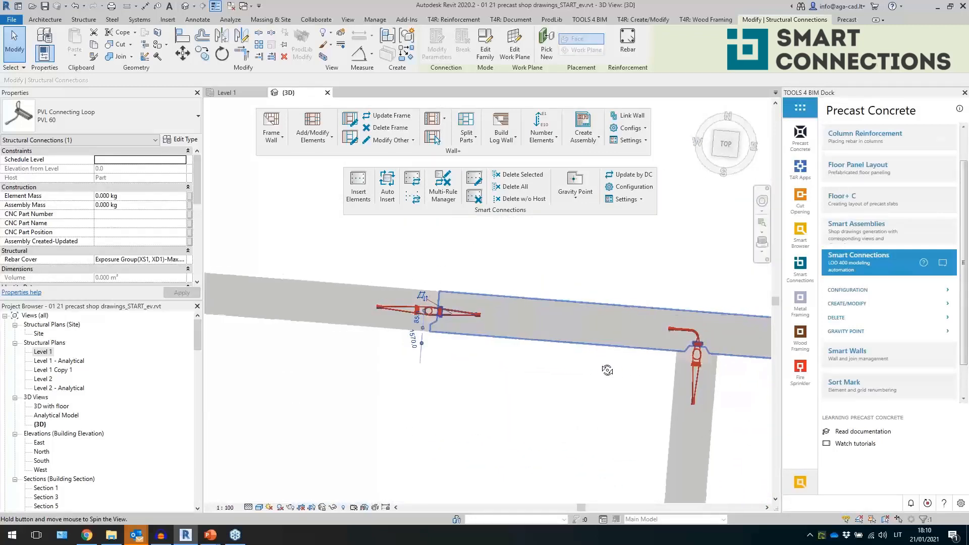
{"action": "scroll", "coordinate": [573, 331], "scroll_direction": "down", "scroll_amount": 4}
{"action": "scroll", "coordinate": [504, 357], "scroll_direction": "up", "scroll_amount": 2}
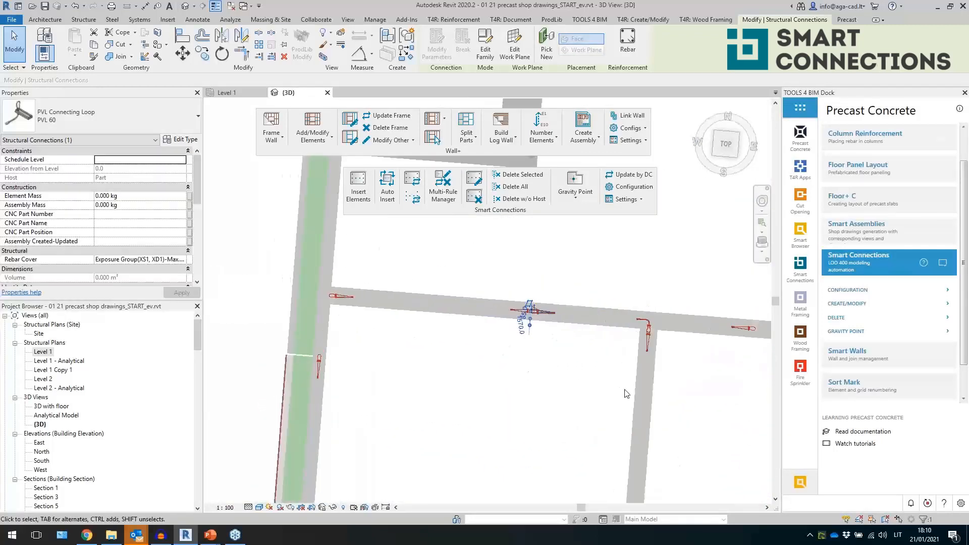
{"action": "left_click", "coordinate": [646, 368]}
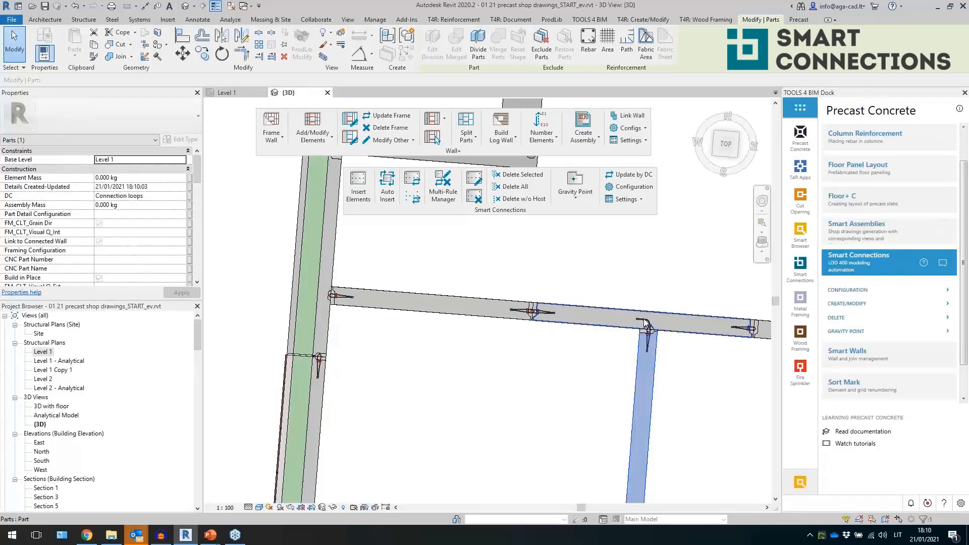
{"action": "left_click", "coordinate": [330, 295]}
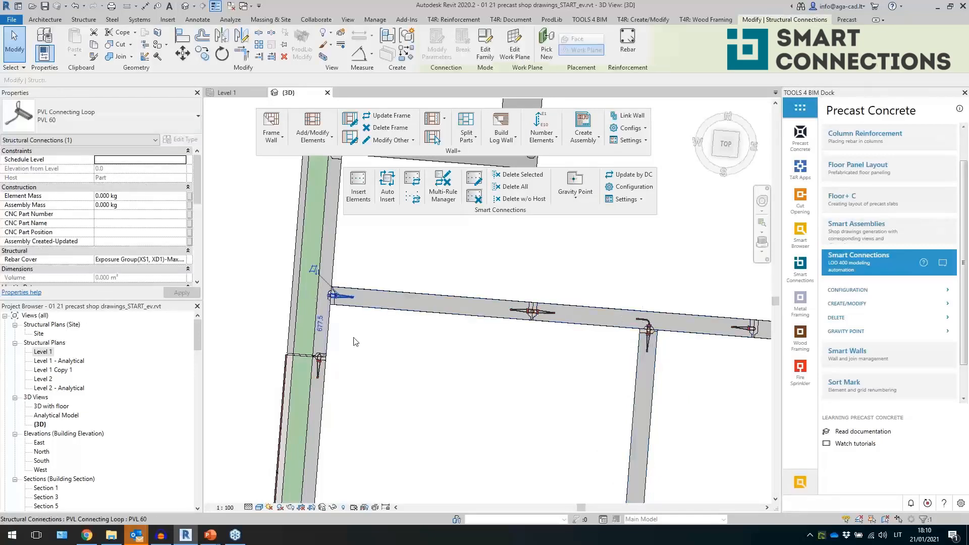
{"action": "middle_click_drag", "start_coordinate": [559, 373], "coordinate": [449, 192]}
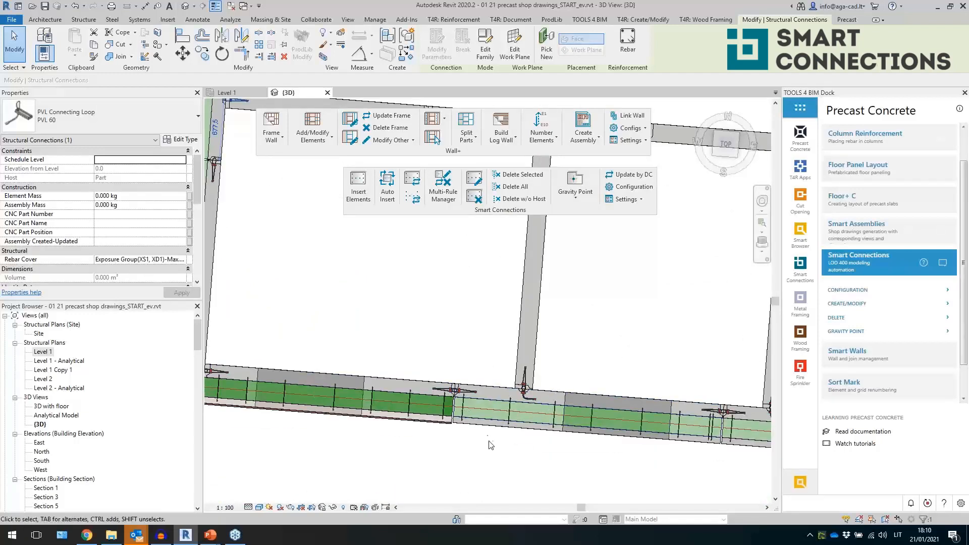
{"action": "middle_click_drag", "start_coordinate": [558, 323], "coordinate": [569, 387]}
{"action": "scroll", "coordinate": [534, 258], "scroll_direction": "up", "scroll_amount": 3}
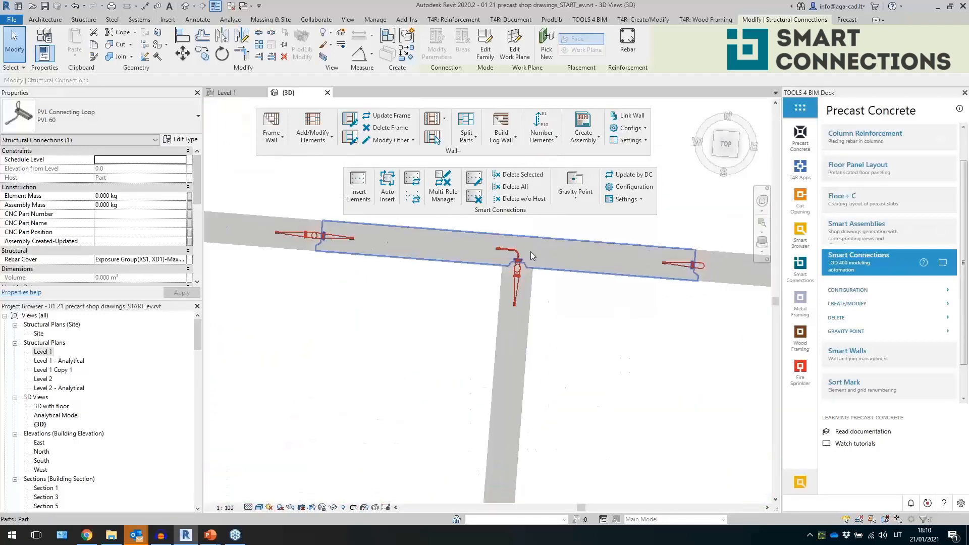
- Open the Modify dialog for a connection loop and review its detail family, group and family browser options
{"action": "left_click", "coordinate": [412, 197]}
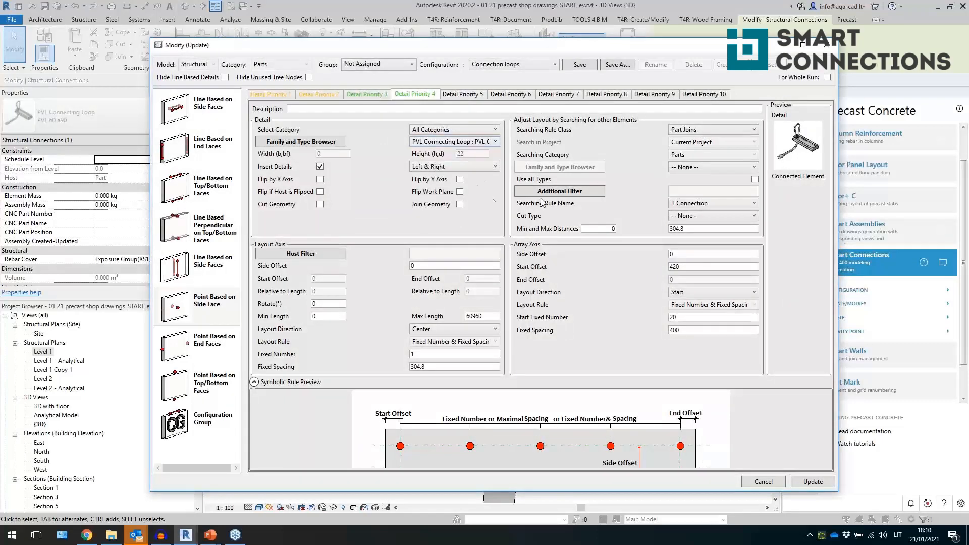
{"action": "left_click", "coordinate": [467, 145]}
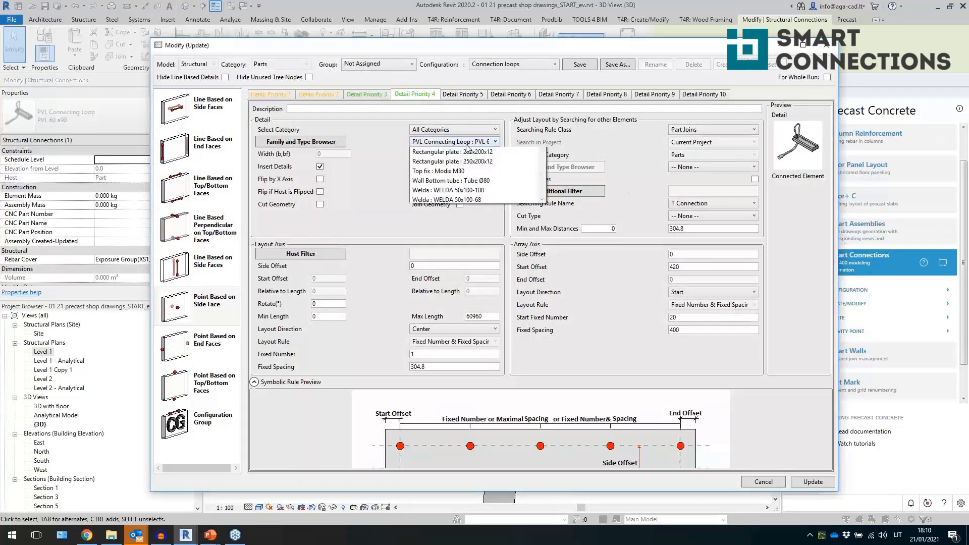
{"action": "left_click", "coordinate": [373, 171]}
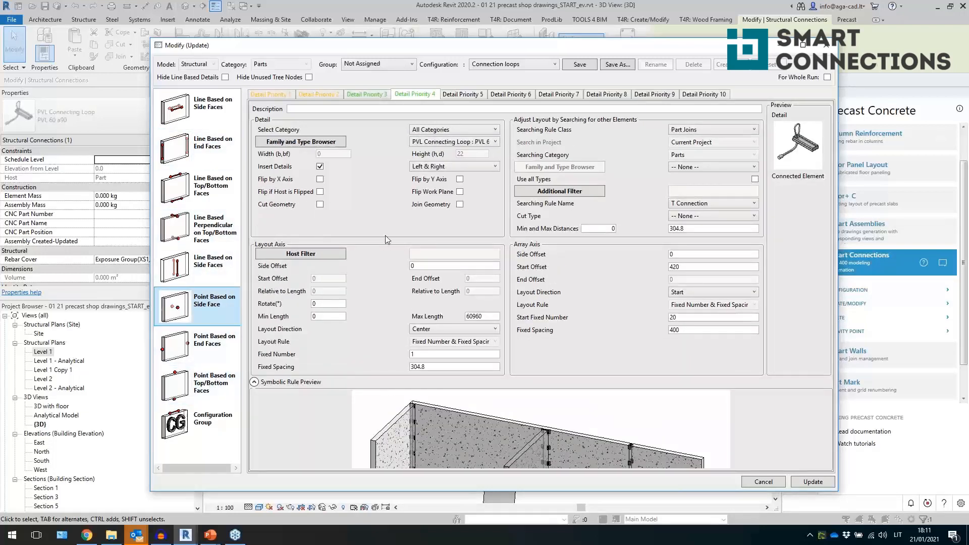
{"action": "left_click", "coordinate": [353, 65]}
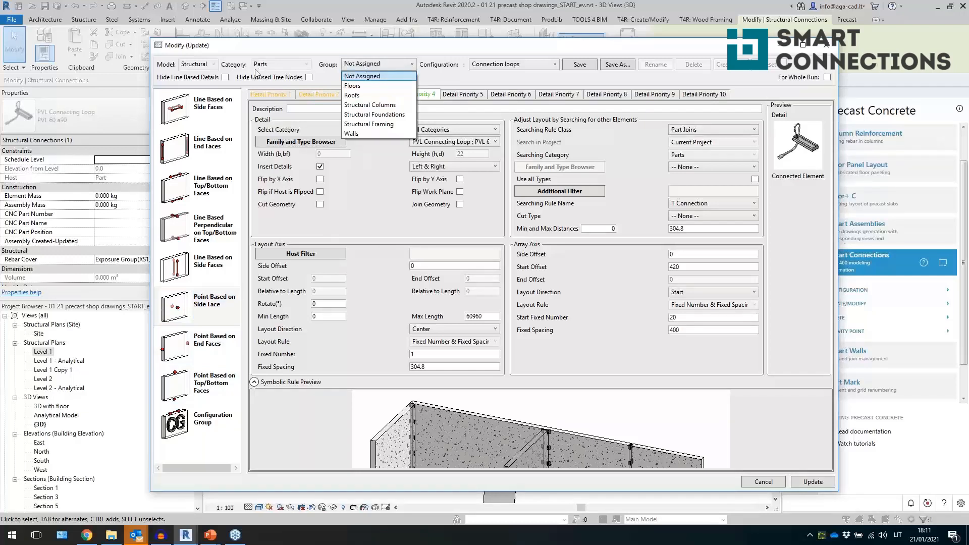
{"action": "left_click", "coordinate": [378, 195]}
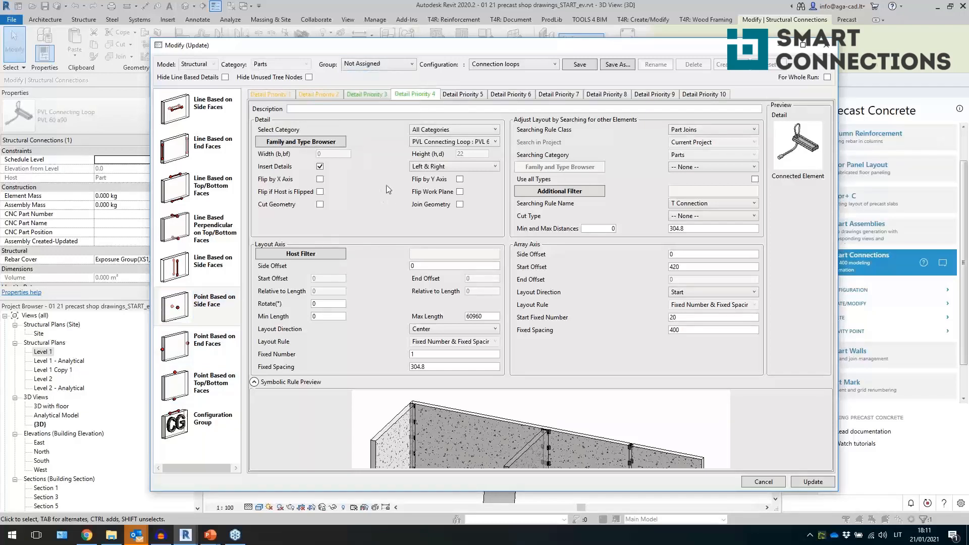
{"action": "left_click", "coordinate": [466, 146]}
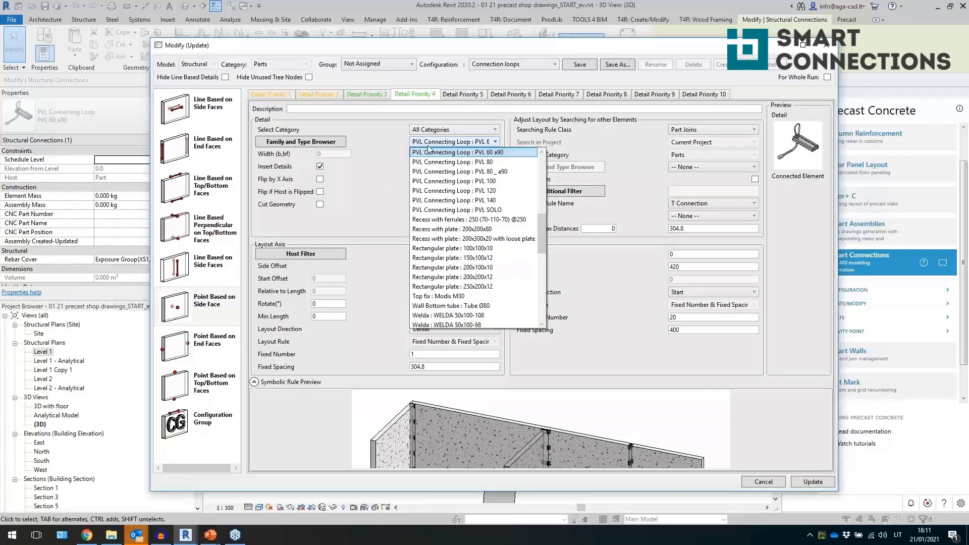
{"action": "left_click", "coordinate": [374, 162]}
{"action": "left_click", "coordinate": [335, 144]}
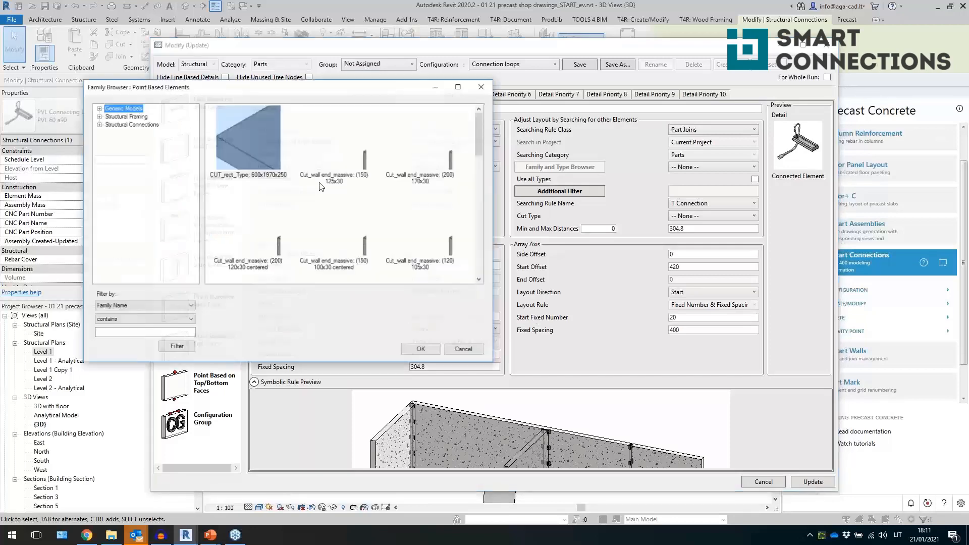
{"action": "left_click", "coordinate": [129, 124]}
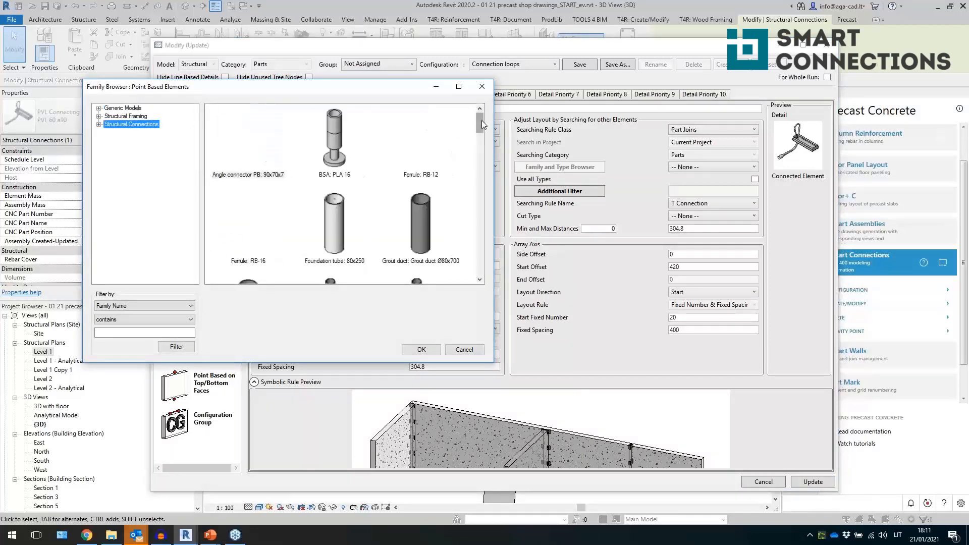
{"action": "left_click_drag", "start_coordinate": [481, 120], "coordinate": [495, 272]}
{"action": "left_click", "coordinate": [482, 86]}
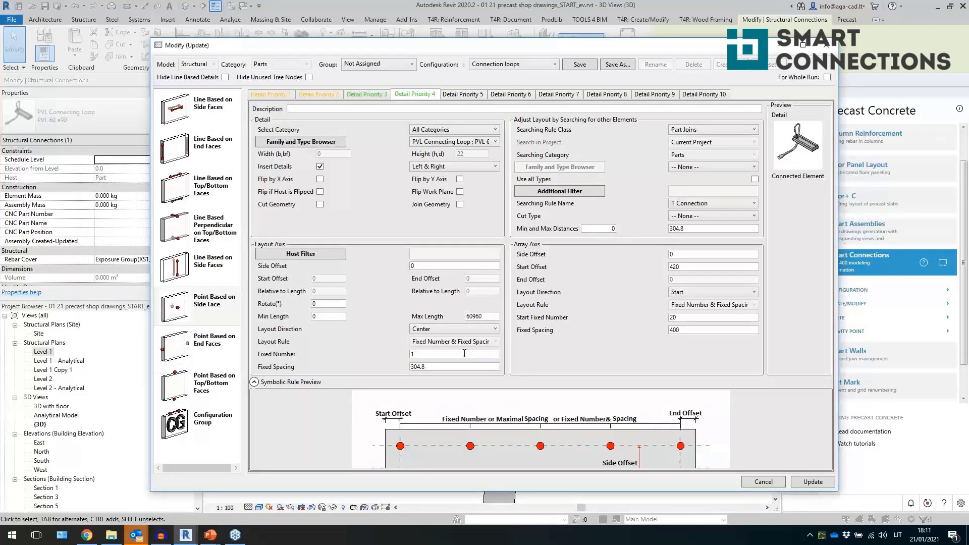
- Review the layout direction and searching rule options, then close the Modify dialog without updating
{"action": "left_click", "coordinate": [478, 330]}
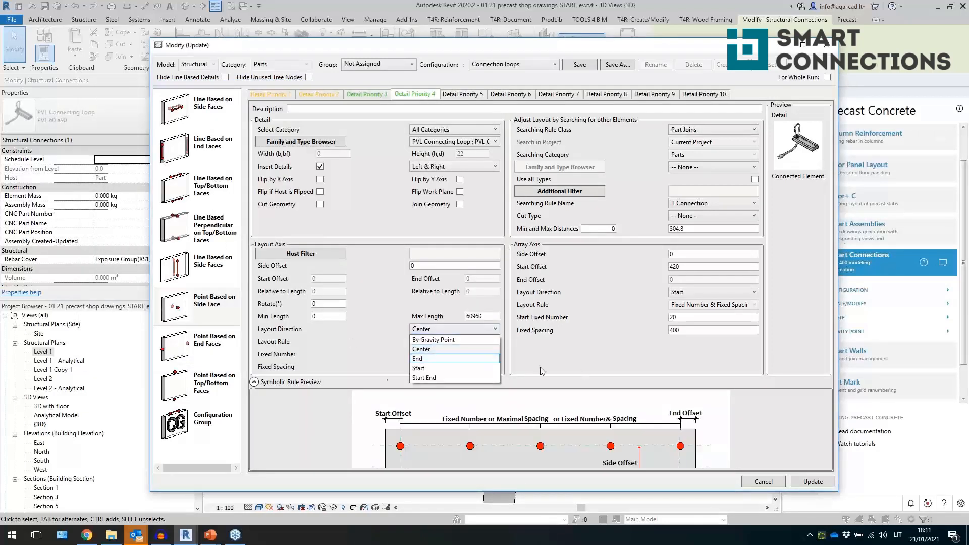
{"action": "left_click", "coordinate": [663, 284]}
{"action": "left_click", "coordinate": [716, 132]}
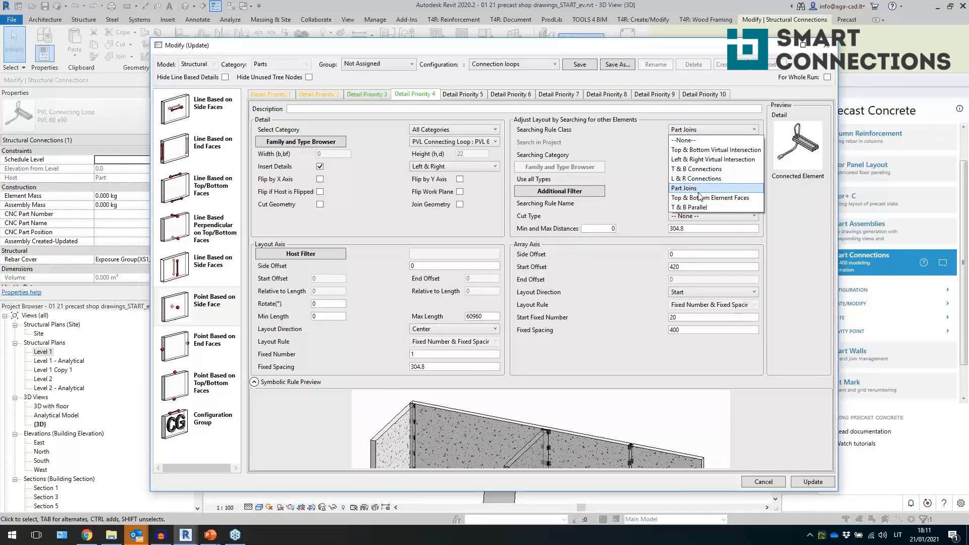
{"action": "left_click", "coordinate": [668, 189]}
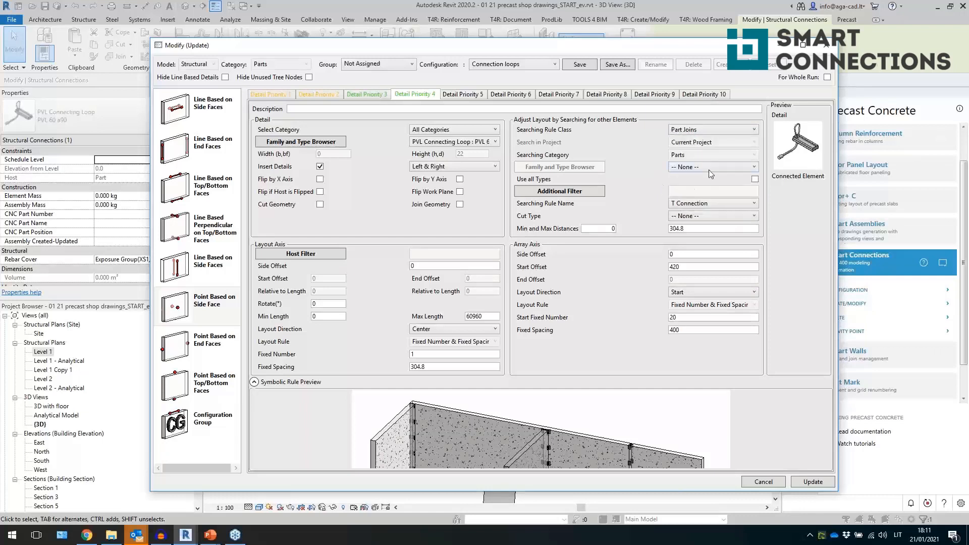
{"action": "left_click", "coordinate": [704, 204]}
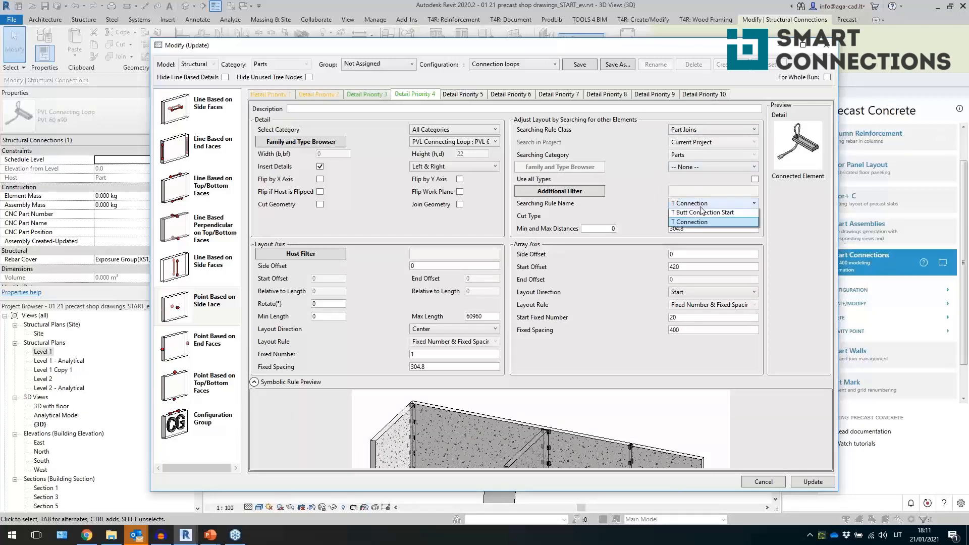
{"action": "left_click", "coordinate": [783, 210]}
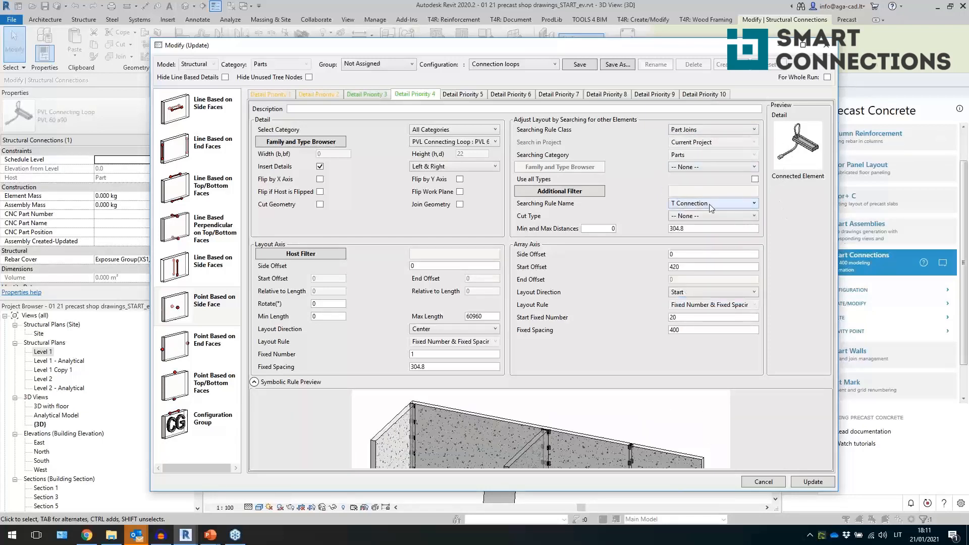
{"action": "left_click", "coordinate": [826, 45]}
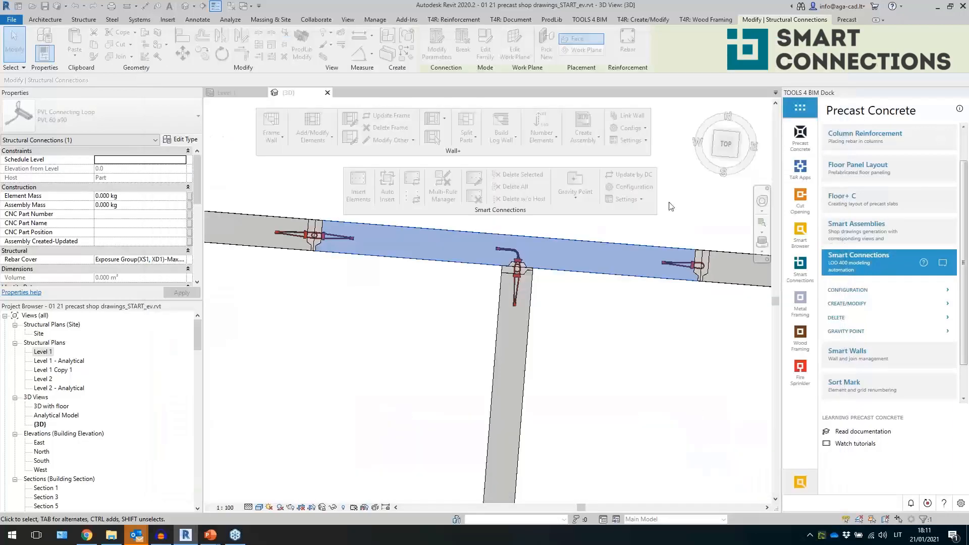
- Select five wall parts and insert Smart Connections details on them using the Grout tubes and prop fix configuration
{"action": "scroll", "coordinate": [556, 278], "scroll_direction": "down", "scroll_amount": 4}
{"action": "left_click", "coordinate": [536, 272]}
{"action": "middle_click_drag", "start_coordinate": [536, 272], "coordinate": [436, 336], "text": "shift"}
{"action": "left_click", "coordinate": [435, 335], "text": "ctrl"}
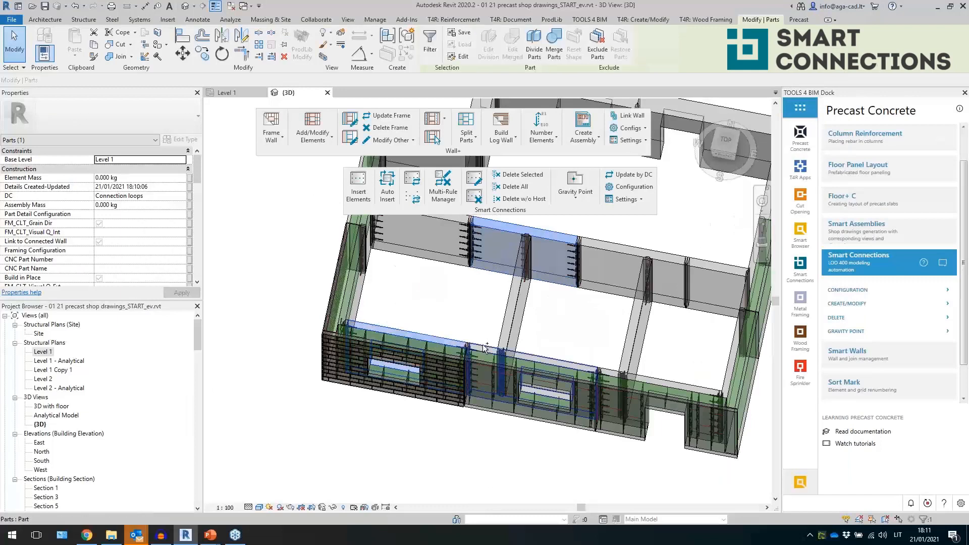
{"action": "left_click", "coordinate": [503, 353], "text": "ctrl"}
{"action": "left_click", "coordinate": [516, 314], "text": "ctrl"}
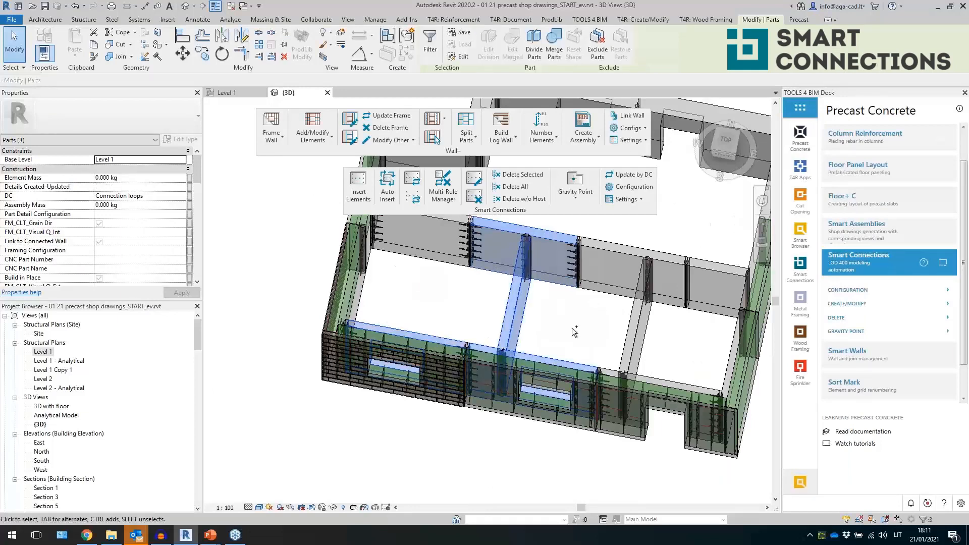
{"action": "left_click", "coordinate": [671, 379], "text": "ctrl"}
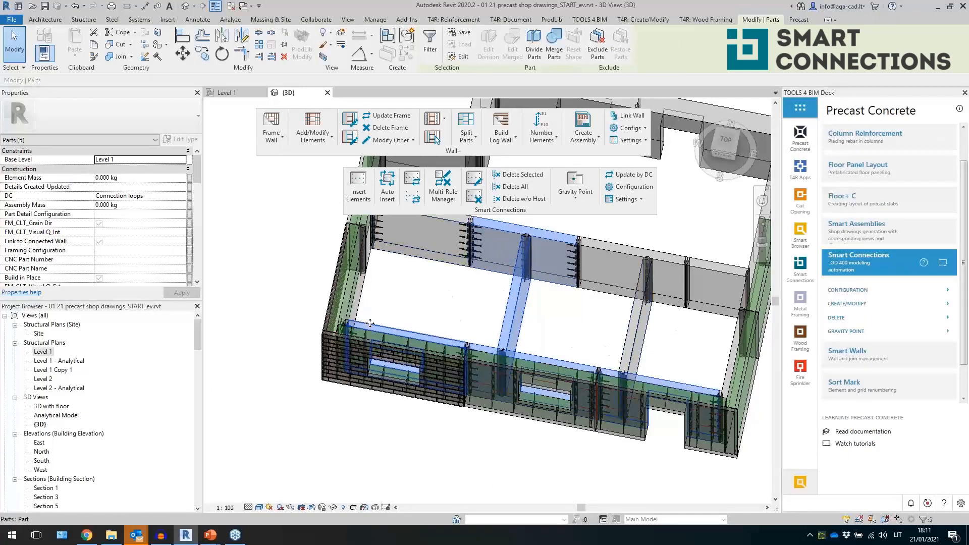
{"action": "left_click", "coordinate": [361, 197]}
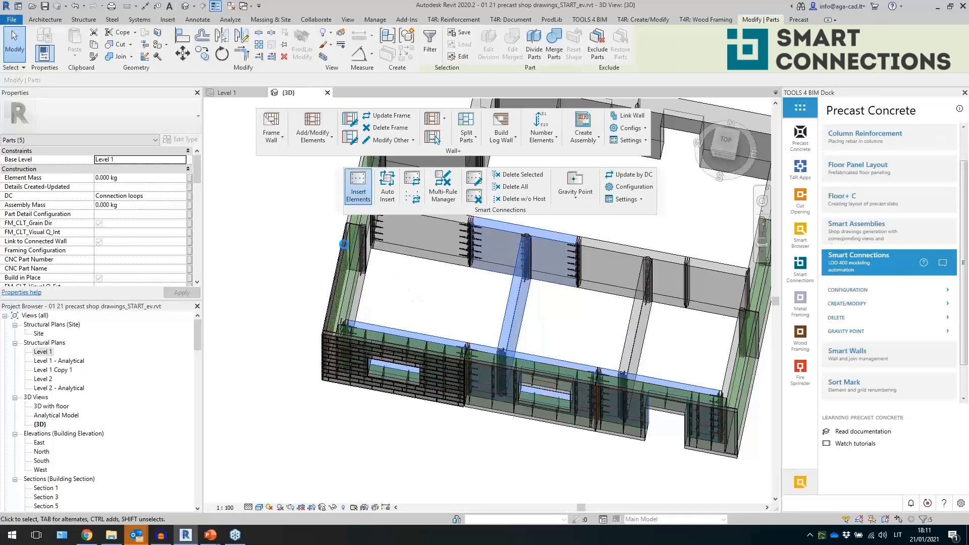
{"action": "left_click", "coordinate": [392, 246]}
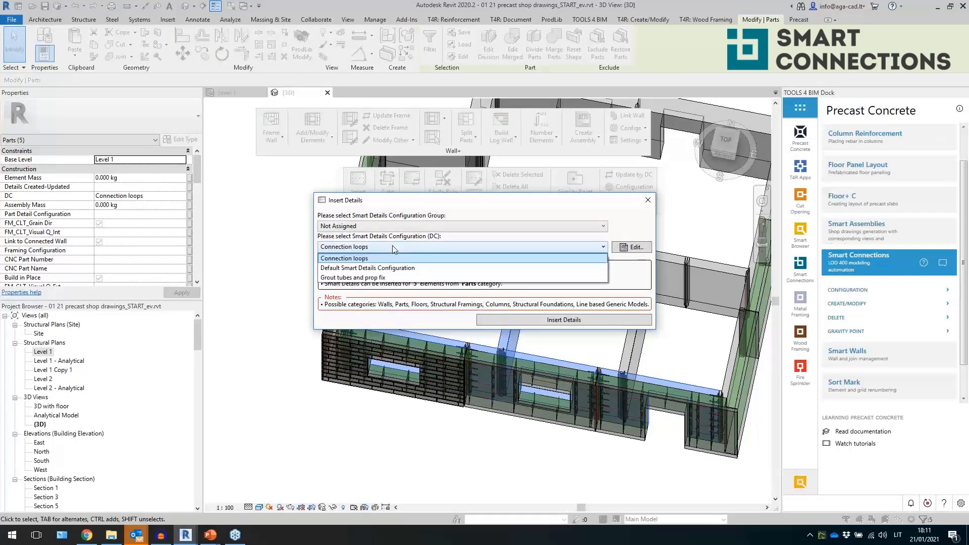
{"action": "left_click", "coordinate": [396, 278]}
{"action": "left_click", "coordinate": [495, 321]}
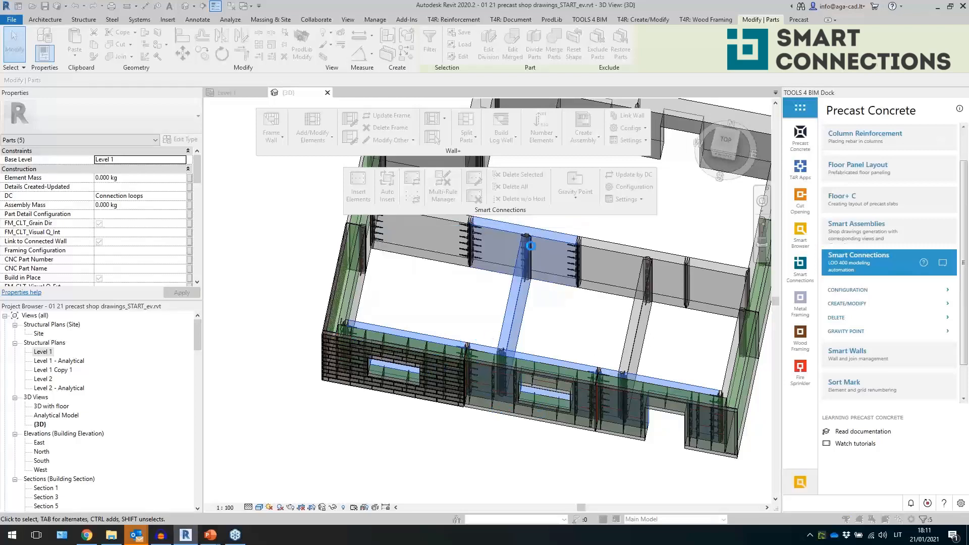
- Try to move a grout duct inserted at the interior wall joint
{"action": "left_click", "coordinate": [415, 259]}
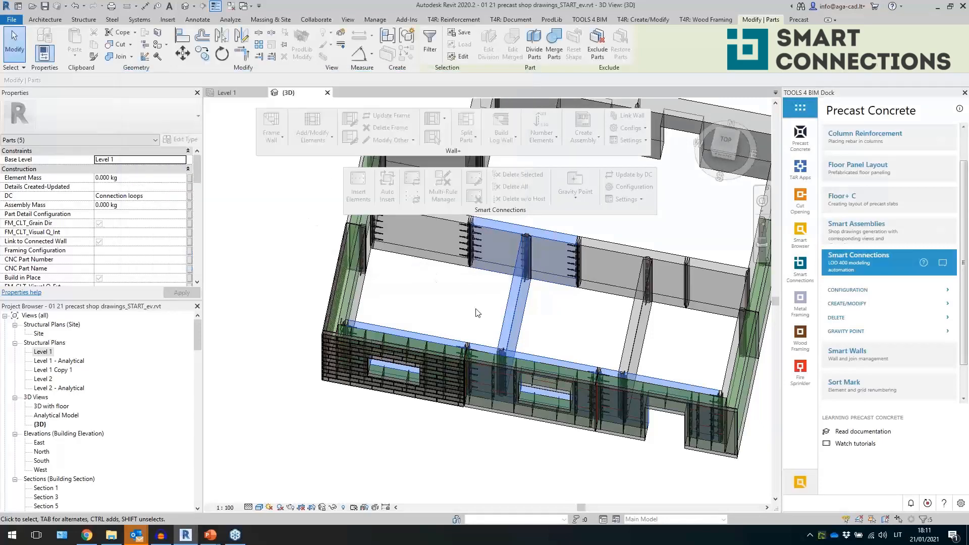
{"action": "scroll", "coordinate": [450, 313], "scroll_direction": "up", "scroll_amount": 1}
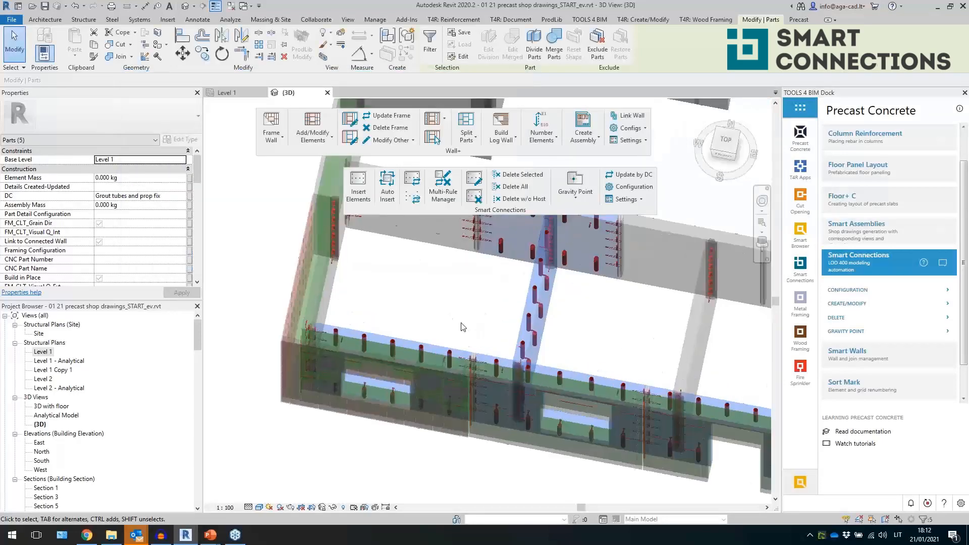
{"action": "left_click", "coordinate": [461, 322]}
{"action": "middle_click_drag", "start_coordinate": [479, 288], "coordinate": [458, 369]}
{"action": "scroll", "coordinate": [540, 293], "scroll_direction": "up", "scroll_amount": 5}
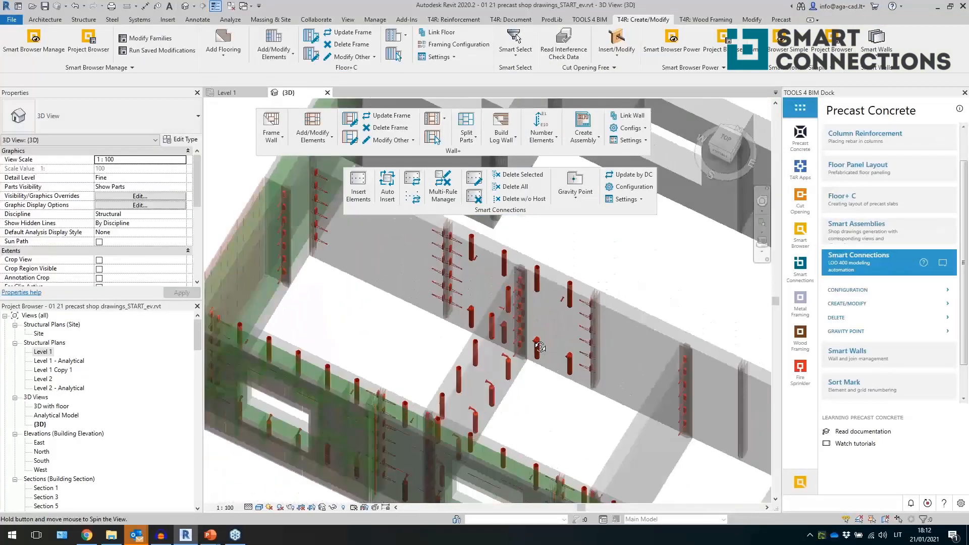
{"action": "left_click", "coordinate": [522, 282]}
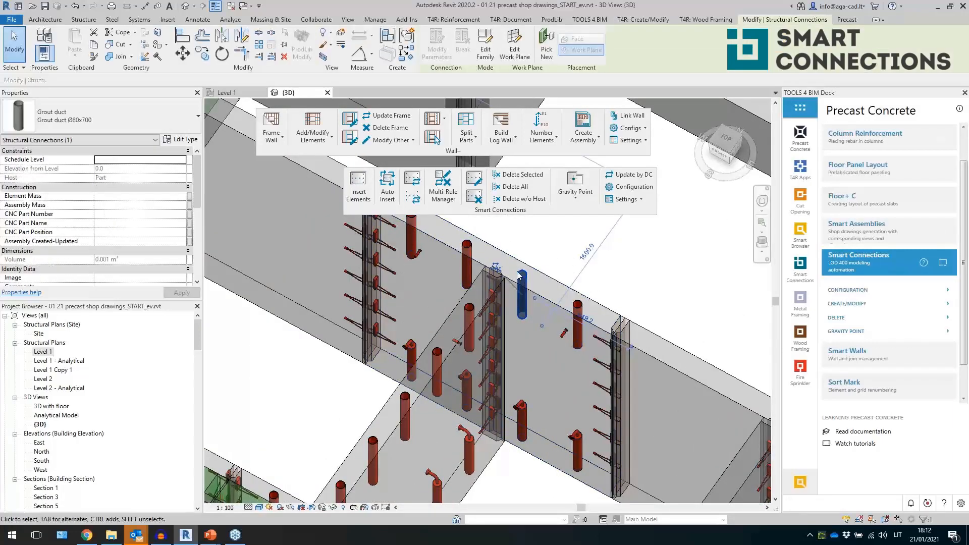
{"action": "left_click", "coordinate": [202, 53]}
{"action": "left_click", "coordinate": [532, 478]}
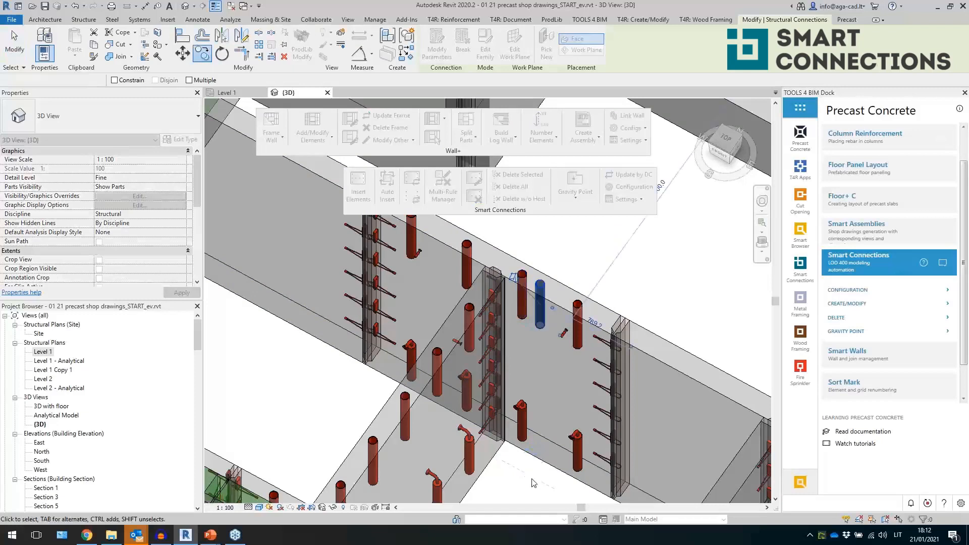
{"action": "left_click", "coordinate": [525, 276]}
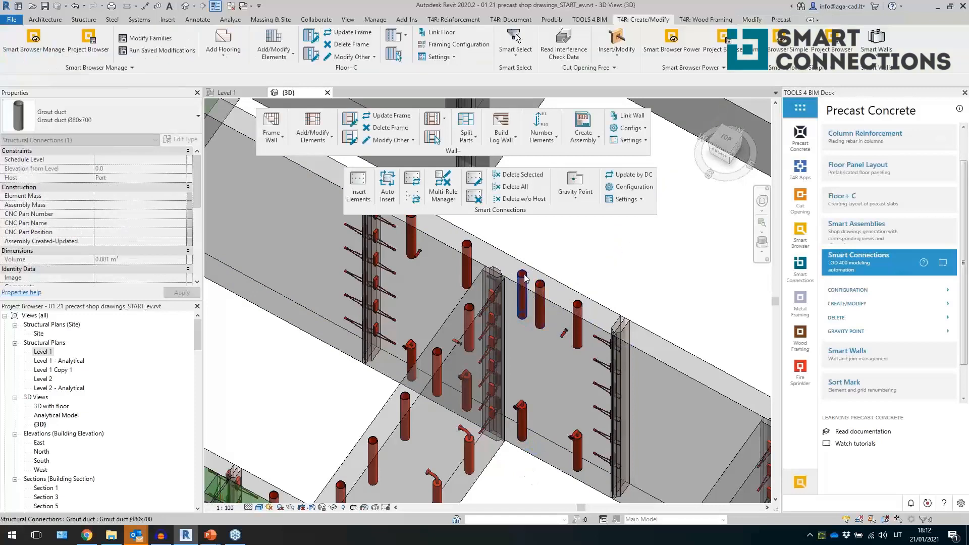
{"action": "left_click", "coordinate": [584, 318]}
{"action": "key", "text": "Return"}
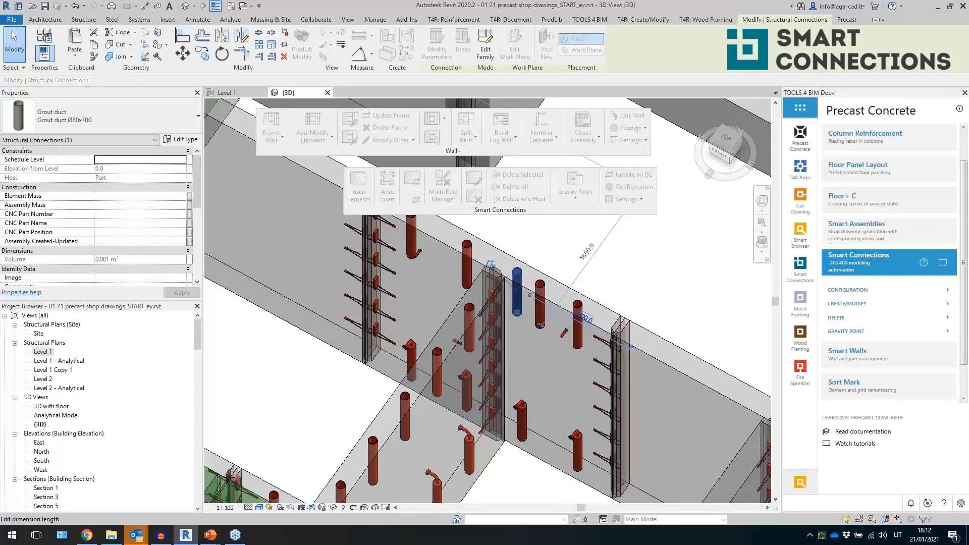
{"action": "key", "text": "Escape"}
- Orbit around the model and inspect the grout tubes inserted along the exterior wall parts
{"action": "scroll", "coordinate": [597, 301], "scroll_direction": "down", "scroll_amount": 5}
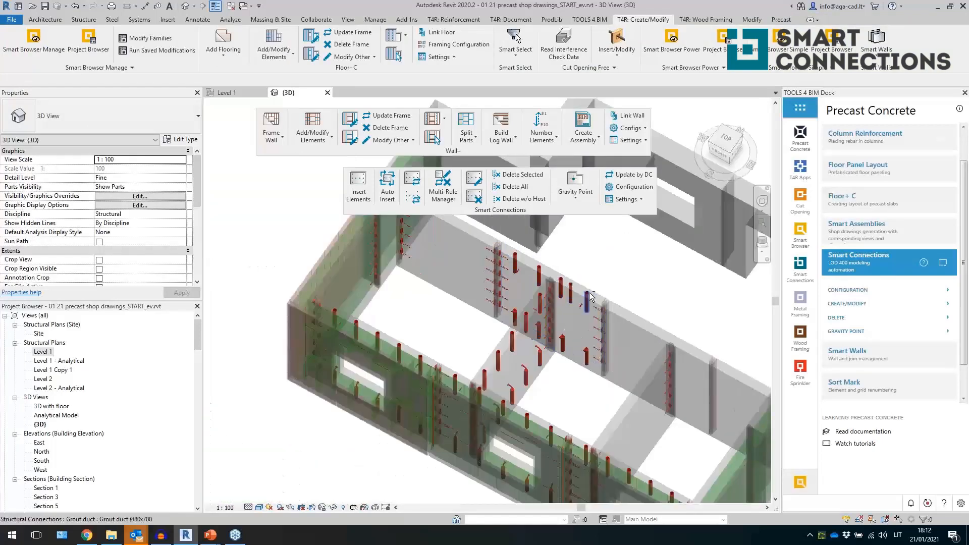
{"action": "middle_click_drag", "start_coordinate": [588, 304], "coordinate": [467, 411], "text": "shift"}
{"action": "scroll", "coordinate": [467, 403], "scroll_direction": "up", "scroll_amount": 3}
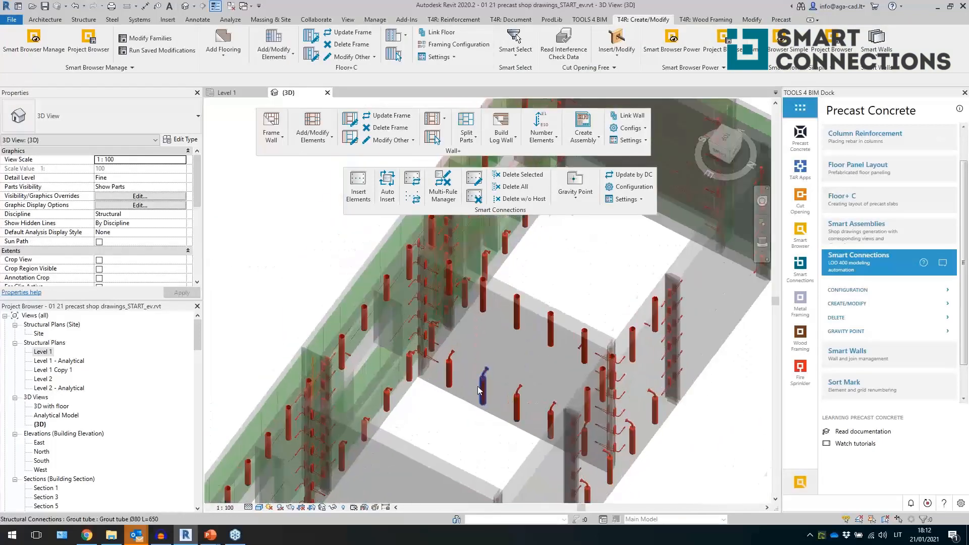
{"action": "left_click", "coordinate": [499, 352]}
{"action": "middle_click_drag", "start_coordinate": [500, 352], "coordinate": [506, 396], "text": "shift"}
{"action": "middle_click_drag", "start_coordinate": [646, 391], "coordinate": [523, 424], "text": "shift"}
{"action": "key", "text": "Escape"}
{"action": "scroll", "coordinate": [525, 423], "scroll_direction": "up", "scroll_amount": 3}
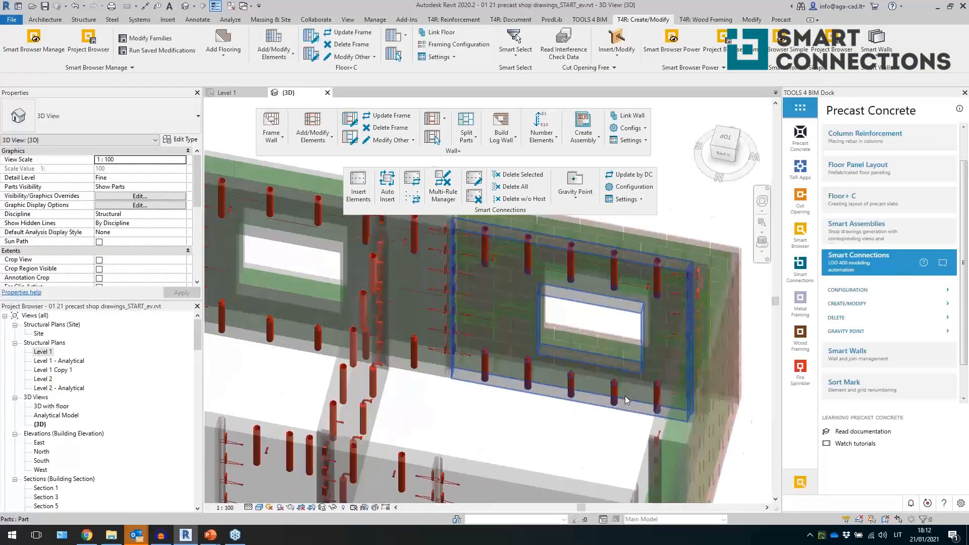
{"action": "left_click", "coordinate": [604, 421]}
{"action": "middle_click_drag", "start_coordinate": [604, 422], "coordinate": [561, 411], "text": "shift"}
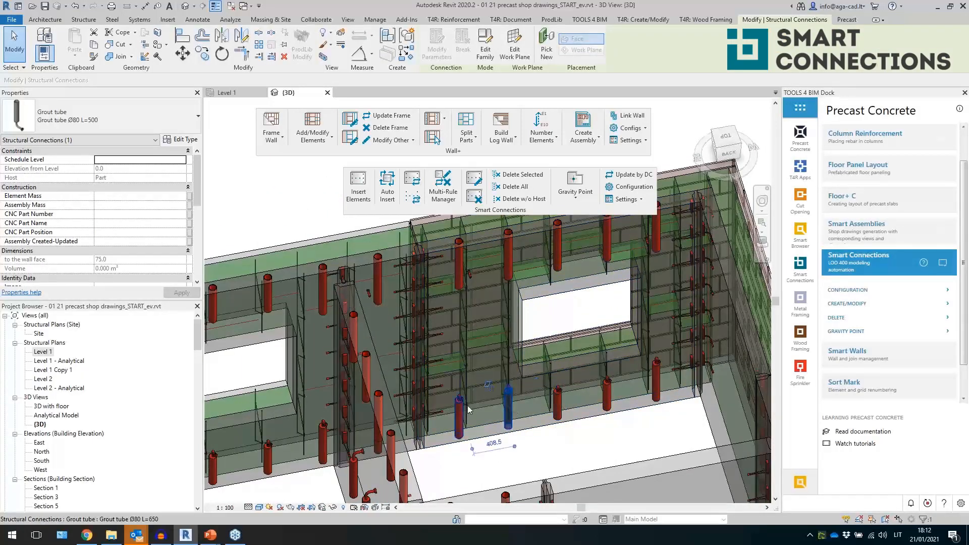
{"action": "middle_click_drag", "start_coordinate": [513, 411], "coordinate": [691, 429], "text": "shift"}
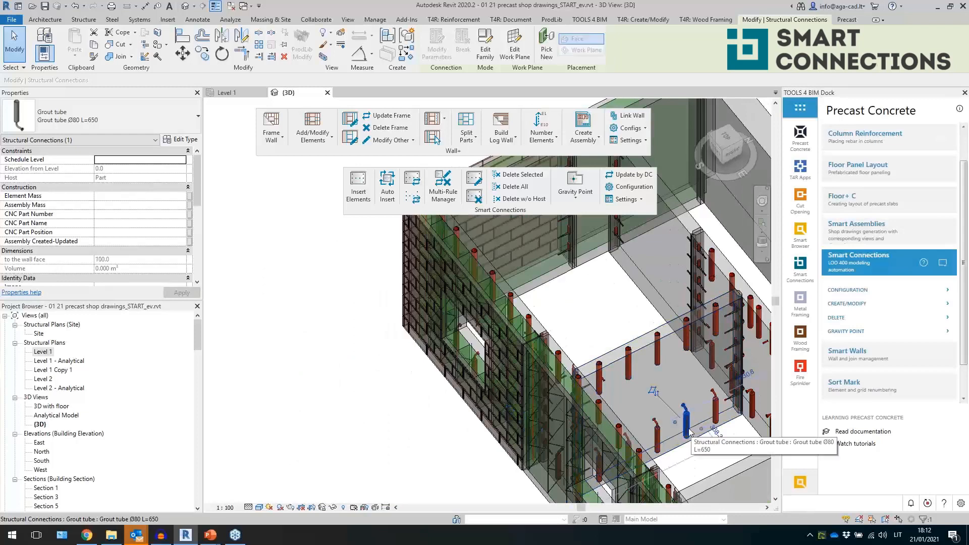
- Review the properties of a selected grout tube, then zoom out to view the whole building
{"action": "scroll", "coordinate": [155, 228], "scroll_direction": "down", "scroll_amount": 5}
{"action": "left_click", "coordinate": [127, 271]}
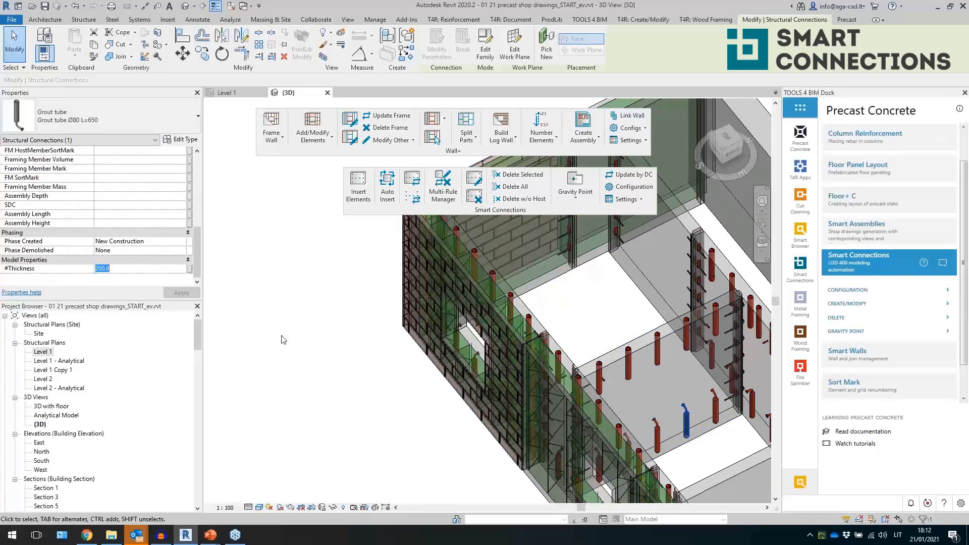
{"action": "scroll", "coordinate": [679, 409], "scroll_direction": "up", "scroll_amount": 5}
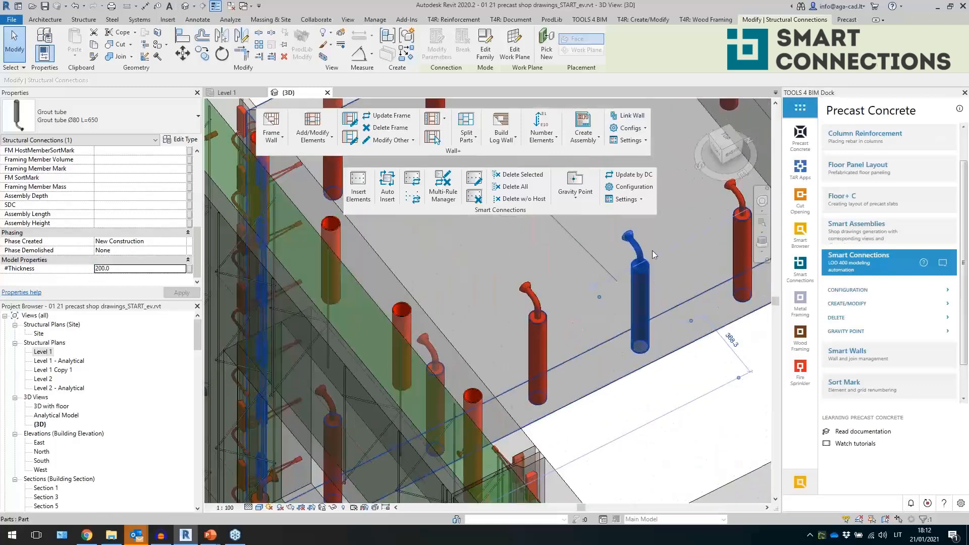
{"action": "scroll", "coordinate": [554, 322], "scroll_direction": "down", "scroll_amount": 6}
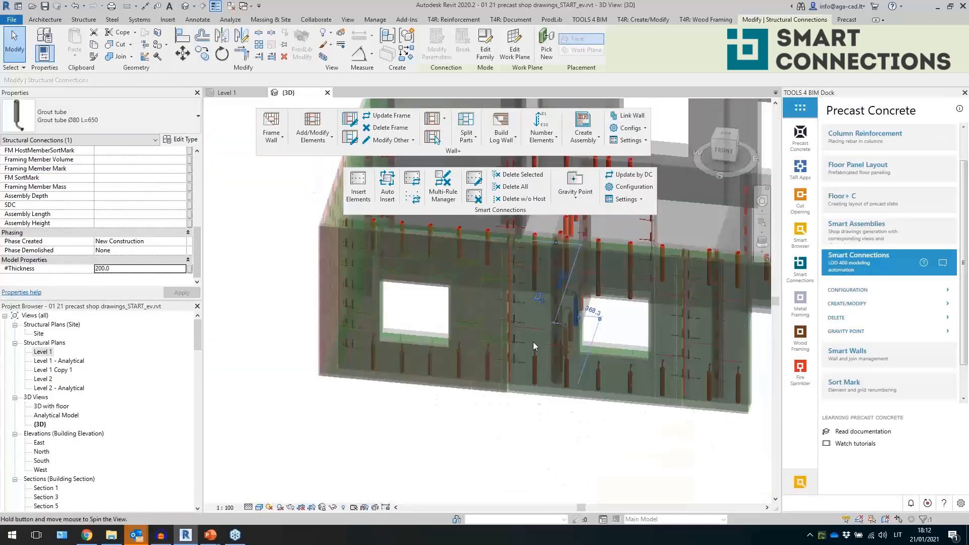
{"action": "left_click", "coordinate": [539, 456]}
{"action": "scroll", "coordinate": [527, 447], "scroll_direction": "down", "scroll_amount": 4}
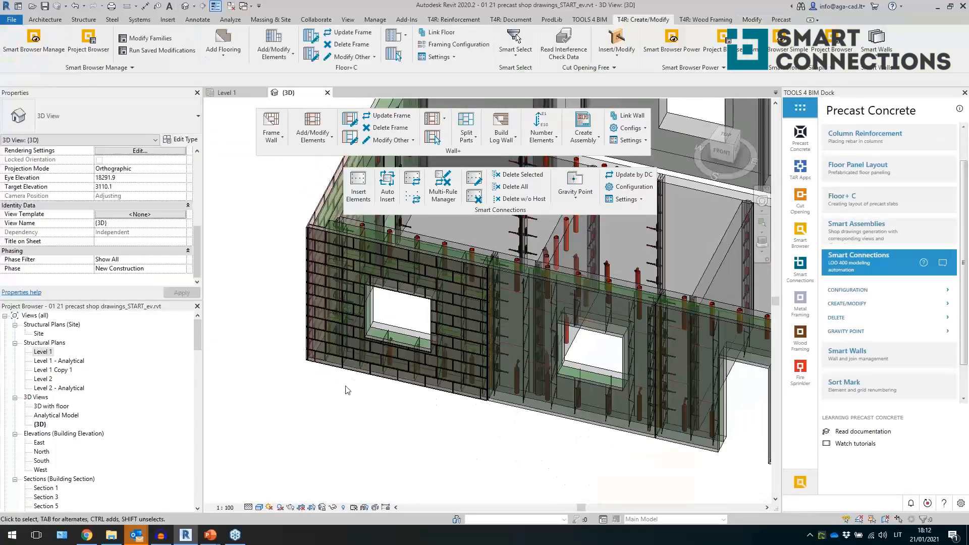
{"action": "middle_click_drag", "start_coordinate": [402, 418], "coordinate": [411, 426]}
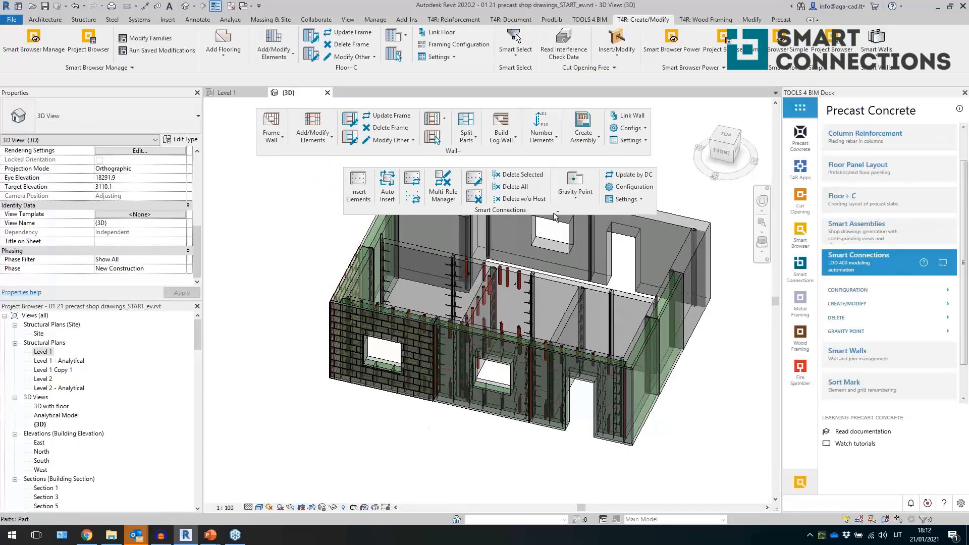
- Close the floating Smart Connections and Wall+ toolbars and collapse Smart Connections in the dock
{"action": "left_click", "coordinate": [661, 175]}
{"action": "middle_click_drag", "start_coordinate": [654, 185], "coordinate": [651, 215], "text": "shift"}
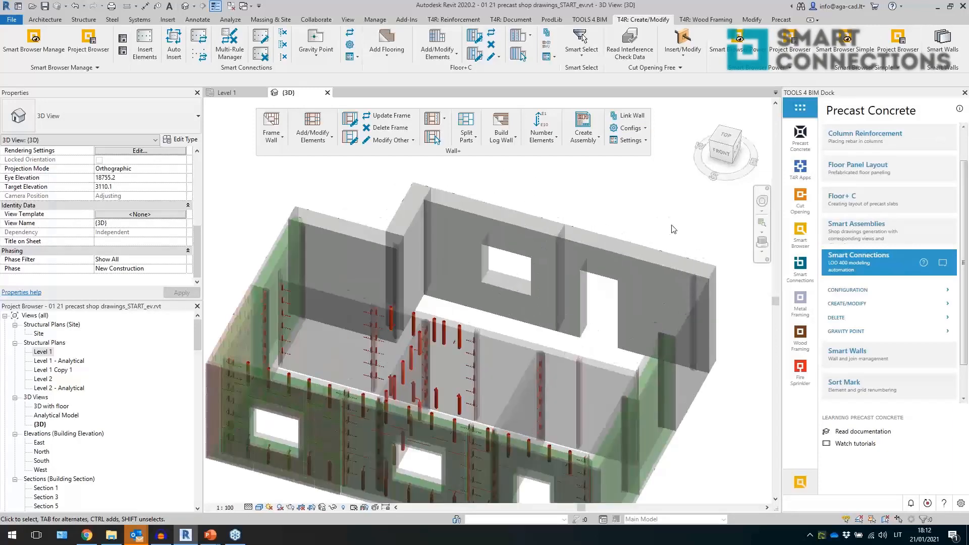
{"action": "scroll", "coordinate": [663, 199], "scroll_direction": "up", "scroll_amount": 2}
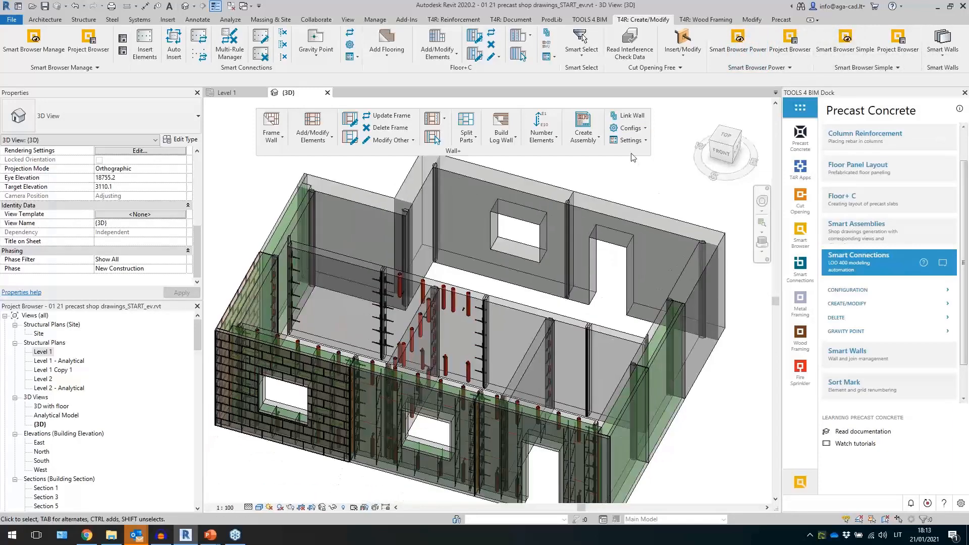
{"action": "left_click", "coordinate": [656, 116]}
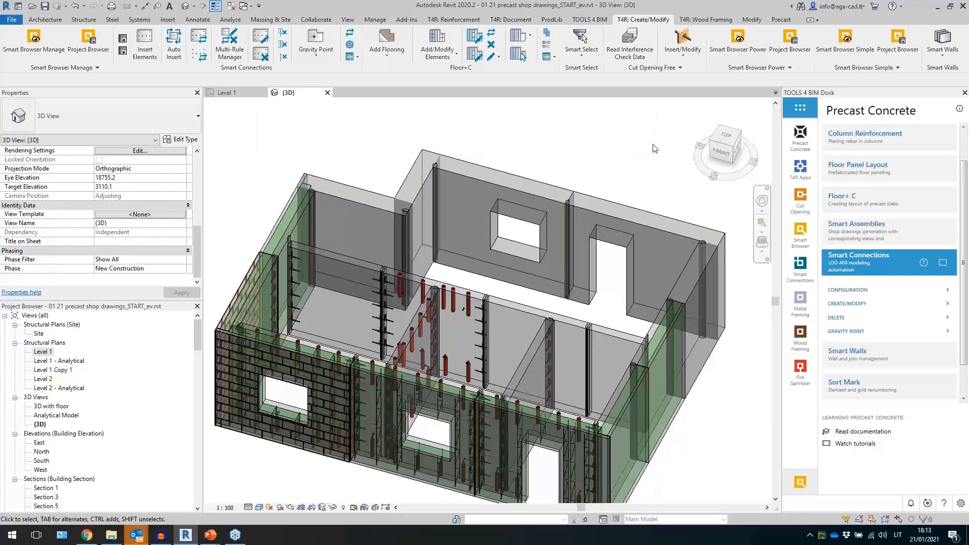
{"action": "left_click", "coordinate": [859, 269]}
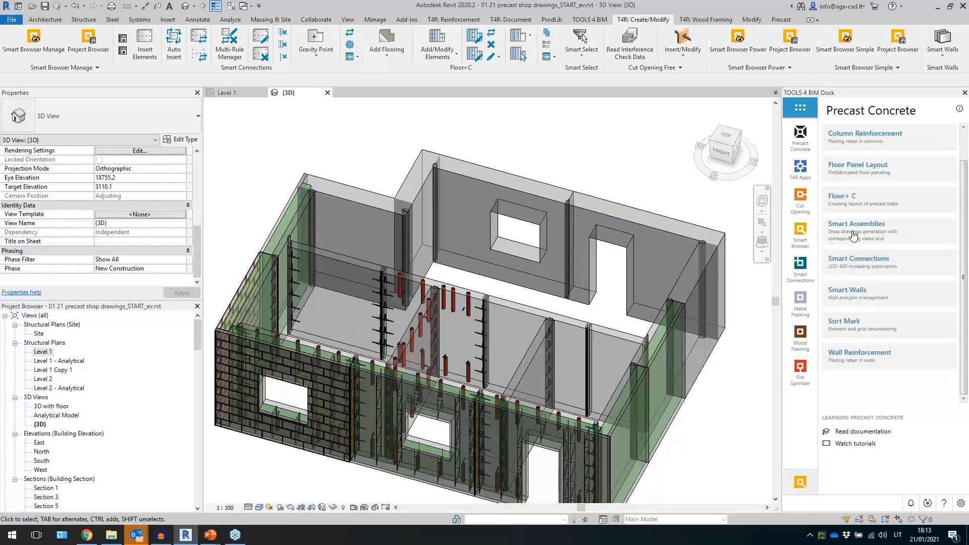
- Tear off the Smart Assemblies panel from the T4R: Document tab as a floating toolbar
{"action": "left_click", "coordinate": [505, 20]}
{"action": "left_click_drag", "start_coordinate": [226, 68], "coordinate": [455, 154]}
- Open the Level 1 structural plan and set its Parts Visibility to Show Both
{"action": "scroll", "coordinate": [383, 273], "scroll_direction": "down", "scroll_amount": 3}
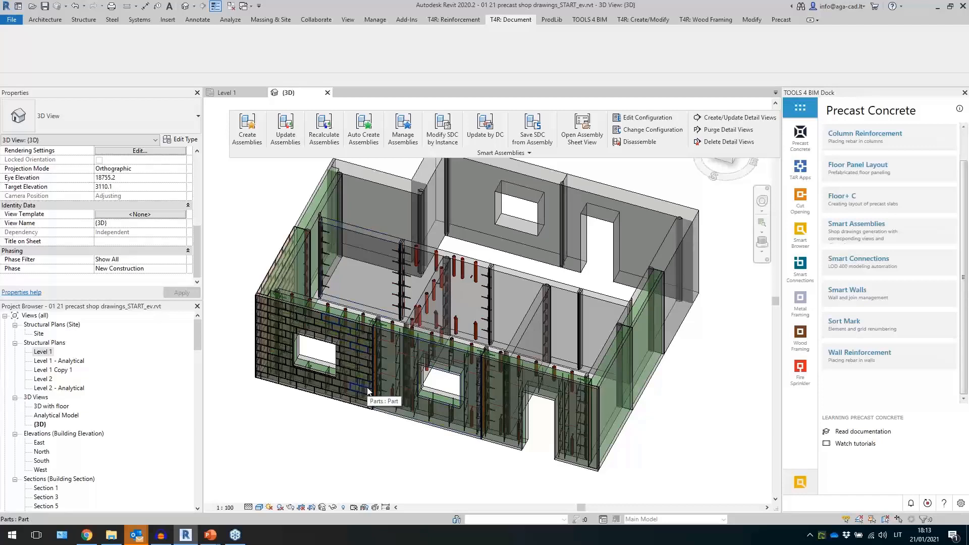
{"action": "double_click", "coordinate": [43, 353]}
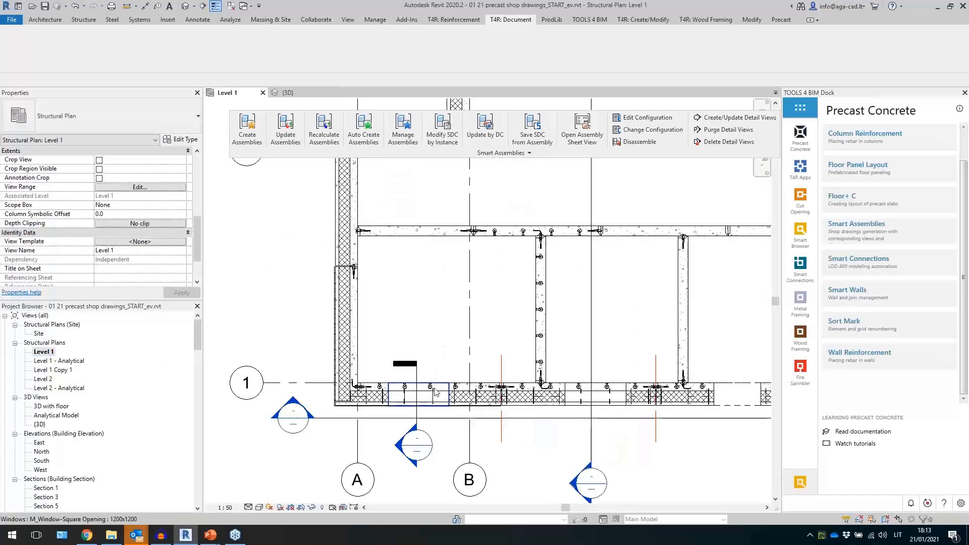
{"action": "scroll", "coordinate": [435, 392], "scroll_direction": "down", "scroll_amount": 3}
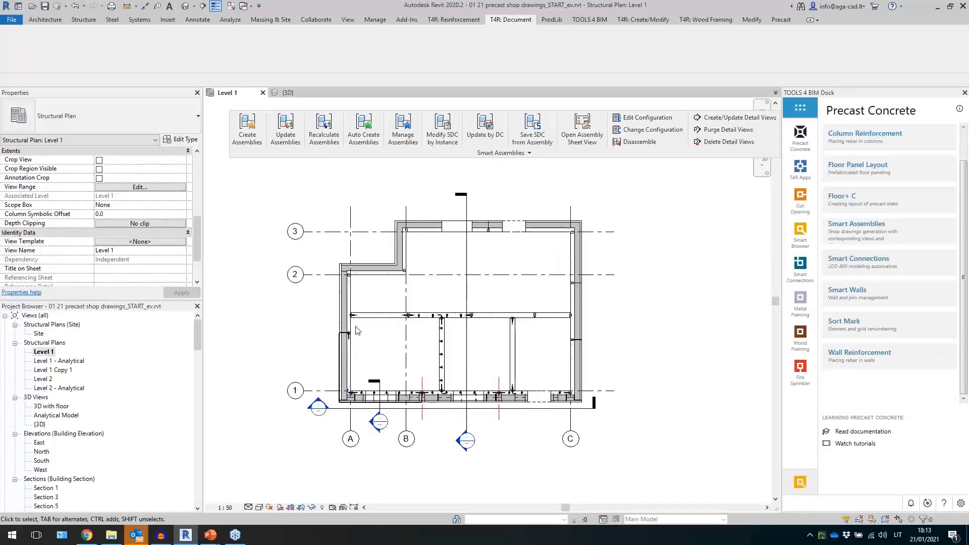
{"action": "scroll", "coordinate": [174, 196], "scroll_direction": "up", "scroll_amount": 5}
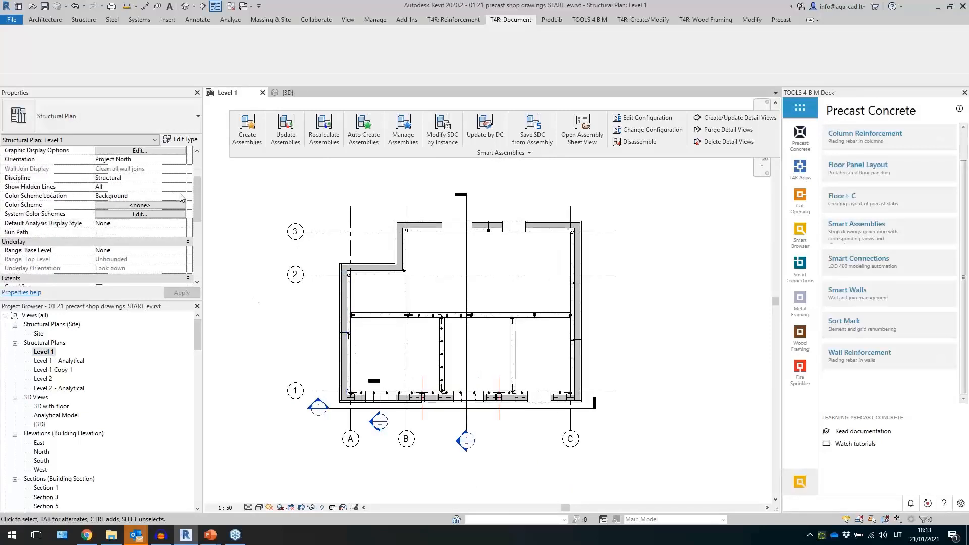
{"action": "scroll", "coordinate": [182, 197], "scroll_direction": "up", "scroll_amount": 3}
{"action": "left_click", "coordinate": [181, 195]}
{"action": "left_click", "coordinate": [182, 196]}
{"action": "left_click", "coordinate": [142, 232]}
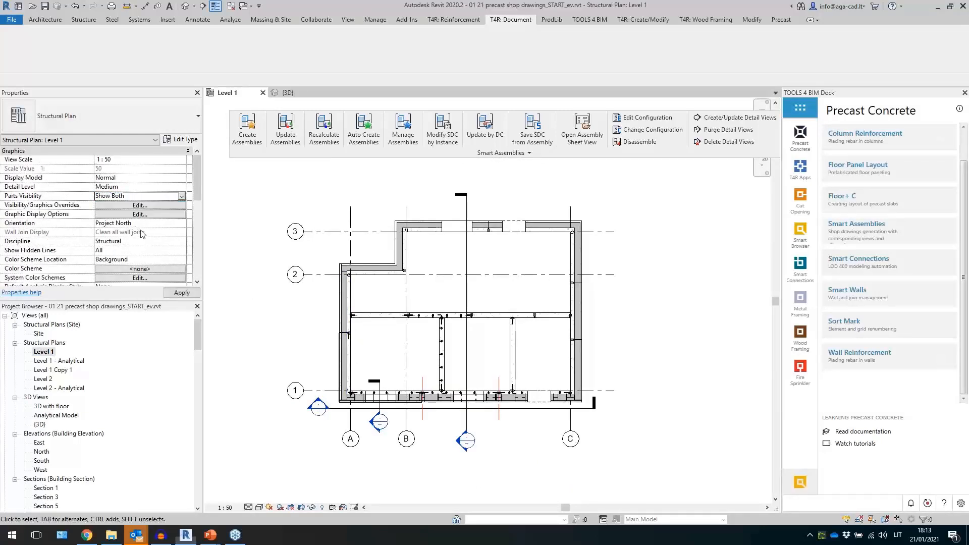
- Select the original wall behind the parts on the left side between grids 1 and 2
{"action": "scroll", "coordinate": [367, 359], "scroll_direction": "up", "scroll_amount": 3}
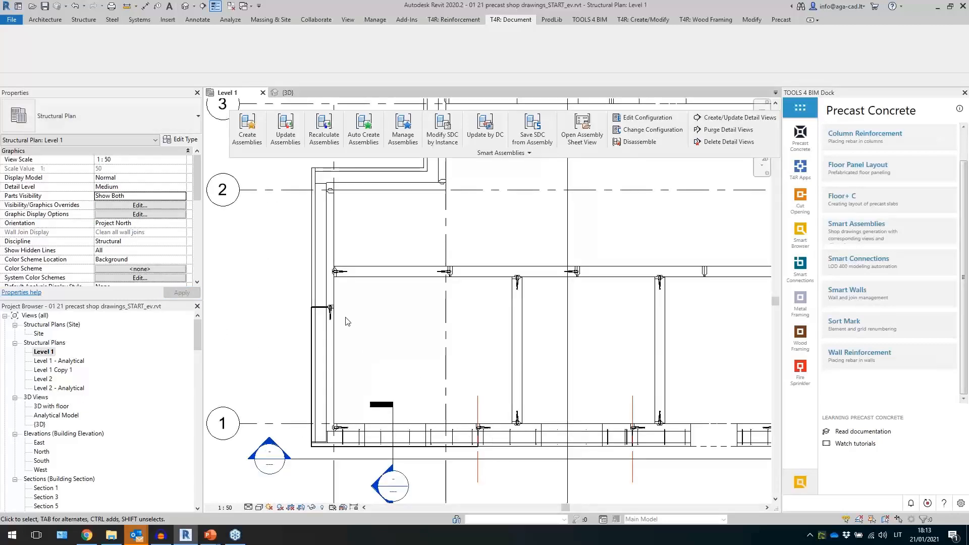
{"action": "left_click", "coordinate": [337, 347]}
{"action": "key", "text": "Tab"}
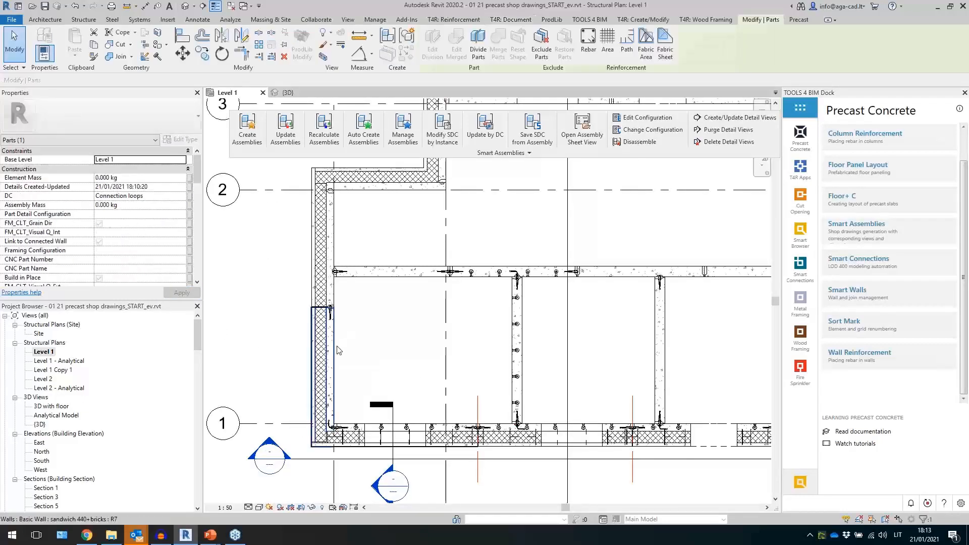
{"action": "left_click", "coordinate": [337, 347]}
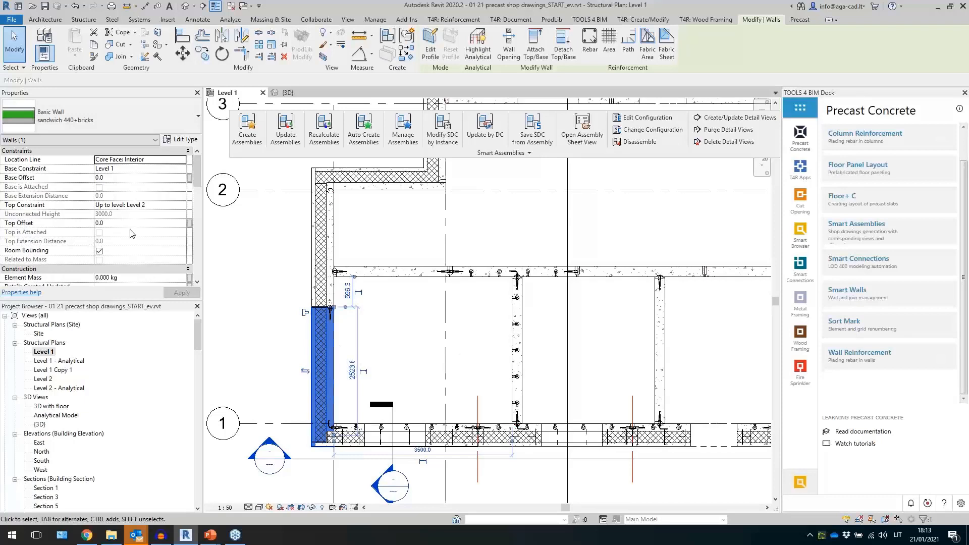
- Inspect the selected wall's identity data properties, including its Mark, and deselect it
{"action": "scroll", "coordinate": [126, 248], "scroll_direction": "down", "scroll_amount": 5}
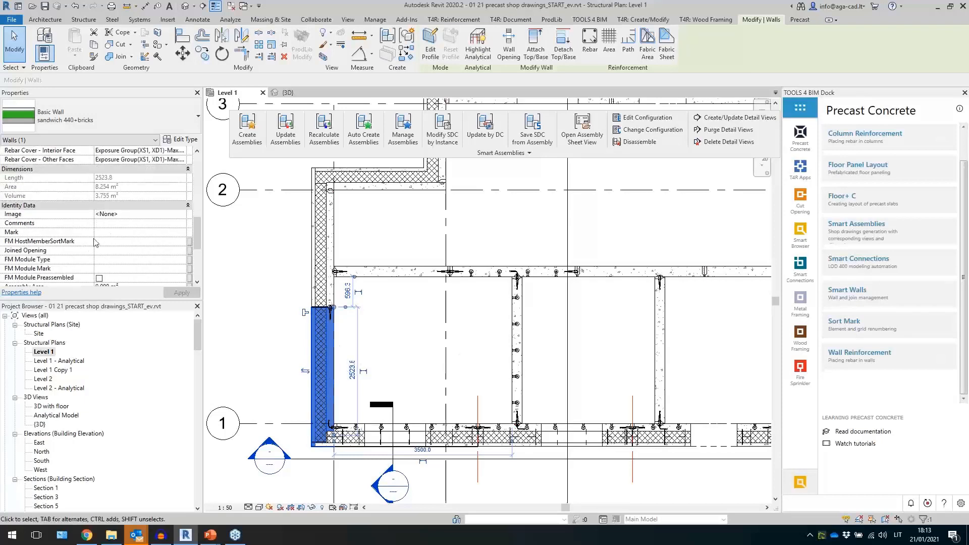
{"action": "left_click", "coordinate": [112, 233]}
{"action": "left_click", "coordinate": [382, 317]}
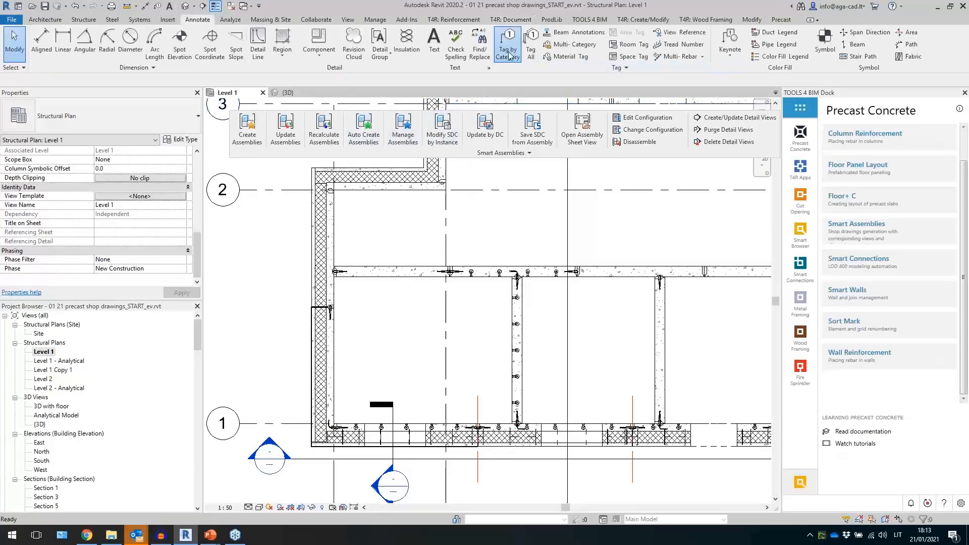
{"action": "left_click", "coordinate": [507, 45]}
{"action": "key", "text": "Escape"}
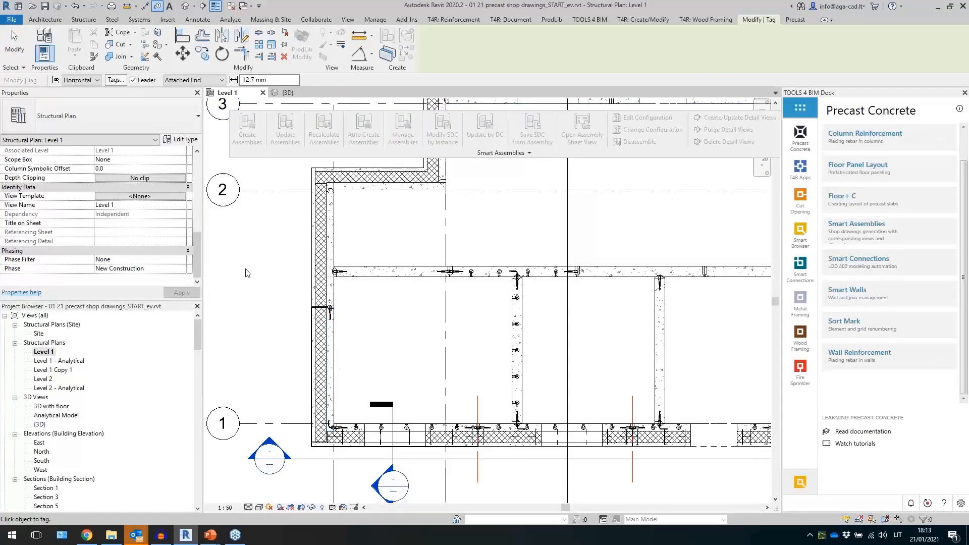
- Set the Level 1 plan's Parts Visibility to Show Original
{"action": "scroll", "coordinate": [146, 187], "scroll_direction": "up", "scroll_amount": 5}
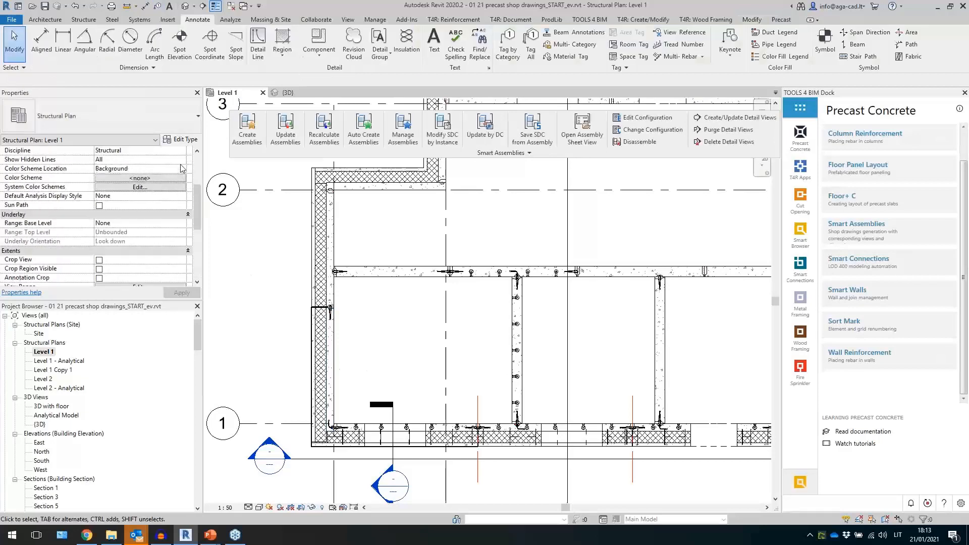
{"action": "scroll", "coordinate": [180, 177], "scroll_direction": "up", "scroll_amount": 3}
{"action": "left_click", "coordinate": [181, 189]}
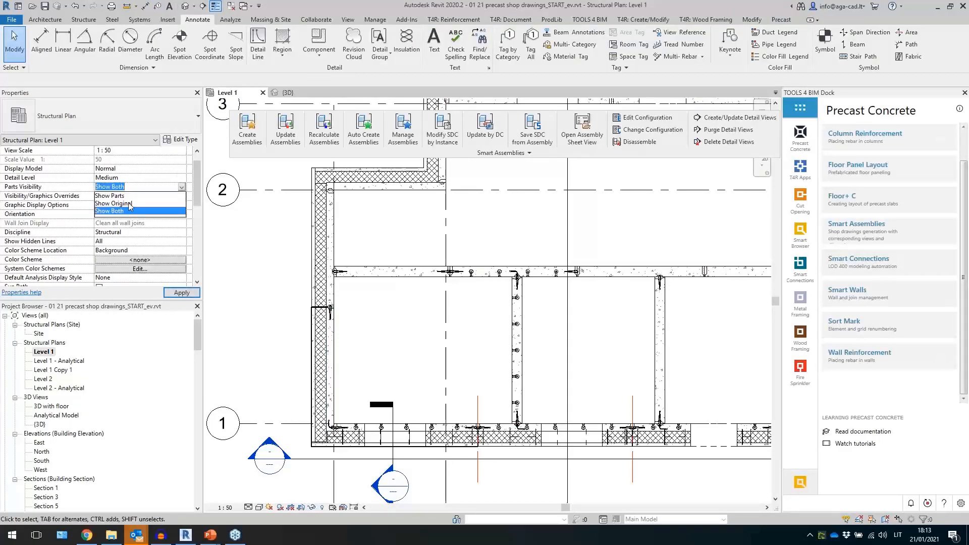
{"action": "left_click", "coordinate": [132, 205]}
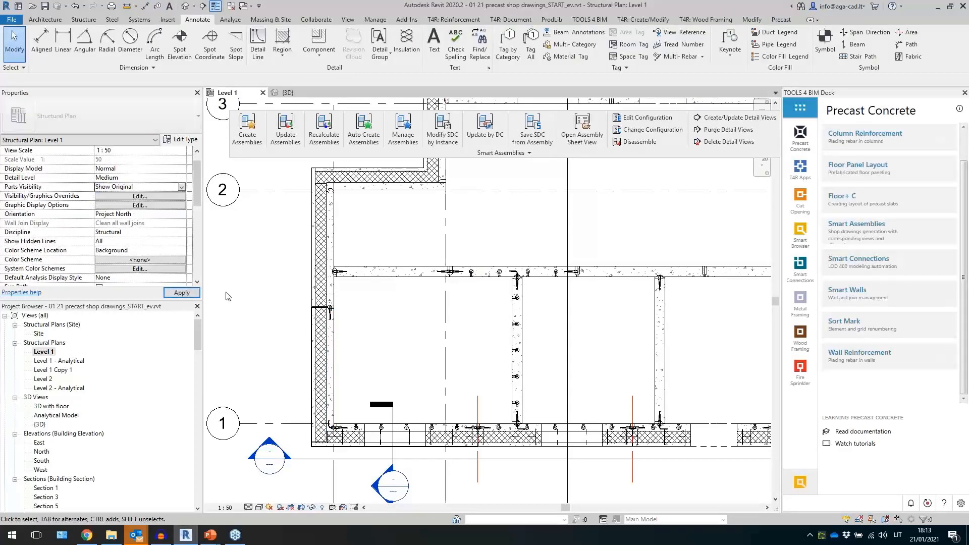
- Tag the walls and studs in the lower and middle part of the plan with Tag by Category
{"action": "left_click", "coordinate": [507, 46]}
{"action": "left_click", "coordinate": [327, 359]}
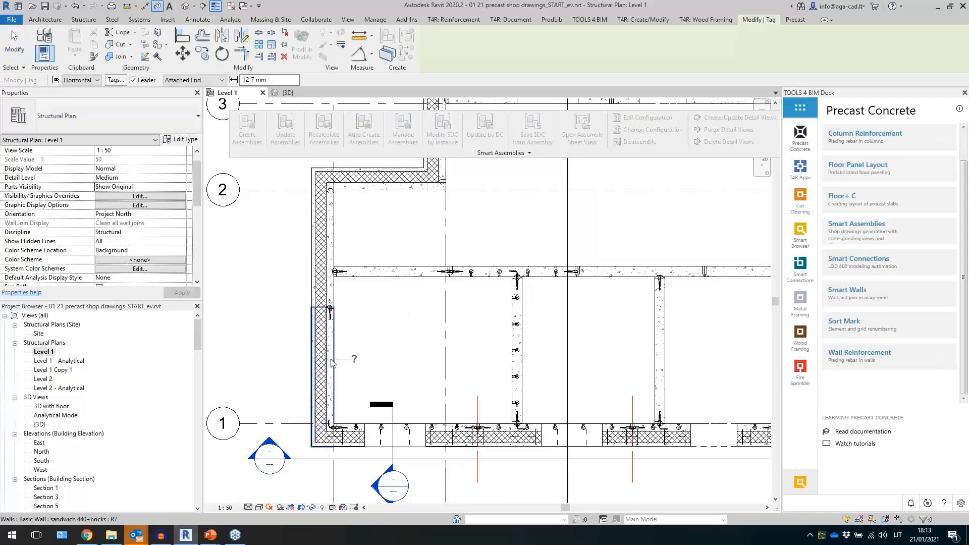
{"action": "left_click", "coordinate": [327, 238]}
{"action": "left_click", "coordinate": [402, 281]}
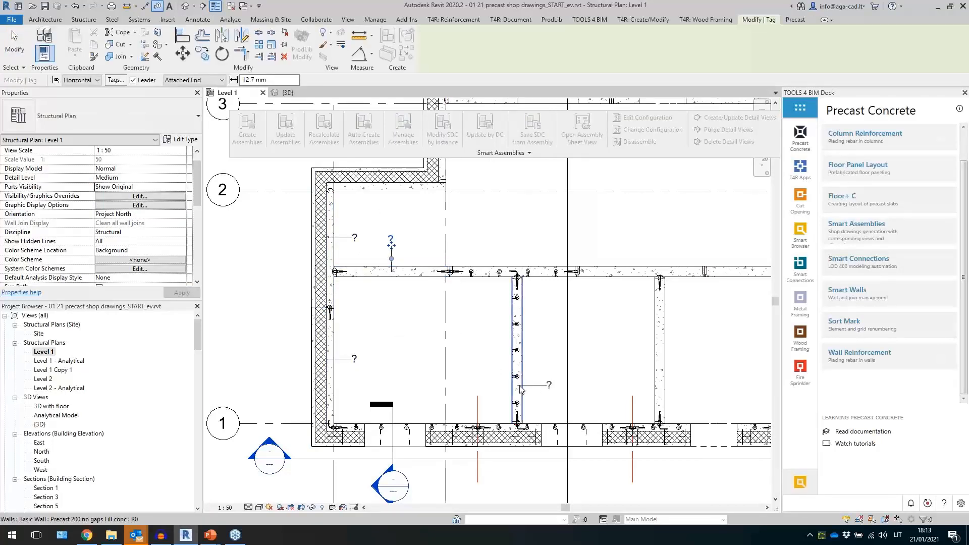
{"action": "left_click", "coordinate": [520, 387]}
{"action": "left_click", "coordinate": [449, 429]}
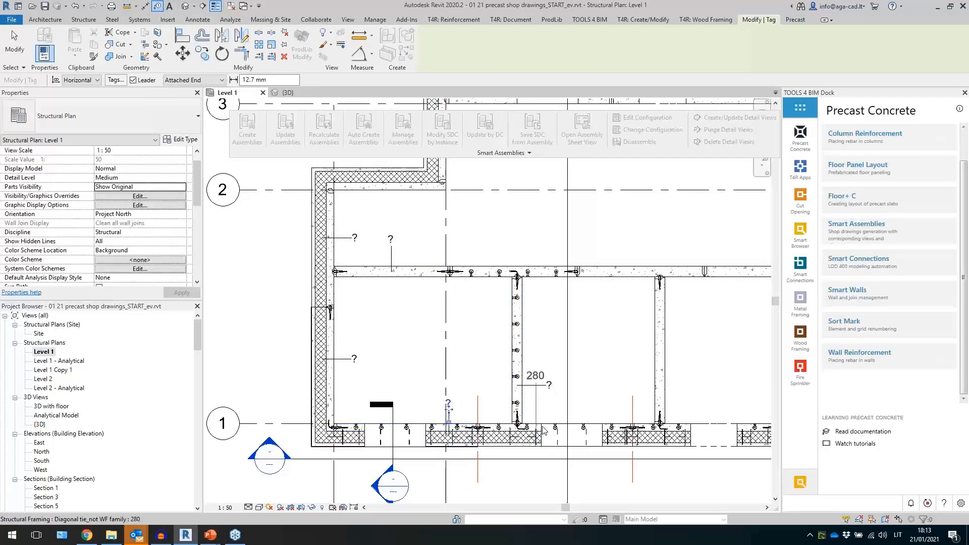
{"action": "left_click", "coordinate": [617, 422]}
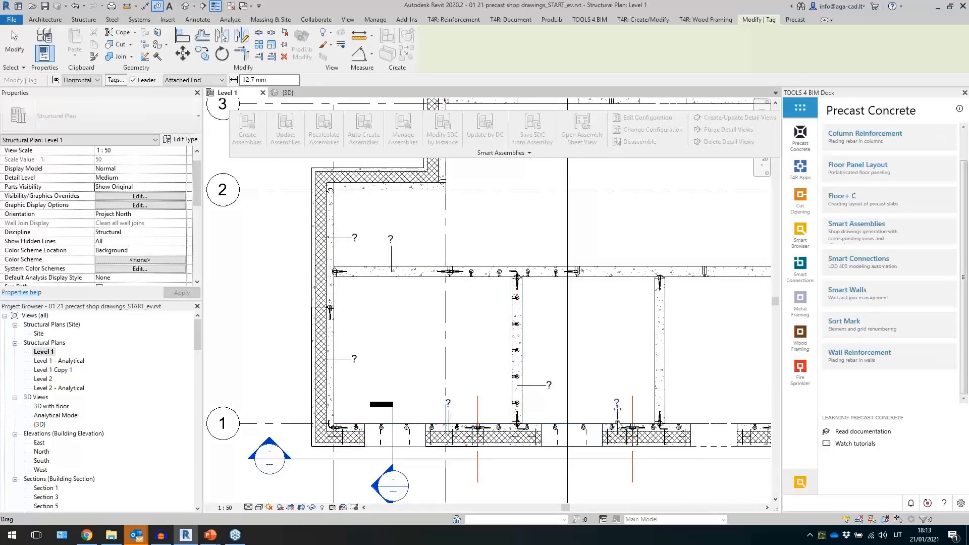
{"action": "left_click", "coordinate": [687, 357]}
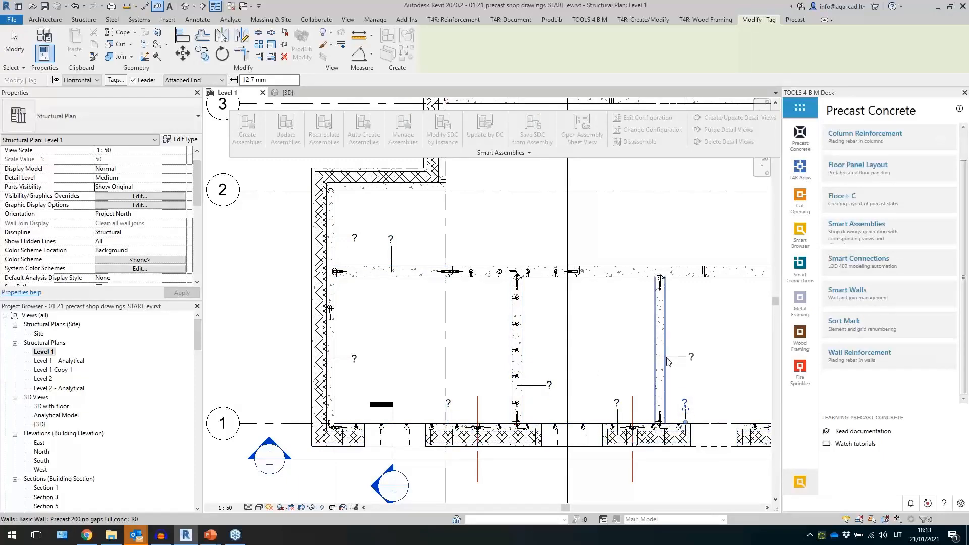
- Tag the remaining upper and right-hand walls by category and finish tagging
{"action": "left_click", "coordinate": [617, 250]}
{"action": "left_click", "coordinate": [393, 195]}
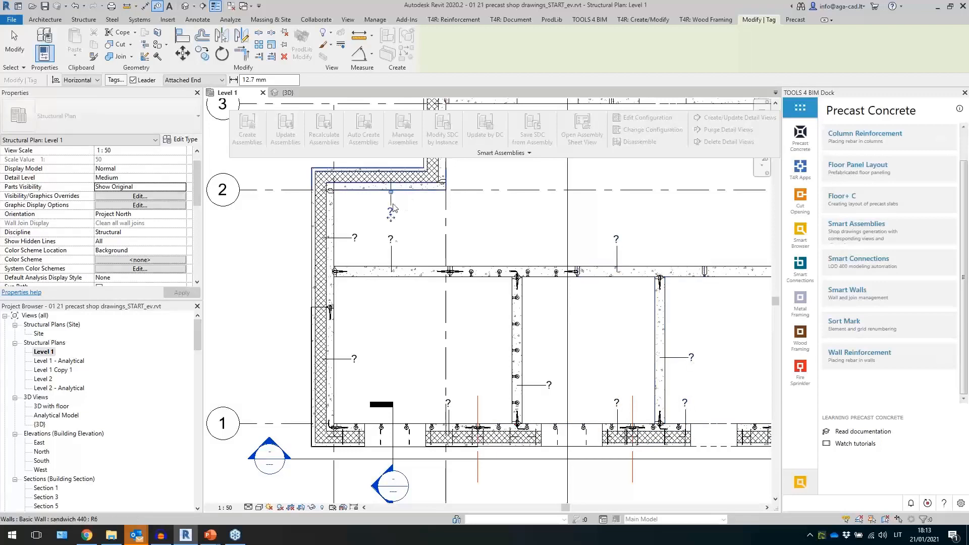
{"action": "scroll", "coordinate": [375, 297], "scroll_direction": "down", "scroll_amount": 2}
{"action": "scroll", "coordinate": [455, 331], "scroll_direction": "up", "scroll_amount": 1}
{"action": "left_click", "coordinate": [667, 299]}
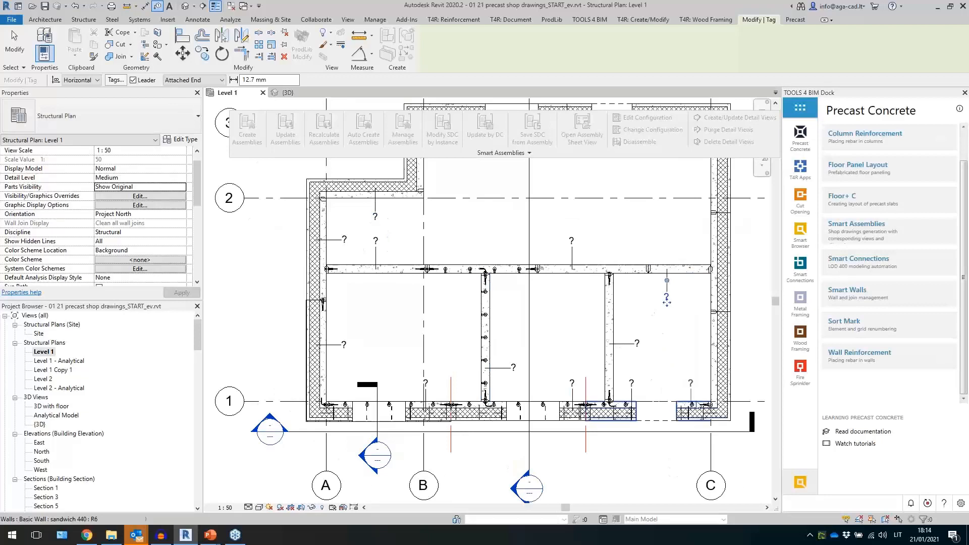
{"action": "left_click", "coordinate": [693, 371]}
{"action": "key", "text": "Escape"}
{"action": "key", "text": "Escape"}
- Window-select the whole Level 1 plan and filter the selection down to Walls only
{"action": "scroll", "coordinate": [580, 412], "scroll_direction": "down", "scroll_amount": 2}
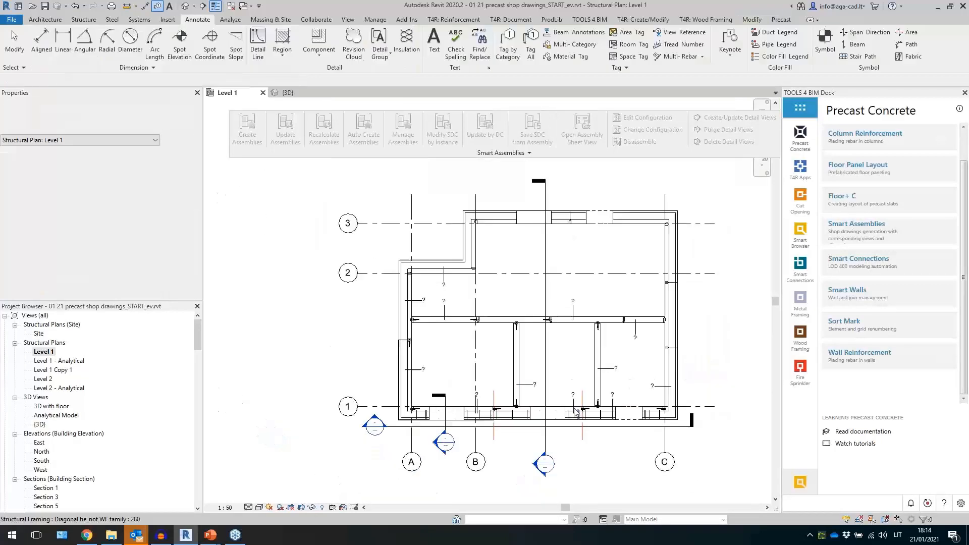
{"action": "left_click_drag", "start_coordinate": [389, 220], "coordinate": [682, 438]}
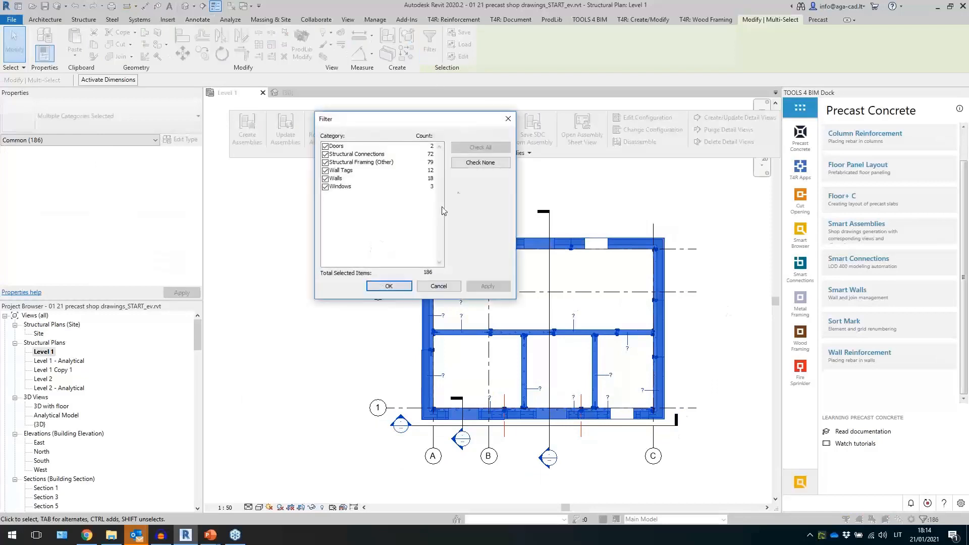
{"action": "left_click", "coordinate": [460, 166]}
{"action": "left_click", "coordinate": [326, 178]}
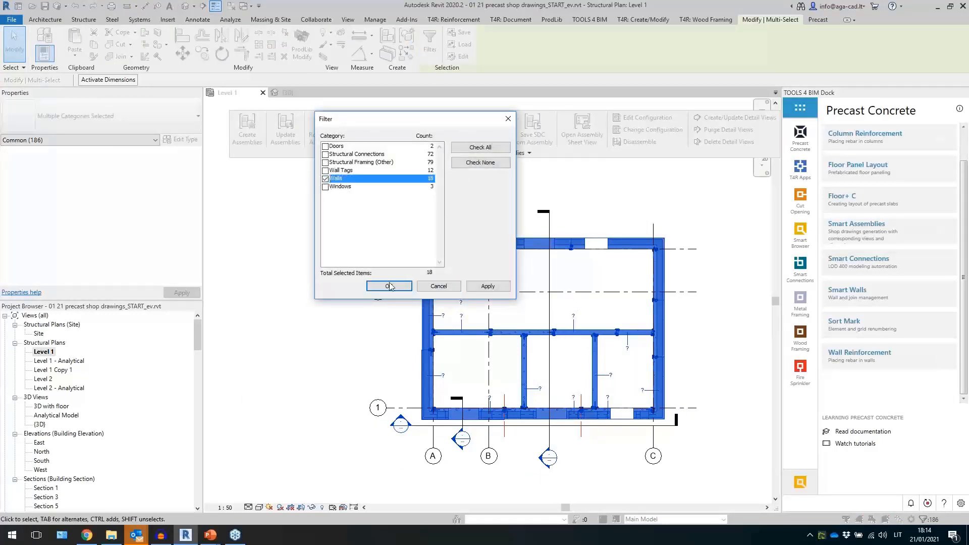
{"action": "left_click", "coordinate": [388, 286]}
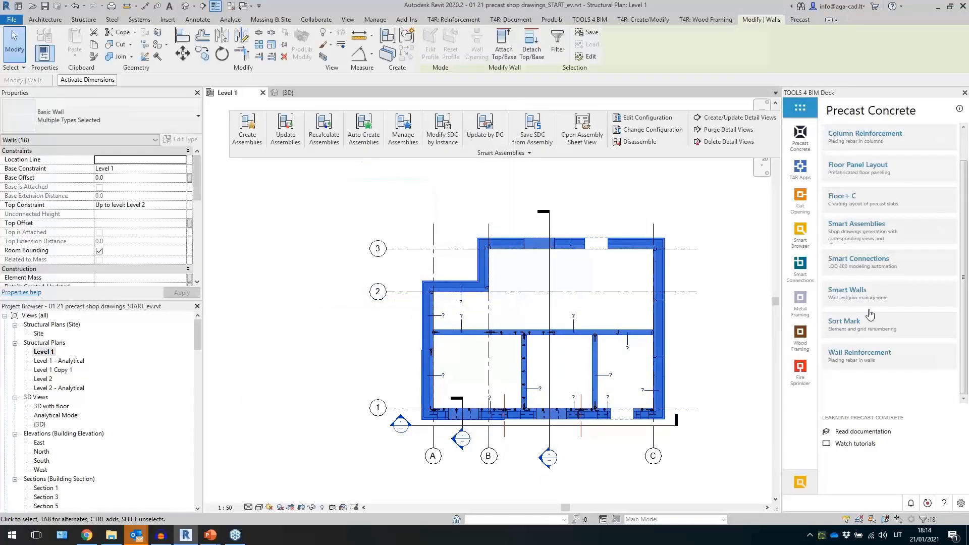
- Start Sort Mark element numbering for the selected walls, writing to the Mark parameter
{"action": "left_click", "coordinate": [872, 333]}
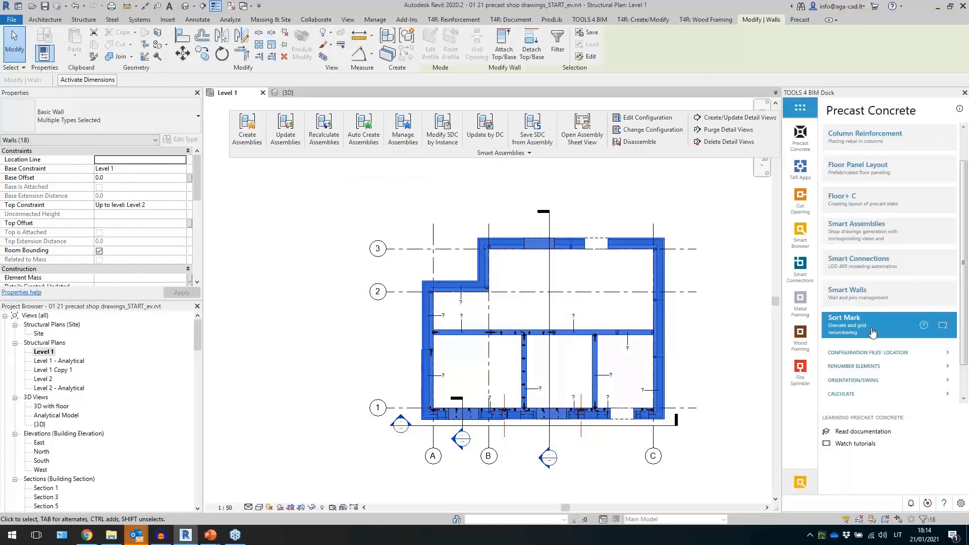
{"action": "left_click", "coordinate": [856, 366]}
{"action": "scroll", "coordinate": [876, 371], "scroll_direction": "down", "scroll_amount": 1}
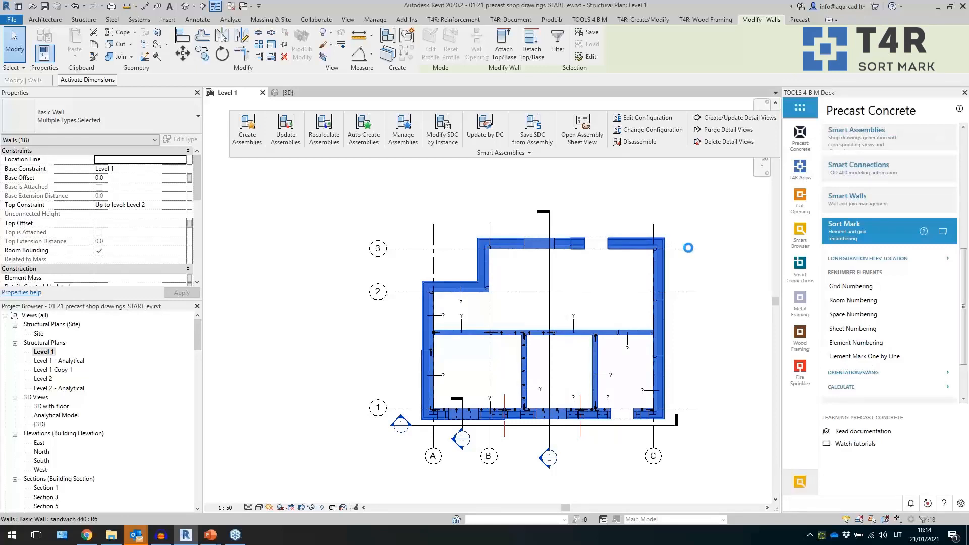
{"action": "scroll", "coordinate": [657, 272], "scroll_direction": "down", "scroll_amount": 1}
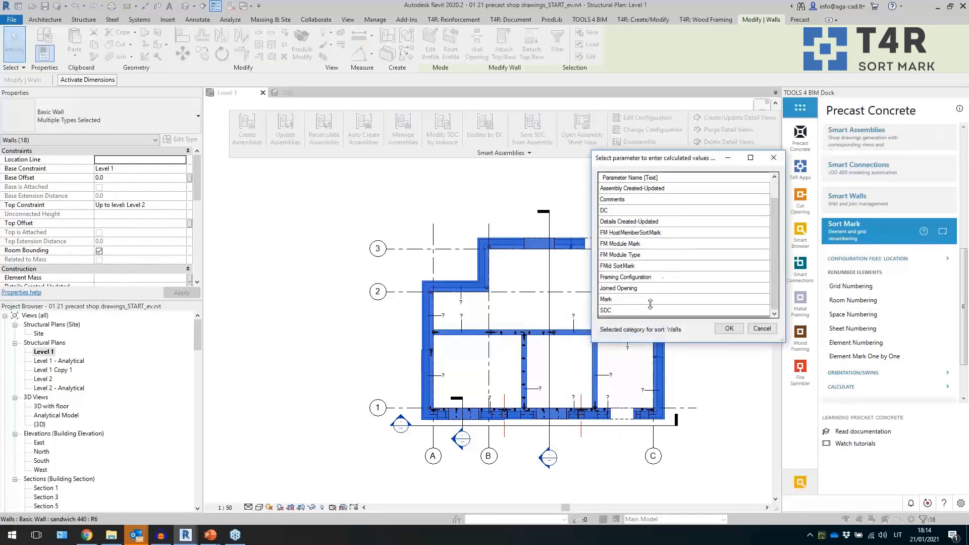
{"action": "left_click", "coordinate": [640, 300]}
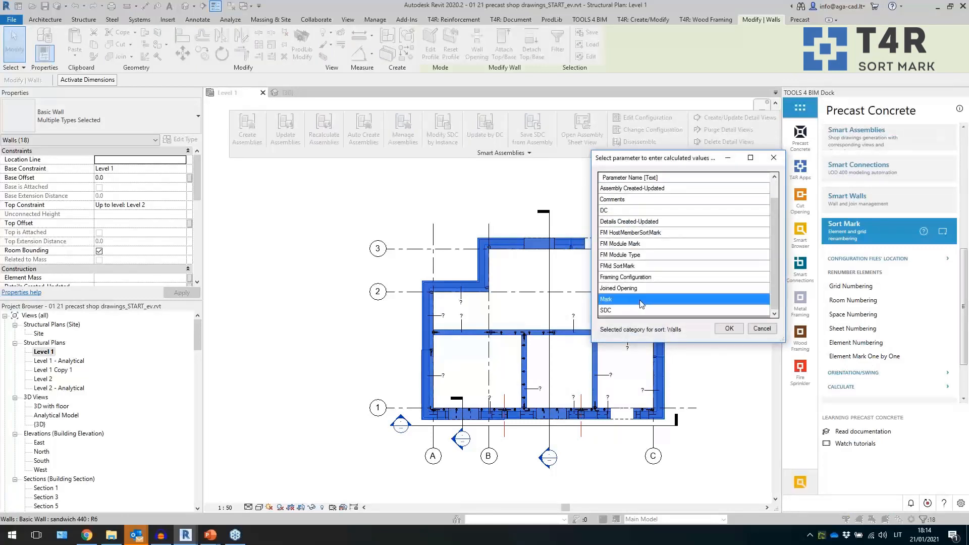
{"action": "left_click", "coordinate": [729, 329]}
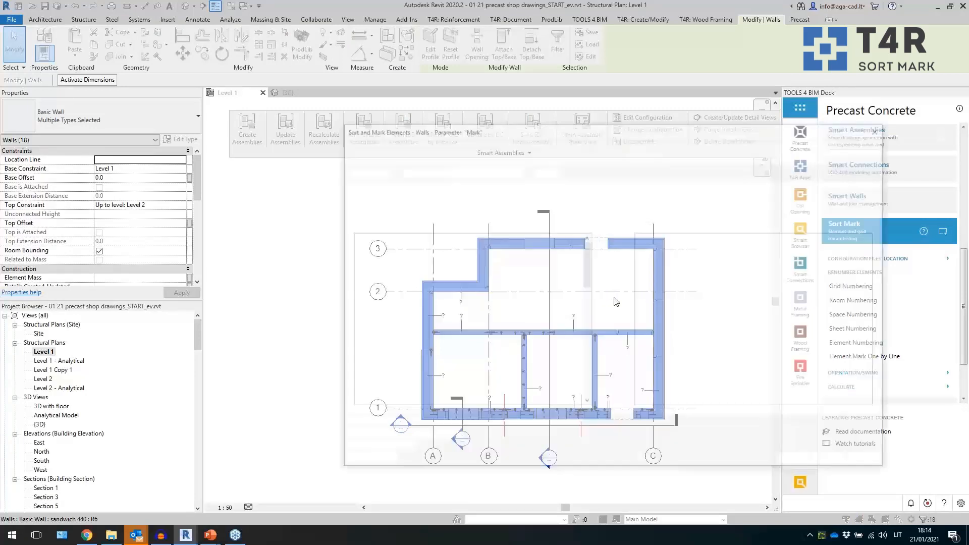
- Review the Filtering, Numbering, Sorting and Sort Mark settings of the sort configuration
{"action": "left_click", "coordinate": [388, 187]}
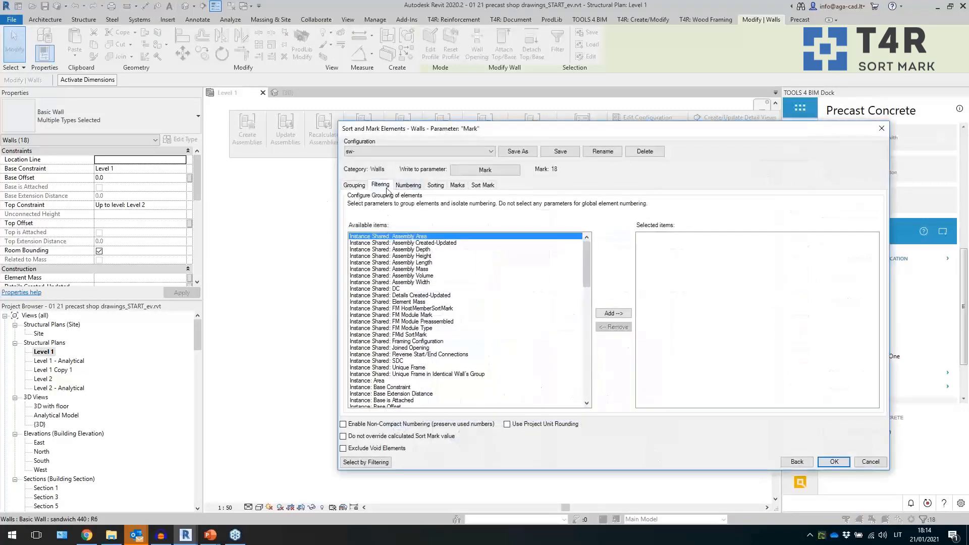
{"action": "left_click", "coordinate": [407, 186]}
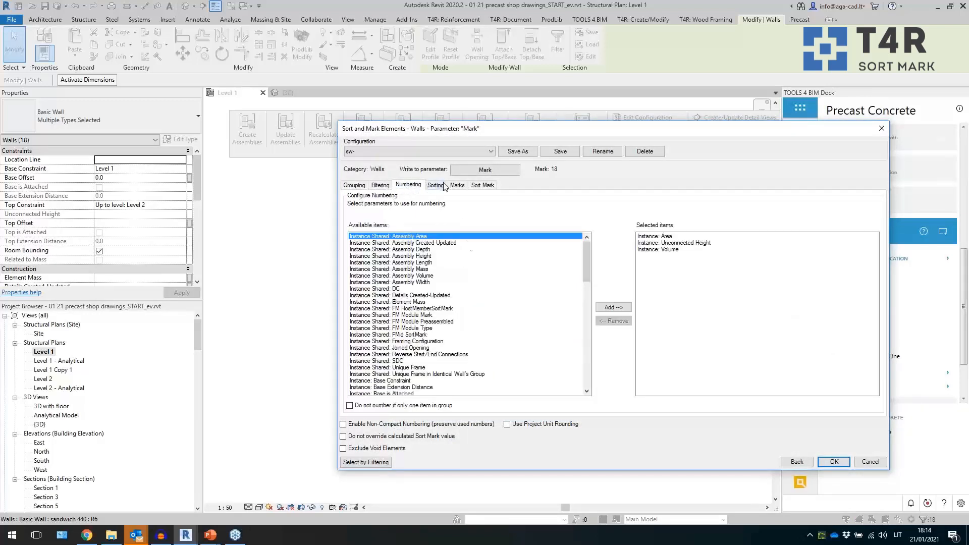
{"action": "left_click", "coordinate": [668, 251]}
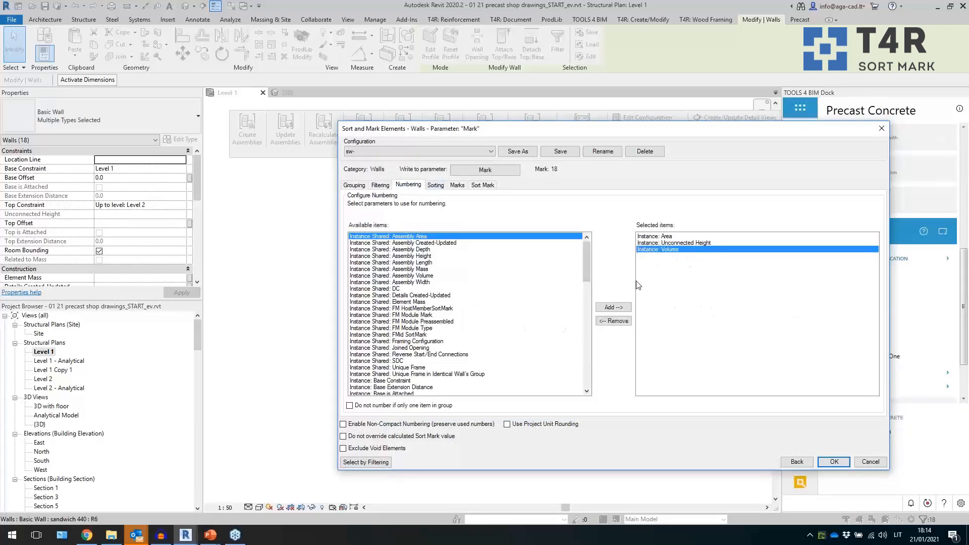
{"action": "left_click_drag", "start_coordinate": [589, 272], "coordinate": [589, 341]}
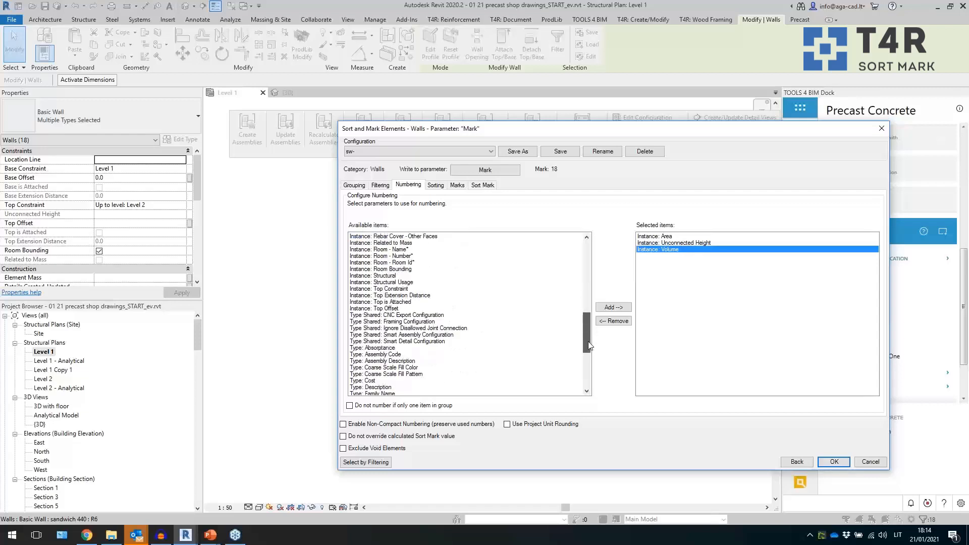
{"action": "left_click", "coordinate": [437, 186]}
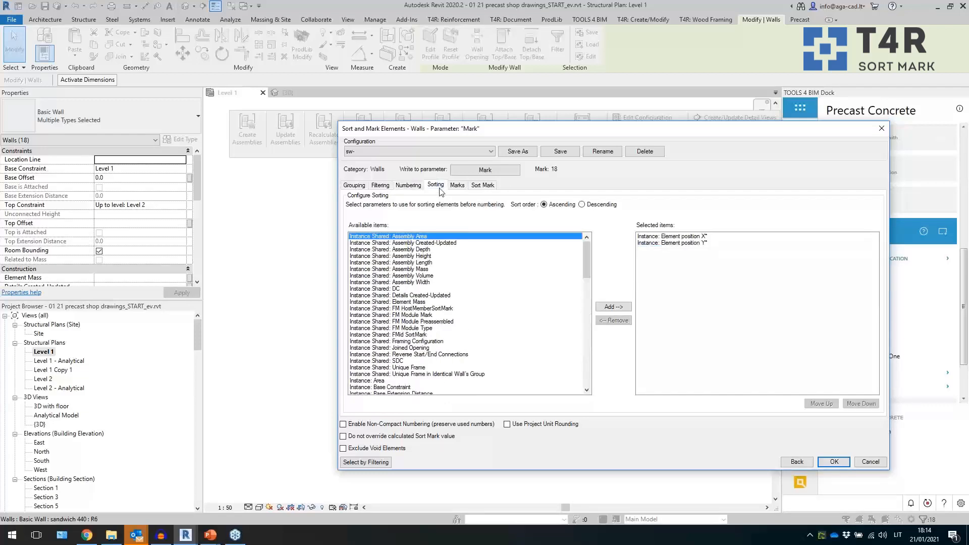
{"action": "left_click", "coordinate": [686, 240]}
{"action": "left_click", "coordinate": [490, 187]}
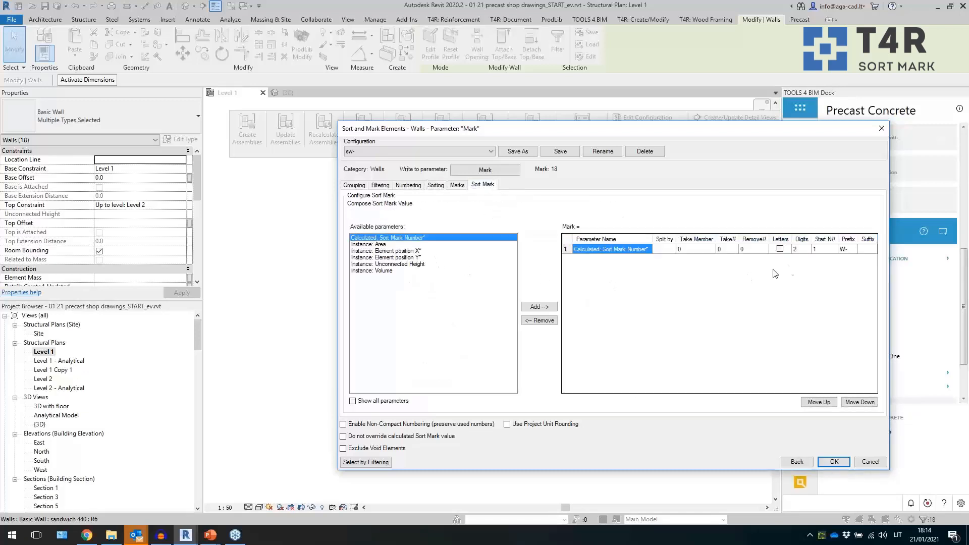
- Apply the Sort Mark numbering with the W- prefix to the selected walls
{"action": "left_click", "coordinate": [806, 252]}
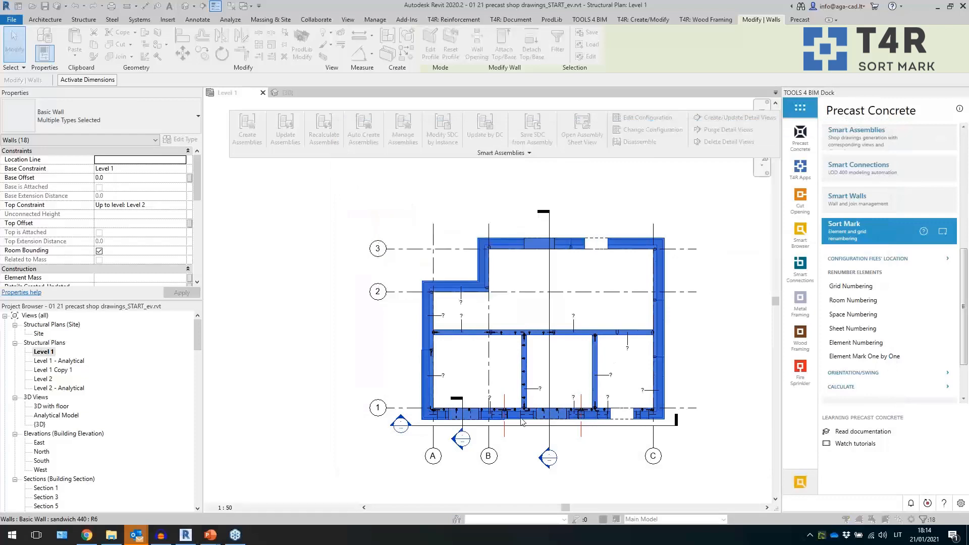
{"action": "left_click", "coordinate": [544, 291]}
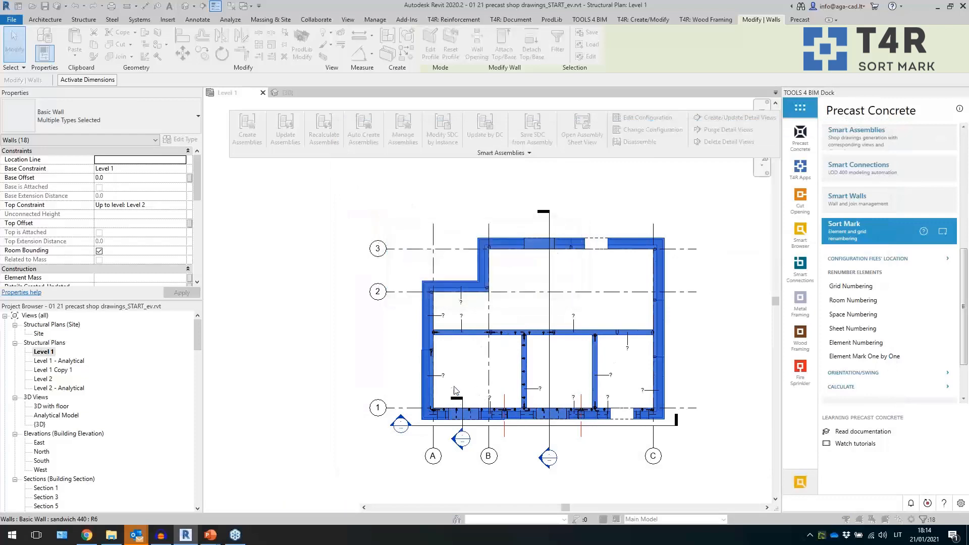
{"action": "left_click", "coordinate": [517, 301]}
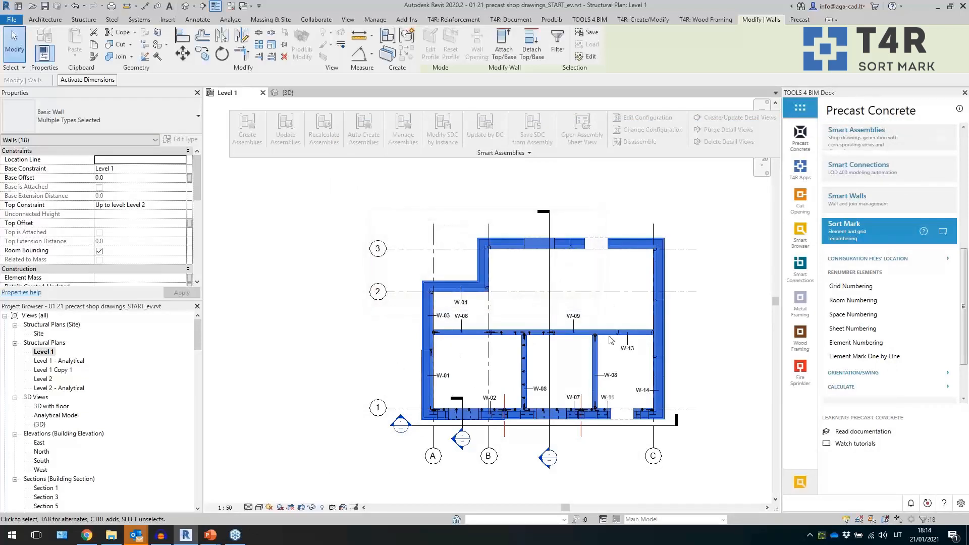
- Examine the new wall marks across the Level 1 plan
{"action": "scroll", "coordinate": [565, 421], "scroll_direction": "up", "scroll_amount": 3}
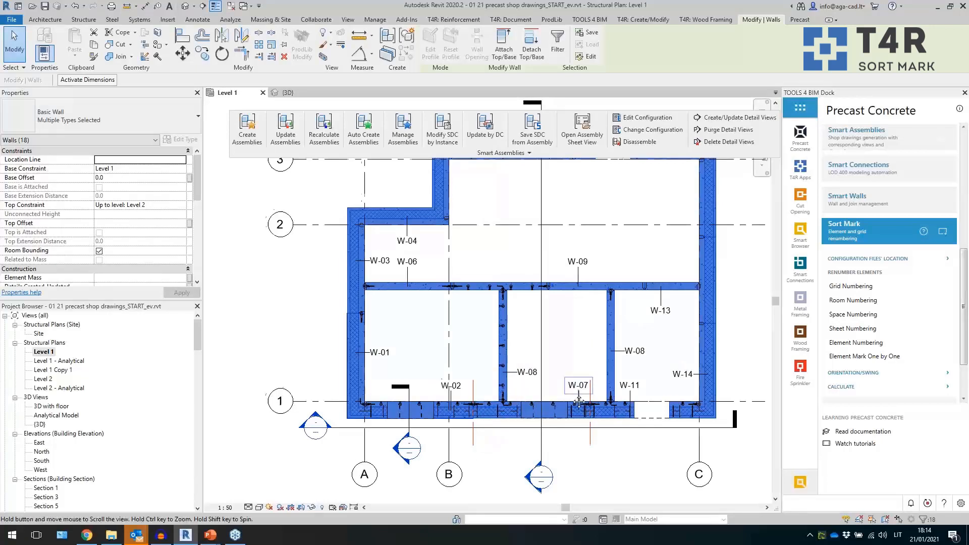
{"action": "middle_click_drag", "start_coordinate": [579, 392], "coordinate": [575, 390]}
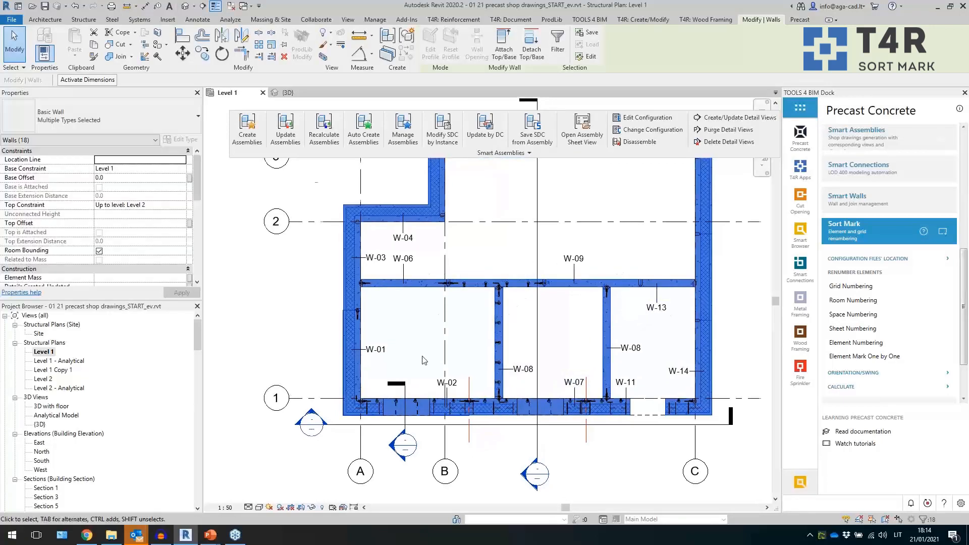
{"action": "scroll", "coordinate": [420, 348], "scroll_direction": "down", "scroll_amount": 2}
{"action": "key", "text": "Escape"}
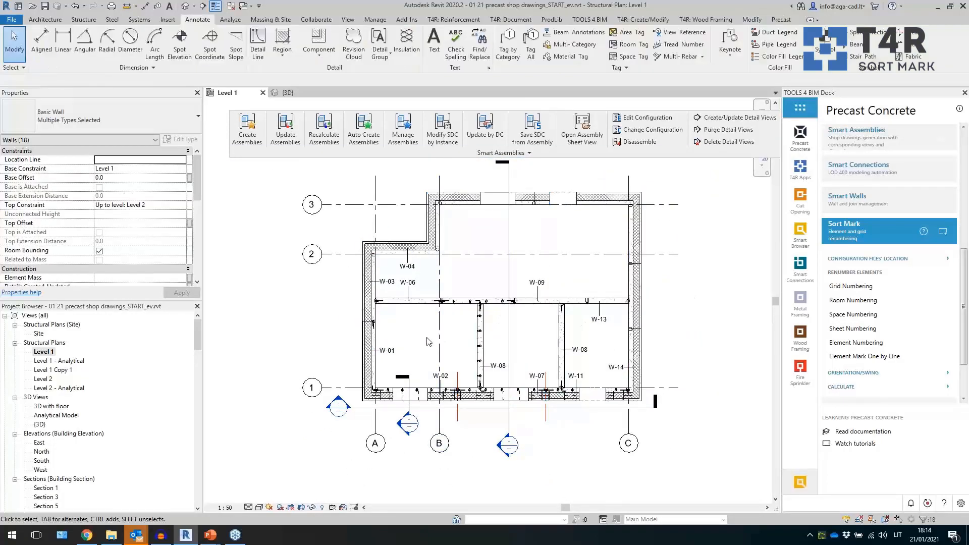
{"action": "scroll", "coordinate": [434, 338], "scroll_direction": "up", "scroll_amount": 2}
{"action": "middle_click_drag", "start_coordinate": [406, 333], "coordinate": [397, 342]}
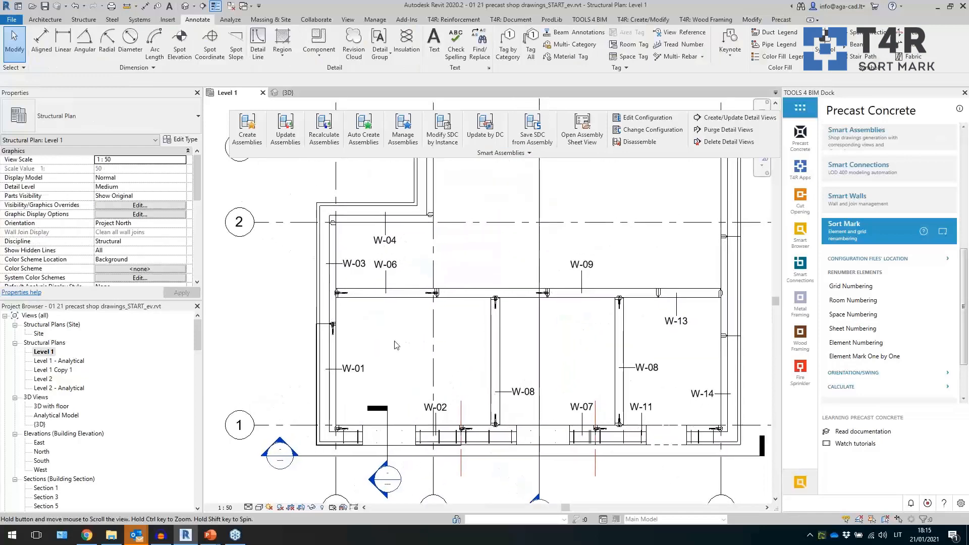
- Inspect individual walls and their marks across the Level 1 plan
{"action": "left_click", "coordinate": [338, 355]}
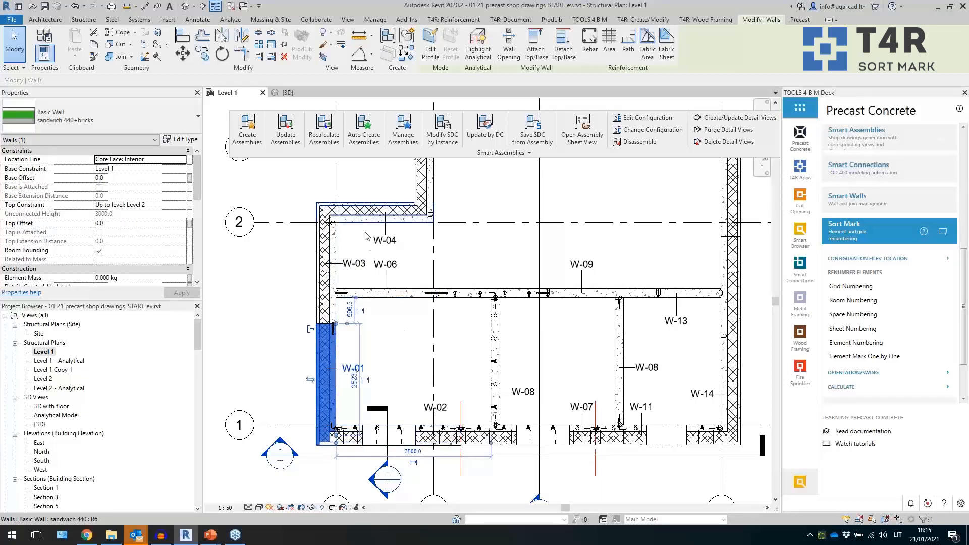
{"action": "key", "text": "Escape"}
{"action": "scroll", "coordinate": [408, 349], "scroll_direction": "down", "scroll_amount": 1}
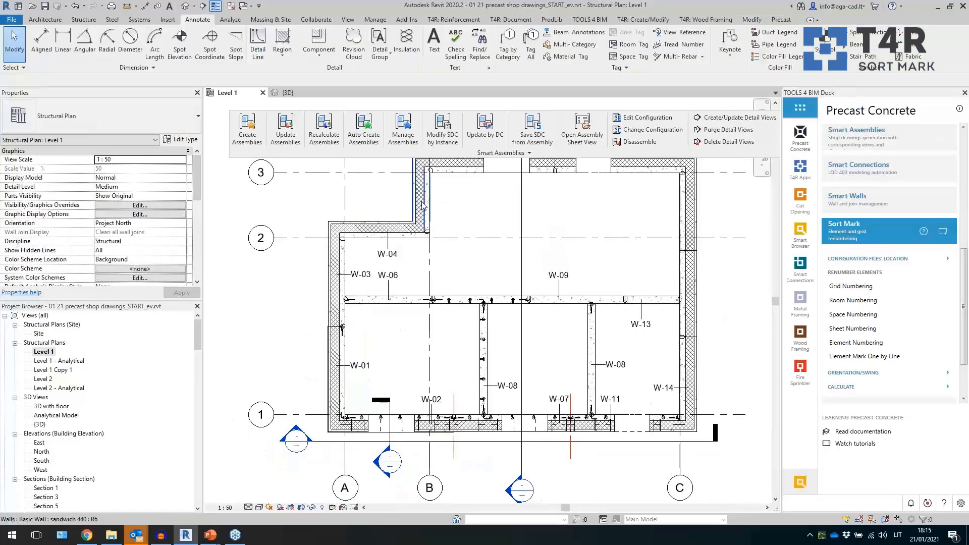
{"action": "left_click", "coordinate": [424, 203]}
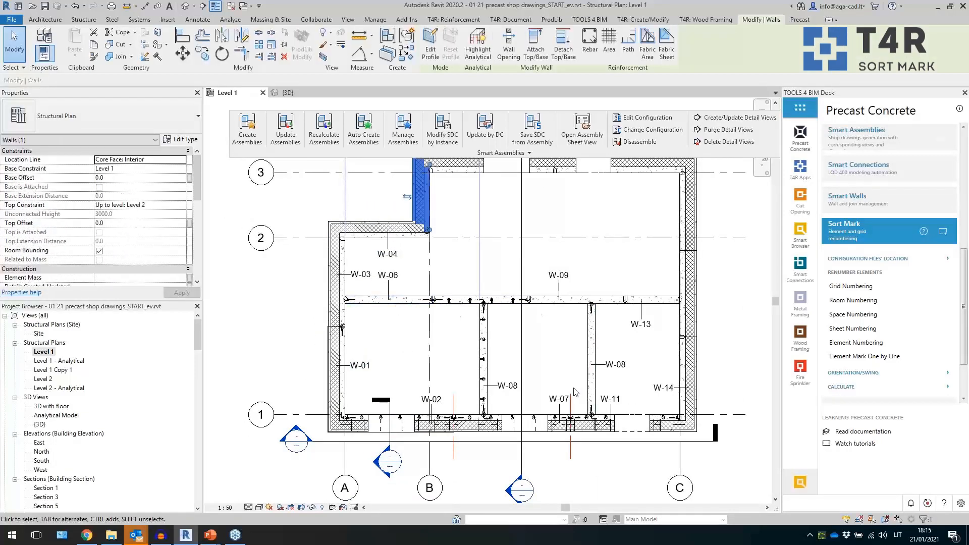
{"action": "left_click", "coordinate": [548, 373]}
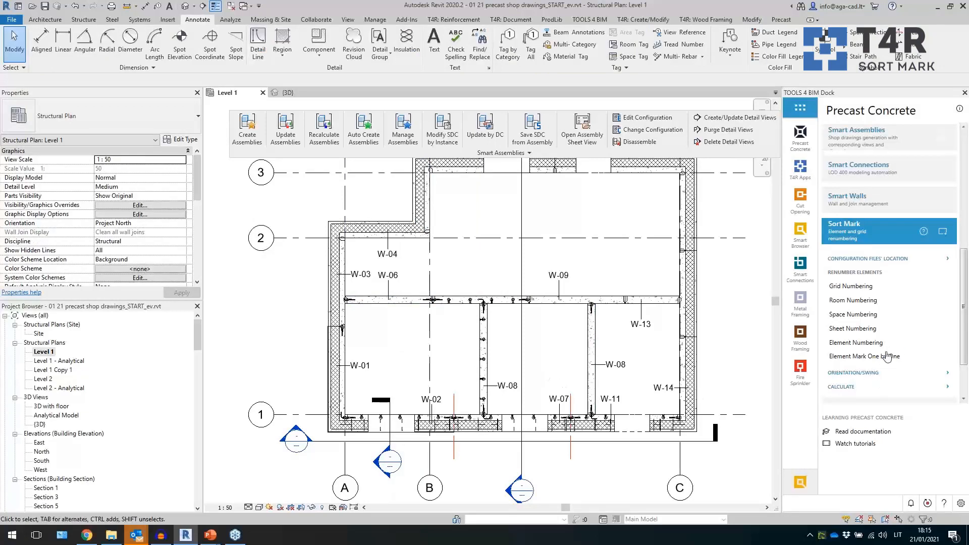
{"action": "scroll", "coordinate": [632, 387], "scroll_direction": "down", "scroll_amount": 1}
{"action": "middle_click_drag", "start_coordinate": [632, 387], "coordinate": [602, 375]}
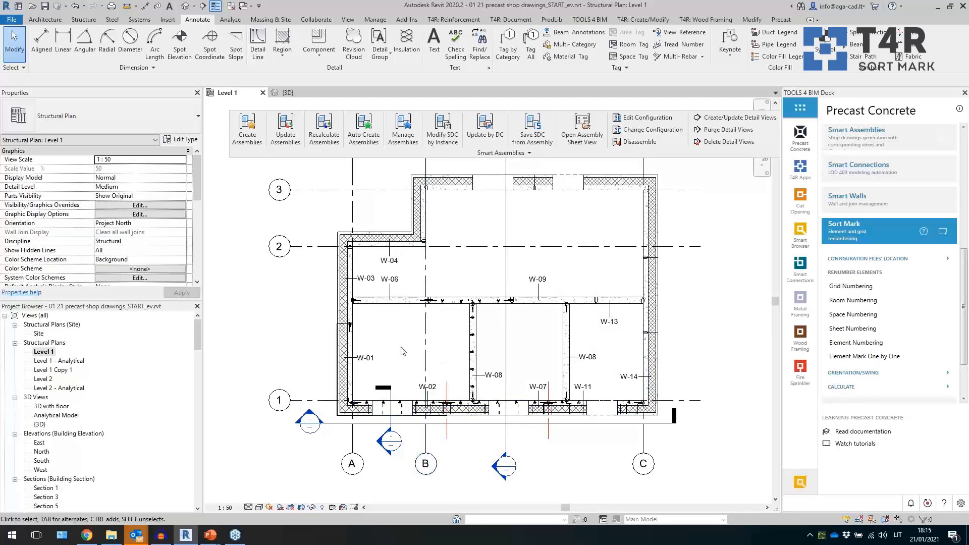
{"action": "scroll", "coordinate": [405, 363], "scroll_direction": "up", "scroll_amount": 1}
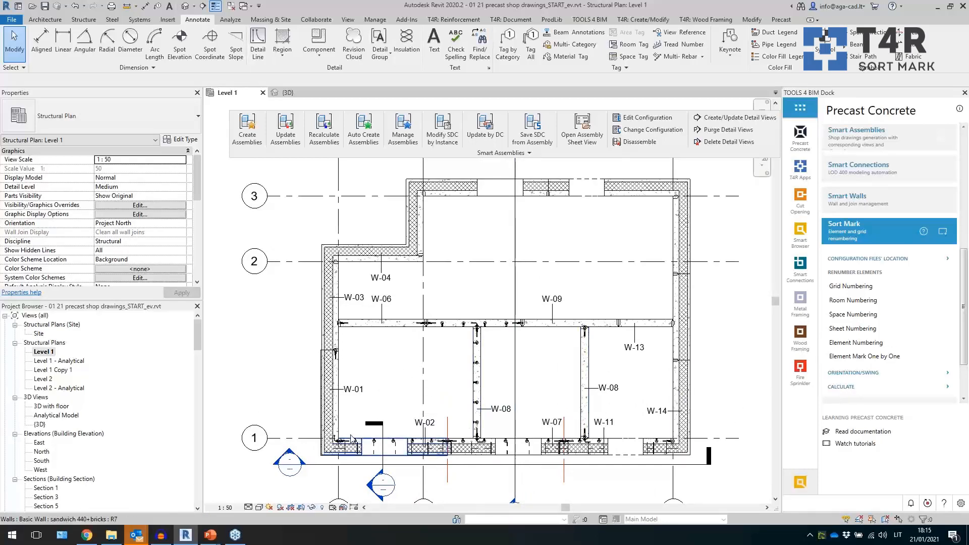
- Select the W-02 wall and review the assembly views, schedules and sheets of the Example Shop shop drawing configuration
{"action": "left_click", "coordinate": [352, 437]}
{"action": "middle_click_drag", "start_coordinate": [418, 374], "coordinate": [414, 308]}
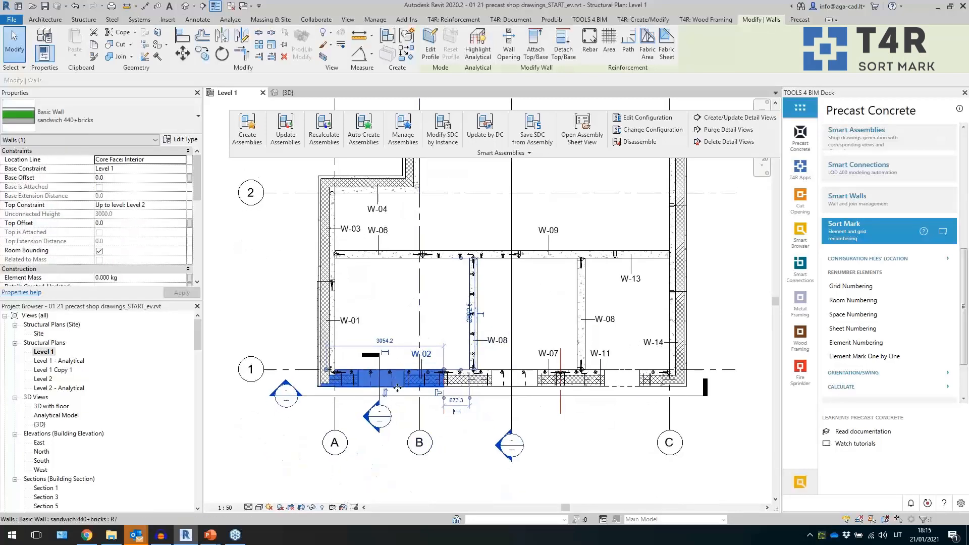
{"action": "scroll", "coordinate": [106, 272], "scroll_direction": "down", "scroll_amount": 5}
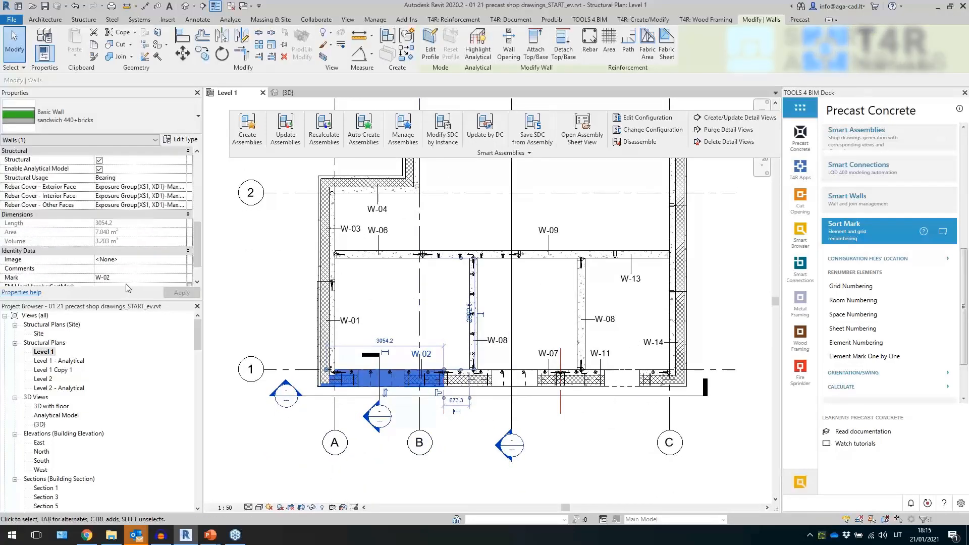
{"action": "left_click", "coordinate": [503, 153]}
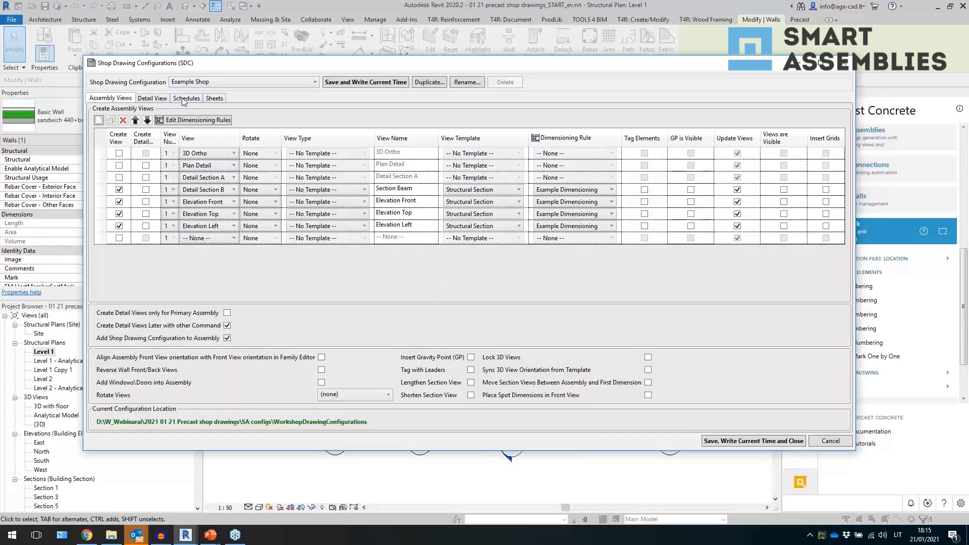
{"action": "left_click", "coordinate": [187, 98]}
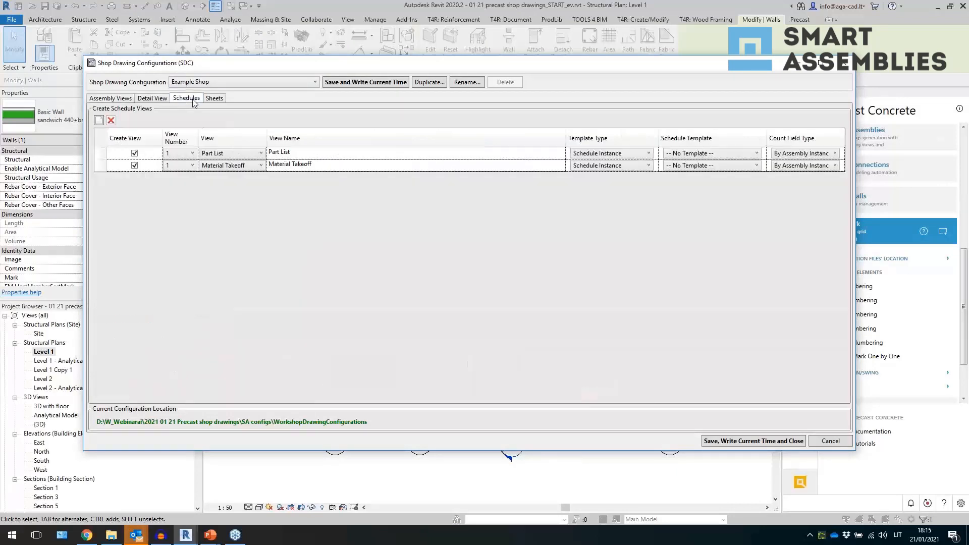
{"action": "left_click", "coordinate": [220, 99]}
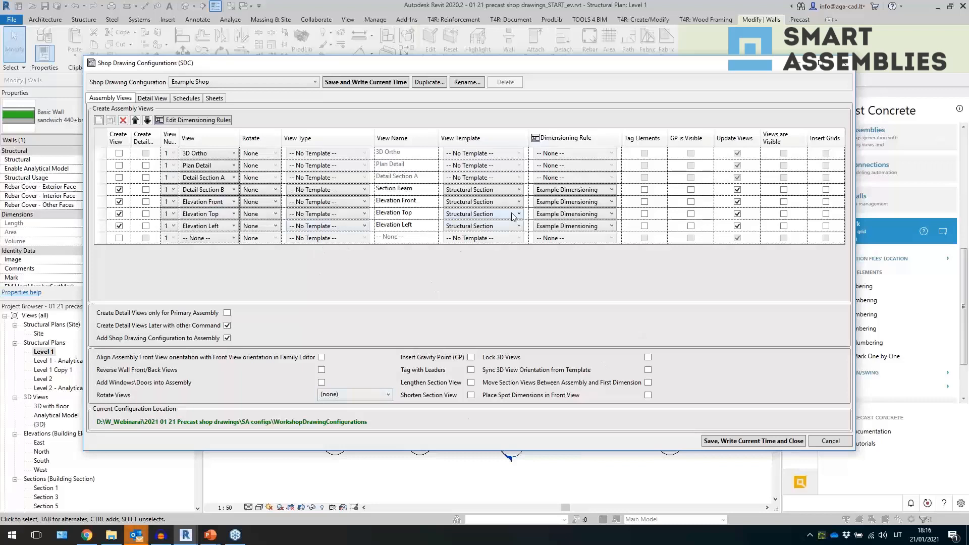
{"action": "left_click", "coordinate": [229, 189]}
{"action": "left_click", "coordinate": [345, 192]}
{"action": "left_click", "coordinate": [345, 192]}
{"action": "left_click", "coordinate": [345, 192]}
{"action": "left_click", "coordinate": [423, 191]}
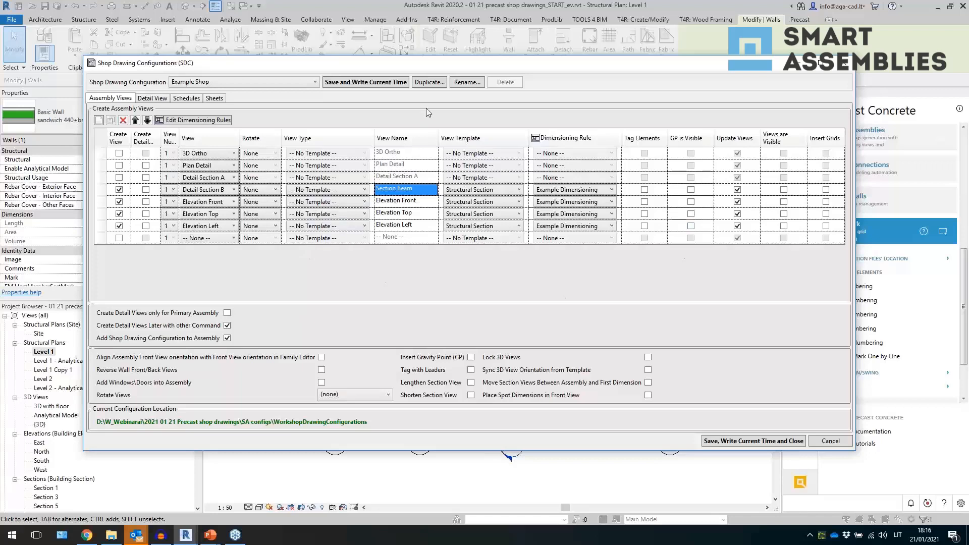
- Duplicate the shop drawing configuration as ww_wall new config and save it
{"action": "left_click", "coordinate": [429, 81]}
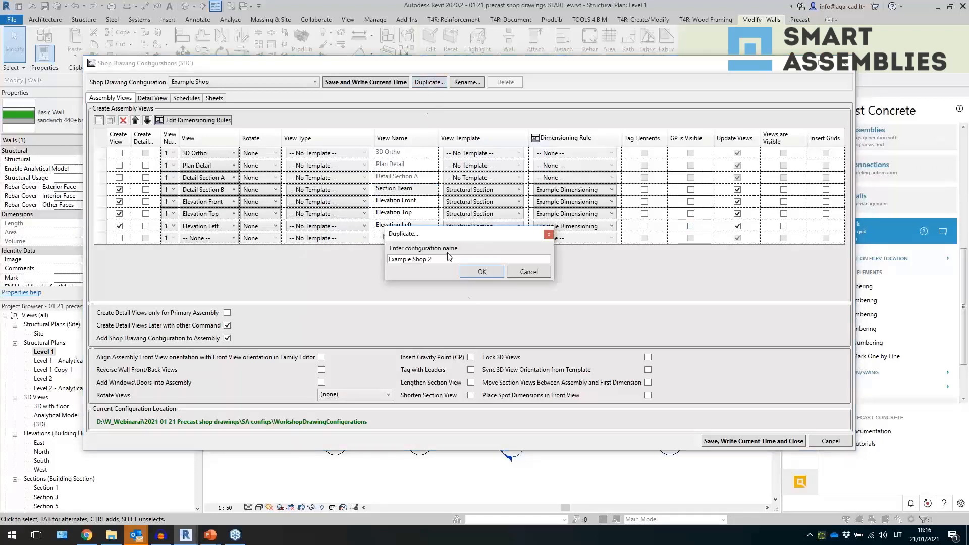
{"action": "type", "text": "ww_"}
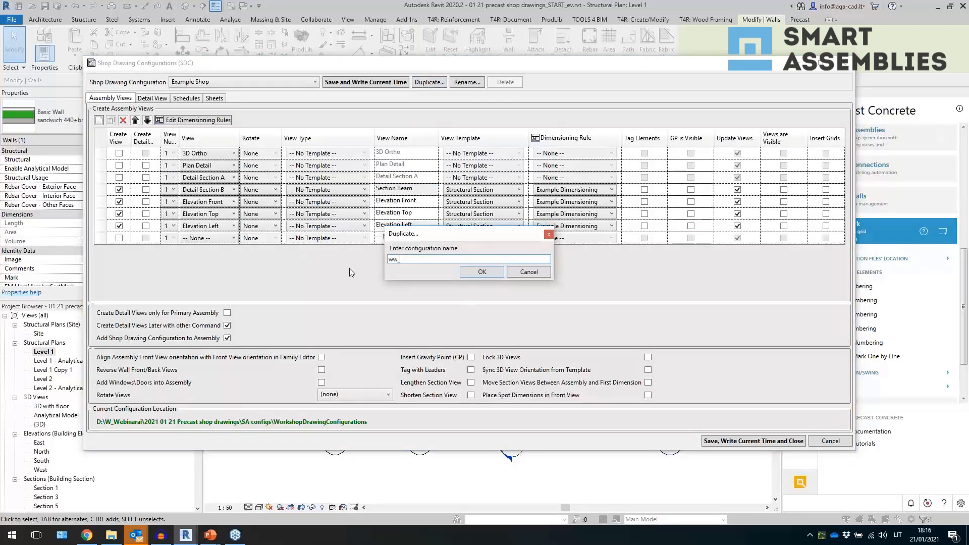
{"action": "type", "text": "wall new config"}
{"action": "key", "text": "Return"}
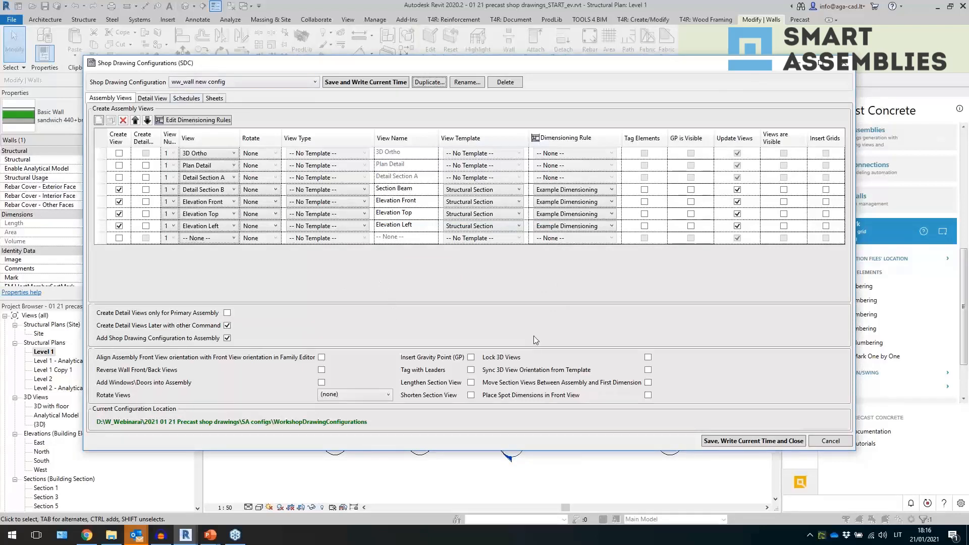
{"action": "left_click", "coordinate": [769, 441]}
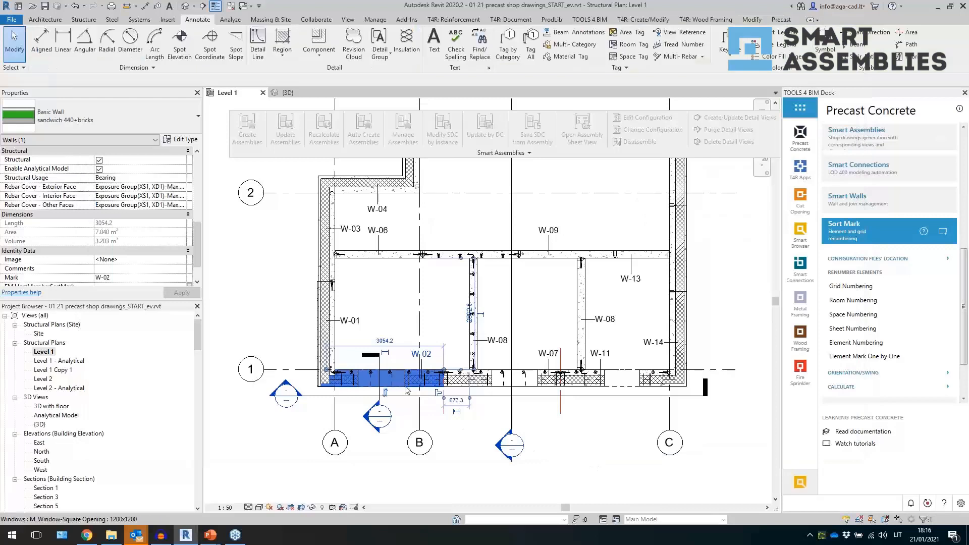
- Create an assembly from the W-02 wall using the ww_wall new config shop drawing configuration
{"action": "left_click", "coordinate": [392, 336]}
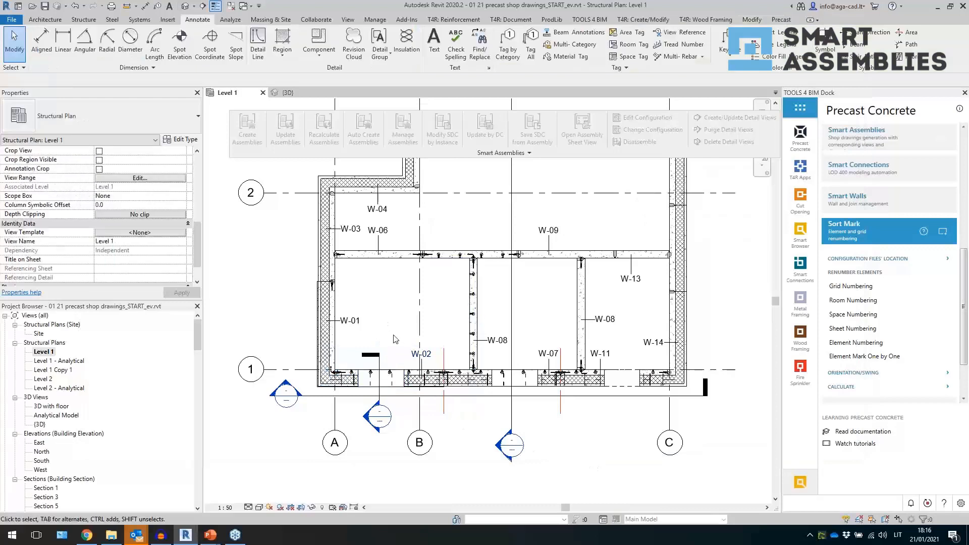
{"action": "left_click", "coordinate": [411, 372]}
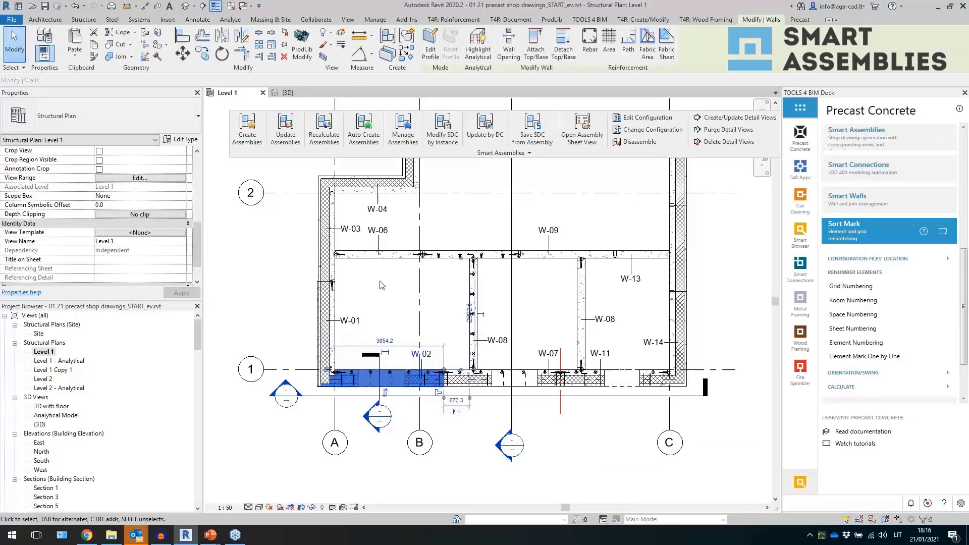
{"action": "left_click", "coordinate": [263, 136]}
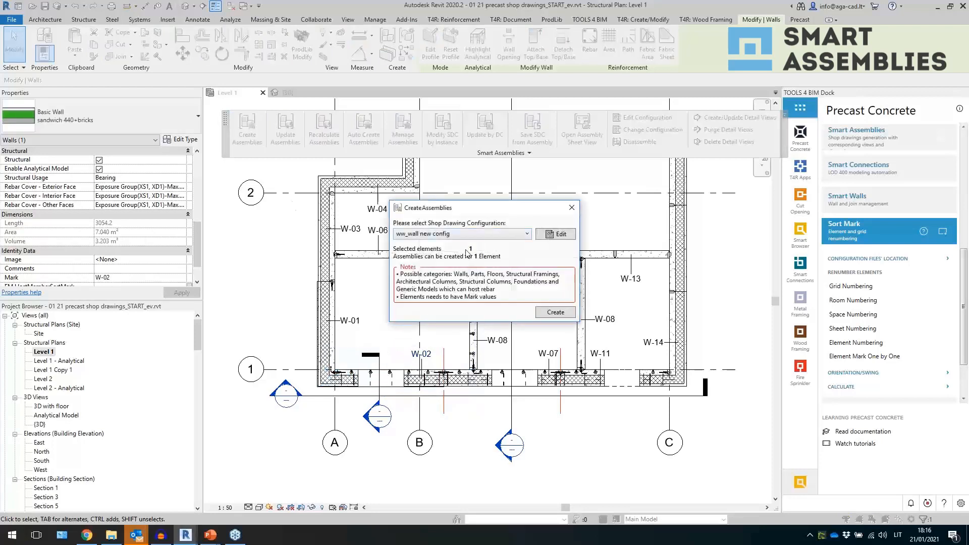
{"action": "left_click", "coordinate": [565, 313]}
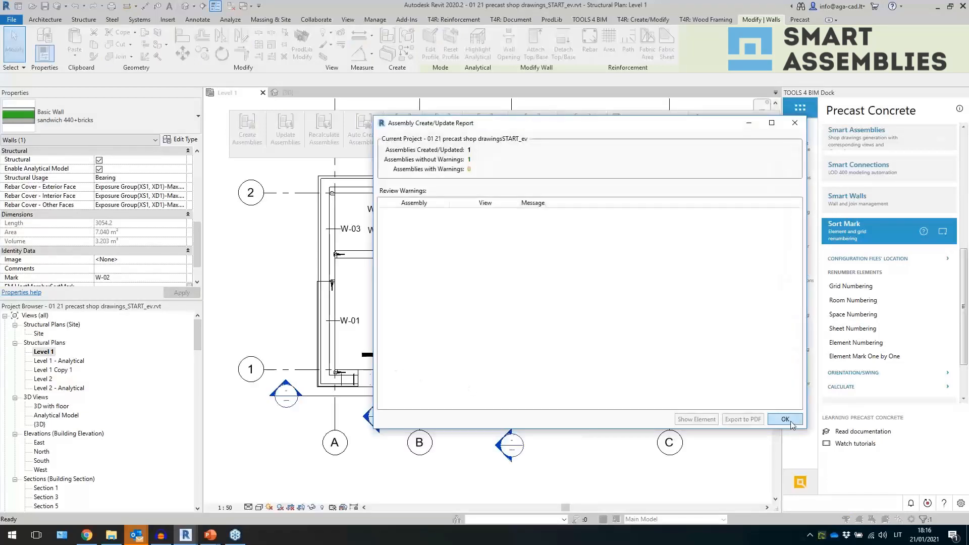
{"action": "left_click", "coordinate": [785, 419]}
- Switch to the 3D view and select the new W-02 wall assembly
{"action": "scroll", "coordinate": [502, 325], "scroll_direction": "up", "scroll_amount": 3}
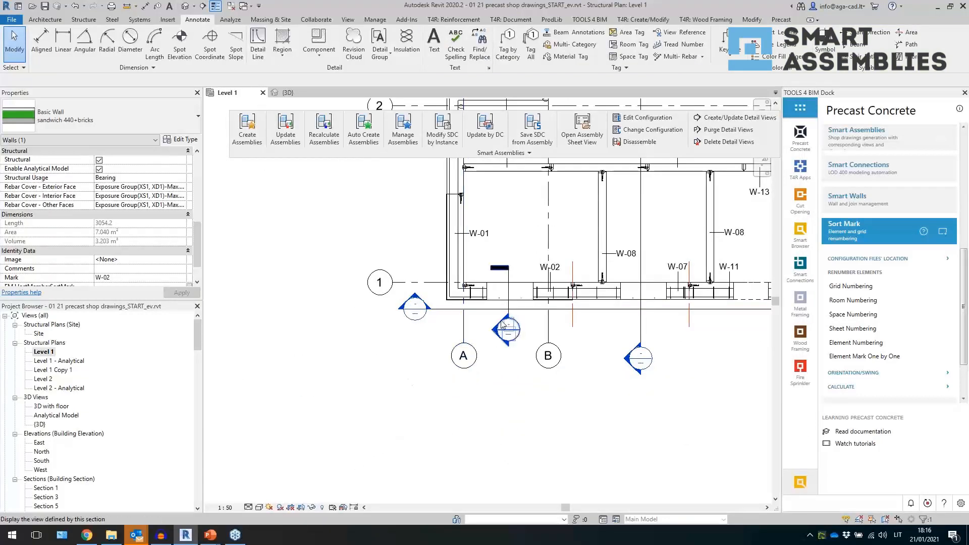
{"action": "middle_click_drag", "start_coordinate": [502, 324], "coordinate": [457, 343]}
{"action": "left_click", "coordinate": [544, 365]}
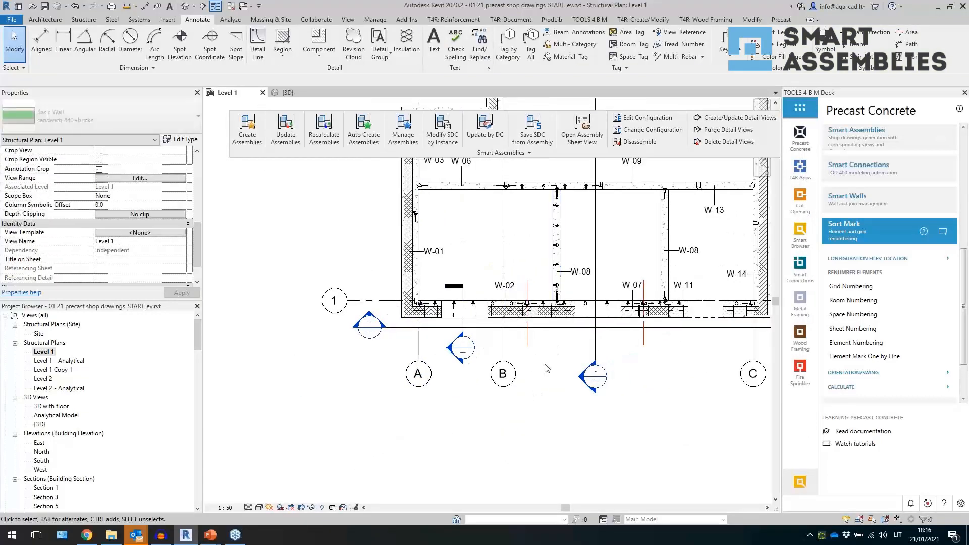
{"action": "right_click", "coordinate": [544, 364]}
{"action": "left_click", "coordinate": [528, 393]}
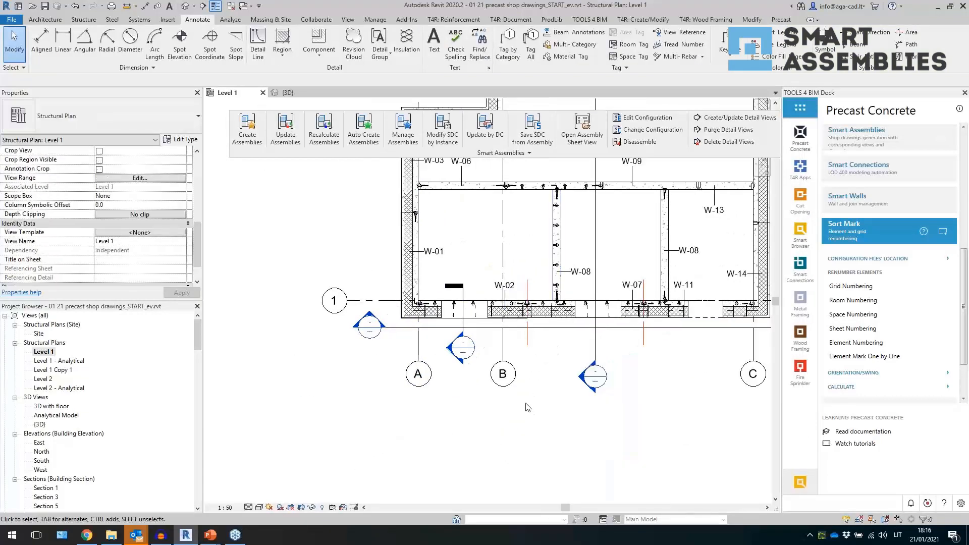
{"action": "left_click", "coordinate": [292, 92]}
{"action": "left_click", "coordinate": [339, 405]}
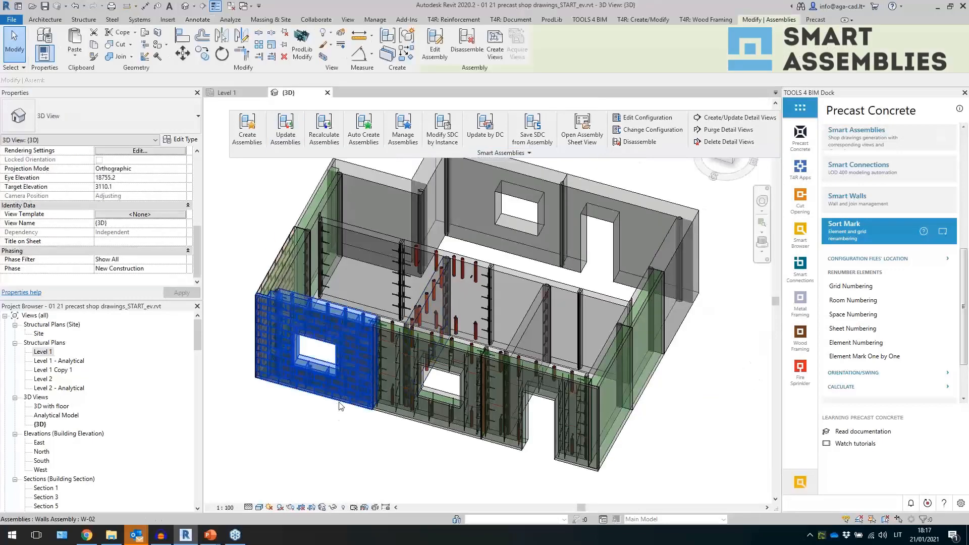
- Temporarily isolate the W-02 assembly in 3D, then reset the temporary isolation
{"action": "scroll", "coordinate": [256, 379], "scroll_direction": "up", "scroll_amount": 2}
{"action": "middle_click_drag", "start_coordinate": [256, 378], "coordinate": [317, 430], "text": "shift"}
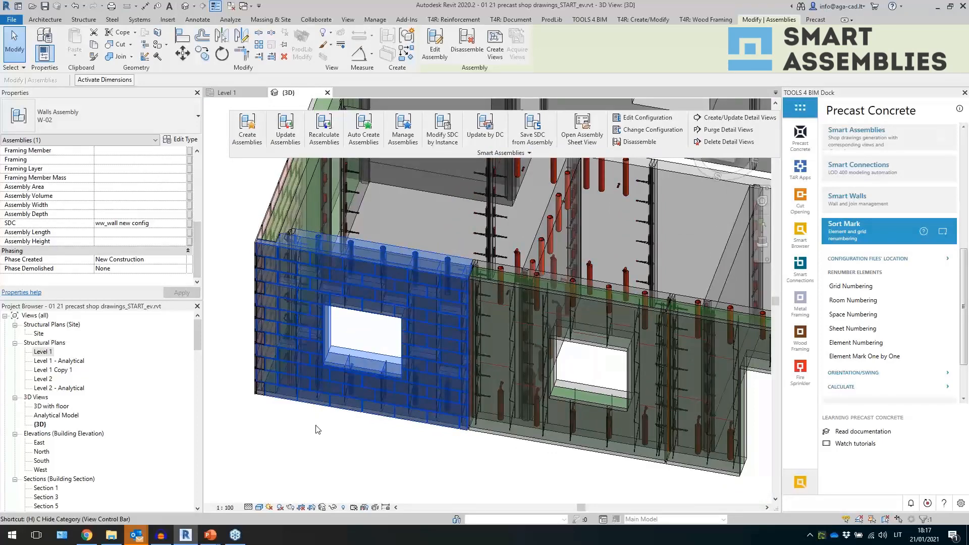
{"action": "key", "text": "i"}
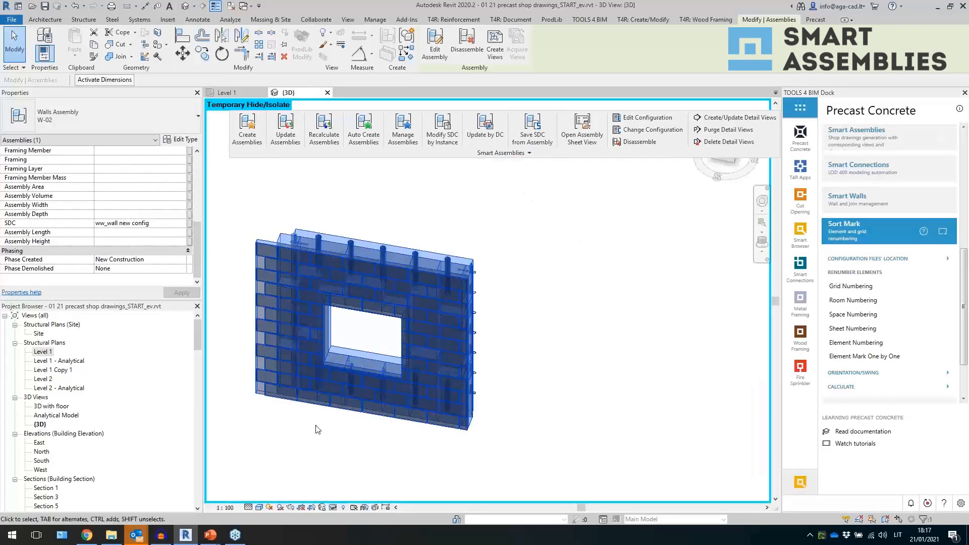
{"action": "left_click", "coordinate": [335, 509]}
{"action": "left_click", "coordinate": [353, 495]}
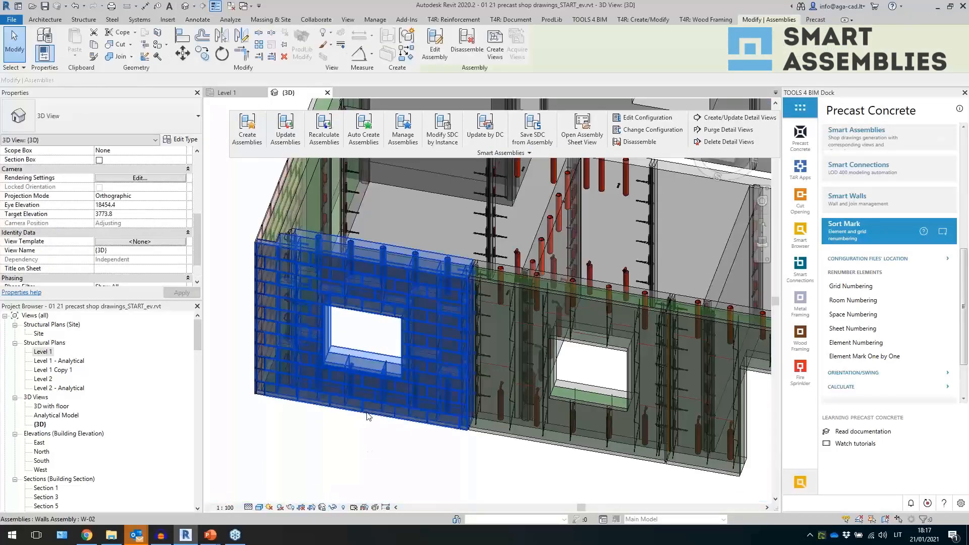
- Temporarily hide the W-02 assembly to examine the ties and bars behind it, then restore it
{"action": "key", "text": "h"}
{"action": "key", "text": "h"}
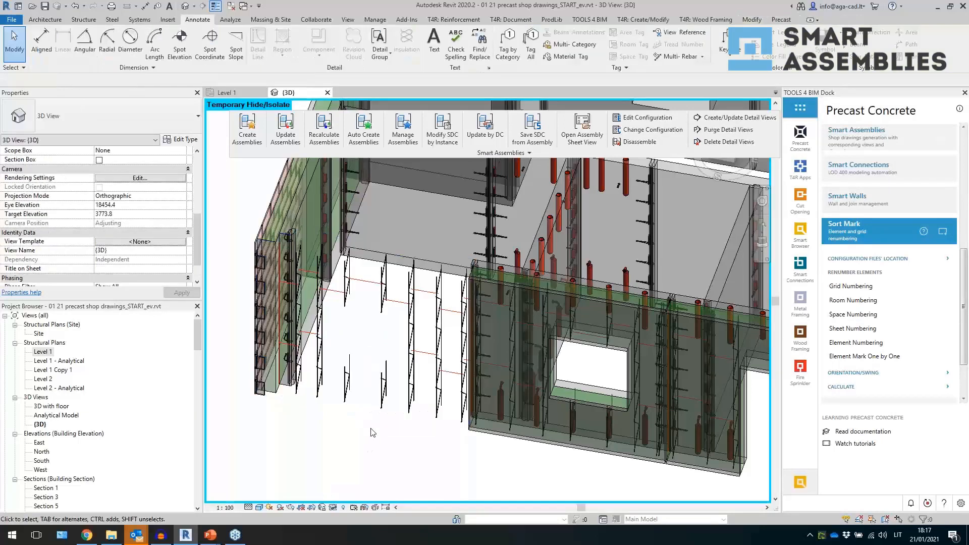
{"action": "left_click", "coordinate": [383, 398]}
{"action": "left_click", "coordinate": [333, 432]}
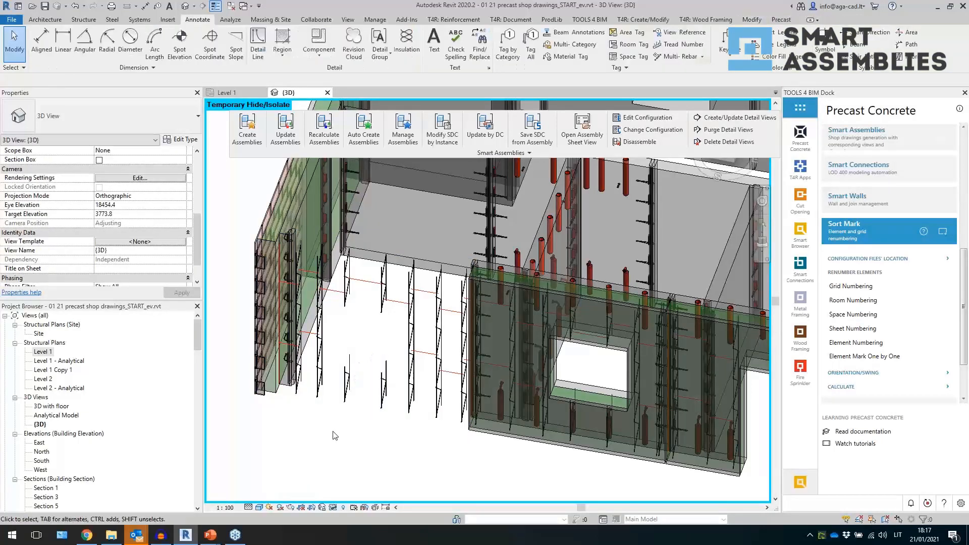
{"action": "left_click", "coordinate": [383, 389]}
{"action": "left_click", "coordinate": [372, 431]}
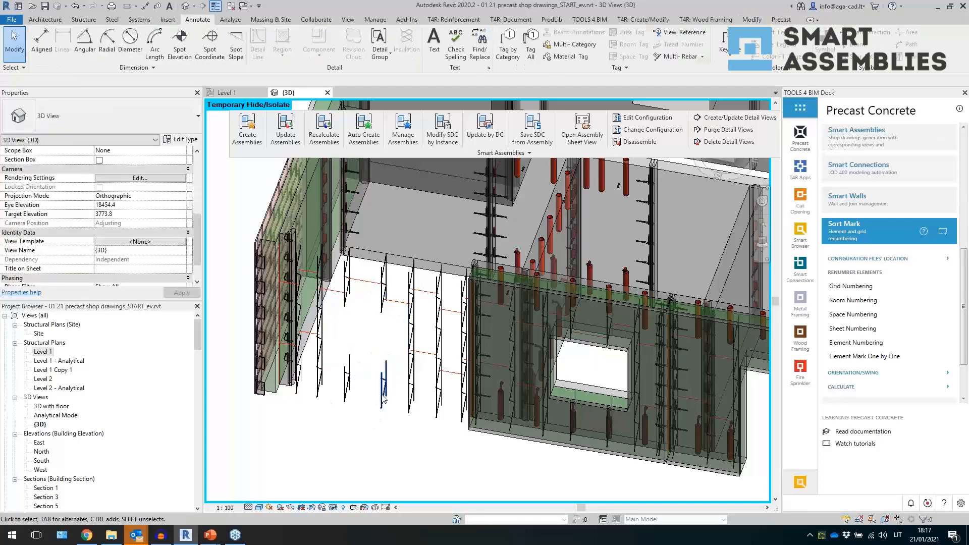
{"action": "left_click", "coordinate": [384, 395]}
{"action": "left_click", "coordinate": [326, 437]}
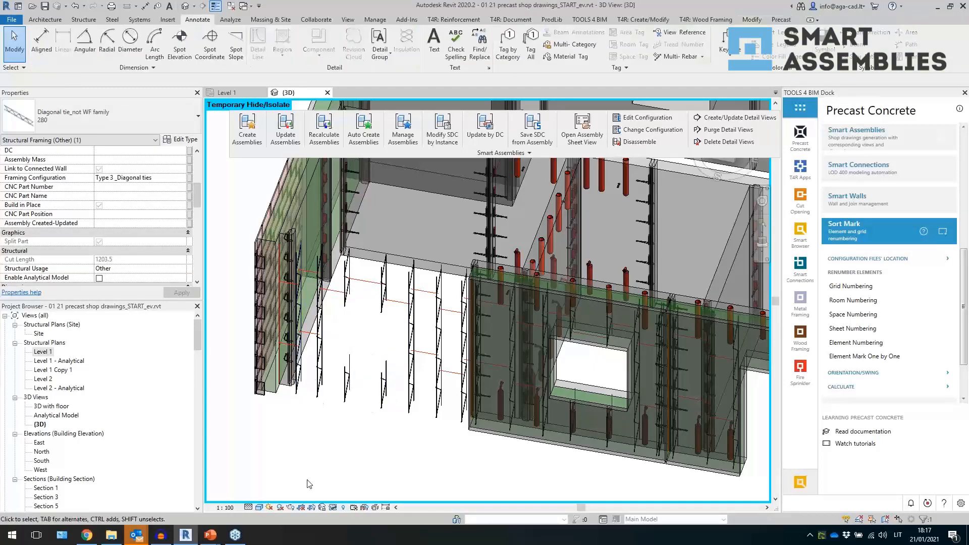
{"action": "left_click", "coordinate": [333, 507]}
{"action": "left_click", "coordinate": [379, 497]}
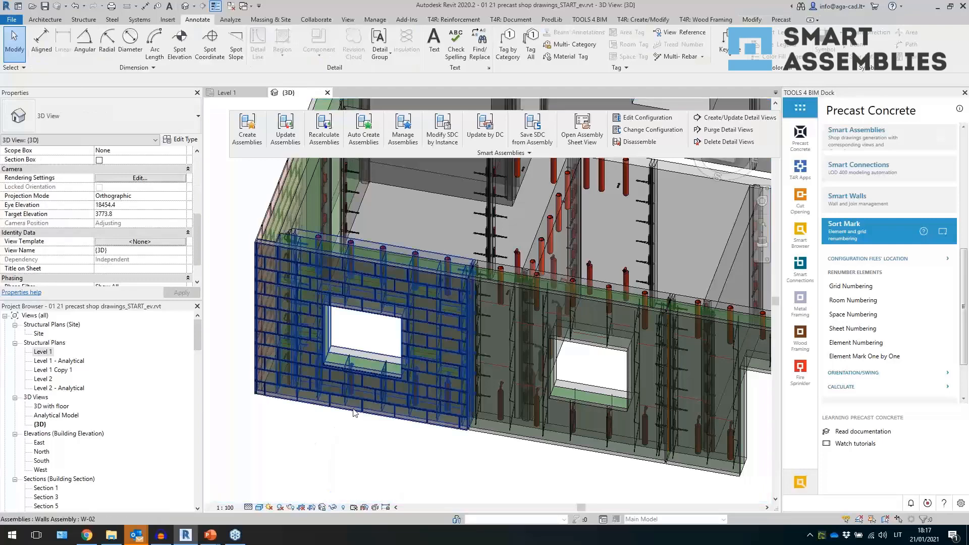
- Edit the W-02 assembly to add the window opening and remaining wall parts, then finish the assembly edit
{"action": "left_click", "coordinate": [334, 404]}
{"action": "left_click", "coordinate": [434, 46]}
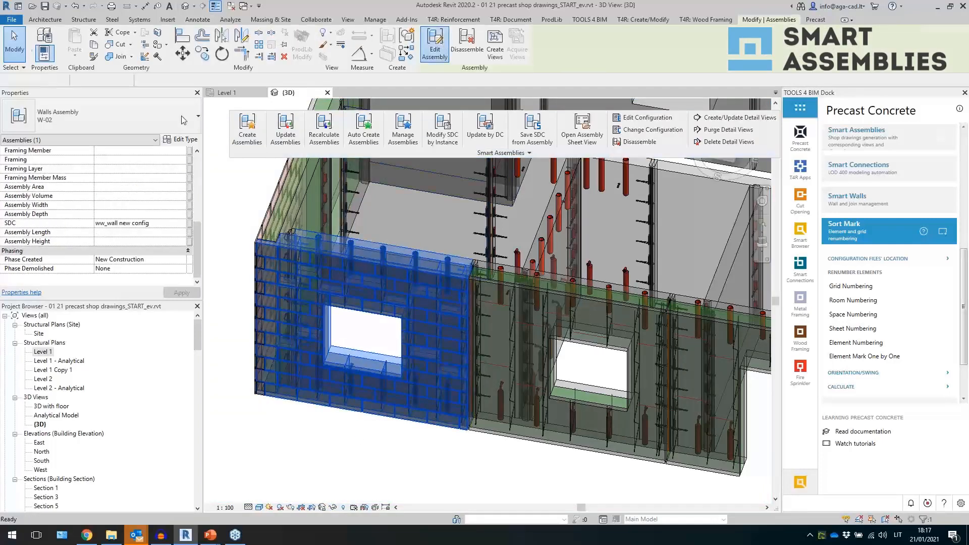
{"action": "left_click", "coordinate": [221, 117]}
{"action": "scroll", "coordinate": [398, 413], "scroll_direction": "up", "scroll_amount": 4}
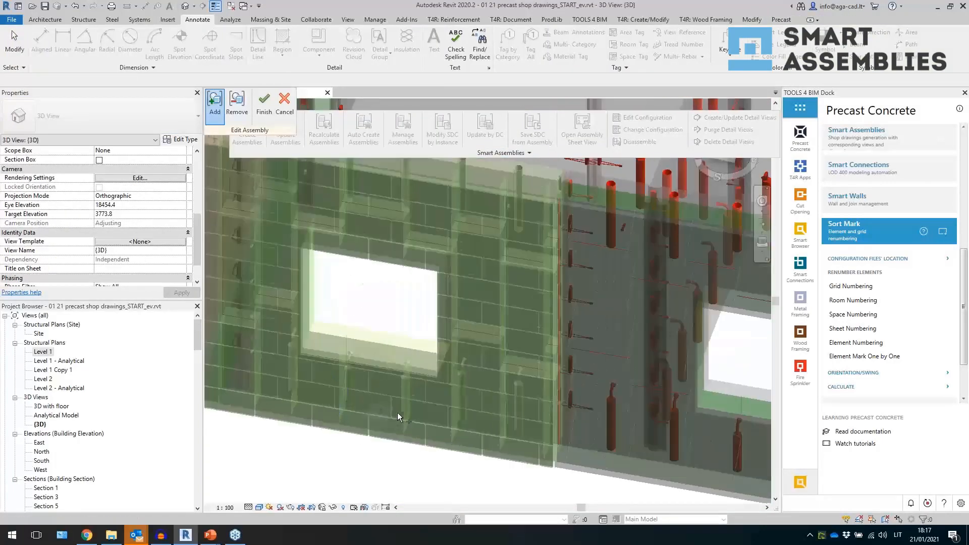
{"action": "left_click", "coordinate": [400, 402]}
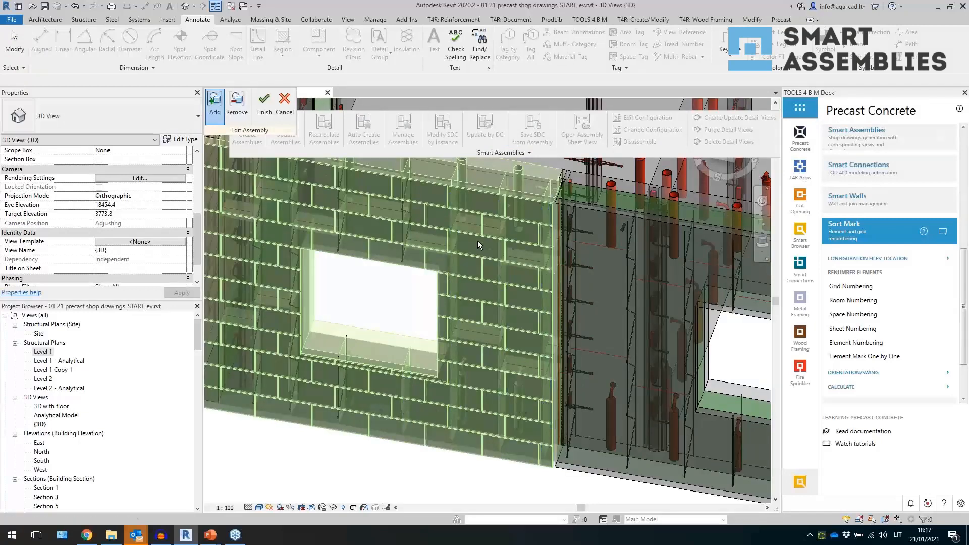
{"action": "left_click", "coordinate": [347, 223]}
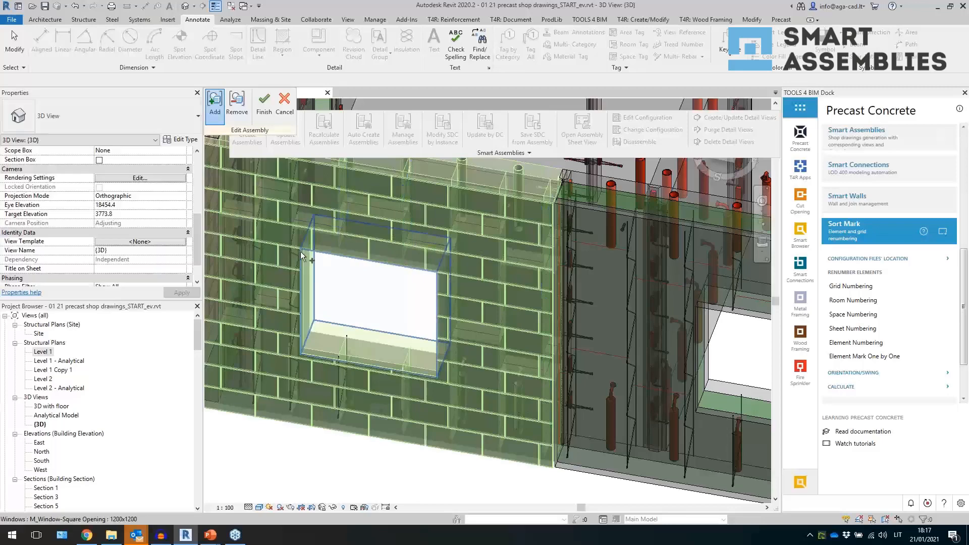
{"action": "scroll", "coordinate": [550, 375], "scroll_direction": "down", "scroll_amount": 1}
{"action": "scroll", "coordinate": [550, 375], "scroll_direction": "down", "scroll_amount": 1}
{"action": "scroll", "coordinate": [317, 381], "scroll_direction": "up", "scroll_amount": 2}
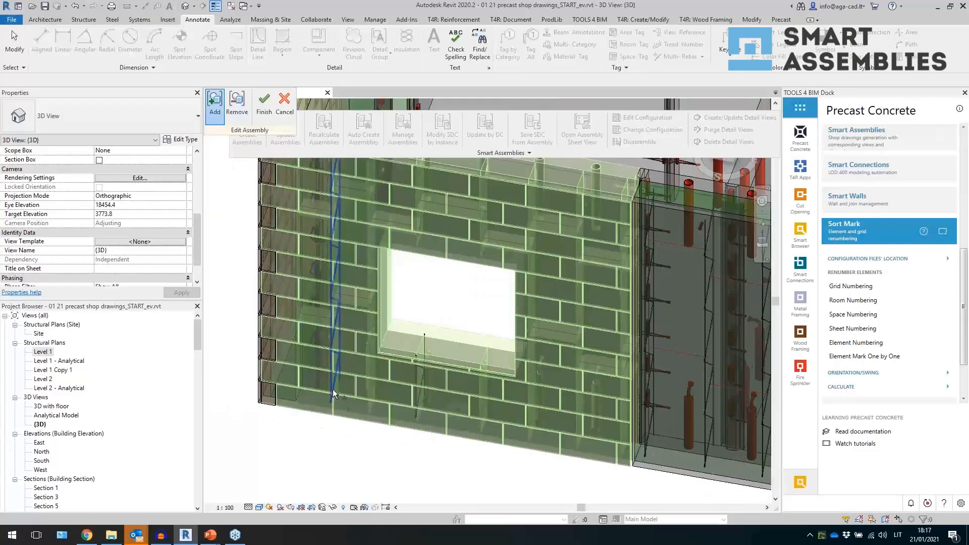
{"action": "left_click", "coordinate": [332, 390]}
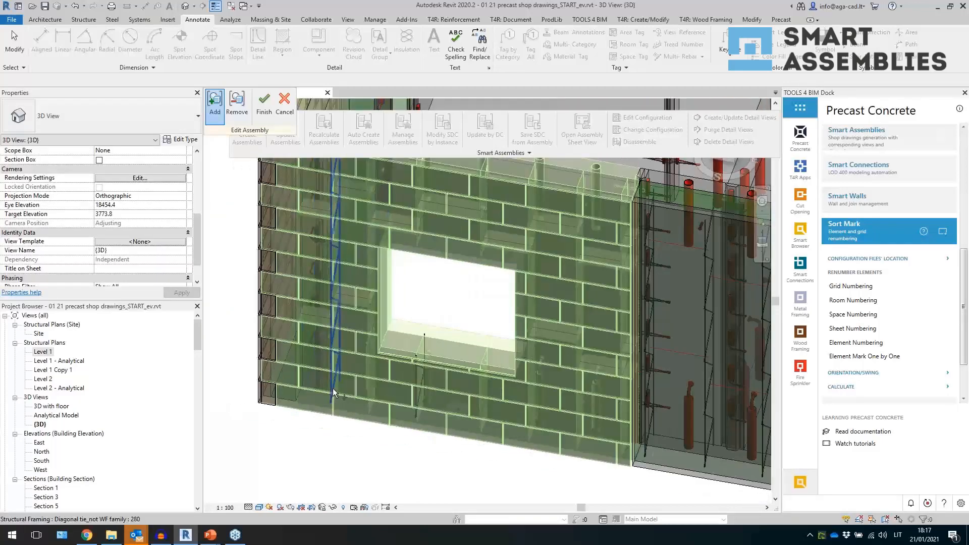
{"action": "left_click", "coordinate": [413, 379]}
{"action": "left_click", "coordinate": [272, 405]}
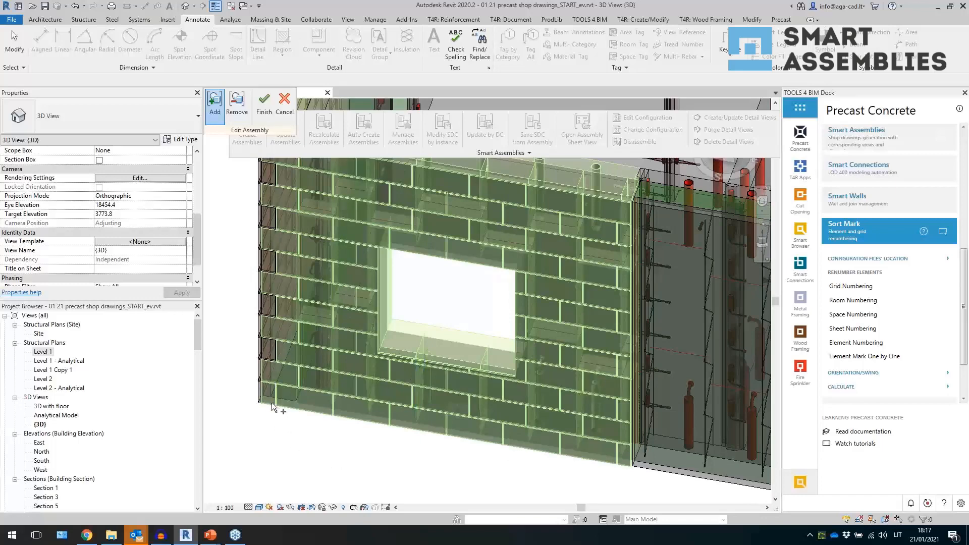
{"action": "scroll", "coordinate": [271, 358], "scroll_direction": "up", "scroll_amount": 3}
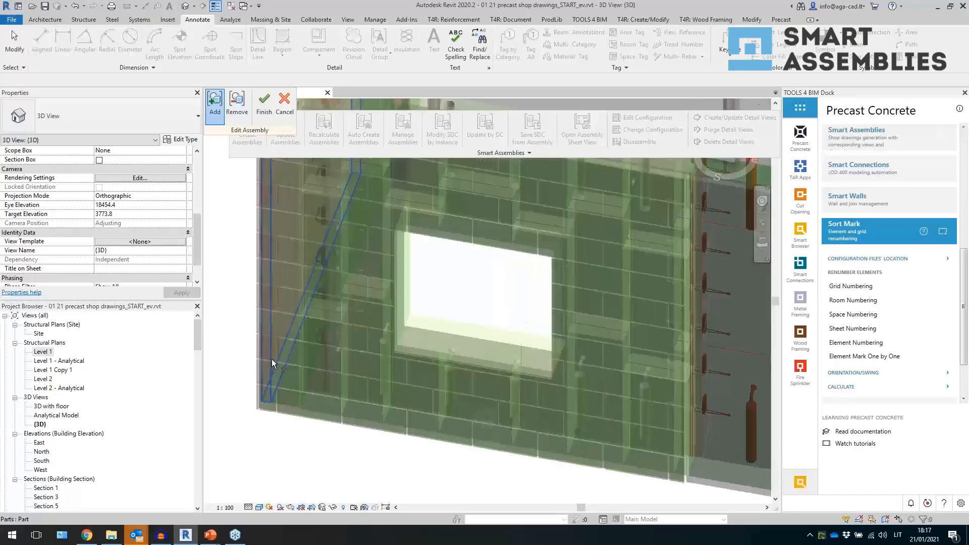
{"action": "middle_click_drag", "start_coordinate": [345, 406], "coordinate": [390, 413], "text": "shift"}
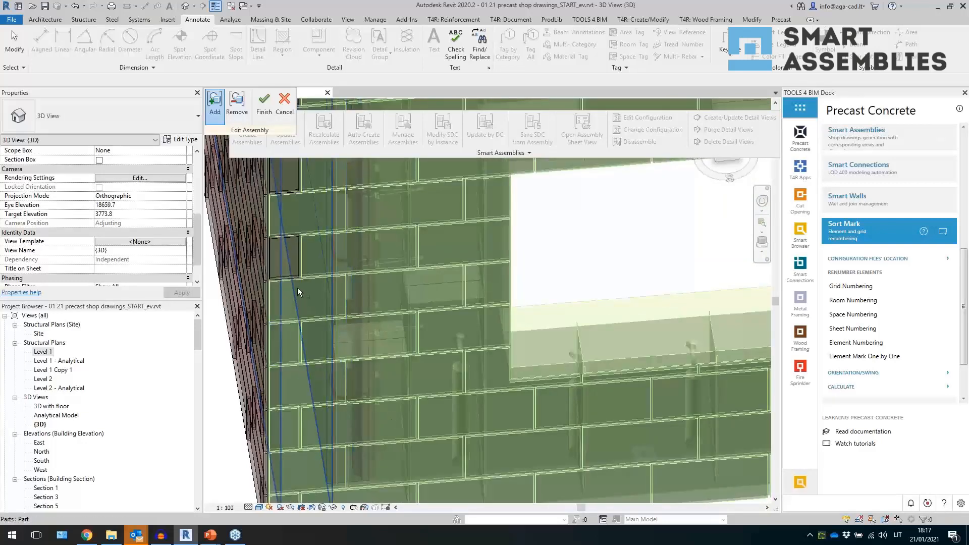
{"action": "scroll", "coordinate": [301, 277], "scroll_direction": "down", "scroll_amount": 4}
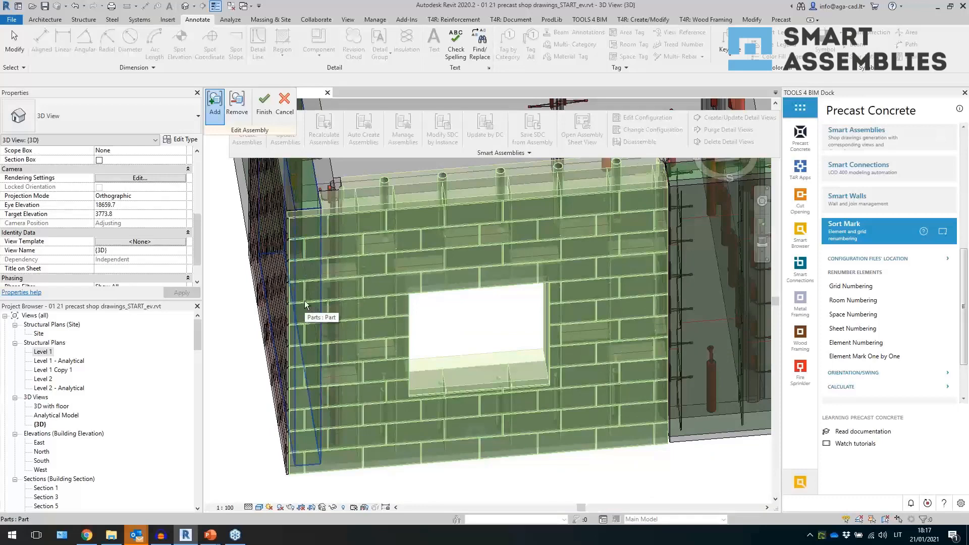
{"action": "middle_click_drag", "start_coordinate": [306, 301], "coordinate": [337, 262], "text": "shift"}
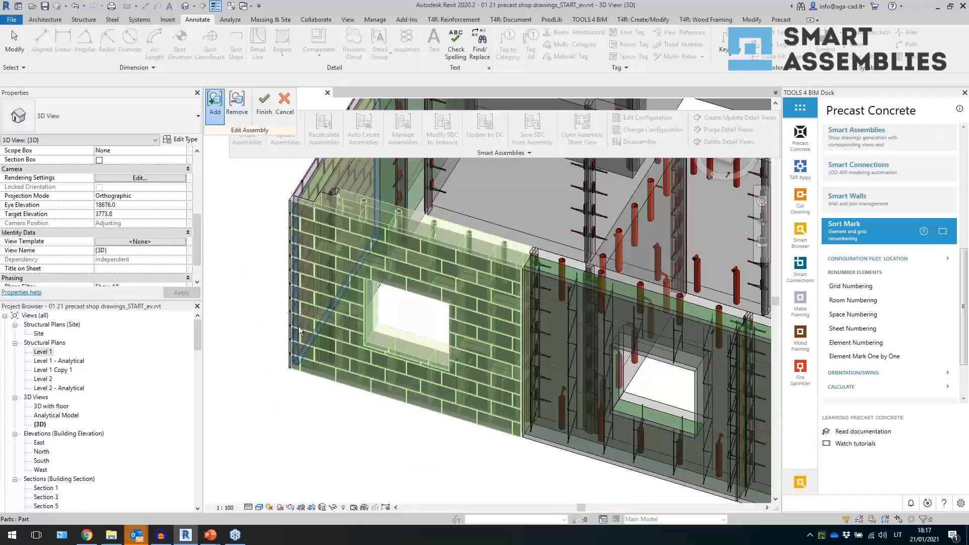
{"action": "left_click", "coordinate": [264, 103]}
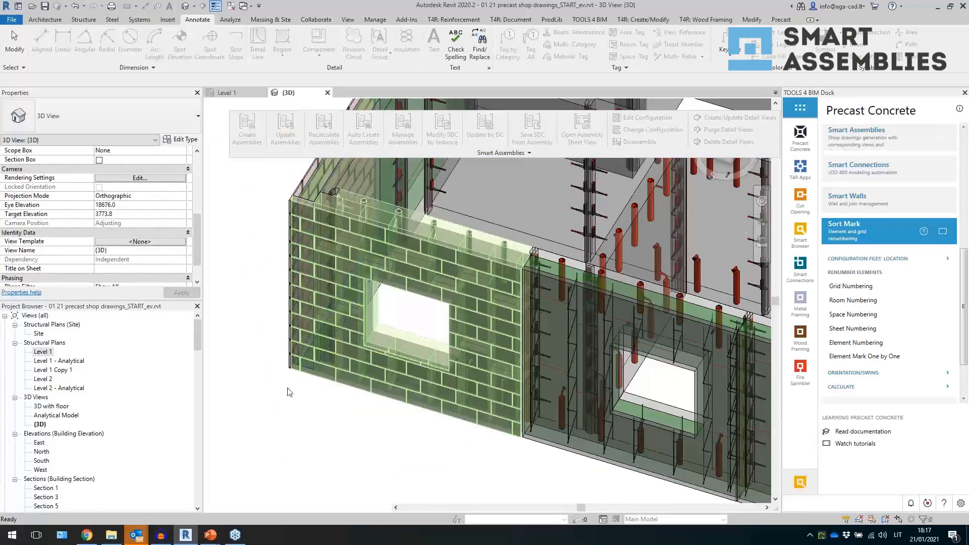
- Select the W-02 assembly and open its Elevation Front detail view from the assemblies list
{"action": "left_click", "coordinate": [396, 421]}
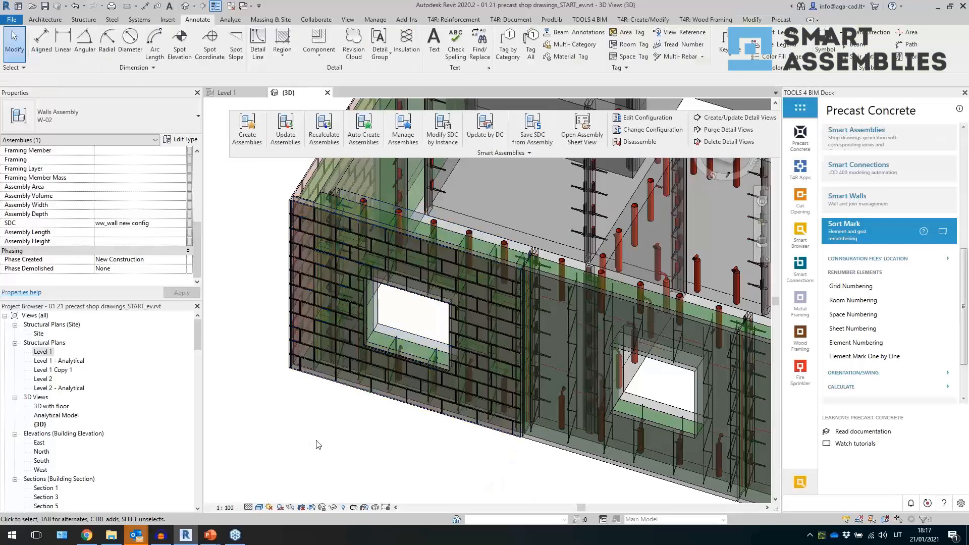
{"action": "left_click", "coordinate": [403, 409]}
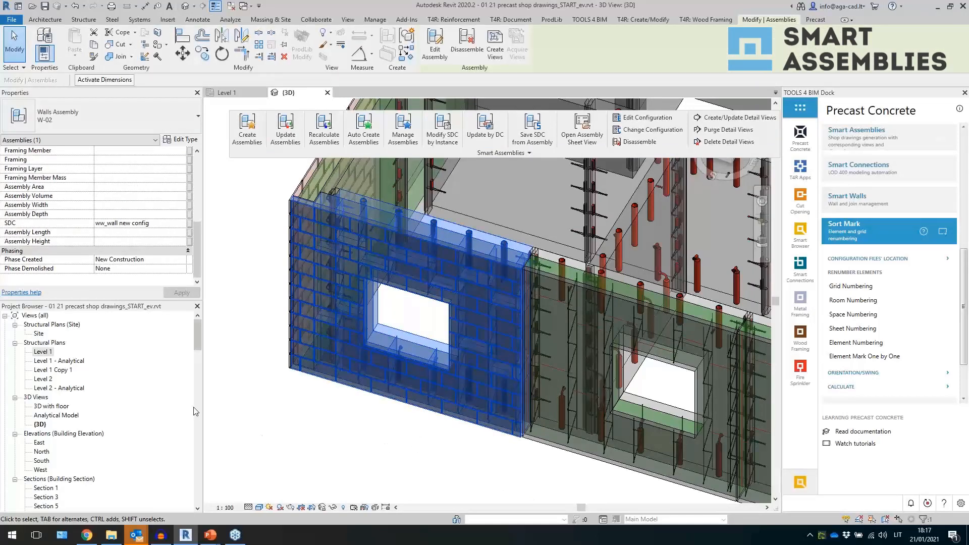
{"action": "scroll", "coordinate": [202, 348], "scroll_direction": "down", "scroll_amount": 5}
{"action": "left_click_drag", "start_coordinate": [199, 355], "coordinate": [202, 493]}
{"action": "left_click", "coordinate": [362, 383]}
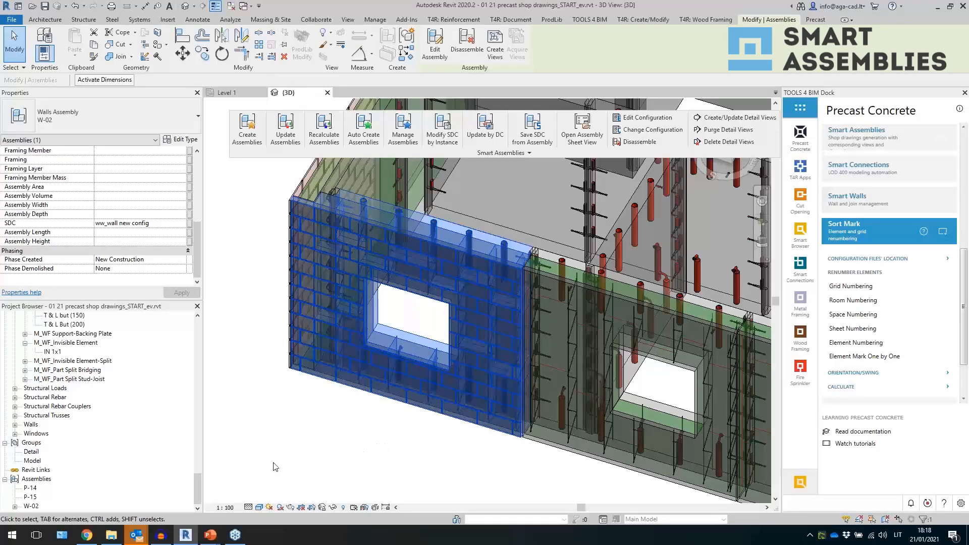
{"action": "double_click", "coordinate": [32, 506]}
{"action": "left_click", "coordinate": [99, 453]}
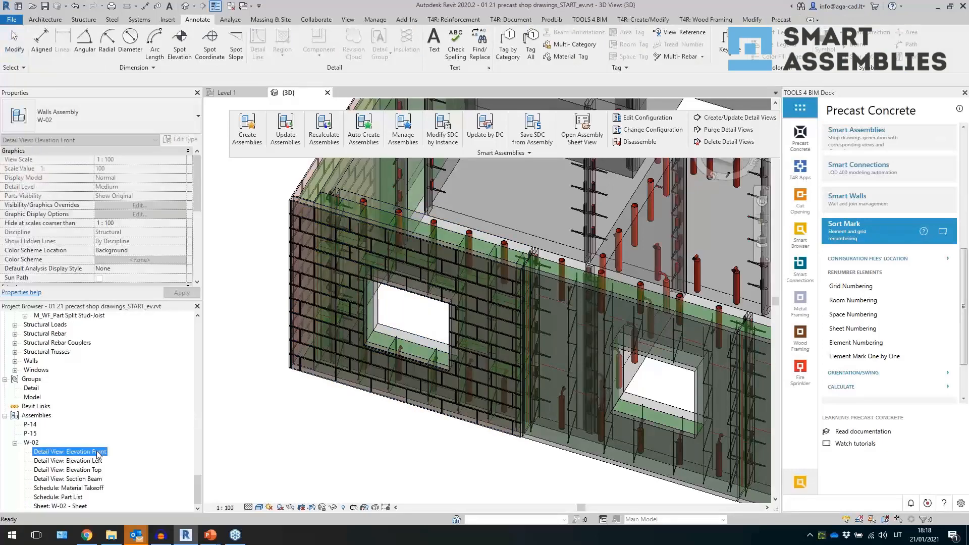
{"action": "double_click", "coordinate": [95, 455]}
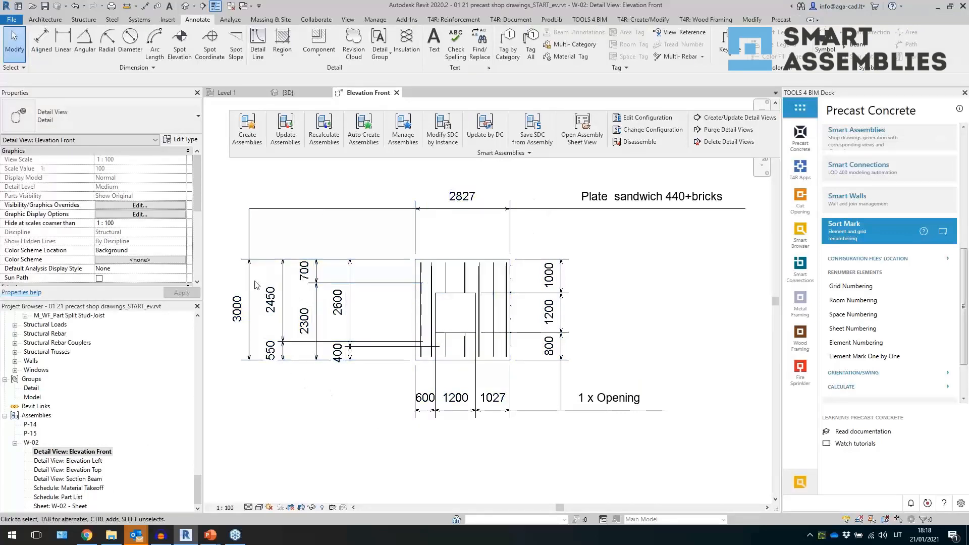
- Examine the dimensions and reinforcement shown in the W-02 Elevation Front detail view
{"action": "left_click", "coordinate": [564, 324]}
{"action": "left_click", "coordinate": [463, 369]}
{"action": "scroll", "coordinate": [365, 352], "scroll_direction": "up", "scroll_amount": 4}
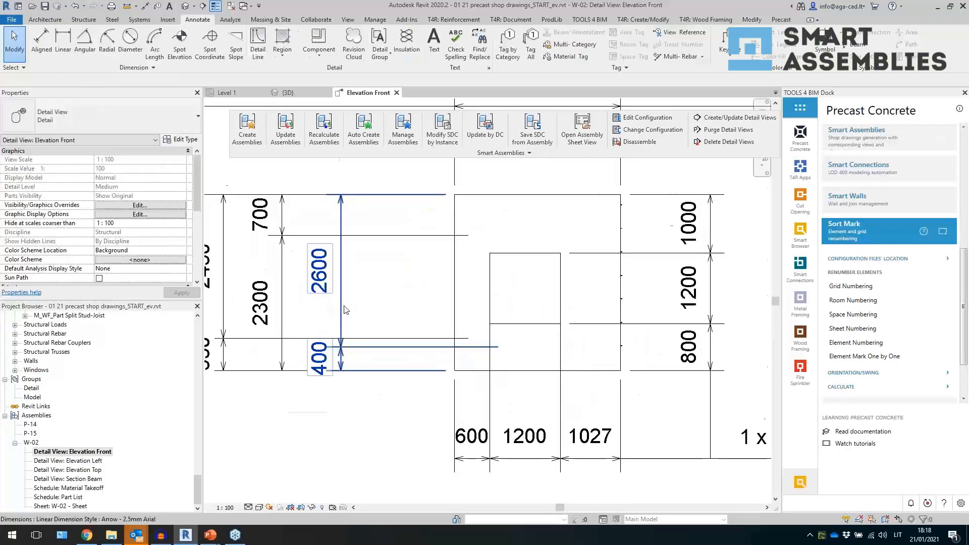
{"action": "scroll", "coordinate": [345, 310], "scroll_direction": "up", "scroll_amount": 2}
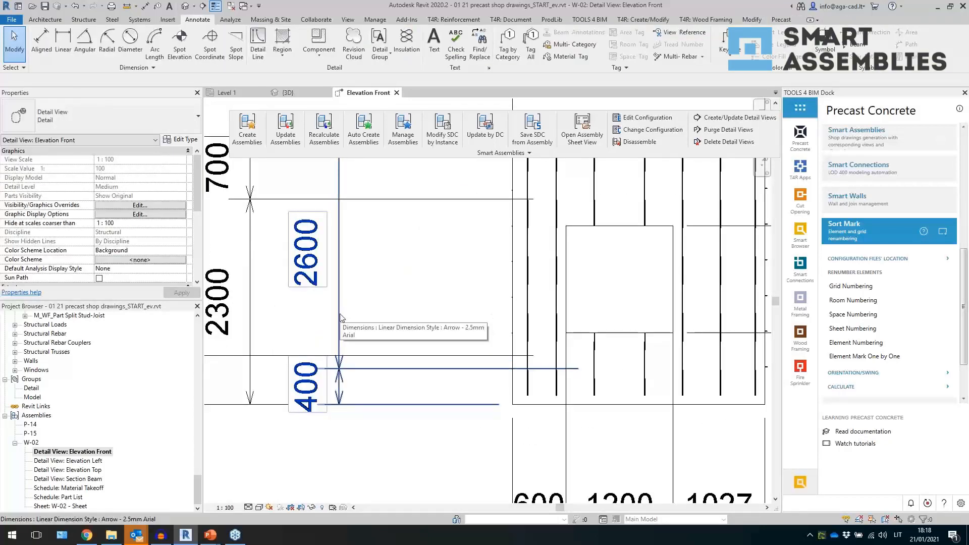
{"action": "scroll", "coordinate": [348, 316], "scroll_direction": "down", "scroll_amount": 2}
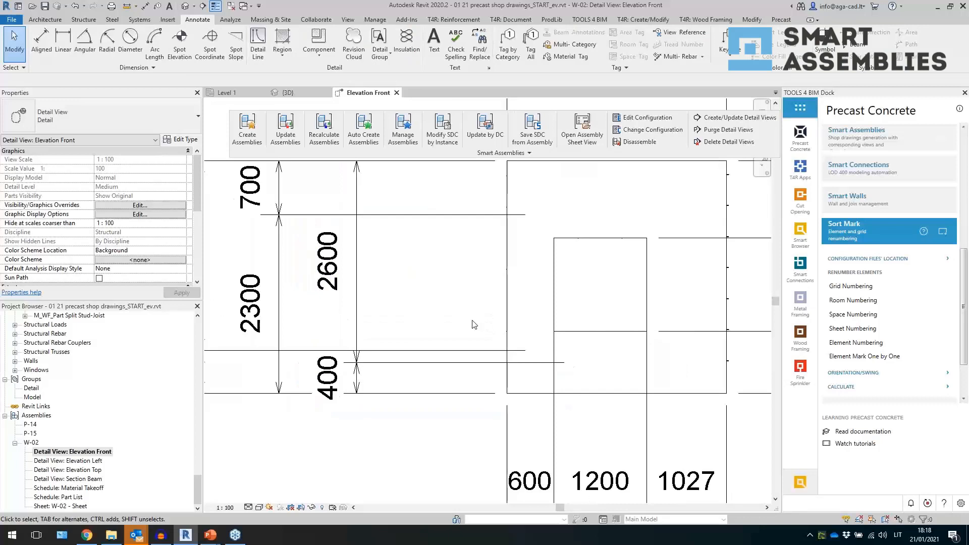
{"action": "left_click", "coordinate": [489, 352]}
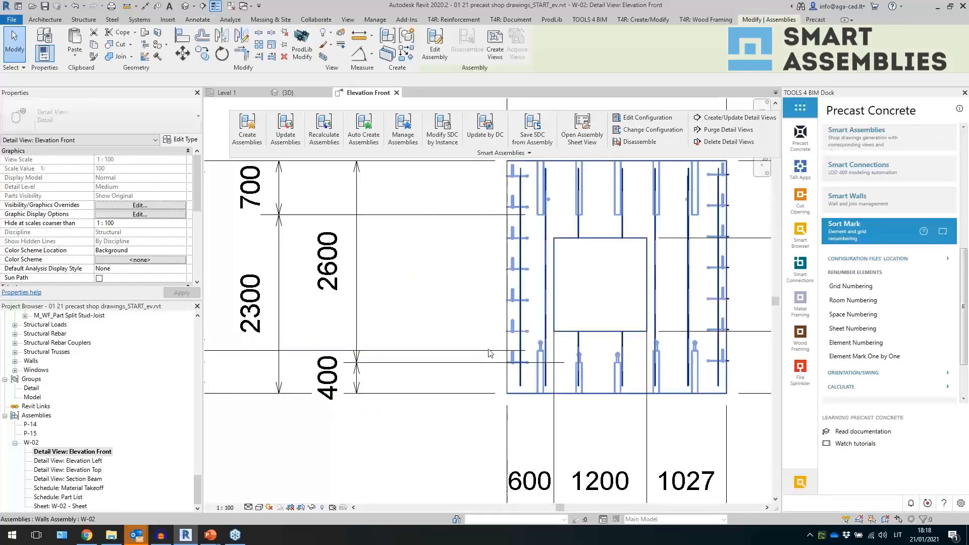
{"action": "left_click", "coordinate": [488, 352]}
{"action": "scroll", "coordinate": [524, 353], "scroll_direction": "up", "scroll_amount": 3}
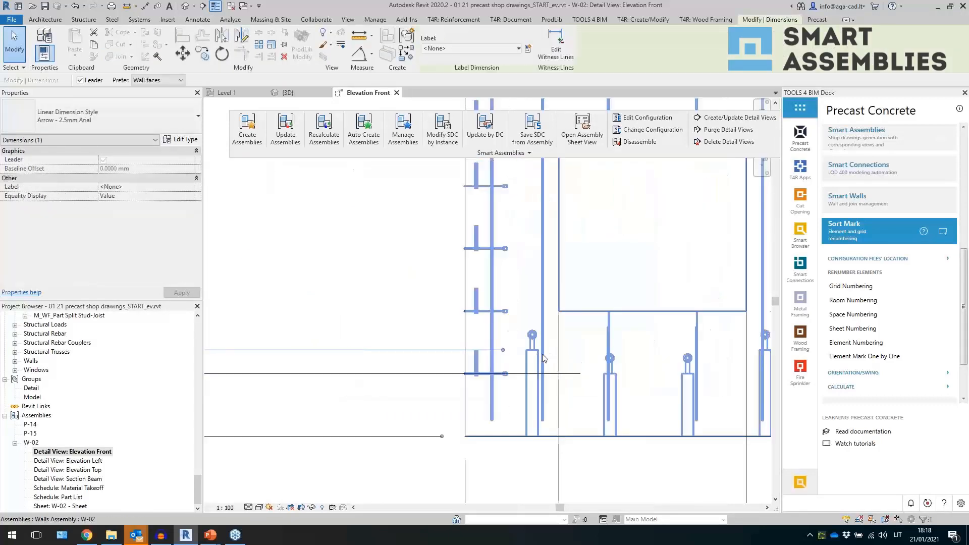
{"action": "scroll", "coordinate": [529, 357], "scroll_direction": "down", "scroll_amount": 3}
{"action": "key", "text": "Escape"}
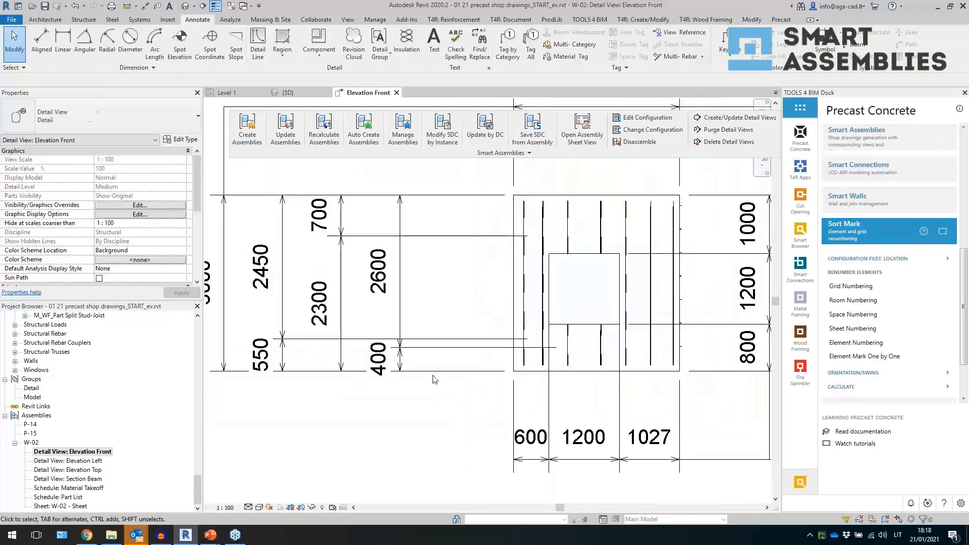
{"action": "scroll", "coordinate": [478, 343], "scroll_direction": "down", "scroll_amount": 2}
{"action": "scroll", "coordinate": [156, 218], "scroll_direction": "down", "scroll_amount": 5}
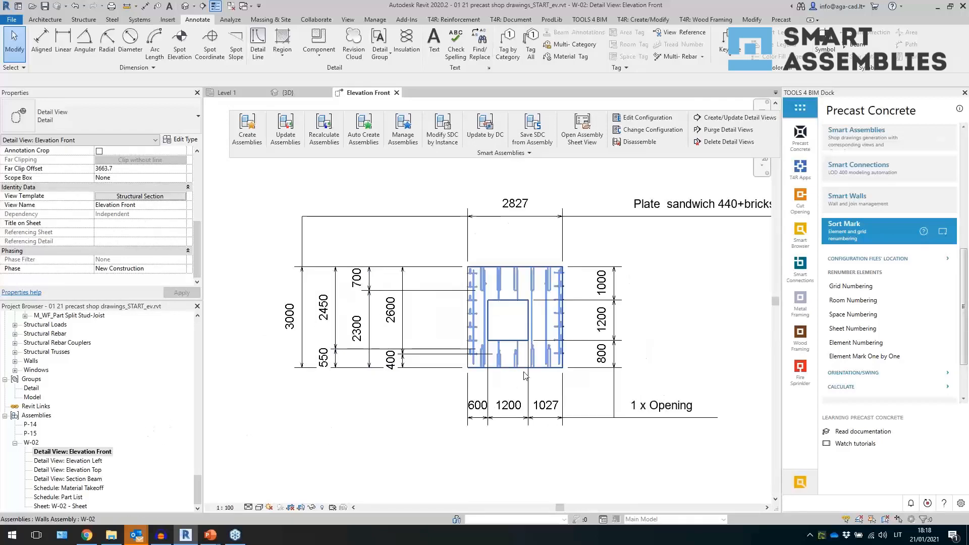
{"action": "scroll", "coordinate": [443, 401], "scroll_direction": "up", "scroll_amount": 1}
{"action": "middle_click_drag", "start_coordinate": [443, 400], "coordinate": [420, 427]}
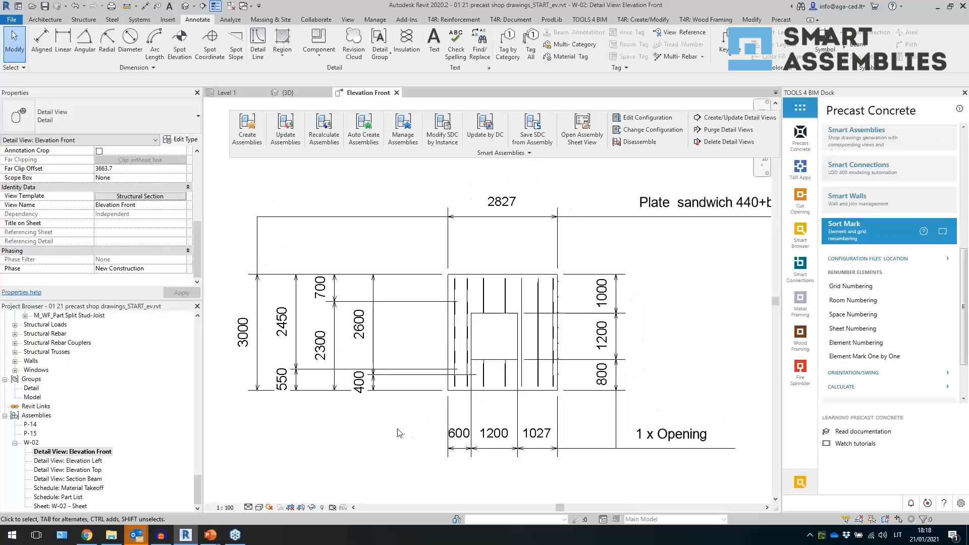
{"action": "scroll", "coordinate": [398, 435], "scroll_direction": "down", "scroll_amount": 1}
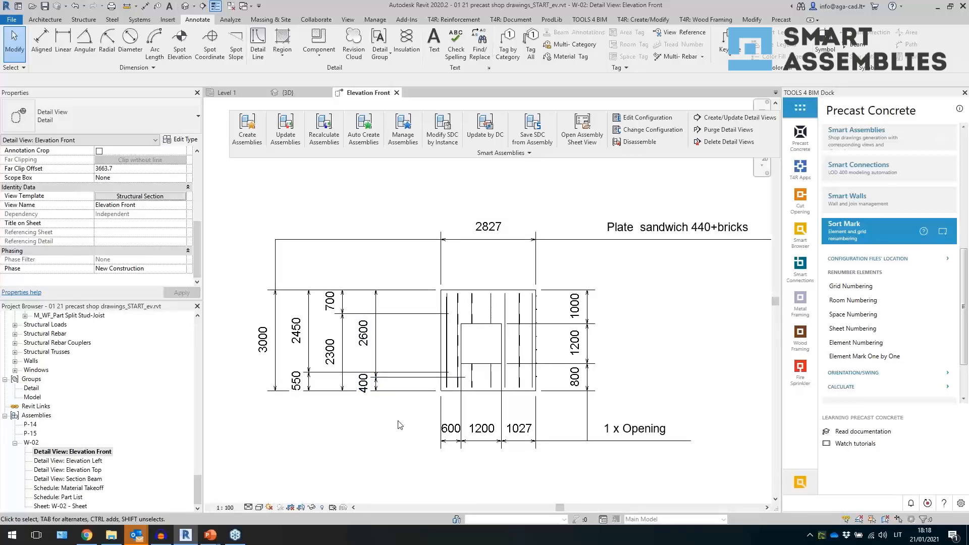
- Open and review the Elevation Left and Elevation Top detail views of the W-02 assembly
{"action": "double_click", "coordinate": [94, 461]}
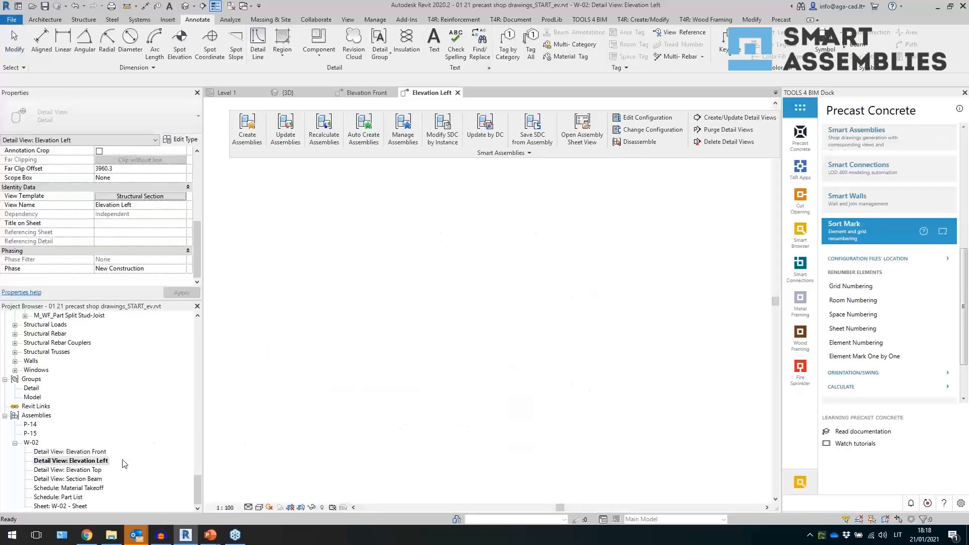
{"action": "double_click", "coordinate": [93, 470]}
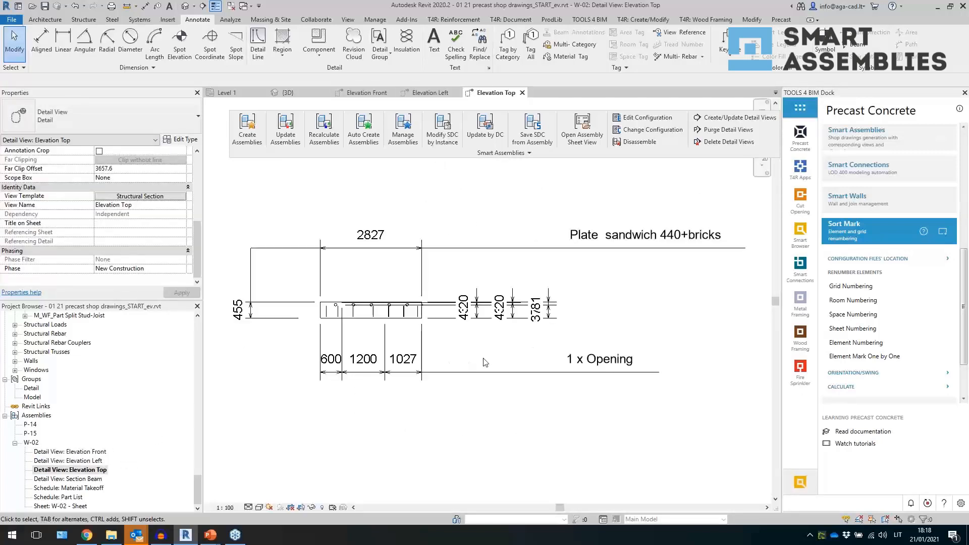
{"action": "left_click", "coordinate": [97, 460]}
{"action": "double_click", "coordinate": [99, 461]}
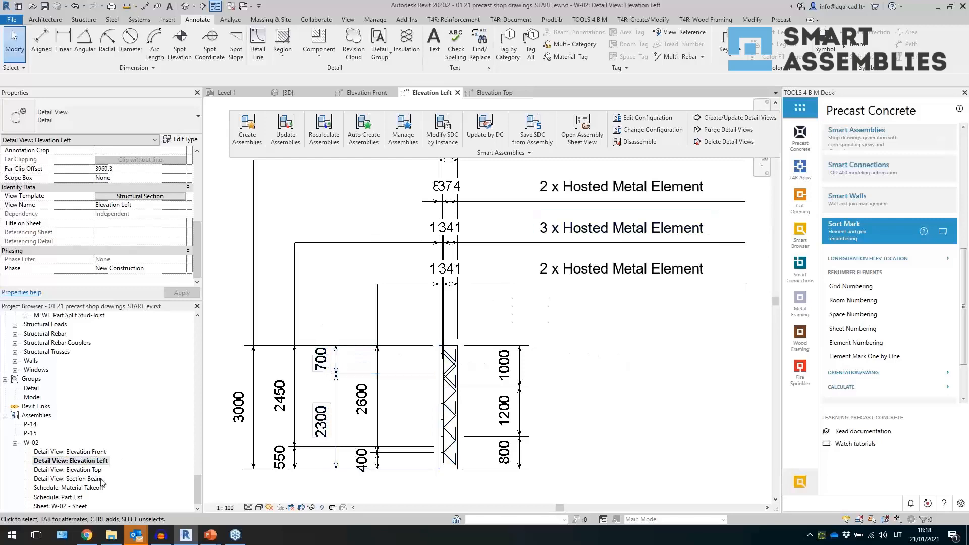
{"action": "left_click", "coordinate": [76, 488]}
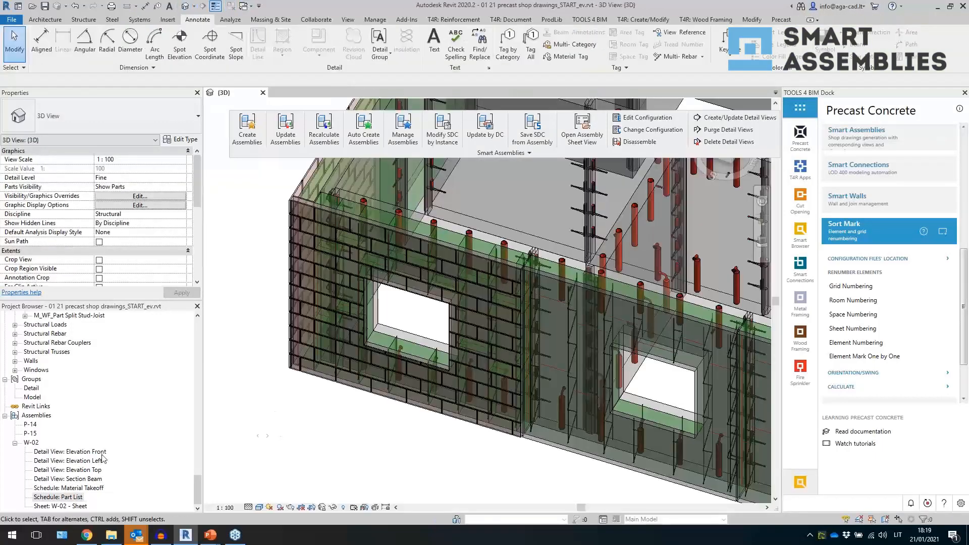
- Reopen the W-02 Elevation Front detail view and duplicate it
{"action": "double_click", "coordinate": [86, 453]}
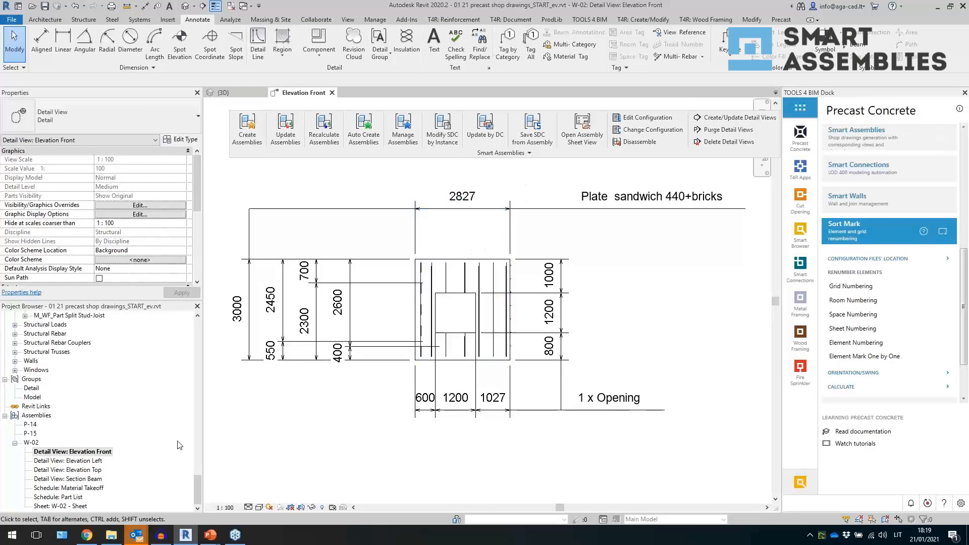
{"action": "right_click", "coordinate": [108, 454]}
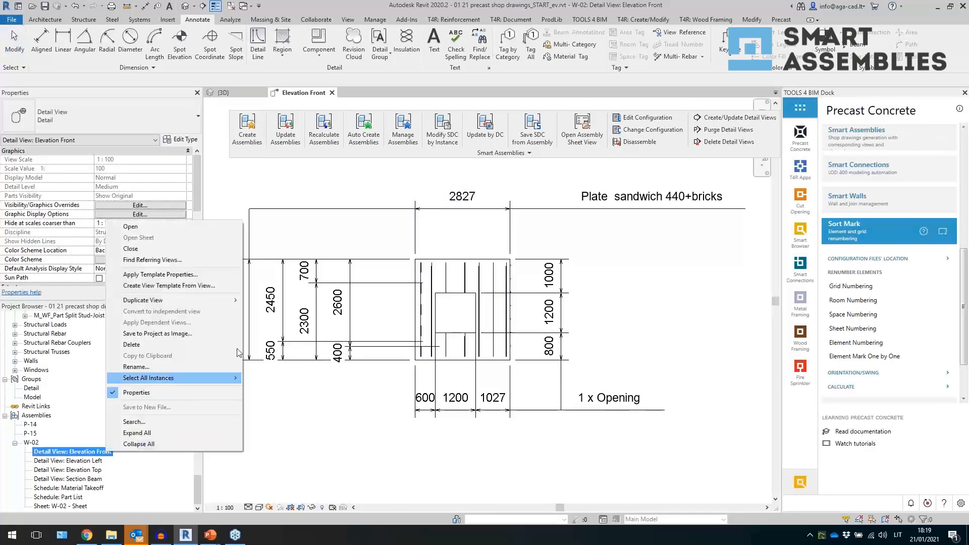
{"action": "left_click", "coordinate": [258, 302]}
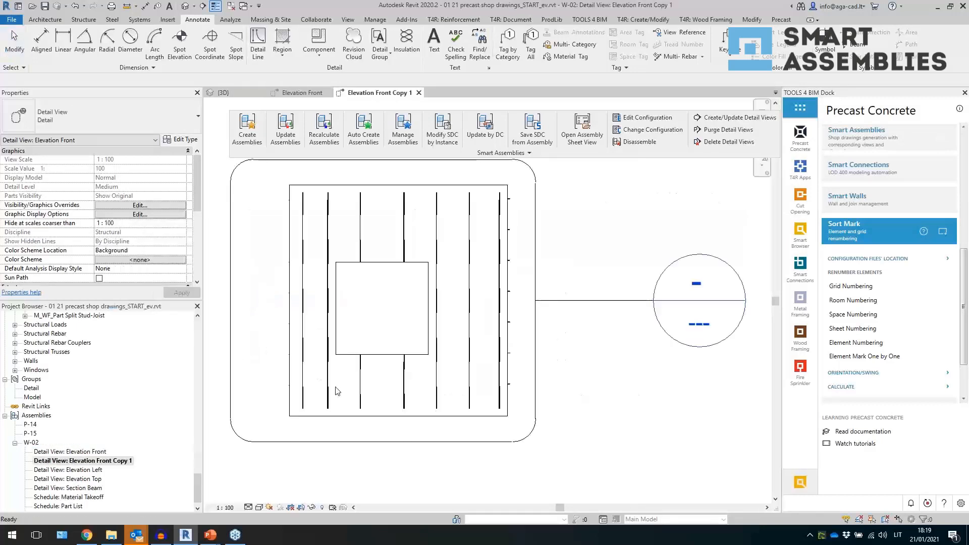
- Temporarily hide the selected view boundary and marker elements in the Elevation Front Copy 1 view
{"action": "scroll", "coordinate": [563, 418], "scroll_direction": "down", "scroll_amount": 2}
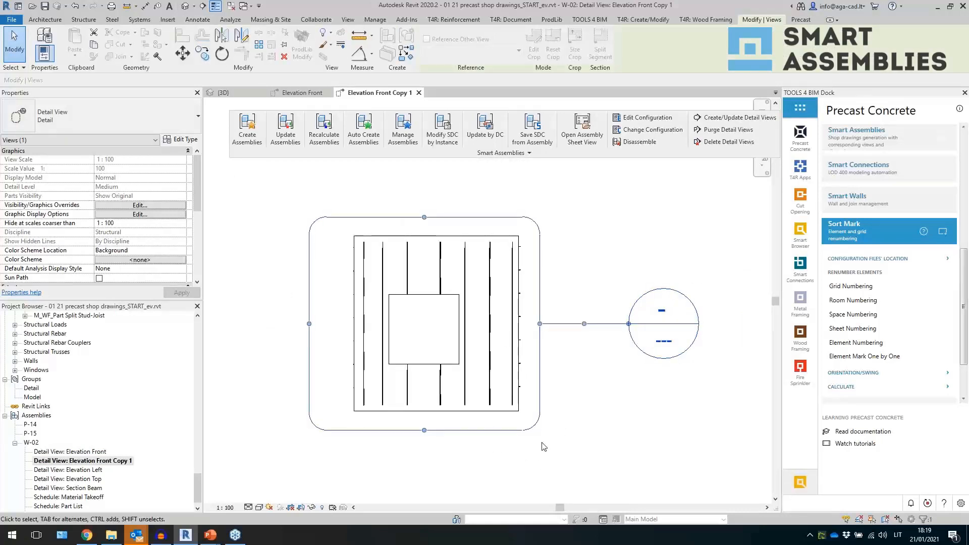
{"action": "key", "text": "h"}
{"action": "key", "text": "h"}
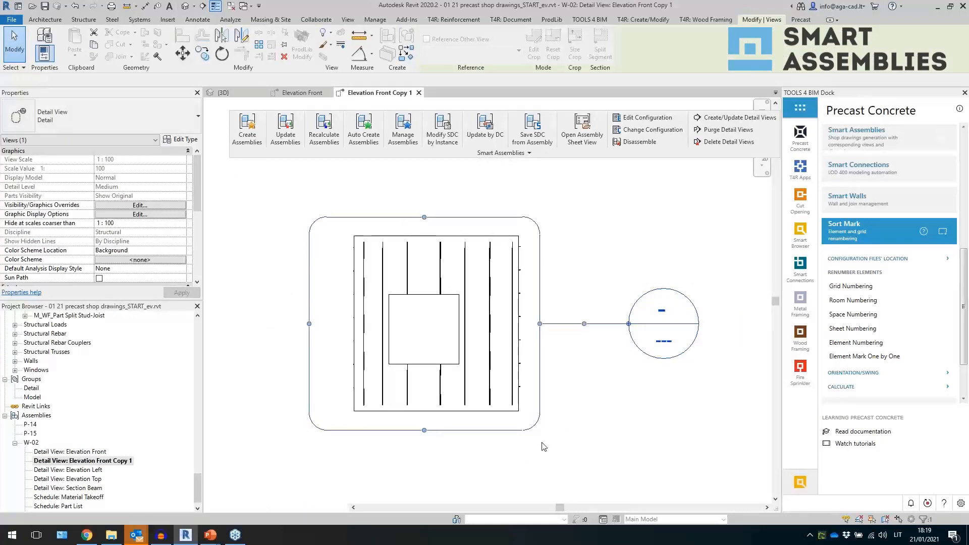
{"action": "left_click", "coordinate": [229, 507]}
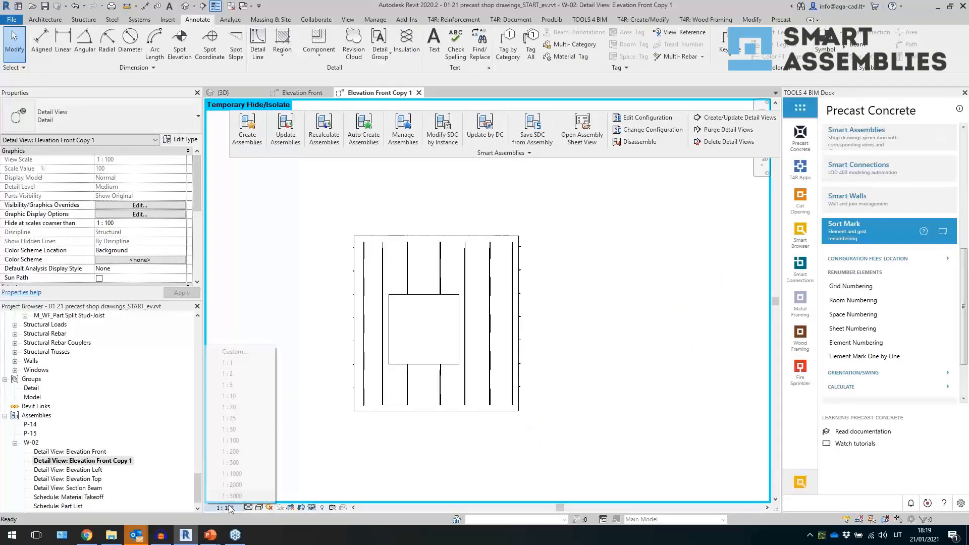
{"action": "left_click", "coordinate": [314, 436]}
- Remove the view template from Elevation Front Copy 1 by assigning <None>
{"action": "scroll", "coordinate": [119, 268], "scroll_direction": "down", "scroll_amount": 5}
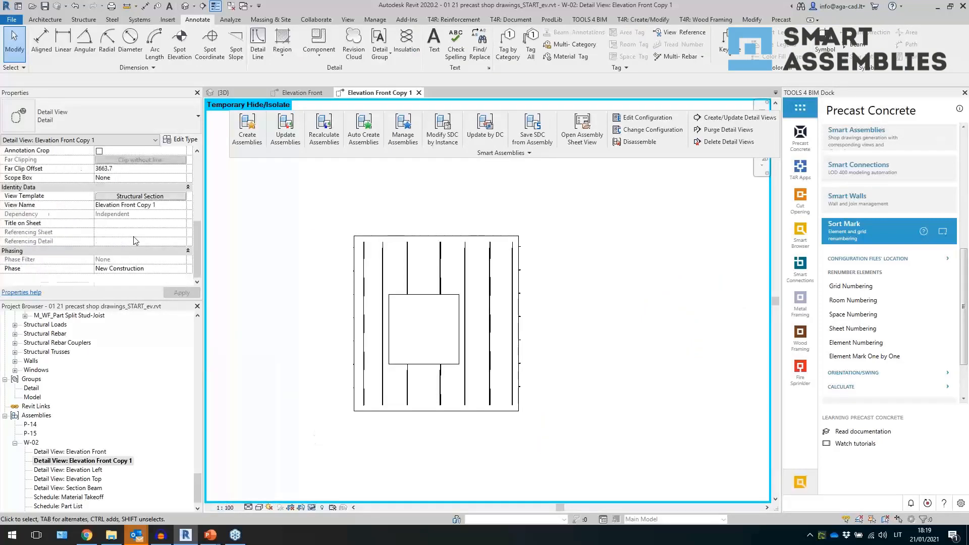
{"action": "left_click", "coordinate": [140, 197]}
{"action": "left_click", "coordinate": [199, 199]}
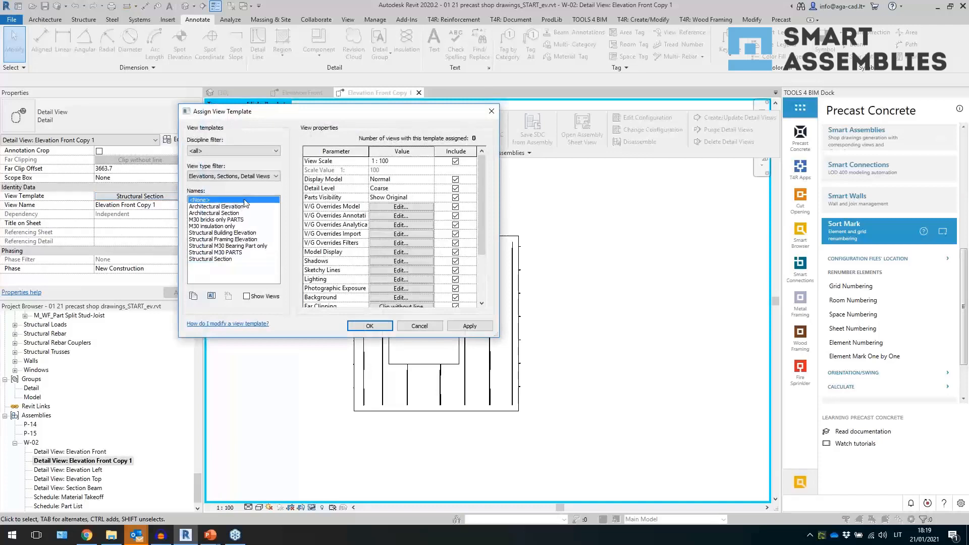
{"action": "left_click", "coordinate": [356, 326]}
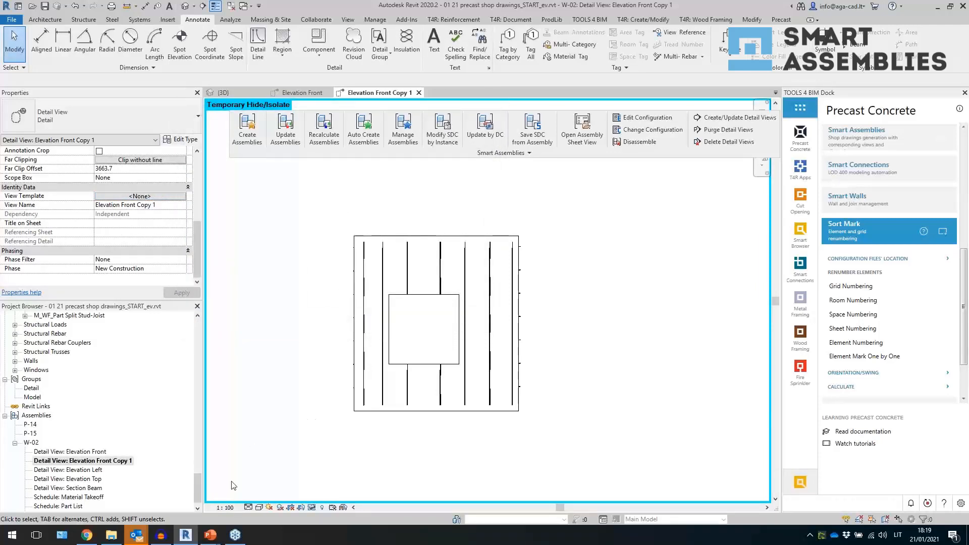
- Set the view scale to a custom ratio of 1:30
{"action": "left_click", "coordinate": [232, 507]}
{"action": "left_click", "coordinate": [235, 352]}
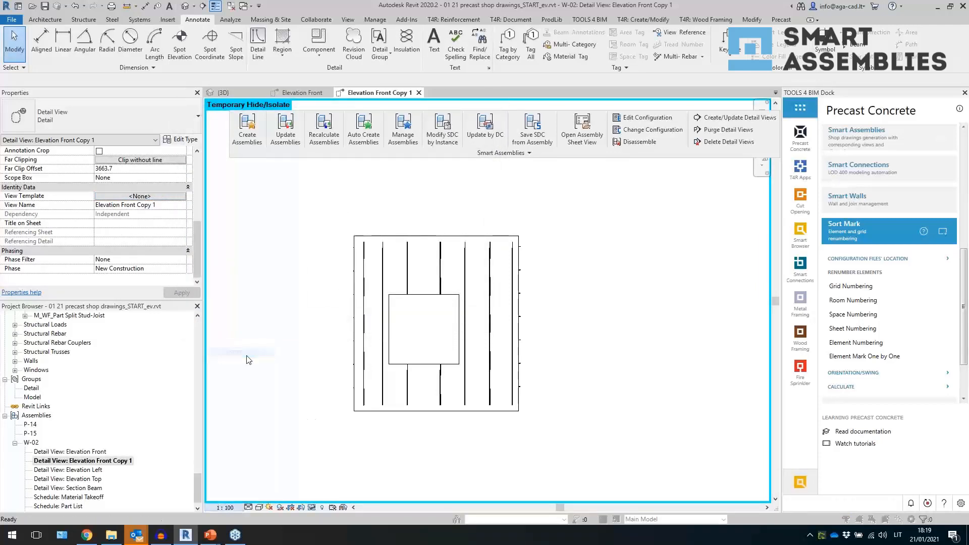
{"action": "left_click_drag", "start_coordinate": [509, 253], "coordinate": [477, 262]}
{"action": "type", "text": "30"}
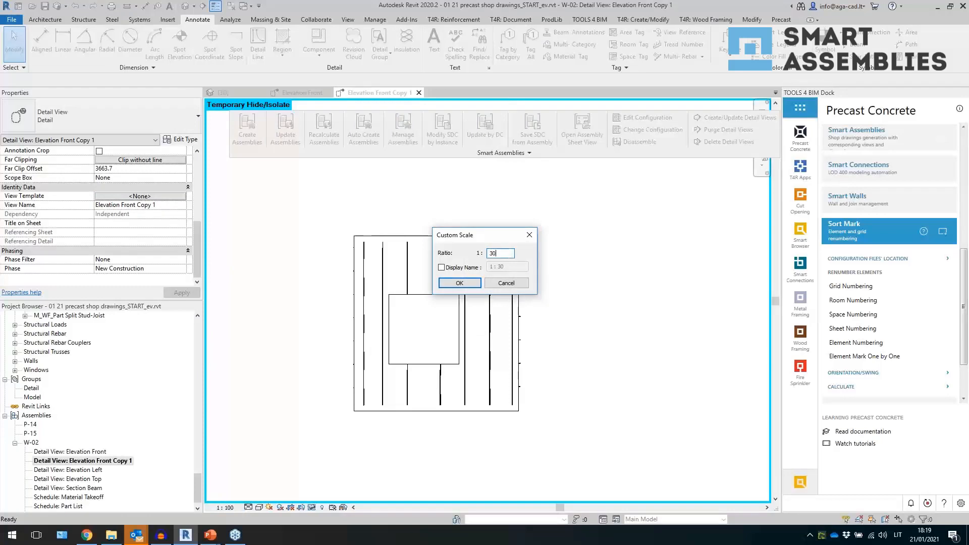
{"action": "key", "text": "Return"}
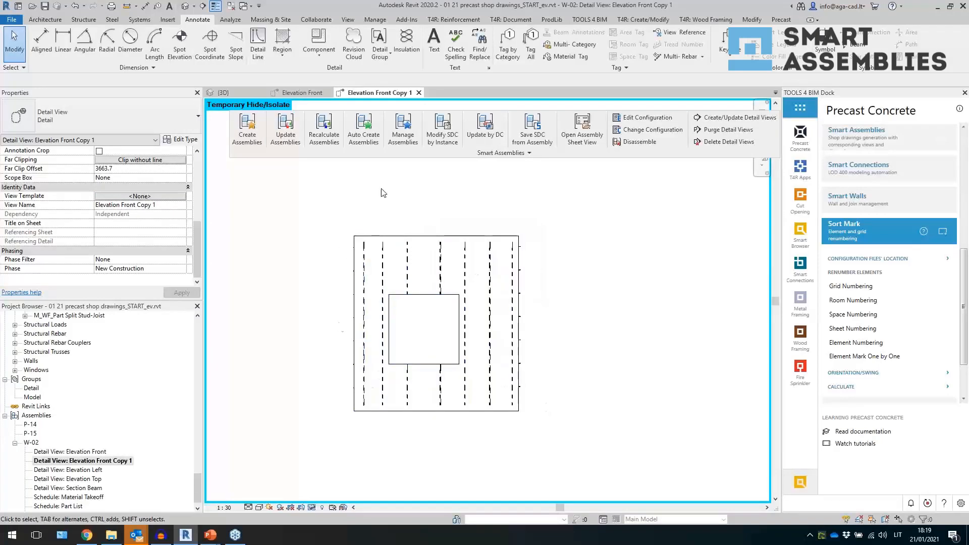
- Set Show Hidden Lines to All in the view properties and apply
{"action": "scroll", "coordinate": [169, 220], "scroll_direction": "up", "scroll_amount": 5}
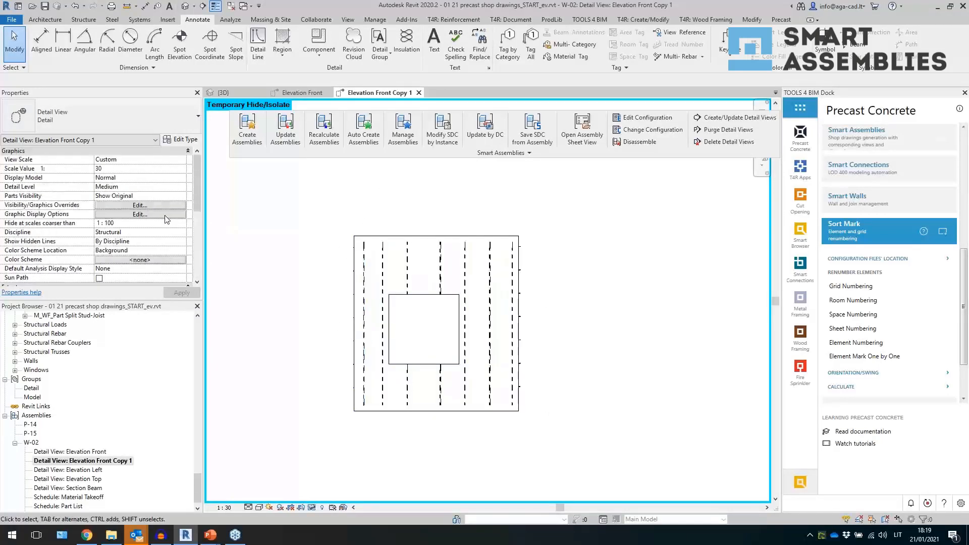
{"action": "left_click", "coordinate": [183, 241]}
{"action": "left_click", "coordinate": [123, 267]}
{"action": "left_click", "coordinate": [171, 293]}
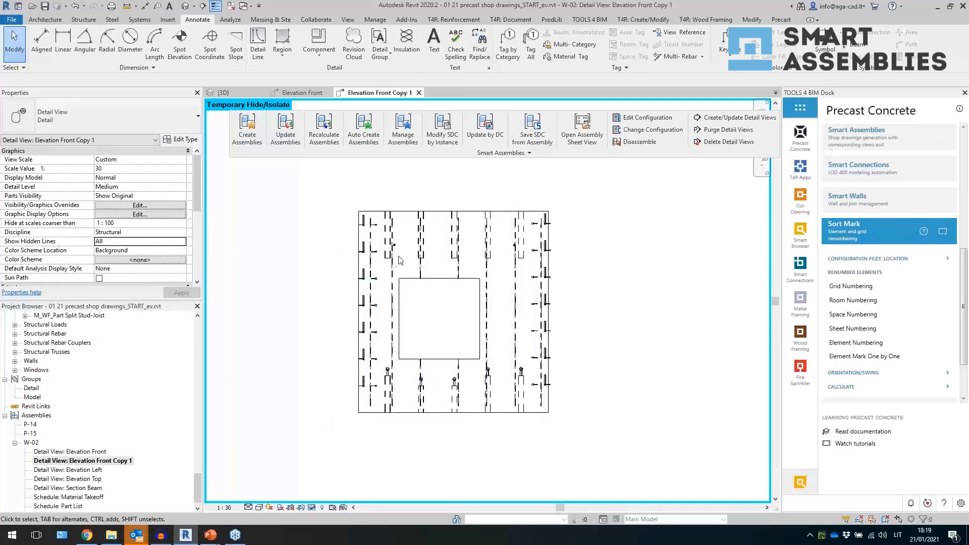
- Set Parts Visibility to Show Parts and apply
{"action": "left_click", "coordinate": [182, 198]}
{"action": "left_click", "coordinate": [116, 205]}
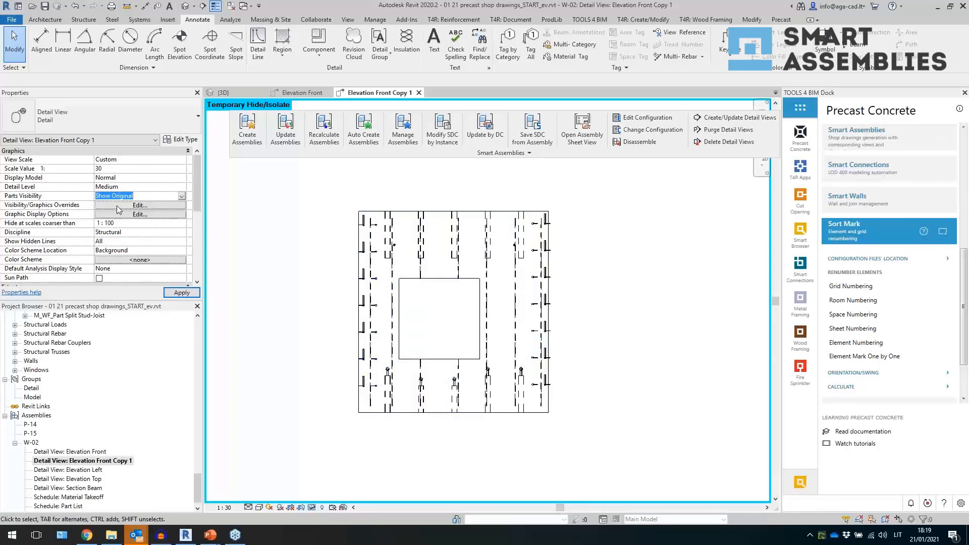
{"action": "left_click", "coordinate": [174, 291]}
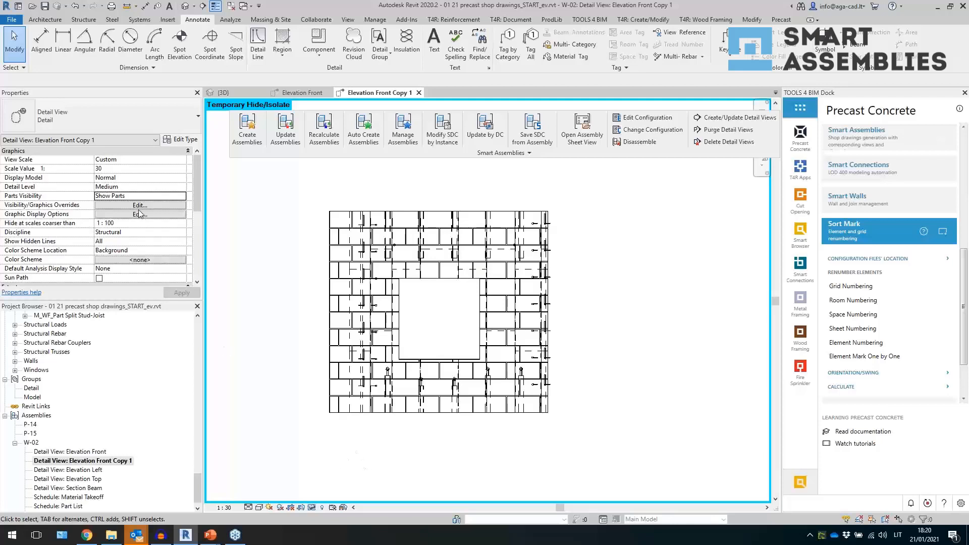
- Create a view template named ww_M30_bearing layer from the Elevation Front Copy 1 view
{"action": "scroll", "coordinate": [144, 214], "scroll_direction": "down", "scroll_amount": 5}
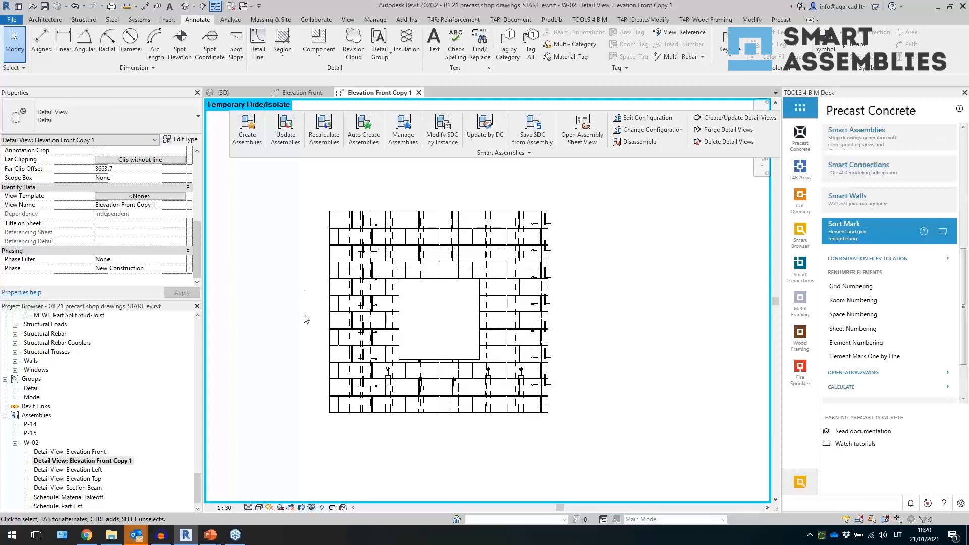
{"action": "right_click", "coordinate": [110, 461]}
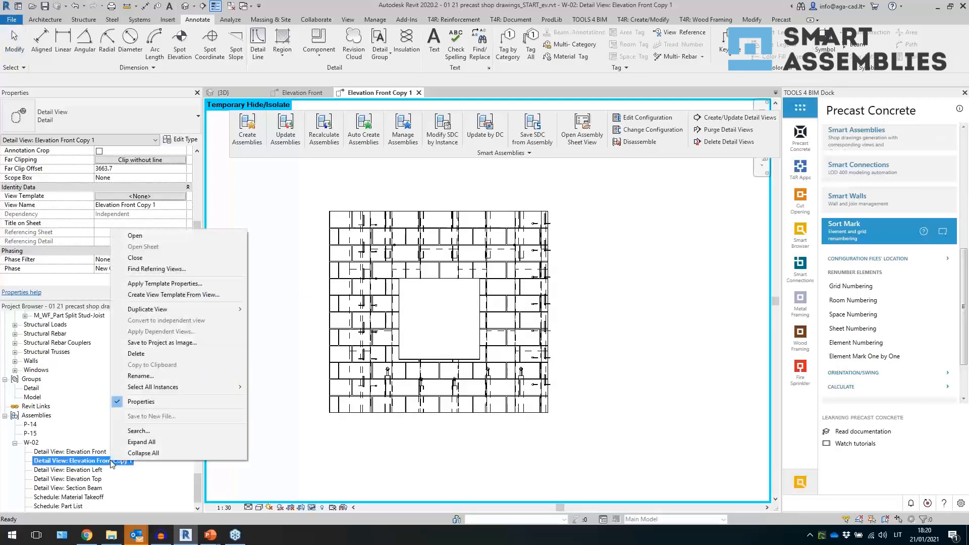
{"action": "left_click", "coordinate": [195, 296]}
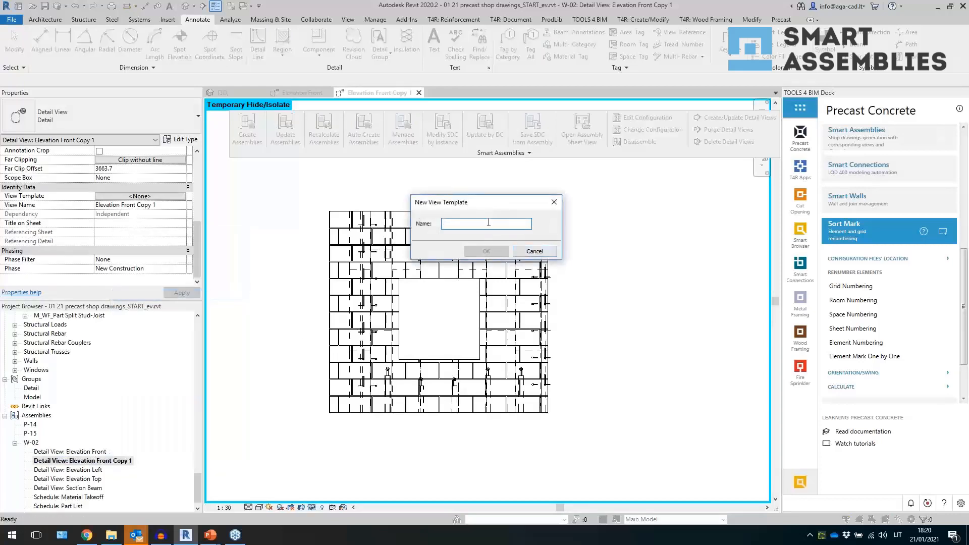
{"action": "type", "text": "ww_M30_bearing layer"}
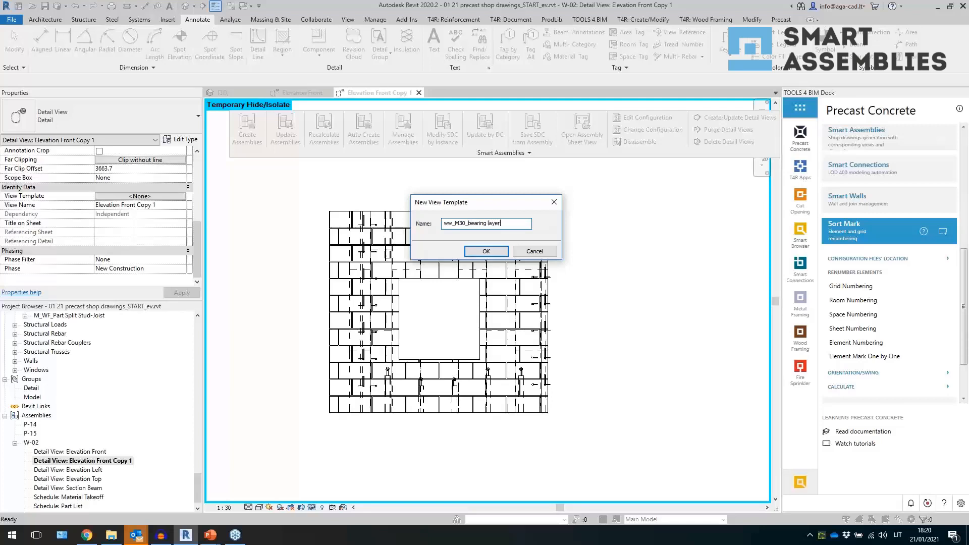
{"action": "key", "text": "Return"}
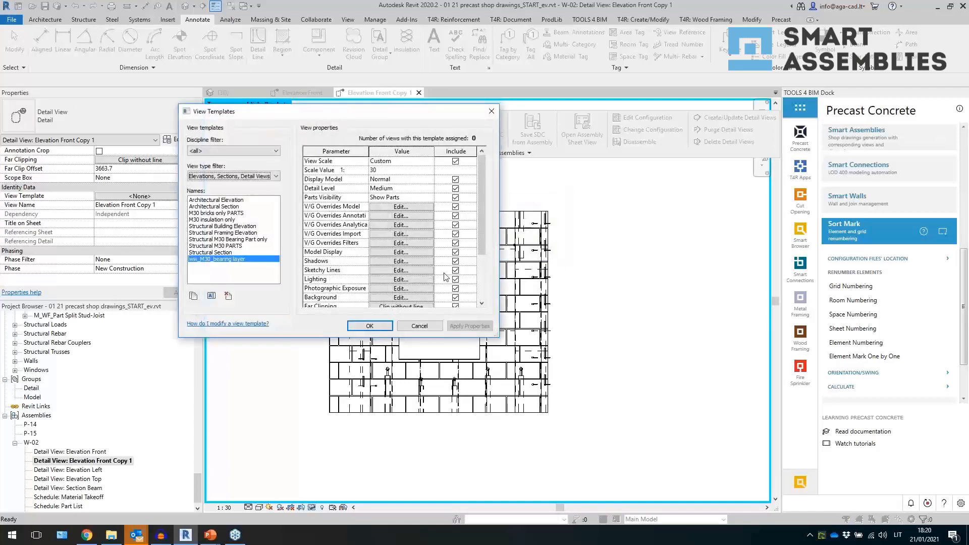
- In the template's filter overrides, create a new rule-based filter named ww_only Bearing Parts
{"action": "left_click", "coordinate": [391, 243]}
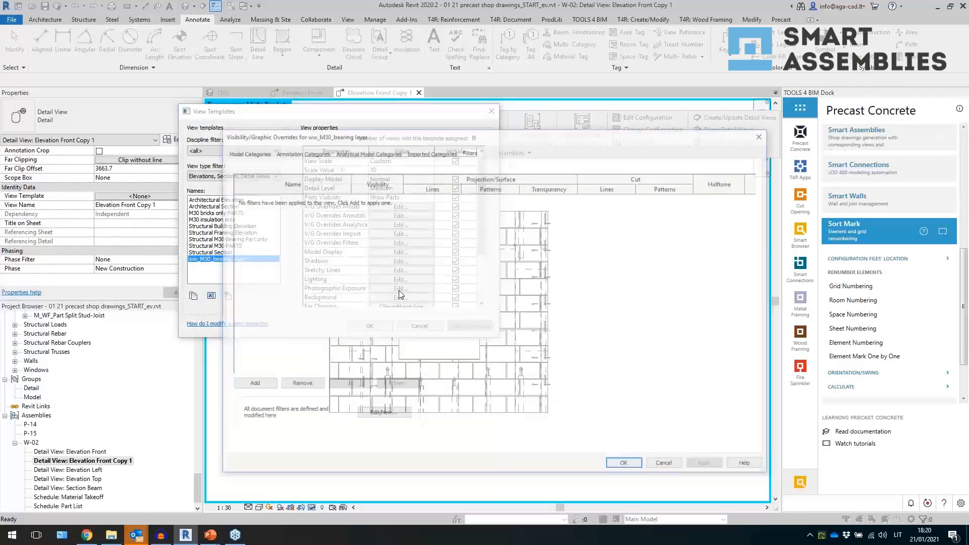
{"action": "left_click", "coordinate": [264, 386]}
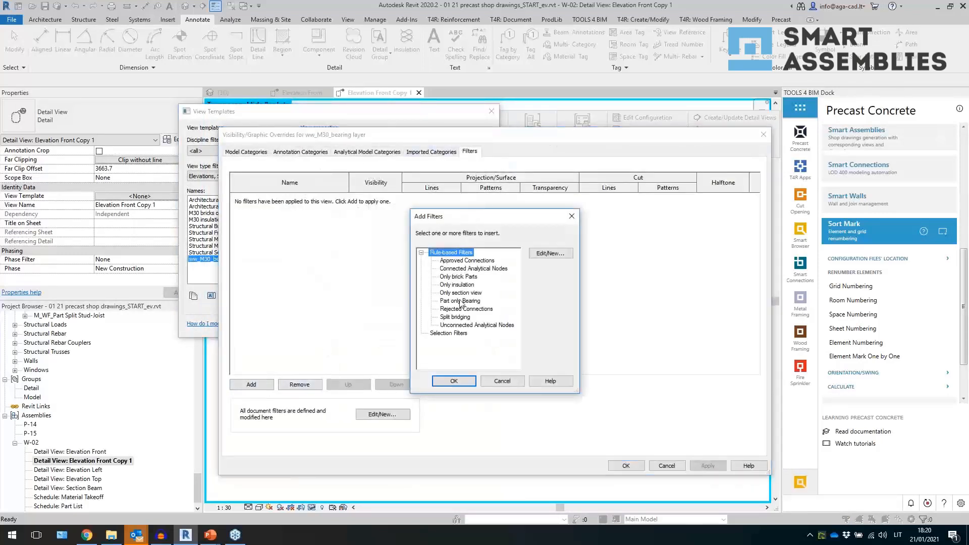
{"action": "left_click", "coordinate": [546, 254]}
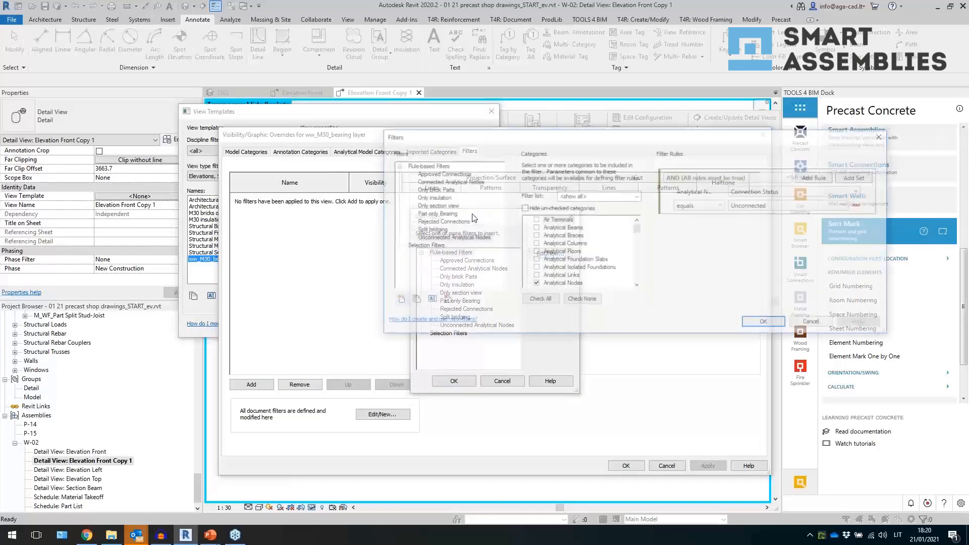
{"action": "left_click", "coordinate": [397, 300]}
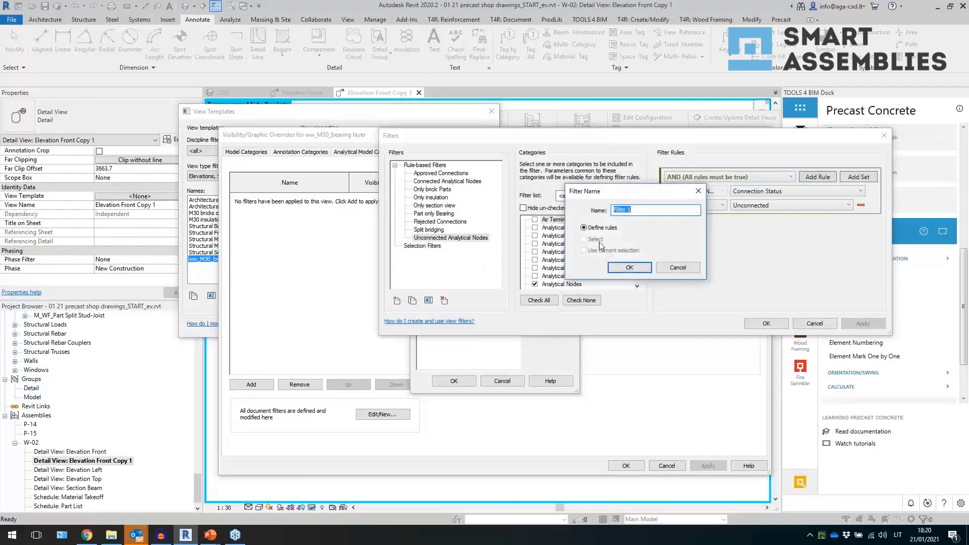
{"action": "type", "text": "Pa"}
{"action": "key", "text": "BackSpace"}
{"action": "key", "text": "BackSpace"}
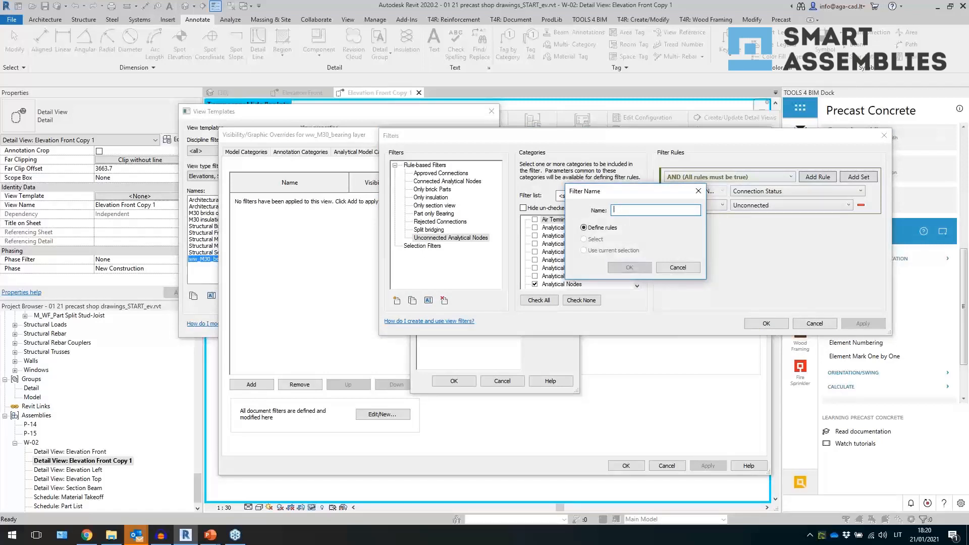
{"action": "type", "text": "only Bearing Parts"}
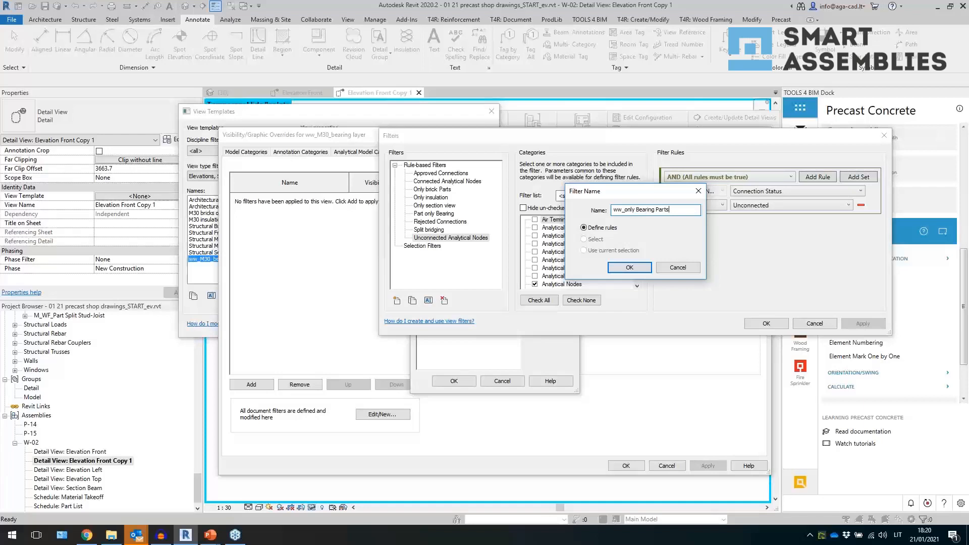
{"action": "key", "text": "Return"}
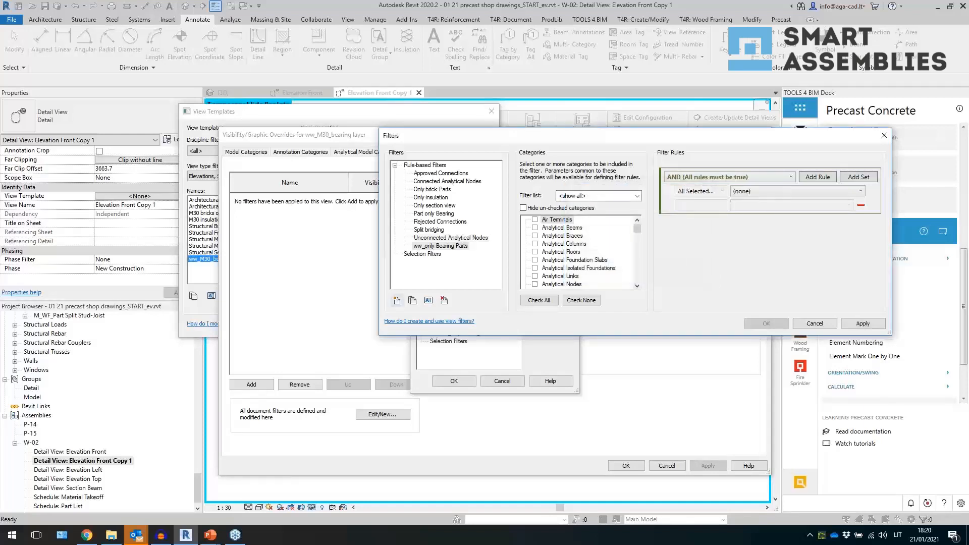
- Restrict the ww_only Bearing Parts filter to the Parts category and base its rule on Thickness
{"action": "left_click", "coordinate": [574, 252]}
{"action": "scroll", "coordinate": [574, 259], "scroll_direction": "down", "scroll_amount": 20}
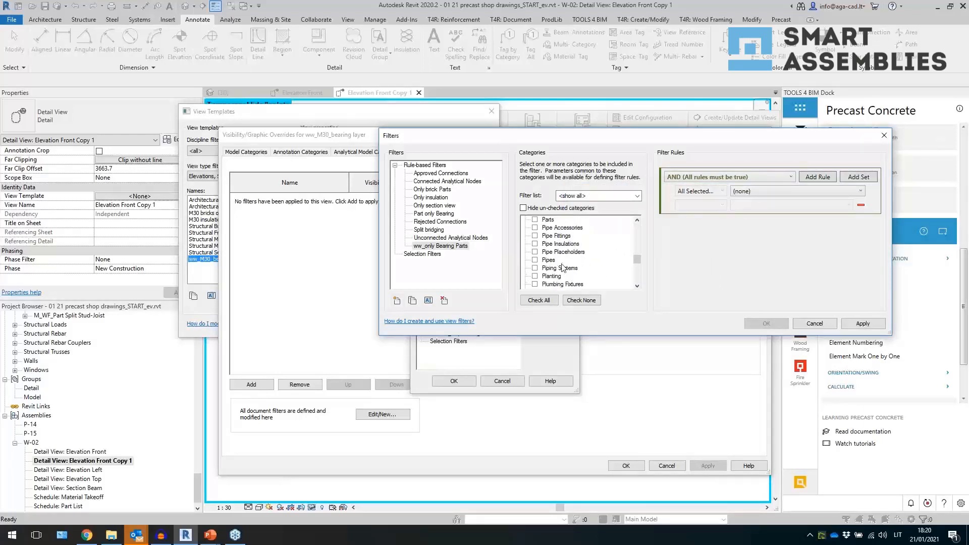
{"action": "left_click", "coordinate": [536, 220]}
{"action": "left_click", "coordinate": [764, 191]}
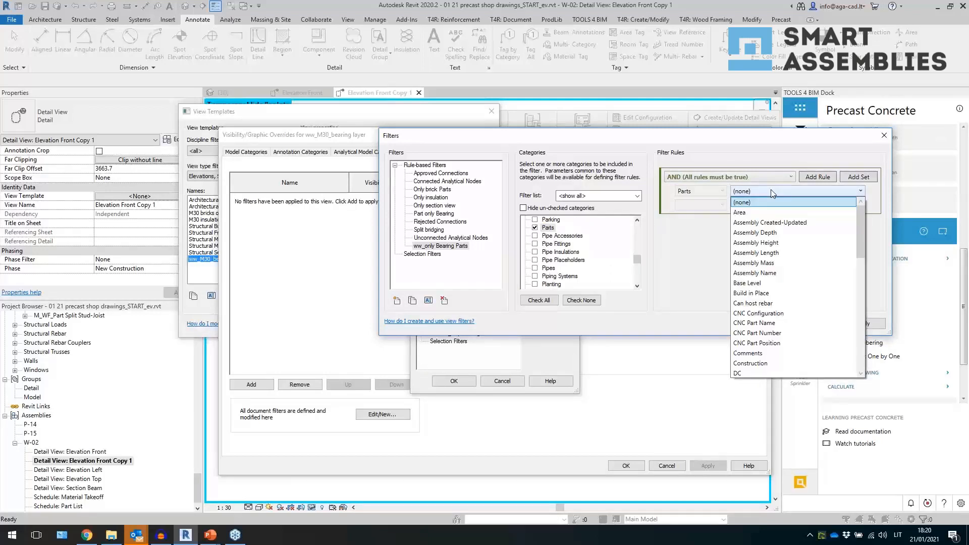
{"action": "left_click_drag", "start_coordinate": [860, 237], "coordinate": [857, 356]}
{"action": "left_click", "coordinate": [797, 357]}
- Set the filter rule to Thickness does not equal 150.0 and confirm the filter
{"action": "left_click", "coordinate": [717, 205]}
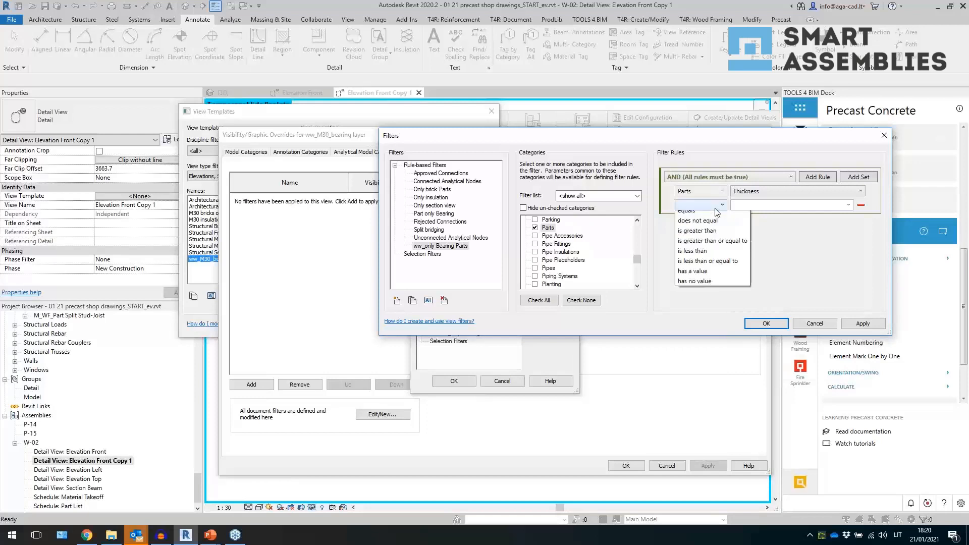
{"action": "left_click", "coordinate": [697, 220]}
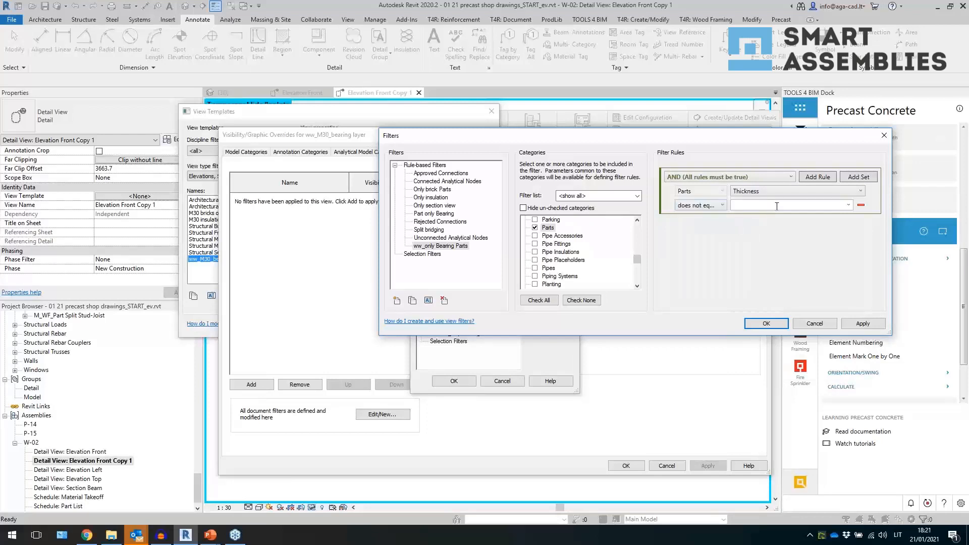
{"action": "left_click", "coordinate": [776, 205]}
{"action": "left_click", "coordinate": [849, 205]}
{"action": "left_click", "coordinate": [768, 287]}
{"action": "left_click", "coordinate": [777, 324]}
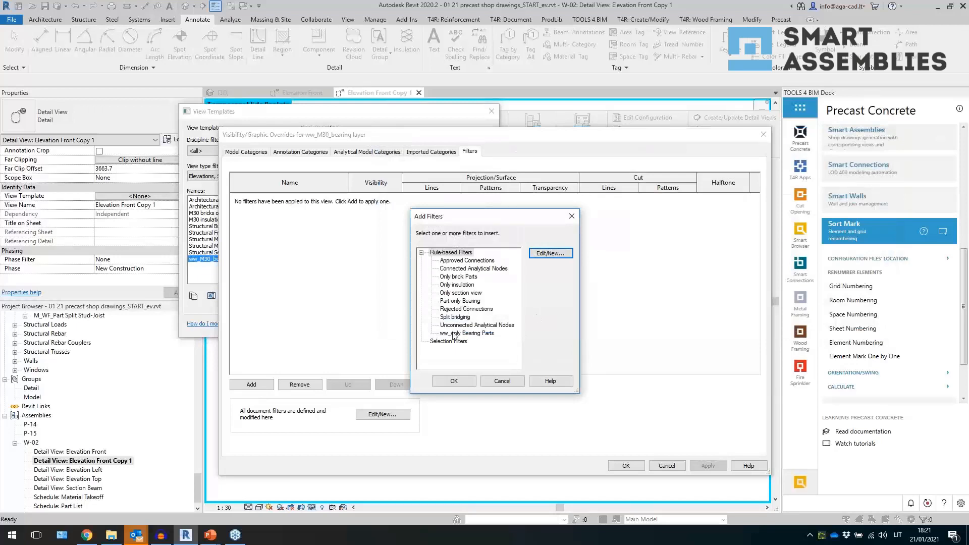
- Add the ww_only Bearing Parts filter to the template with visibility turned off, and close the template dialogs
{"action": "double_click", "coordinate": [456, 334]}
{"action": "left_click", "coordinate": [374, 197]}
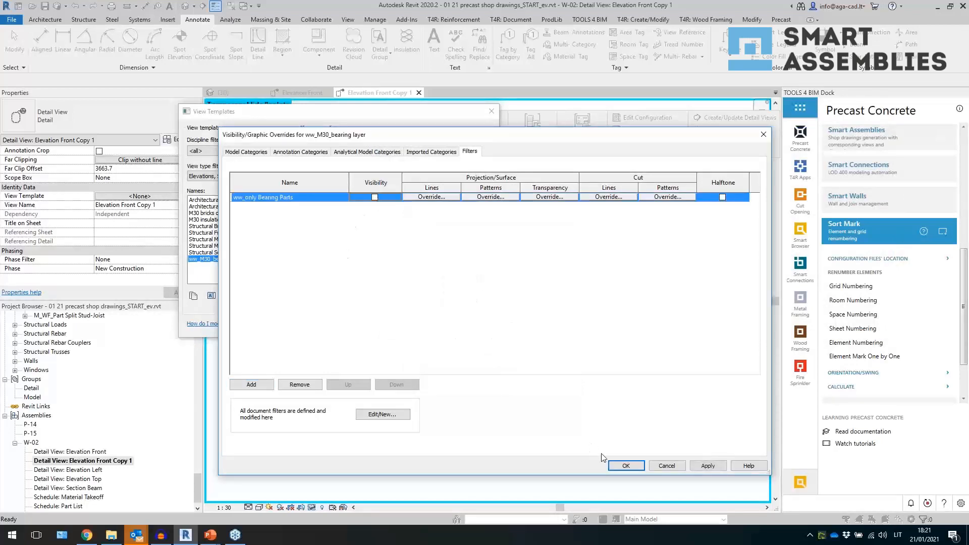
{"action": "left_click", "coordinate": [626, 465]}
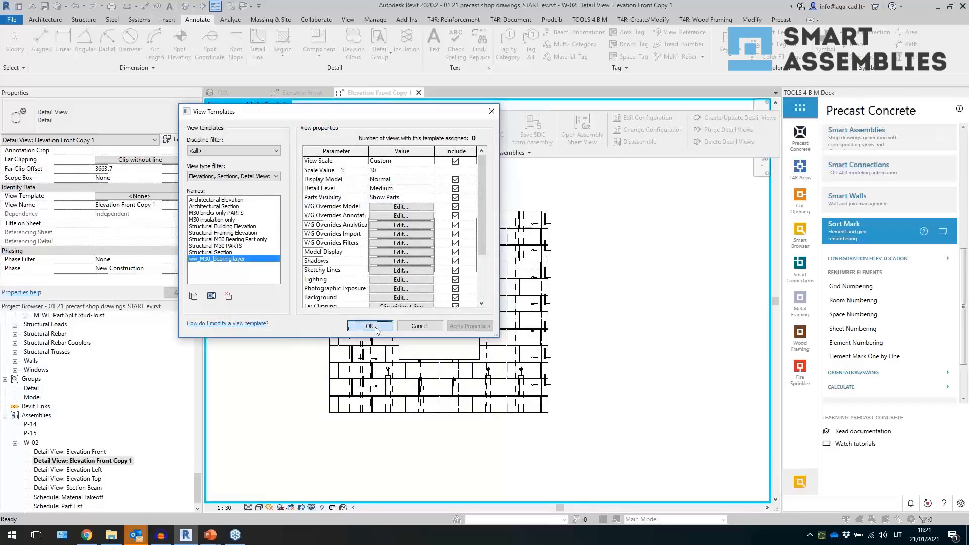
{"action": "left_click", "coordinate": [375, 326]}
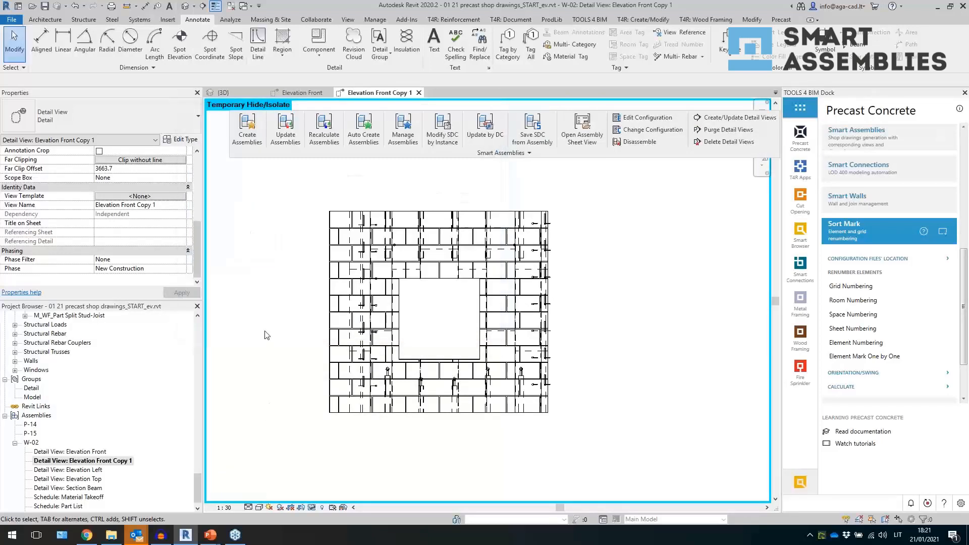
- Assign the ww_M30_bearing layer view template to Elevation Front Copy 1
{"action": "left_click", "coordinate": [174, 196]}
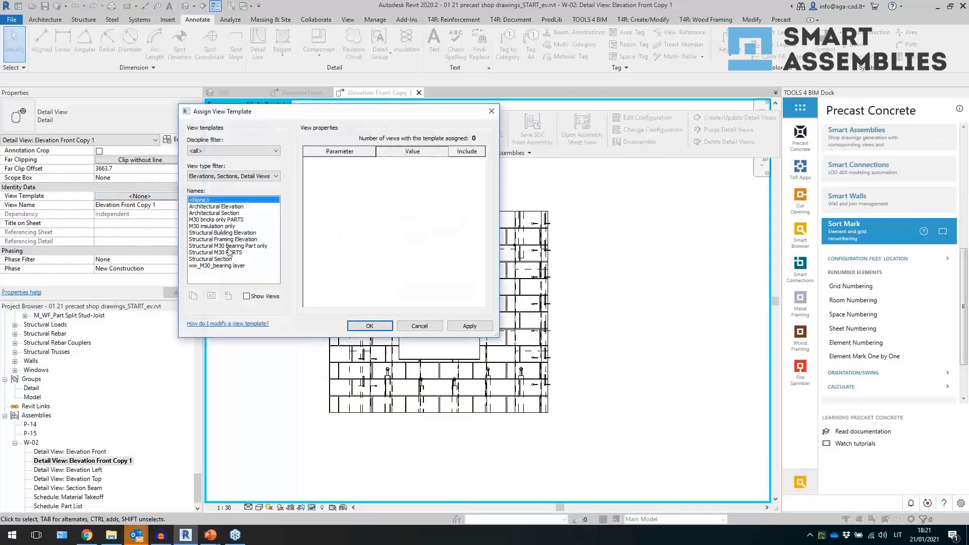
{"action": "left_click", "coordinate": [220, 263]}
{"action": "left_click", "coordinate": [368, 324]}
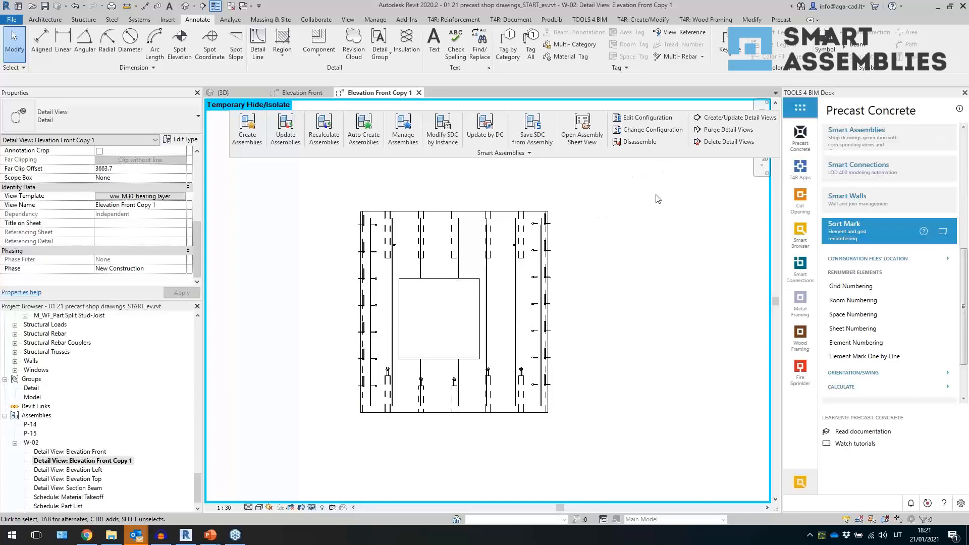
- Duplicate the ww_M30_bearing layer template as a new template named ww_M30 insulation Parts
{"action": "left_click", "coordinate": [172, 196]}
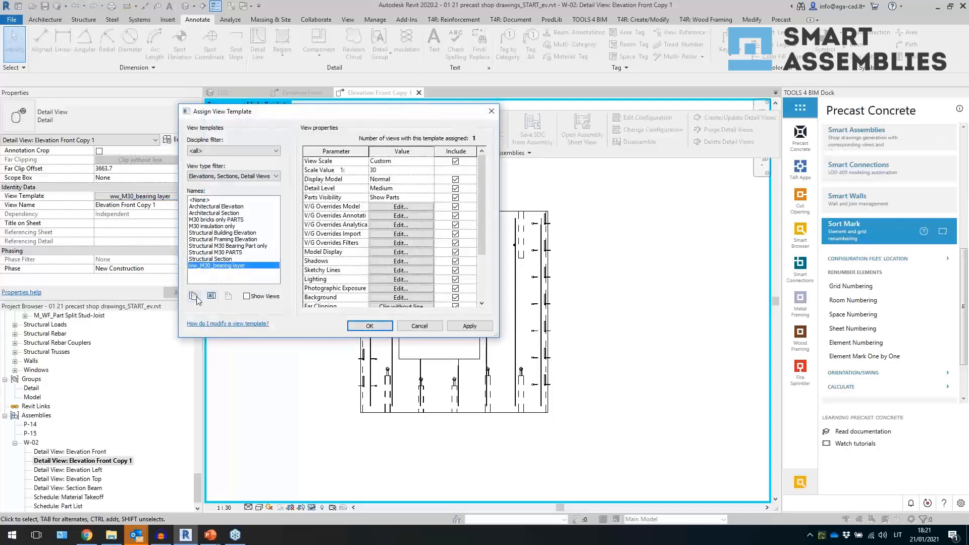
{"action": "left_click", "coordinate": [193, 297]}
{"action": "type", "text": "w"}
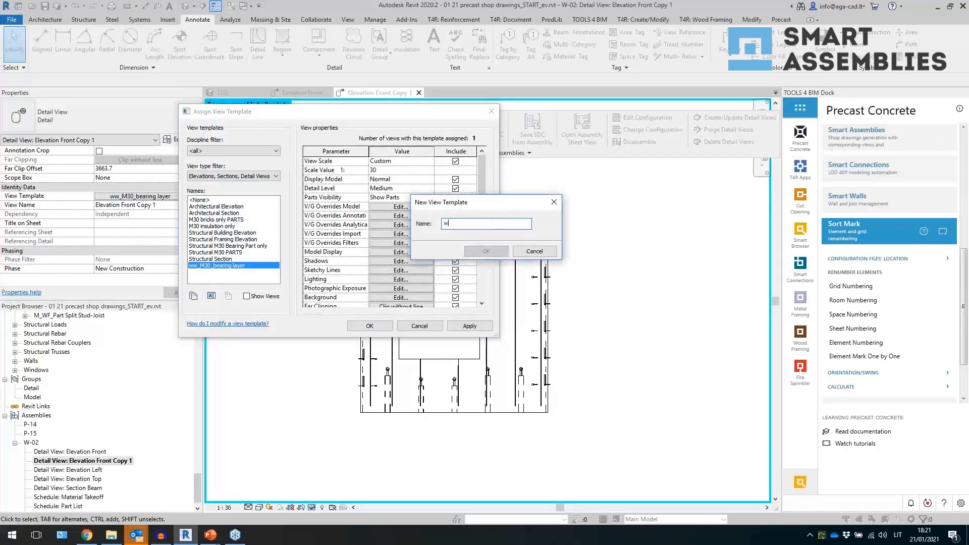
{"action": "type", "text": "w_M30 insulation"}
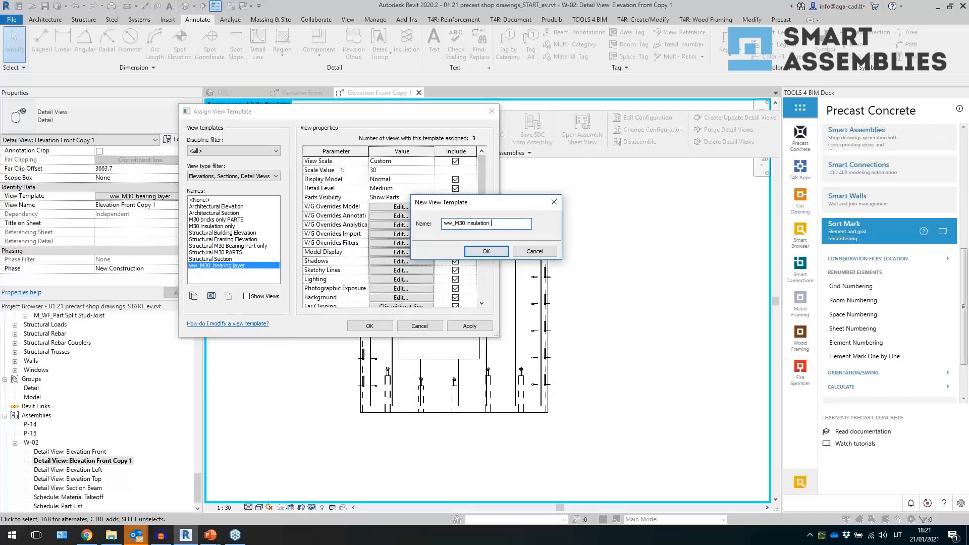
{"action": "type", "text": " Parts"}
{"action": "key", "text": "Return"}
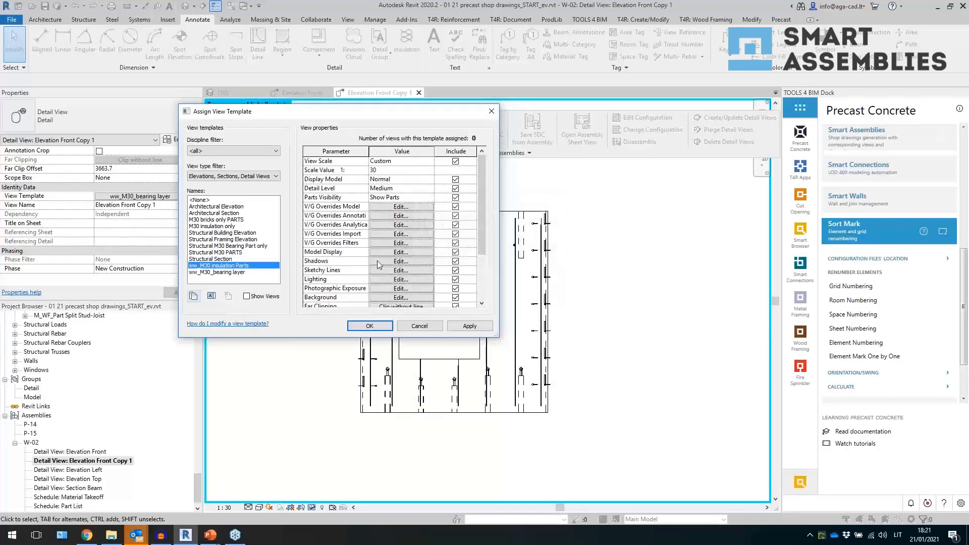
- Duplicate the ww_only Bearing Parts filter and rename the copy ww_only Insulation Parts
{"action": "left_click", "coordinate": [420, 242]}
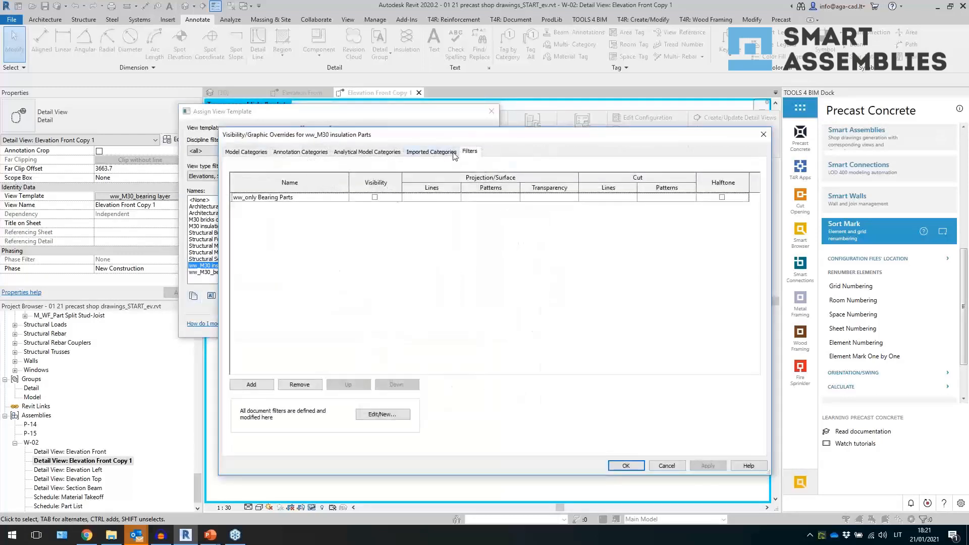
{"action": "left_click", "coordinate": [261, 386]}
{"action": "left_click", "coordinate": [536, 255]}
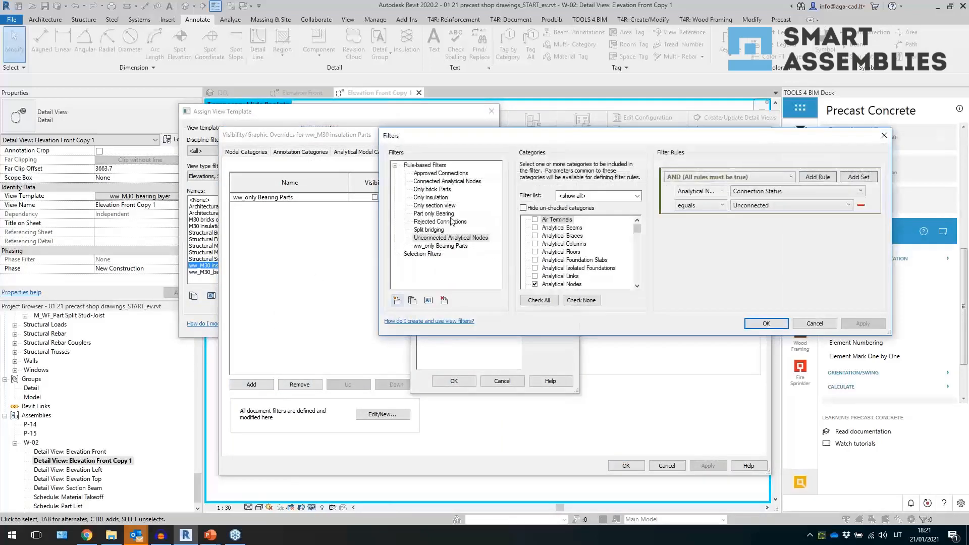
{"action": "left_click", "coordinate": [439, 246]}
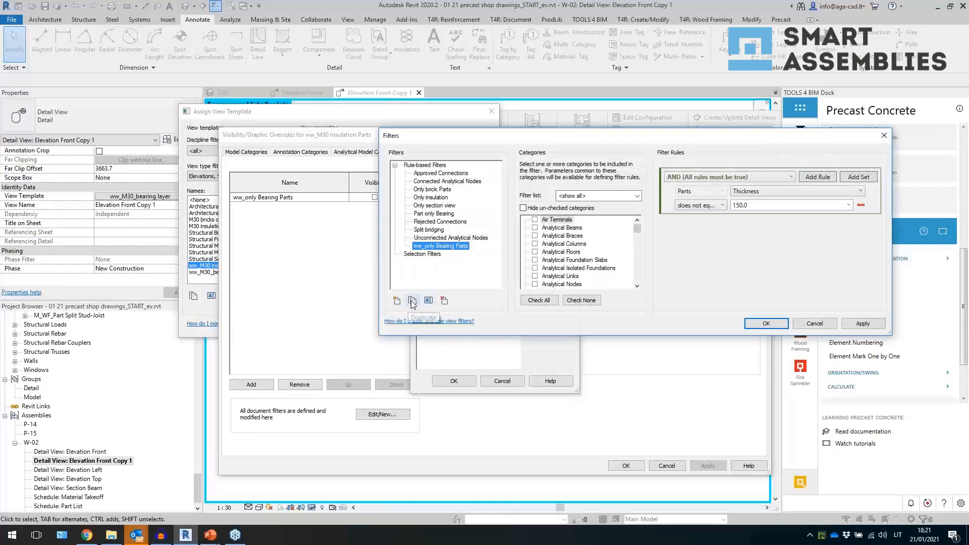
{"action": "left_click", "coordinate": [413, 300]}
{"action": "left_click", "coordinate": [457, 255]}
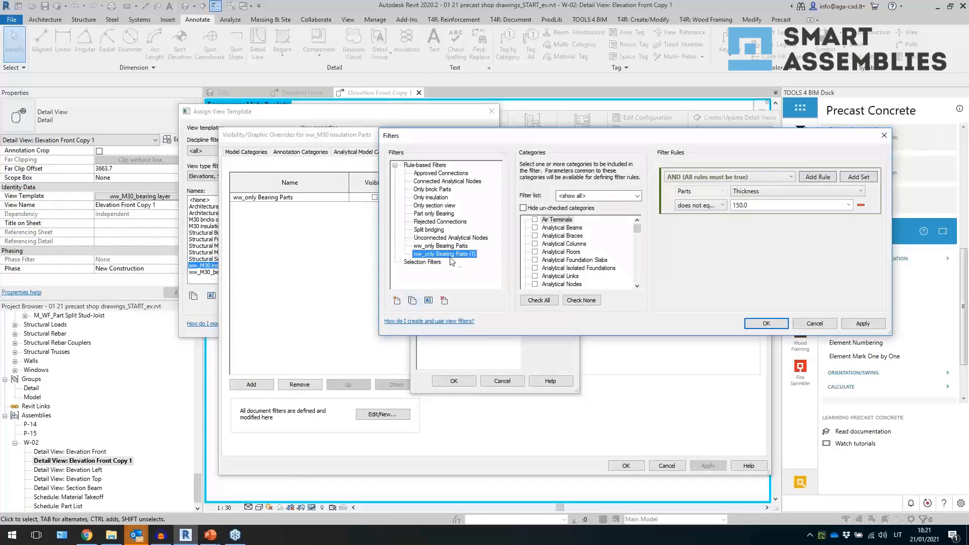
{"action": "left_click", "coordinate": [428, 300]}
{"action": "double_click", "coordinate": [451, 238]}
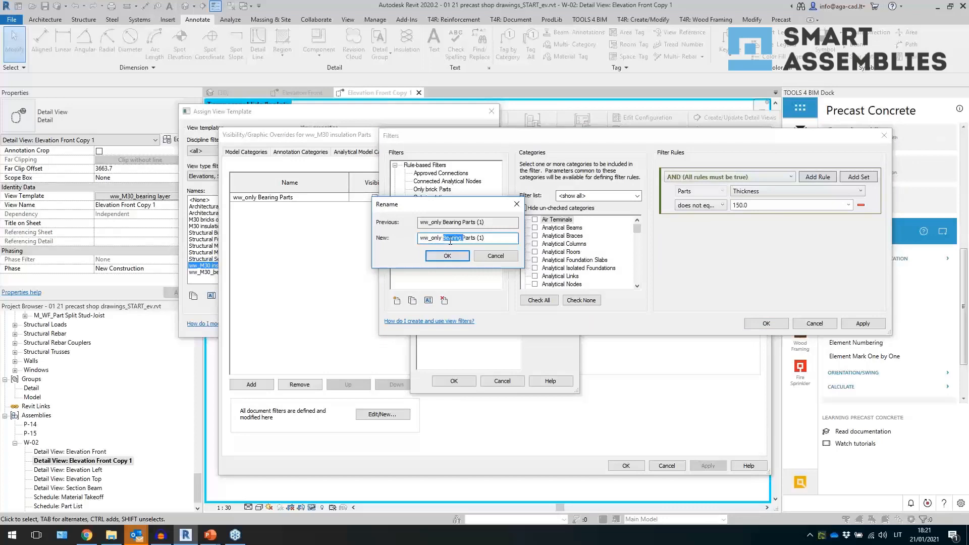
{"action": "type", "text": "Insulation"}
{"action": "key", "text": "Return"}
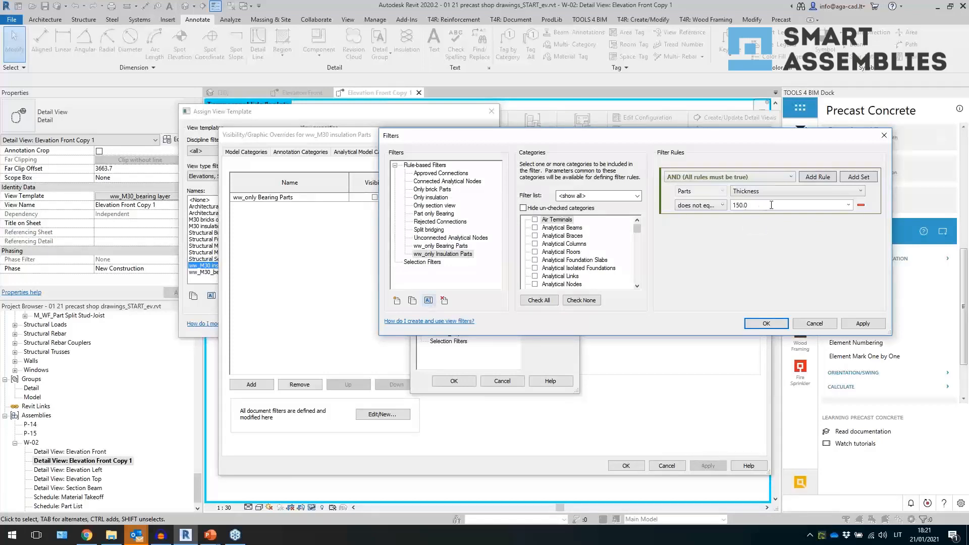
- Set the ww_only Insulation Parts rule to Thickness does not equal 220.0 and confirm the filters
{"action": "left_click", "coordinate": [848, 204]}
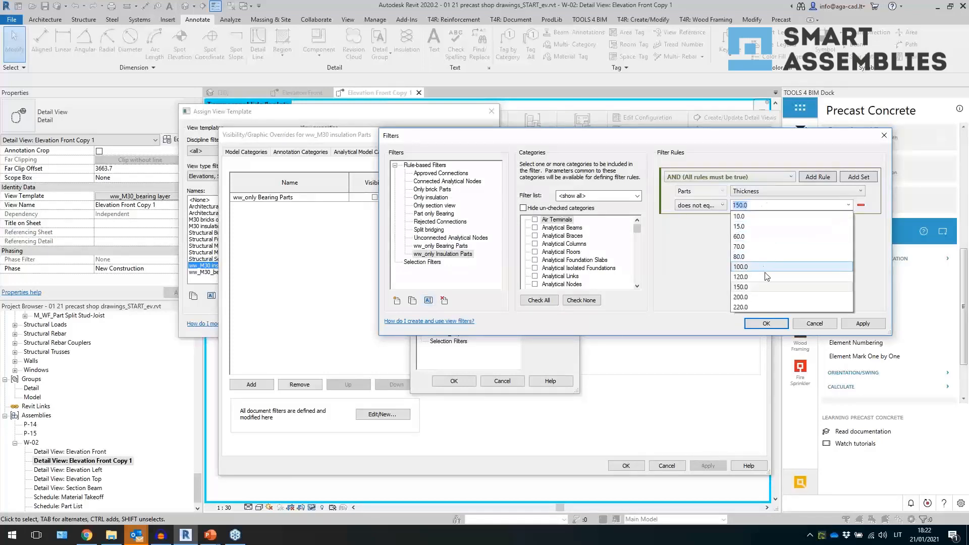
{"action": "left_click", "coordinate": [759, 307]}
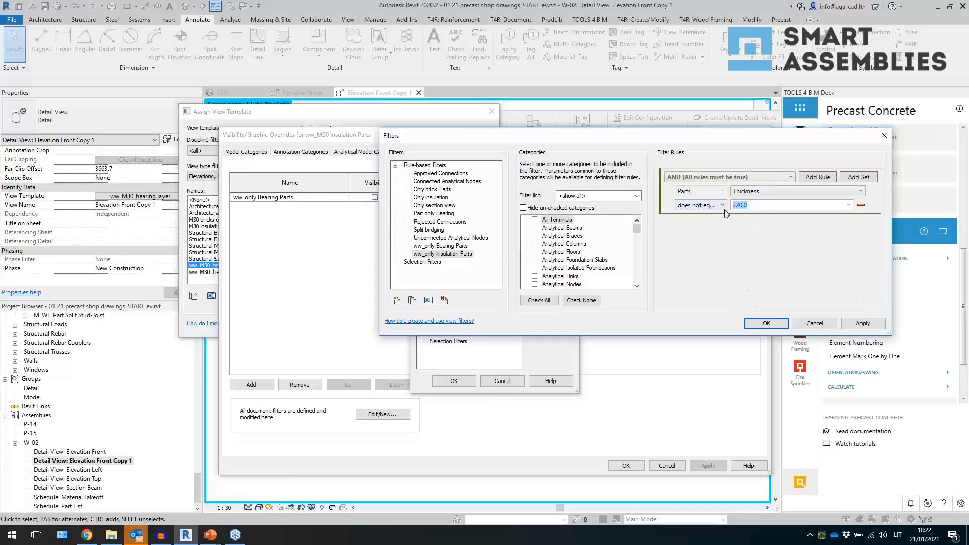
{"action": "left_click", "coordinate": [765, 324]}
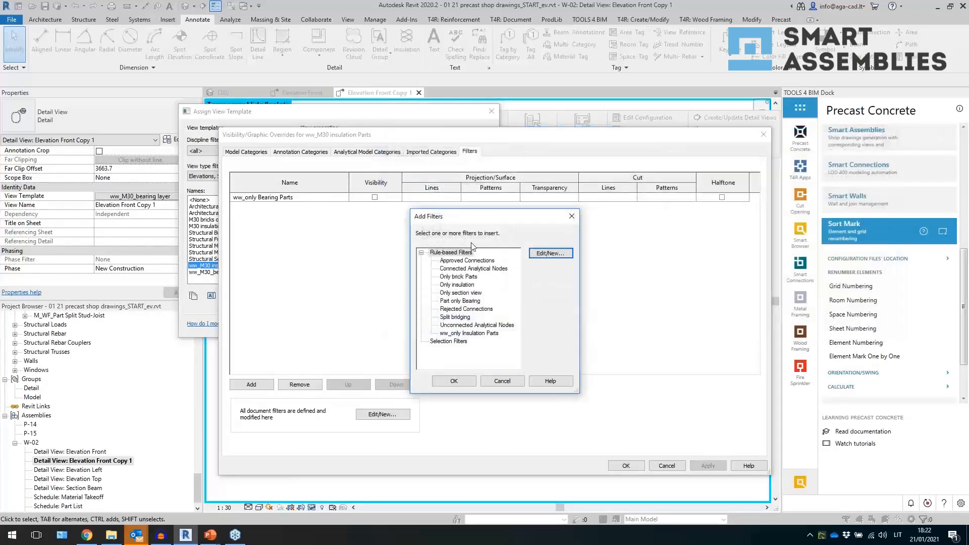
- Replace the ww_only Bearing Parts filter with ww_only Insulation Parts in the ww_M30 insulation Parts template
{"action": "left_click", "coordinate": [468, 333]}
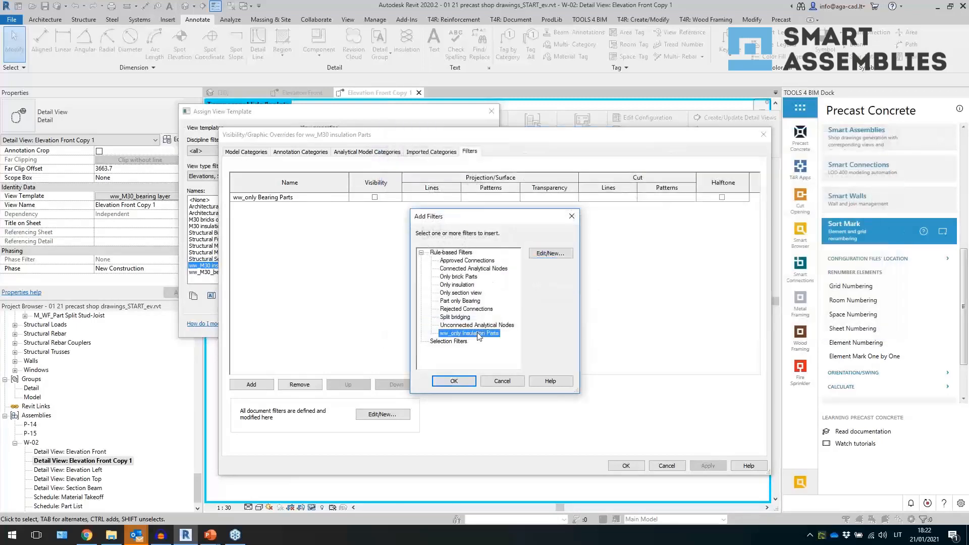
{"action": "left_click", "coordinate": [455, 381]}
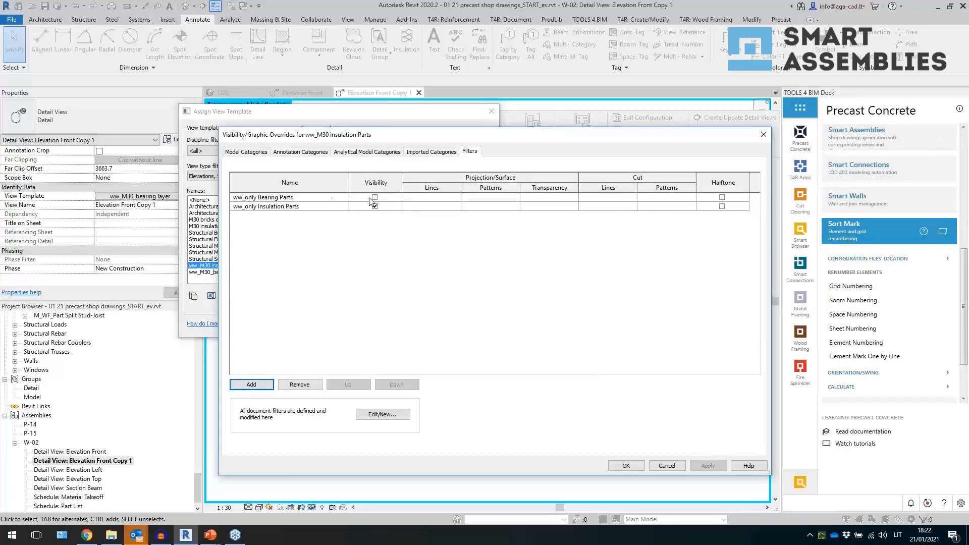
{"action": "left_click", "coordinate": [314, 197]}
{"action": "left_click", "coordinate": [300, 384]}
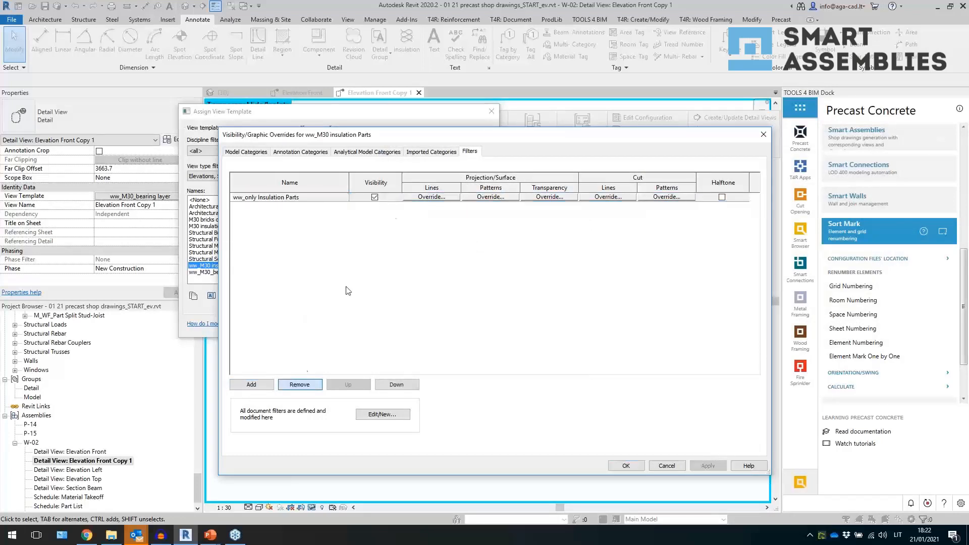
- Turn off visibility of the ww_only Insulation Parts filter and apply the template to Elevation Front Copy 1
{"action": "left_click", "coordinate": [374, 197]}
{"action": "left_click", "coordinate": [626, 465]}
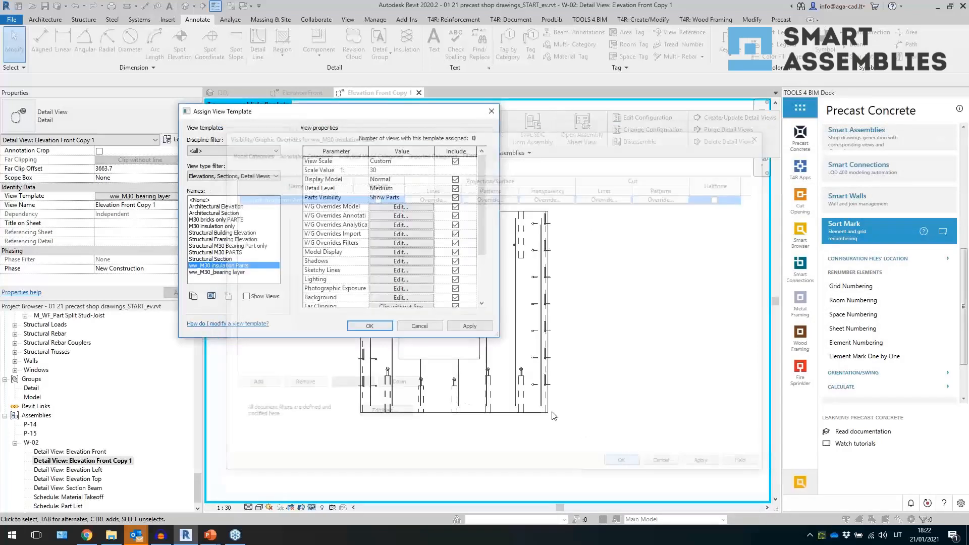
{"action": "left_click", "coordinate": [459, 327]}
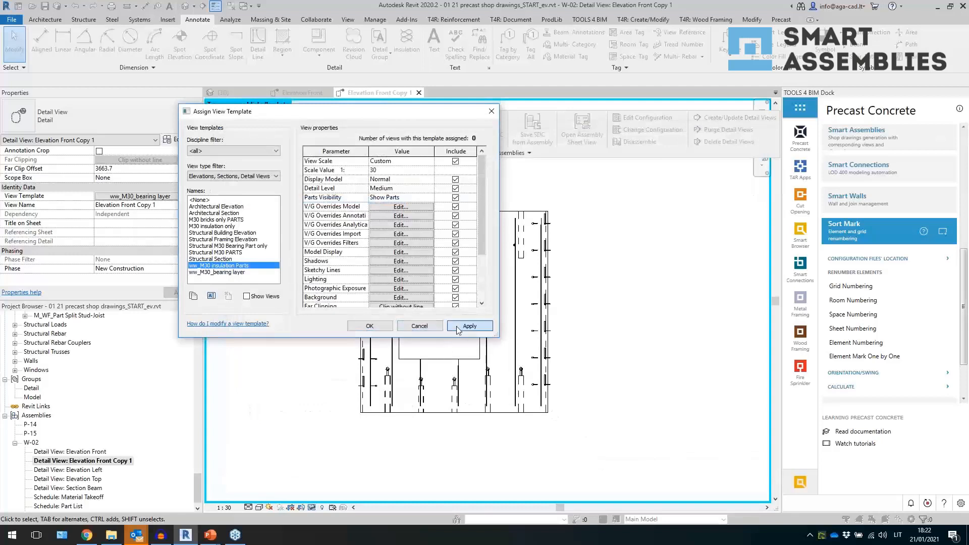
- Duplicate the ww_M30 insulation Parts template as a new template named ww_M30 bricks parts
{"action": "left_click", "coordinate": [193, 297]}
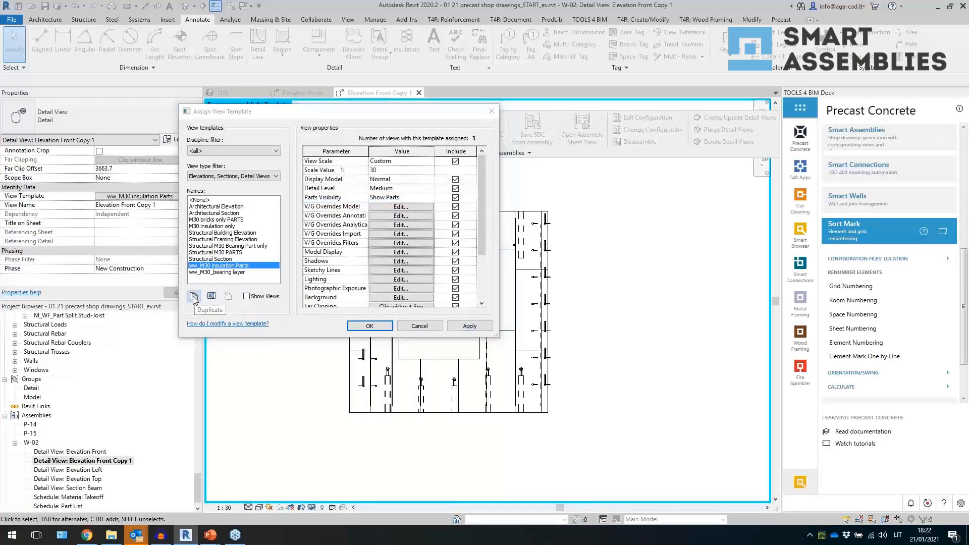
{"action": "type", "text": "ww_"}
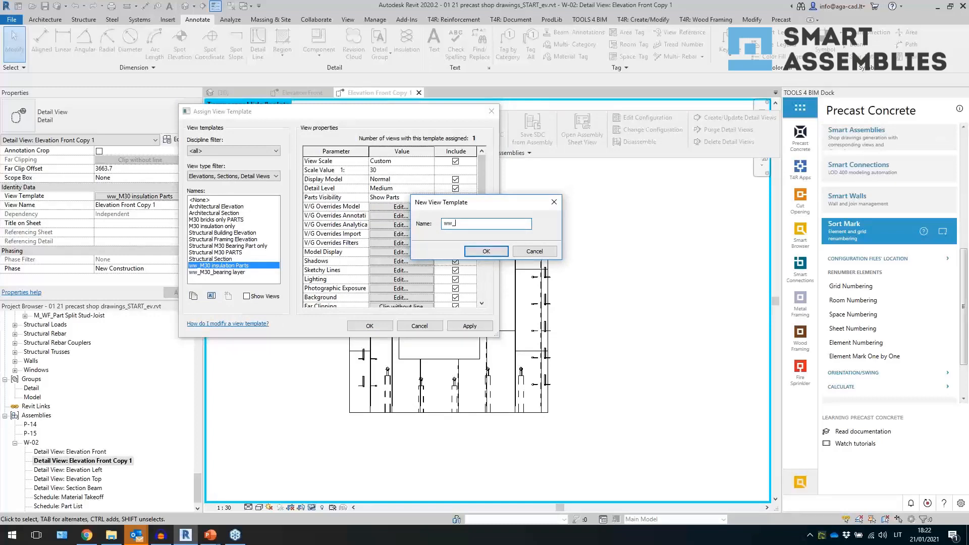
{"action": "type", "text": "M30 bricks parts"}
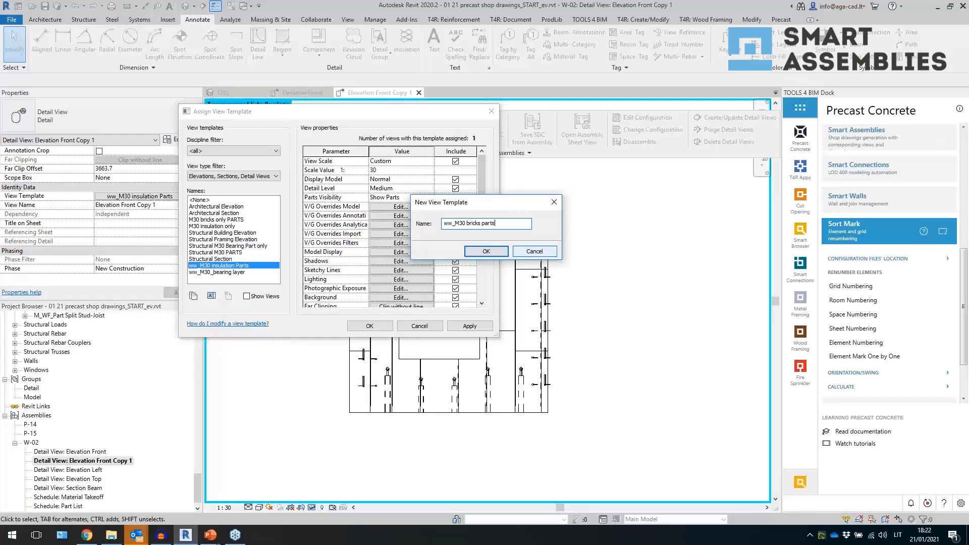
{"action": "key", "text": "Return"}
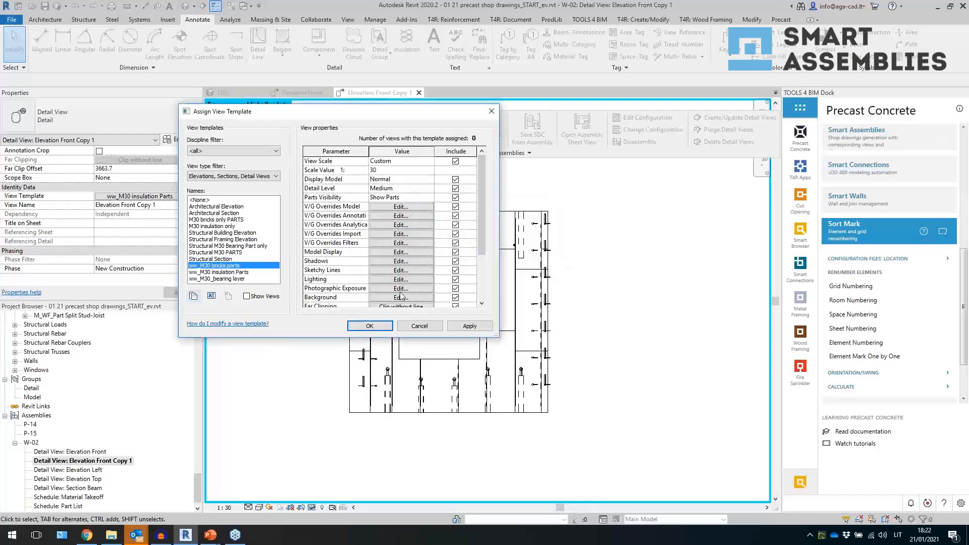
- Duplicate the ww_only Insulation Parts filter and rename the copy ww_only Bricks Parts
{"action": "scroll", "coordinate": [381, 288], "scroll_direction": "down", "scroll_amount": 2}
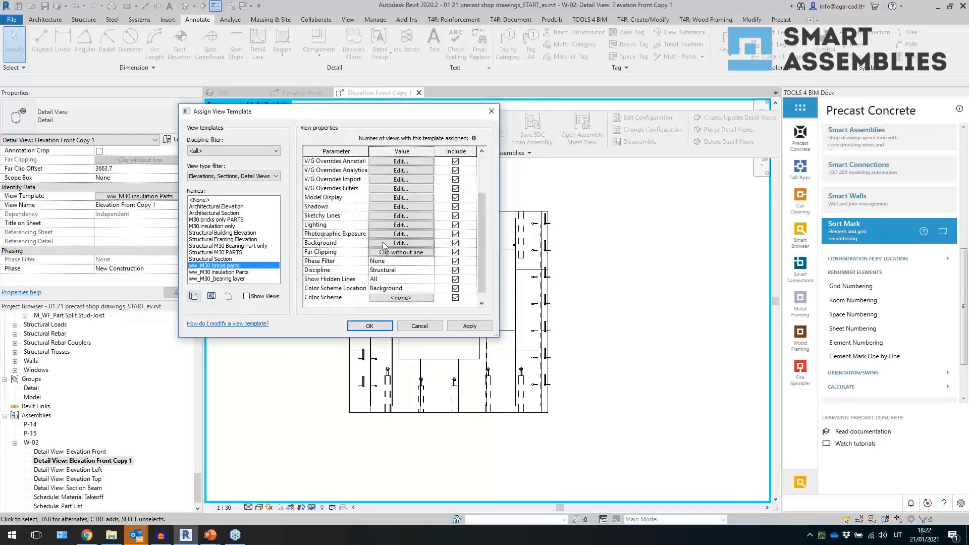
{"action": "scroll", "coordinate": [384, 230], "scroll_direction": "up", "scroll_amount": 2}
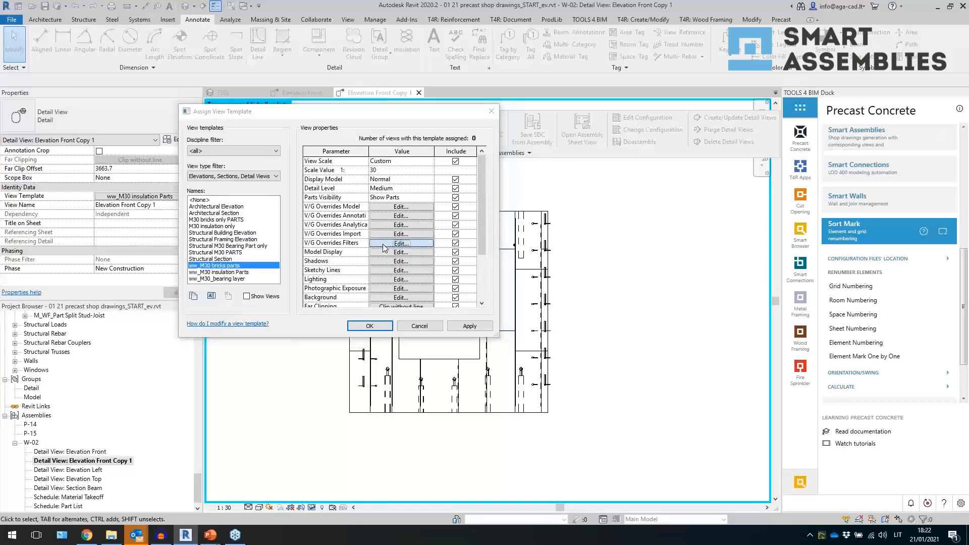
{"action": "left_click", "coordinate": [395, 243]}
{"action": "left_click", "coordinate": [266, 385]}
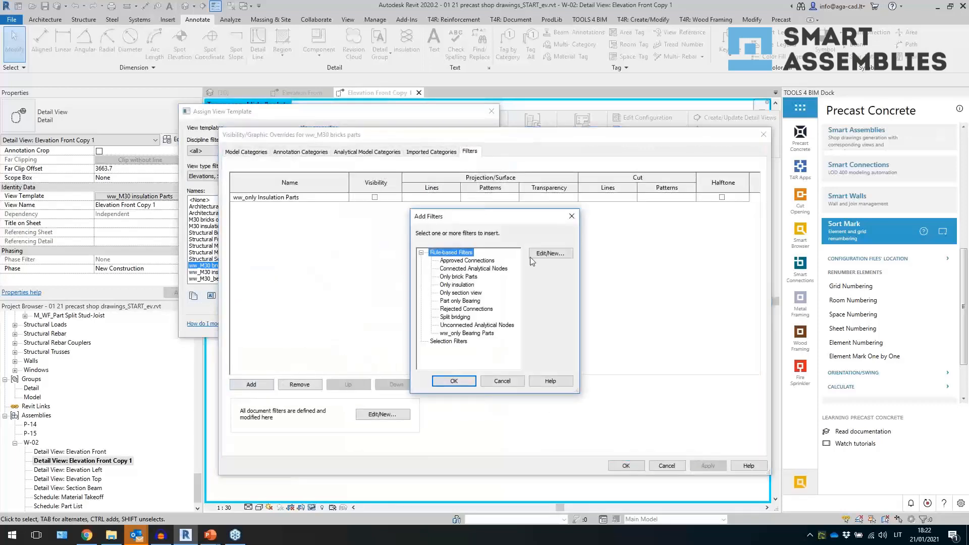
{"action": "left_click", "coordinate": [546, 255]}
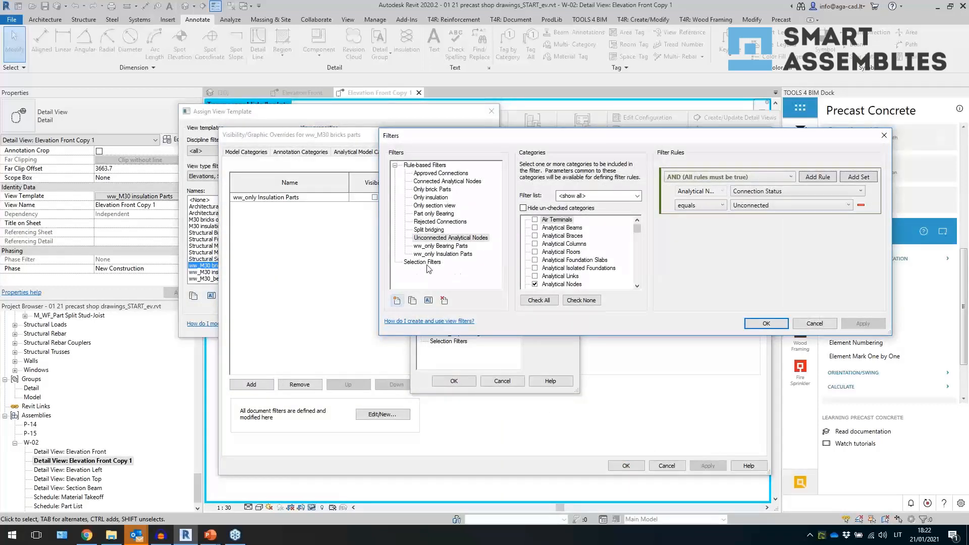
{"action": "left_click", "coordinate": [442, 254]}
{"action": "left_click", "coordinate": [412, 300]}
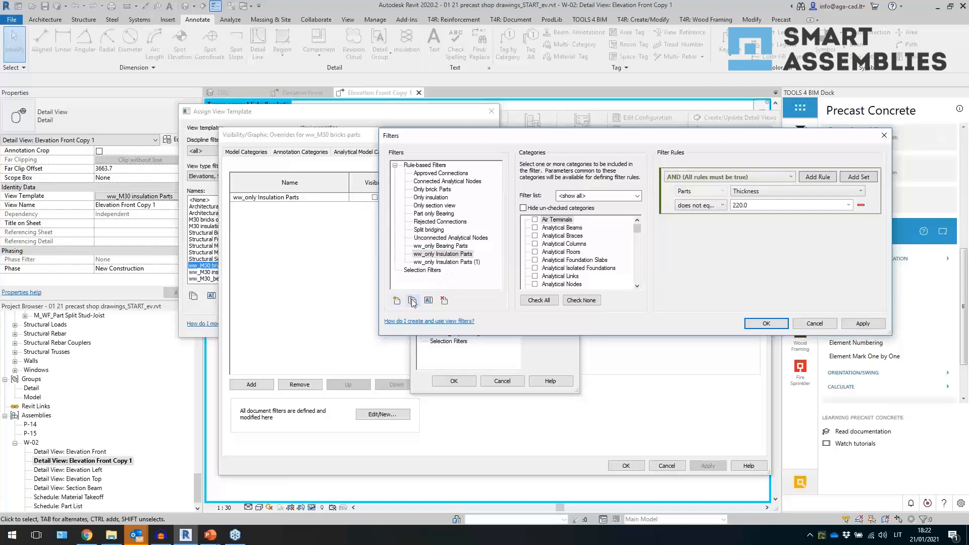
{"action": "left_click", "coordinate": [441, 263]}
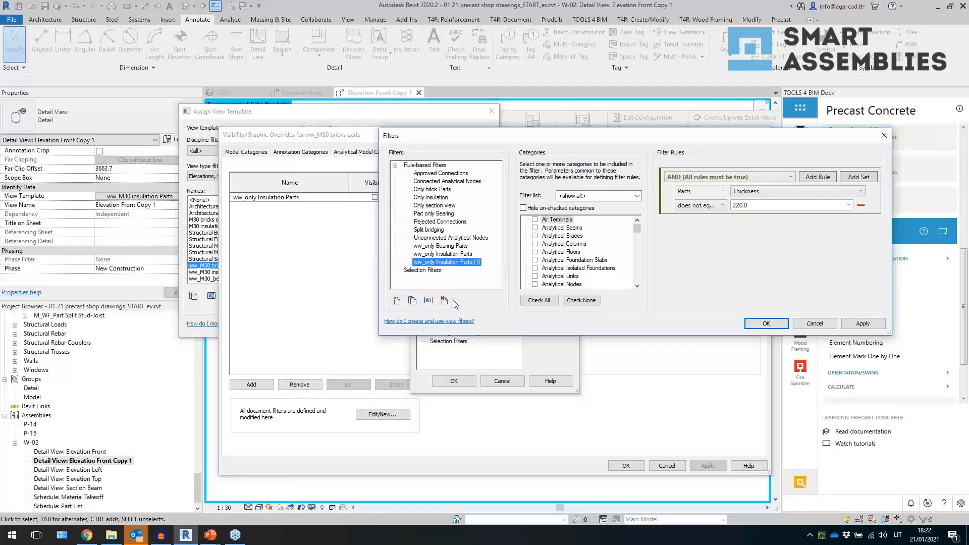
{"action": "left_click", "coordinate": [428, 301]}
{"action": "left_click", "coordinate": [457, 238]}
{"action": "double_click", "coordinate": [456, 237]}
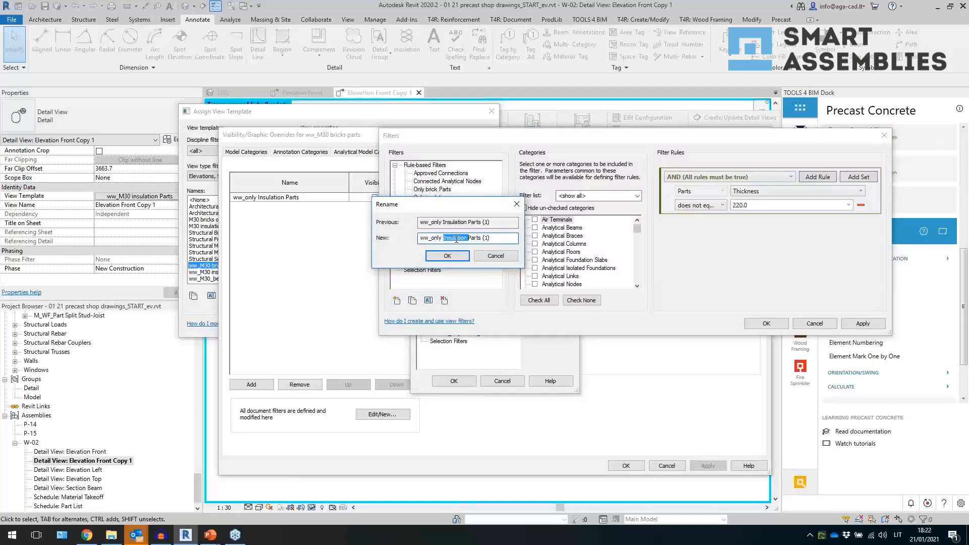
{"action": "type", "text": "Bricks"}
{"action": "key", "text": "Return"}
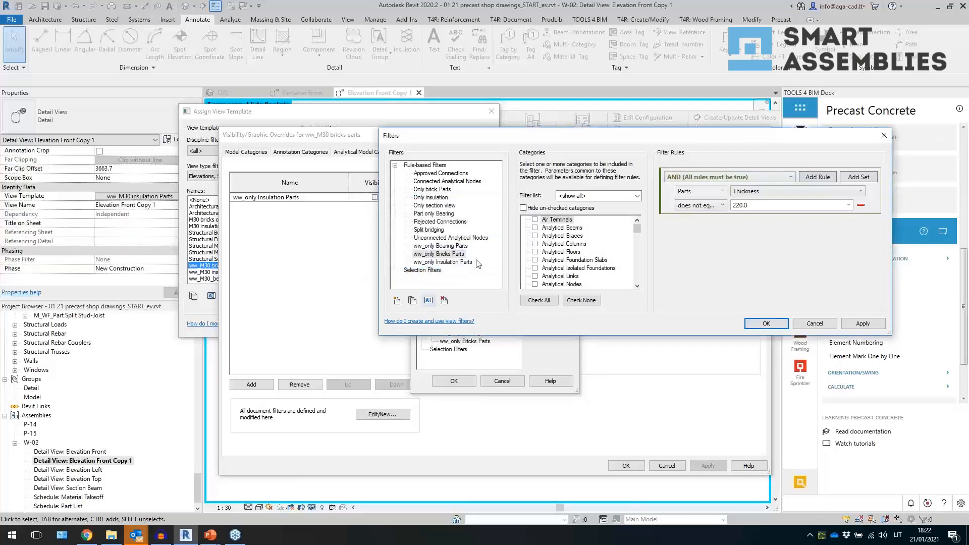
- Set the ww_only Bricks Parts rule value to 15.0 and confirm the filters
{"action": "left_click", "coordinate": [456, 255]}
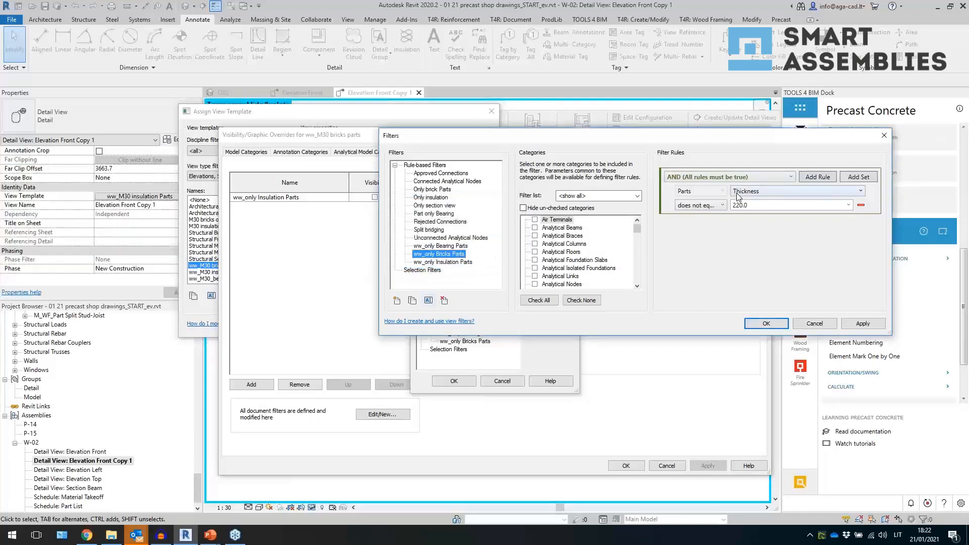
{"action": "left_click", "coordinate": [847, 205]}
{"action": "left_click", "coordinate": [761, 283]}
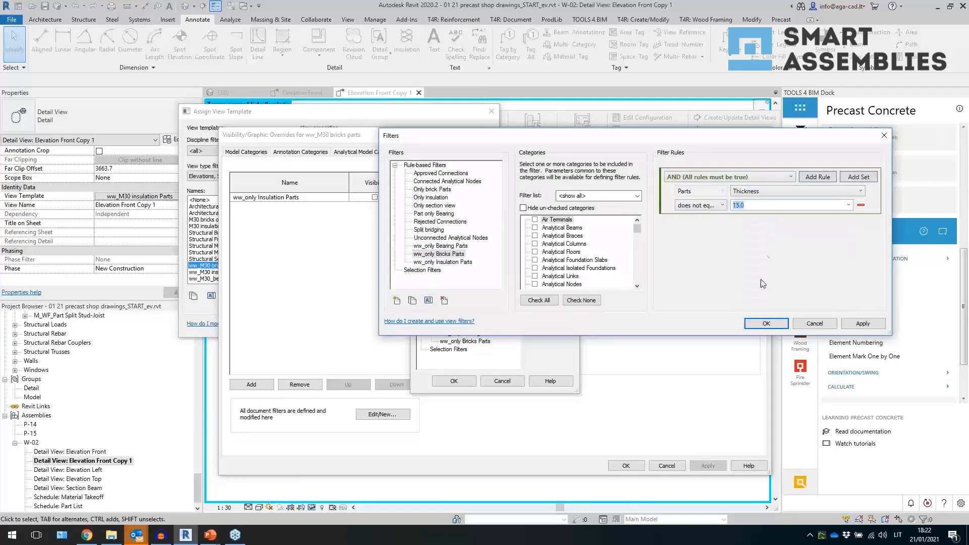
{"action": "left_click", "coordinate": [764, 323]}
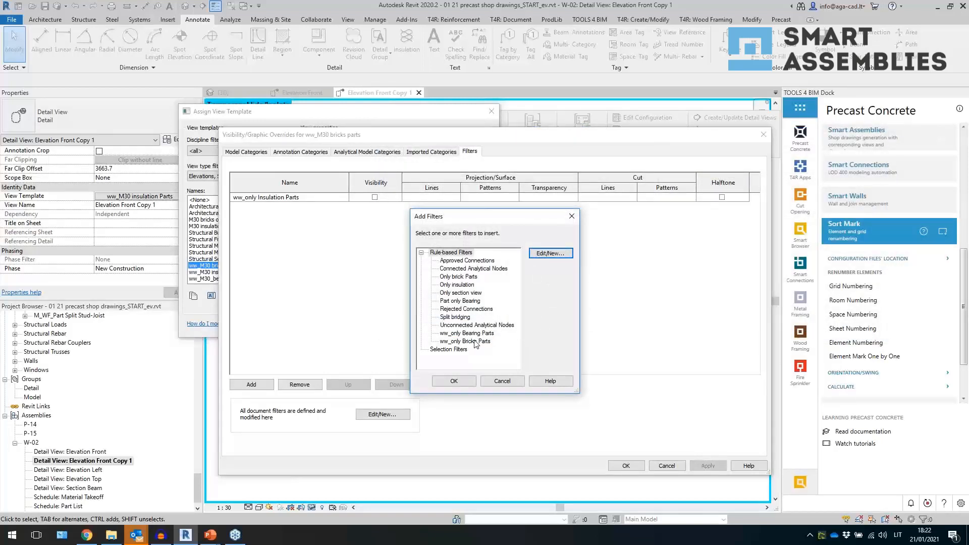
- Replace the ww_only Insulation Parts filter with ww_only Bricks Parts in the ww_M30 bricks parts template and assign it to the view
{"action": "left_click", "coordinate": [480, 342]}
{"action": "left_click", "coordinate": [453, 381]}
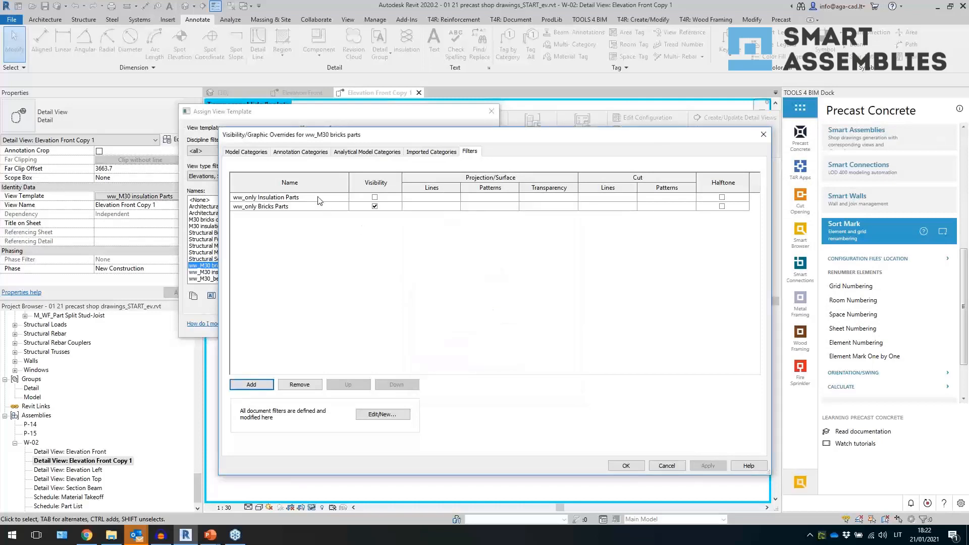
{"action": "left_click", "coordinate": [299, 385]}
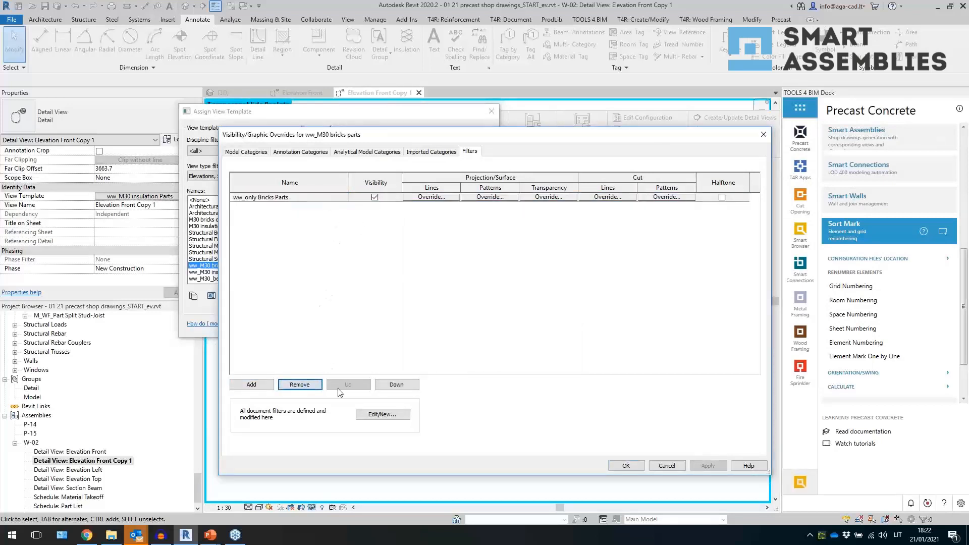
{"action": "left_click", "coordinate": [626, 467]}
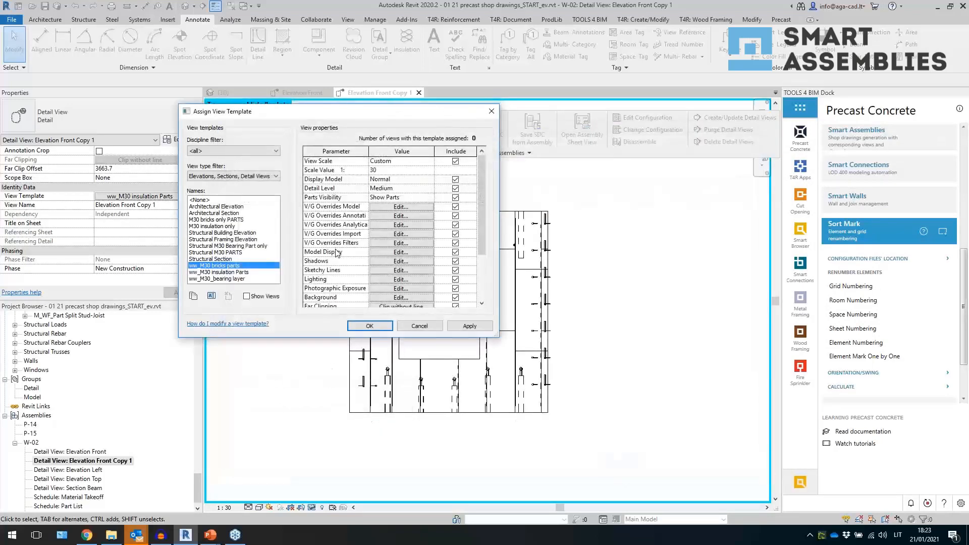
{"action": "left_click", "coordinate": [369, 326]}
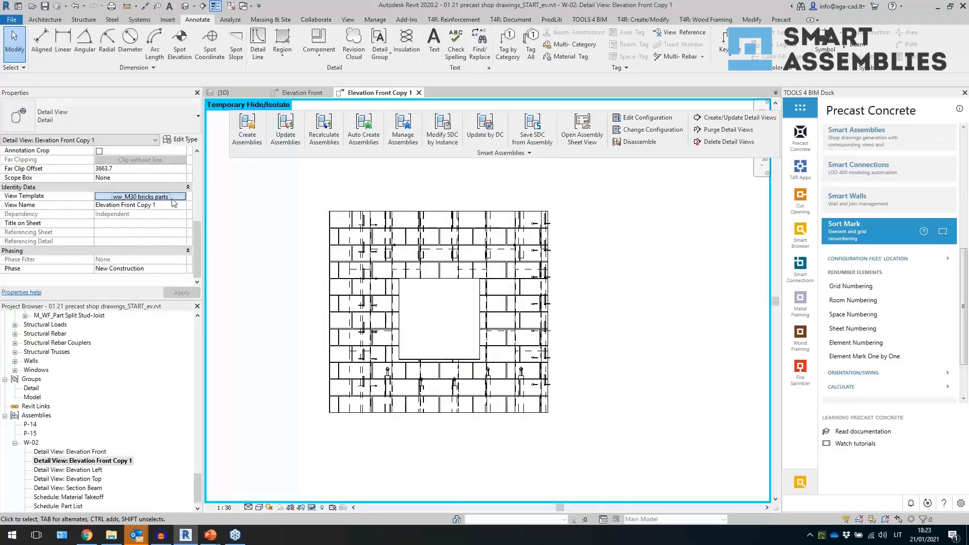
- Turn off visibility of the ww_only Bricks Parts filter in the ww_M30 bricks parts template and apply it
{"action": "left_click", "coordinate": [140, 195]}
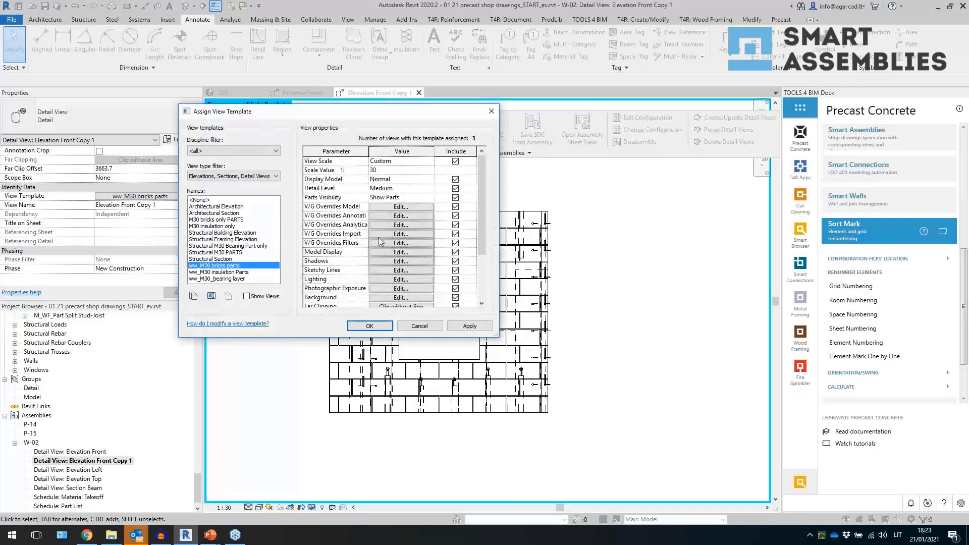
{"action": "left_click", "coordinate": [379, 243]}
{"action": "left_click", "coordinate": [375, 198]}
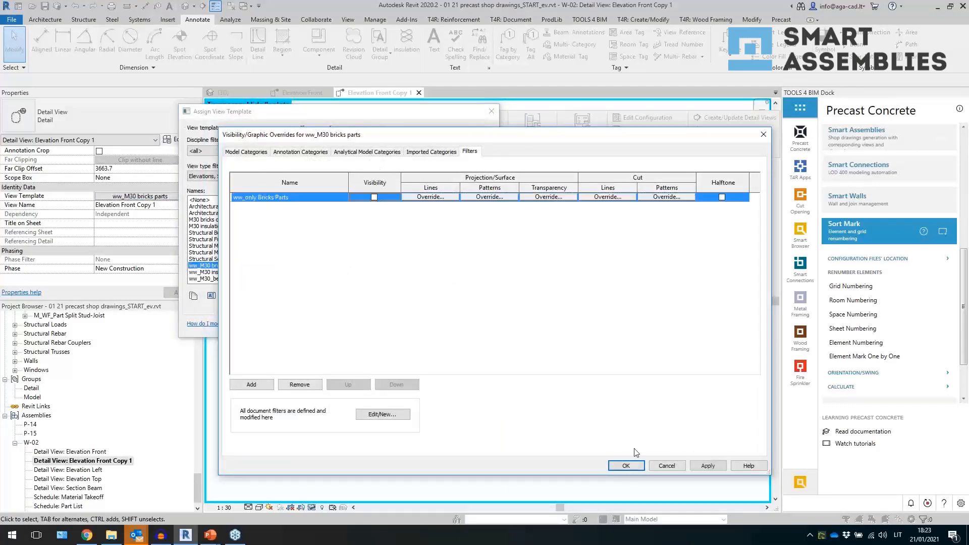
{"action": "left_click", "coordinate": [630, 467]}
{"action": "left_click", "coordinate": [452, 327]}
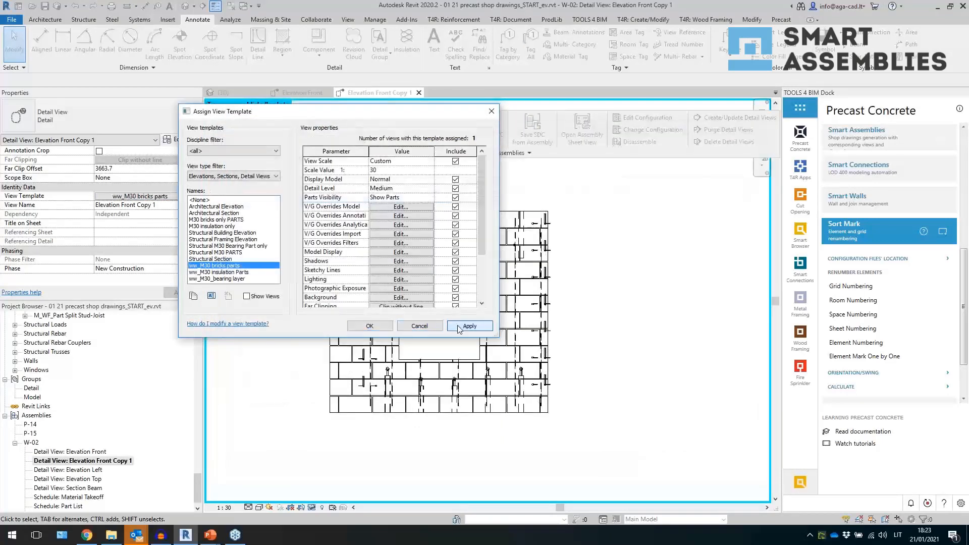
{"action": "left_click", "coordinate": [370, 326]}
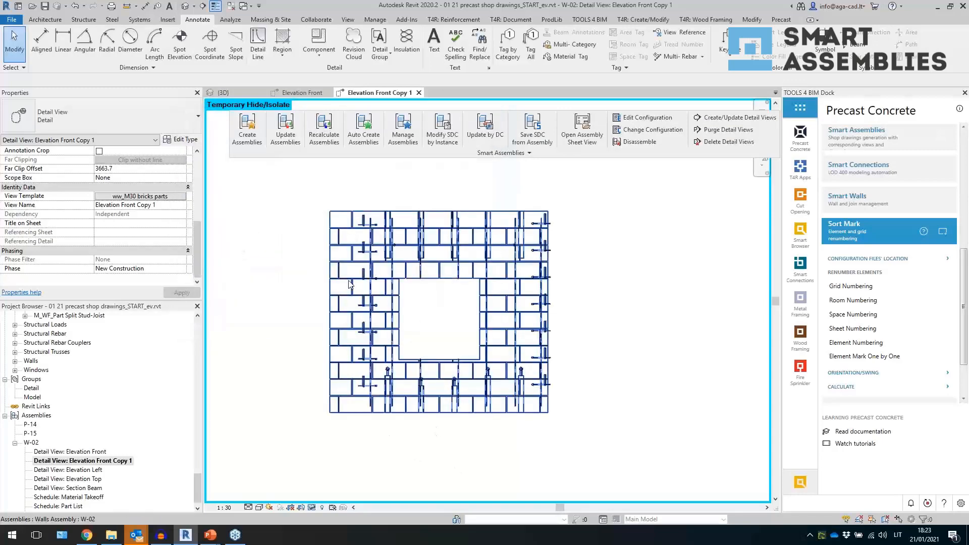
- Assign the ww_M30 insulation Parts view template to Elevation Front Copy 1 and inspect a part in the view
{"action": "left_click", "coordinate": [140, 196]}
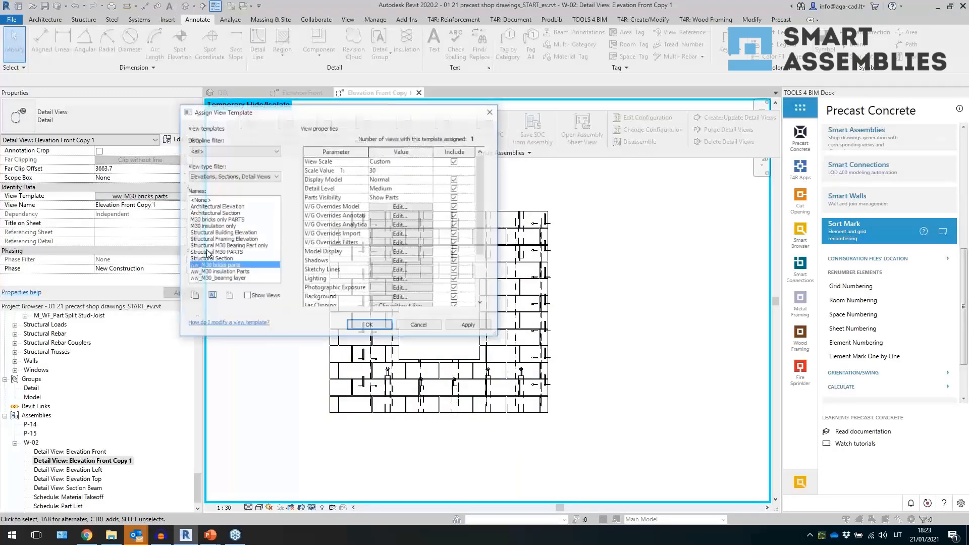
{"action": "left_click", "coordinate": [222, 272]}
{"action": "left_click", "coordinate": [358, 326]}
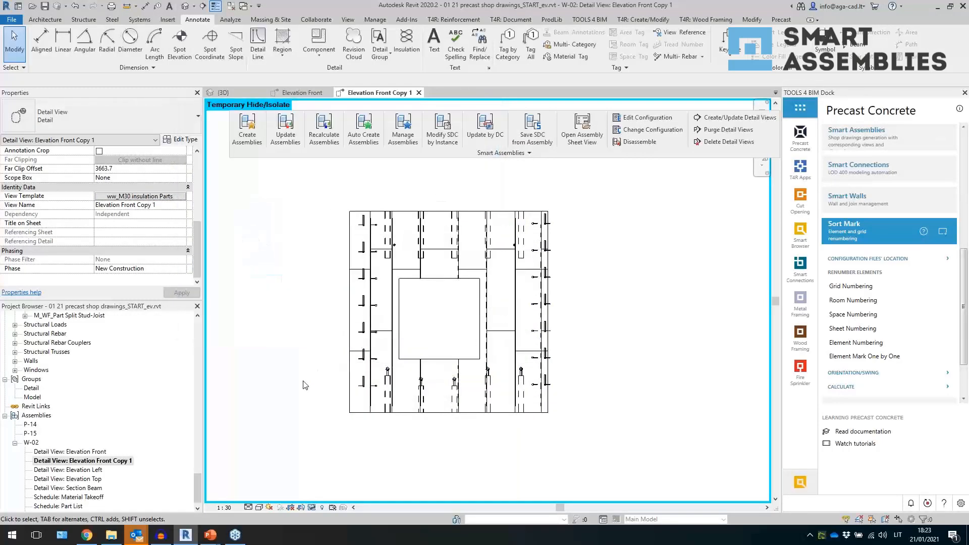
{"action": "left_click", "coordinate": [411, 218]}
{"action": "left_click", "coordinate": [290, 314]}
- Duplicate the insulation parts template as ww_M30 all, remove its ww_only Insulation Parts filter, and assign it to the view
{"action": "left_click", "coordinate": [161, 200]}
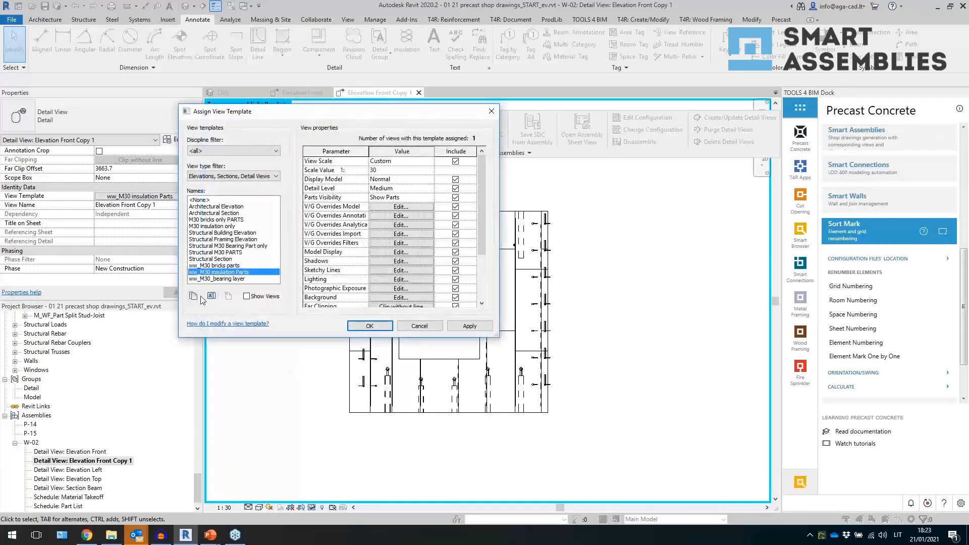
{"action": "left_click", "coordinate": [193, 296]}
{"action": "left_click", "coordinate": [465, 220]}
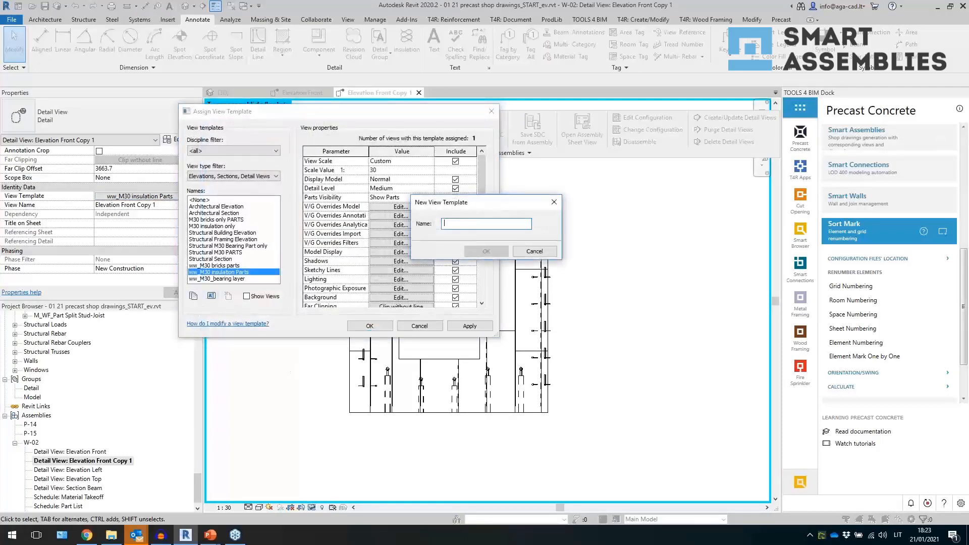
{"action": "type", "text": "ww_M30 all"}
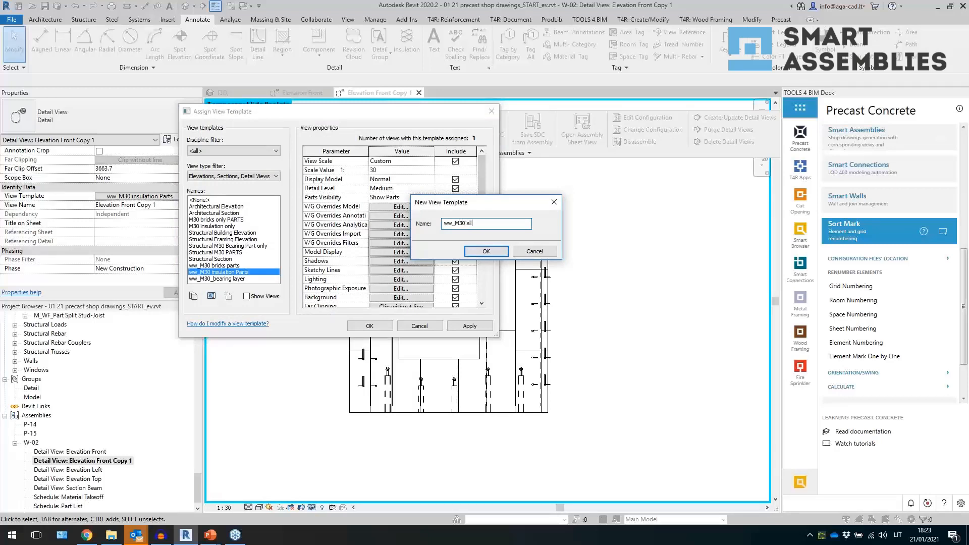
{"action": "key", "text": "Return"}
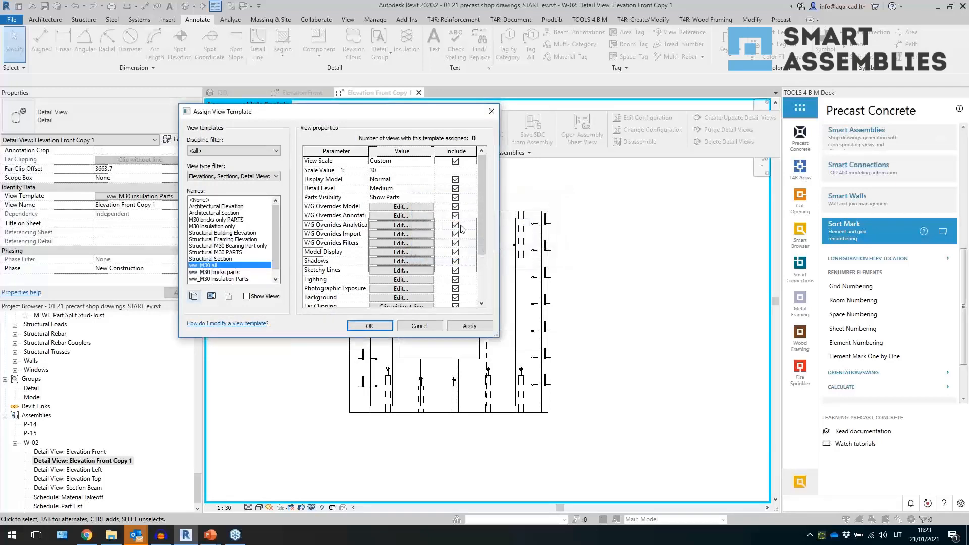
{"action": "left_click", "coordinate": [401, 243]}
{"action": "left_click", "coordinate": [317, 197]}
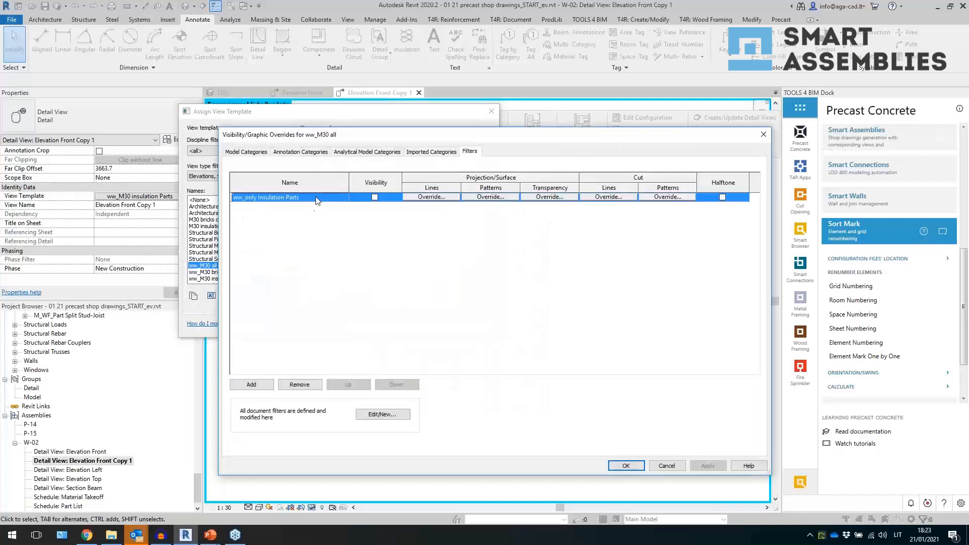
{"action": "left_click", "coordinate": [316, 386]}
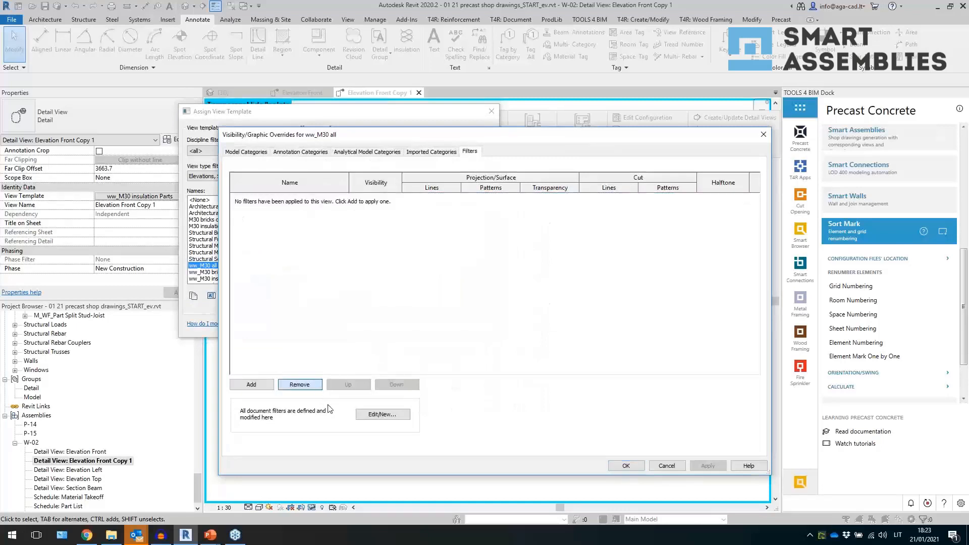
{"action": "left_click", "coordinate": [627, 465]}
{"action": "left_click", "coordinate": [369, 326]}
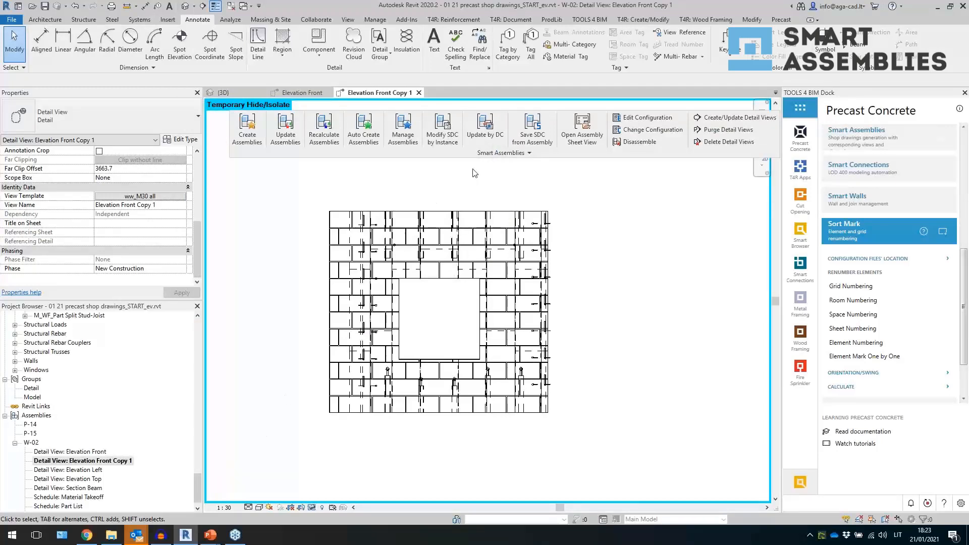
- Open the Shop Drawing Configurations and rename the Detail Section B view to Section A-A
{"action": "left_click", "coordinate": [502, 152]}
{"action": "left_click", "coordinate": [301, 181]}
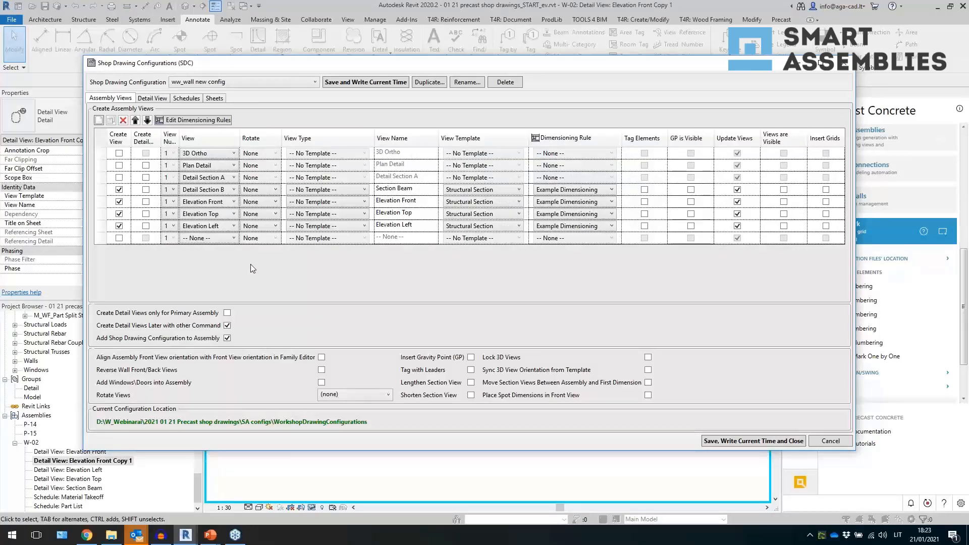
{"action": "left_click", "coordinate": [215, 192]}
{"action": "left_click", "coordinate": [206, 194]}
{"action": "double_click", "coordinate": [432, 189]}
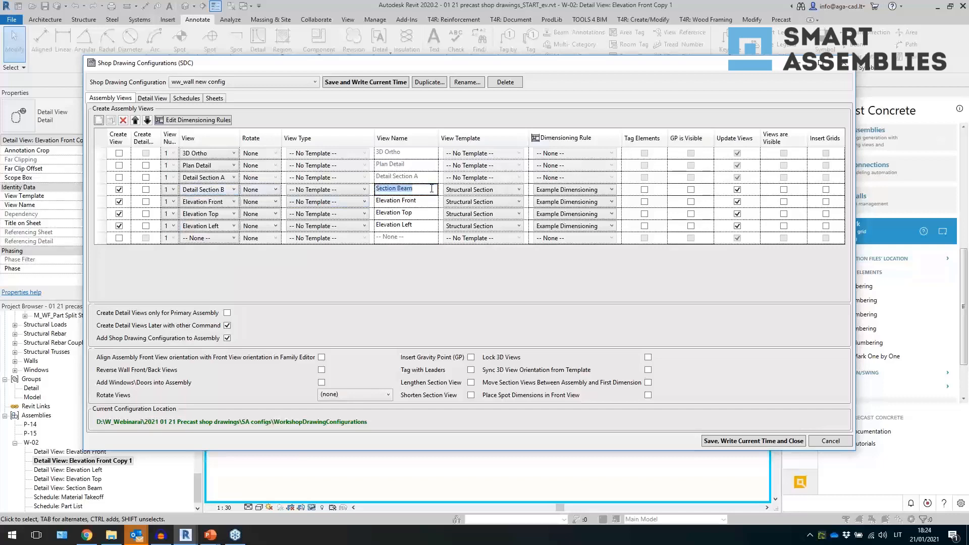
{"action": "type", "text": "S"}
- Change the Elevation Left row's view to Detail Section A and rename it Insulation
{"action": "double_click", "coordinate": [410, 201]}
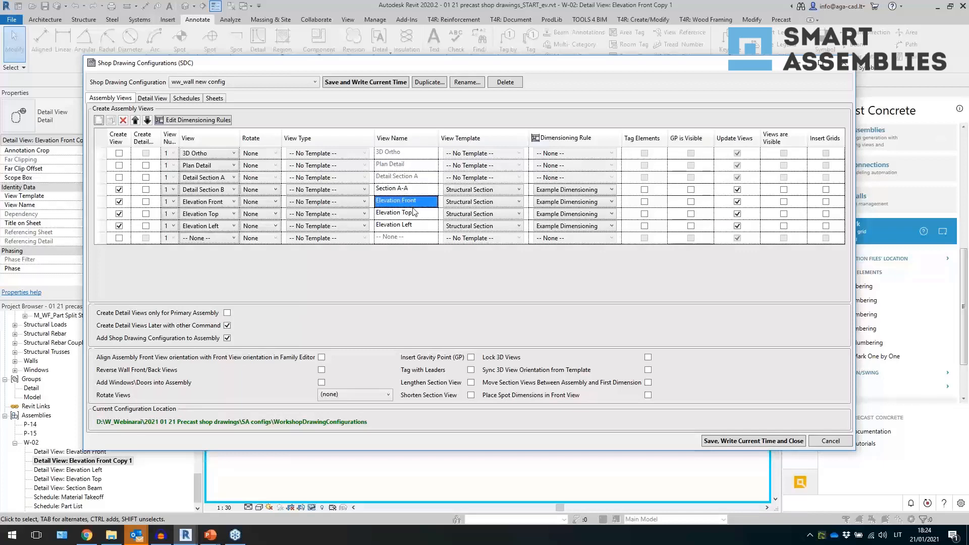
{"action": "left_click", "coordinate": [413, 213]}
{"action": "left_click", "coordinate": [420, 226]}
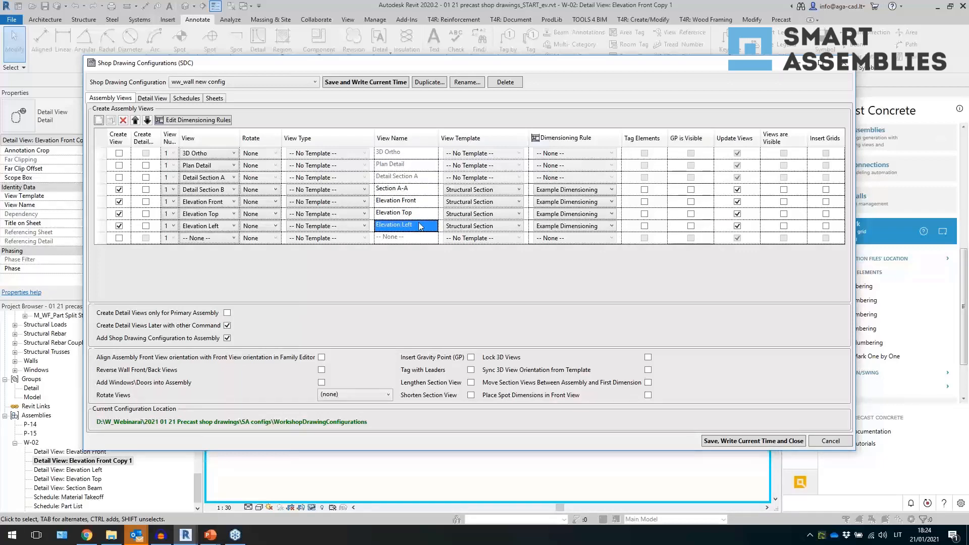
{"action": "left_click", "coordinate": [218, 228]}
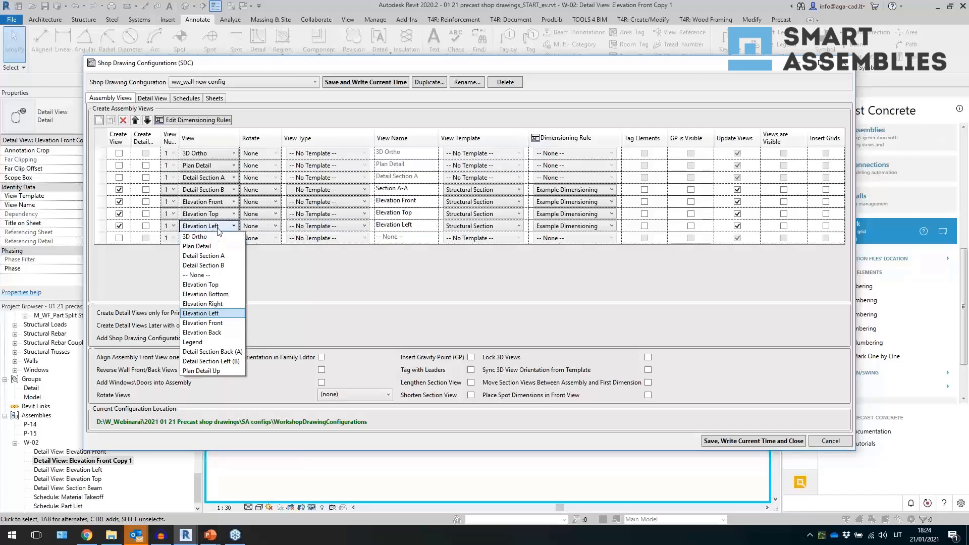
{"action": "left_click", "coordinate": [214, 256]}
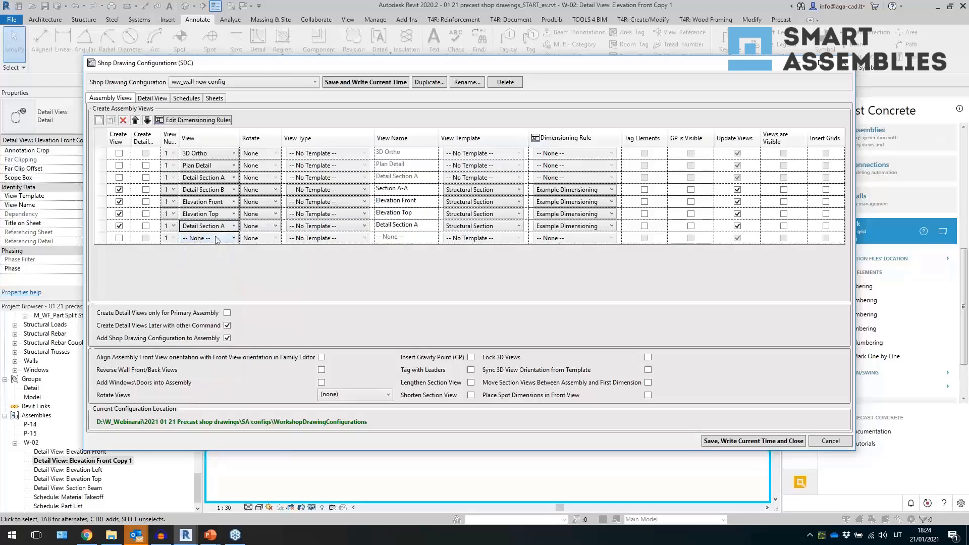
{"action": "double_click", "coordinate": [417, 225]}
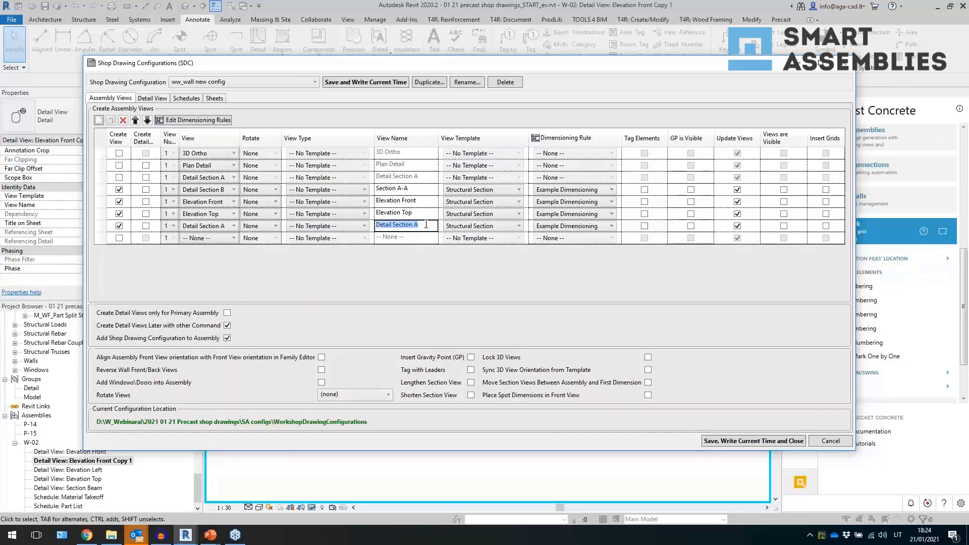
{"action": "type", "text": "Insulation"}
{"action": "key", "text": "Return"}
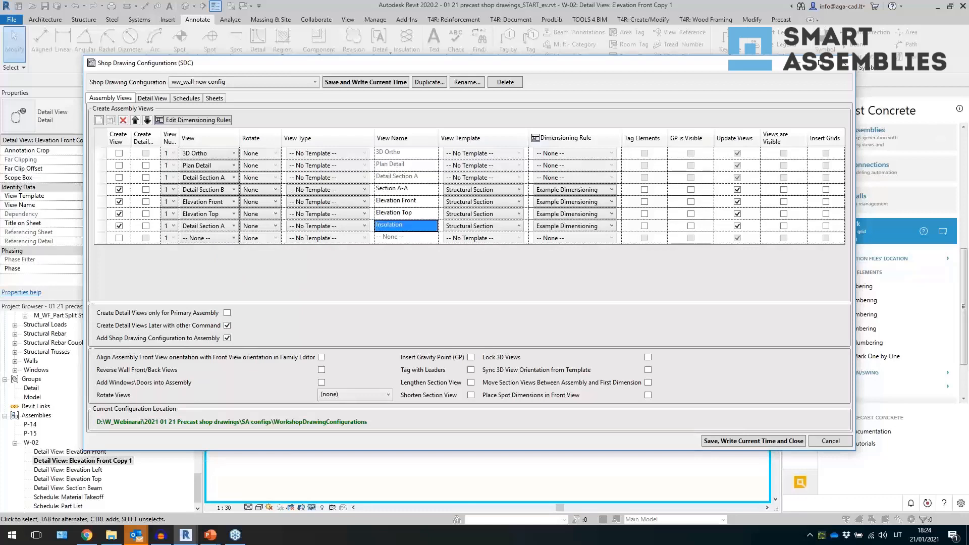
- Enable creation of the Detail Section A row and name that view Bricks
{"action": "left_click", "coordinate": [119, 177]}
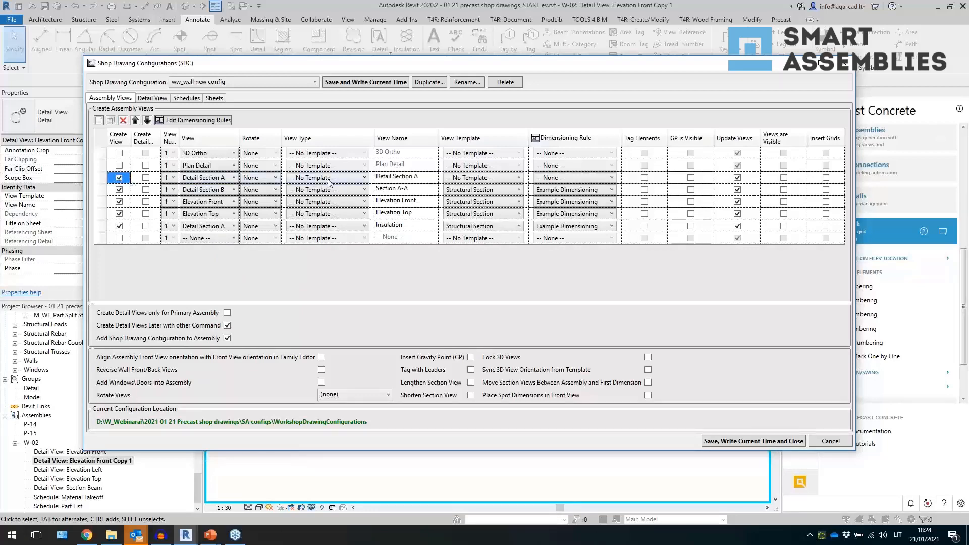
{"action": "left_click", "coordinate": [426, 178]}
{"action": "left_click", "coordinate": [425, 177]}
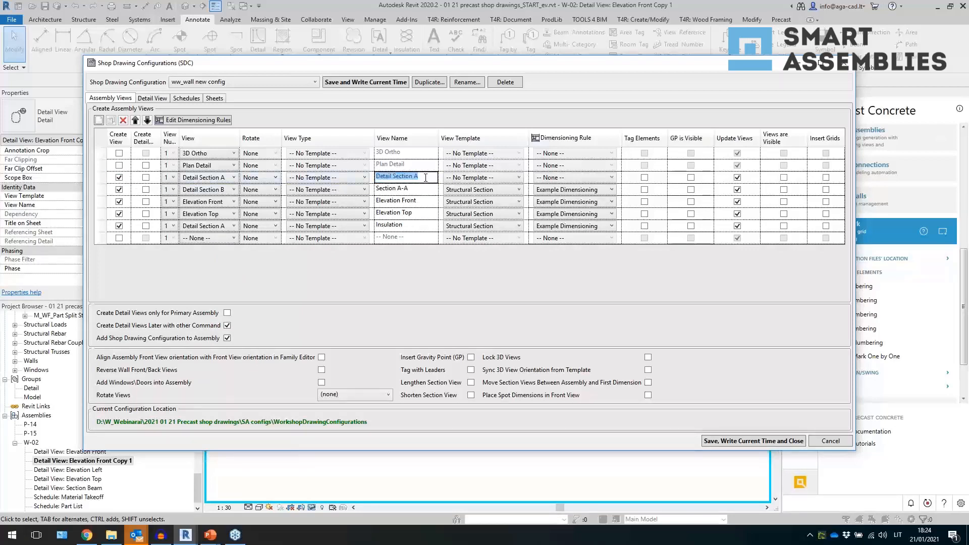
{"action": "type", "text": "Bricks"}
{"action": "key", "text": "Return"}
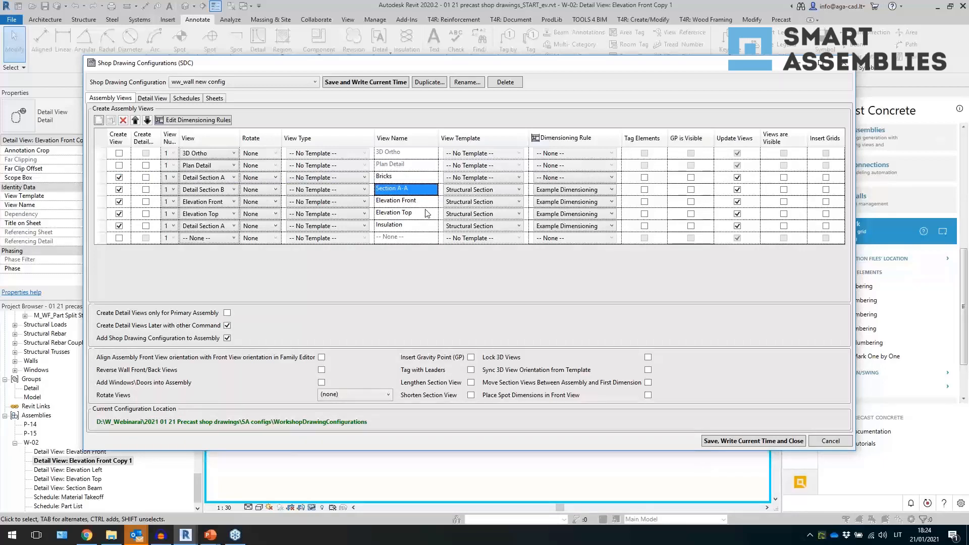
- Move the Bricks view row down three positions, below Elevation Top
{"action": "left_click", "coordinate": [103, 177]}
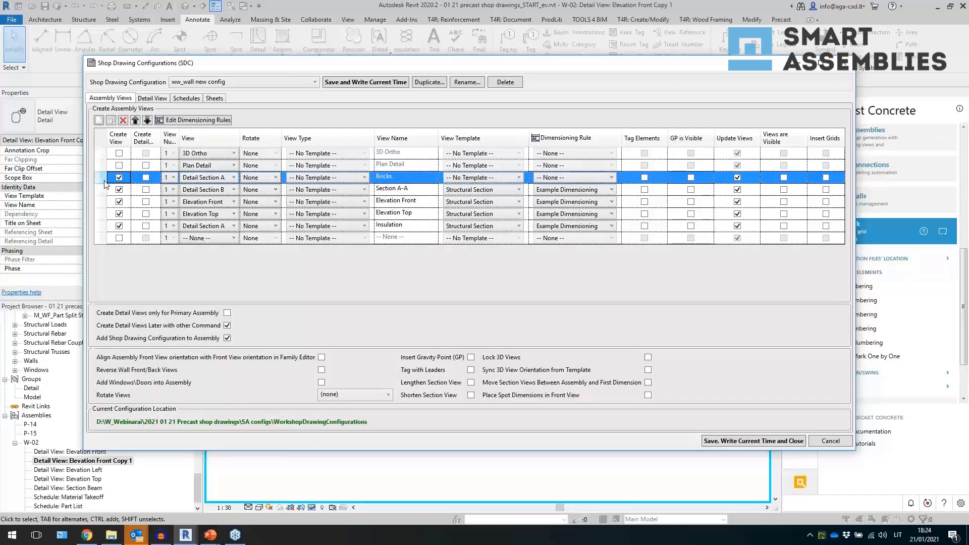
{"action": "left_click", "coordinate": [146, 120]}
{"action": "left_click", "coordinate": [146, 120]}
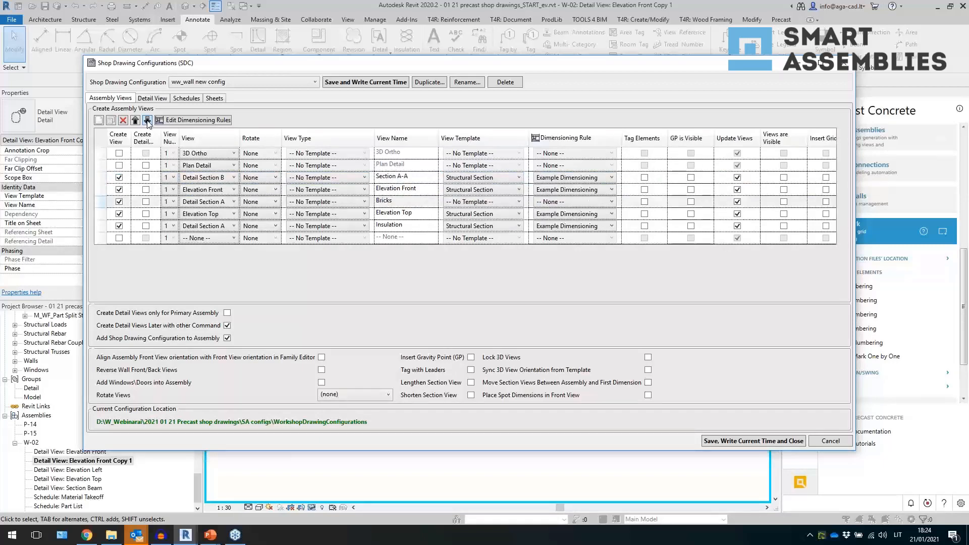
{"action": "left_click", "coordinate": [147, 121]}
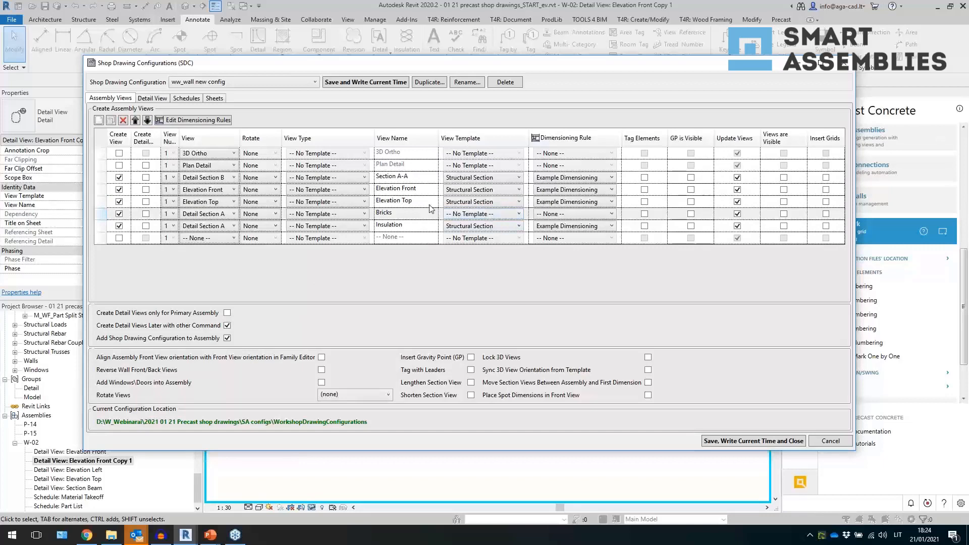
- Assign the ww_M30 bricks parts template to Bricks and ww_M30 insulation Parts to Insulation
{"action": "left_click", "coordinate": [485, 214]}
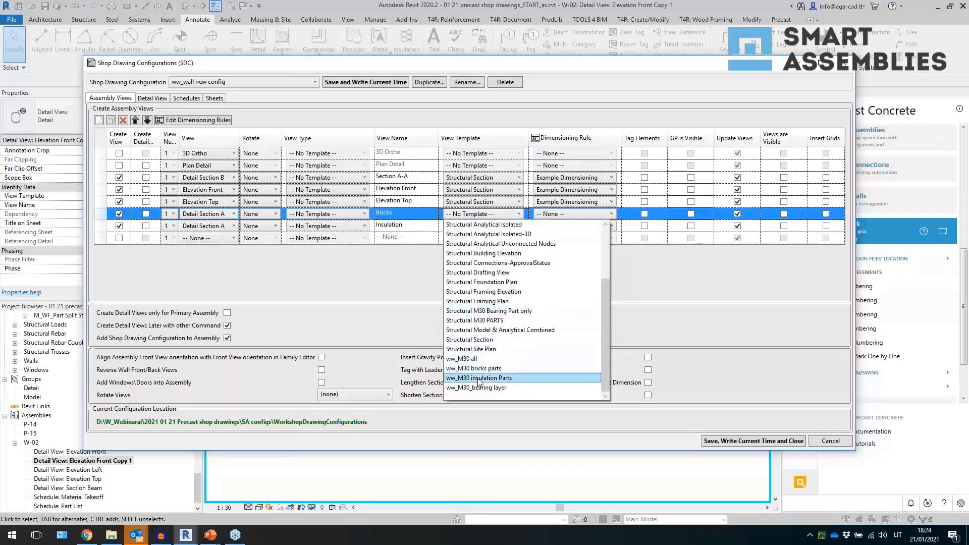
{"action": "left_click", "coordinate": [517, 372]}
{"action": "left_click", "coordinate": [483, 226]}
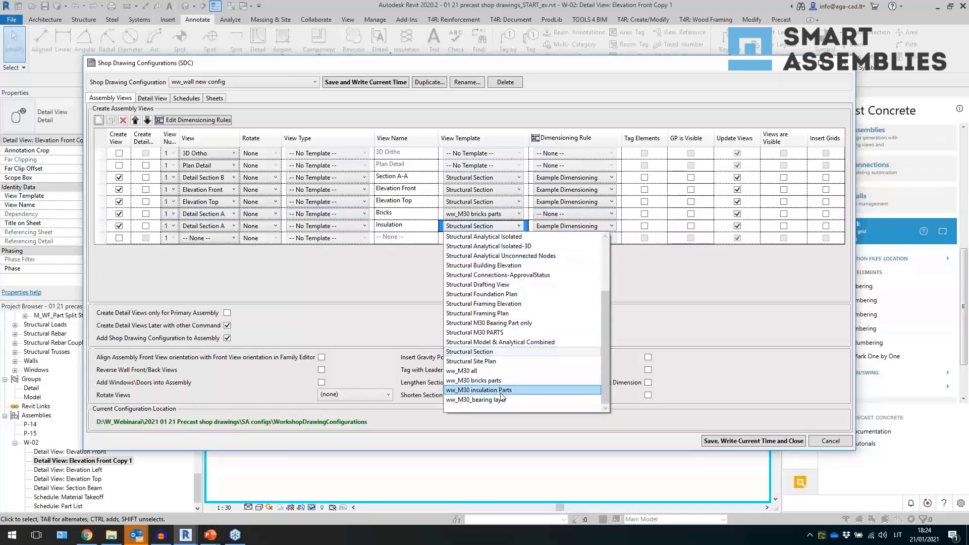
{"action": "left_click", "coordinate": [501, 390]}
- Assign ww_M30_bearing layer to Elevation Front and ww_M30 all to Elevation Top and Section A-A
{"action": "left_click", "coordinate": [461, 190]}
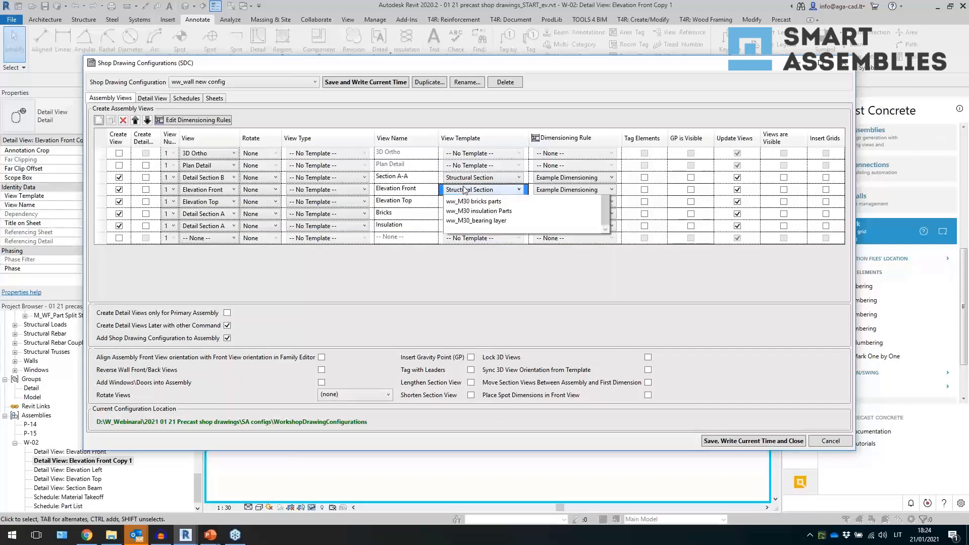
{"action": "left_click", "coordinate": [484, 363]}
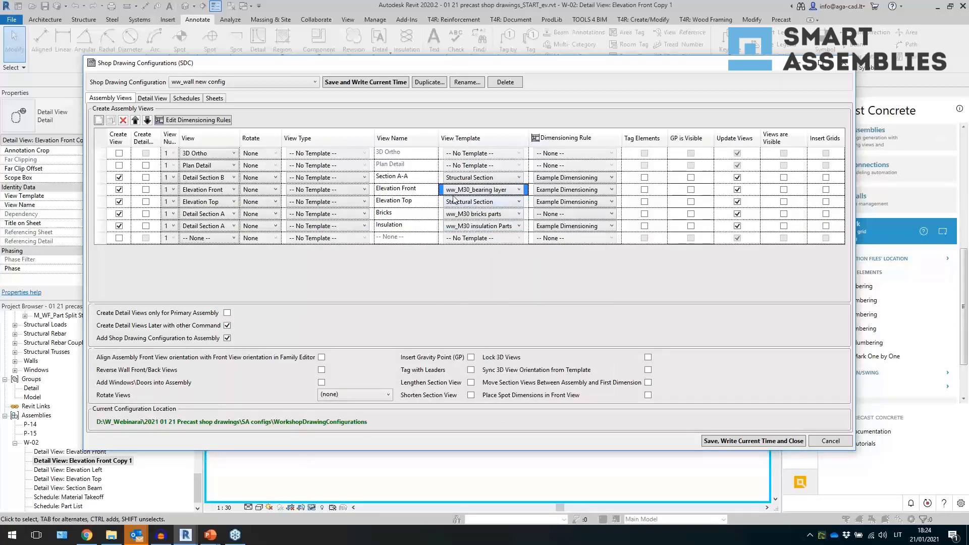
{"action": "left_click", "coordinate": [462, 202]}
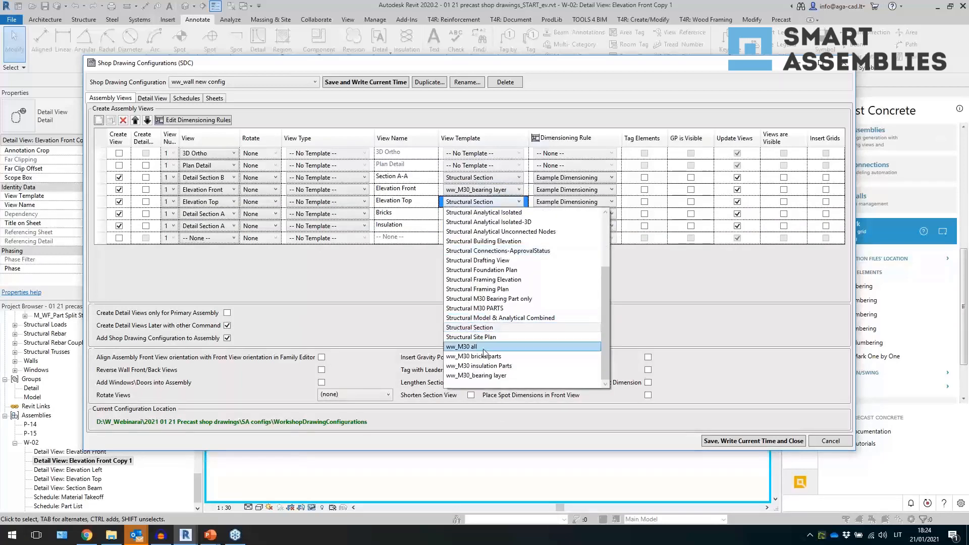
{"action": "left_click", "coordinate": [484, 346]}
{"action": "left_click", "coordinate": [469, 180]}
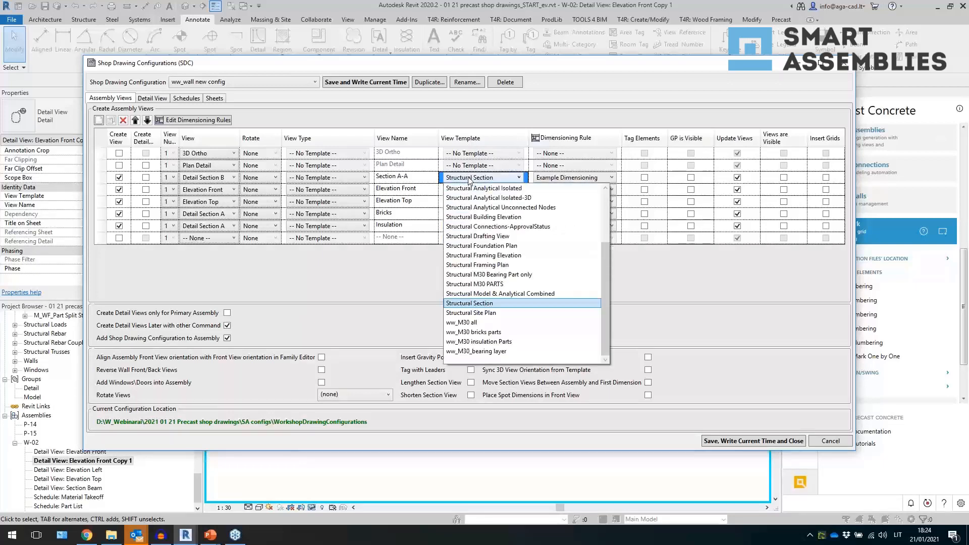
{"action": "left_click", "coordinate": [482, 325]}
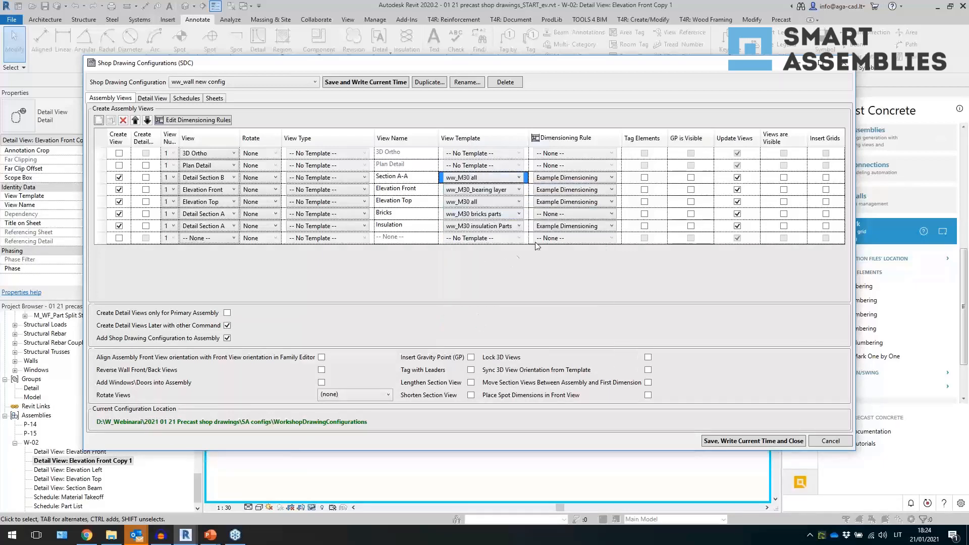
- Enable creation of the 3D Ortho view with the 3D_transparent M30 template
{"action": "left_click", "coordinate": [119, 153]}
{"action": "left_click", "coordinate": [491, 154]}
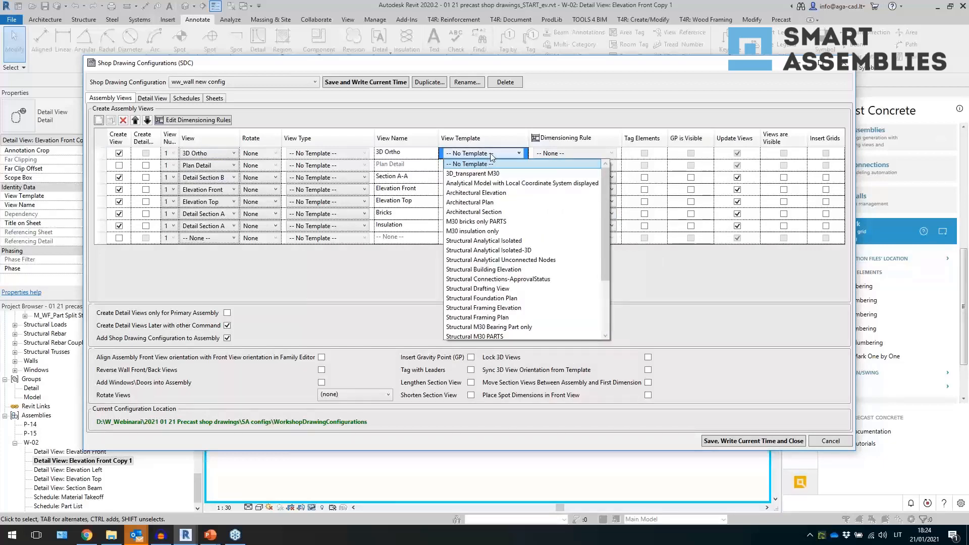
{"action": "left_click", "coordinate": [488, 162]}
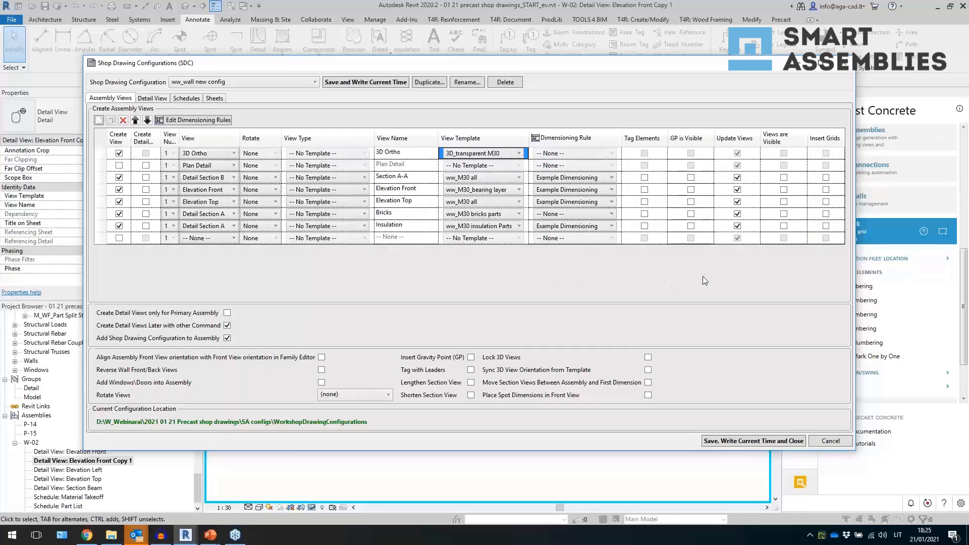
- Turn on Insert Gravity Point, and set Elevation Front's Views are Visible and GP is Visible options
{"action": "left_click", "coordinate": [471, 356]}
{"action": "left_click", "coordinate": [784, 190]}
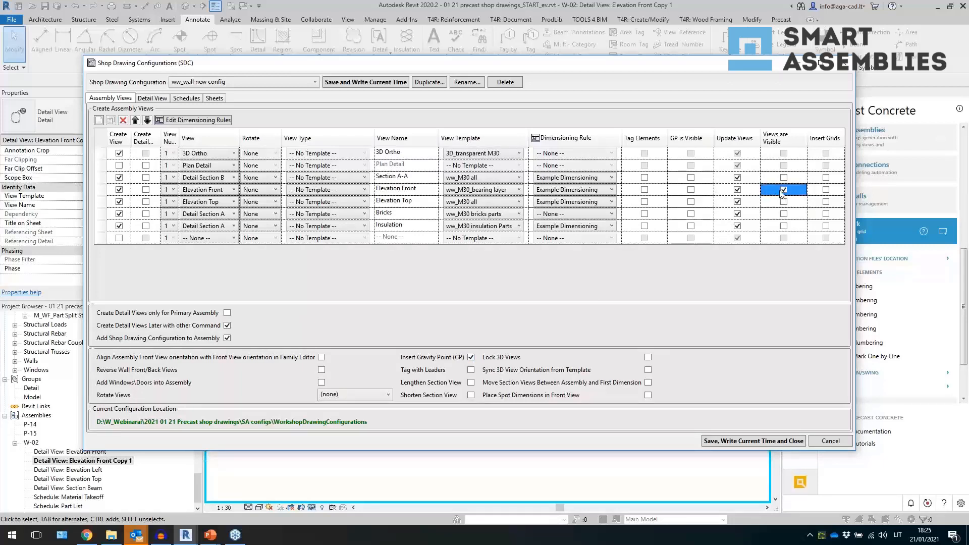
{"action": "left_click", "coordinate": [692, 191]}
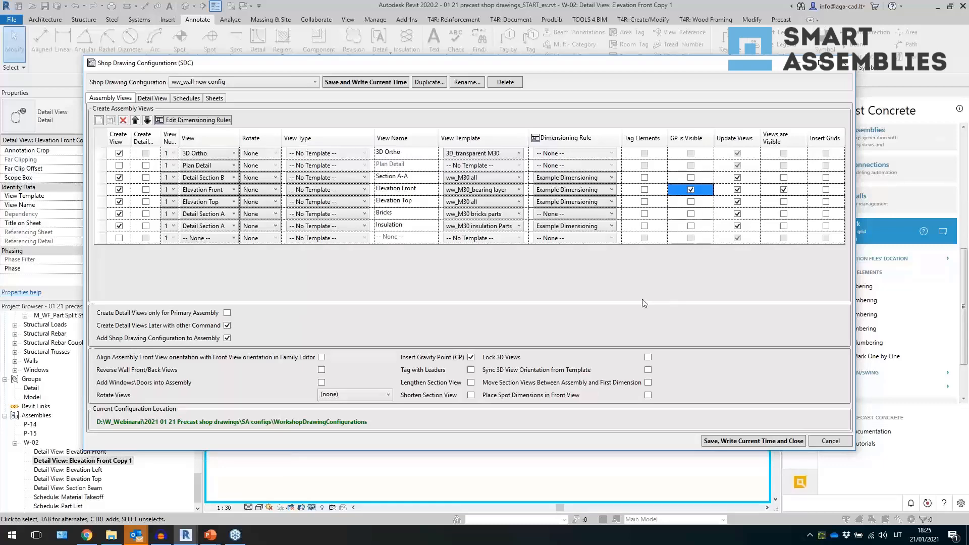
- Enable the Reverse Wall Front/Back Views option in the configuration
{"action": "left_click_drag", "start_coordinate": [382, 66], "coordinate": [422, 385]}
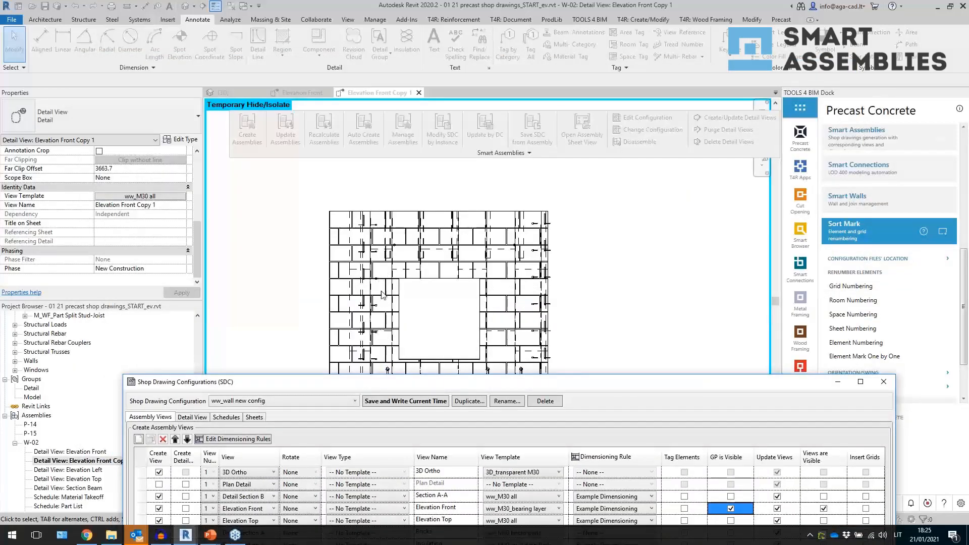
{"action": "left_click_drag", "start_coordinate": [416, 386], "coordinate": [388, 70]}
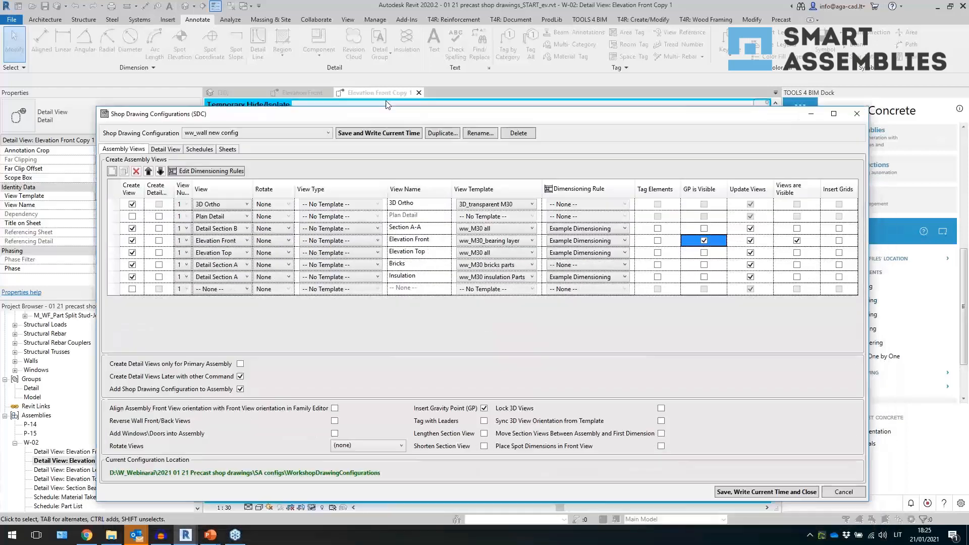
{"action": "left_click", "coordinate": [333, 372]}
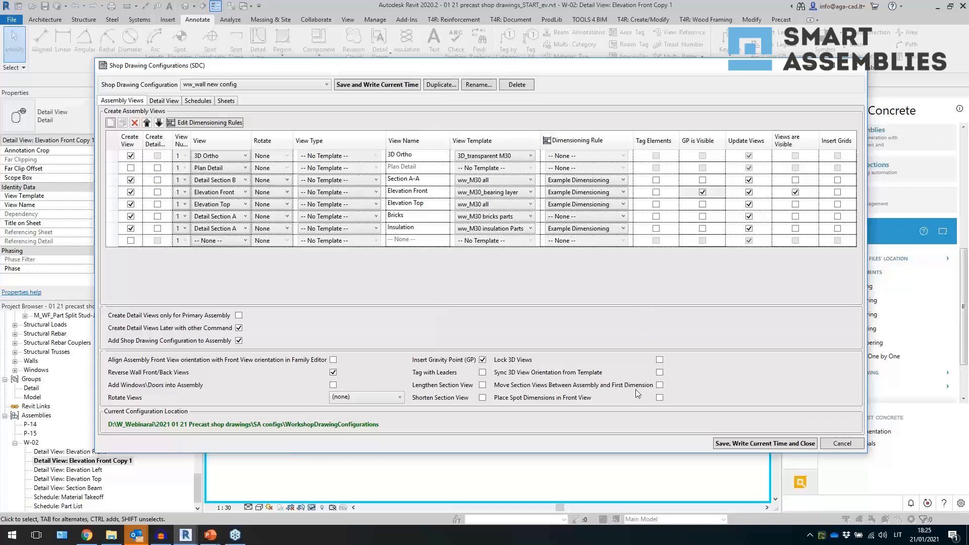
- Enable Sync 3D View Orientation from Template and save the shop drawing configuration
{"action": "left_click", "coordinate": [660, 372]}
{"action": "left_click", "coordinate": [741, 444]}
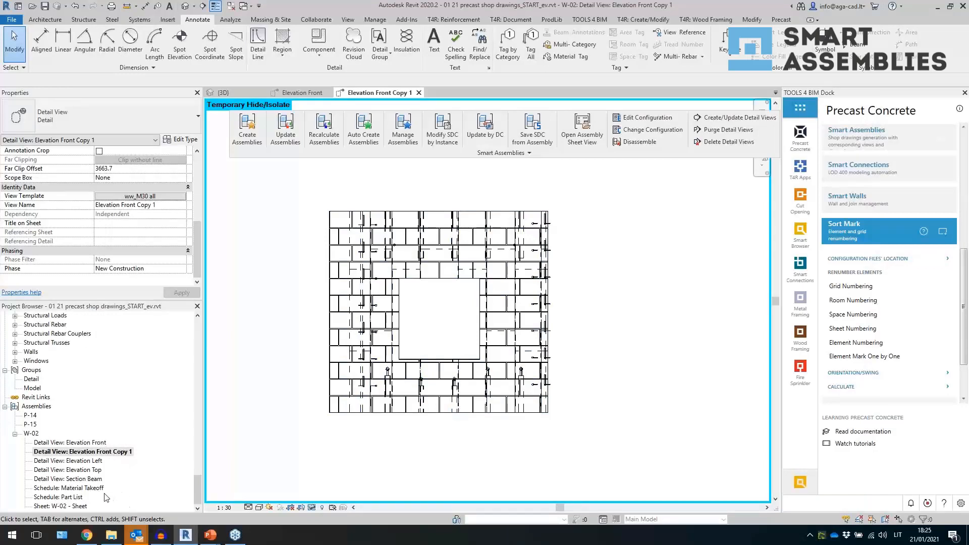
- Open the Part List schedule and filter it by Category equals Structural Connections
{"action": "double_click", "coordinate": [82, 497]}
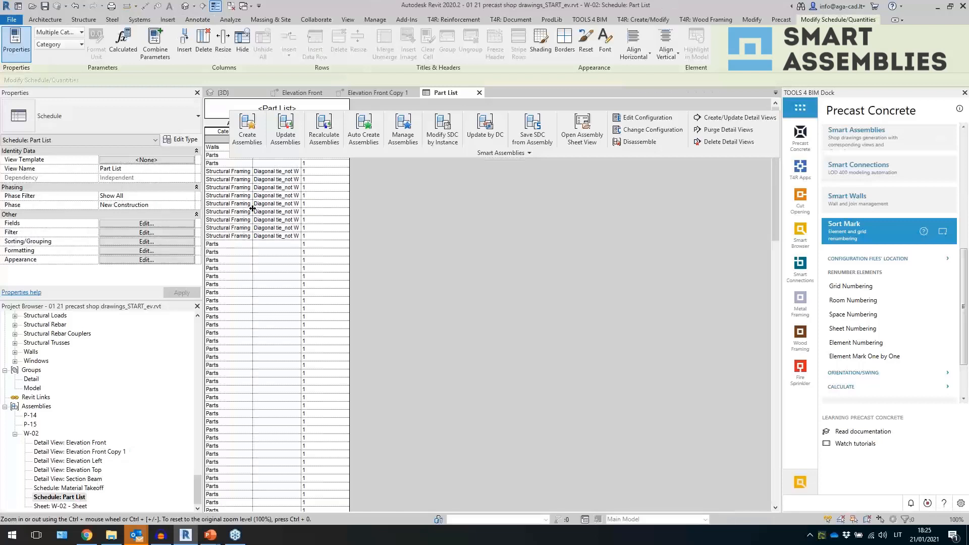
{"action": "left_click", "coordinate": [146, 223]}
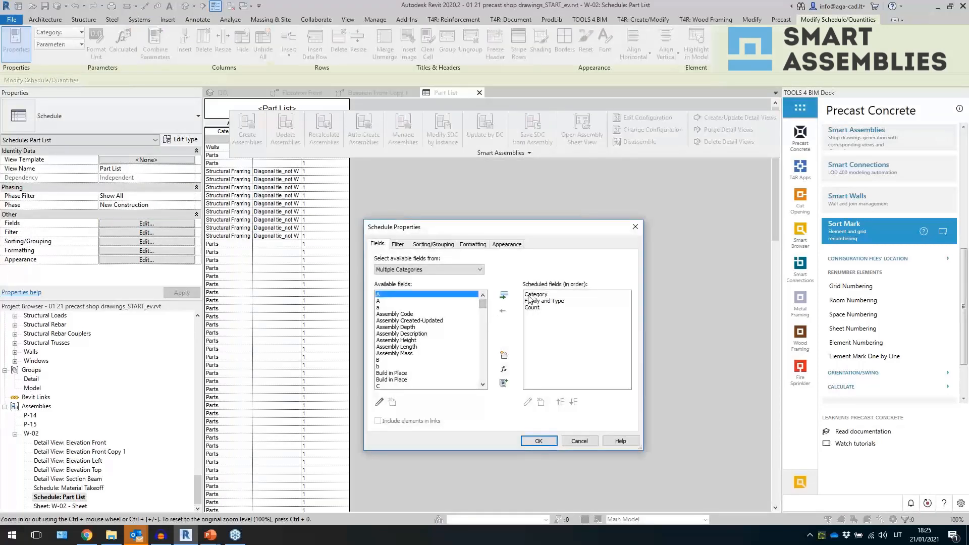
{"action": "left_click", "coordinate": [397, 245]}
{"action": "left_click", "coordinate": [445, 260]}
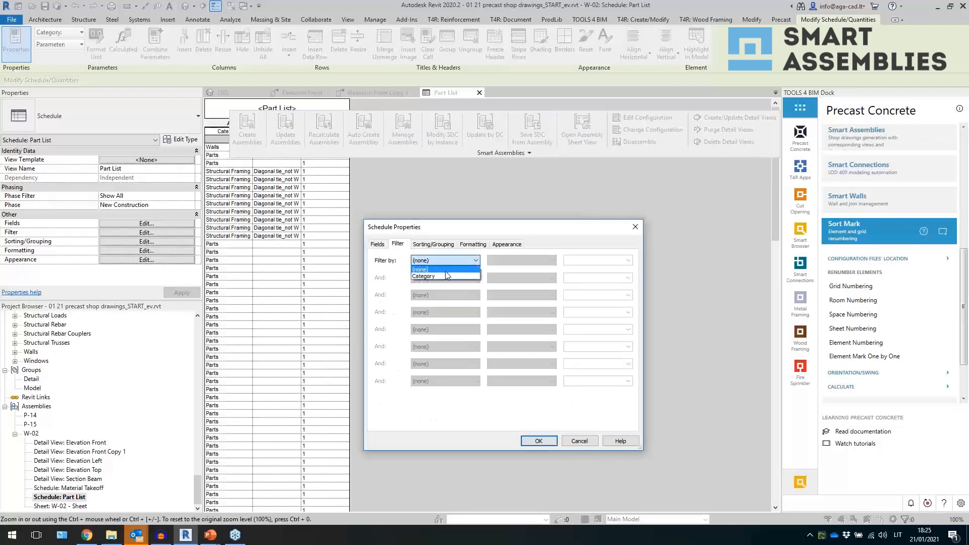
{"action": "left_click", "coordinate": [521, 260]}
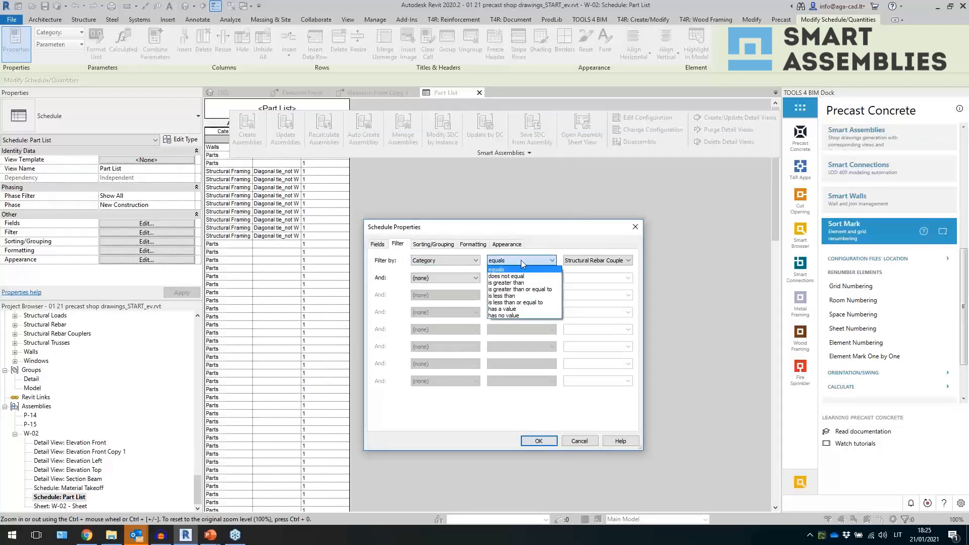
{"action": "left_click", "coordinate": [534, 259]}
{"action": "left_click", "coordinate": [584, 259]}
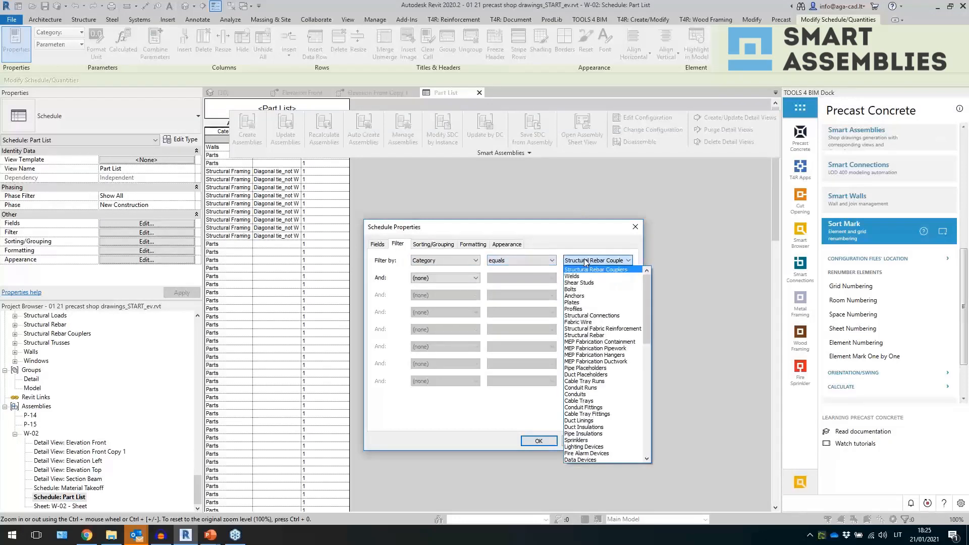
{"action": "left_click", "coordinate": [591, 315]}
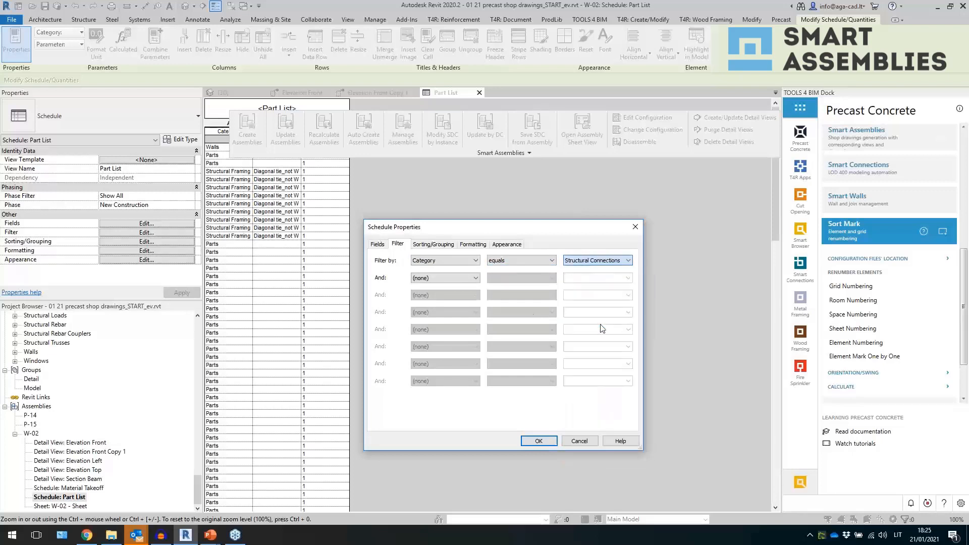
- Replace the Family and Type field with the Type field, moving it above Count
{"action": "left_click", "coordinate": [437, 246]}
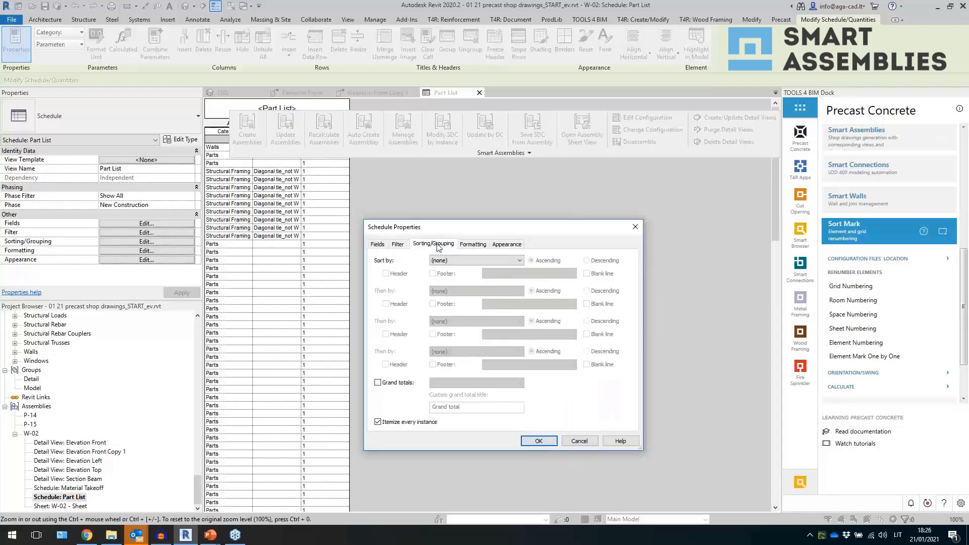
{"action": "left_click", "coordinate": [451, 260]}
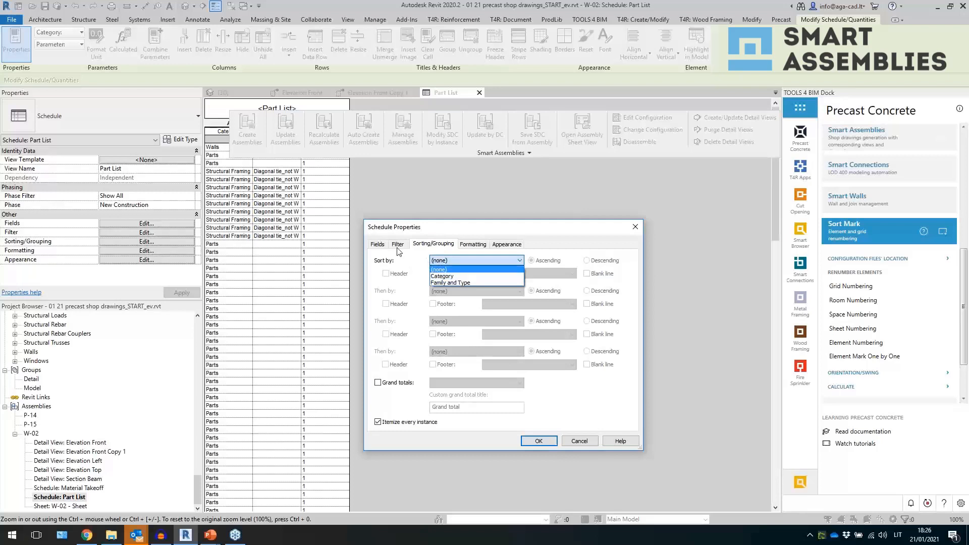
{"action": "left_click", "coordinate": [378, 245]}
{"action": "left_click", "coordinate": [377, 245]}
{"action": "left_click", "coordinate": [540, 301]}
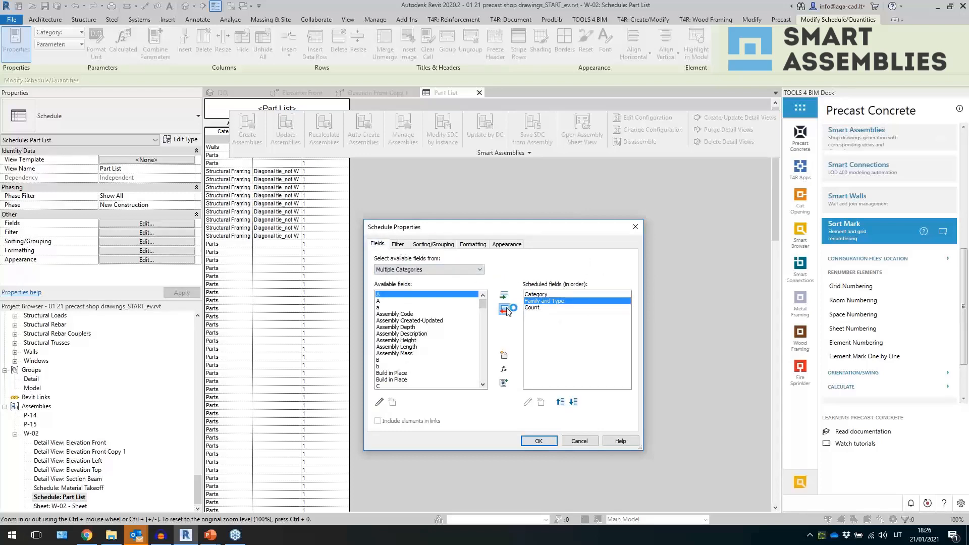
{"action": "left_click_drag", "start_coordinate": [483, 308], "coordinate": [483, 378]}
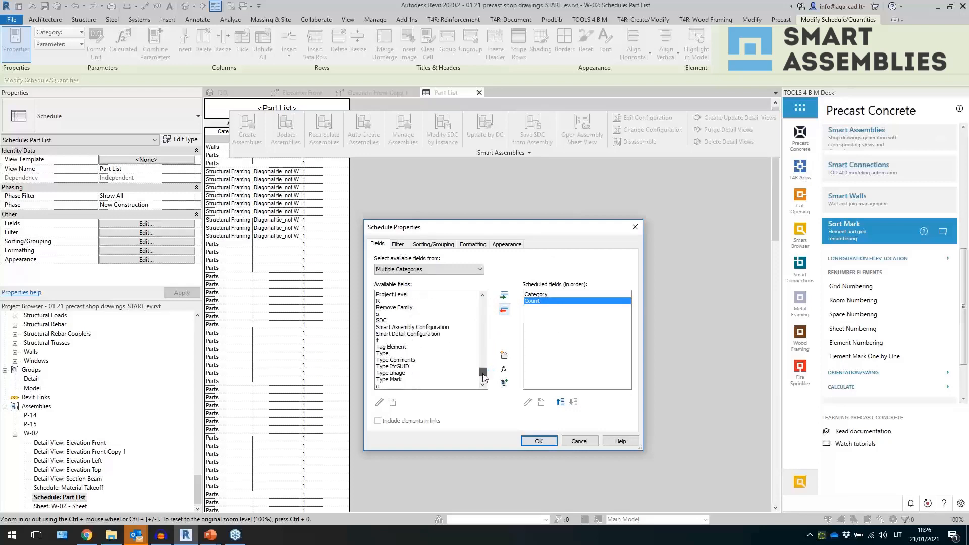
{"action": "left_click", "coordinate": [421, 354]}
{"action": "left_click", "coordinate": [503, 295]}
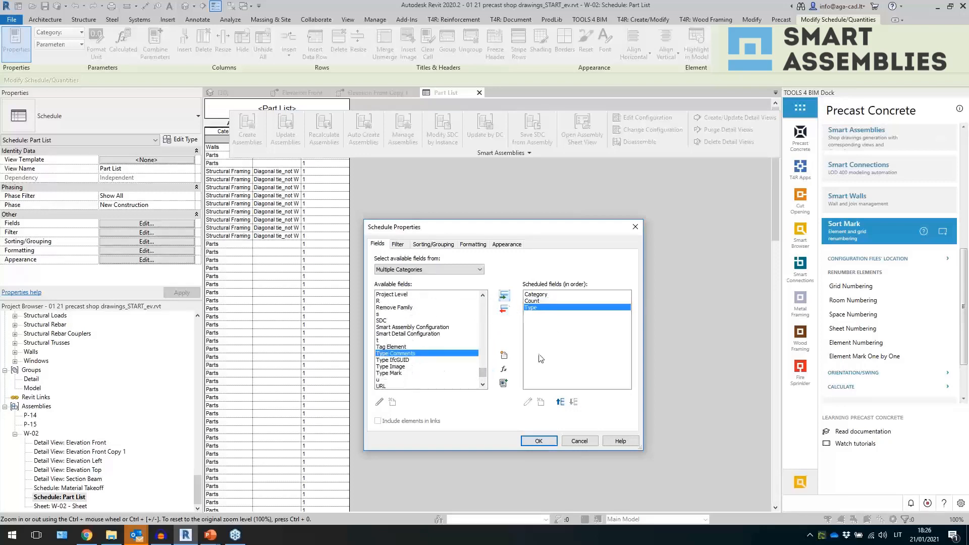
{"action": "left_click", "coordinate": [559, 401]}
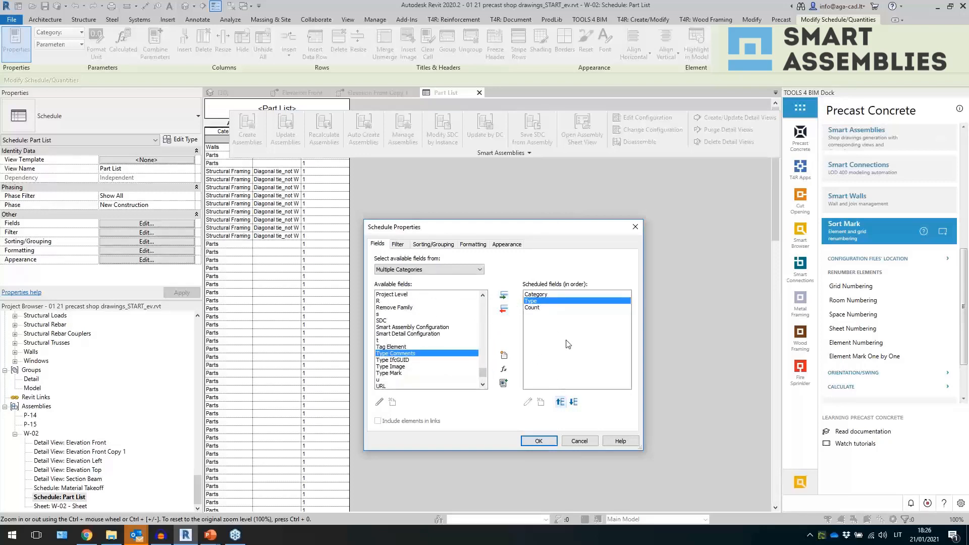
- Sort the schedule by Type and turn off Itemize every instance
{"action": "left_click", "coordinate": [433, 243]}
{"action": "left_click", "coordinate": [473, 244]}
{"action": "left_click", "coordinate": [433, 244]}
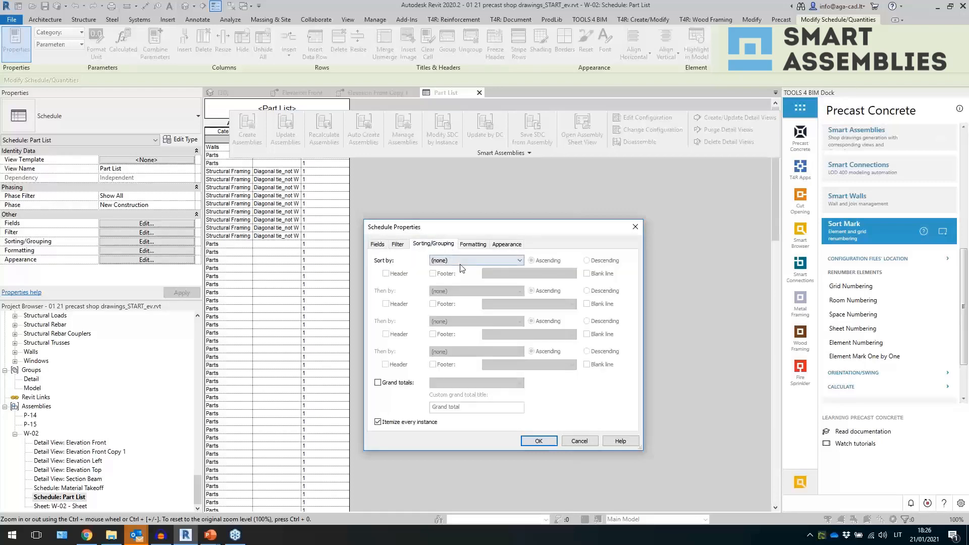
{"action": "left_click", "coordinate": [461, 261]}
{"action": "left_click", "coordinate": [455, 281]}
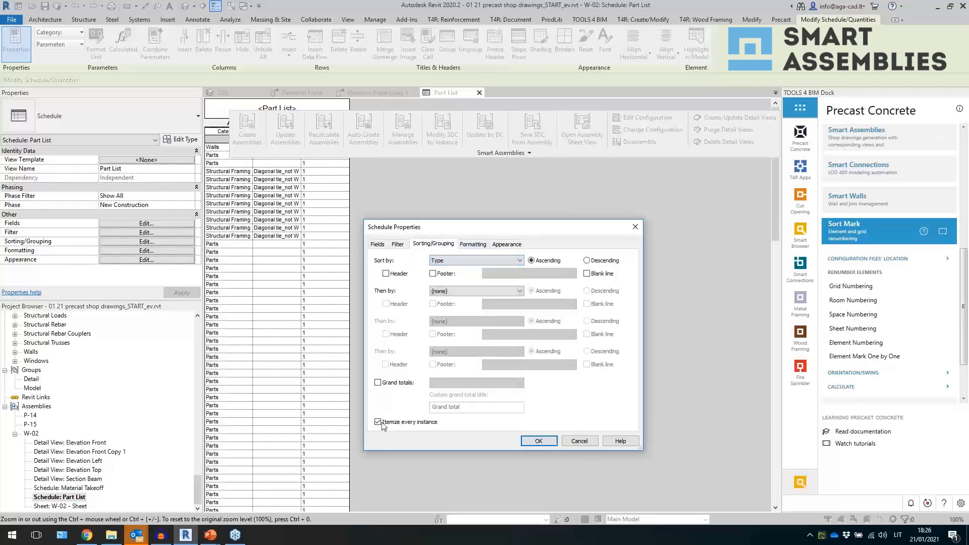
{"action": "left_click", "coordinate": [378, 422]}
- Turn off the Blank row before data appearance option and confirm the schedule properties
{"action": "left_click", "coordinate": [473, 244]}
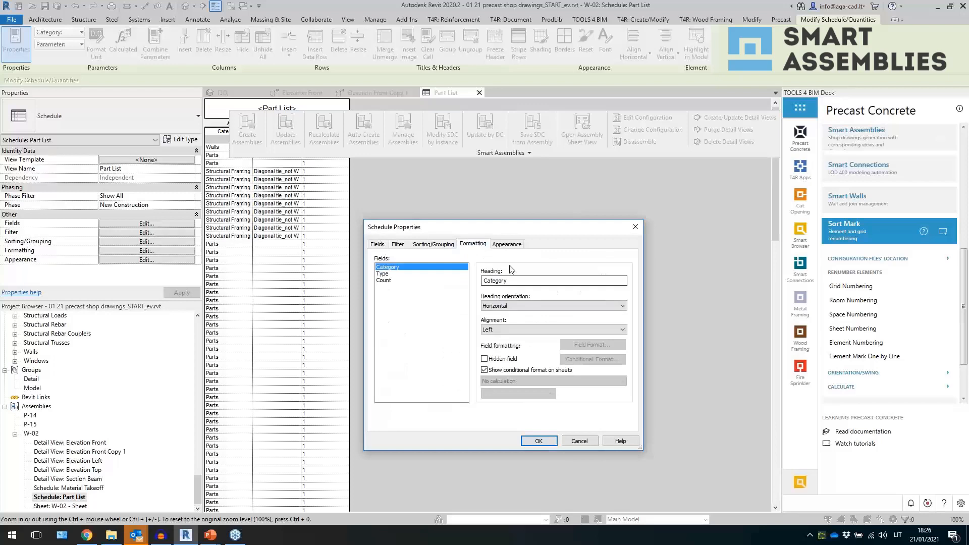
{"action": "left_click", "coordinate": [507, 244]}
{"action": "left_click", "coordinate": [519, 318]}
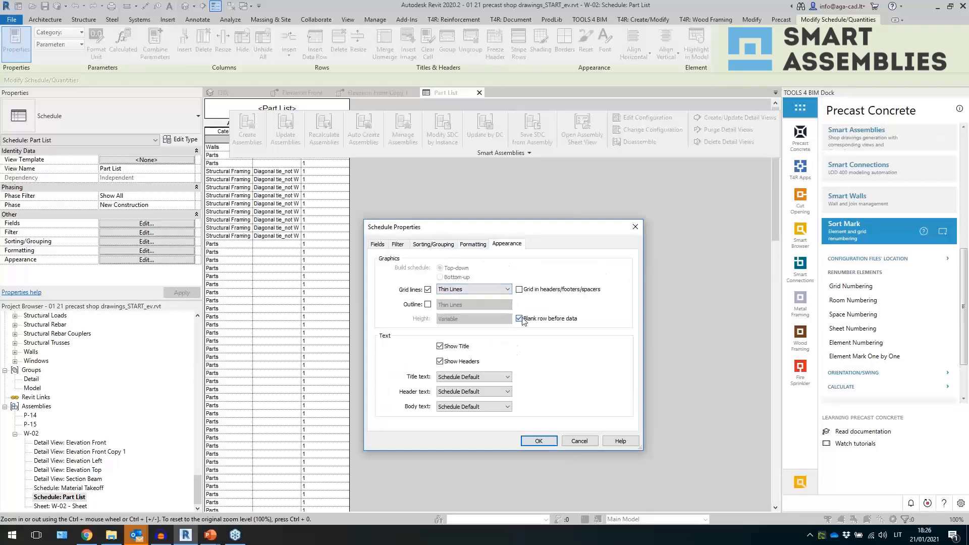
{"action": "left_click", "coordinate": [538, 440]}
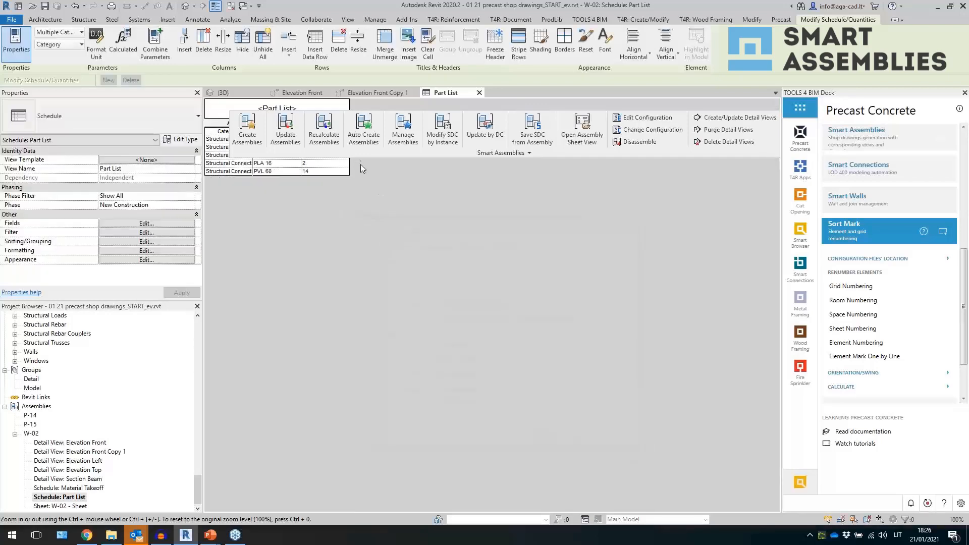
- Widen the Type column and hide the Category column in the Part List schedule
{"action": "left_click_drag", "start_coordinate": [363, 156], "coordinate": [506, 165]}
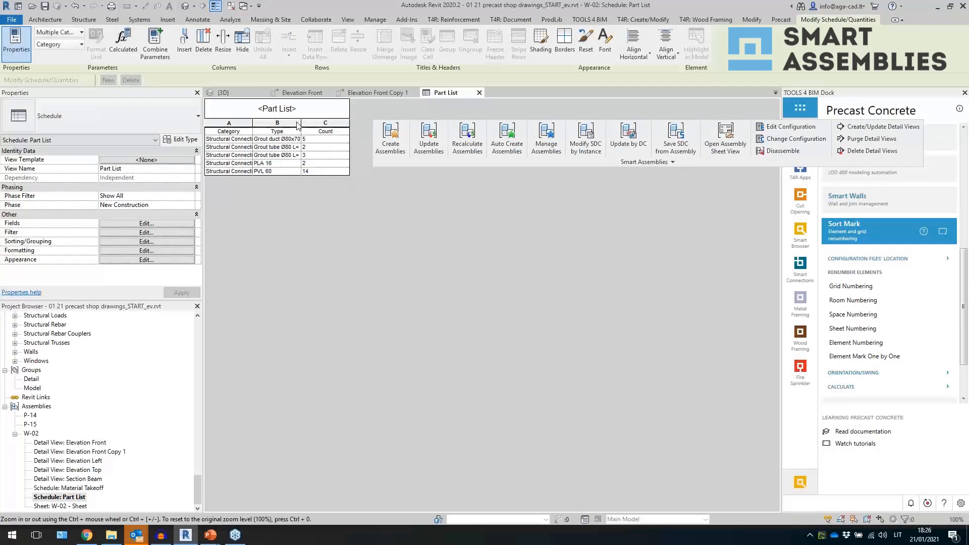
{"action": "left_click", "coordinate": [239, 128]}
{"action": "left_click", "coordinate": [242, 43]}
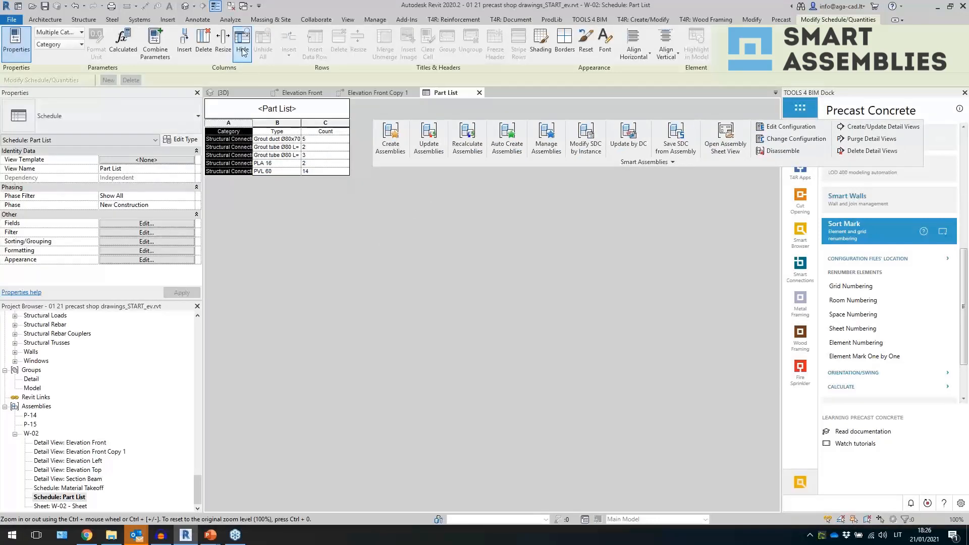
- Center-align the Count column horizontally
{"action": "left_click", "coordinate": [288, 124]}
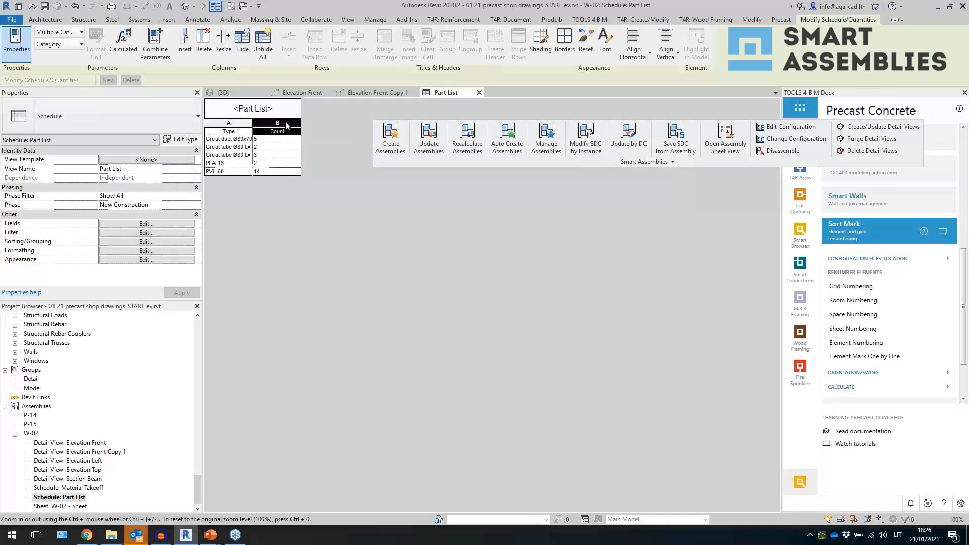
{"action": "left_click", "coordinate": [637, 54]}
{"action": "left_click", "coordinate": [636, 94]}
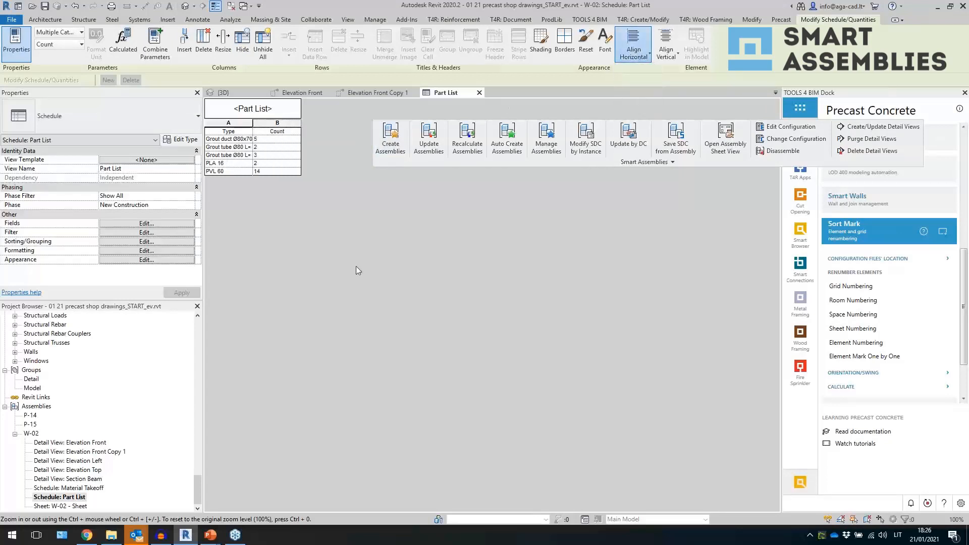
- Open sheet W-02, place the Part List schedule on it, and widen its Type column
{"action": "double_click", "coordinate": [78, 507]}
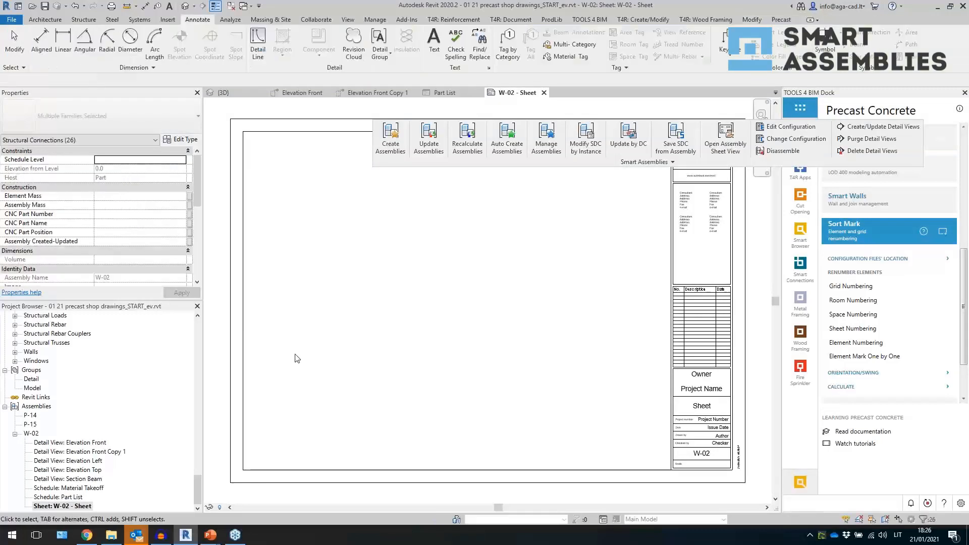
{"action": "left_click_drag", "start_coordinate": [78, 499], "coordinate": [320, 389]}
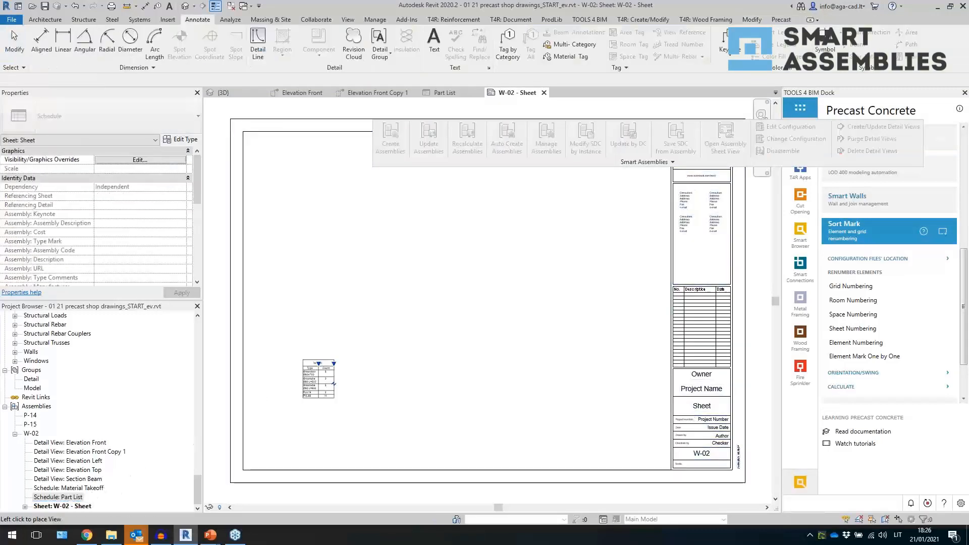
{"action": "left_click", "coordinate": [310, 363]}
{"action": "scroll", "coordinate": [318, 396], "scroll_direction": "up", "scroll_amount": 5}
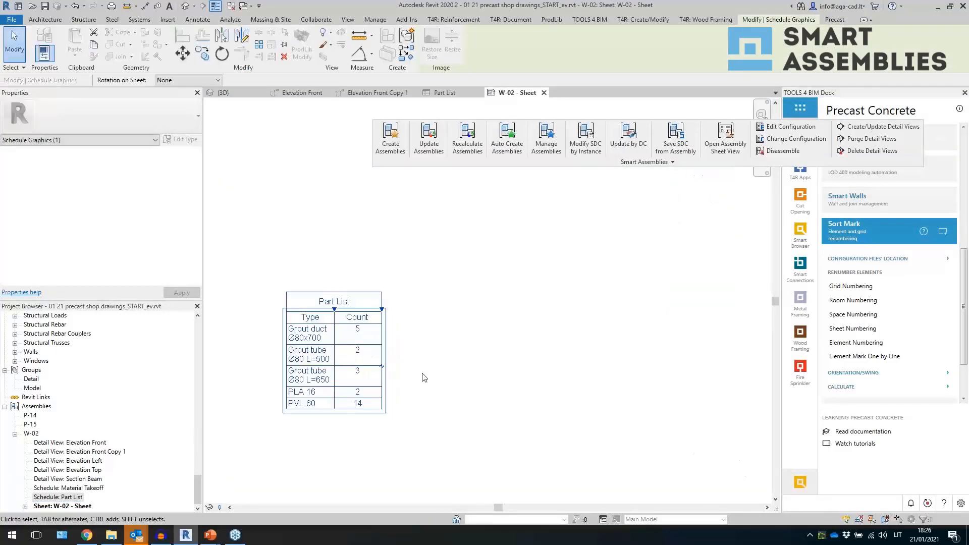
{"action": "left_click_drag", "start_coordinate": [334, 309], "coordinate": [394, 309]}
{"action": "left_click", "coordinate": [392, 431]}
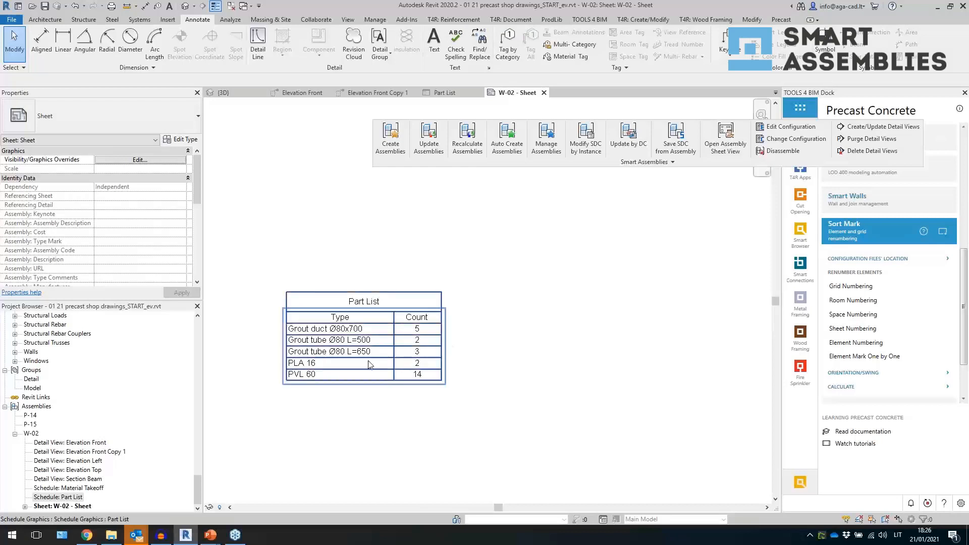
- Delete the Part List schedule from the W-02 sheet
{"action": "scroll", "coordinate": [407, 384], "scroll_direction": "down", "scroll_amount": 2}
{"action": "scroll", "coordinate": [402, 384], "scroll_direction": "up", "scroll_amount": 1}
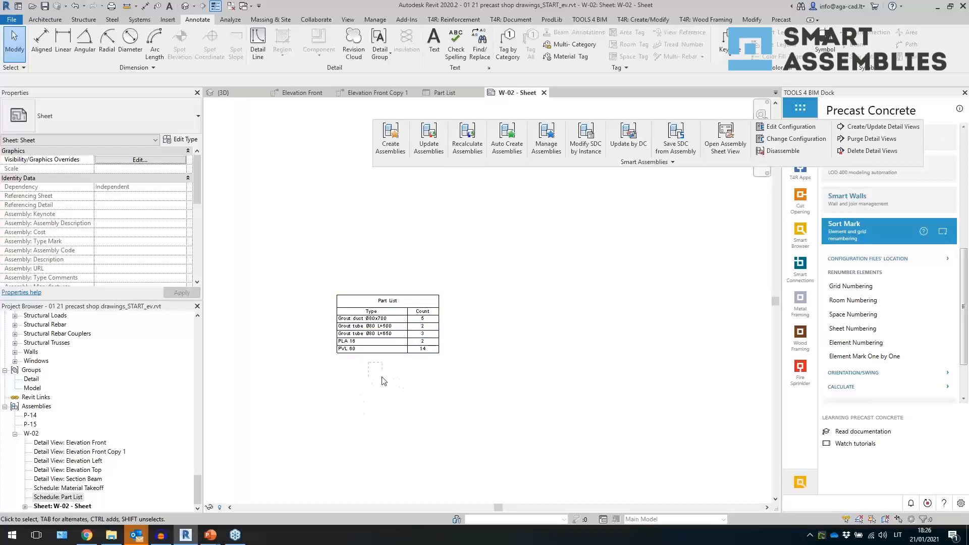
{"action": "left_click_drag", "start_coordinate": [382, 377], "coordinate": [344, 305]}
{"action": "key", "text": "Delete"}
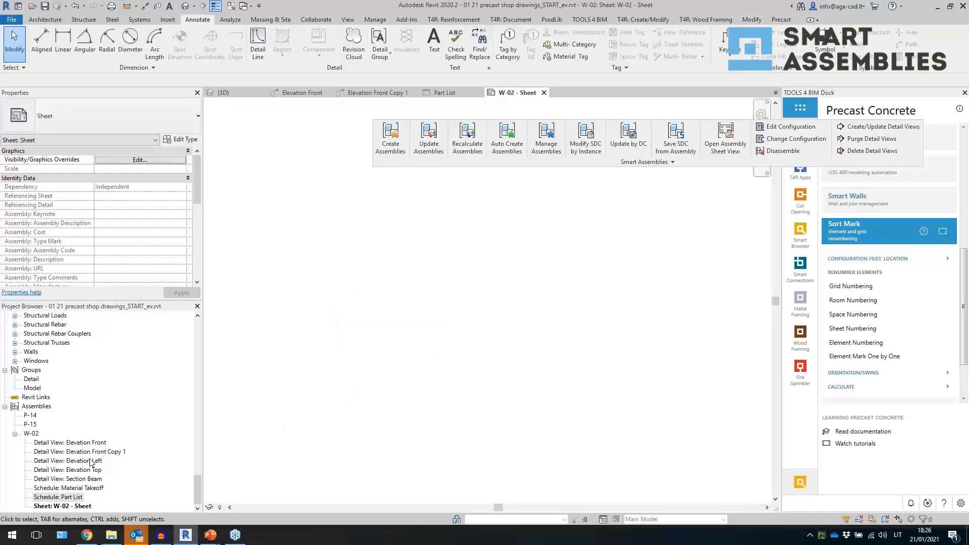
- Create a view template named ww_hosted details from the Part List schedule
{"action": "double_click", "coordinate": [73, 496]}
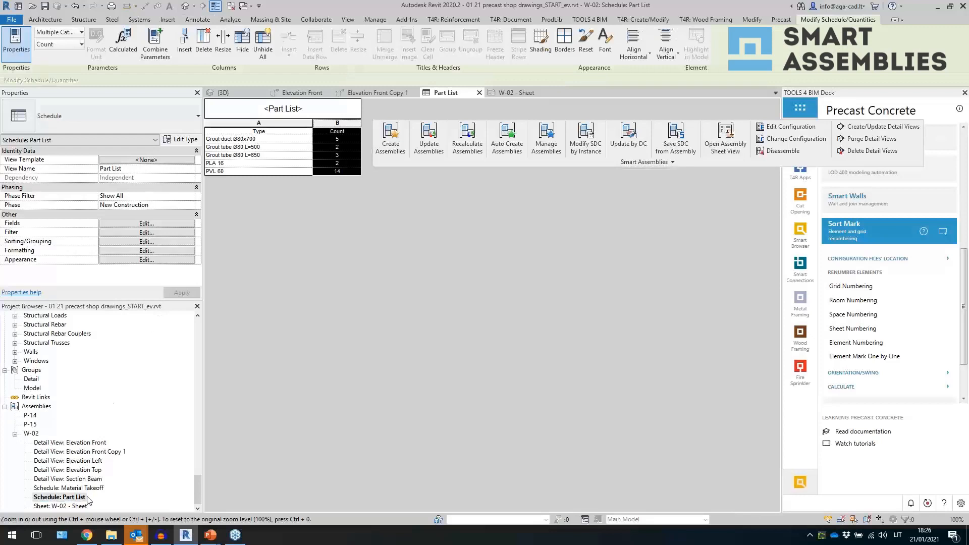
{"action": "right_click", "coordinate": [79, 497]}
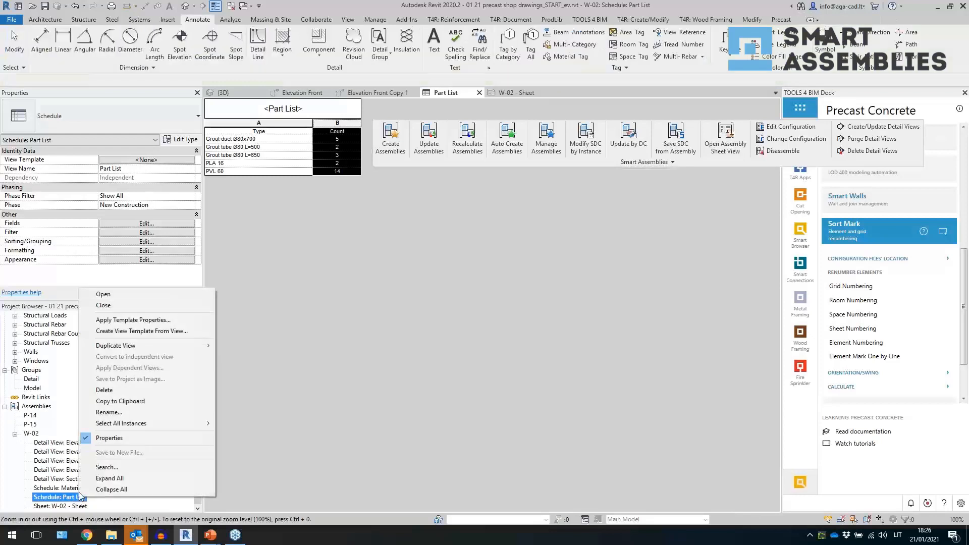
{"action": "left_click", "coordinate": [134, 332]}
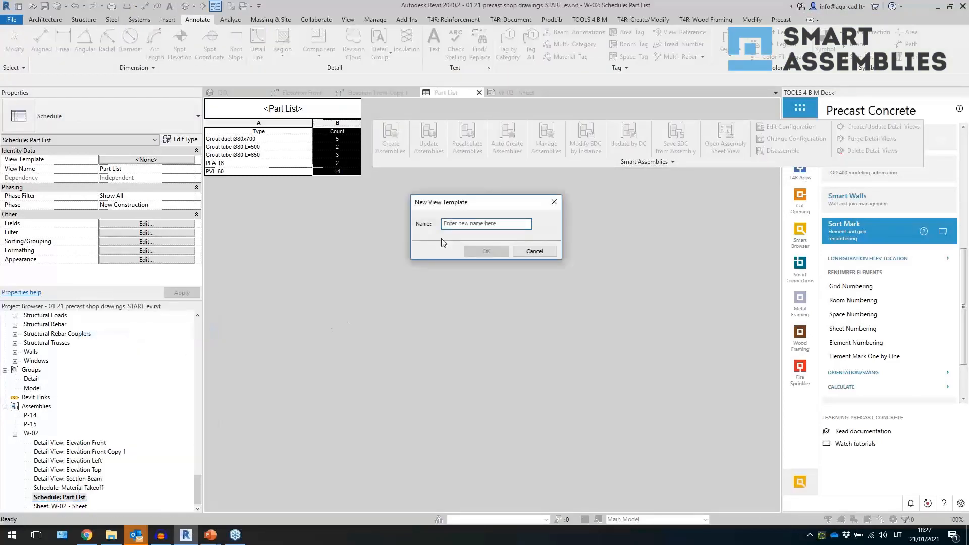
{"action": "type", "text": "ww_hosted det"}
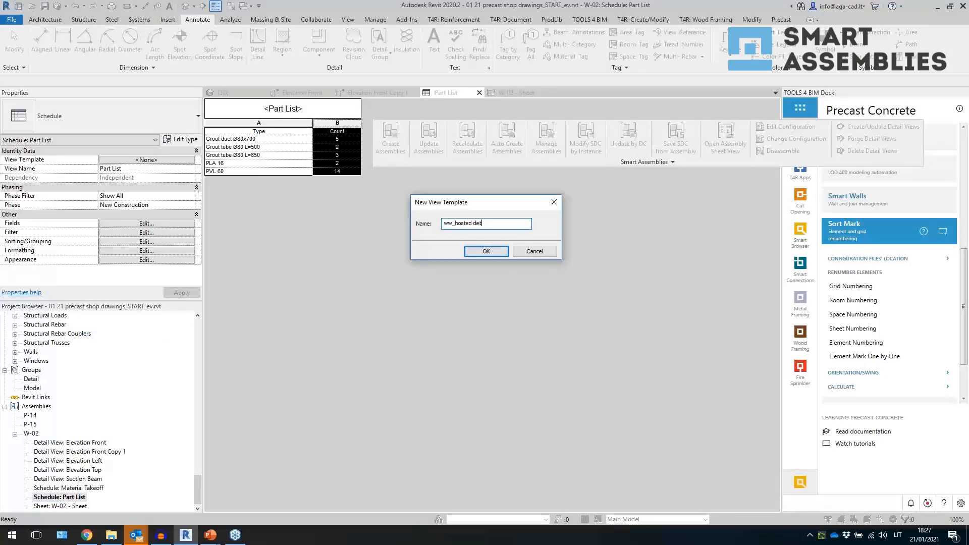
{"action": "type", "text": "ails"}
{"action": "key", "text": "Return"}
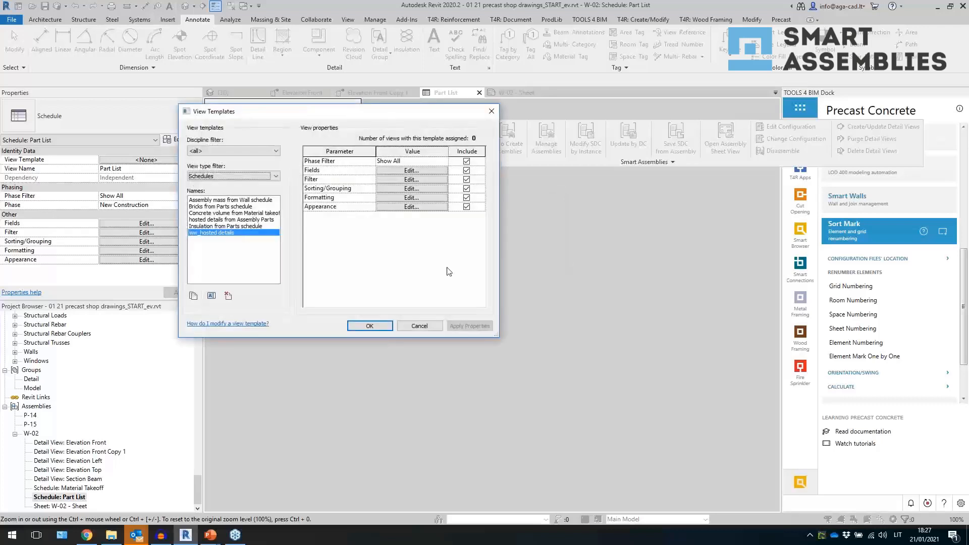
{"action": "left_click", "coordinate": [372, 326]}
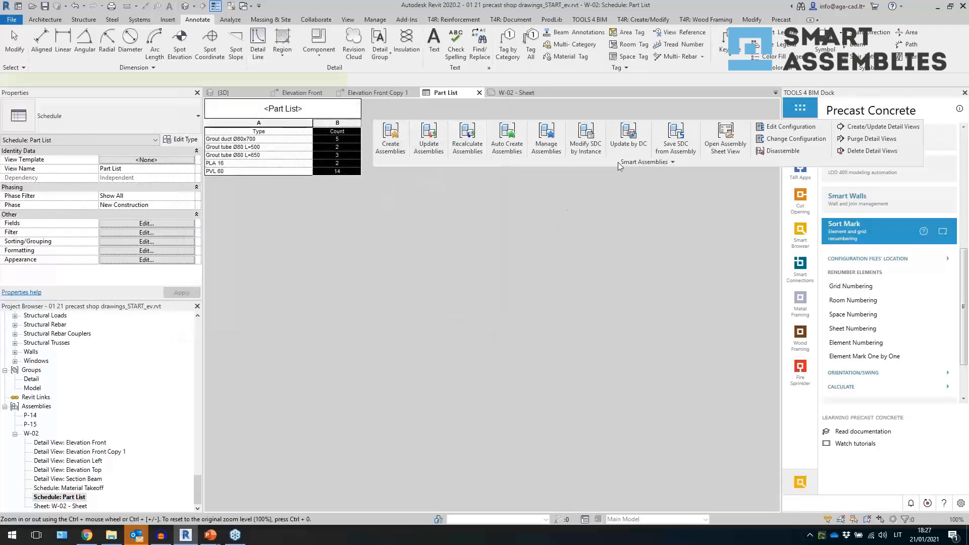
- Open the shop drawing configuration's schedule settings and set the Part List row to use the ww_hosted details schedule view template
{"action": "left_click", "coordinate": [621, 162]}
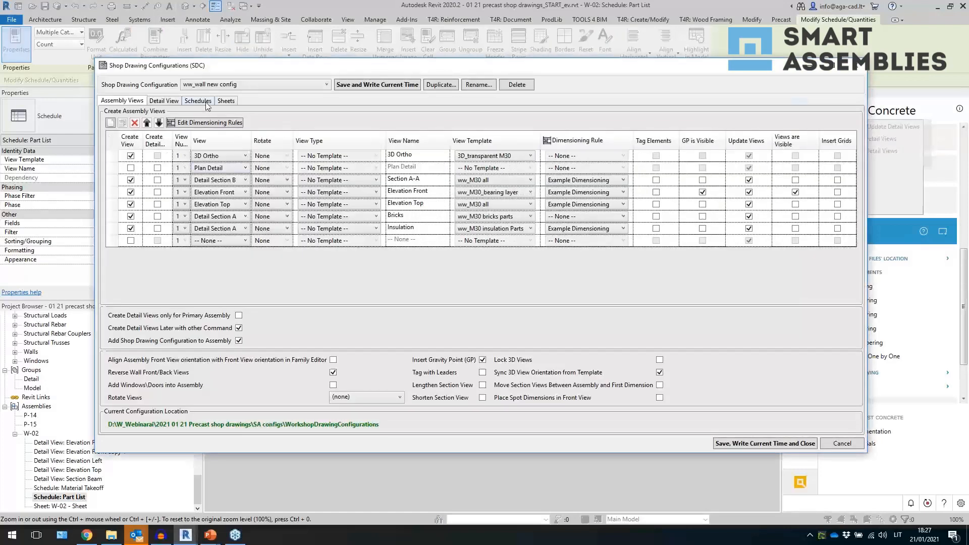
{"action": "left_click", "coordinate": [198, 100]}
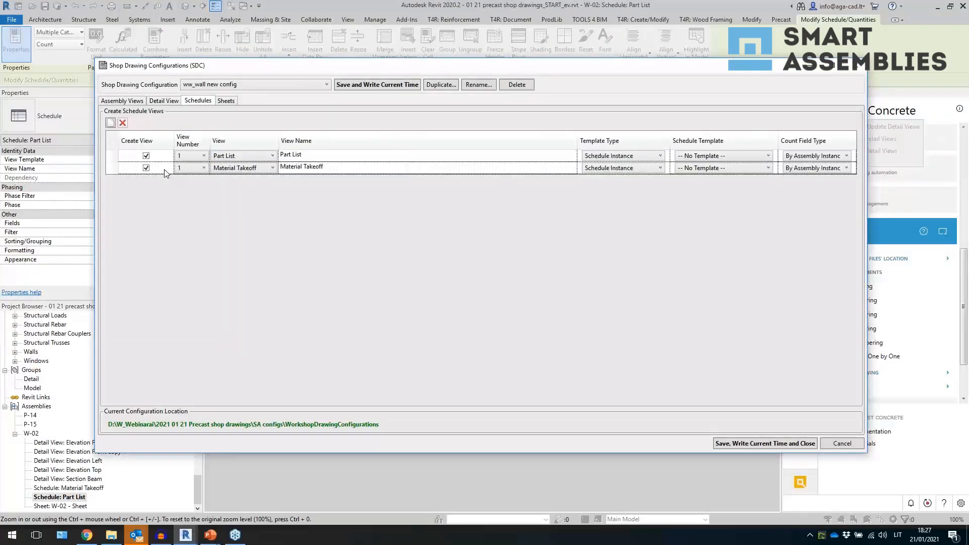
{"action": "left_click", "coordinate": [616, 156]}
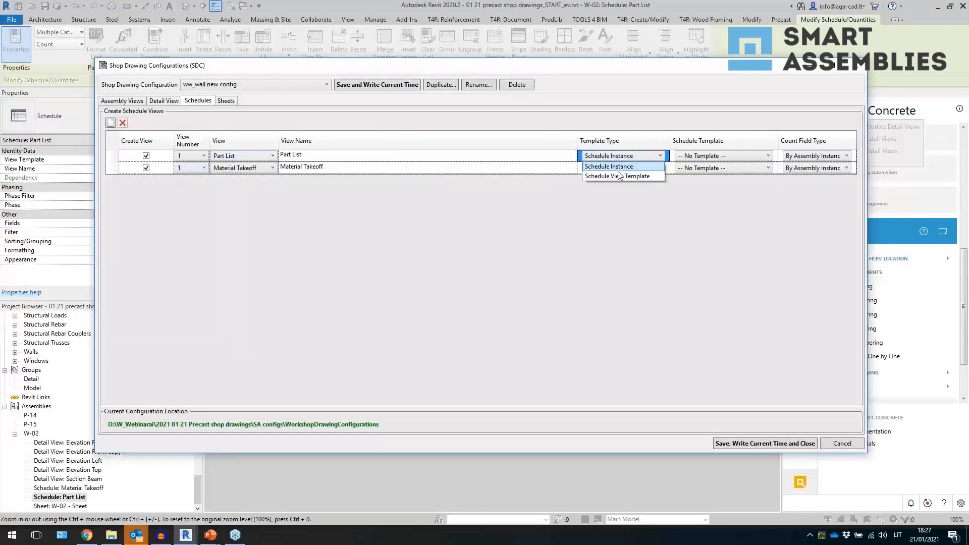
{"action": "left_click", "coordinate": [619, 175]}
{"action": "left_click", "coordinate": [681, 157]}
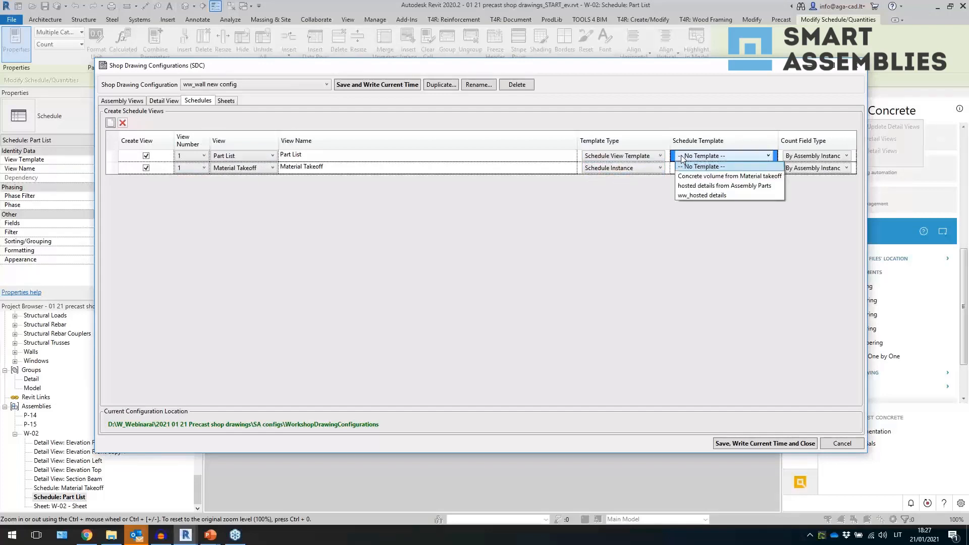
{"action": "left_click", "coordinate": [704, 196]}
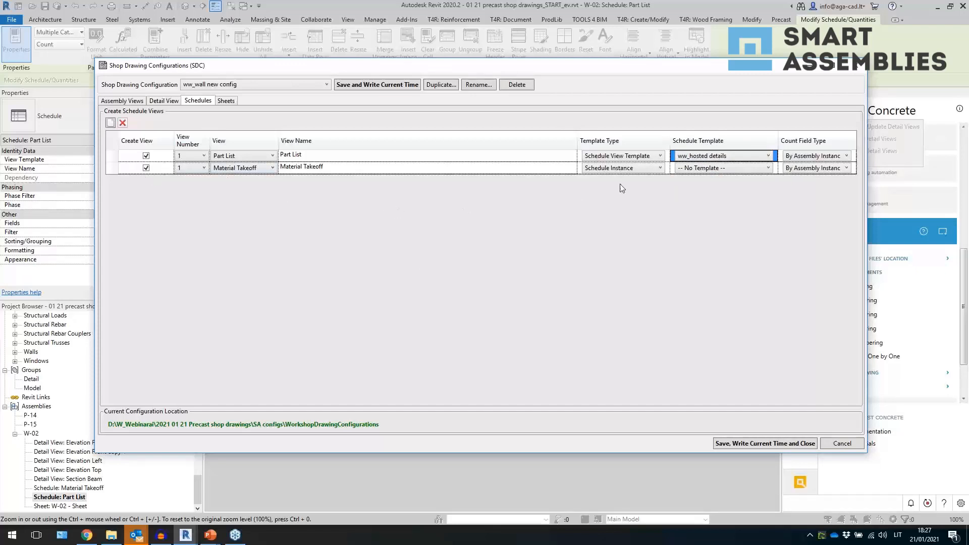
- Set the Material Takeoff row to the Concrete volume from Material takeoff schedule view template and rename it Concrete volume
{"action": "left_click", "coordinate": [646, 169]}
{"action": "left_click", "coordinate": [643, 187]}
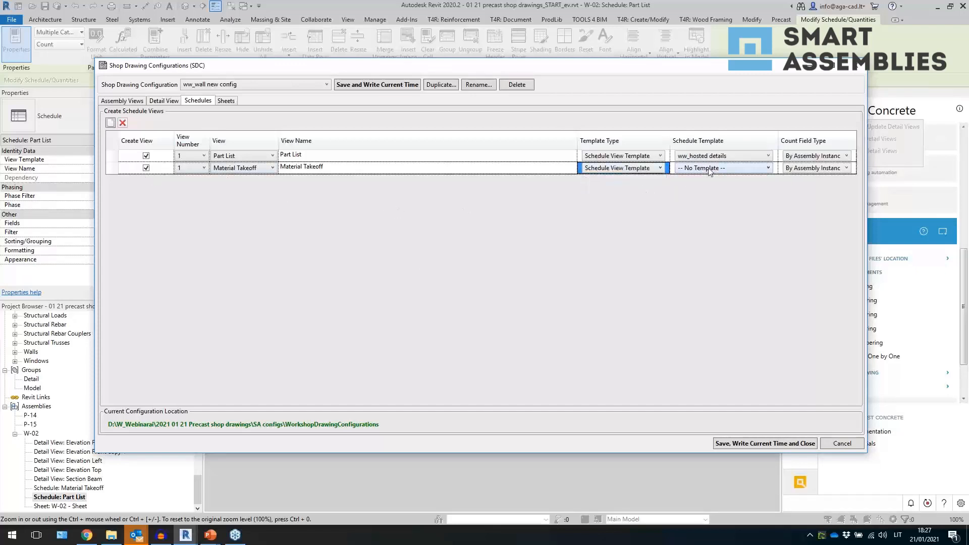
{"action": "left_click", "coordinate": [715, 171]}
{"action": "left_click", "coordinate": [715, 186]}
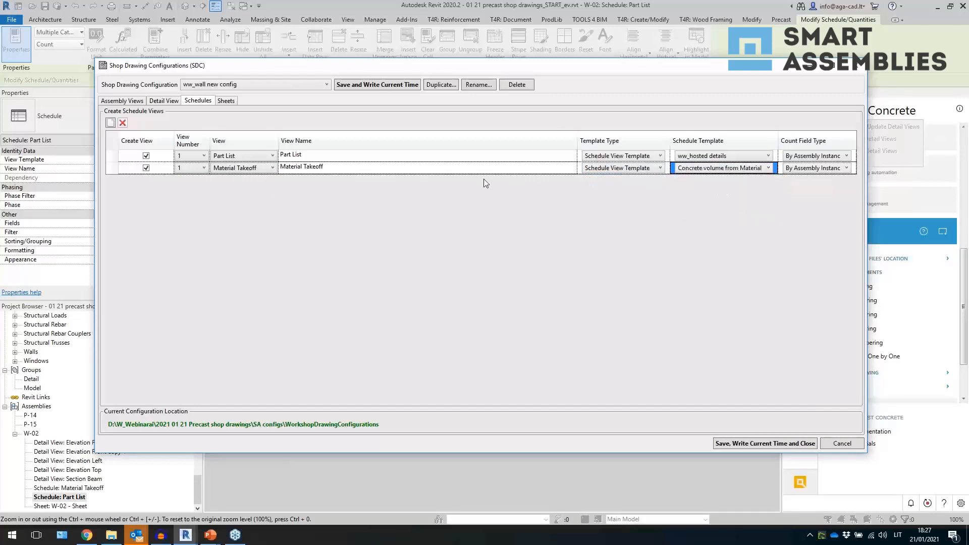
{"action": "left_click", "coordinate": [485, 169]}
{"action": "left_click", "coordinate": [484, 166]}
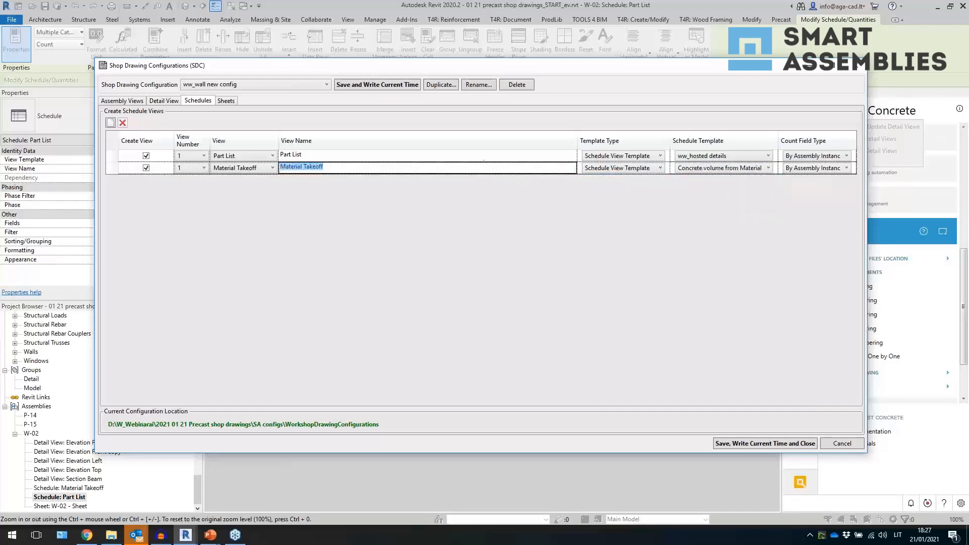
{"action": "type", "text": "Concrete volume"}
- Rename the Part List row's view to Hosted details
{"action": "left_click", "coordinate": [431, 155]}
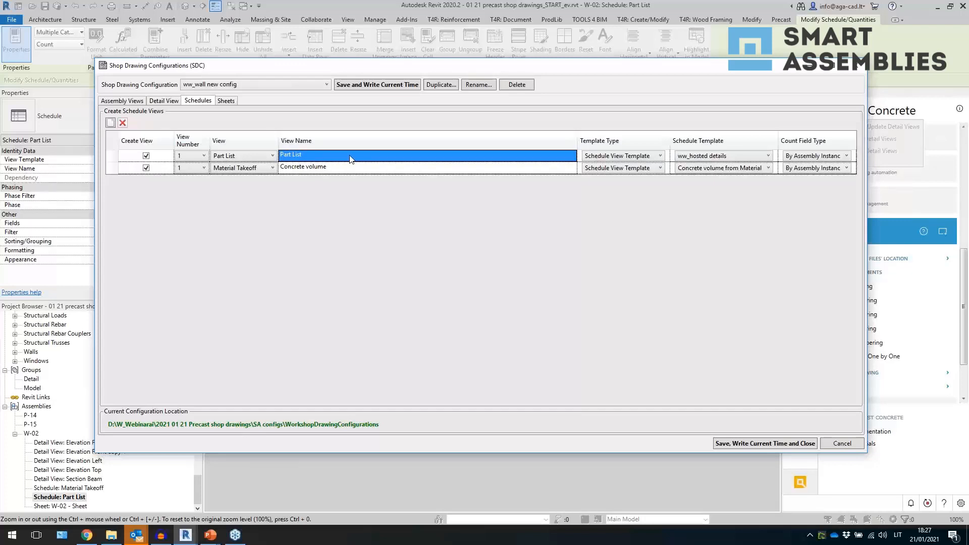
{"action": "left_click", "coordinate": [324, 156]}
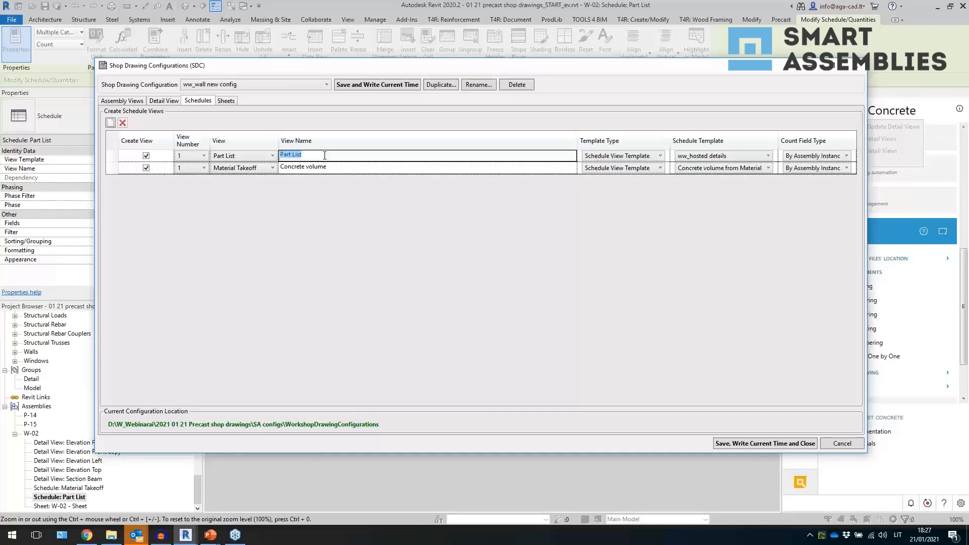
{"action": "type", "text": "Hosted details"}
{"action": "key", "text": "Return"}
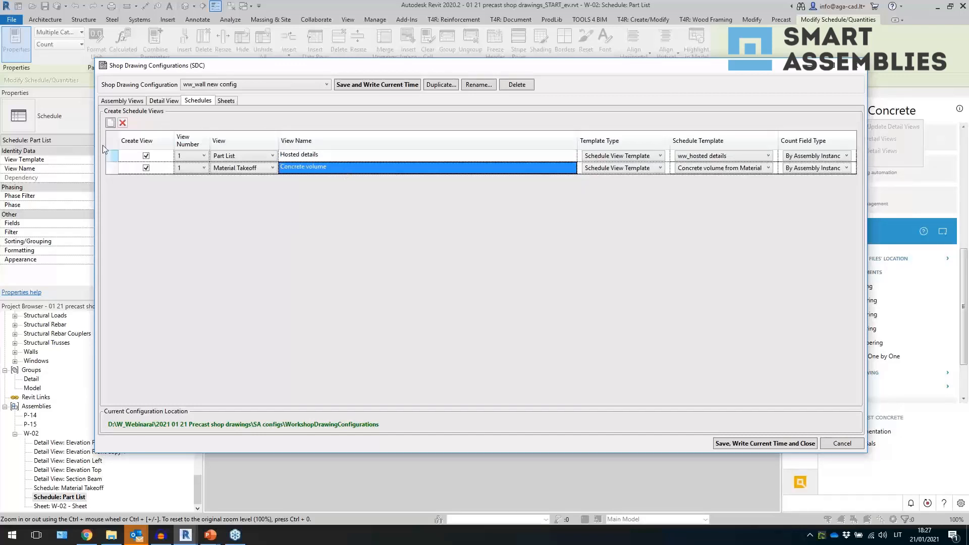
- Add a schedule row using the Assembly mass from Wall schedule view template and name it Mass
{"action": "left_click", "coordinate": [110, 122]}
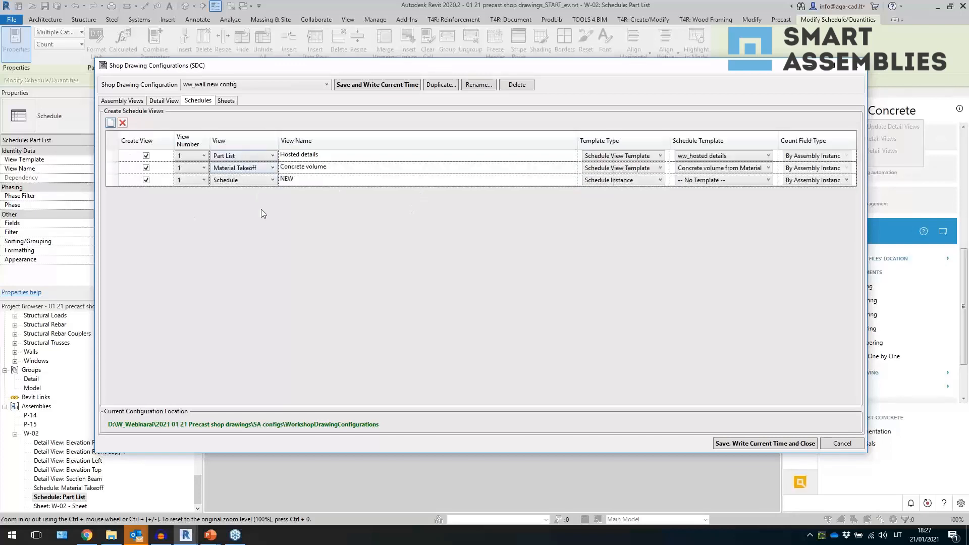
{"action": "left_click", "coordinate": [609, 183]}
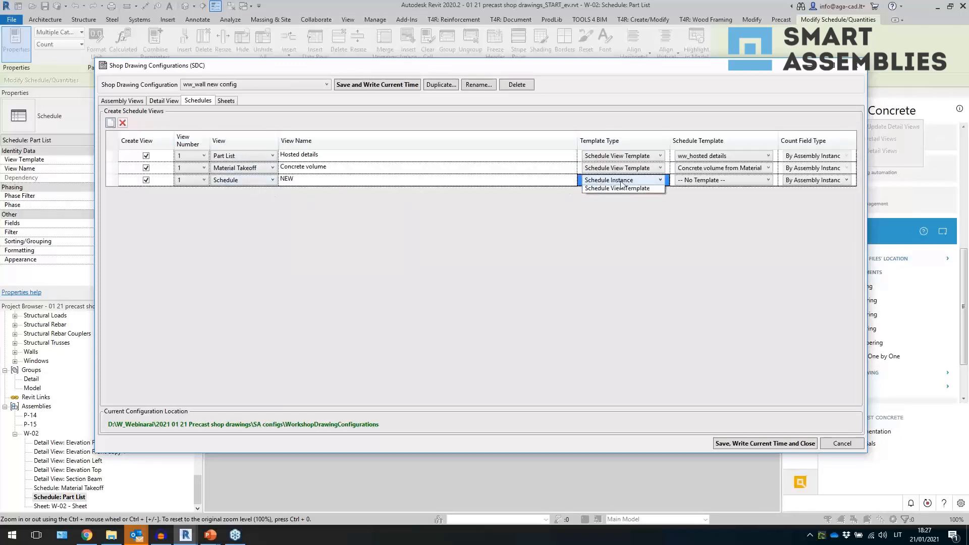
{"action": "left_click", "coordinate": [616, 199]}
{"action": "left_click", "coordinate": [706, 181]}
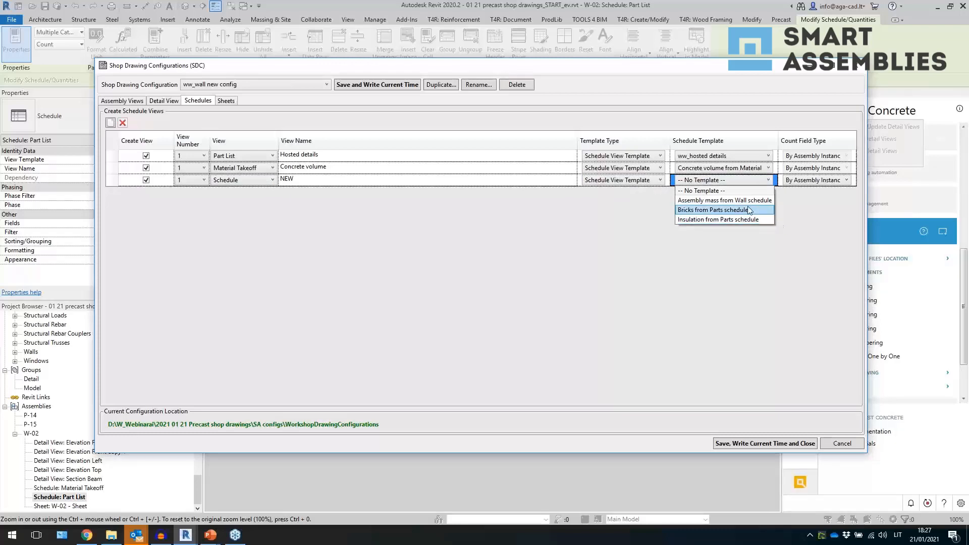
{"action": "left_click", "coordinate": [724, 200]}
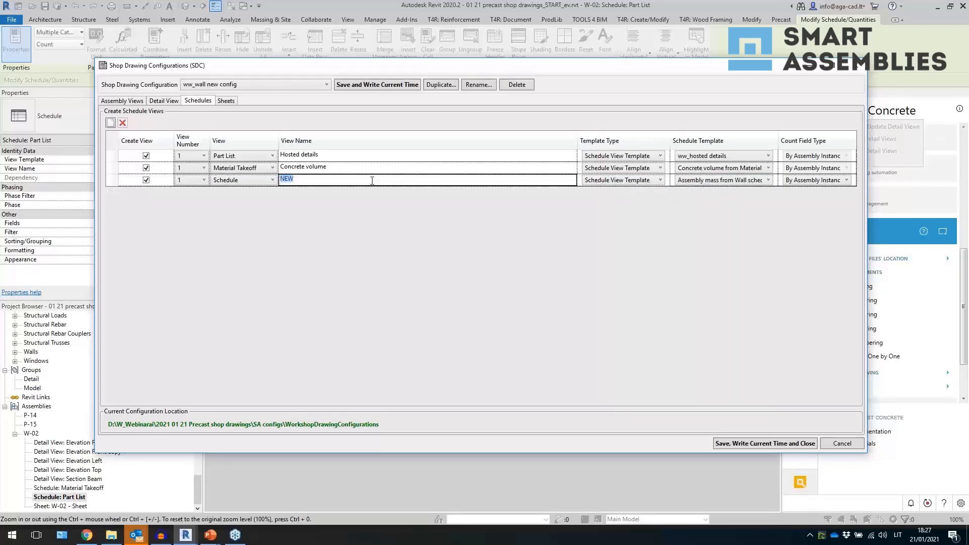
{"action": "type", "text": "Mass"}
{"action": "key", "text": "Return"}
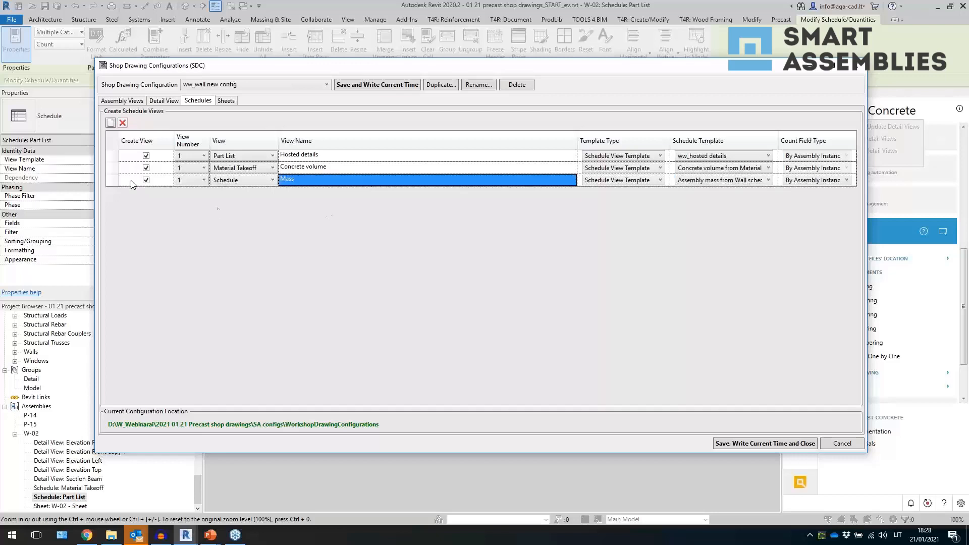
- Add two more schedule rows and assign the first one the Bricks from Parts schedule view template
{"action": "left_click", "coordinate": [109, 123]}
{"action": "left_click", "coordinate": [109, 123]}
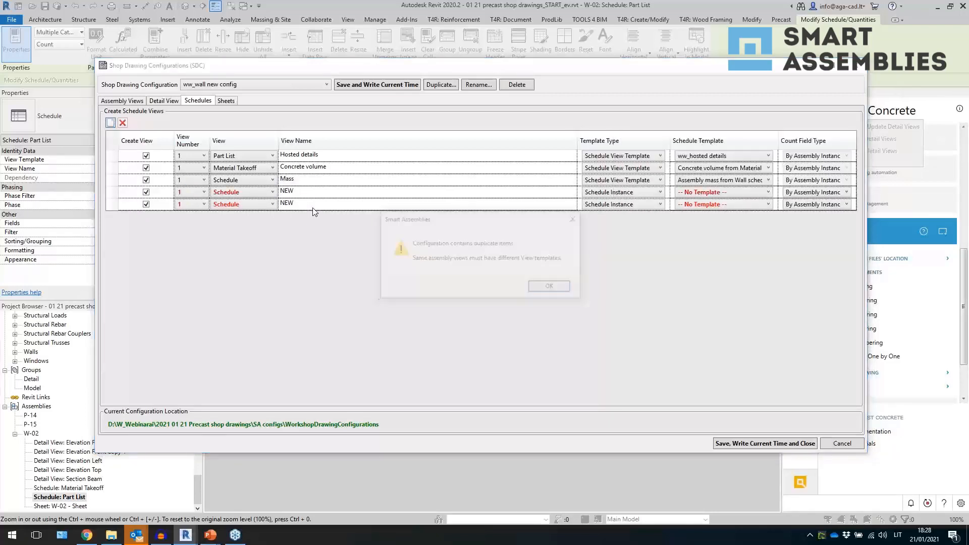
{"action": "left_click", "coordinate": [564, 289]}
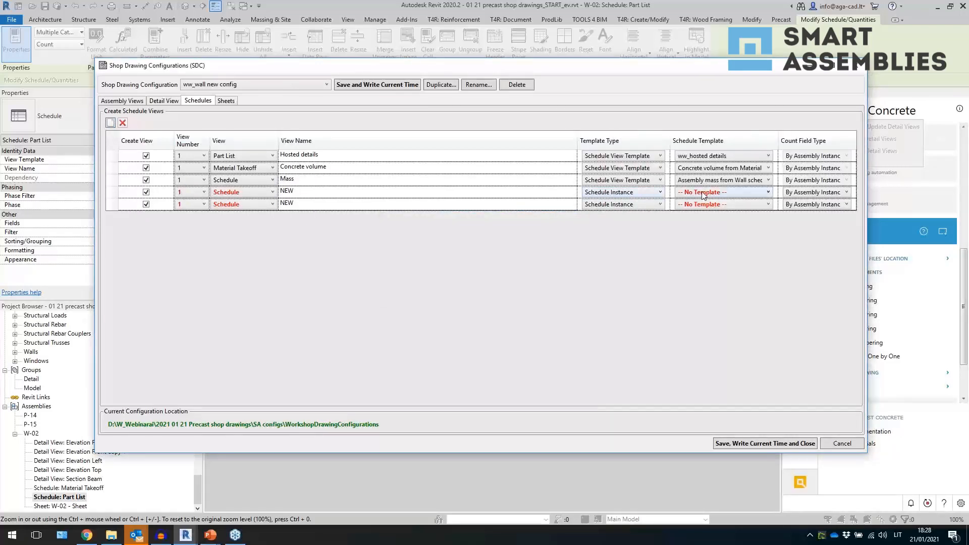
{"action": "left_click", "coordinate": [660, 192]}
{"action": "left_click", "coordinate": [660, 192]}
{"action": "left_click", "coordinate": [643, 212]}
{"action": "left_click", "coordinate": [714, 197]}
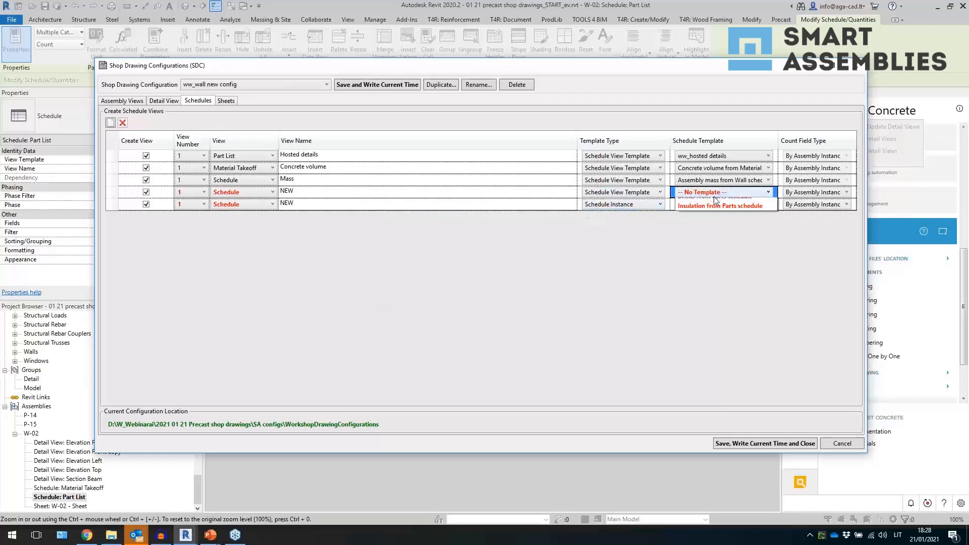
{"action": "left_click", "coordinate": [727, 222]}
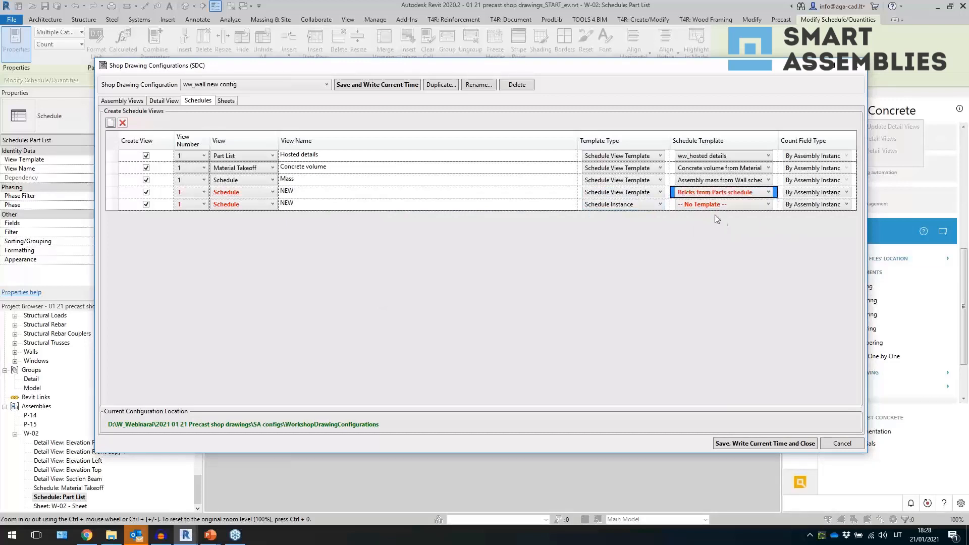
- Assign the last schedule row the Insulation from Parts schedule view template
{"action": "left_click", "coordinate": [714, 204]}
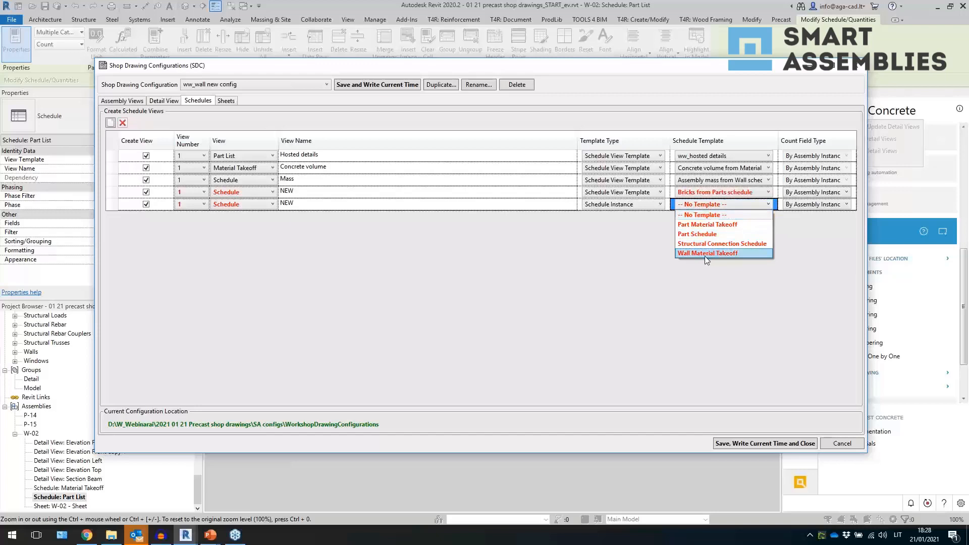
{"action": "left_click", "coordinate": [636, 251]}
{"action": "left_click", "coordinate": [630, 207]}
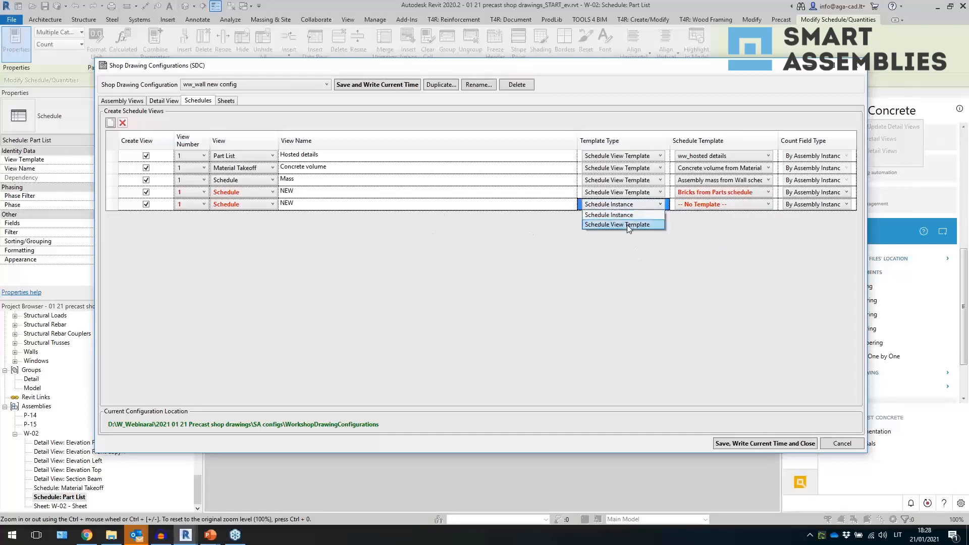
{"action": "left_click", "coordinate": [626, 223]}
{"action": "left_click", "coordinate": [621, 204]}
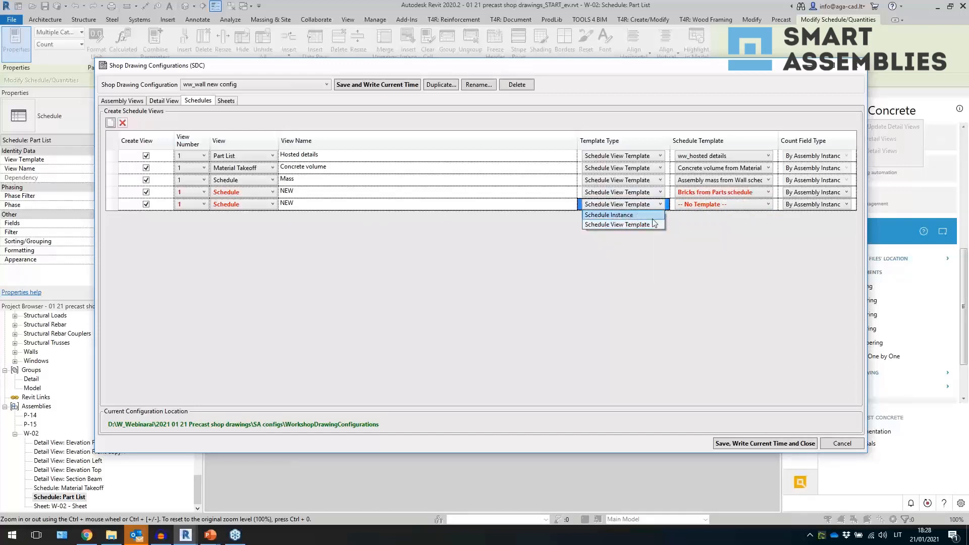
{"action": "left_click", "coordinate": [667, 244]}
{"action": "left_click", "coordinate": [681, 206]}
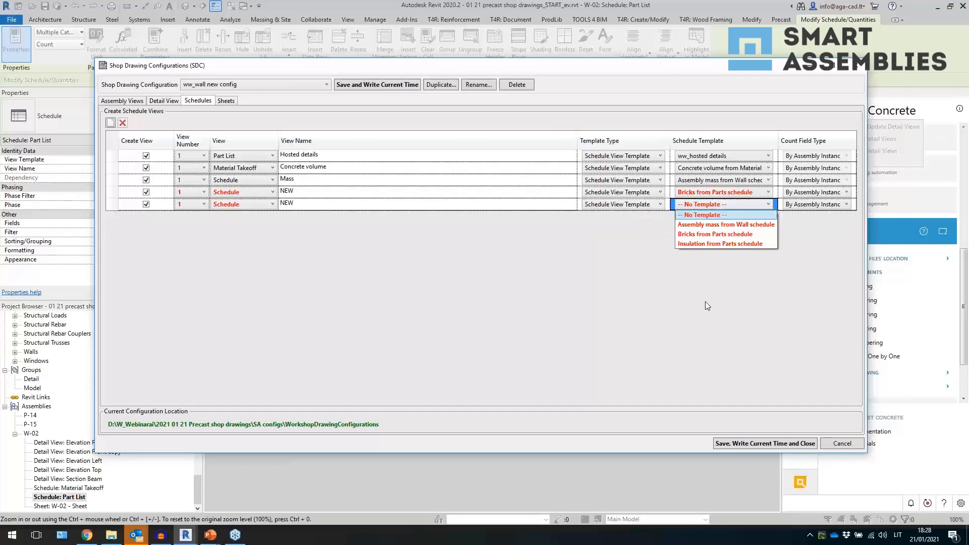
{"action": "left_click", "coordinate": [728, 245]}
- Name the last two schedule rows Insulation and Bricks
{"action": "left_click", "coordinate": [347, 204]}
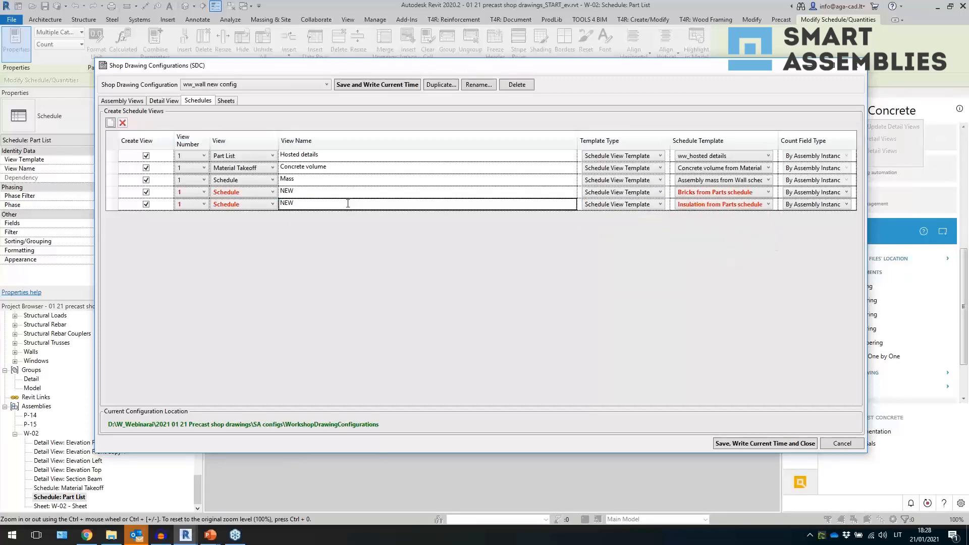
{"action": "key", "text": "BackSpace"}
{"action": "key", "text": "Return"}
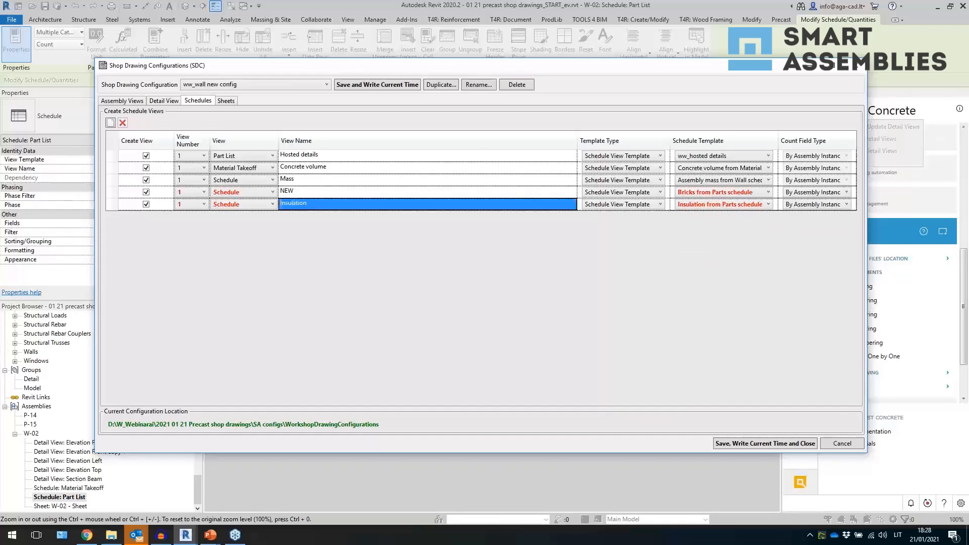
{"action": "left_click", "coordinate": [354, 195]}
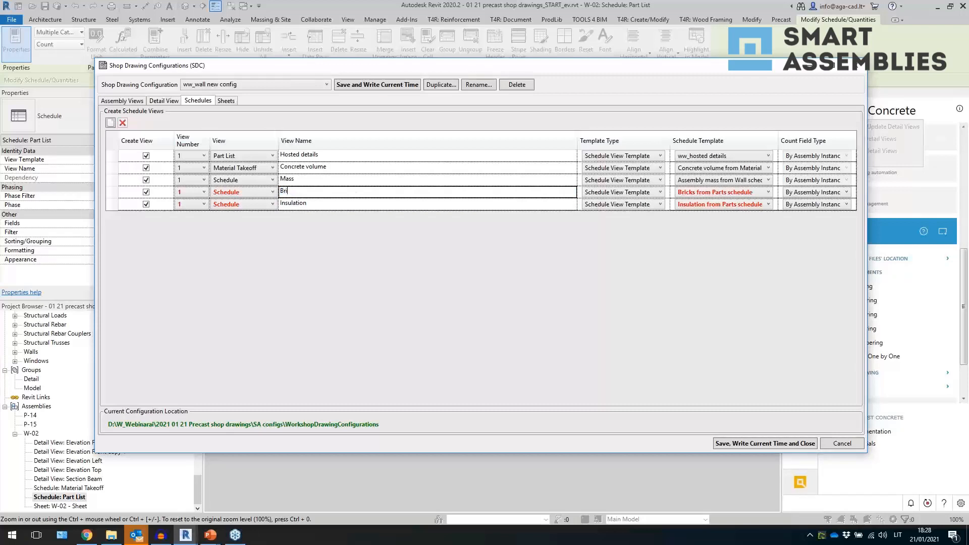
{"action": "type", "text": "Bricks"}
{"action": "key", "text": "Return"}
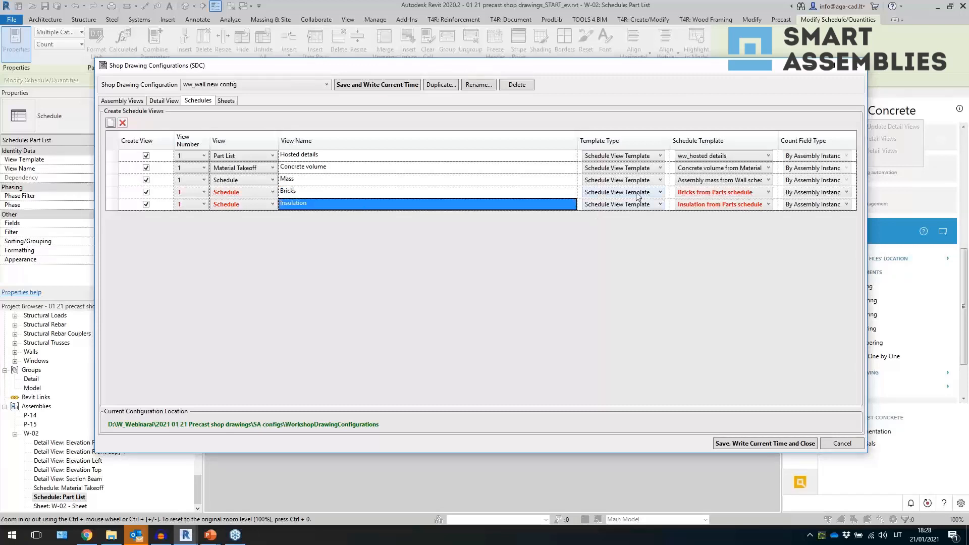
- Set the Insulation row's view number to 2, then save the configuration with the current time and close it
{"action": "left_click", "coordinate": [183, 202]}
{"action": "left_click", "coordinate": [196, 232]}
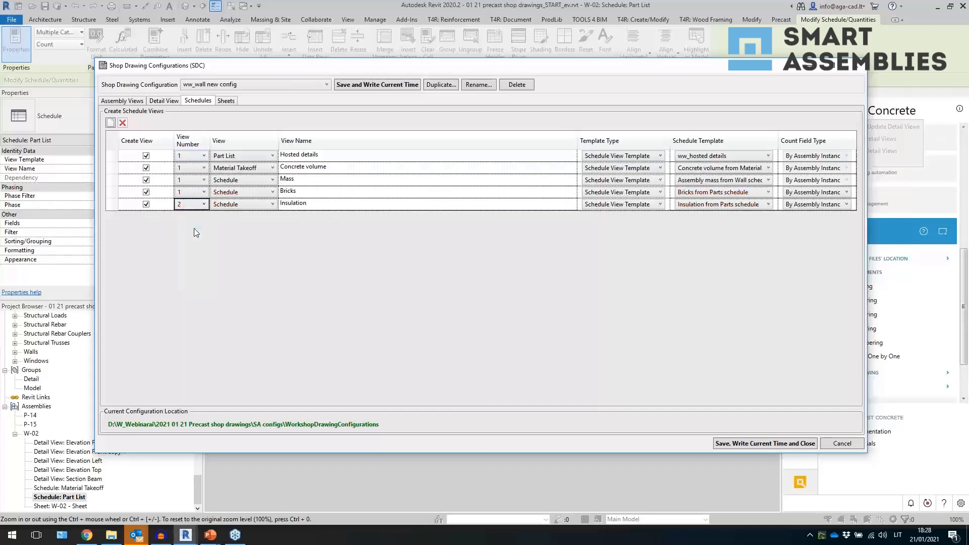
{"action": "left_click", "coordinate": [381, 205]}
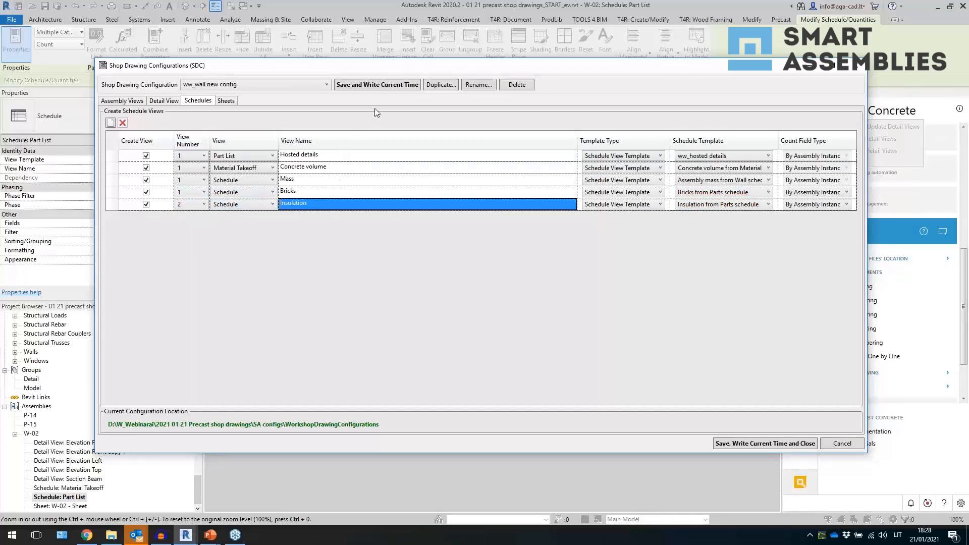
{"action": "left_click", "coordinate": [380, 88]}
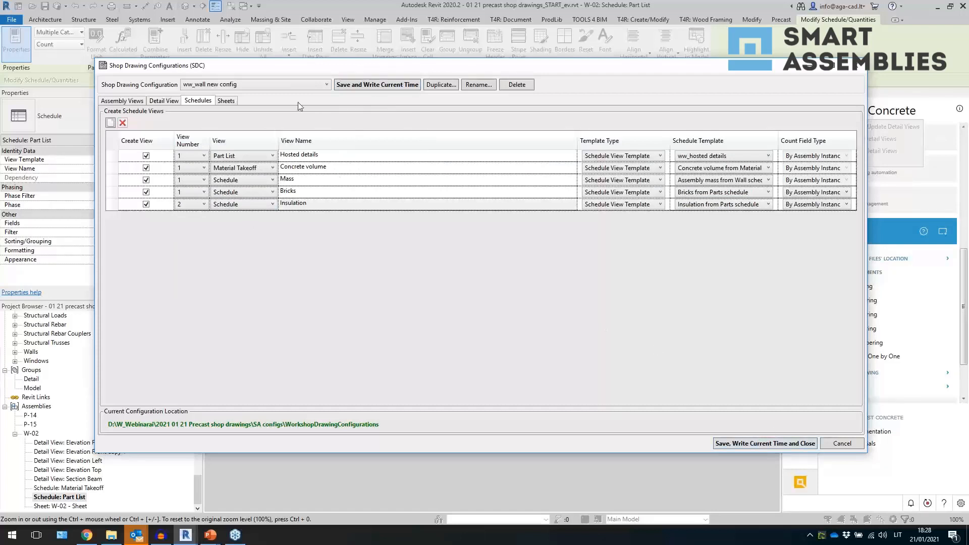
{"action": "left_click", "coordinate": [225, 101]}
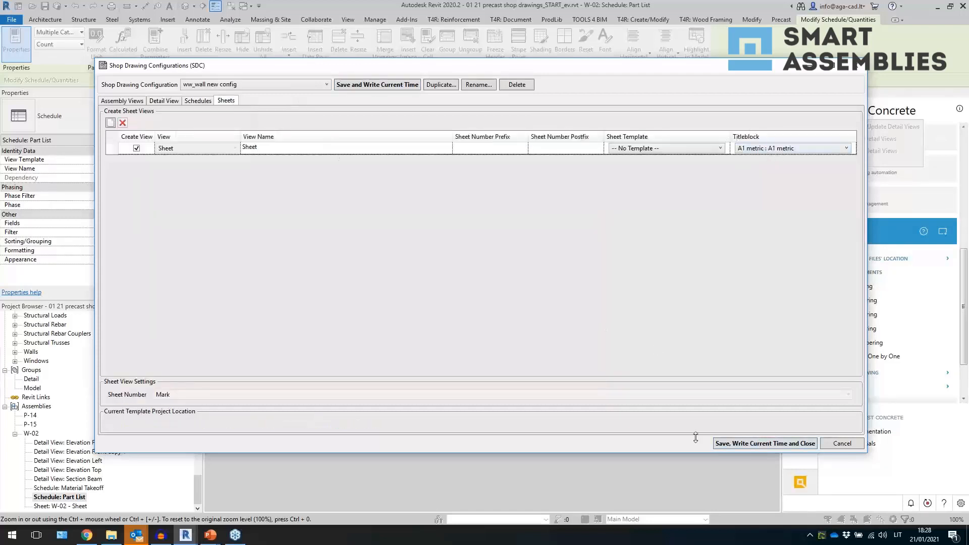
{"action": "left_click", "coordinate": [729, 443]}
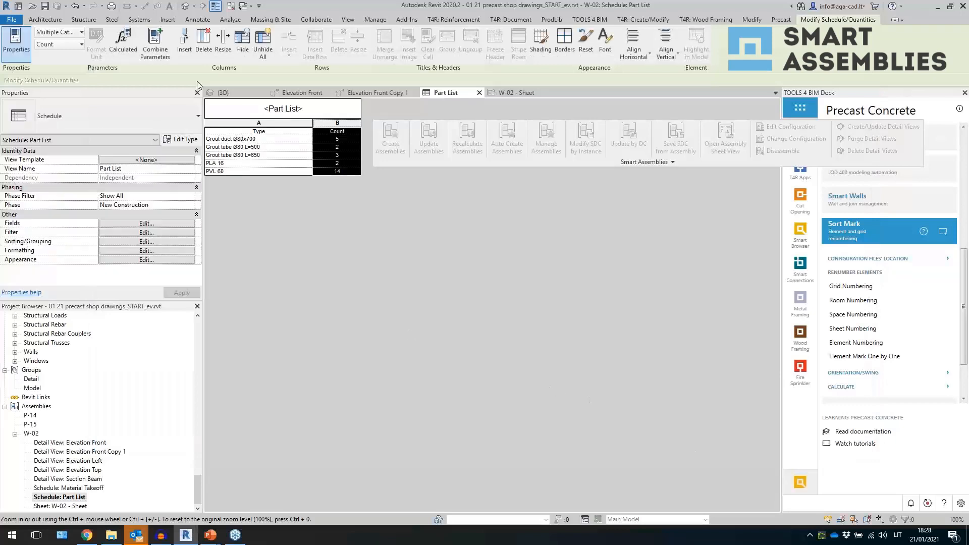
- Delete the assembly's Elevation Front Copy 1 detail view
{"action": "left_click", "coordinate": [194, 19]}
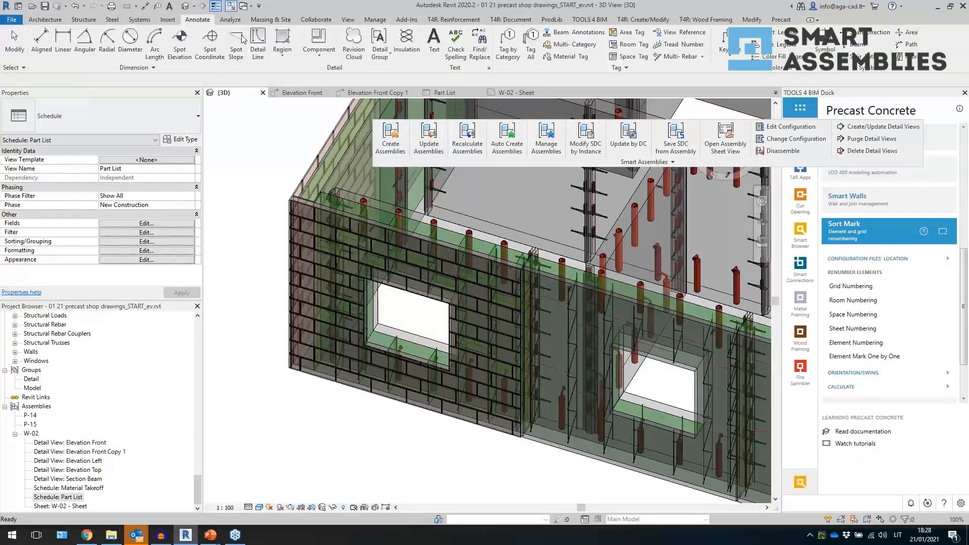
{"action": "left_click", "coordinate": [412, 389]}
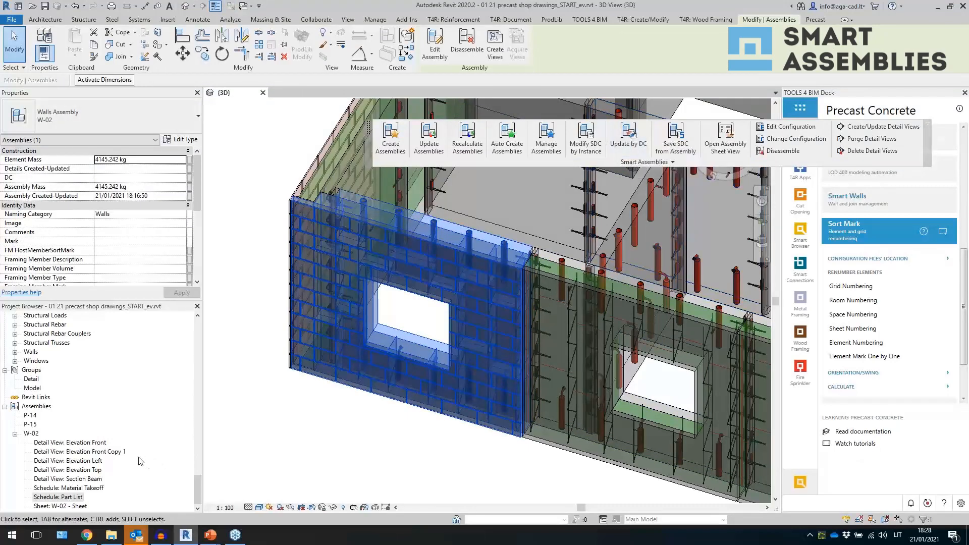
{"action": "left_click", "coordinate": [121, 452]}
{"action": "right_click", "coordinate": [120, 451]}
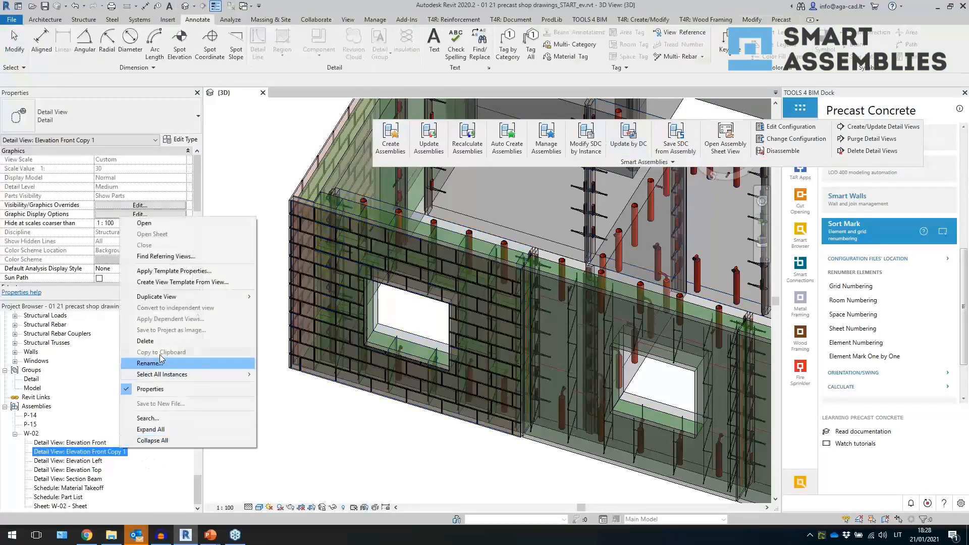
{"action": "left_click", "coordinate": [167, 344]}
- Select the W-02 wall assembly and update it by detail configuration, then close the report
{"action": "left_click", "coordinate": [306, 439]}
{"action": "left_click", "coordinate": [359, 384]}
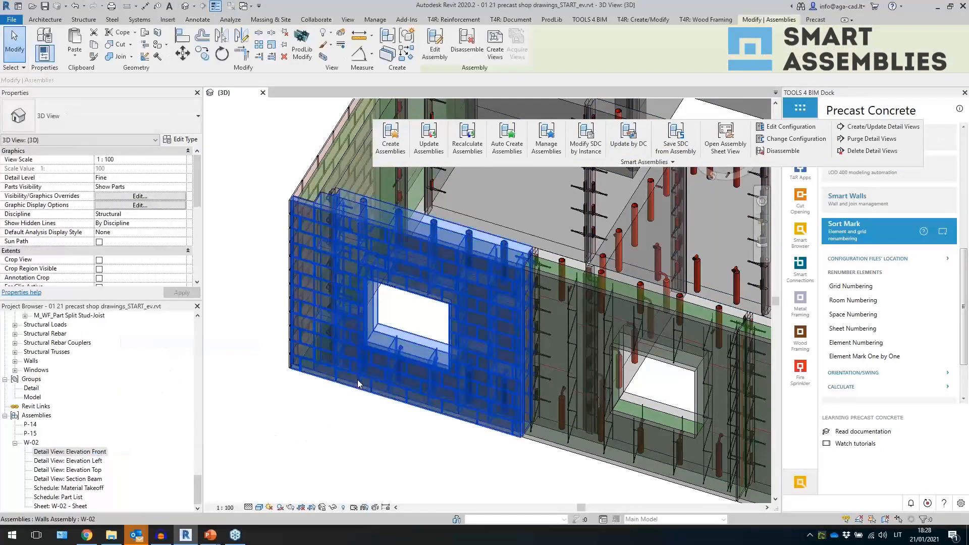
{"action": "left_click", "coordinate": [628, 135]}
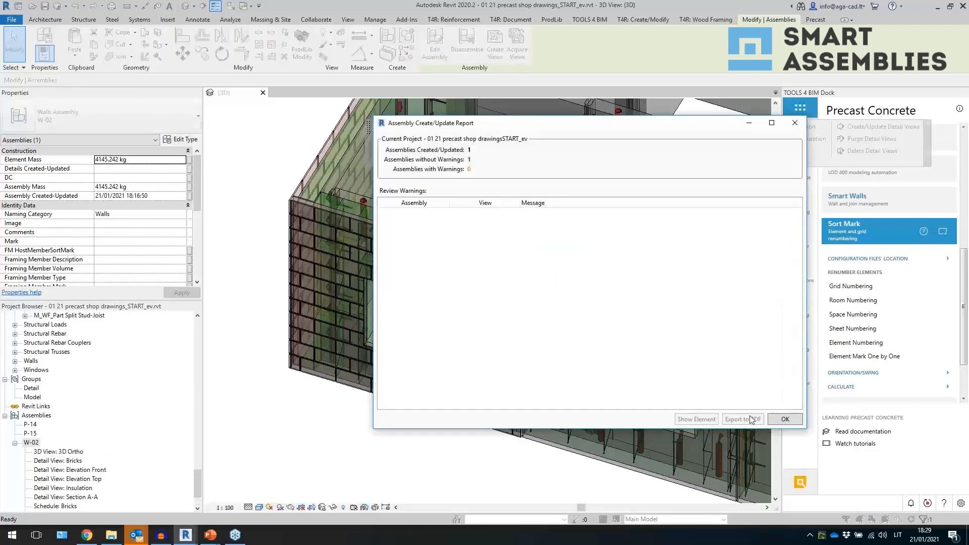
{"action": "key", "text": "Return"}
- Open the assembly's 3D Ortho view and orbit around it to inspect the generated parts
{"action": "double_click", "coordinate": [60, 451]}
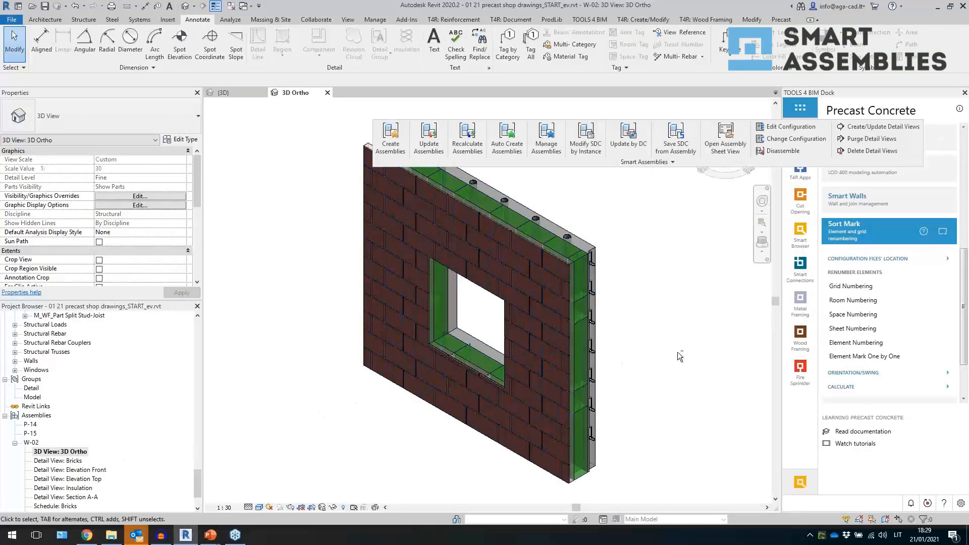
{"action": "middle_click_drag", "start_coordinate": [677, 353], "coordinate": [452, 375], "text": "shift"}
{"action": "middle_click_drag", "start_coordinate": [585, 428], "coordinate": [486, 424], "text": "shift"}
{"action": "scroll", "coordinate": [84, 456], "scroll_direction": "down", "scroll_amount": 1}
{"action": "scroll", "coordinate": [83, 456], "scroll_direction": "down", "scroll_amount": 2}
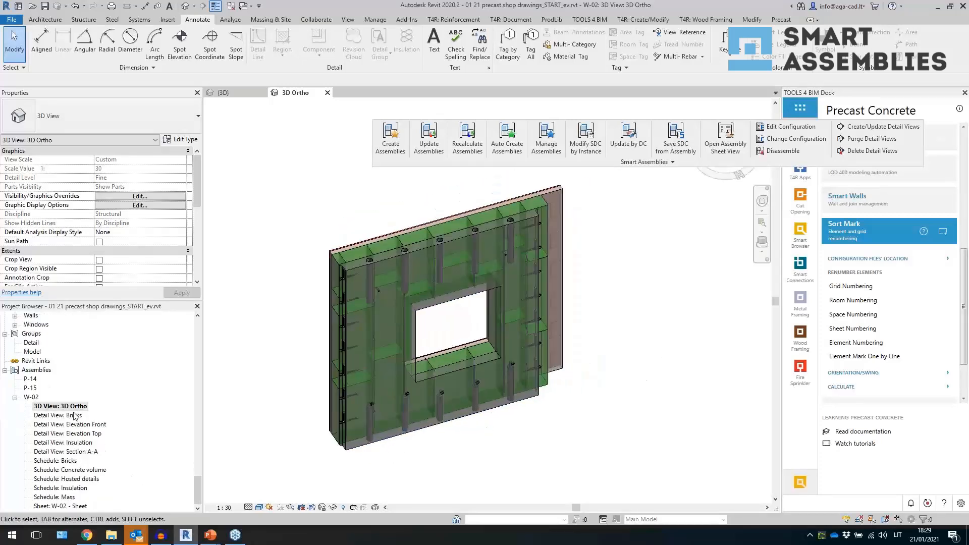
- Open the Bricks detail view and hide Structural Framing in its ww_M30 bricks parts view template
{"action": "double_click", "coordinate": [75, 415]}
{"action": "scroll", "coordinate": [297, 407], "scroll_direction": "down", "scroll_amount": 2}
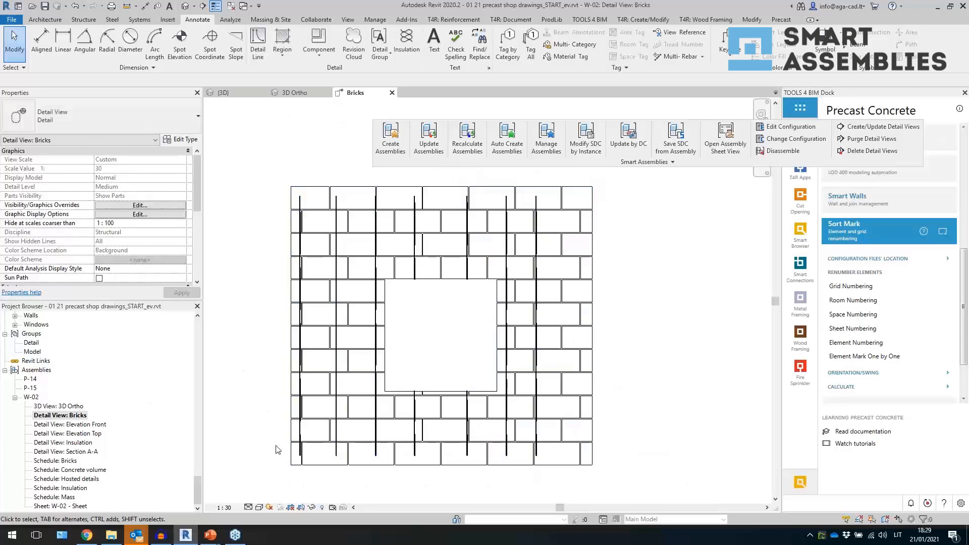
{"action": "scroll", "coordinate": [147, 207], "scroll_direction": "down", "scroll_amount": 5}
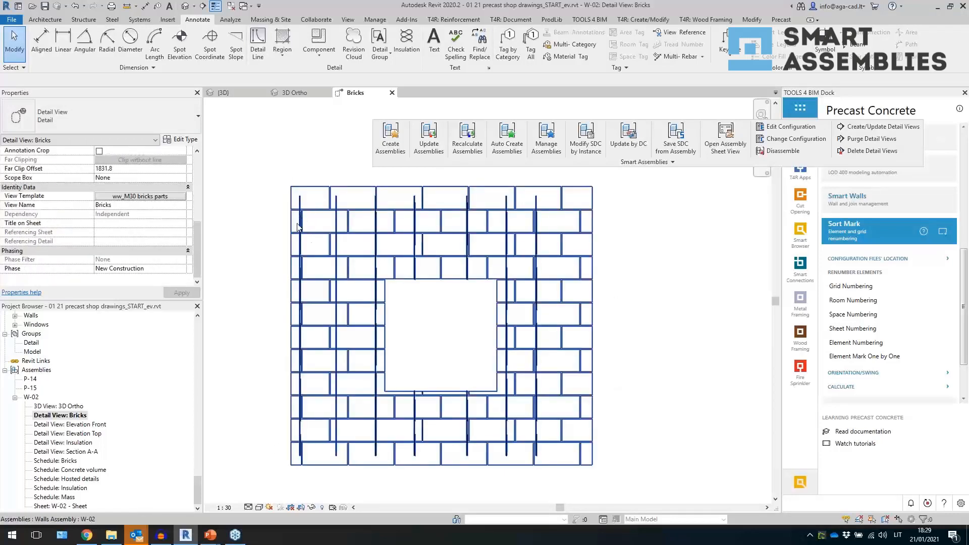
{"action": "left_click", "coordinate": [140, 195]}
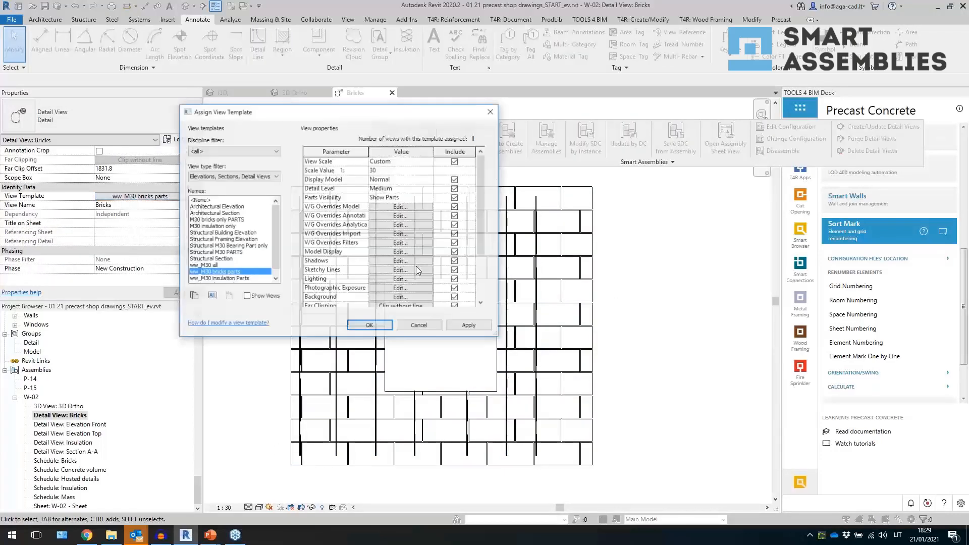
{"action": "left_click", "coordinate": [409, 207]}
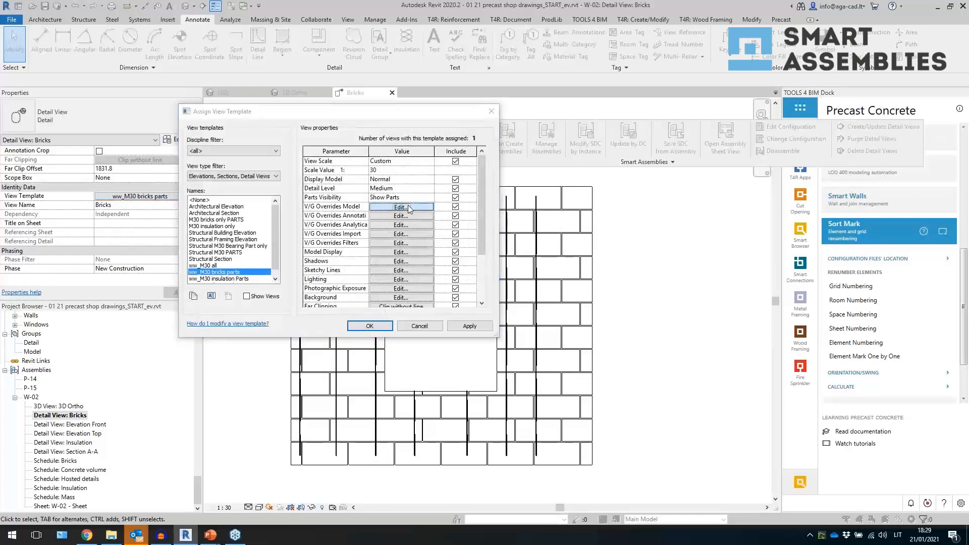
{"action": "left_click", "coordinate": [332, 302]}
{"action": "key", "text": "s"}
{"action": "scroll", "coordinate": [335, 310], "scroll_direction": "down", "scroll_amount": 5}
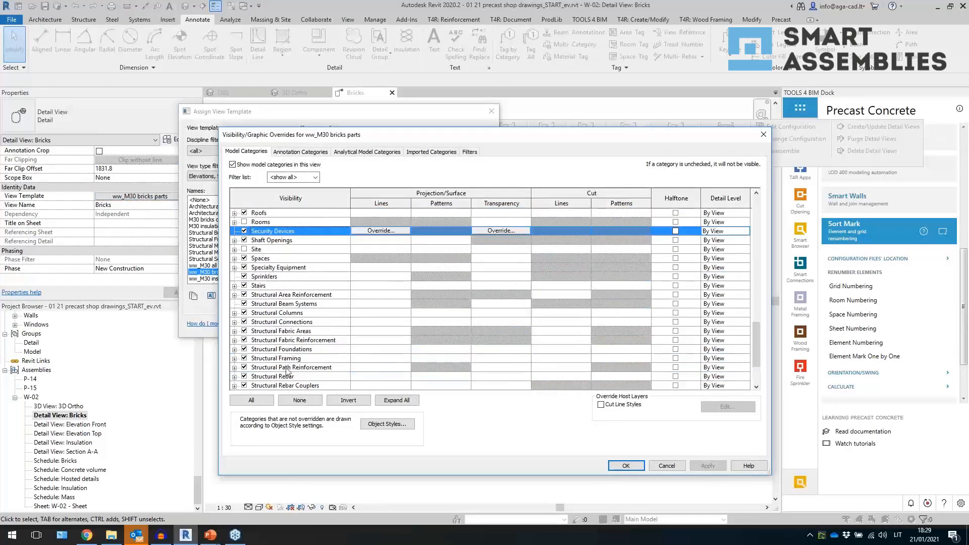
{"action": "left_click", "coordinate": [255, 359]}
{"action": "left_click", "coordinate": [626, 466]}
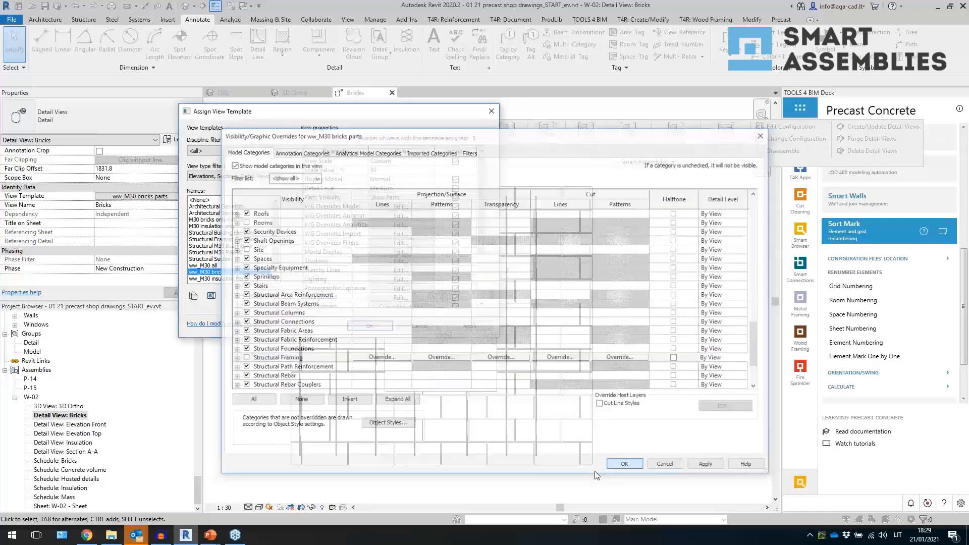
{"action": "left_click", "coordinate": [369, 326]}
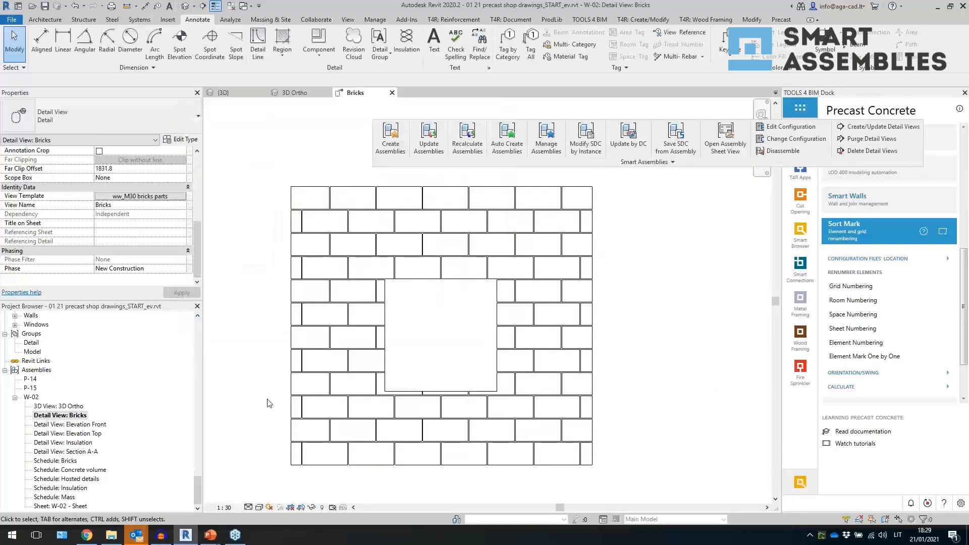
- Examine the generated Elevation Front and Elevation Top detail views
{"action": "double_click", "coordinate": [96, 425]}
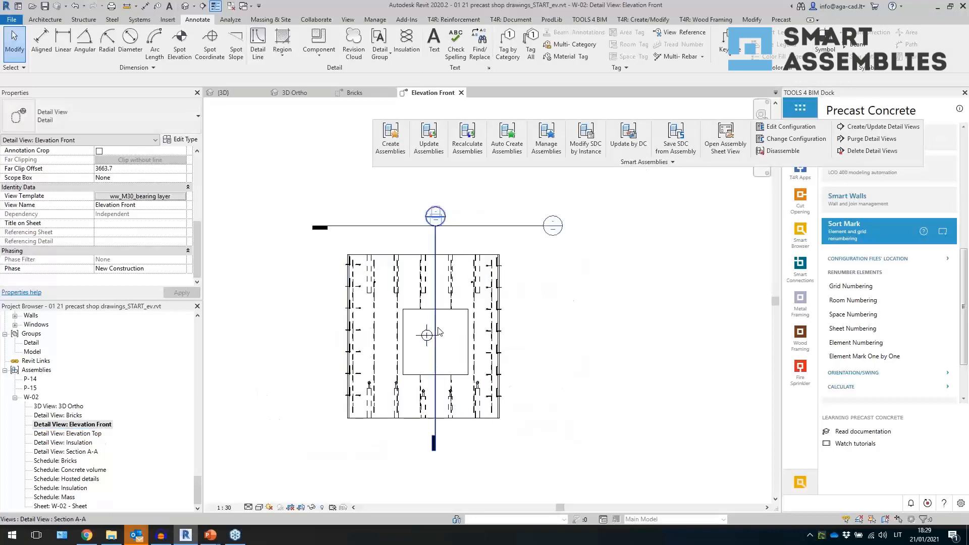
{"action": "scroll", "coordinate": [437, 326], "scroll_direction": "up", "scroll_amount": 2}
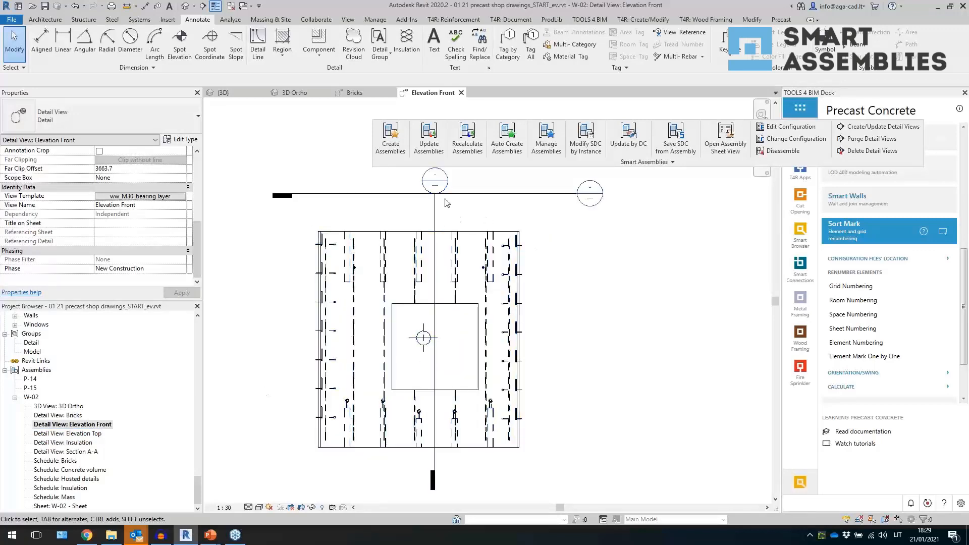
{"action": "left_click", "coordinate": [434, 371]}
{"action": "left_click_drag", "start_coordinate": [396, 341], "coordinate": [391, 337]}
{"action": "left_click", "coordinate": [625, 356]}
{"action": "double_click", "coordinate": [67, 433]}
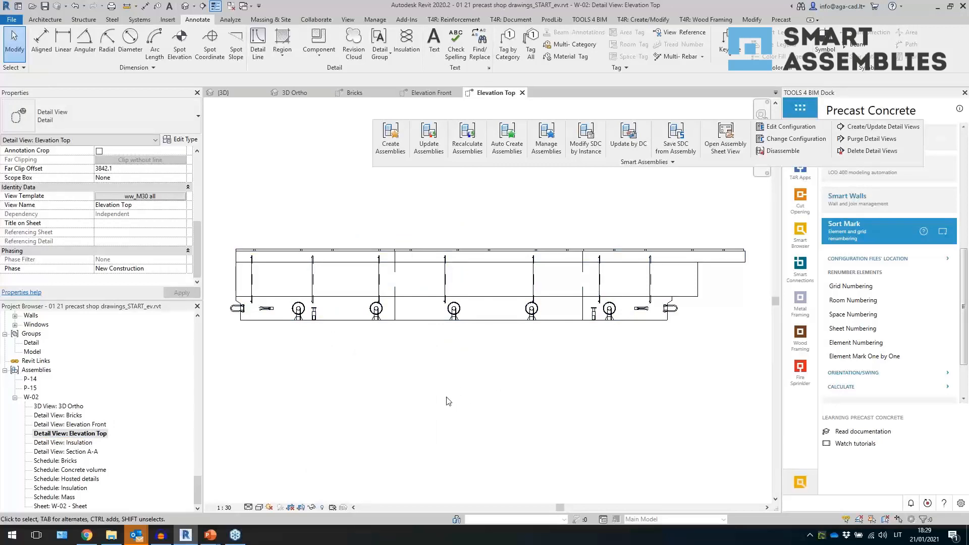
{"action": "scroll", "coordinate": [170, 225], "scroll_direction": "up", "scroll_amount": 5}
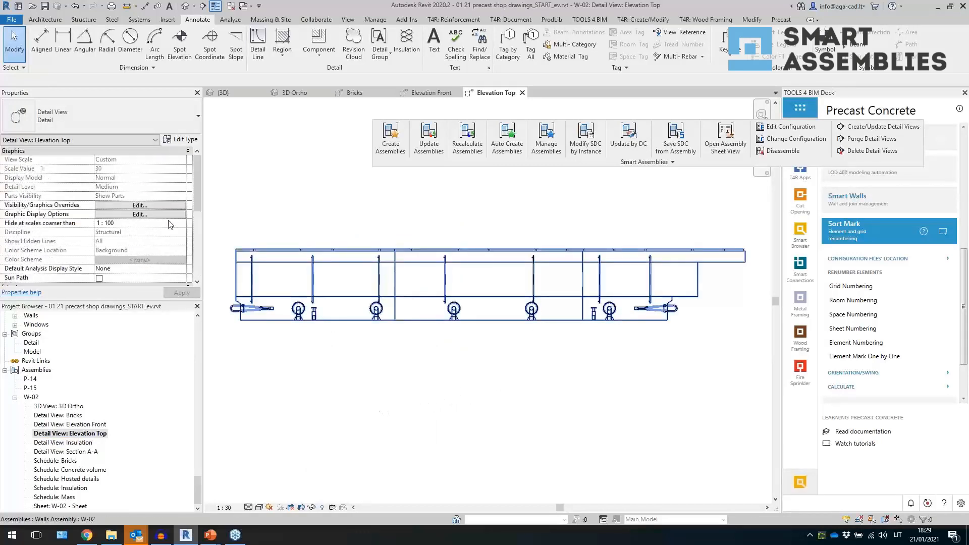
- Open the Insulation detail view and hide Structural Framing in its ww_M30 insulation Parts view template
{"action": "double_click", "coordinate": [64, 443]}
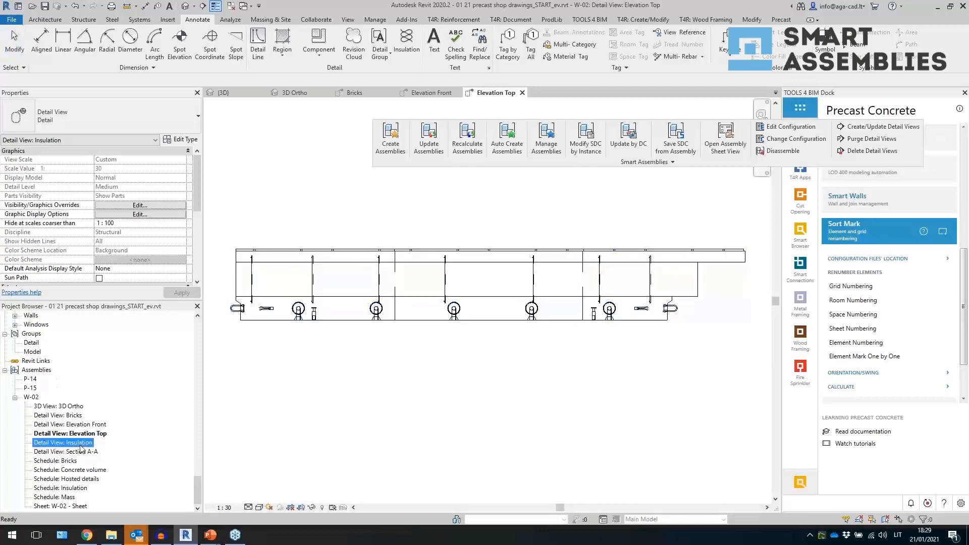
{"action": "scroll", "coordinate": [290, 418], "scroll_direction": "down", "scroll_amount": 2}
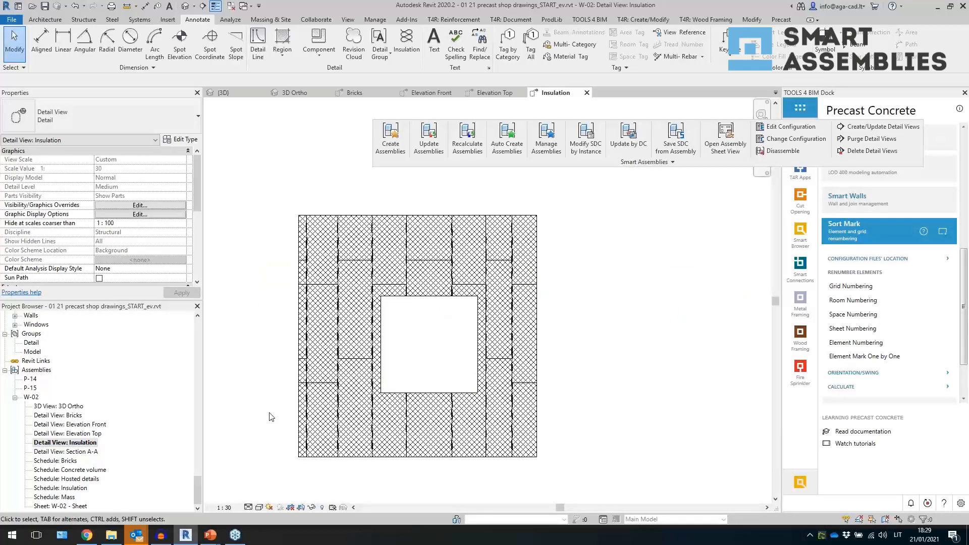
{"action": "scroll", "coordinate": [171, 241], "scroll_direction": "down", "scroll_amount": 4}
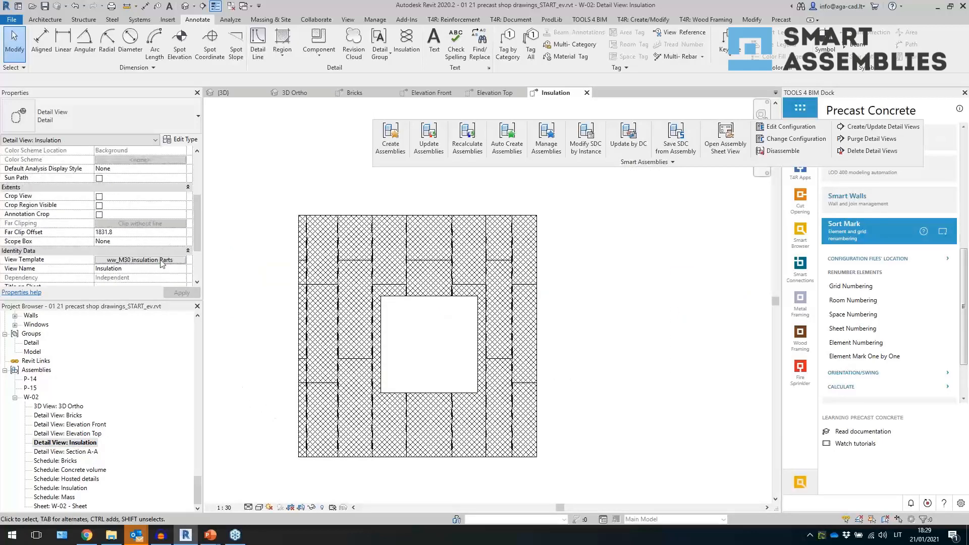
{"action": "left_click", "coordinate": [161, 261]}
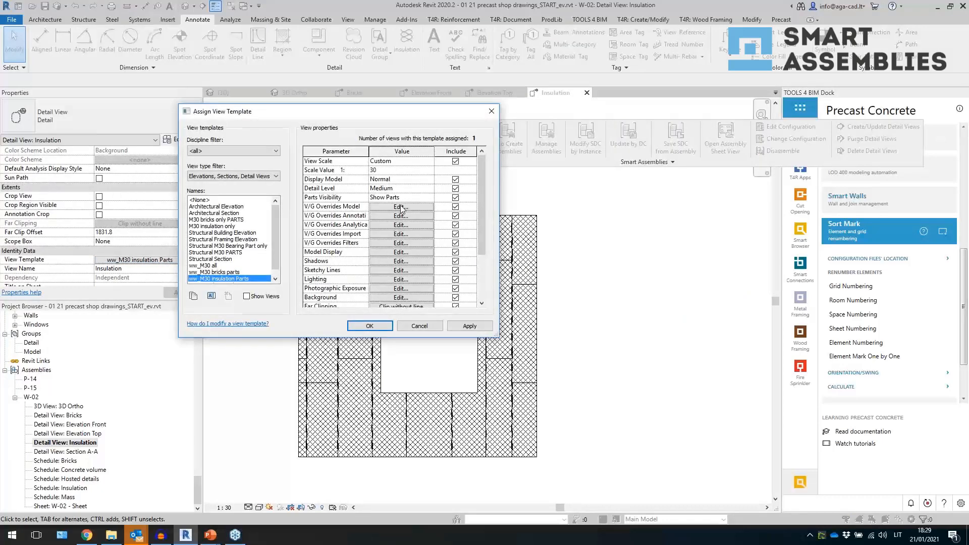
{"action": "left_click", "coordinate": [401, 207]}
{"action": "scroll", "coordinate": [254, 369], "scroll_direction": "down", "scroll_amount": 10}
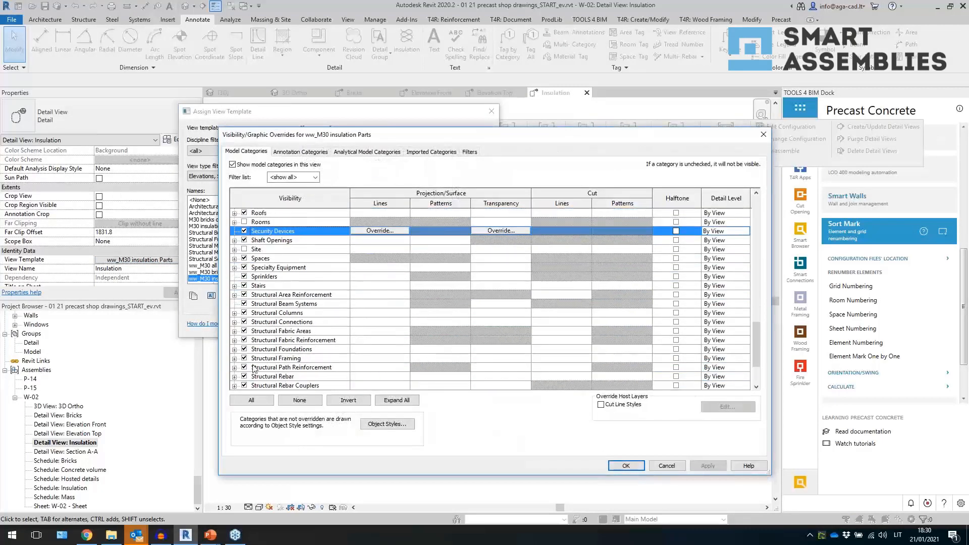
{"action": "left_click", "coordinate": [255, 359]}
{"action": "left_click", "coordinate": [618, 464]}
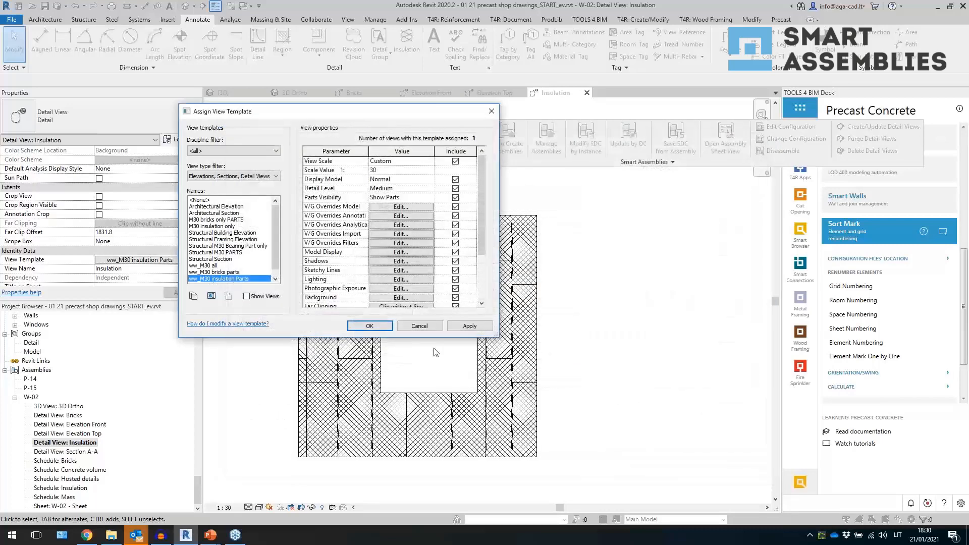
{"action": "left_click", "coordinate": [370, 326]}
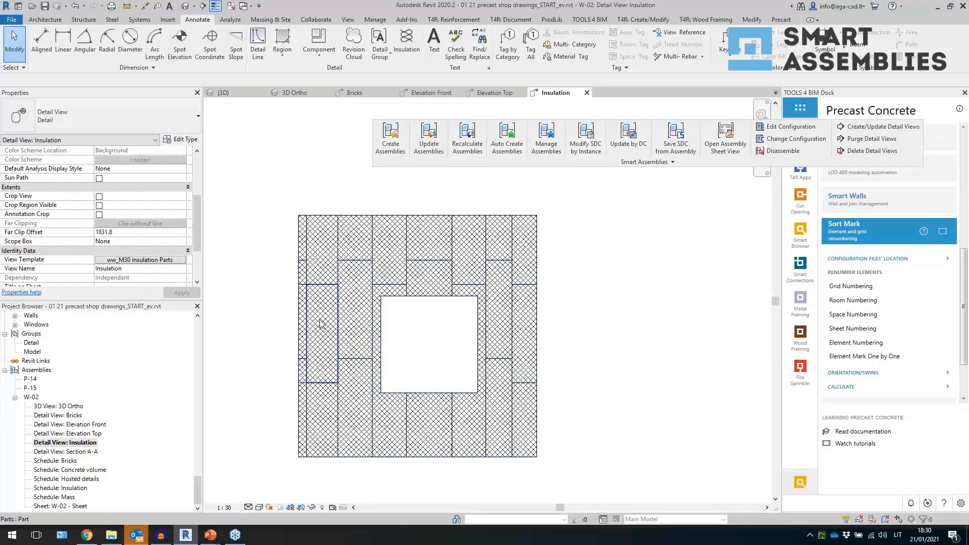
{"action": "left_click", "coordinate": [331, 361]}
{"action": "left_click", "coordinate": [355, 337]}
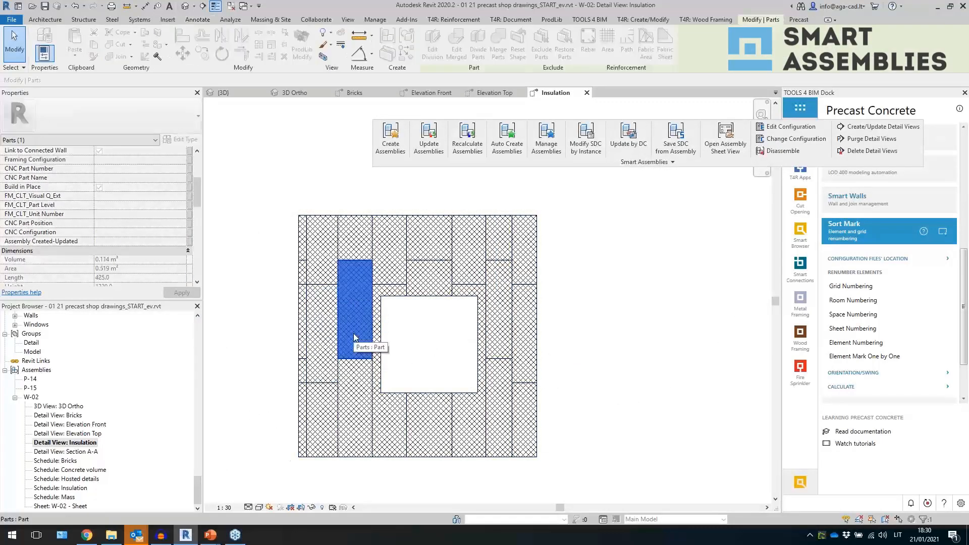
- Review the generated Section A-A view and the Bricks schedule
{"action": "double_click", "coordinate": [101, 454]}
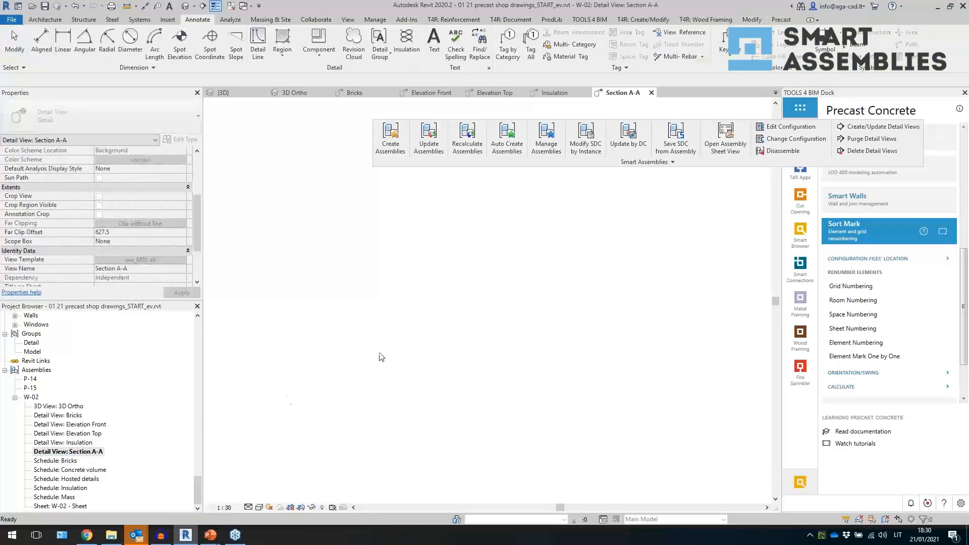
{"action": "left_click", "coordinate": [75, 460]}
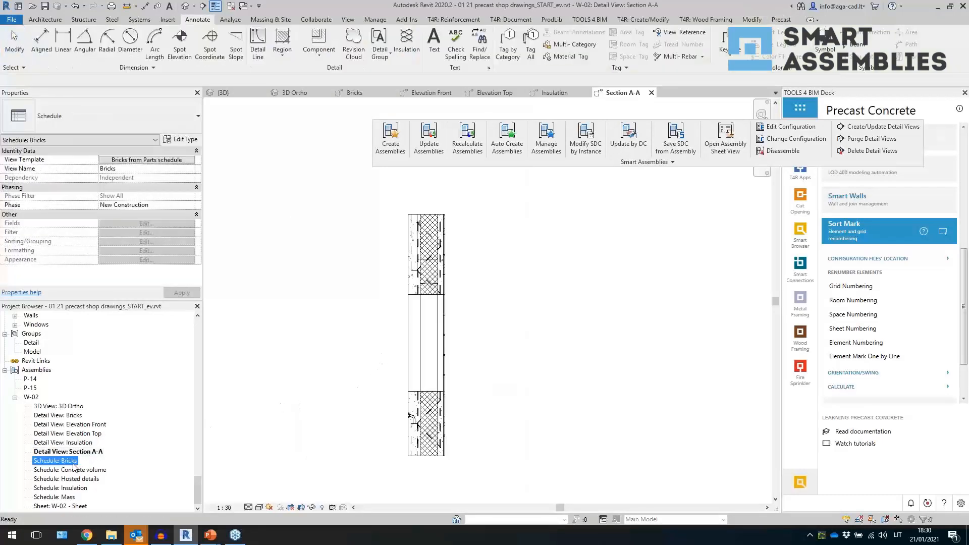
{"action": "double_click", "coordinate": [56, 461]}
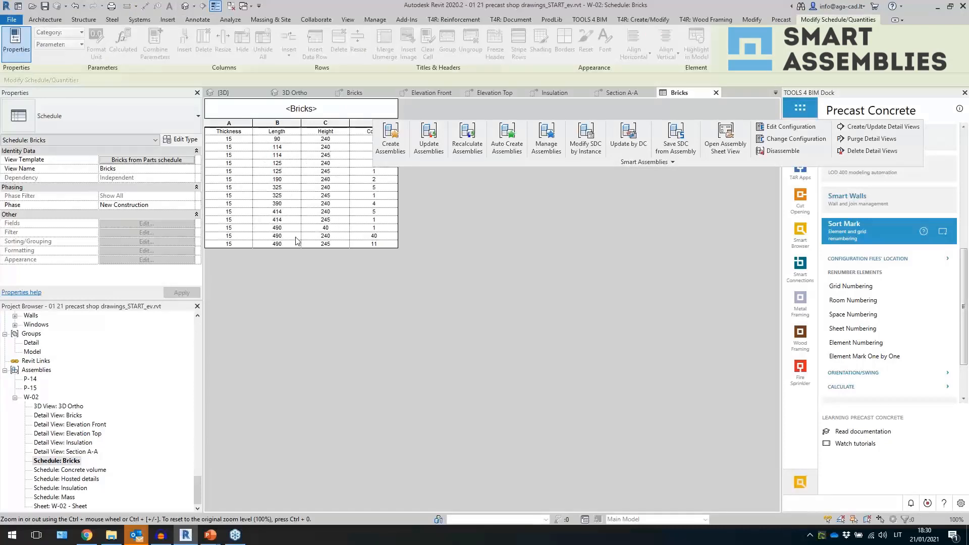
{"action": "left_click_drag", "start_coordinate": [416, 164], "coordinate": [457, 161]}
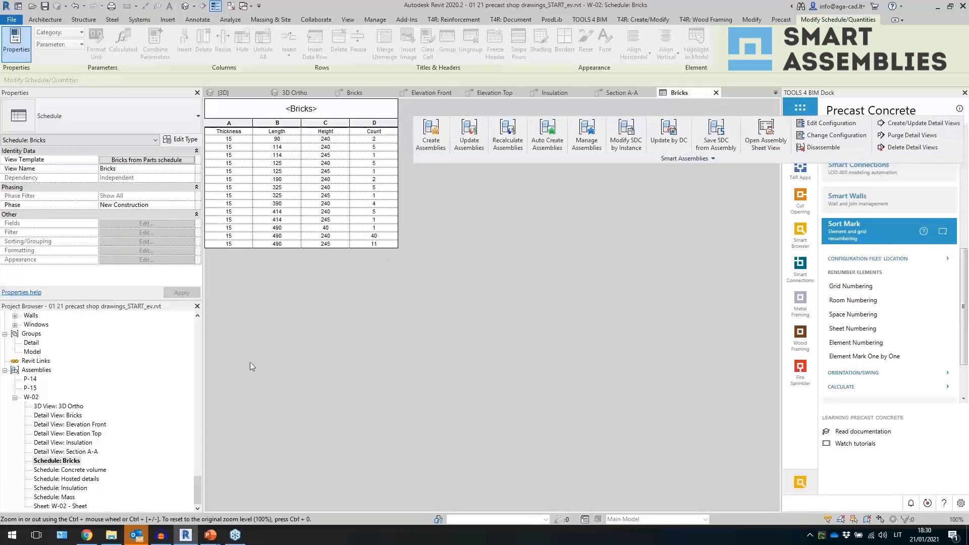
- Review the assembly's Concrete volume, Hosted details, Insulation and Mass schedules
{"action": "double_click", "coordinate": [66, 469]}
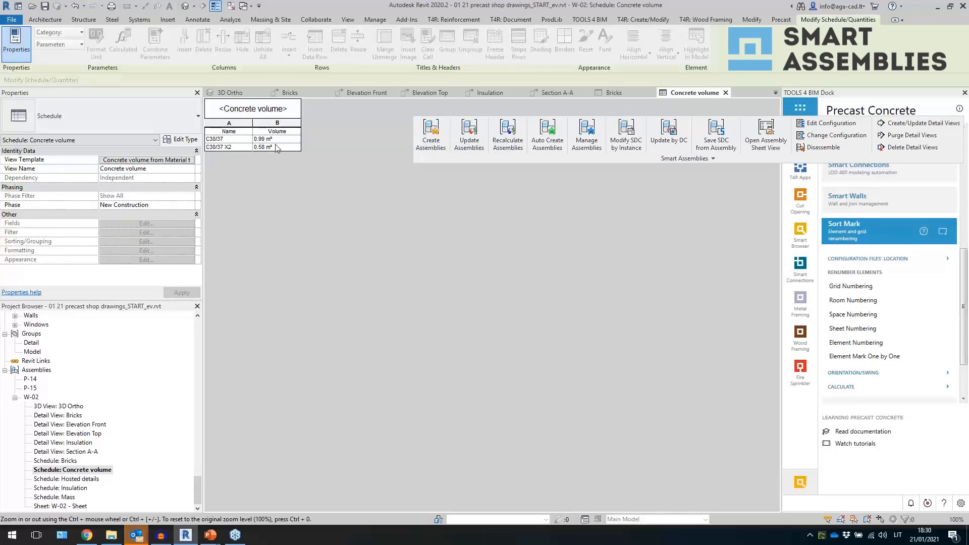
{"action": "left_click", "coordinate": [87, 480]}
{"action": "double_click", "coordinate": [86, 478]}
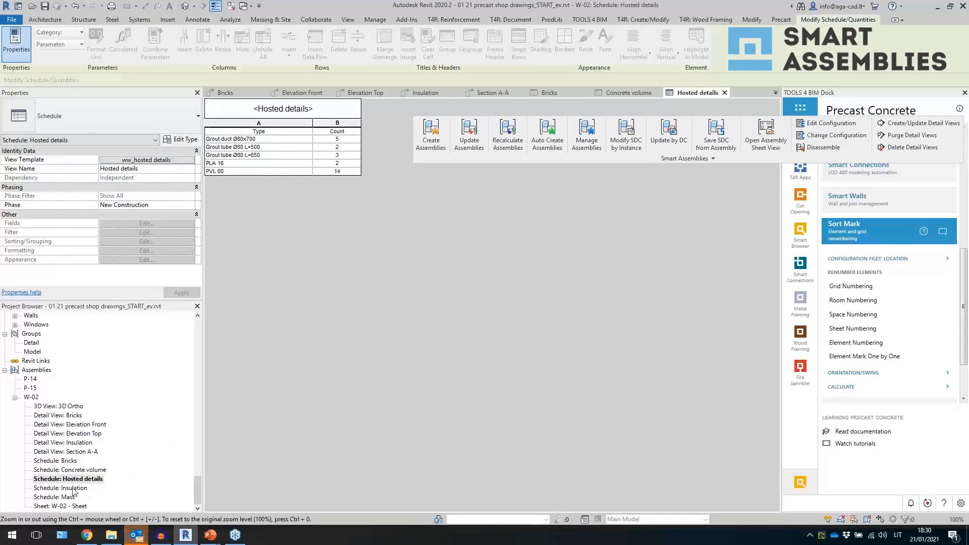
{"action": "left_click", "coordinate": [100, 481]}
{"action": "double_click", "coordinate": [61, 488]}
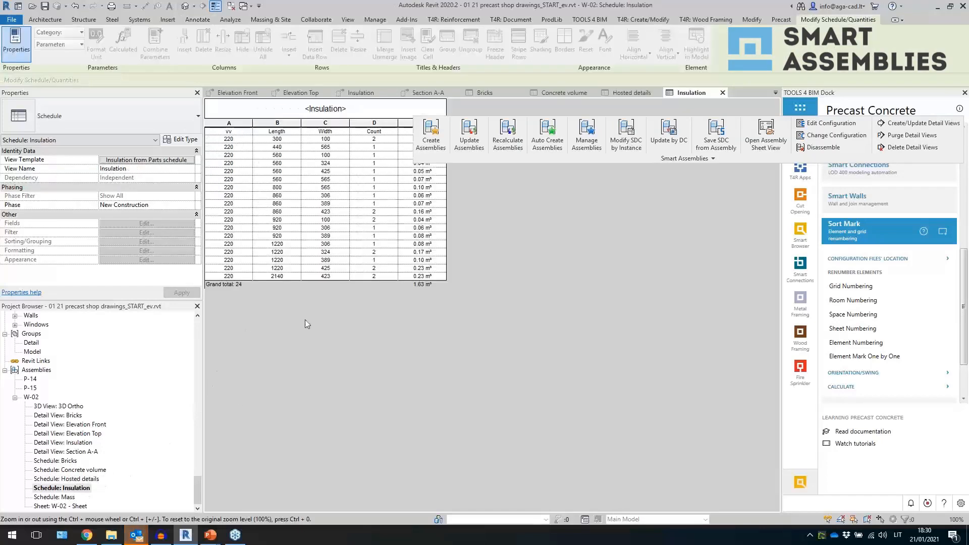
{"action": "left_click", "coordinate": [66, 498]}
{"action": "double_click", "coordinate": [65, 498]}
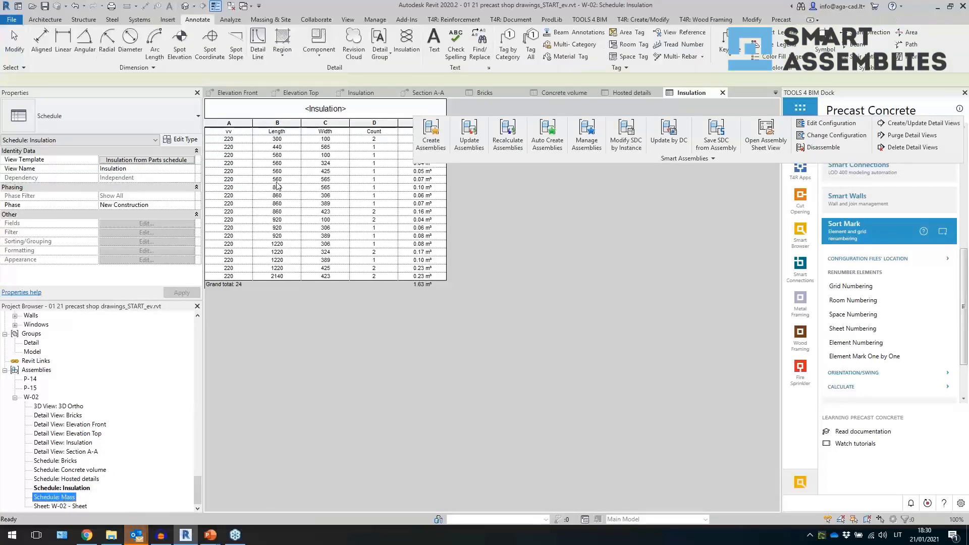
{"action": "left_click", "coordinate": [224, 110]}
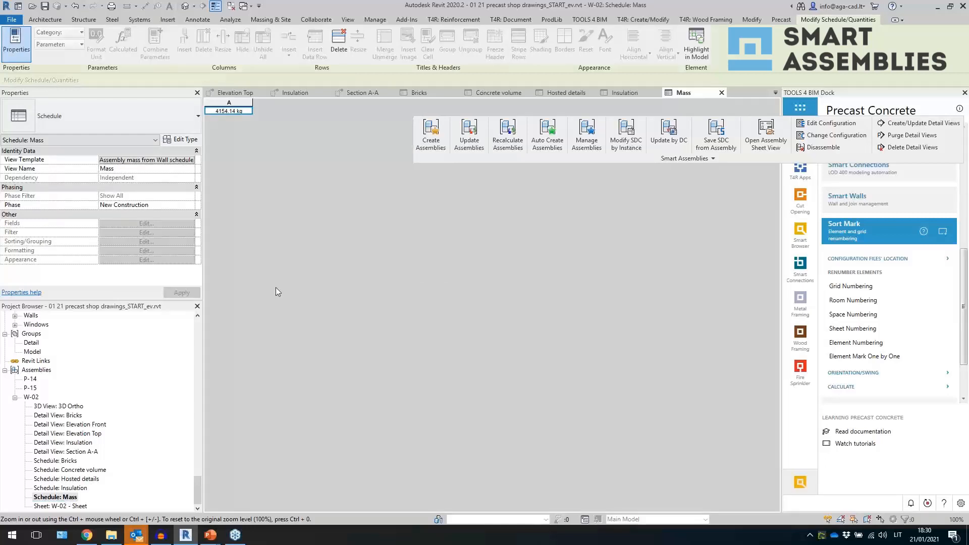
- Duplicate the W-02 assembly's Elevation Front detail view
{"action": "left_click", "coordinate": [186, 6]}
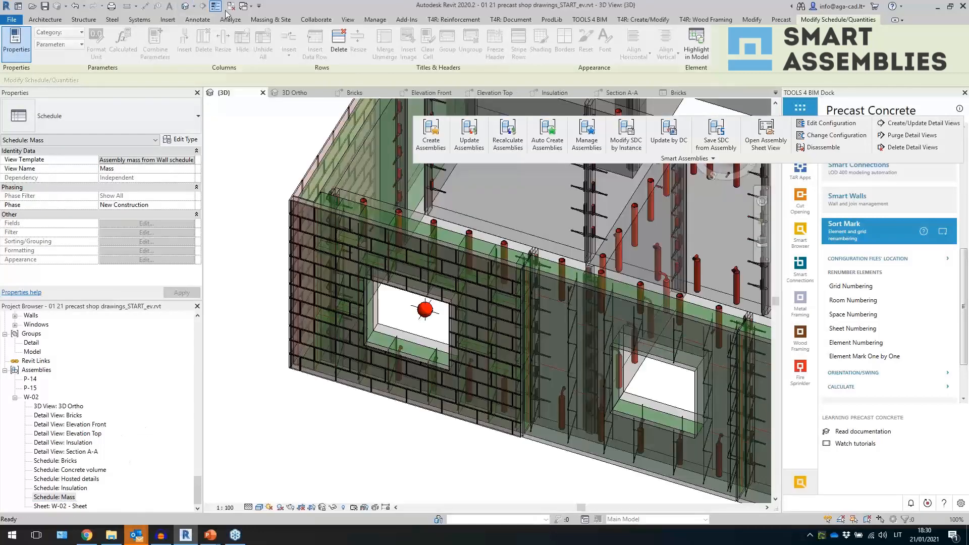
{"action": "left_click", "coordinate": [231, 7]}
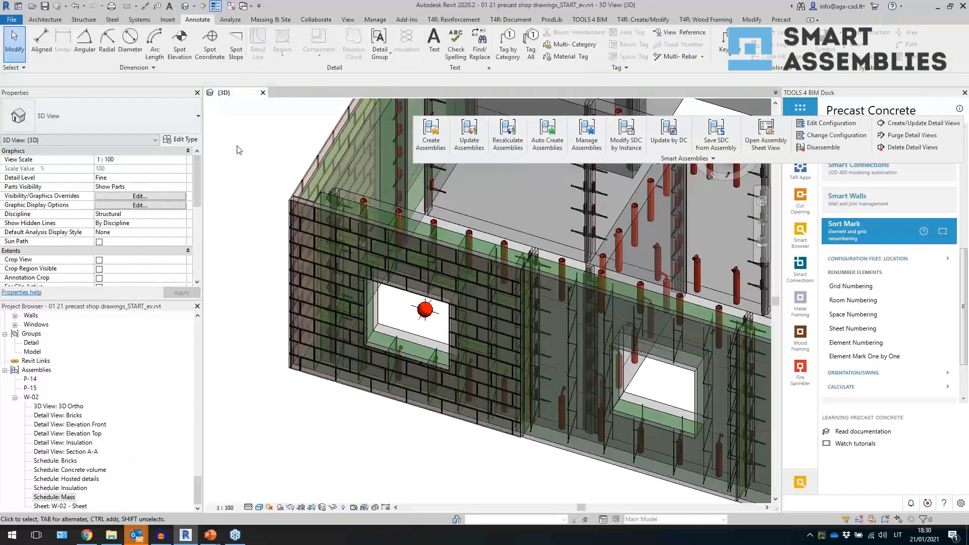
{"action": "double_click", "coordinate": [92, 426]}
{"action": "right_click", "coordinate": [92, 425]}
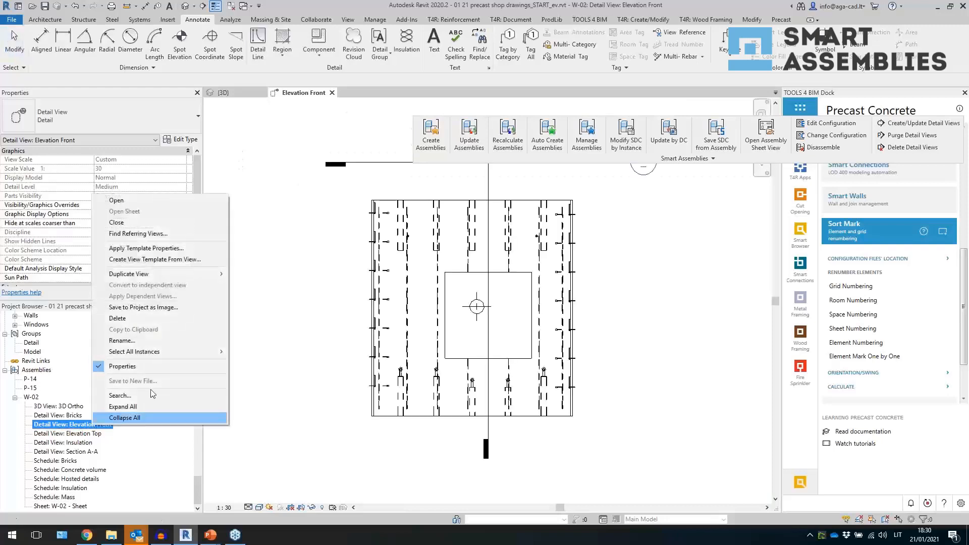
{"action": "mouse_move", "coordinate": [200, 281]}
{"action": "left_click", "coordinate": [255, 274]}
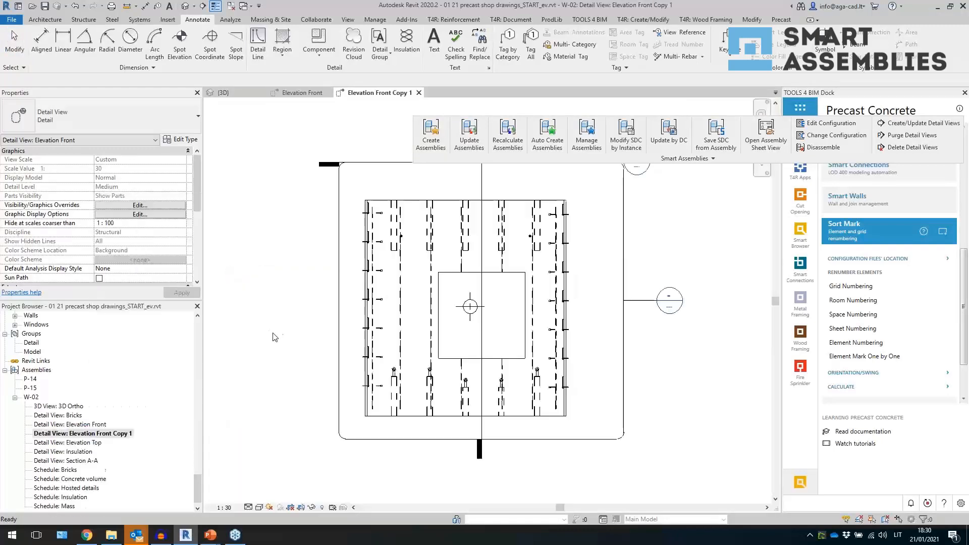
- Hide the section and elevation markers in the duplicated Elevation Front view
{"action": "scroll", "coordinate": [312, 370], "scroll_direction": "down", "scroll_amount": 2}
{"action": "left_click_drag", "start_coordinate": [442, 238], "coordinate": [379, 209]}
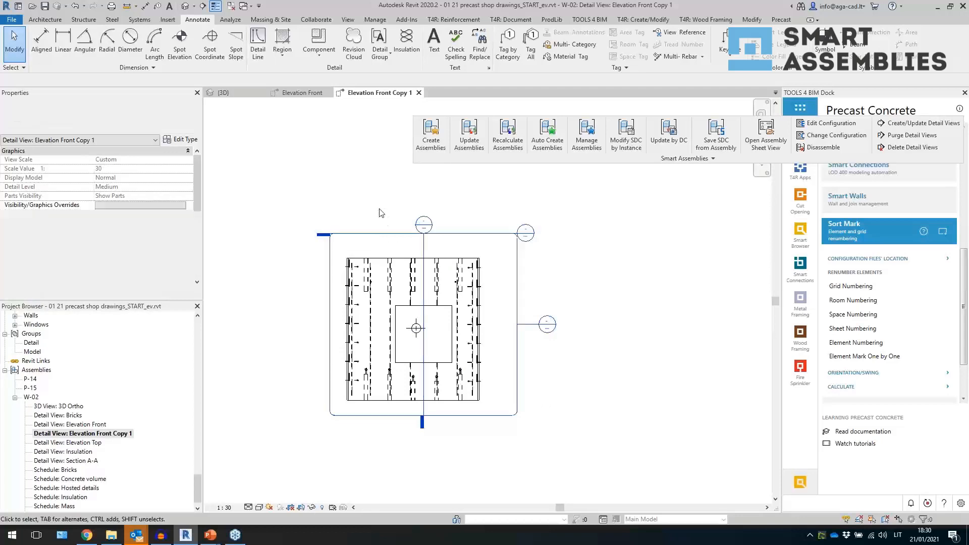
{"action": "right_click", "coordinate": [440, 472]}
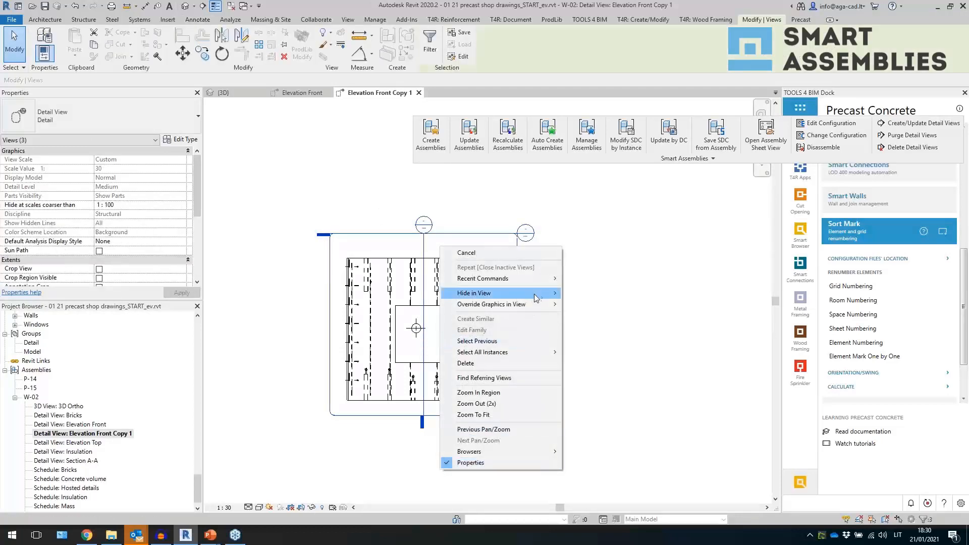
{"action": "mouse_move", "coordinate": [535, 294]}
{"action": "left_click", "coordinate": [587, 293]}
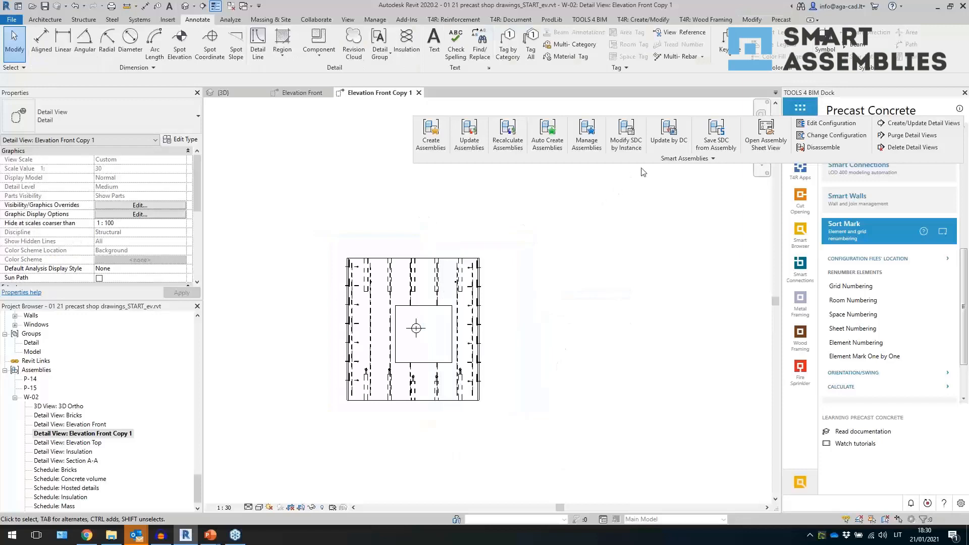
- Create a new Smart Dimensions configuration named ww-sdim wall front
{"action": "left_click", "coordinate": [707, 159]}
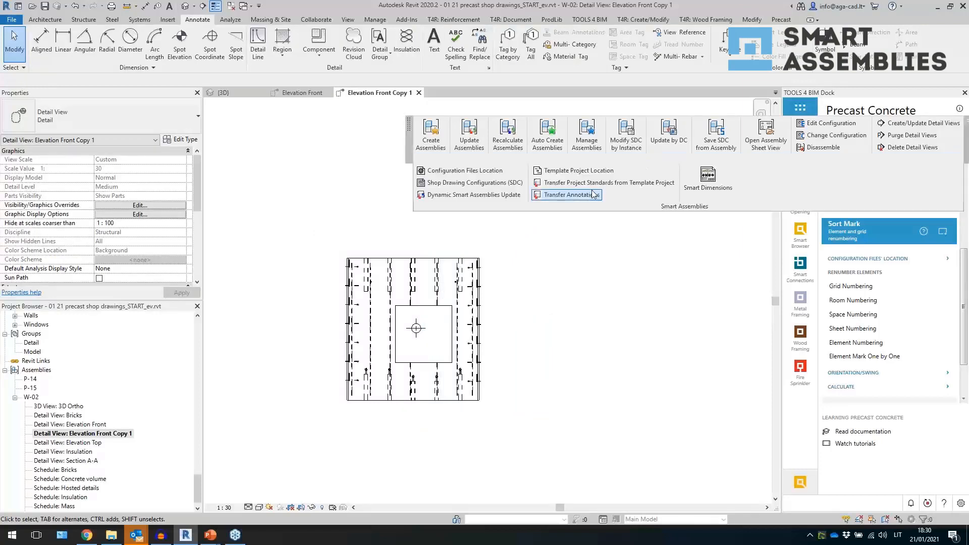
{"action": "left_click", "coordinate": [712, 192]}
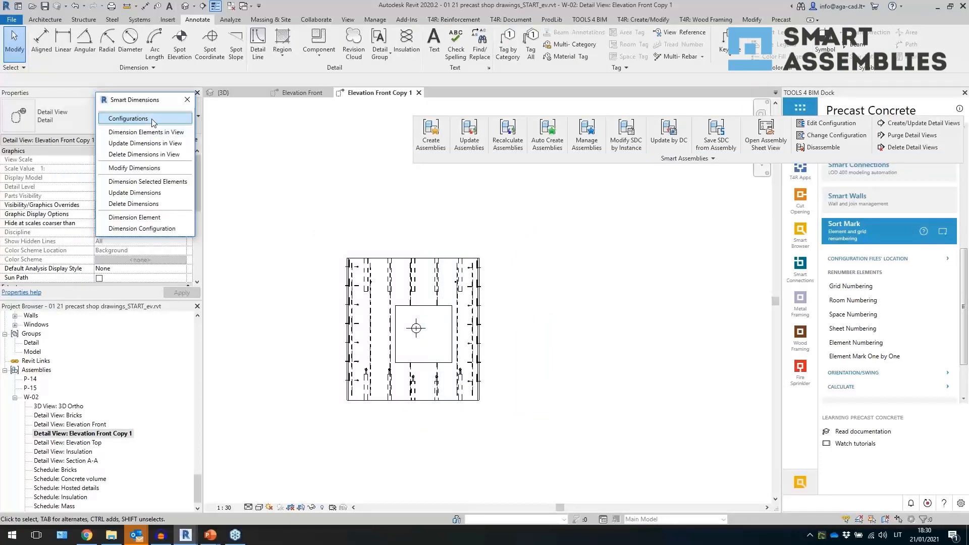
{"action": "left_click", "coordinate": [152, 123]}
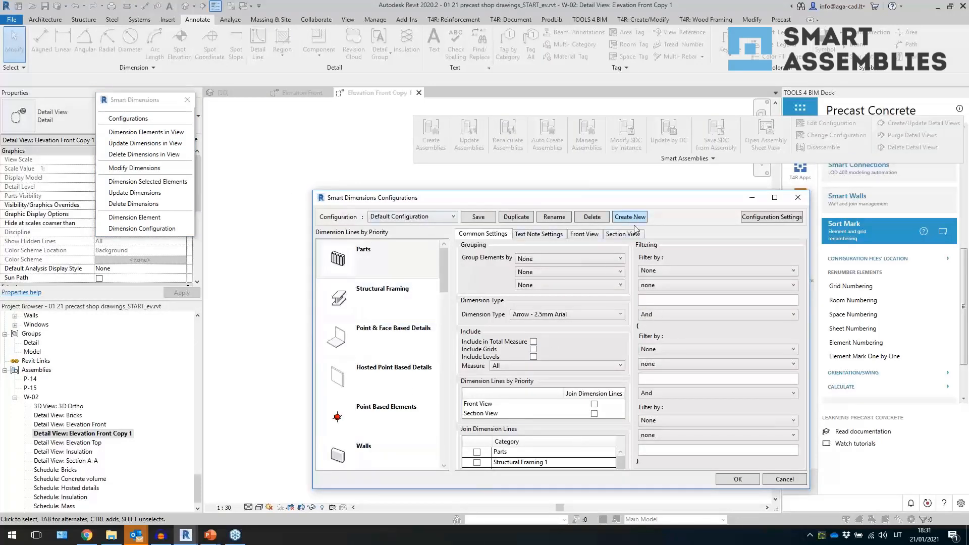
{"action": "left_click", "coordinate": [550, 220]}
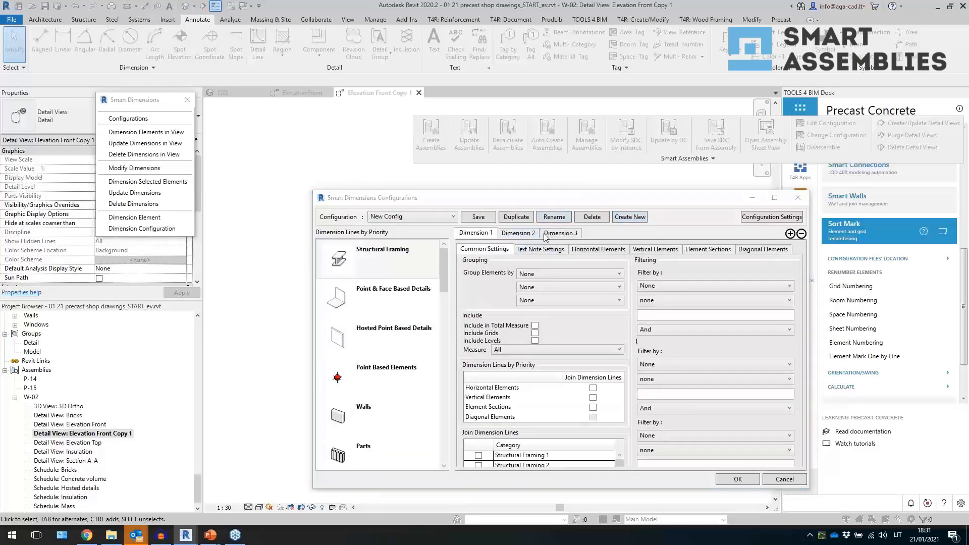
{"action": "type", "text": "ww-sdim wall front"}
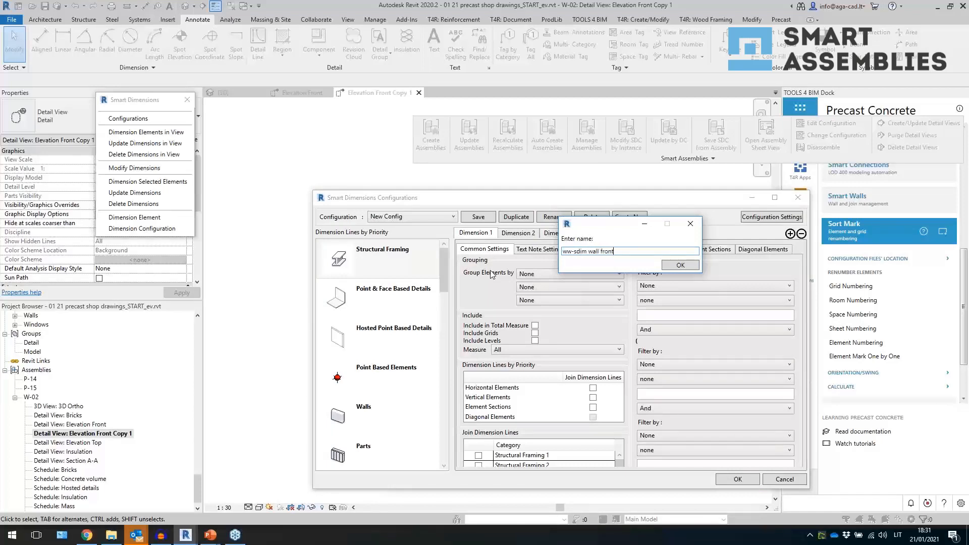
{"action": "key", "text": "Return"}
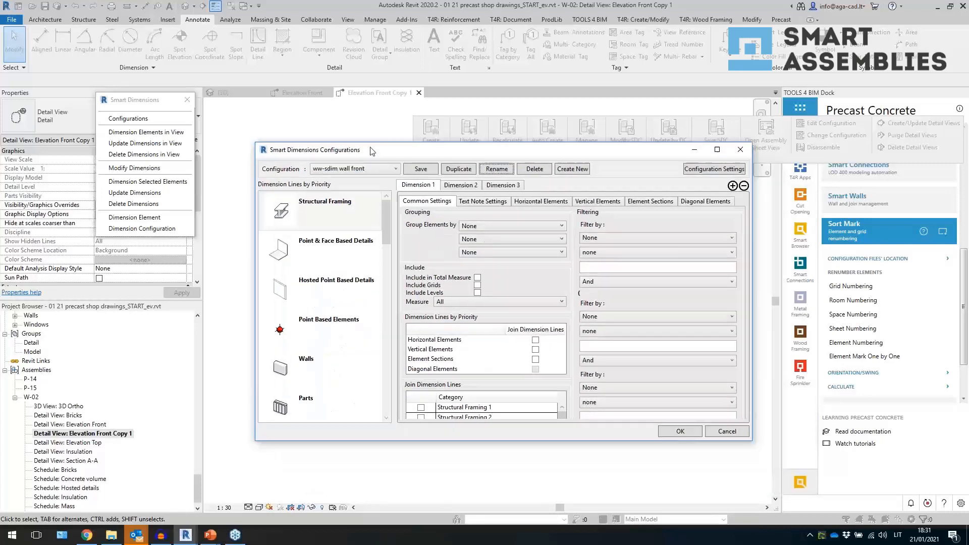
- Enable Include in Total Measure for the Parts dimension lines
{"action": "left_click_drag", "start_coordinate": [724, 282], "coordinate": [843, 283]}
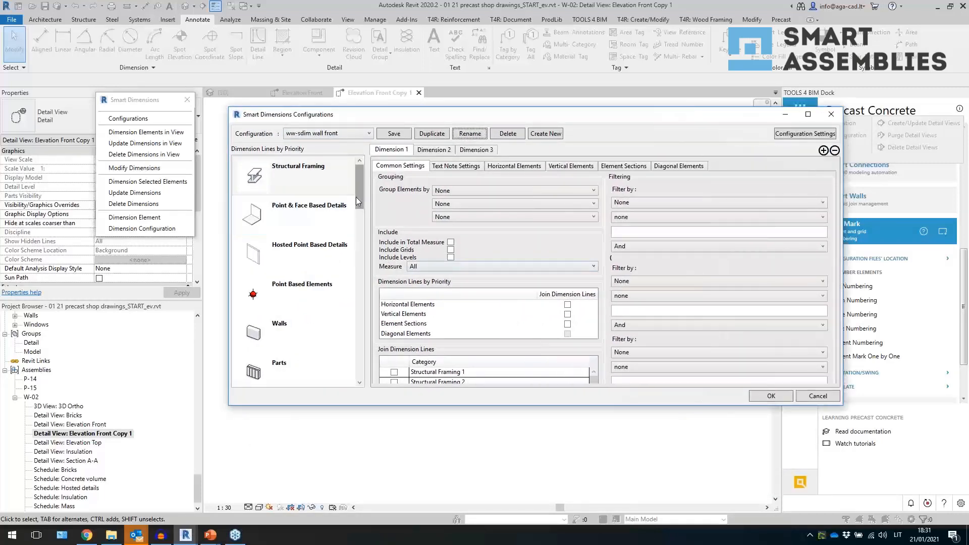
{"action": "mouse_move", "coordinate": [374, 122]}
{"action": "left_mouse_down"}
{"action": "mouse_move", "coordinate": [671, 153]}
{"action": "mouse_move", "coordinate": [646, 155]}
{"action": "left_mouse_up"}
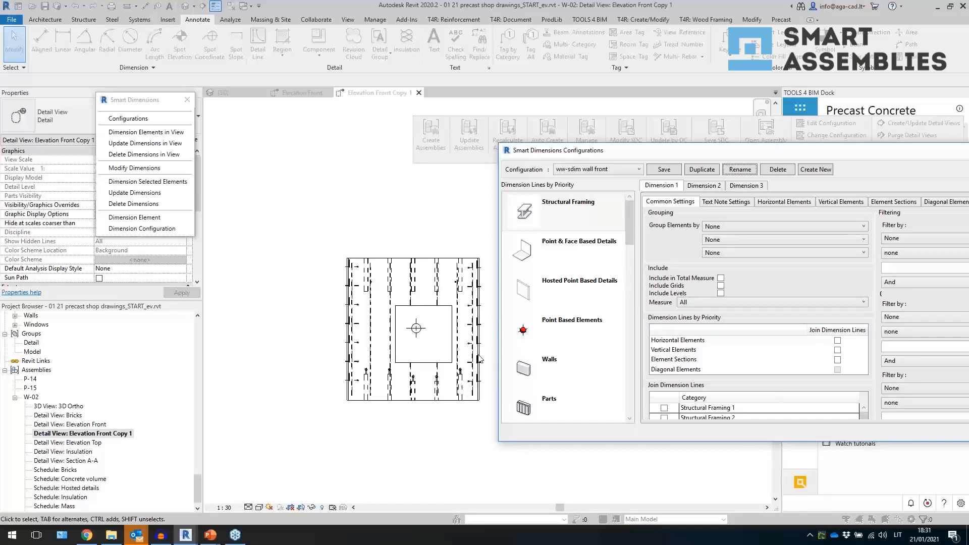
{"action": "mouse_move", "coordinate": [680, 156]}
{"action": "left_mouse_down"}
{"action": "mouse_move", "coordinate": [544, 124]}
{"action": "mouse_move", "coordinate": [495, 100]}
{"action": "mouse_move", "coordinate": [605, 298]}
{"action": "mouse_move", "coordinate": [668, 188]}
{"action": "left_mouse_up"}
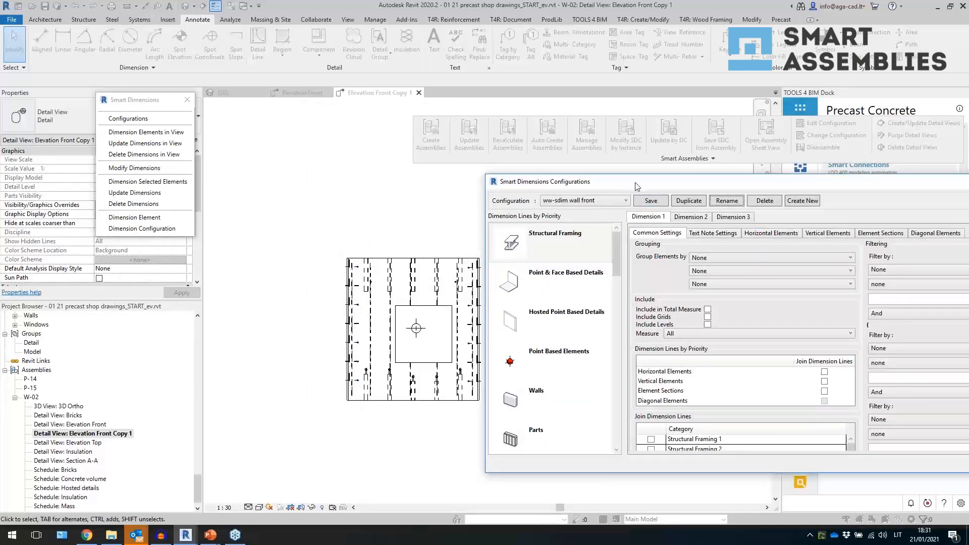
{"action": "left_click_drag", "start_coordinate": [635, 182], "coordinate": [425, 119]}
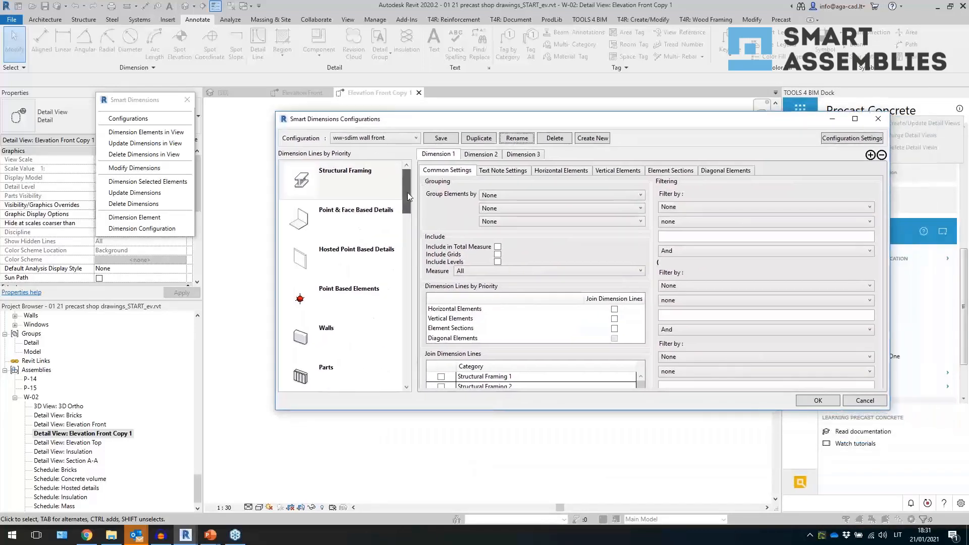
{"action": "left_click_drag", "start_coordinate": [407, 192], "coordinate": [408, 210]}
{"action": "left_click", "coordinate": [347, 311]}
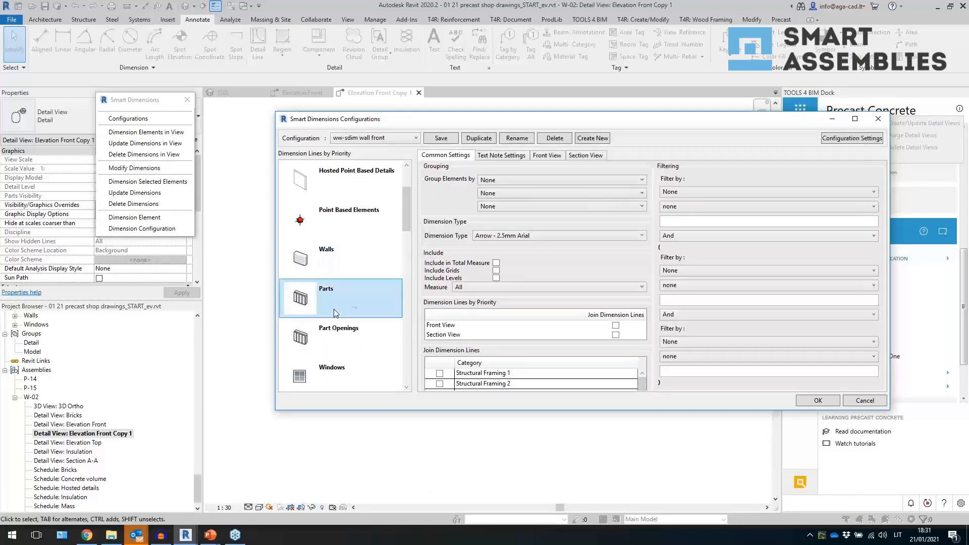
{"action": "left_click", "coordinate": [496, 263]}
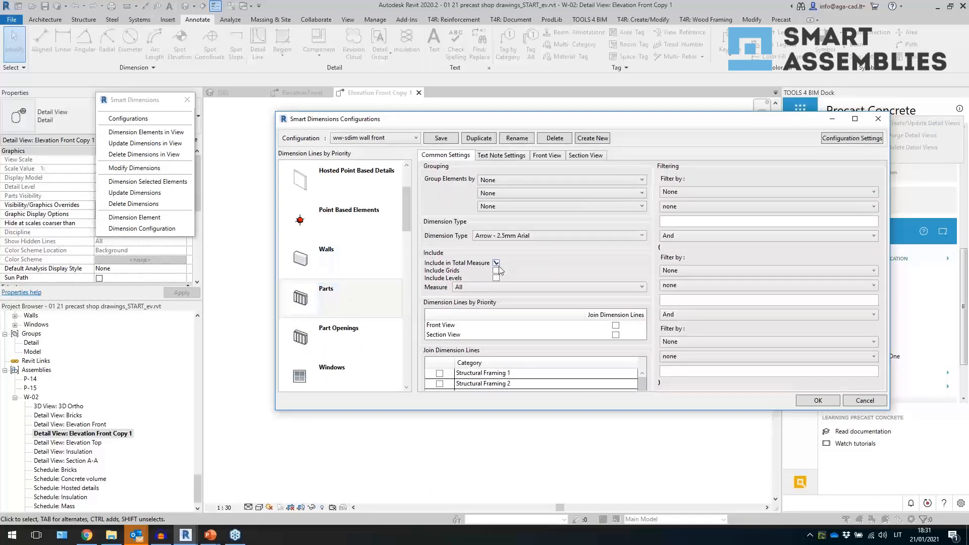
- Examine the dimension settings of the Structural Framing, Walls, Parts and Point & Face Based Details categories
{"action": "left_click_drag", "start_coordinate": [442, 113], "coordinate": [543, 109]}
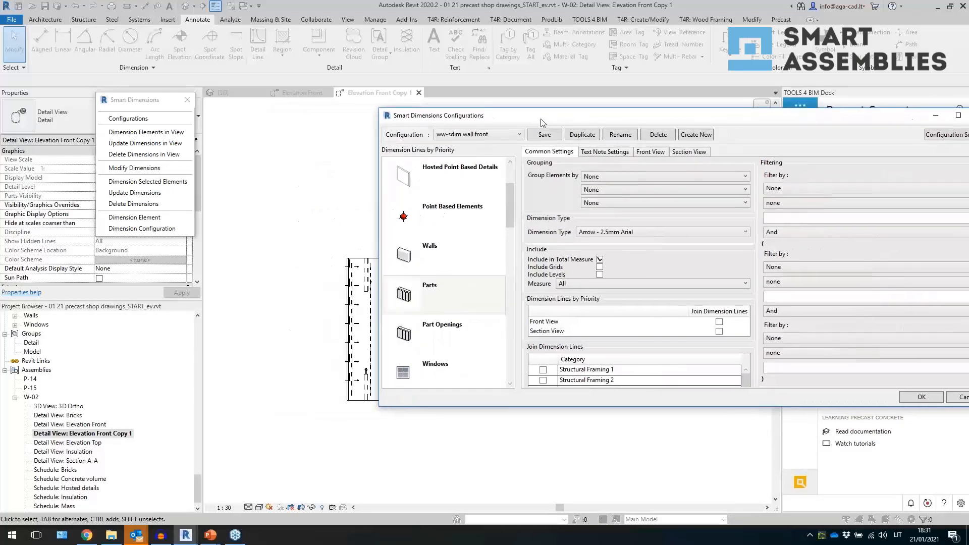
{"action": "scroll", "coordinate": [478, 259], "scroll_direction": "up", "scroll_amount": 2}
{"action": "left_click", "coordinate": [451, 174]}
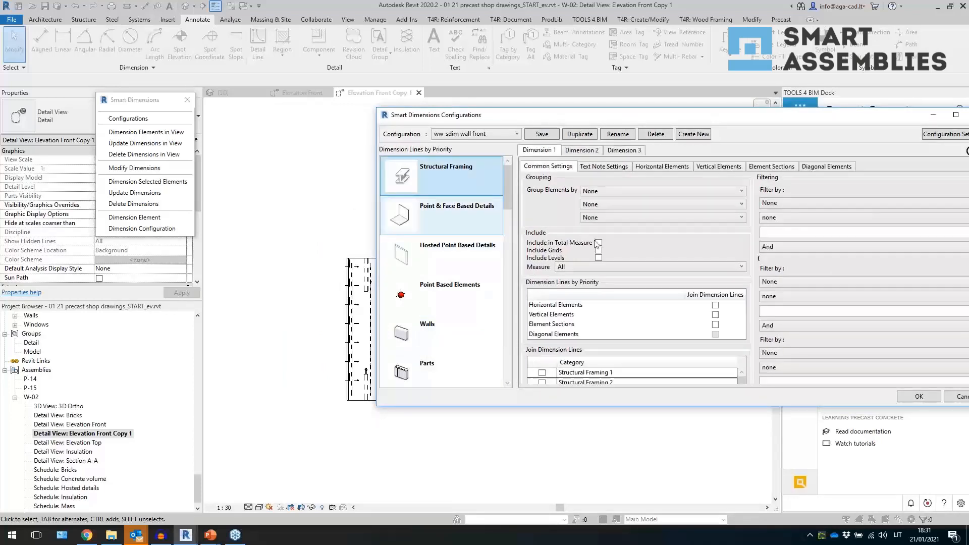
{"action": "left_click", "coordinate": [442, 333]}
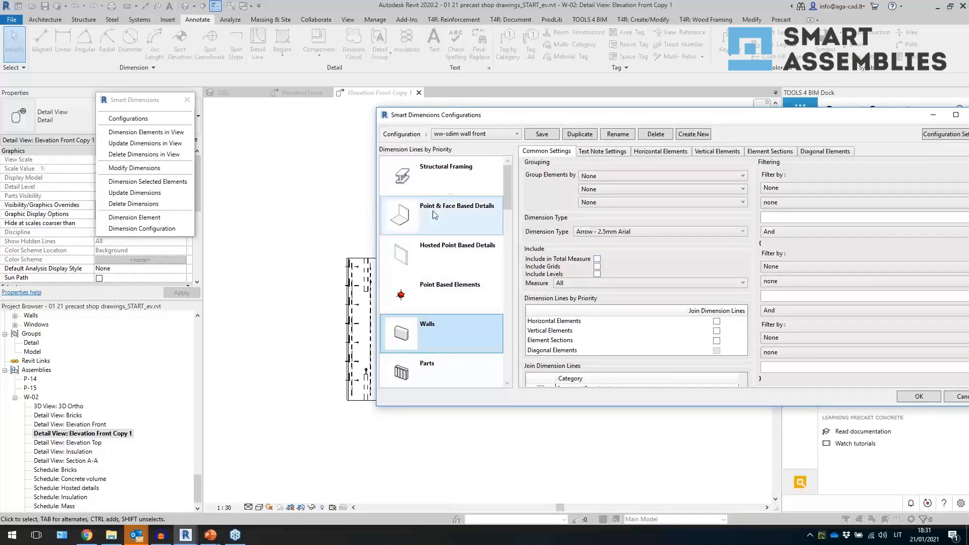
{"action": "left_click", "coordinate": [454, 172]}
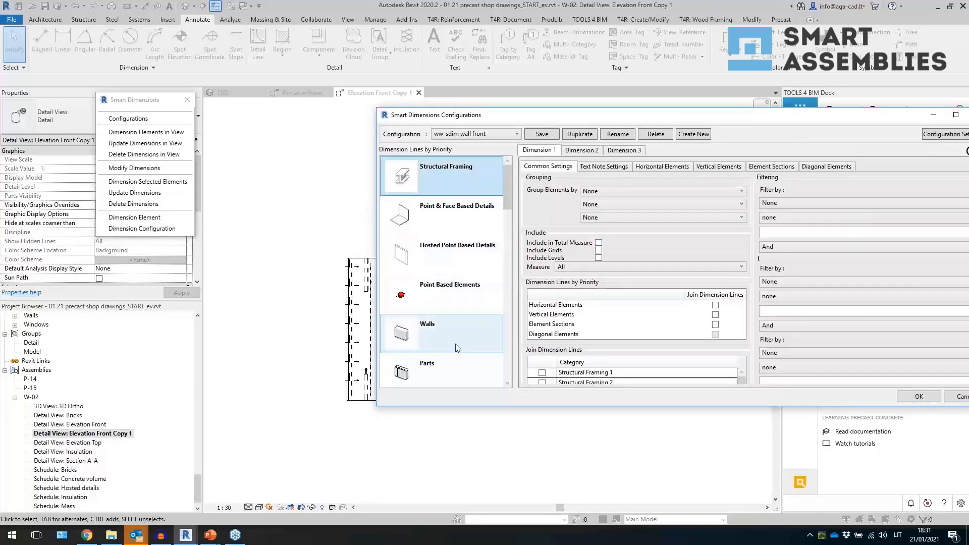
{"action": "left_click", "coordinate": [437, 368]}
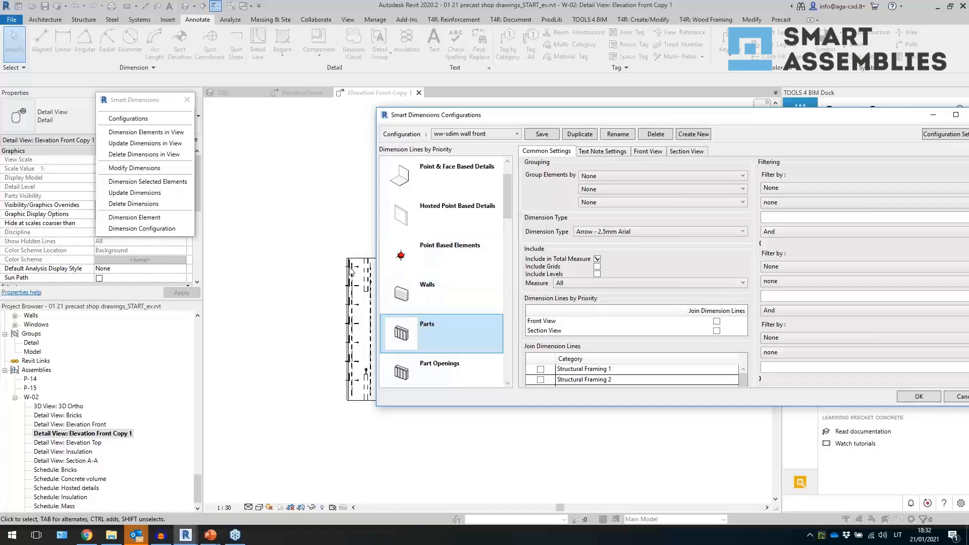
{"action": "scroll", "coordinate": [457, 232], "scroll_direction": "up", "scroll_amount": 1}
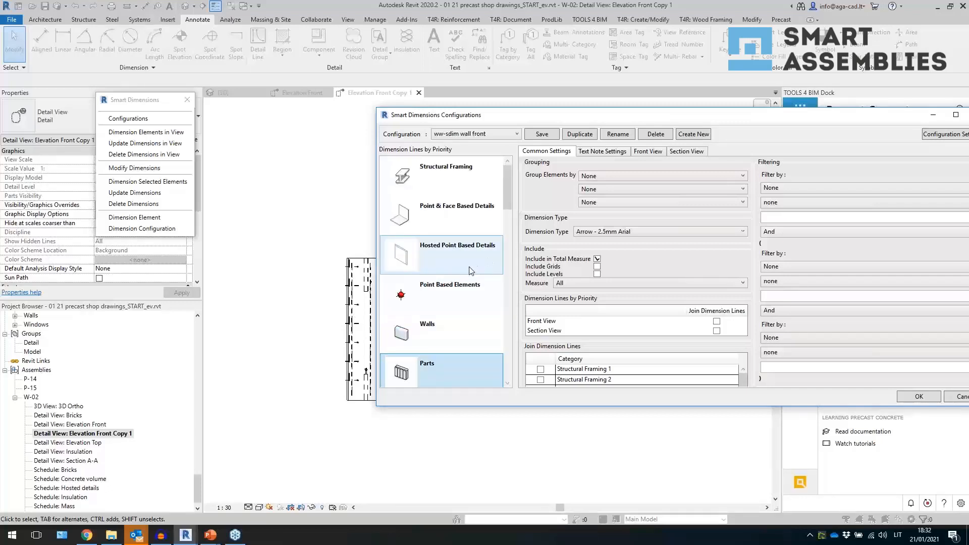
{"action": "left_click", "coordinate": [493, 221]}
{"action": "left_click_drag", "start_coordinate": [550, 118], "coordinate": [466, 118]}
{"action": "left_click", "coordinate": [334, 189]}
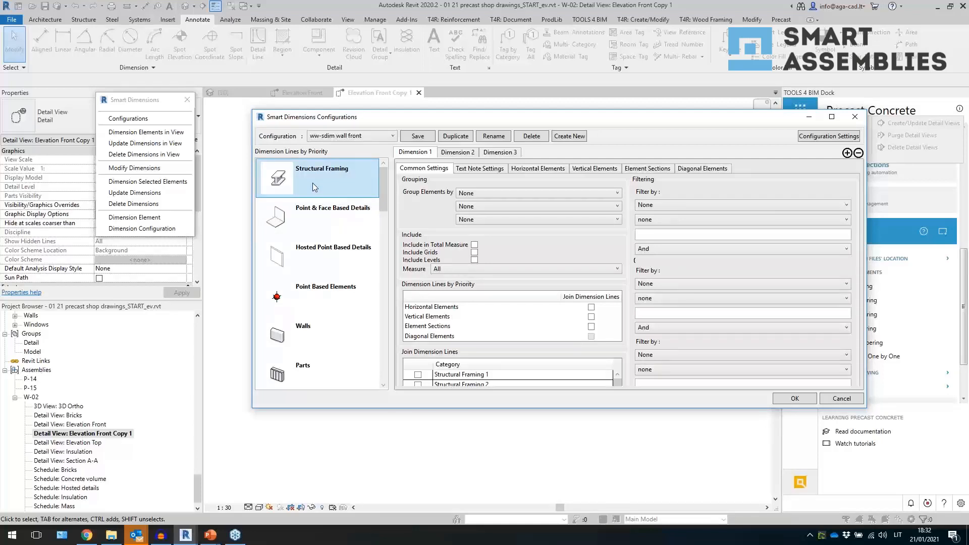
- Set Structural Framing dimension lines to group elements by Type
{"action": "left_click_drag", "start_coordinate": [419, 121], "coordinate": [416, 267]}
{"action": "left_click_drag", "start_coordinate": [415, 203], "coordinate": [409, 123]}
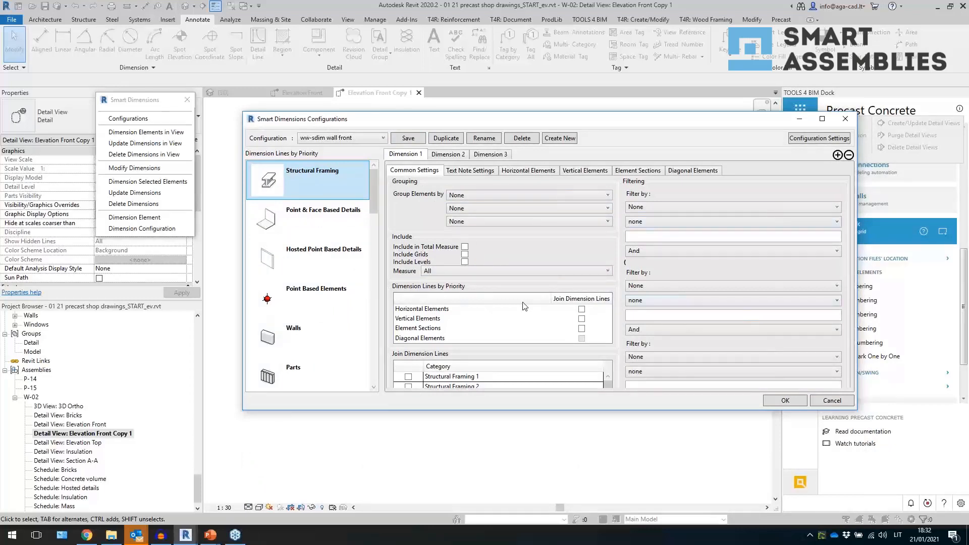
{"action": "left_click", "coordinate": [488, 196]}
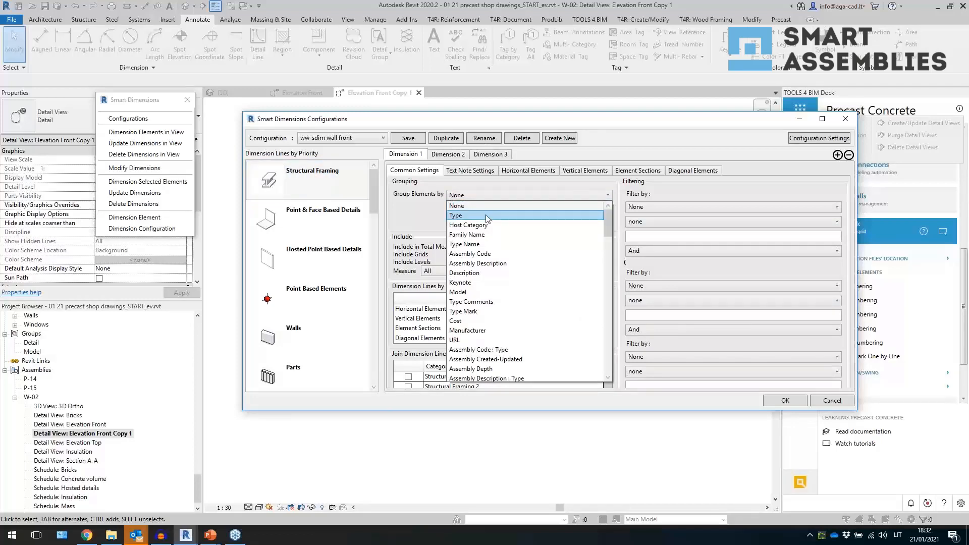
{"action": "left_click", "coordinate": [487, 216]}
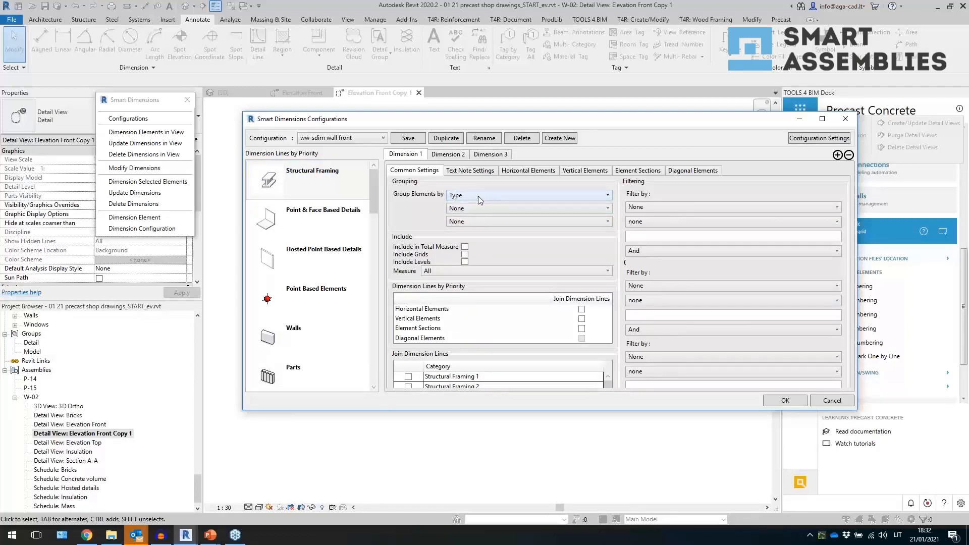
- Set the dimension text note type to 2.5mm Arial, align it with the dimension text, and enable Create Text Notes
{"action": "left_click", "coordinate": [470, 171]}
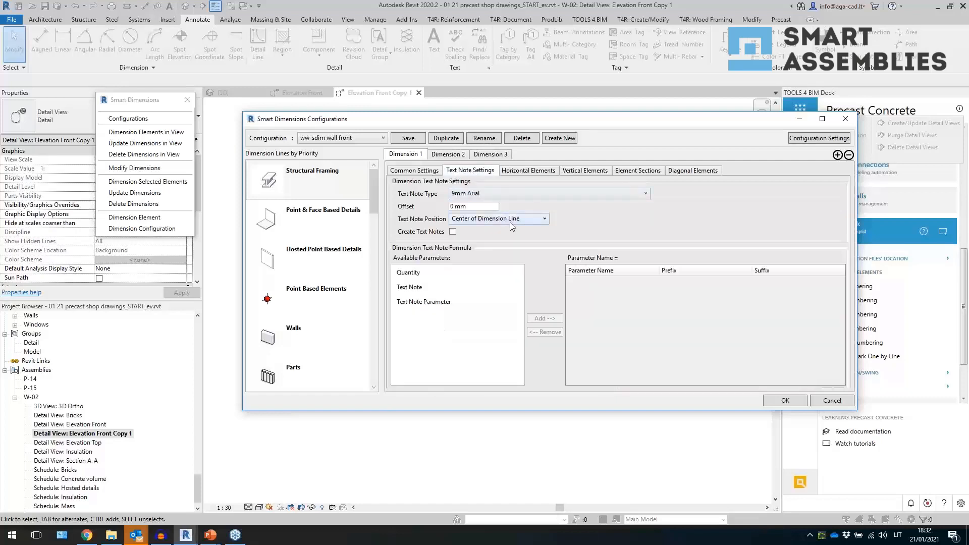
{"action": "left_click", "coordinate": [526, 171]}
{"action": "left_click", "coordinate": [470, 171]}
{"action": "left_click", "coordinate": [505, 194]}
{"action": "left_click", "coordinate": [496, 214]}
{"action": "left_click", "coordinate": [497, 220]}
{"action": "left_click", "coordinate": [452, 231]}
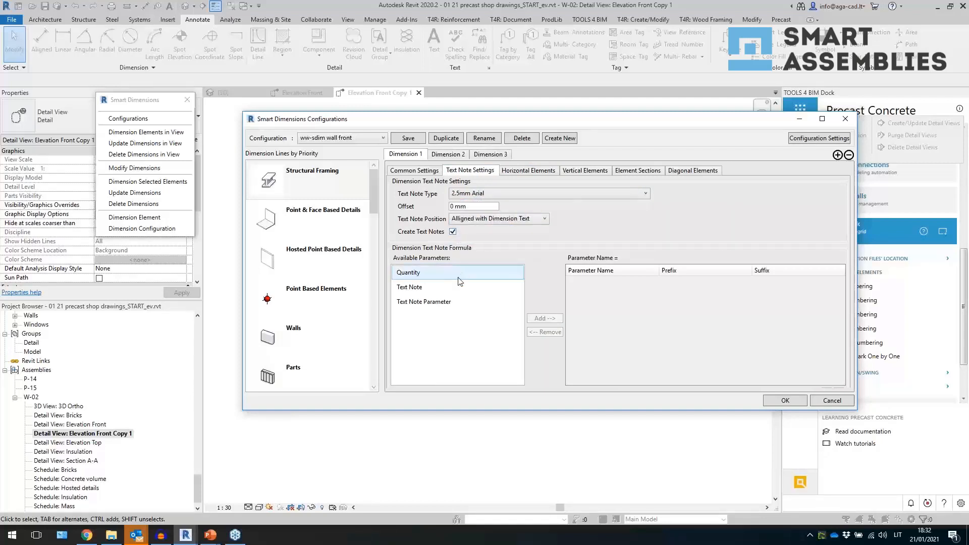
- Add Text Note and Text Note Parameter to the dimension text note formula
{"action": "left_click", "coordinate": [418, 287]}
{"action": "left_click", "coordinate": [545, 318]}
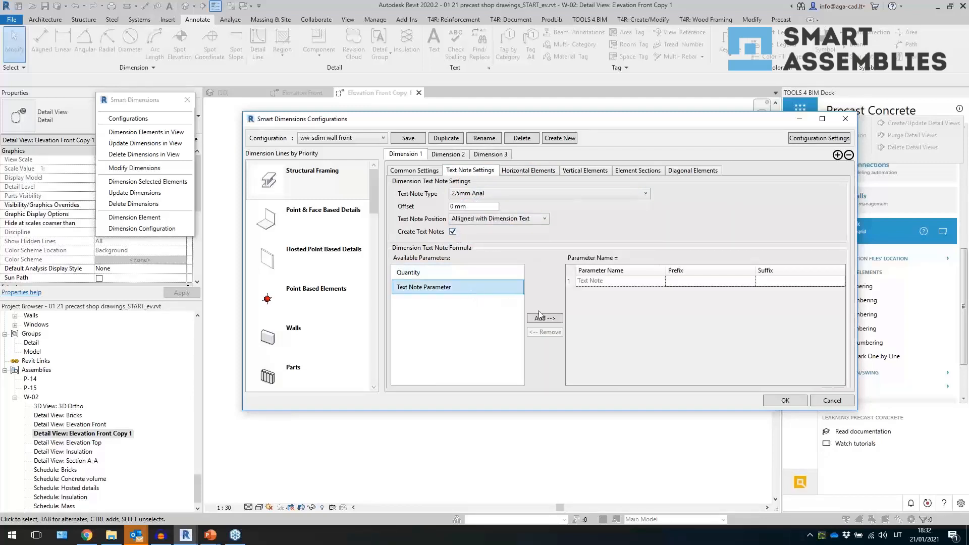
{"action": "left_click", "coordinate": [545, 318]}
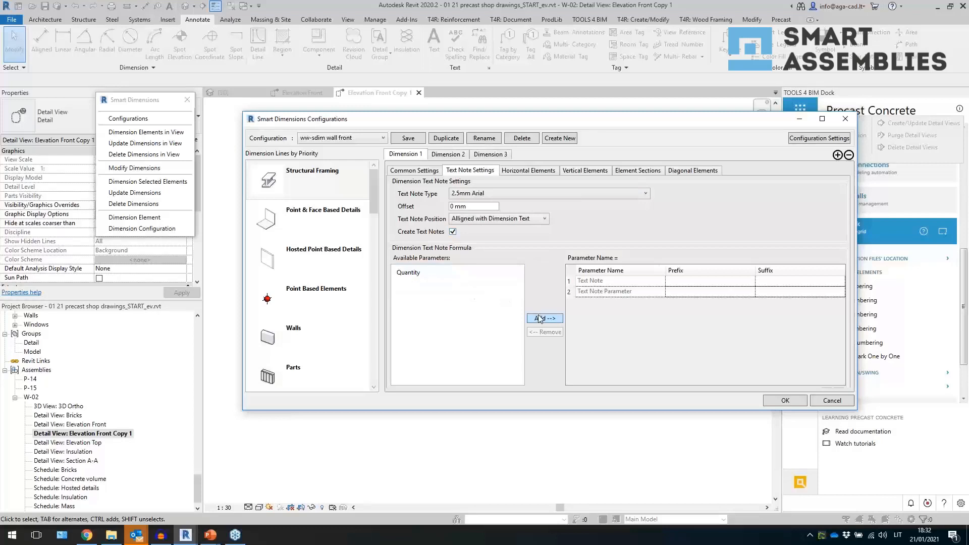
- For vertical elements, enable Measure Width/Position and open its Measure edge options
{"action": "left_click", "coordinate": [529, 172]}
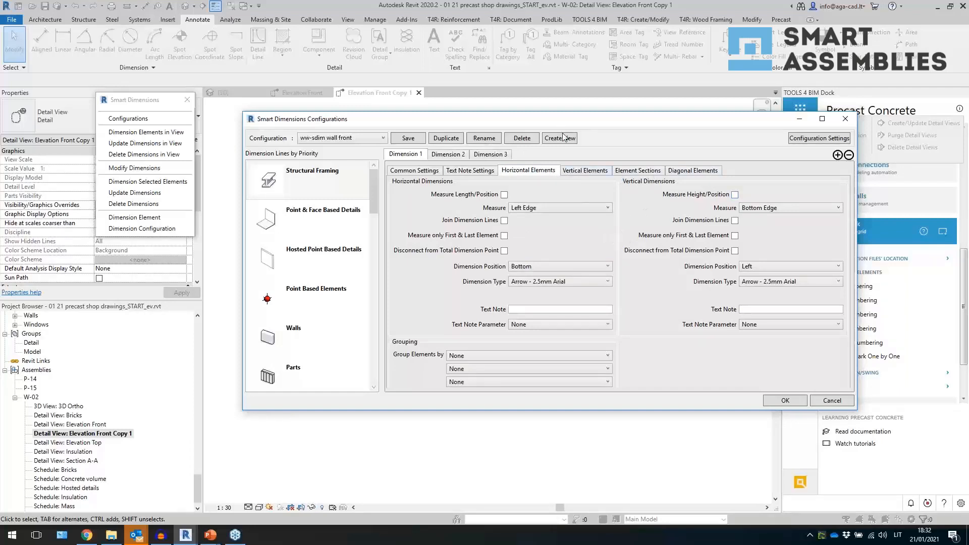
{"action": "left_click_drag", "start_coordinate": [557, 122], "coordinate": [504, 118]}
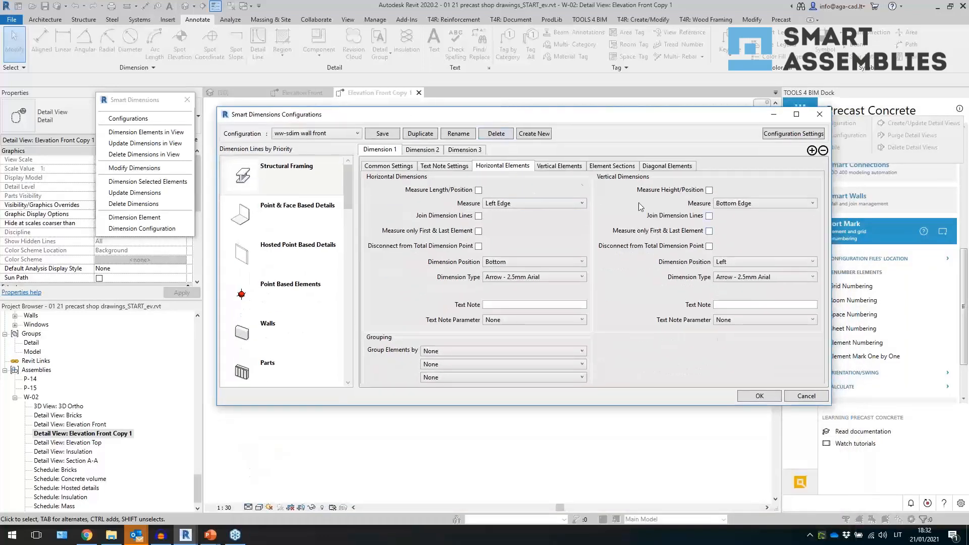
{"action": "left_click", "coordinate": [551, 174]}
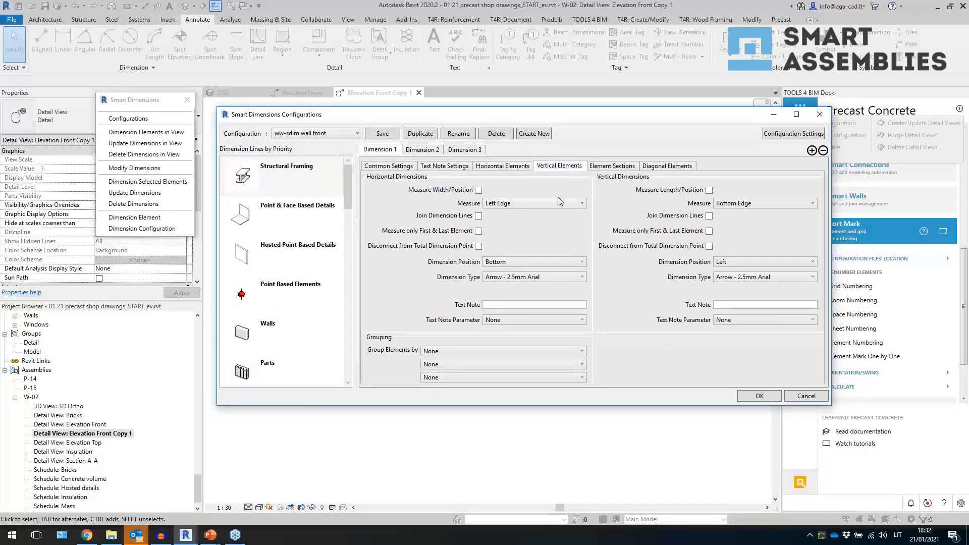
{"action": "left_click", "coordinate": [478, 190]}
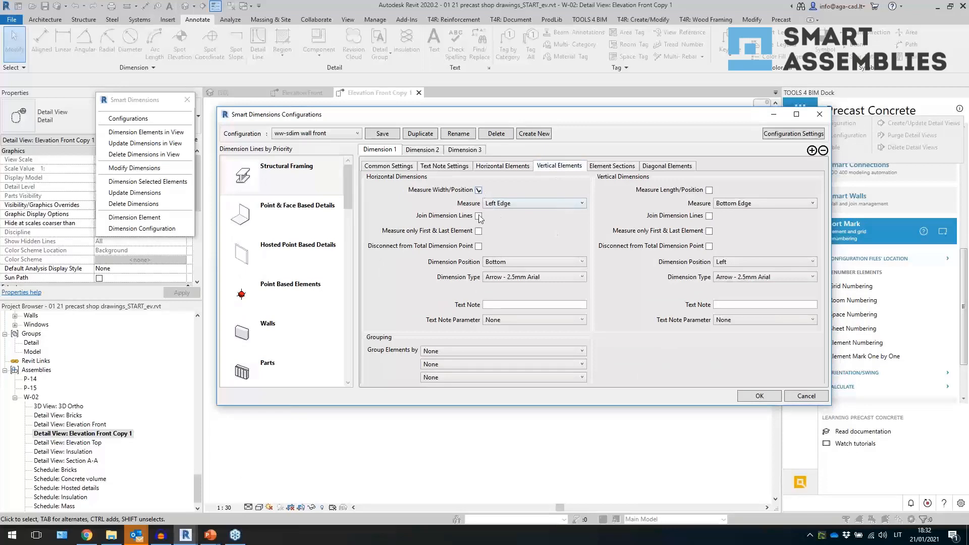
{"action": "left_click", "coordinate": [508, 204]}
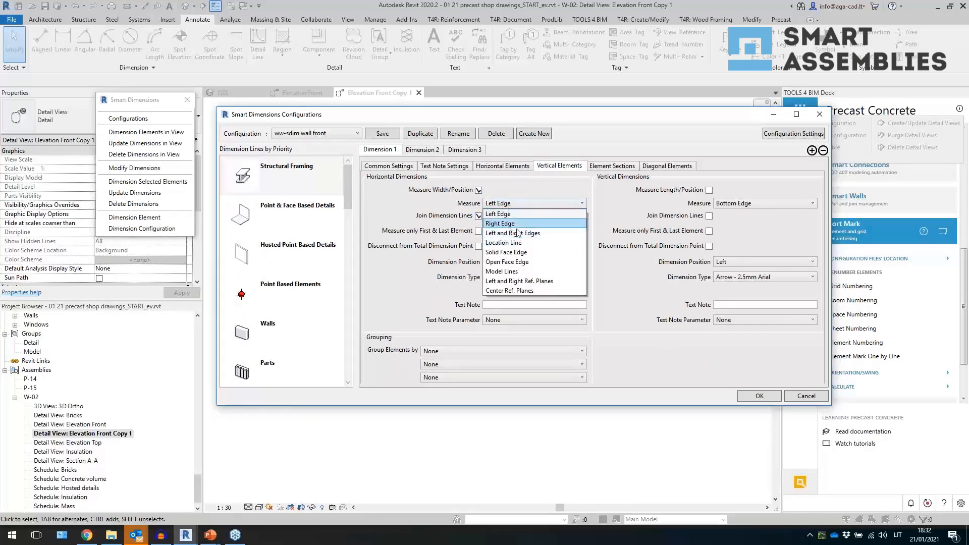
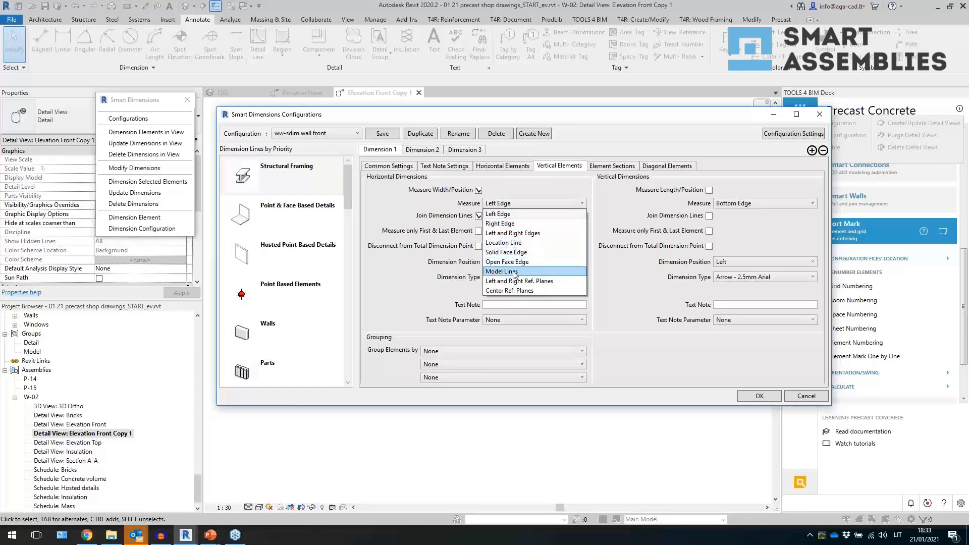
- For vertical elements' horizontal dimensions, set Measure to Location Line and Dimension Position to By Element
{"action": "left_click", "coordinate": [516, 243]}
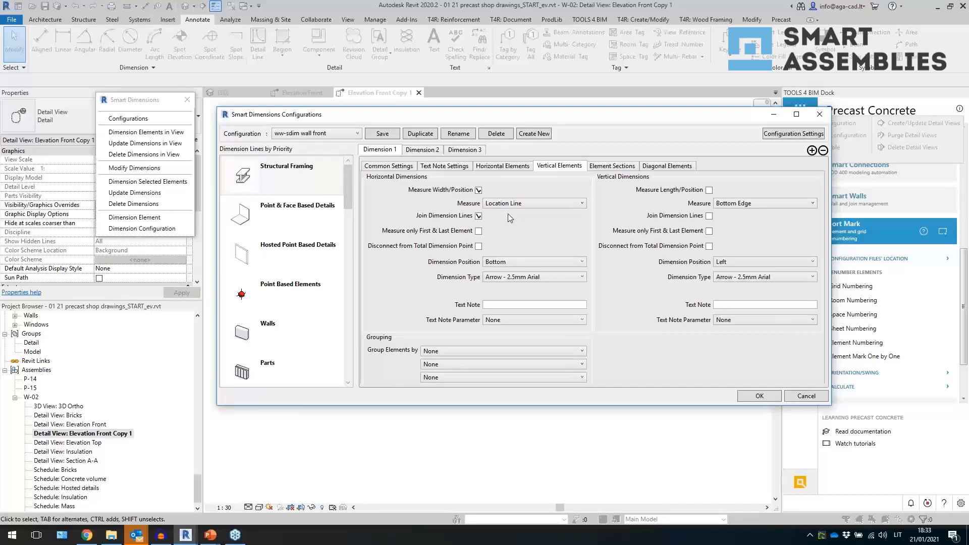
{"action": "left_click", "coordinate": [521, 262]}
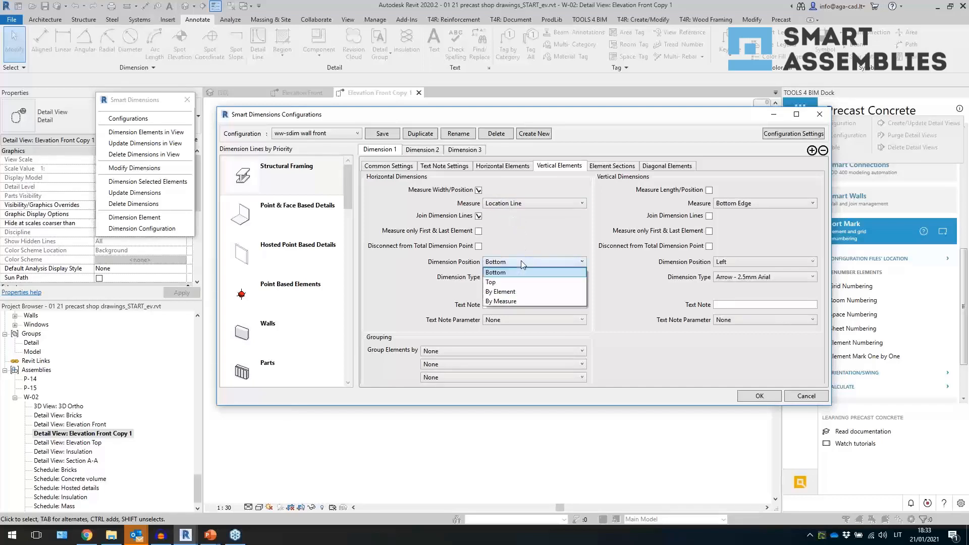
{"action": "left_click", "coordinate": [516, 291]}
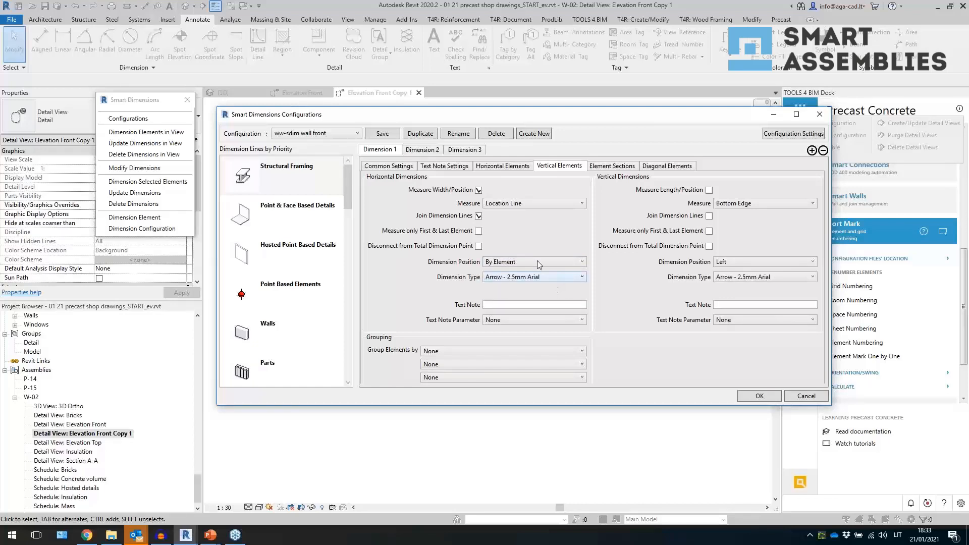
{"action": "left_click", "coordinate": [535, 263]}
{"action": "left_click", "coordinate": [529, 261]}
{"action": "left_click", "coordinate": [538, 263]}
{"action": "left_click", "coordinate": [541, 263]}
- Set the horizontal dimension type for vertical elements to Diagonal
{"action": "left_click", "coordinate": [548, 278]}
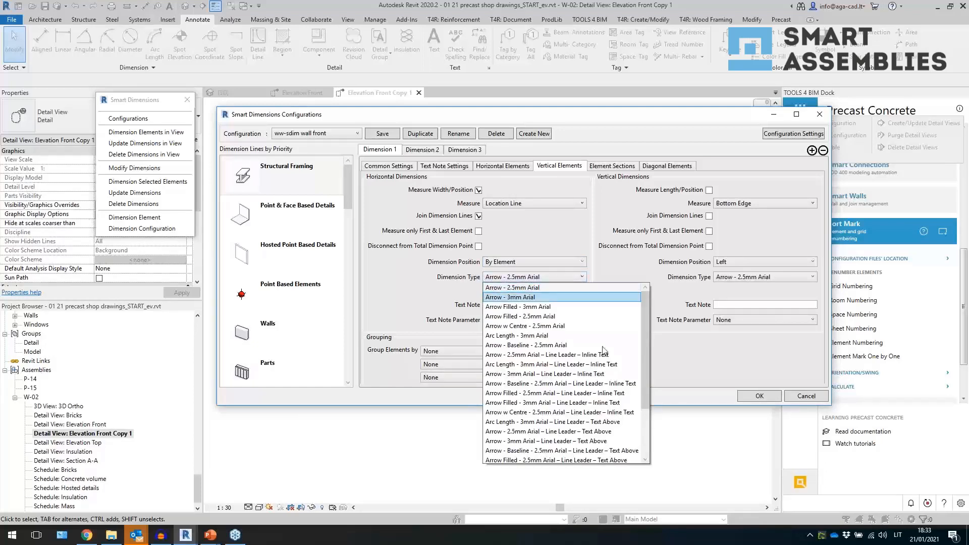
{"action": "scroll", "coordinate": [647, 402], "scroll_direction": "down", "scroll_amount": 1}
{"action": "scroll", "coordinate": [646, 402], "scroll_direction": "down", "scroll_amount": 2}
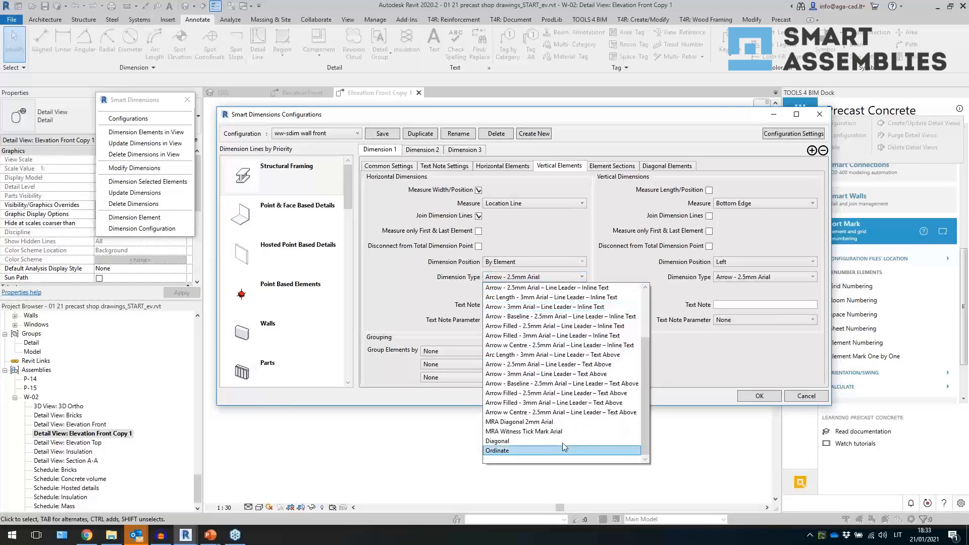
{"action": "left_click", "coordinate": [536, 444]}
- Set the horizontal dimension text note parameter for vertical elements to Description : Type
{"action": "left_click", "coordinate": [510, 321]}
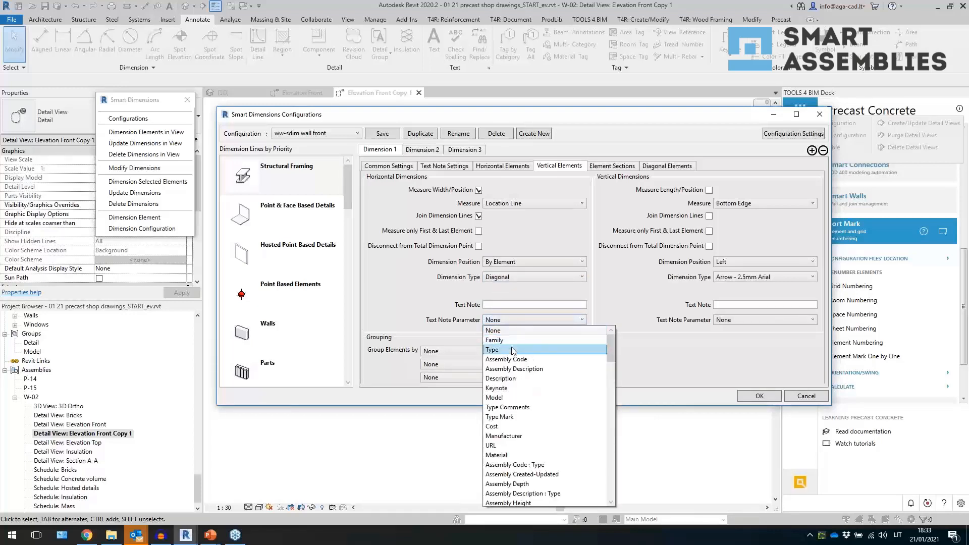
{"action": "left_click_drag", "start_coordinate": [610, 360], "coordinate": [617, 417]}
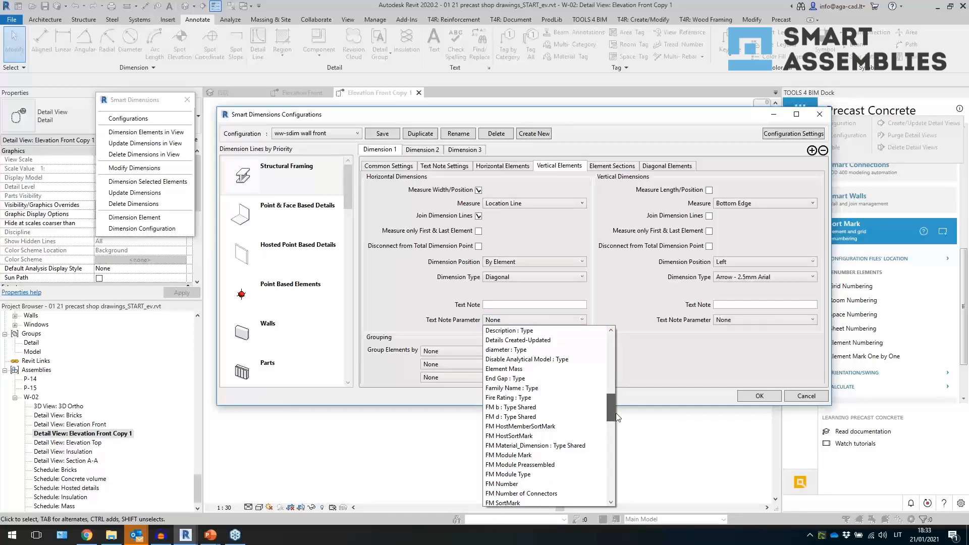
{"action": "left_click", "coordinate": [543, 330]}
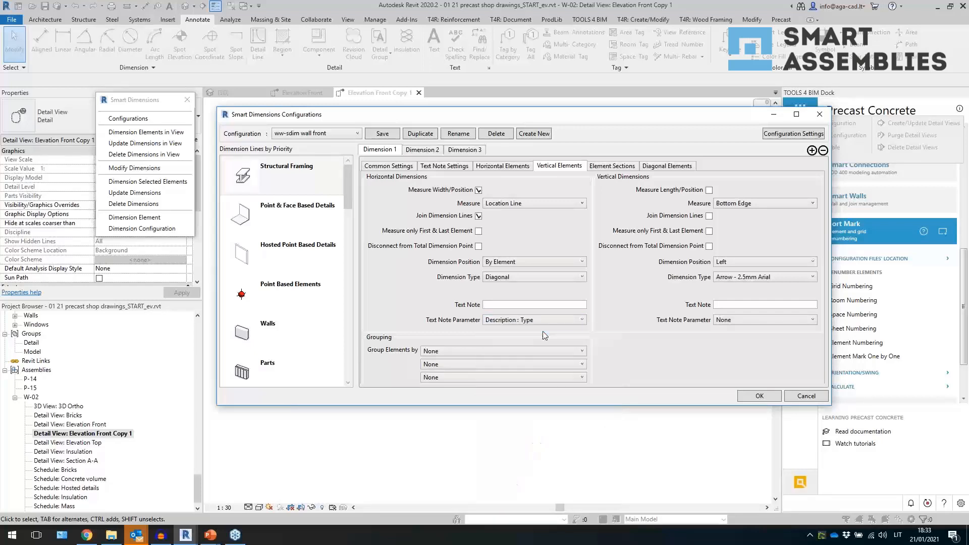
- Enable vertical Measure Length/Position, measuring Bottom and Top Edges, with Dimension Position By Element
{"action": "left_click", "coordinate": [710, 190]}
{"action": "left_click", "coordinate": [751, 204]}
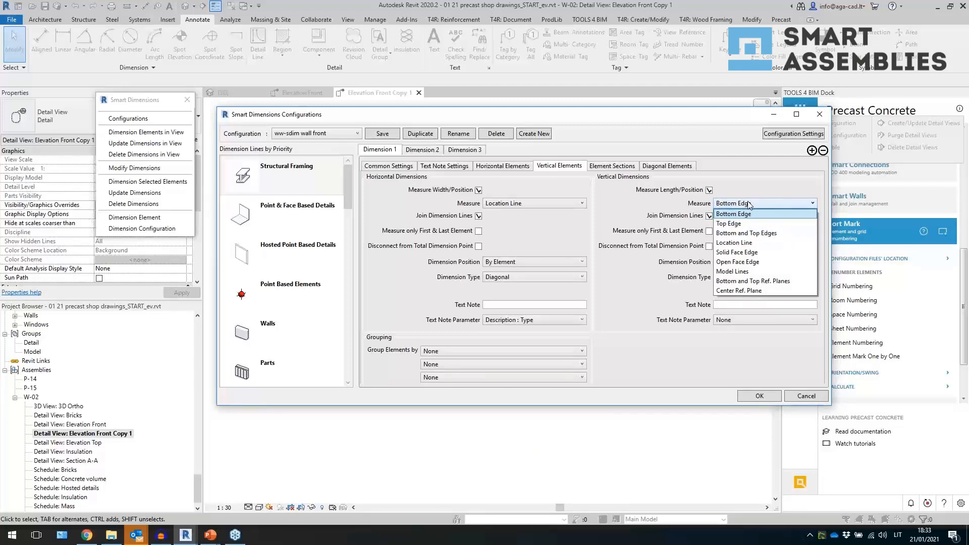
{"action": "left_click", "coordinate": [752, 233]}
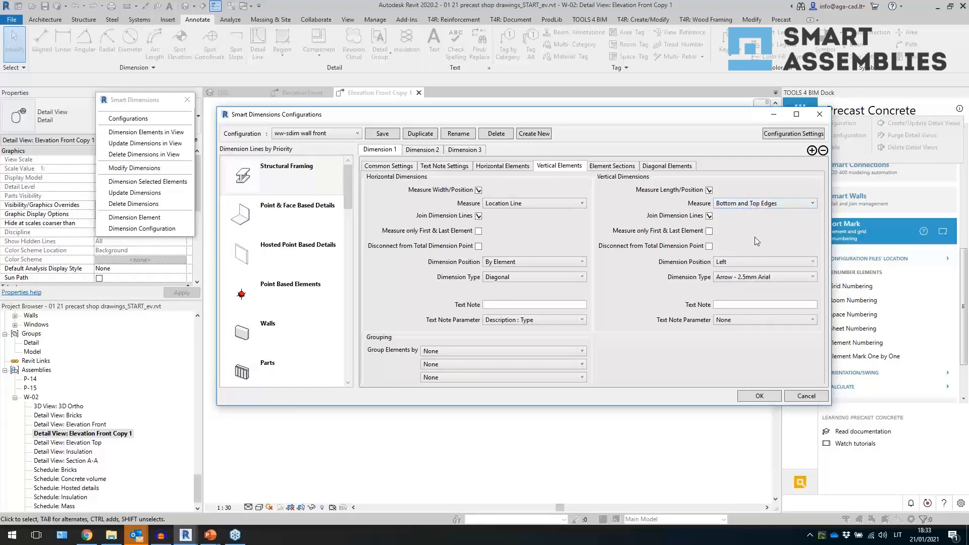
{"action": "left_click", "coordinate": [751, 261]}
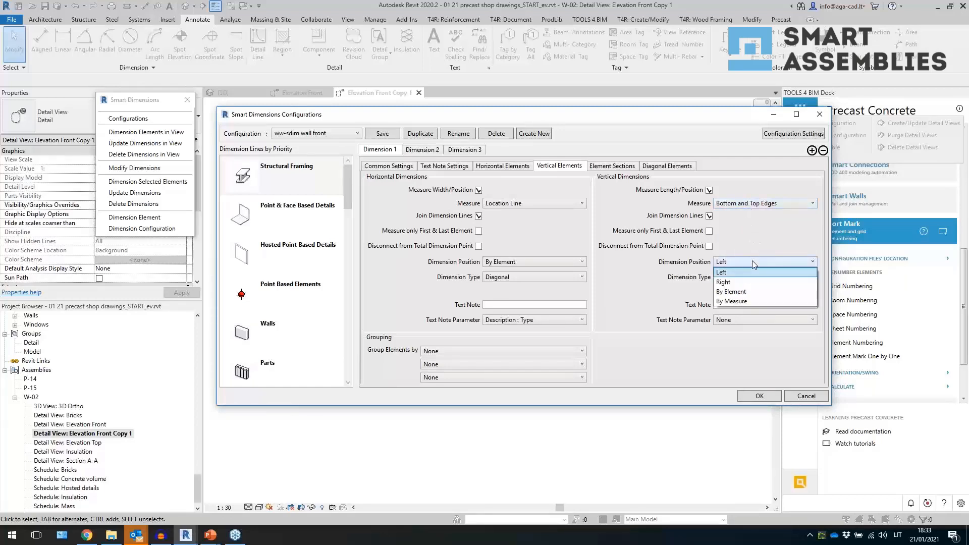
{"action": "left_click", "coordinate": [758, 292]}
- Set the vertical dimension type to Diagonal and its text note parameter to Description : Type, then confirm the configuration
{"action": "left_click", "coordinate": [745, 279]}
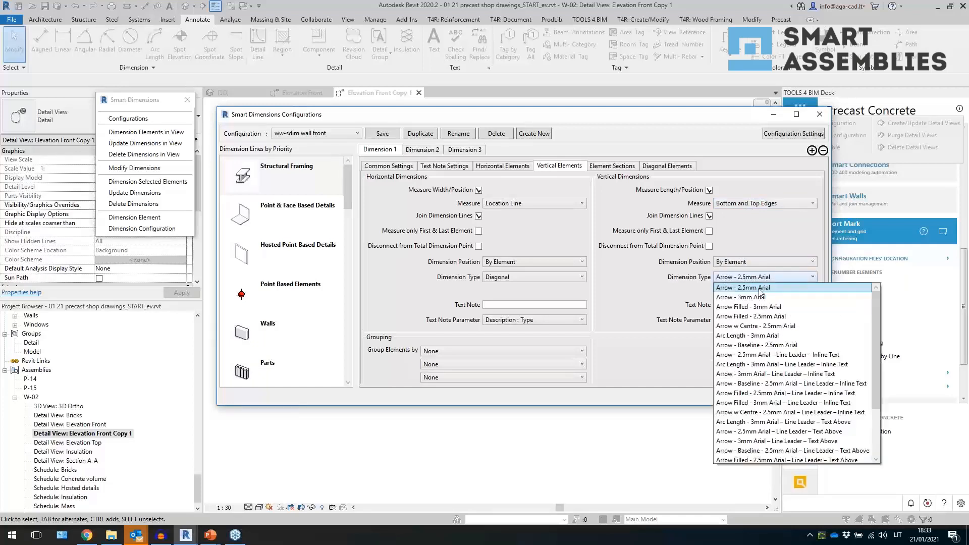
{"action": "left_click", "coordinate": [753, 441]}
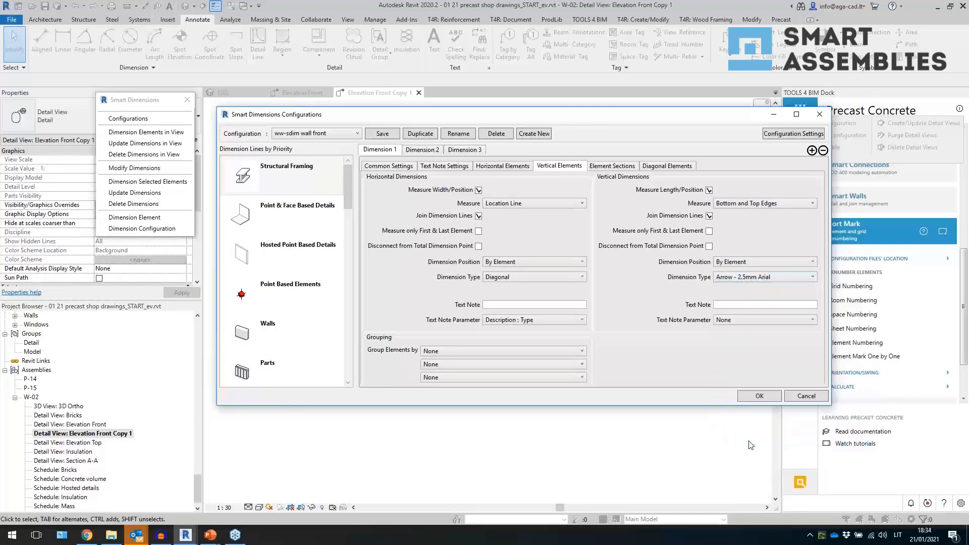
{"action": "left_click", "coordinate": [741, 324]}
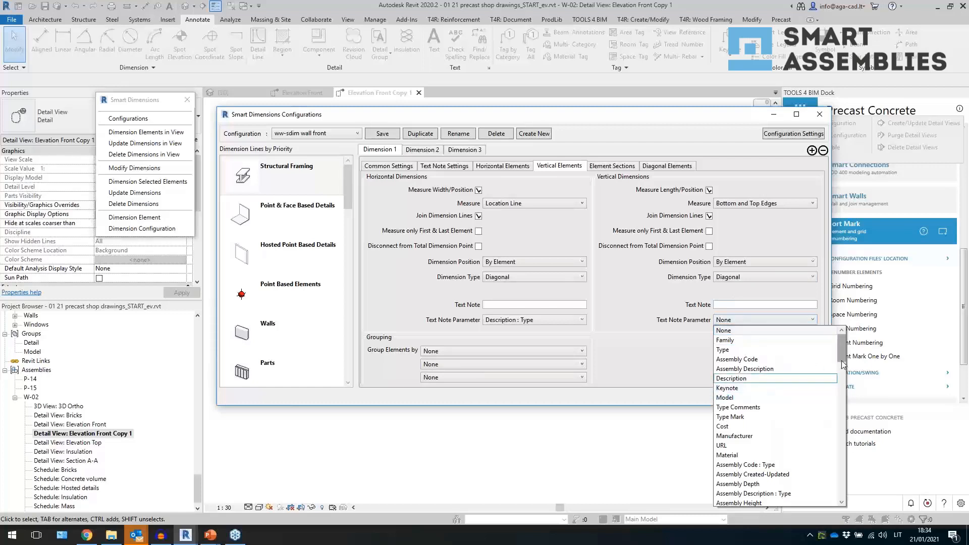
{"action": "scroll", "coordinate": [789, 378], "scroll_direction": "down", "scroll_amount": 3}
{"action": "scroll", "coordinate": [788, 377], "scroll_direction": "down", "scroll_amount": 3}
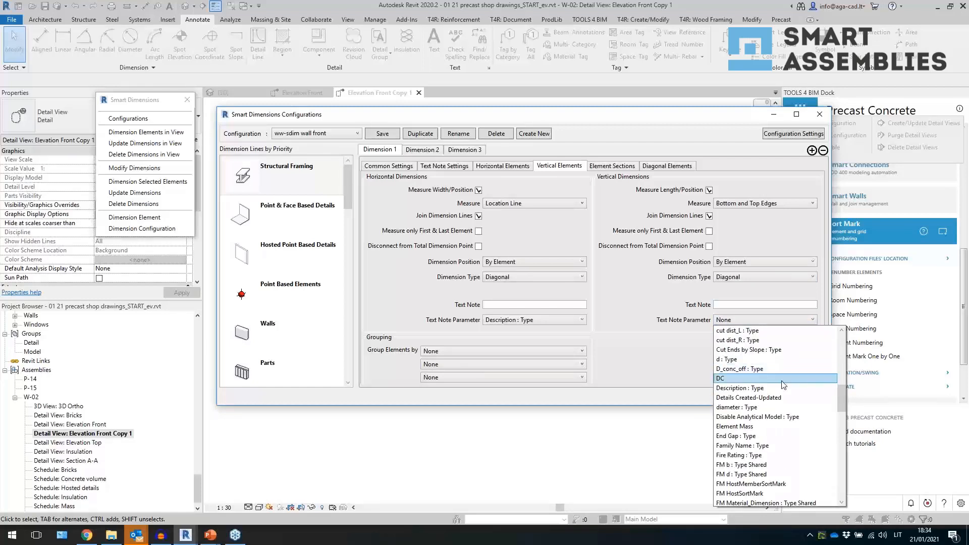
{"action": "left_click", "coordinate": [777, 388]}
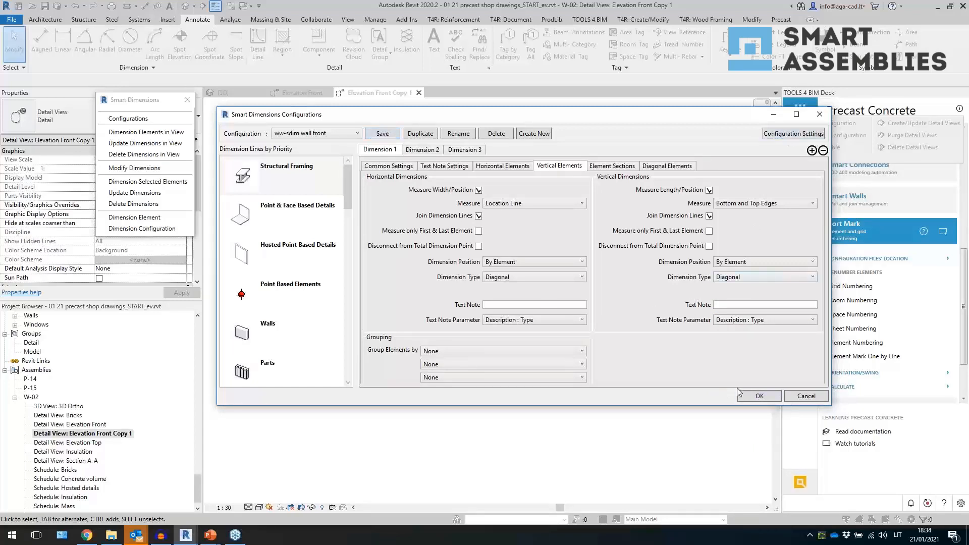
{"action": "left_click", "coordinate": [758, 395]}
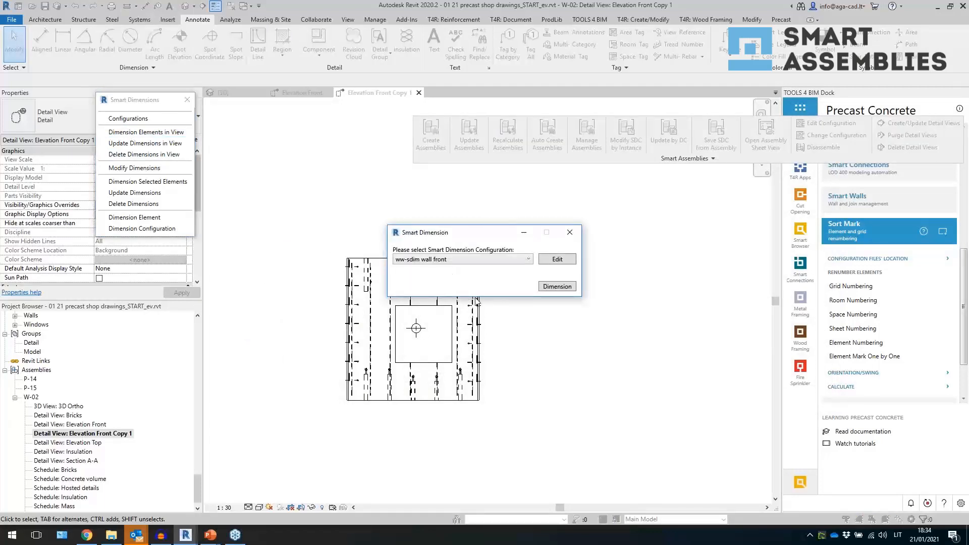
- Dimension the wall front view using the ww-sdim wall front configuration
{"action": "left_click", "coordinate": [549, 287]}
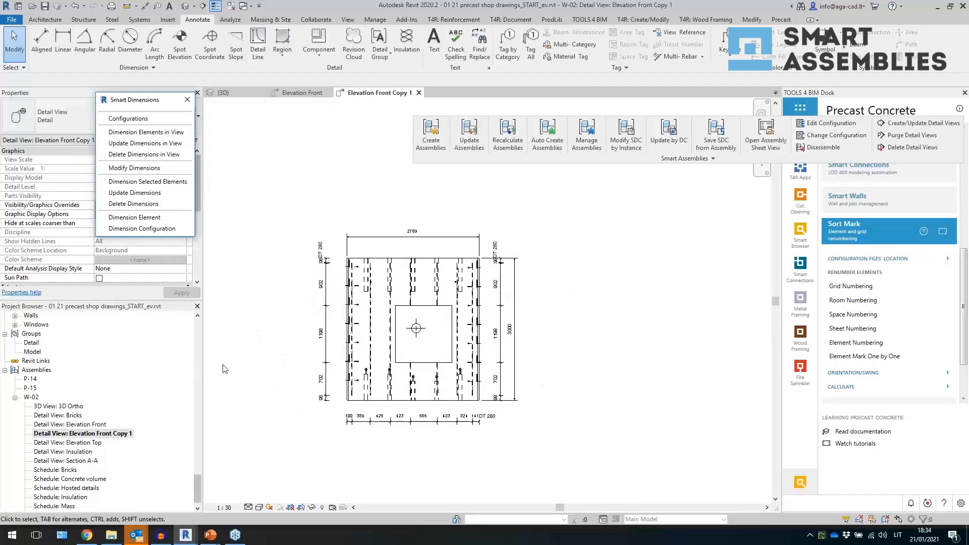
{"action": "middle_click_drag", "start_coordinate": [230, 371], "coordinate": [276, 338]}
{"action": "scroll", "coordinate": [302, 208], "scroll_direction": "up", "scroll_amount": 2}
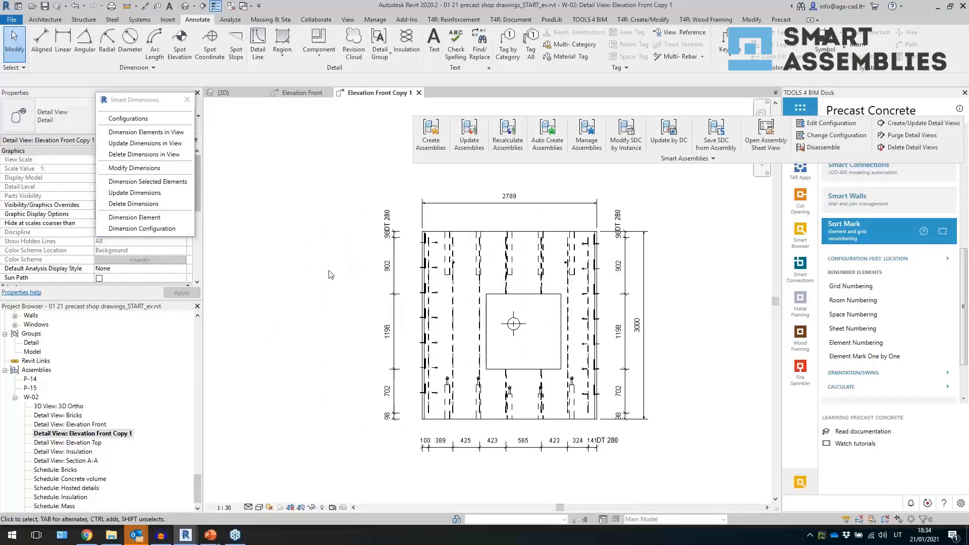
{"action": "left_click", "coordinate": [132, 120]}
{"action": "scroll", "coordinate": [697, 312], "scroll_direction": "up", "scroll_amount": 1}
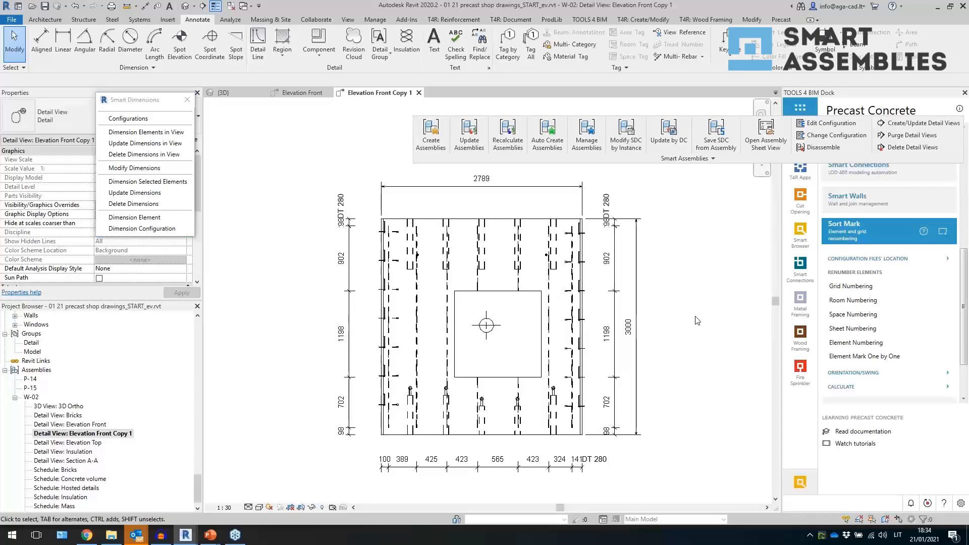
- Inspect the DT 280 text note and the diagonal framing member's type properties, then close them without changes
{"action": "left_click", "coordinate": [609, 471]}
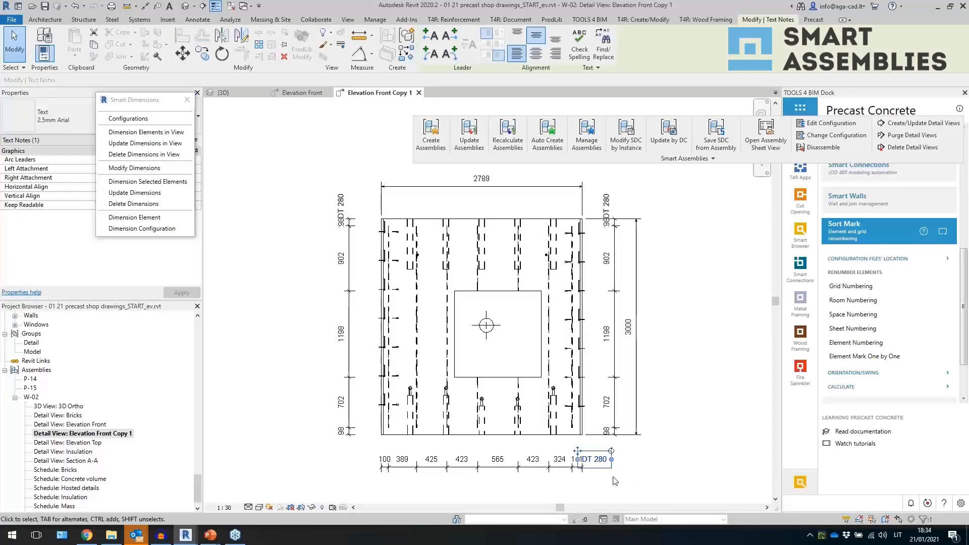
{"action": "left_click", "coordinate": [613, 478]}
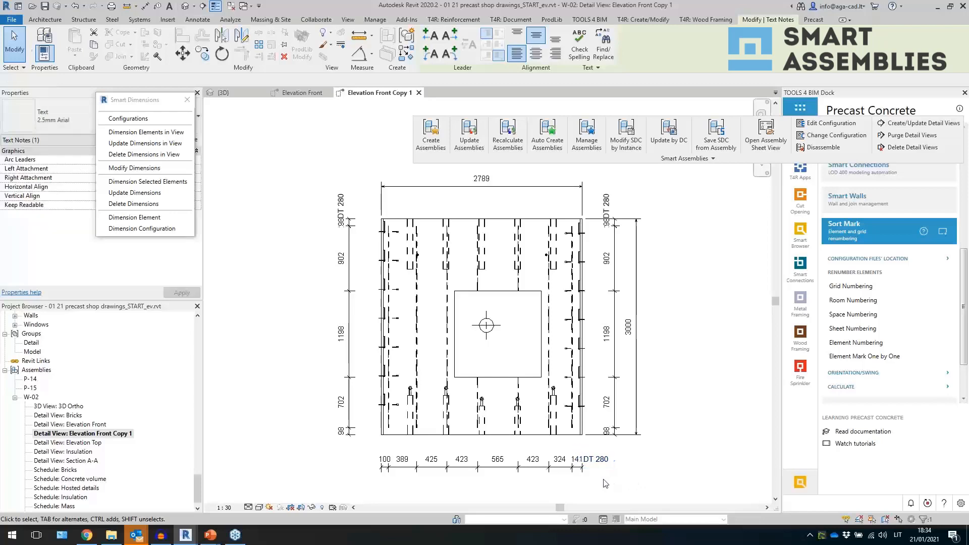
{"action": "left_click", "coordinate": [548, 378]}
{"action": "left_click_drag", "start_coordinate": [139, 100], "coordinate": [234, 120]}
{"action": "left_click", "coordinate": [173, 142]}
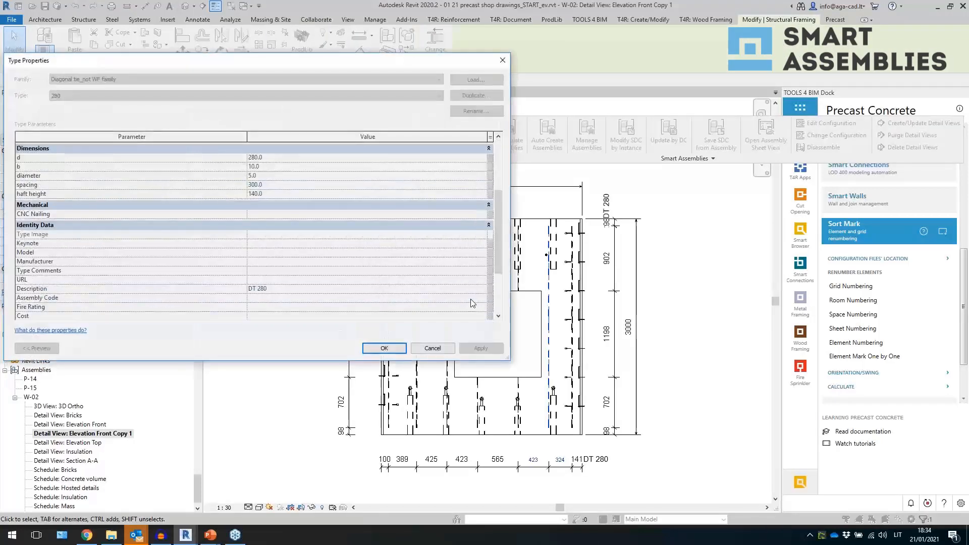
{"action": "scroll", "coordinate": [339, 278], "scroll_direction": "down", "scroll_amount": 5}
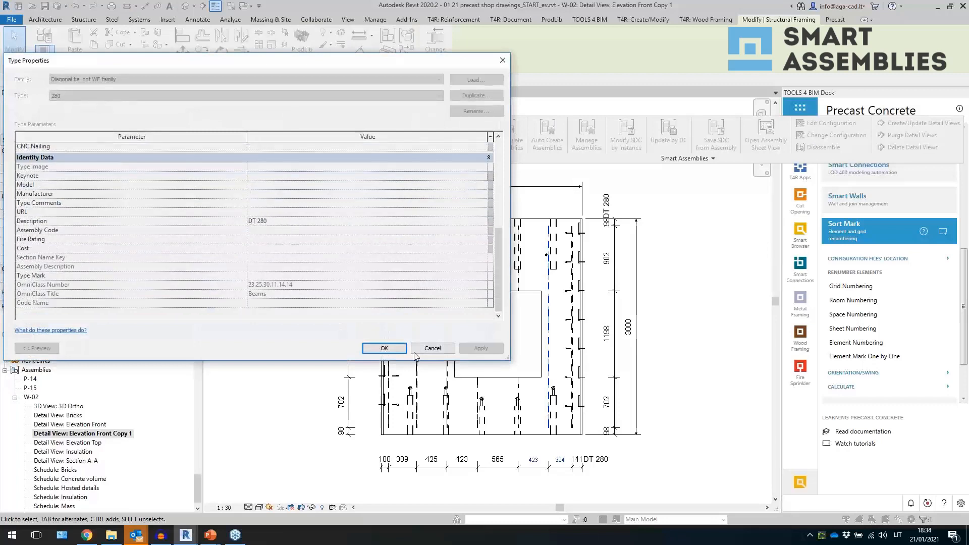
{"action": "left_click", "coordinate": [432, 348]}
{"action": "key", "text": "Escape"}
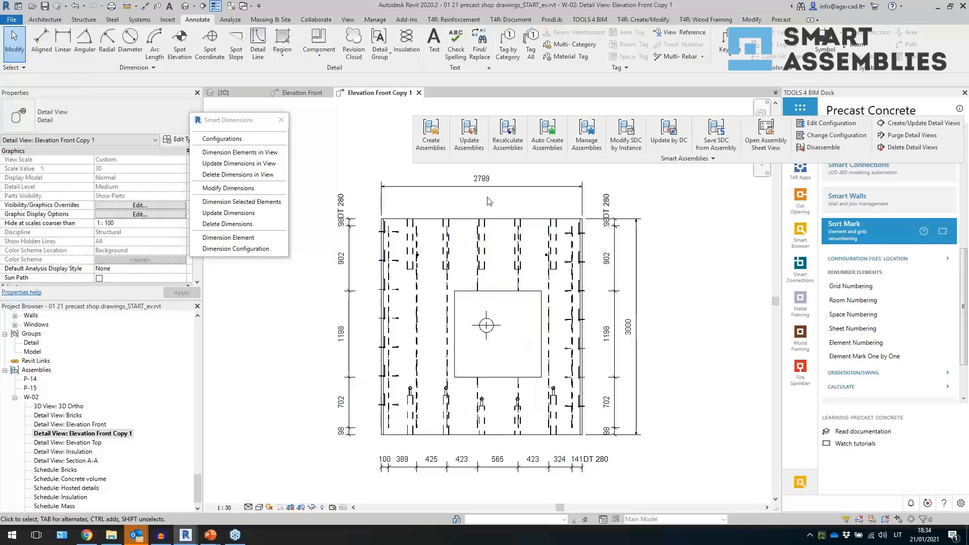
- Examine the generated vertical and horizontal dimension chains in the front view
{"action": "left_click", "coordinate": [615, 303]}
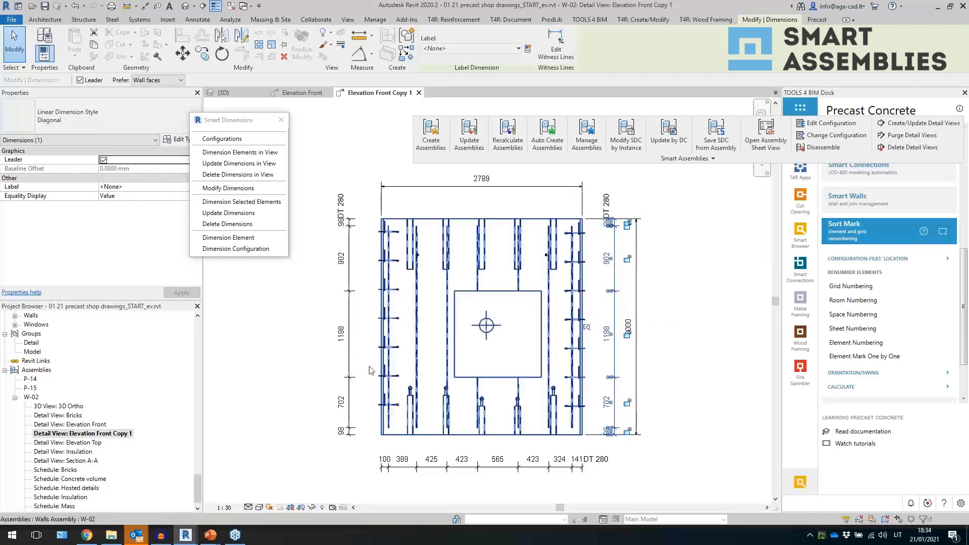
{"action": "left_click", "coordinate": [390, 468]}
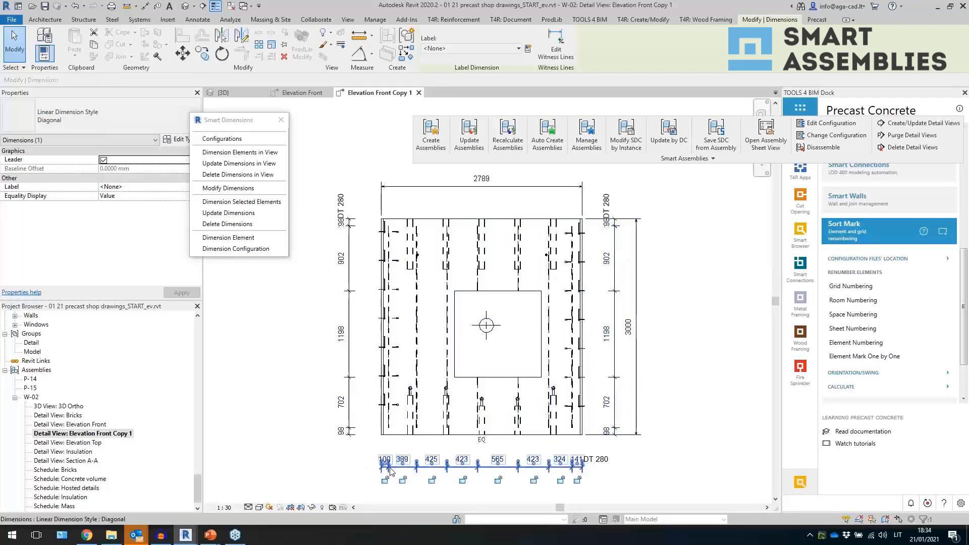
{"action": "left_click_drag", "start_coordinate": [447, 464], "coordinate": [446, 424]}
{"action": "scroll", "coordinate": [535, 360], "scroll_direction": "down", "scroll_amount": 3}
{"action": "left_click", "coordinate": [675, 387]}
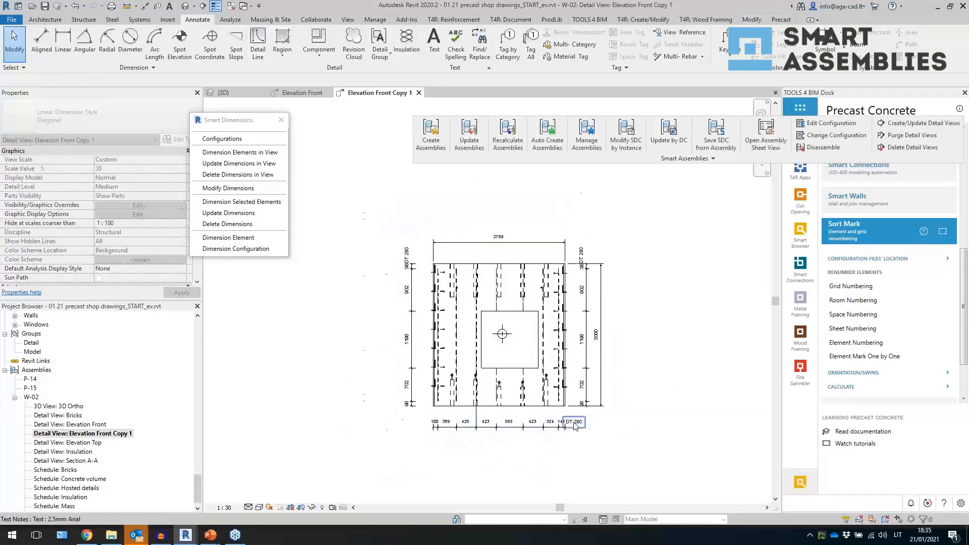
{"action": "scroll", "coordinate": [574, 426], "scroll_direction": "up", "scroll_amount": 2}
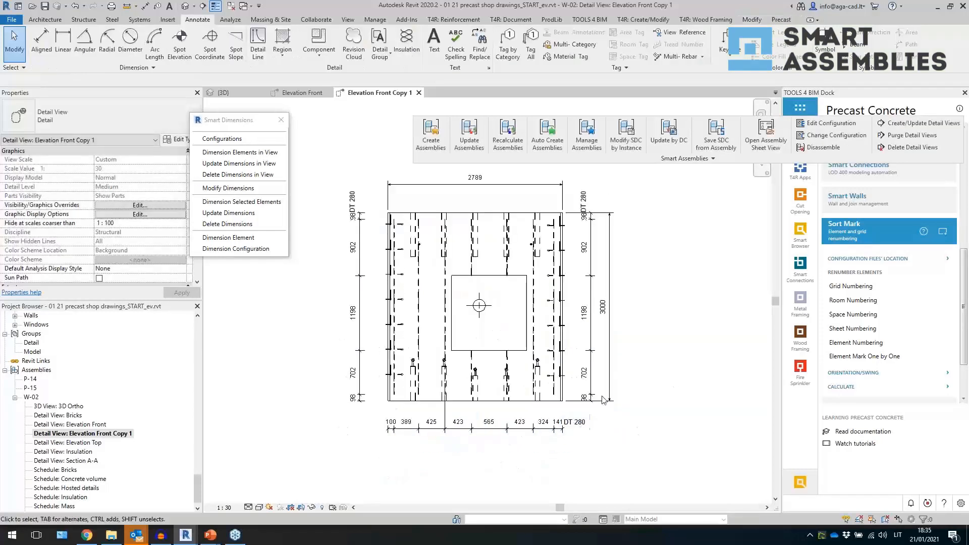
{"action": "left_click", "coordinate": [610, 323]}
{"action": "scroll", "coordinate": [615, 323], "scroll_direction": "down", "scroll_amount": 2}
{"action": "left_click", "coordinate": [639, 359]}
{"action": "scroll", "coordinate": [639, 359], "scroll_direction": "up", "scroll_amount": 1}
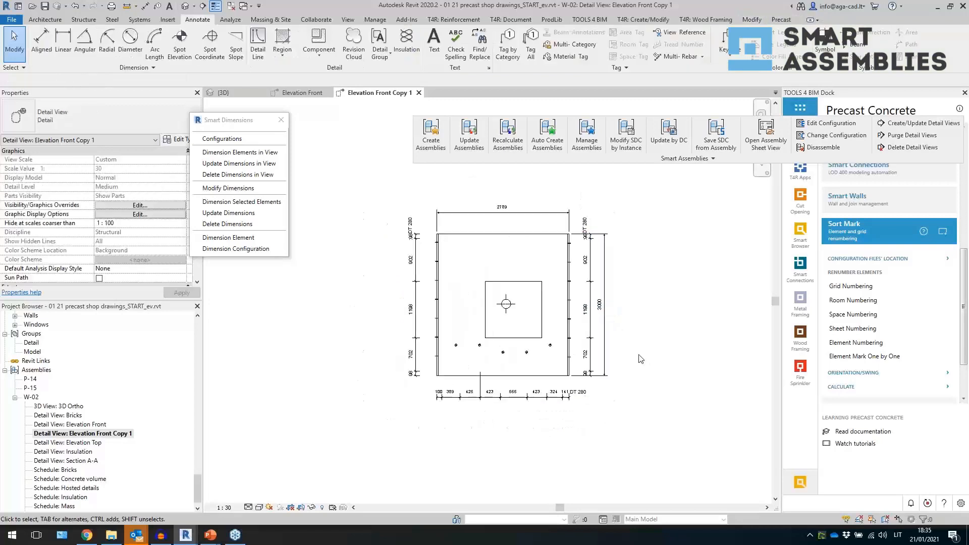
- Open the Smart Dimensions configuration settings and turn off Total Dimension for horizontal and vertical dimensions
{"action": "left_click", "coordinate": [229, 188]}
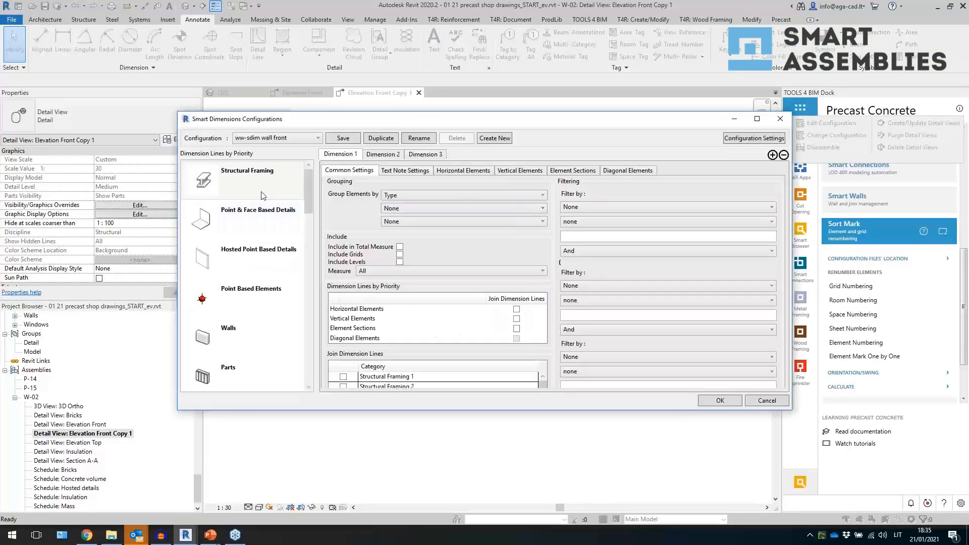
{"action": "left_click", "coordinate": [753, 137]}
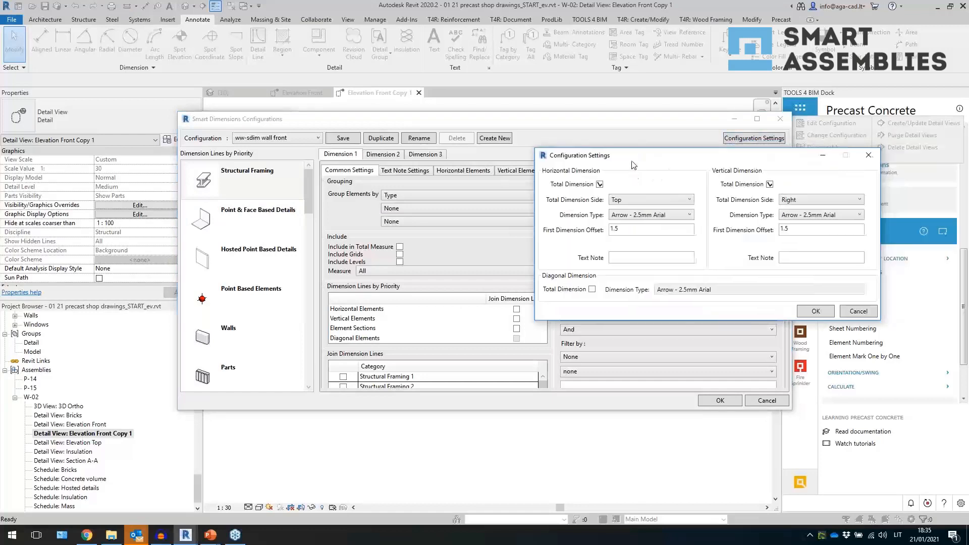
{"action": "left_click", "coordinate": [771, 185]}
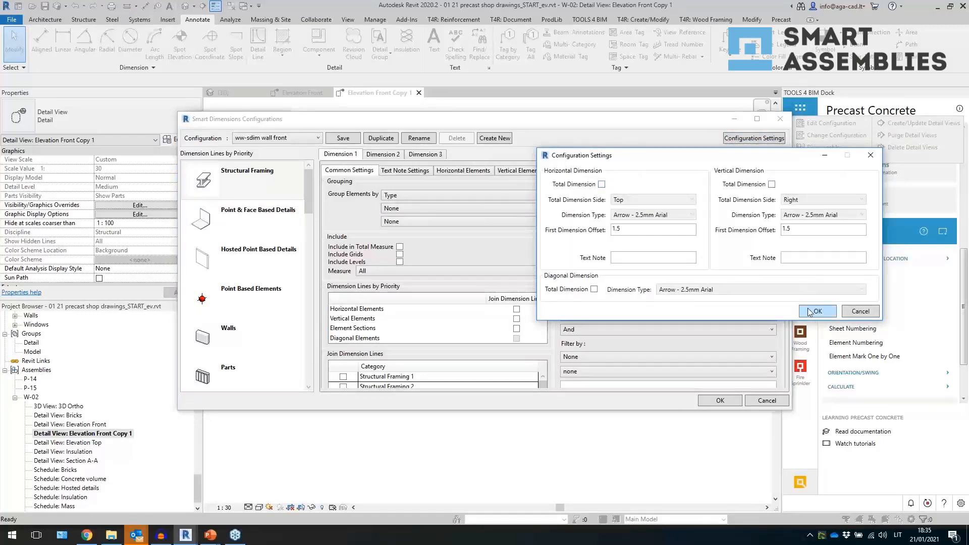
{"action": "left_click", "coordinate": [815, 312]}
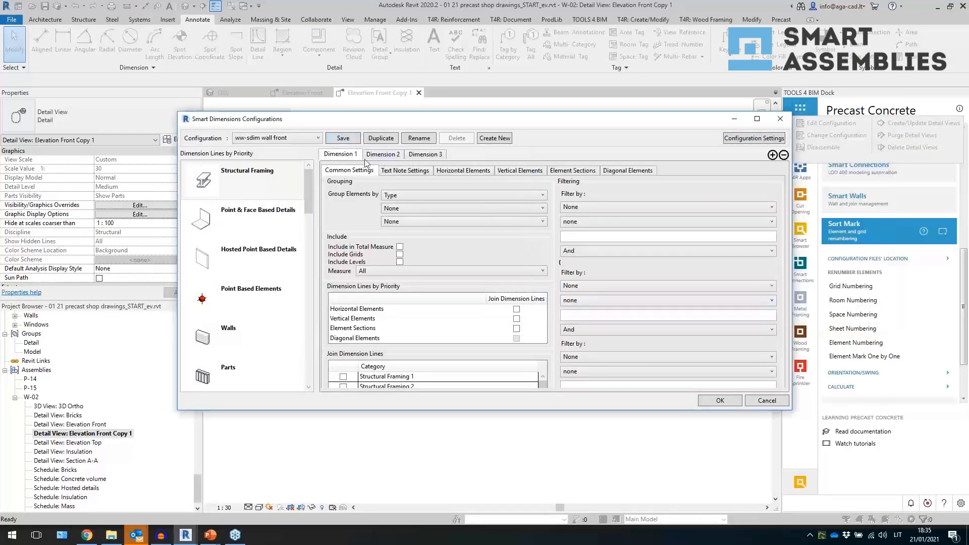
- For Point & Face Based Details, keep grouping at None and set the dimension type to Diagonal
{"action": "left_click", "coordinate": [274, 213]}
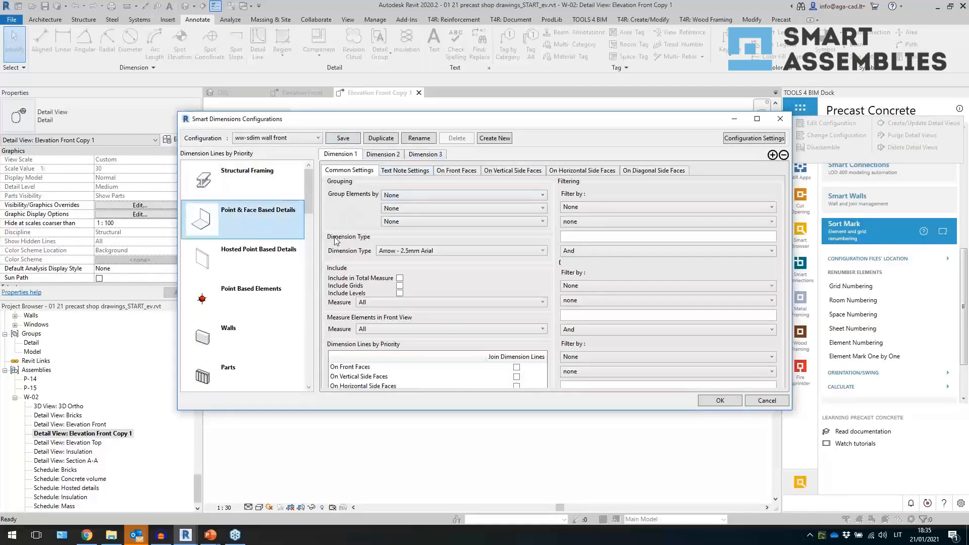
{"action": "left_click", "coordinate": [436, 199]}
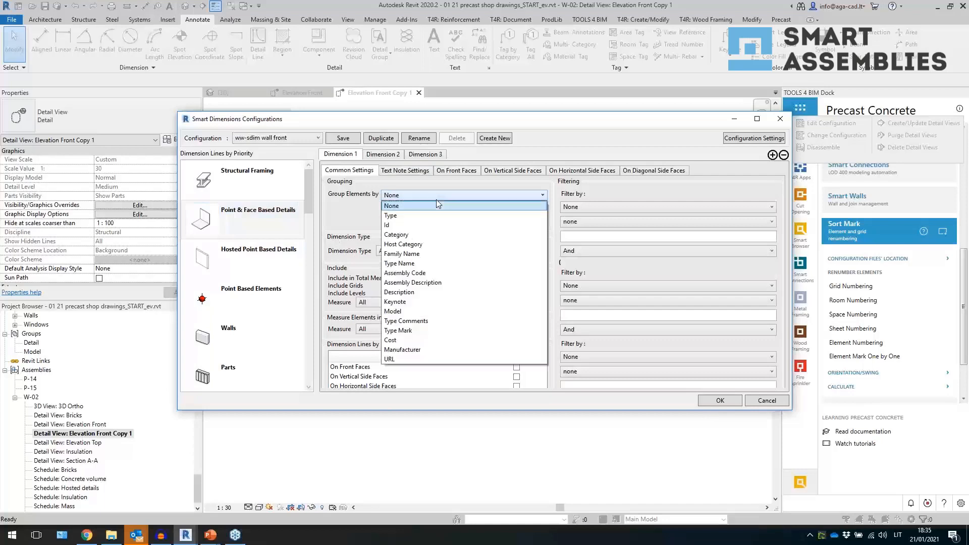
{"action": "left_click", "coordinate": [436, 202]}
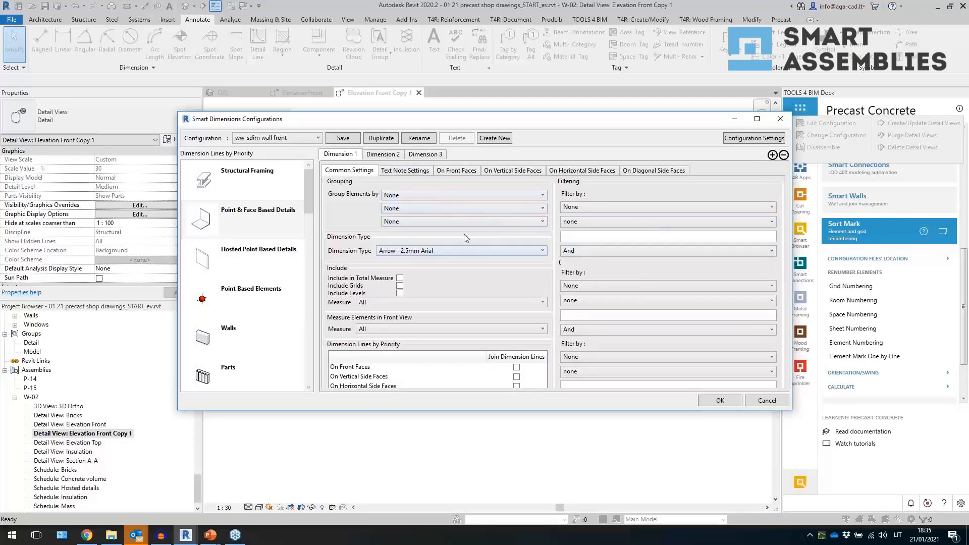
{"action": "left_click", "coordinate": [470, 250]}
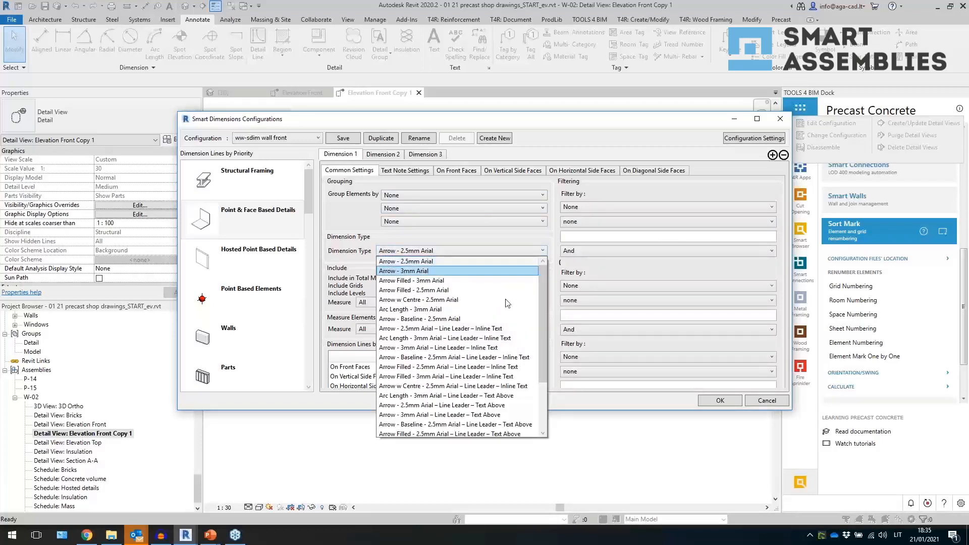
{"action": "left_click_drag", "start_coordinate": [541, 329], "coordinate": [540, 404]}
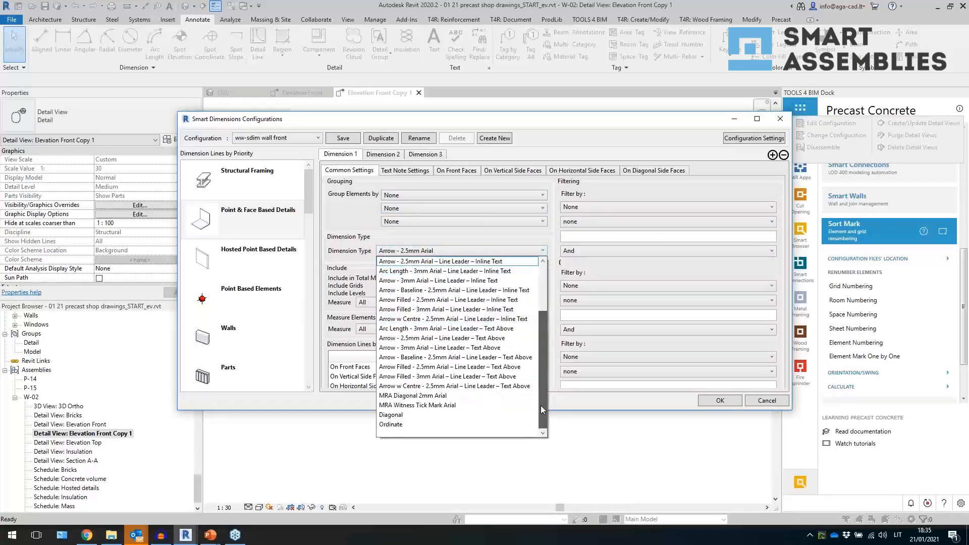
{"action": "left_click", "coordinate": [449, 416]}
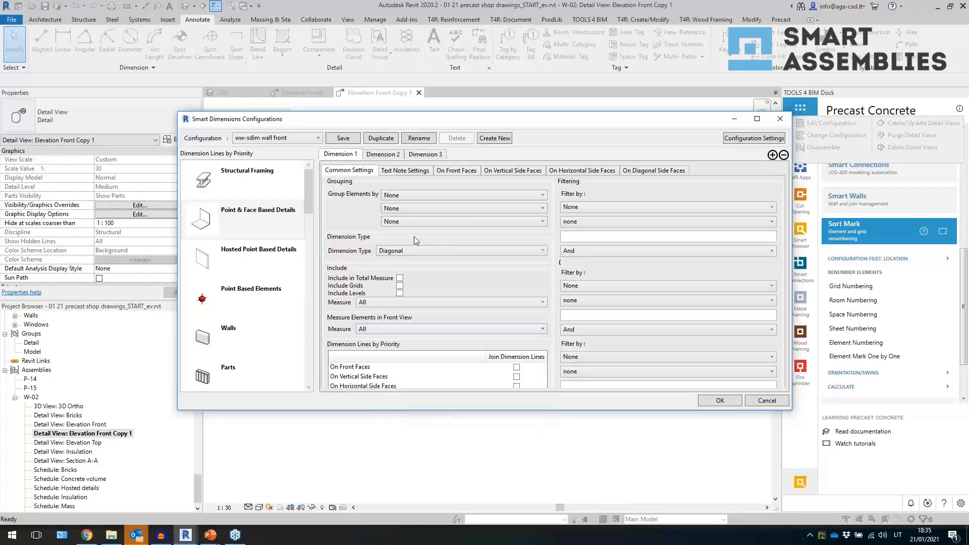
- In the text note settings, set the text note position to Aligned with Dimension Text and enable Create Text Notes
{"action": "left_click", "coordinate": [418, 171]}
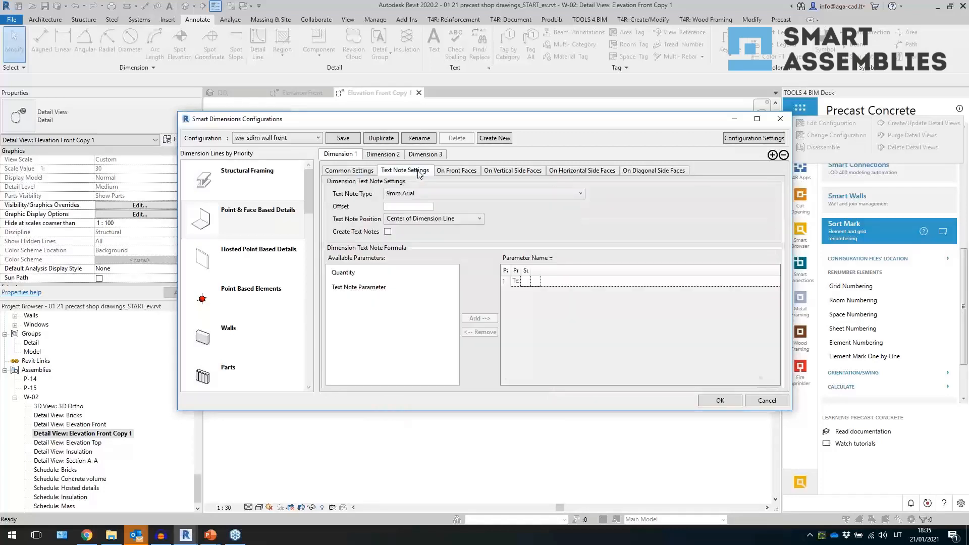
{"action": "left_click", "coordinate": [436, 218]}
{"action": "left_click", "coordinate": [401, 239]}
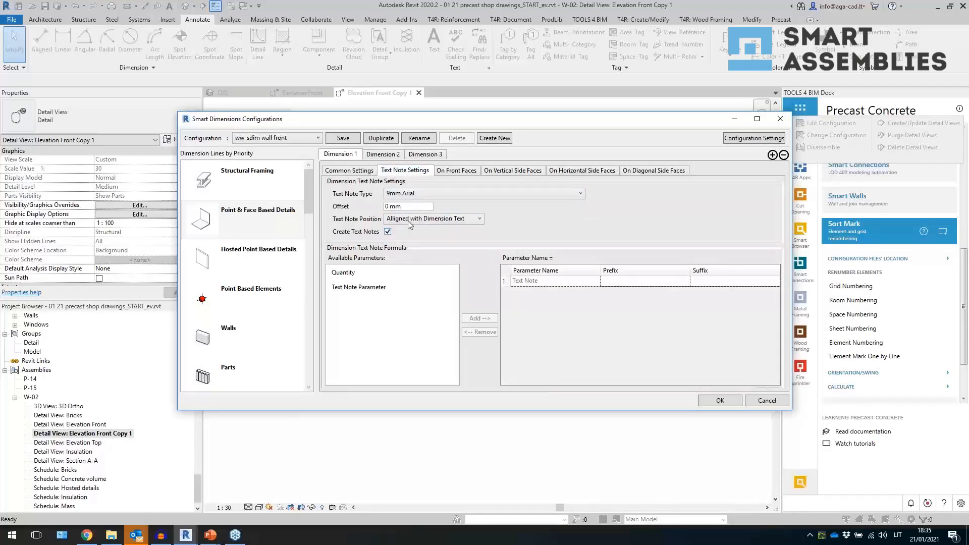
- Set the text note type to 2.5mm Arial and add Text Note Parameter to the text note formula
{"action": "left_click", "coordinate": [451, 194]}
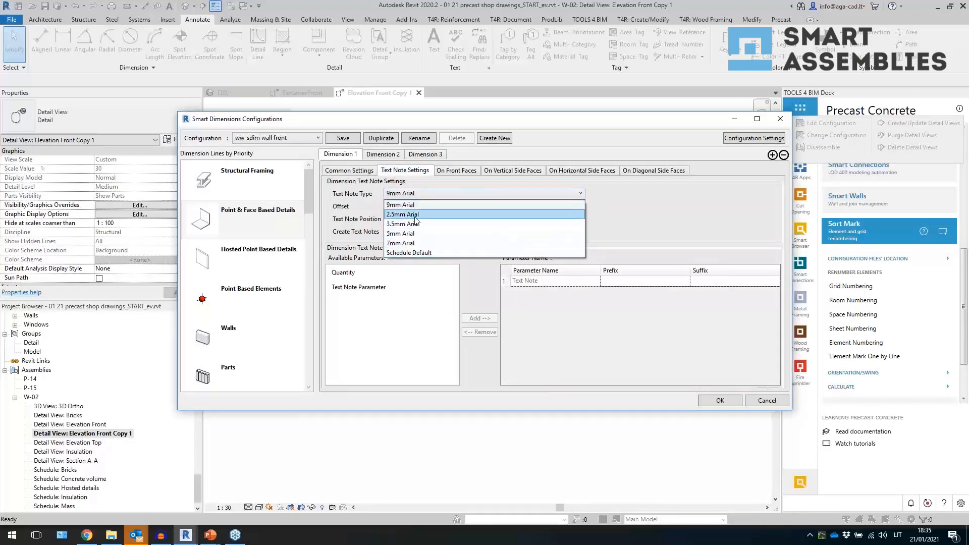
{"action": "left_click", "coordinate": [403, 213]}
{"action": "left_click", "coordinate": [358, 287]}
{"action": "left_click", "coordinate": [479, 318]}
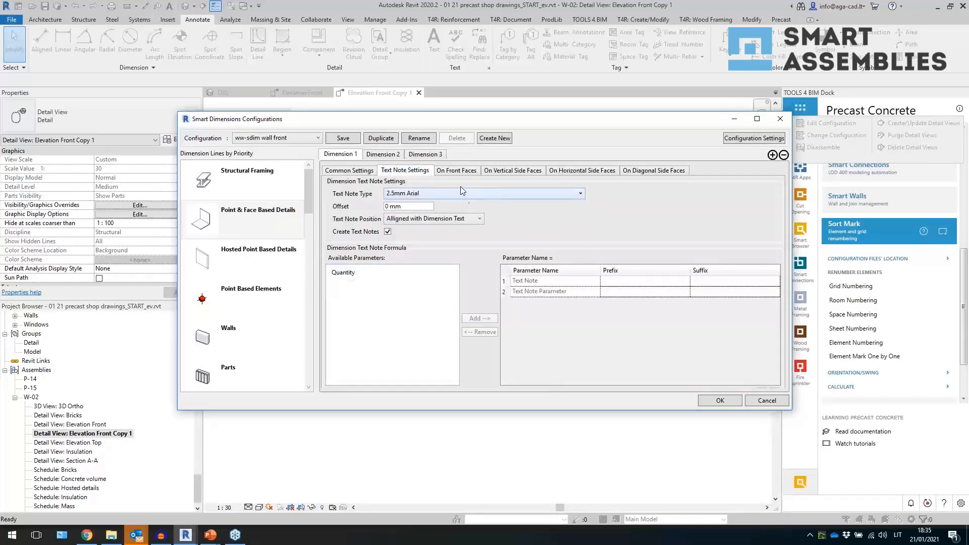
{"action": "left_click", "coordinate": [465, 172]}
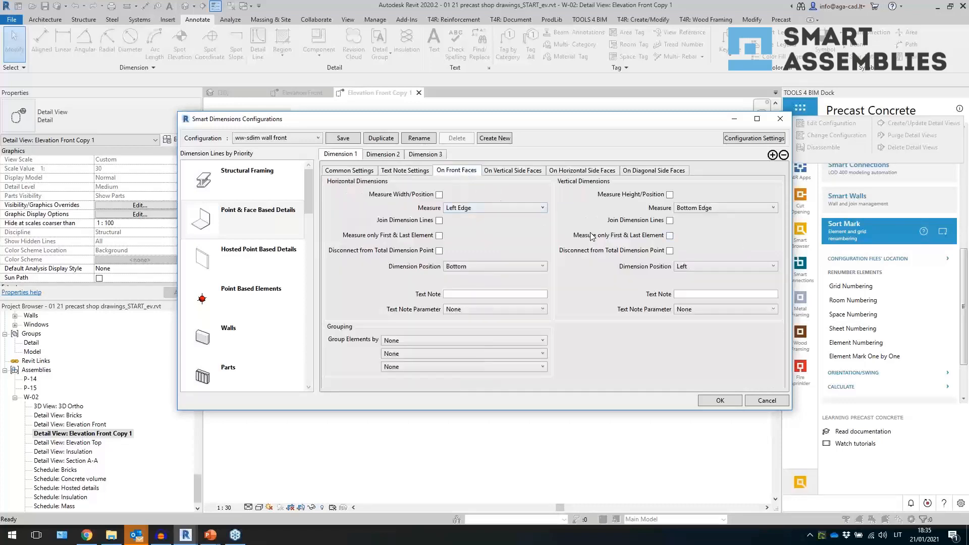
{"action": "left_click", "coordinate": [422, 172]}
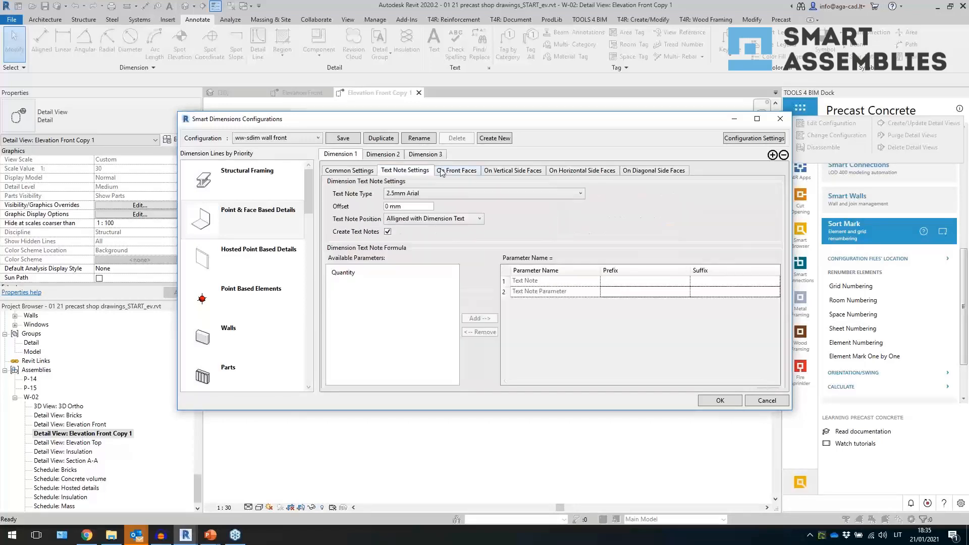
{"action": "left_click", "coordinate": [443, 173]}
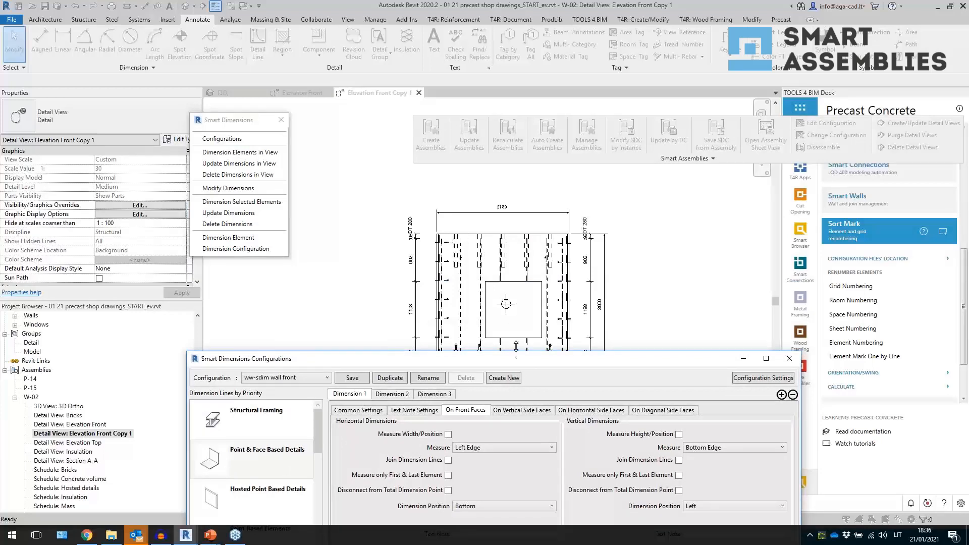
{"action": "left_click_drag", "start_coordinate": [519, 360], "coordinate": [521, 323]}
{"action": "left_click", "coordinate": [575, 373]}
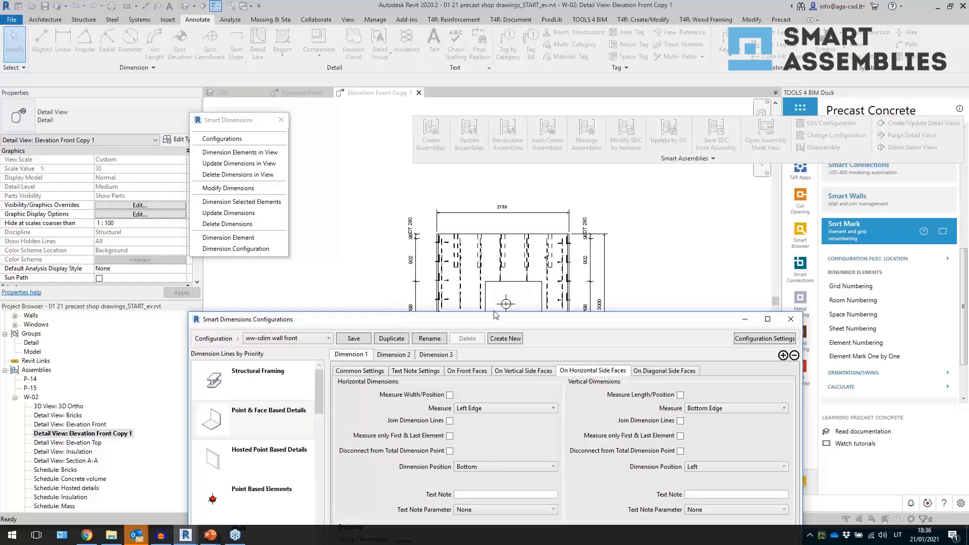
{"action": "left_click_drag", "start_coordinate": [499, 326], "coordinate": [495, 333]}
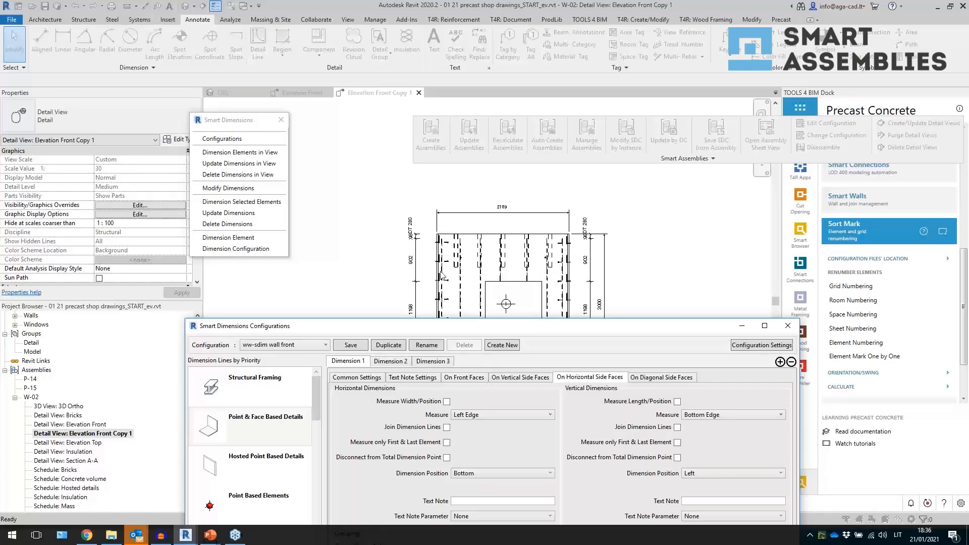
{"action": "left_click_drag", "start_coordinate": [463, 327], "coordinate": [447, 119]}
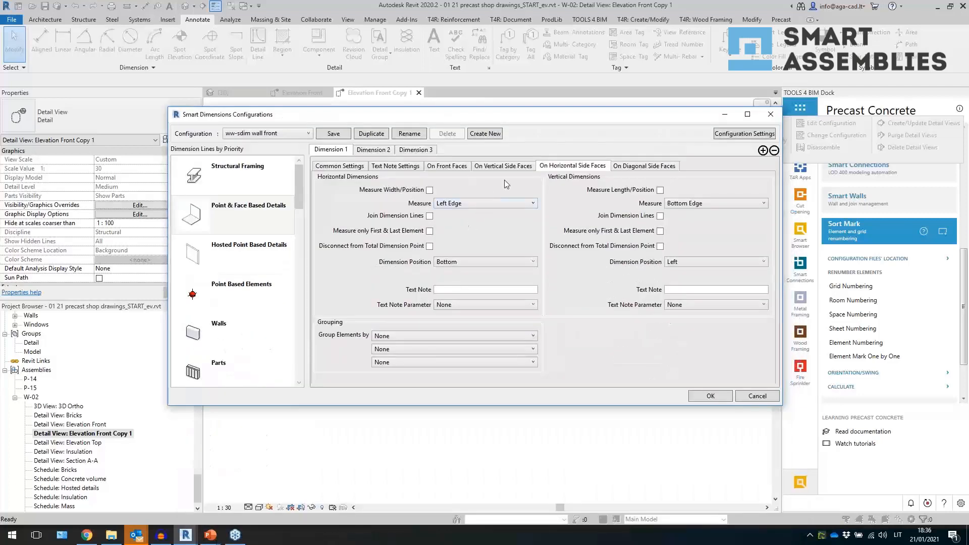
- On front faces, measure width and height positions with joined dimension lines, measuring both directions at Location Point
{"action": "left_click", "coordinate": [450, 167]}
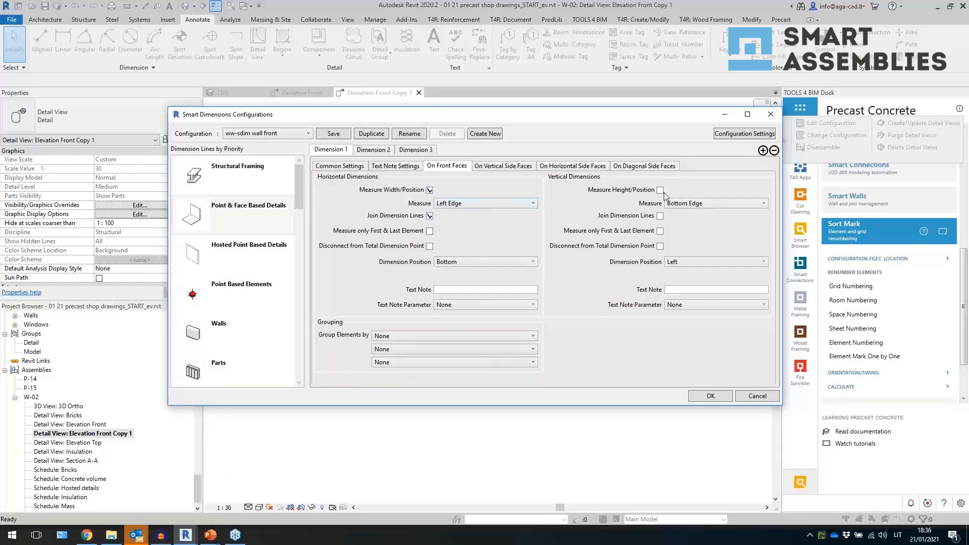
{"action": "left_click", "coordinate": [464, 204]}
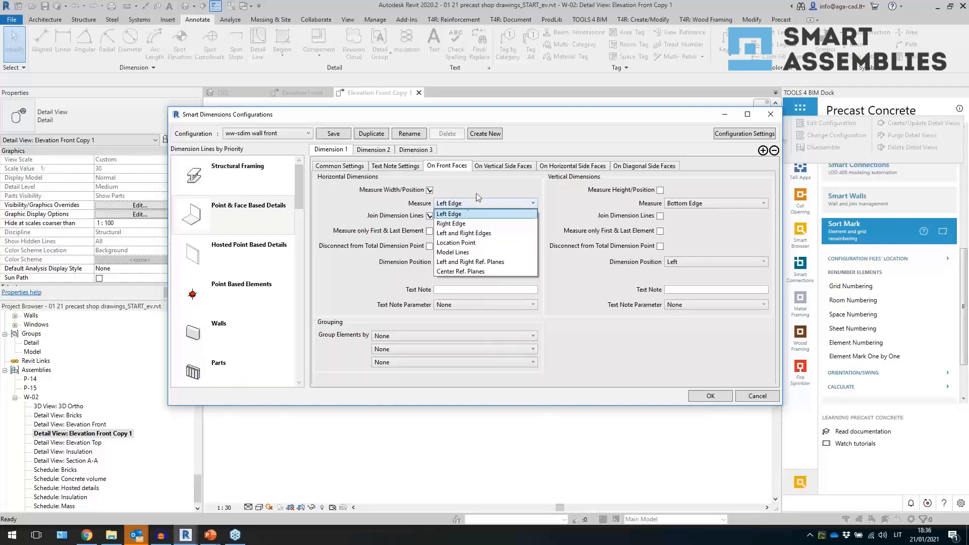
{"action": "left_click", "coordinate": [482, 244]}
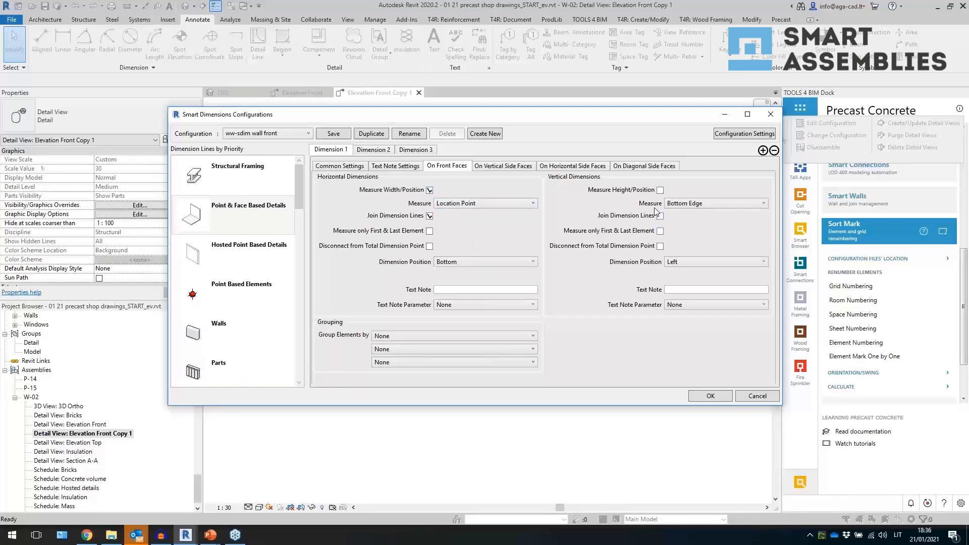
{"action": "left_click", "coordinate": [692, 204]}
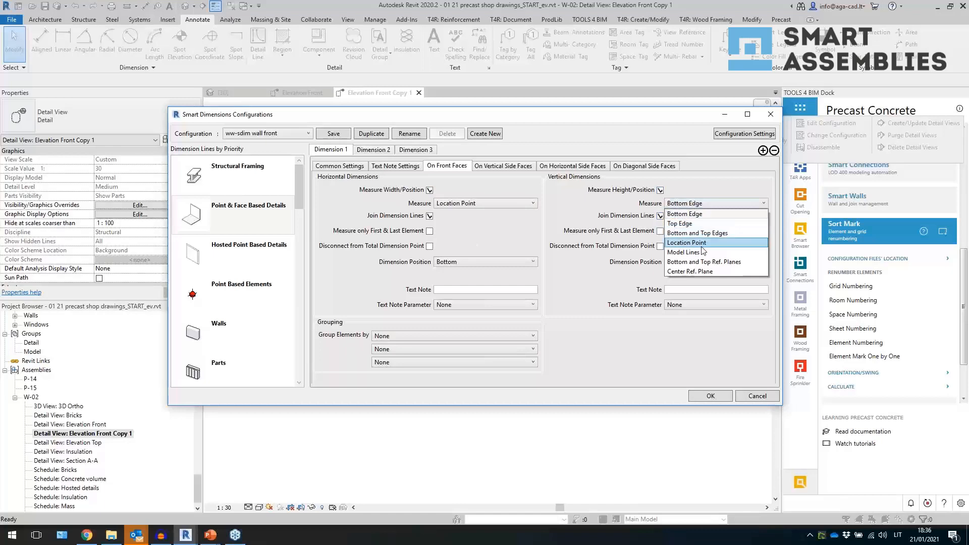
{"action": "left_click", "coordinate": [704, 247]}
- Set both horizontal and vertical dimension positions to By Element and apply the configuration
{"action": "left_click", "coordinate": [483, 262]}
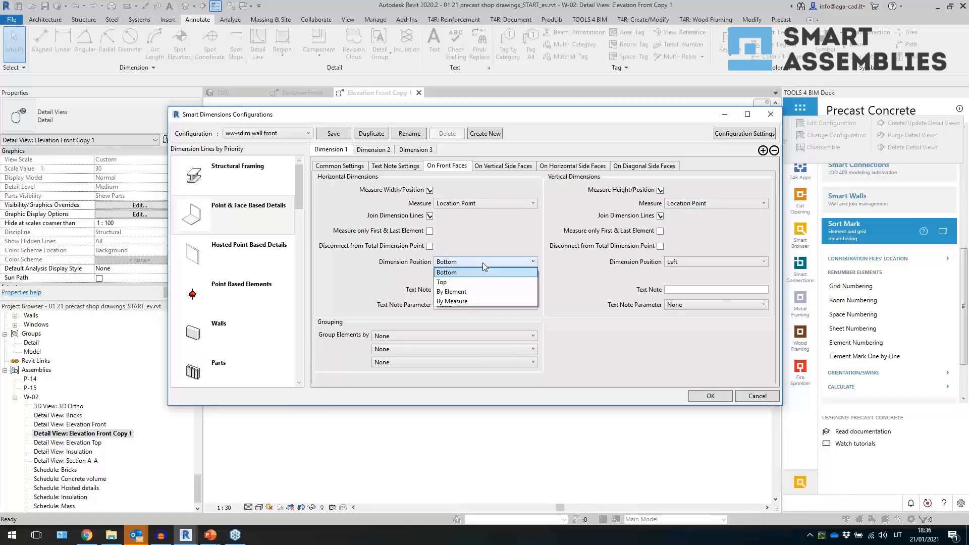
{"action": "left_click", "coordinate": [474, 289]}
{"action": "left_click", "coordinate": [703, 262]}
{"action": "left_click", "coordinate": [699, 292]}
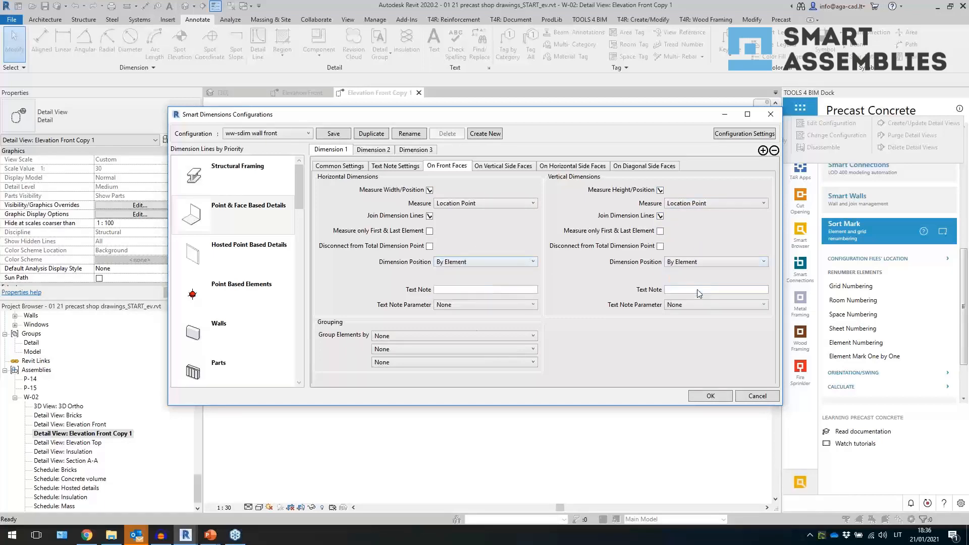
{"action": "left_click", "coordinate": [495, 305]}
{"action": "key", "text": "Escape"}
{"action": "left_click", "coordinate": [686, 306]}
{"action": "key", "text": "Escape"}
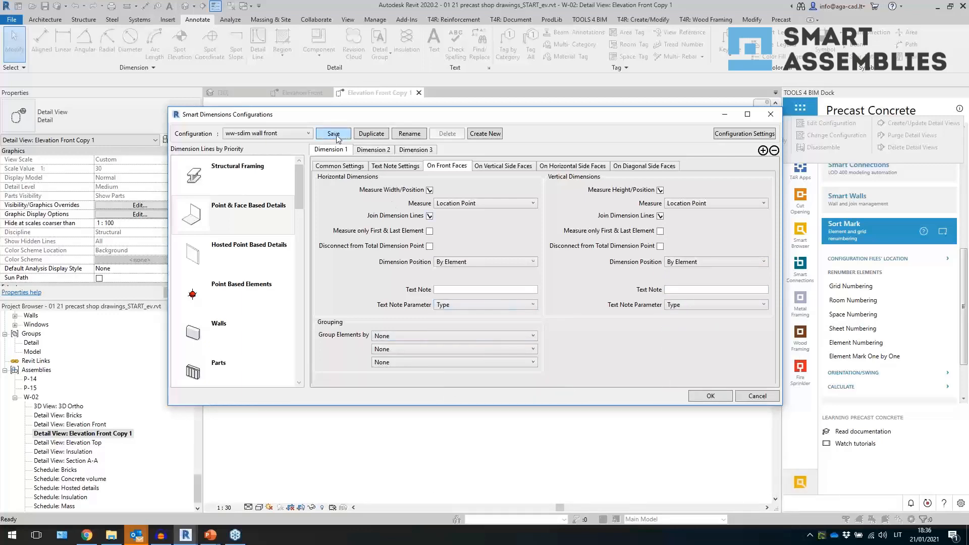
{"action": "left_click", "coordinate": [702, 397]}
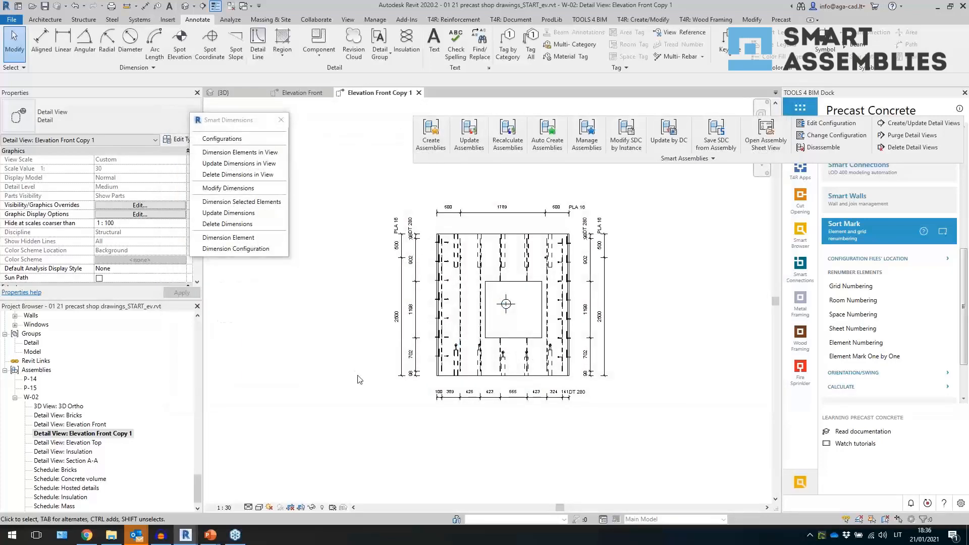
- Inspect the regenerated dimensions and text notes around the wall front view
{"action": "scroll", "coordinate": [420, 264], "scroll_direction": "up", "scroll_amount": 1}
{"action": "left_click", "coordinate": [397, 284]}
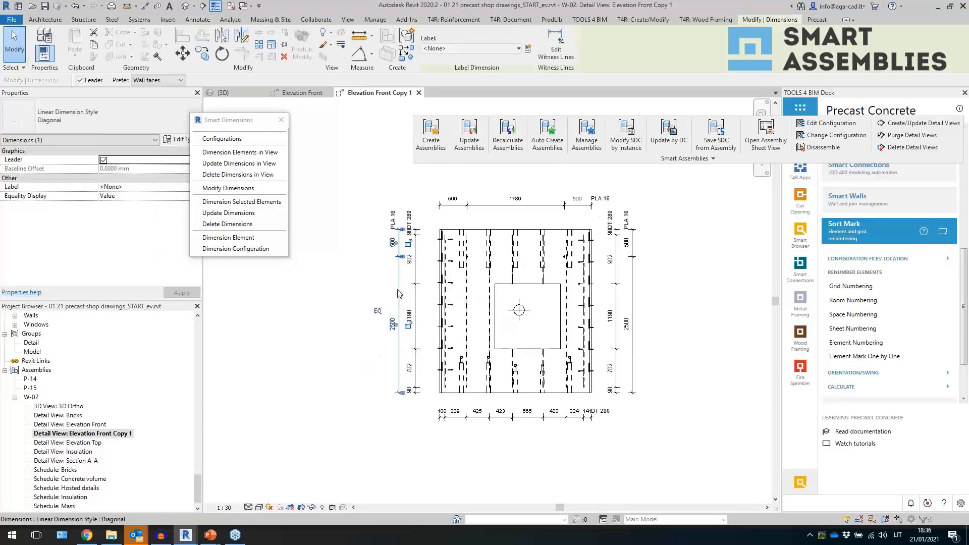
{"action": "scroll", "coordinate": [519, 235], "scroll_direction": "up", "scroll_amount": 2}
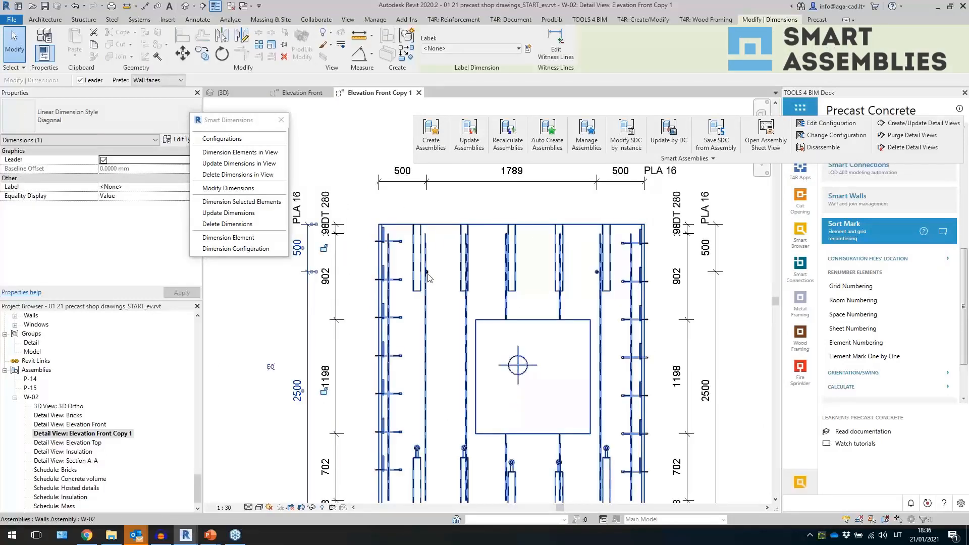
{"action": "left_click", "coordinate": [427, 272]}
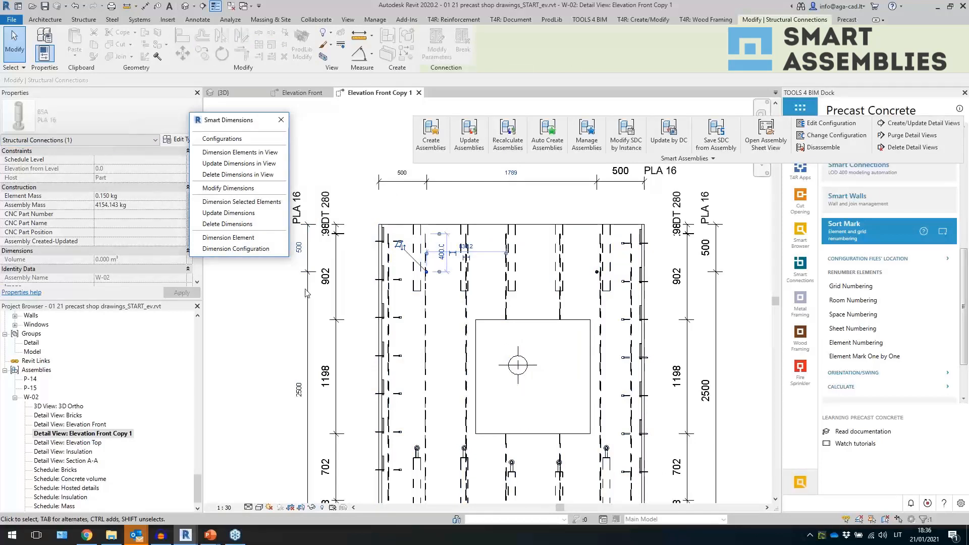
{"action": "middle_click_drag", "start_coordinate": [522, 331], "coordinate": [574, 353]}
{"action": "left_click", "coordinate": [349, 232]}
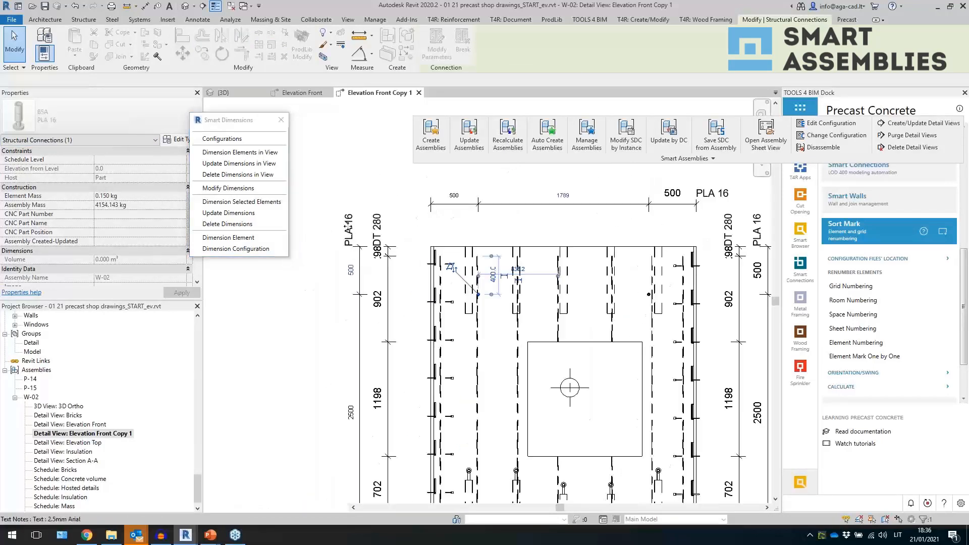
{"action": "left_click", "coordinate": [409, 230]}
{"action": "left_click", "coordinate": [541, 204]}
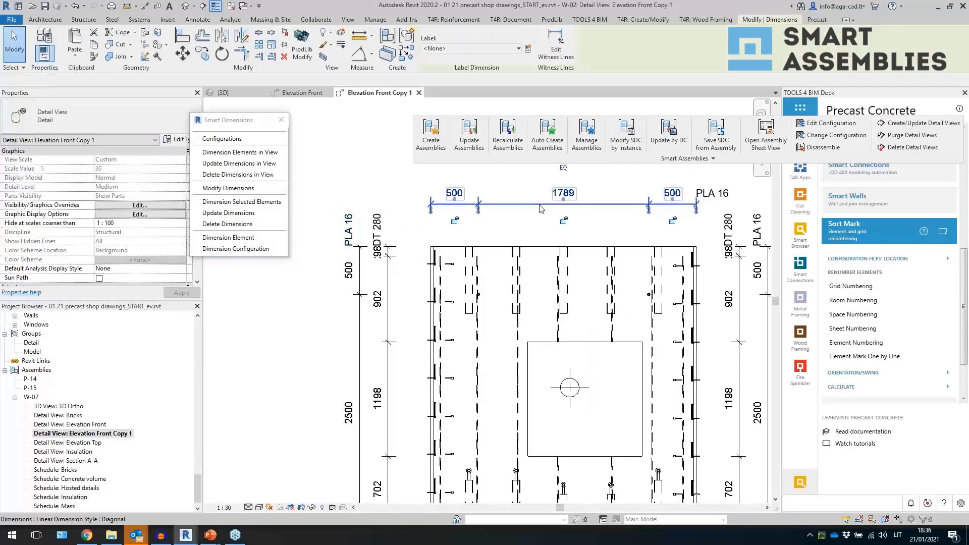
{"action": "scroll", "coordinate": [546, 267], "scroll_direction": "down", "scroll_amount": 4}
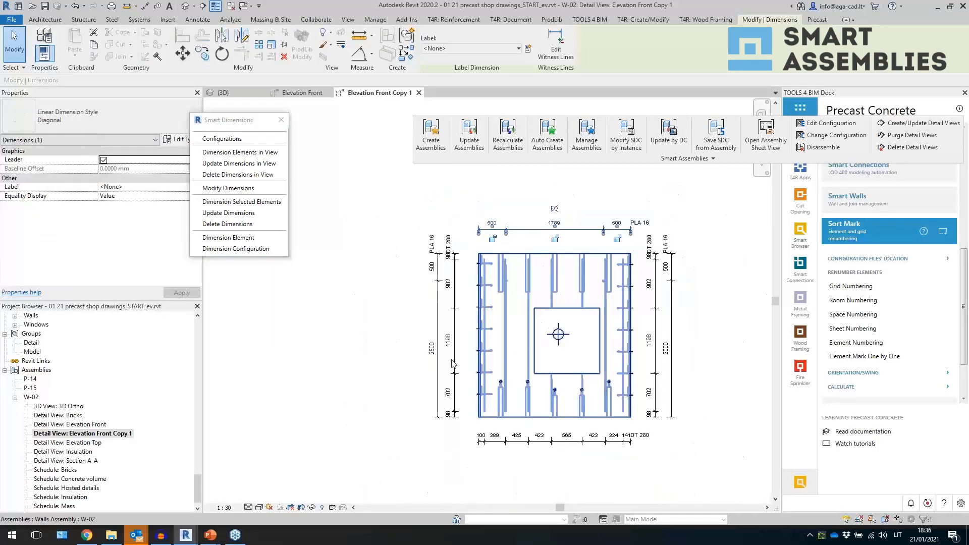
{"action": "left_click", "coordinate": [560, 364]}
{"action": "scroll", "coordinate": [581, 362], "scroll_direction": "up", "scroll_amount": 1}
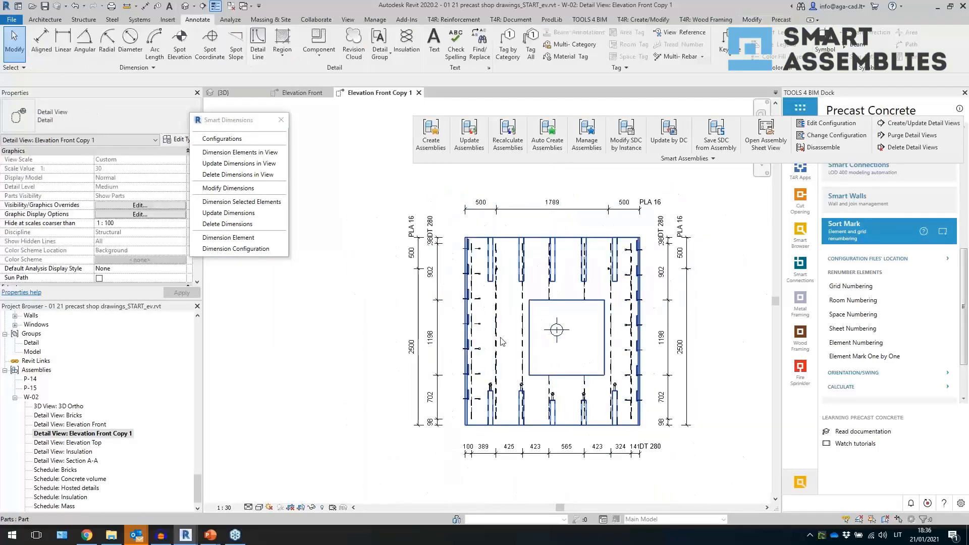
{"action": "middle_click_drag", "start_coordinate": [555, 363], "coordinate": [533, 345]}
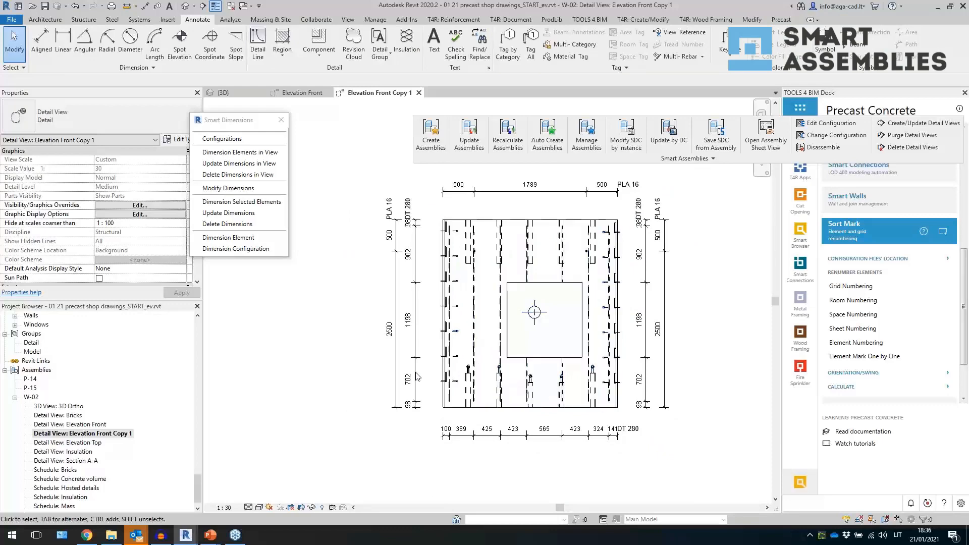
- Switch to the 3D view and orbit around the wall assembly
{"action": "left_click", "coordinate": [222, 92]}
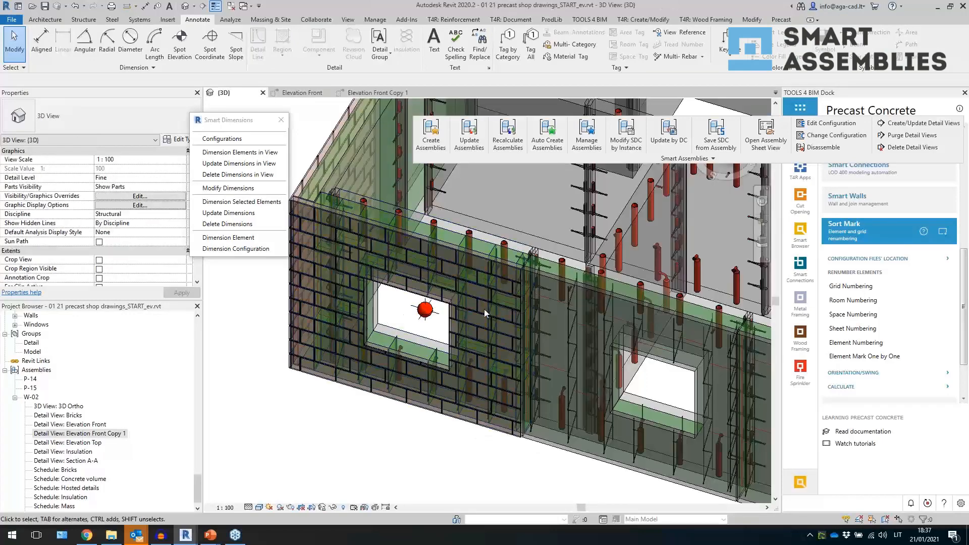
{"action": "left_click", "coordinate": [499, 301]}
{"action": "middle_click_drag", "start_coordinate": [498, 301], "coordinate": [332, 203], "text": "shift"}
{"action": "left_click", "coordinate": [356, 214]}
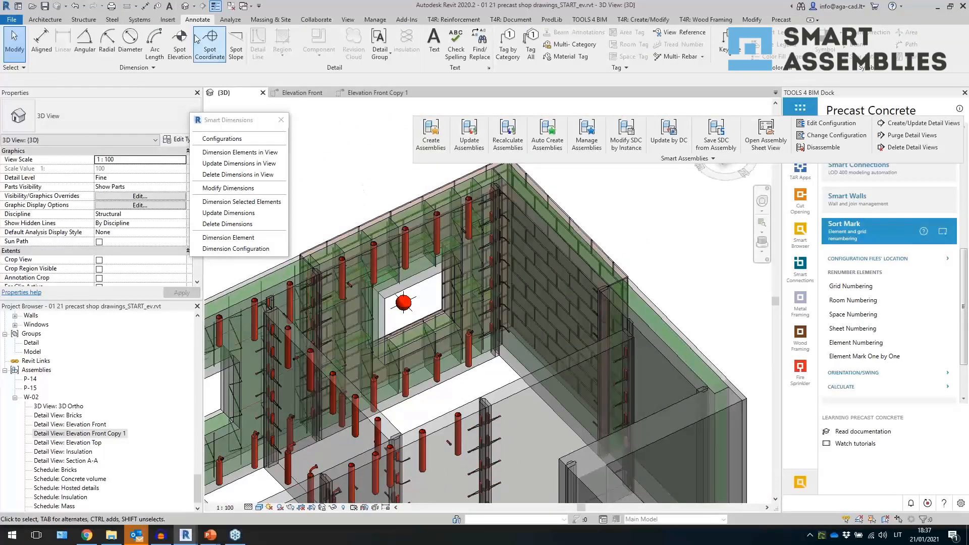
{"action": "left_click", "coordinate": [92, 20]}
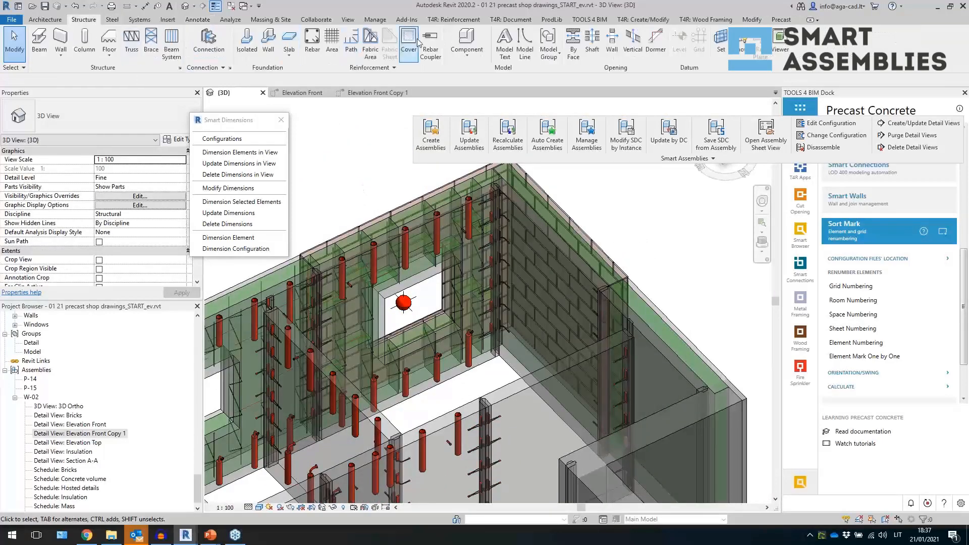
{"action": "left_click", "coordinate": [440, 154]}
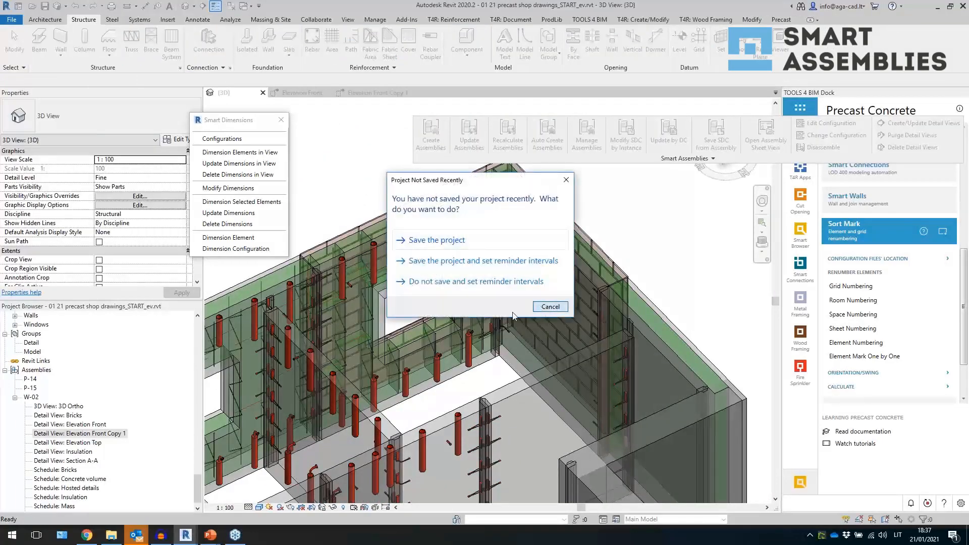
- Dismiss the save reminder and place two WELDA 200x200-112 connection plates on the wall face above the opening
{"action": "left_click", "coordinate": [549, 307]}
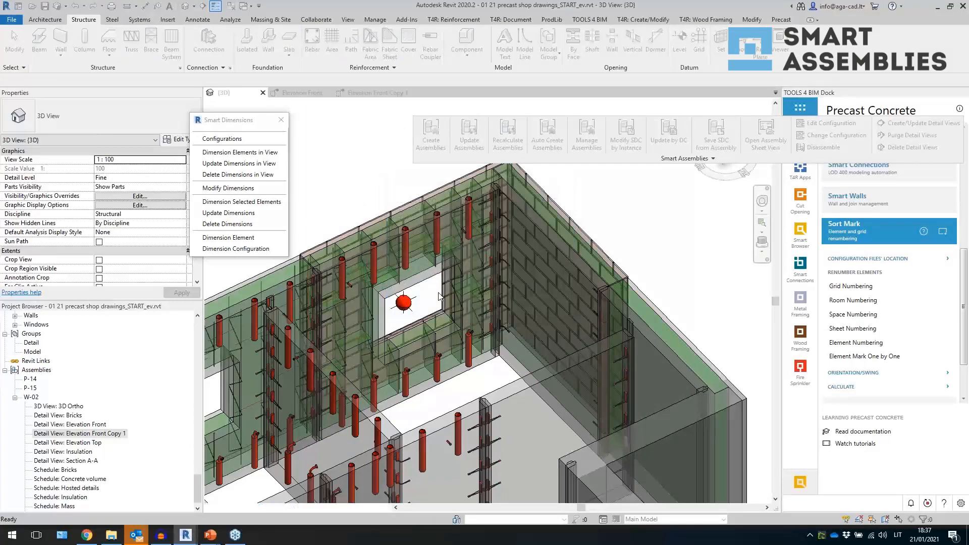
{"action": "left_click", "coordinate": [419, 252]}
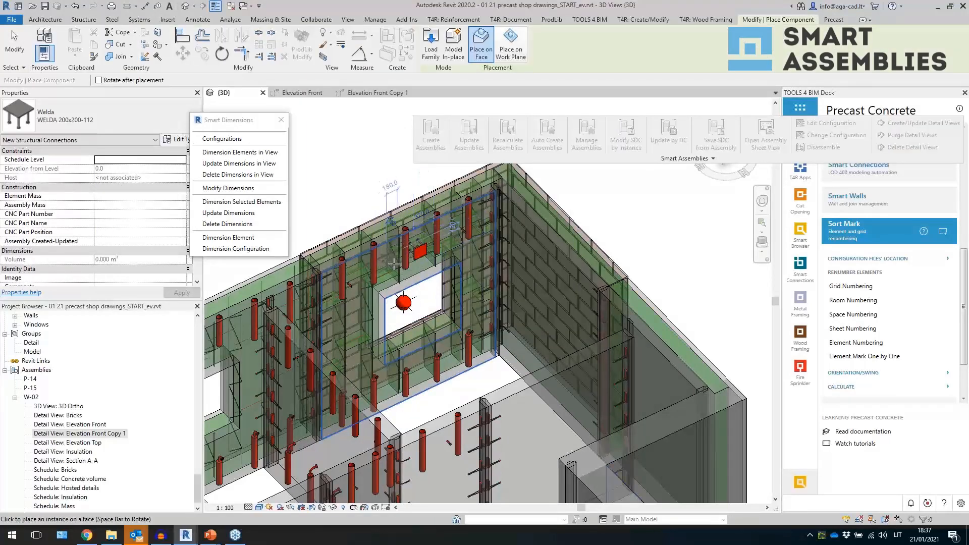
{"action": "left_click", "coordinate": [393, 264]}
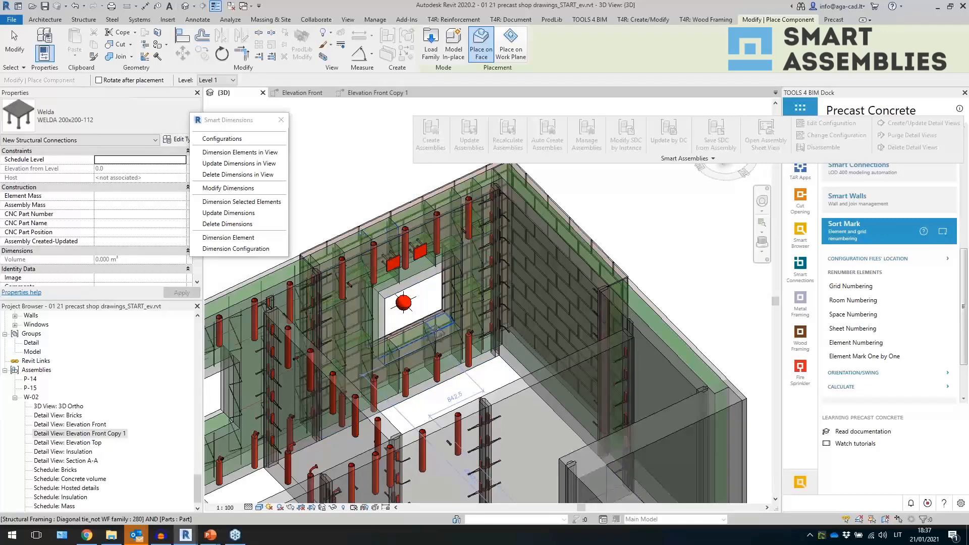
{"action": "key", "text": "Escape"}
{"action": "key", "text": "Escape"}
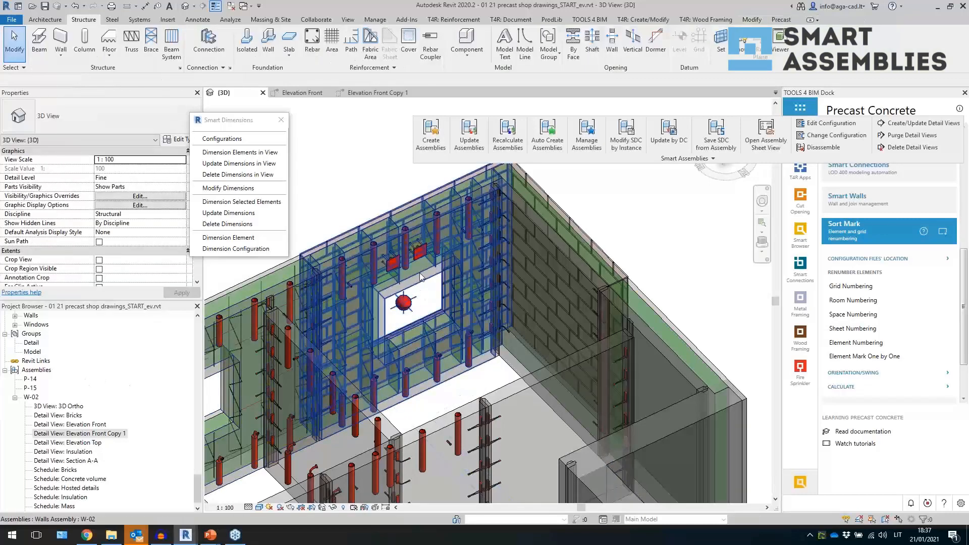
- Select the W-02 wall assembly and recalculate it to include the new plates
{"action": "left_click", "coordinate": [420, 276]}
{"action": "left_click", "coordinate": [507, 135]}
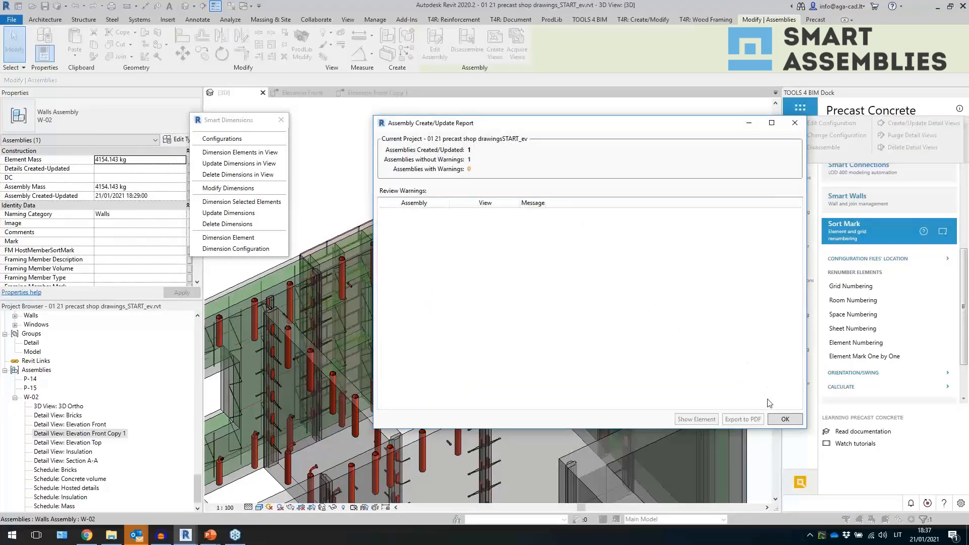
{"action": "left_click", "coordinate": [776, 421]}
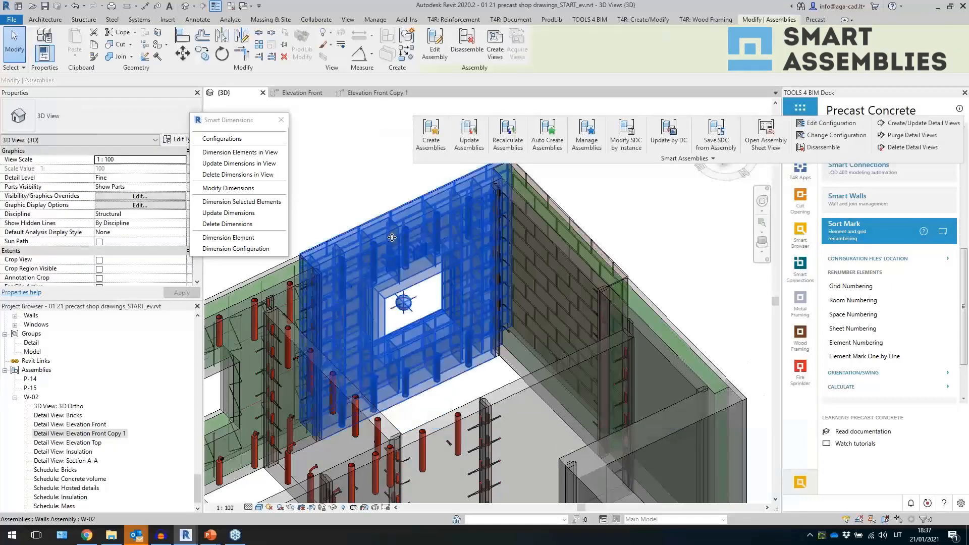
- Check the assembly's element and assembly mass values, then open the Elevation Front Copy 1 detail view
{"action": "left_click", "coordinate": [104, 160]}
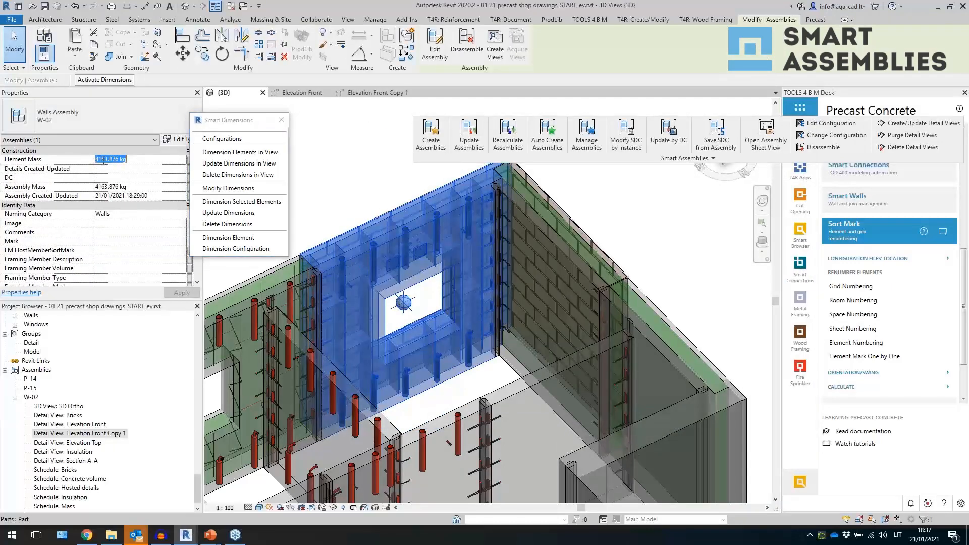
{"action": "left_click", "coordinate": [116, 188]}
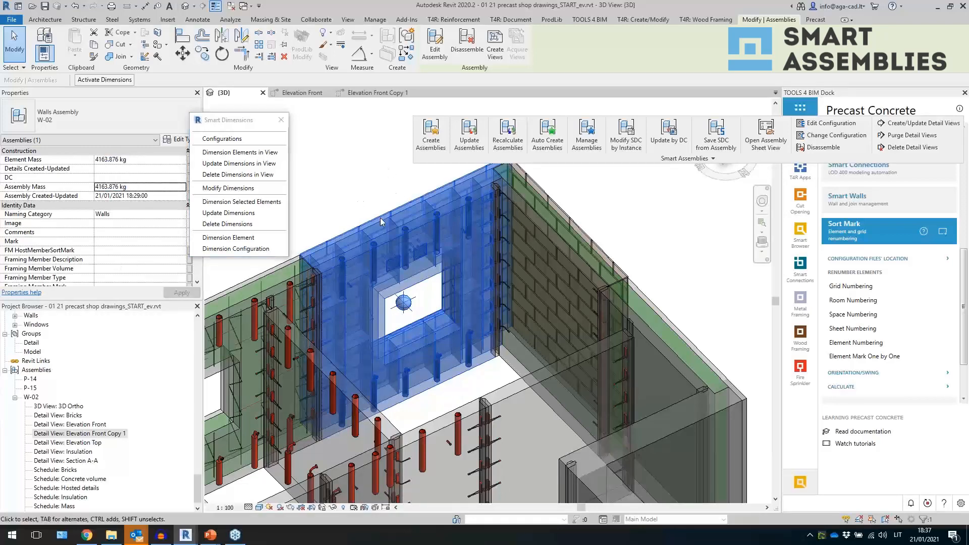
{"action": "left_click", "coordinate": [347, 190]}
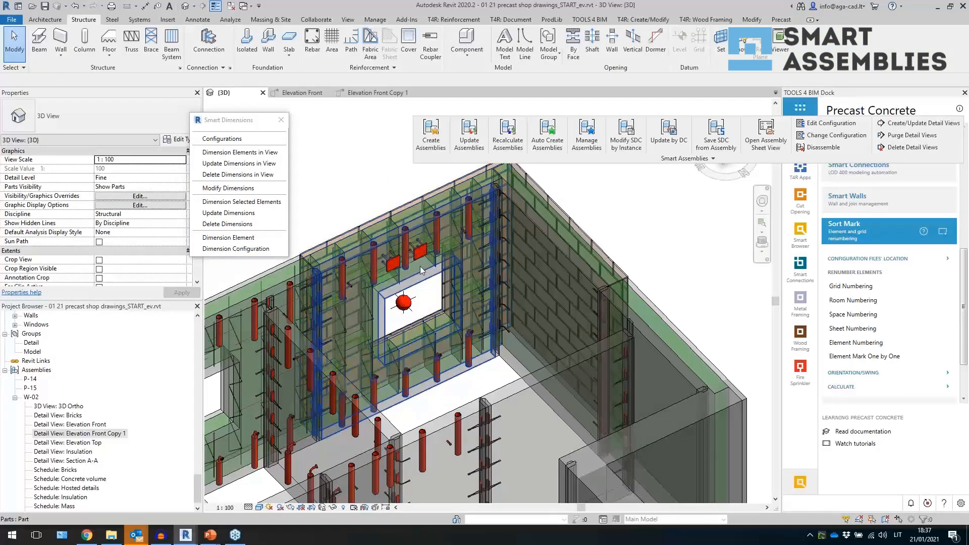
{"action": "double_click", "coordinate": [80, 433]}
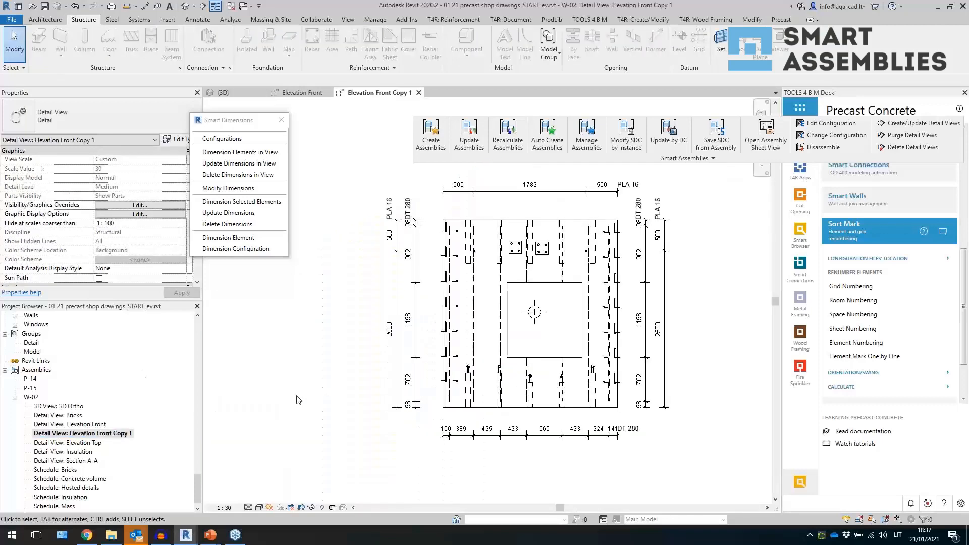
{"action": "left_click", "coordinate": [544, 251]}
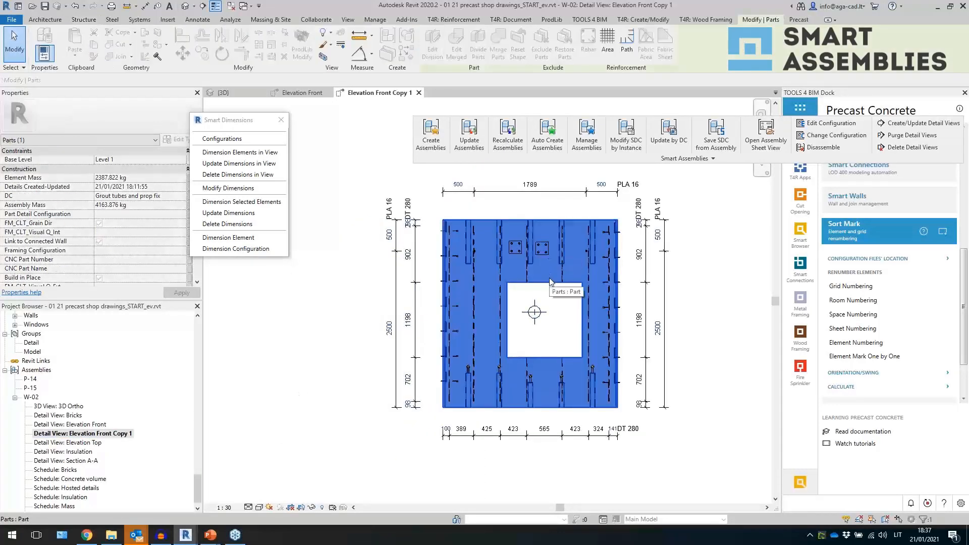
{"action": "double_click", "coordinate": [563, 286]}
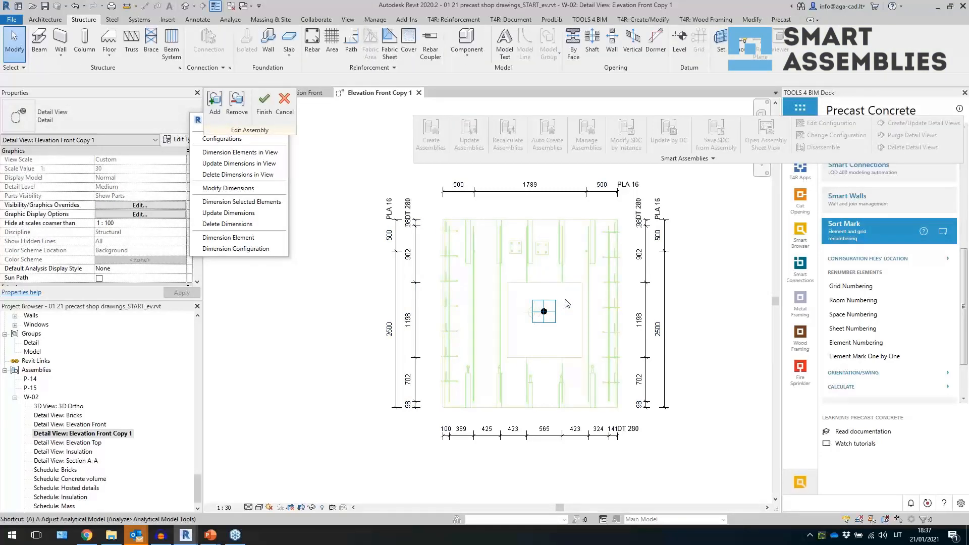
{"action": "key", "text": "a"}
{"action": "key", "text": "l"}
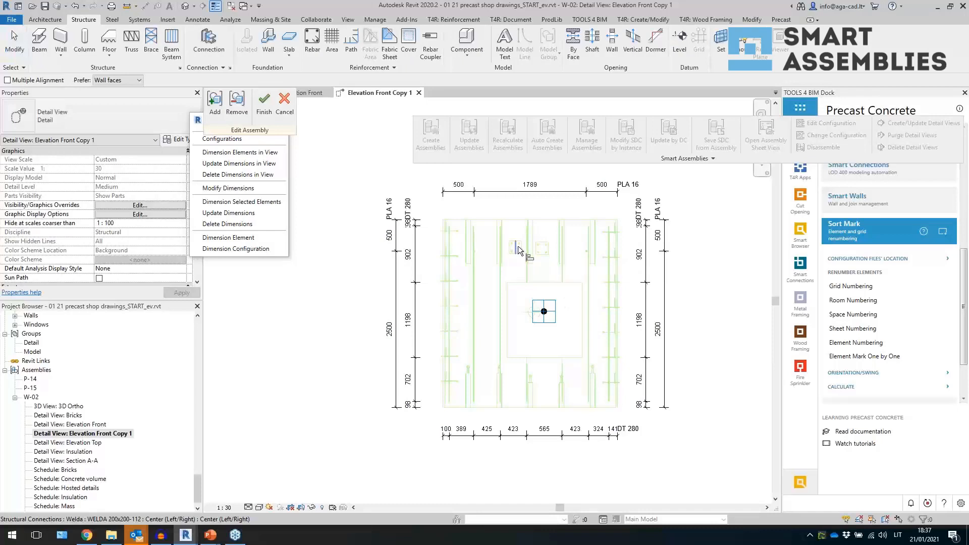
{"action": "left_click", "coordinate": [542, 247]}
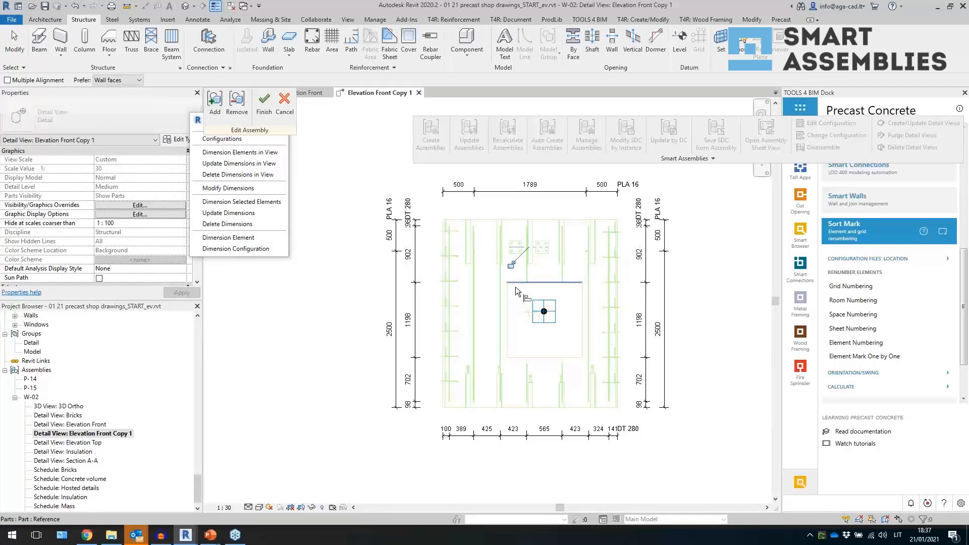
{"action": "left_click", "coordinate": [284, 115]}
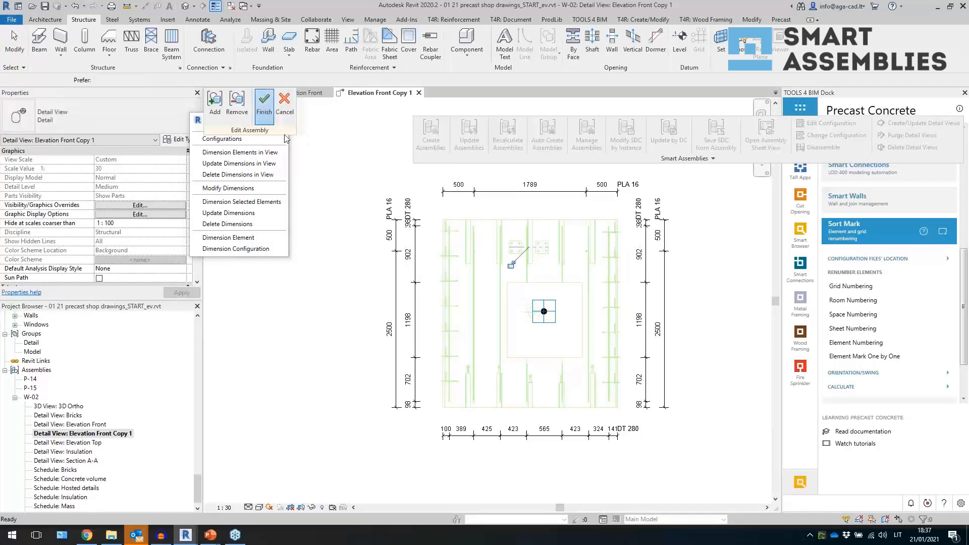
- Update the view's Smart Dimensions and set Point & Face Based Details to group elements by Type
{"action": "left_click", "coordinate": [343, 258]}
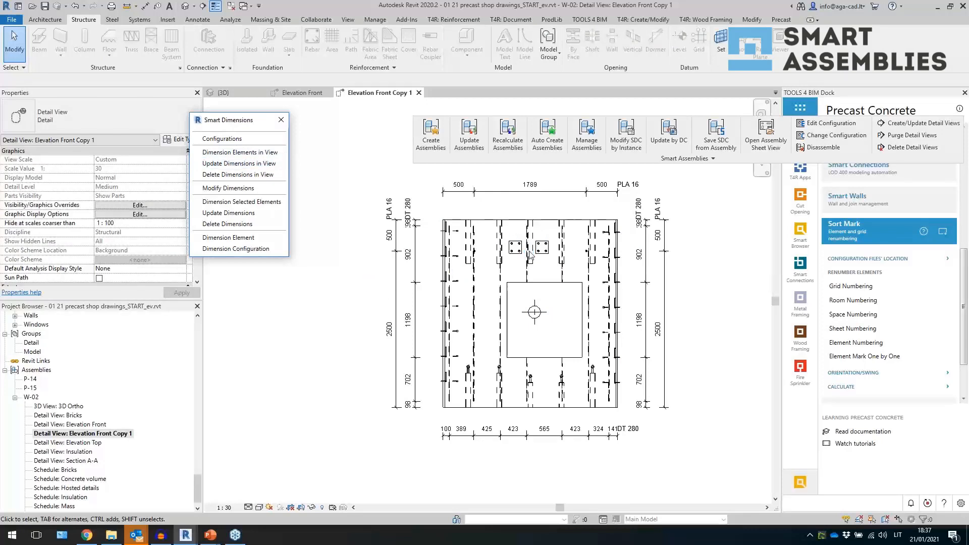
{"action": "left_click", "coordinate": [361, 317]}
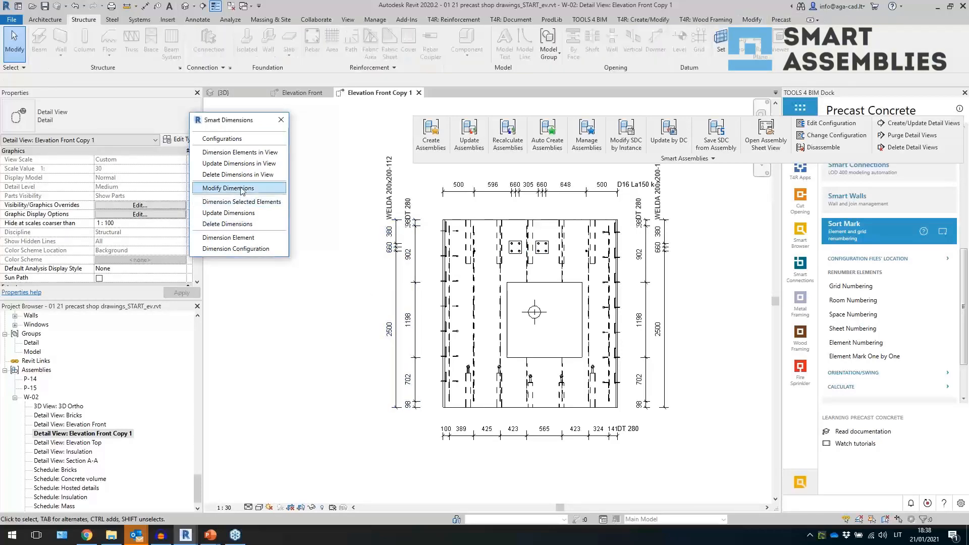
{"action": "left_click", "coordinate": [236, 248]}
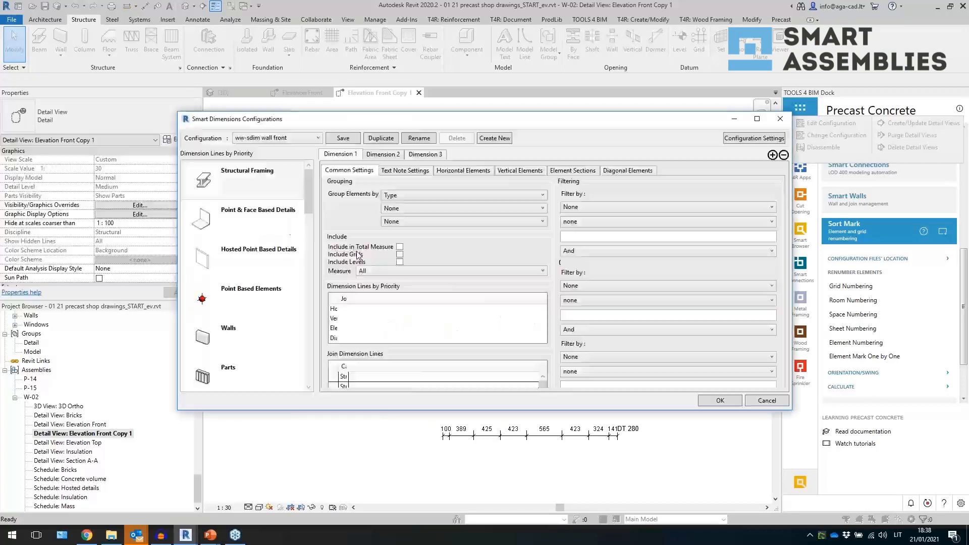
{"action": "left_click", "coordinate": [266, 216]}
{"action": "left_click", "coordinate": [401, 195]}
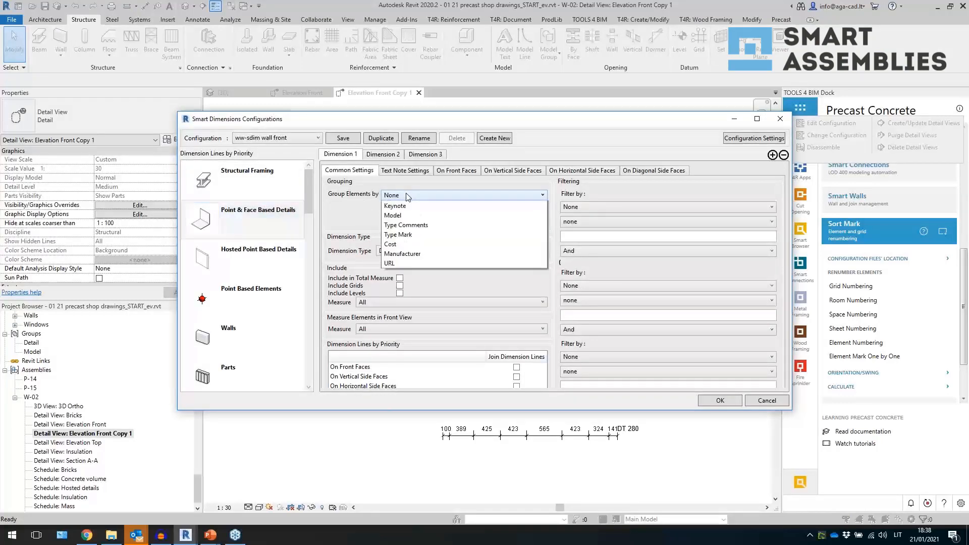
{"action": "left_click", "coordinate": [413, 217]}
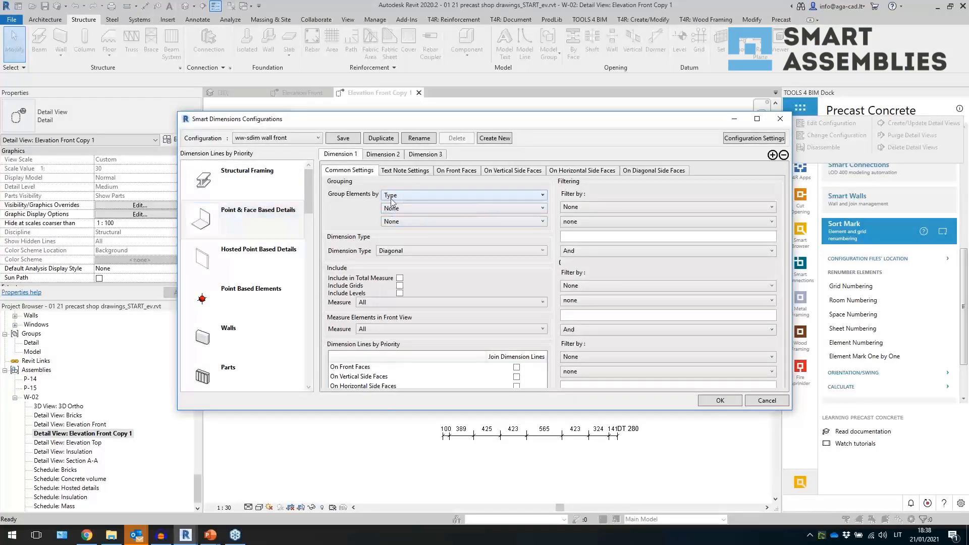
{"action": "left_click", "coordinate": [709, 400]}
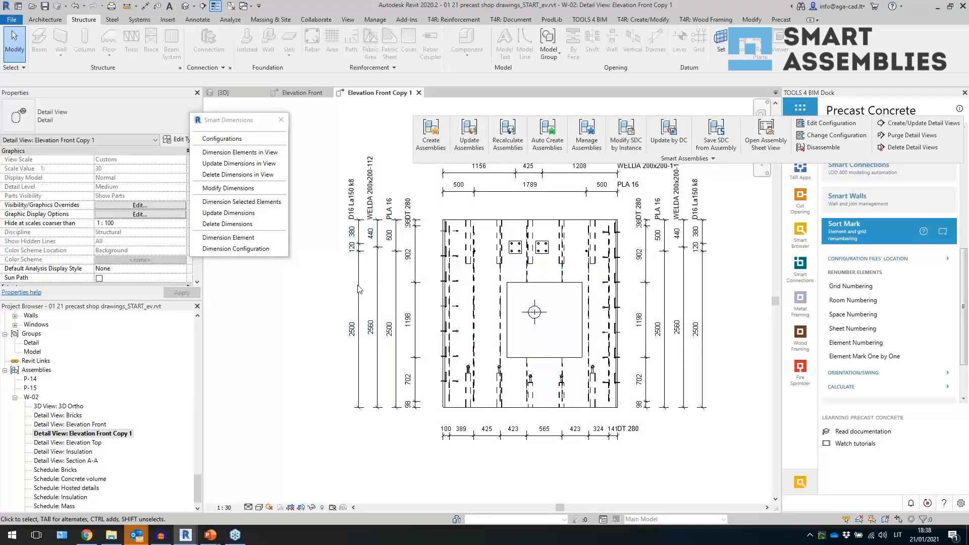
- Select the left diagonal dimension string and drag its witness line over to the new plates
{"action": "left_click", "coordinate": [400, 272]}
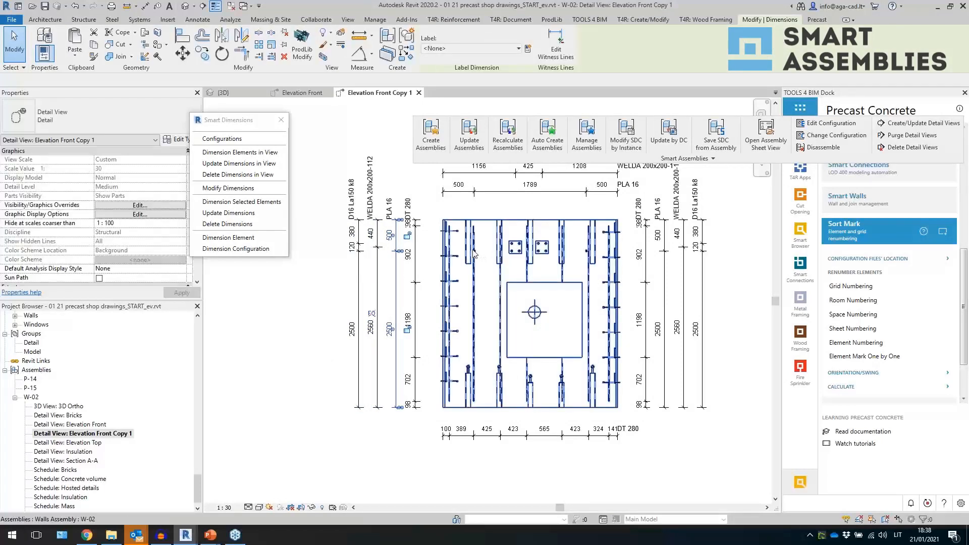
{"action": "left_click", "coordinate": [379, 277]}
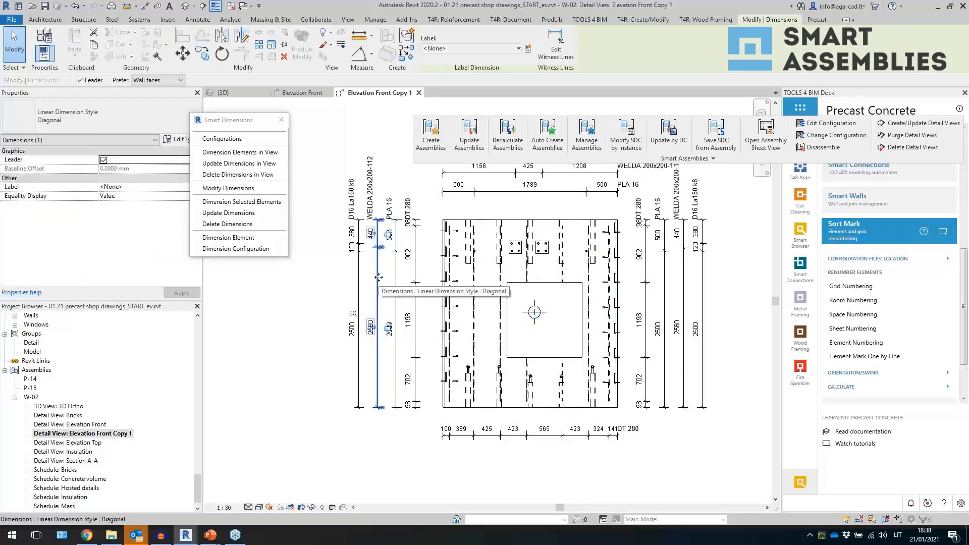
{"action": "left_click_drag", "start_coordinate": [381, 247], "coordinate": [507, 257]}
{"action": "scroll", "coordinate": [507, 256], "scroll_direction": "up", "scroll_amount": 6}
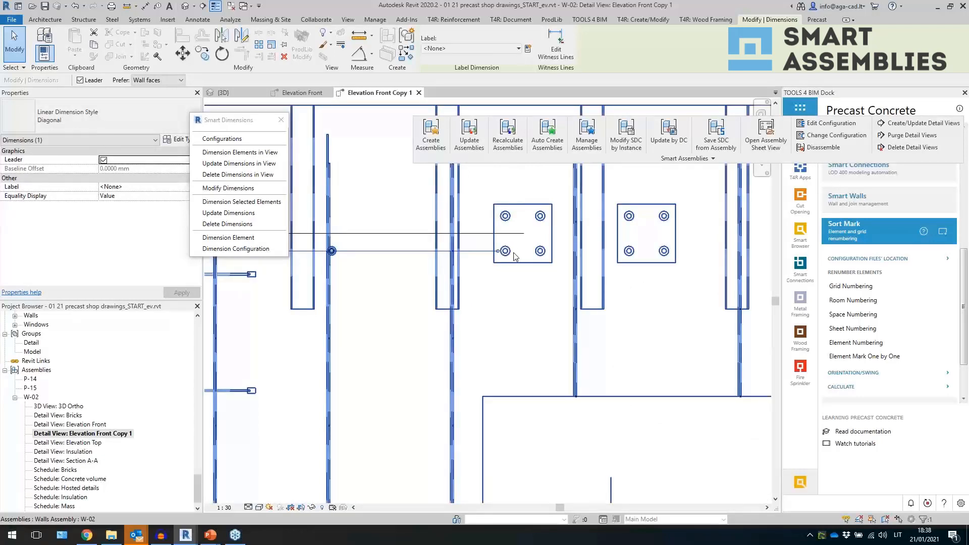
{"action": "scroll", "coordinate": [526, 271], "scroll_direction": "down", "scroll_amount": 6}
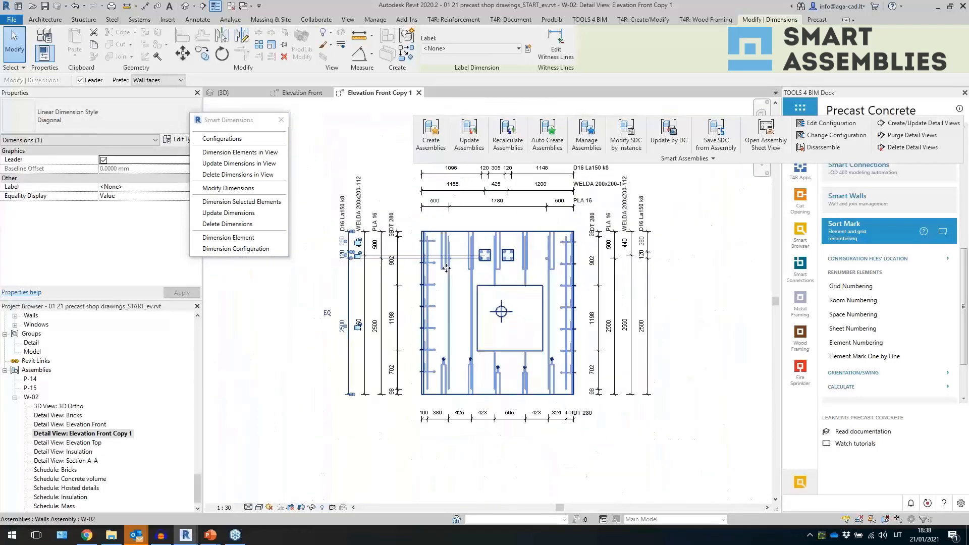
{"action": "scroll", "coordinate": [469, 271], "scroll_direction": "up", "scroll_amount": 1}
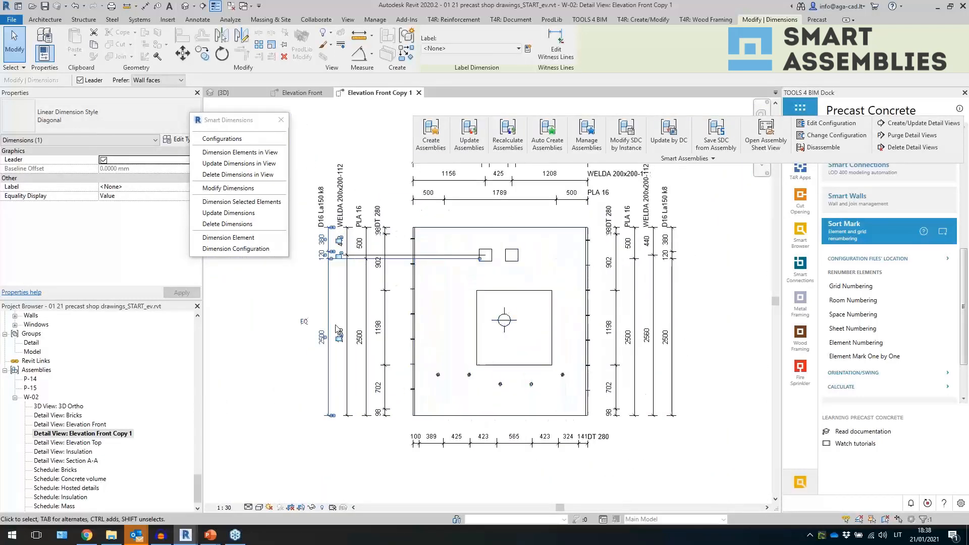
{"action": "left_click", "coordinate": [344, 282]}
{"action": "left_click", "coordinate": [347, 276]}
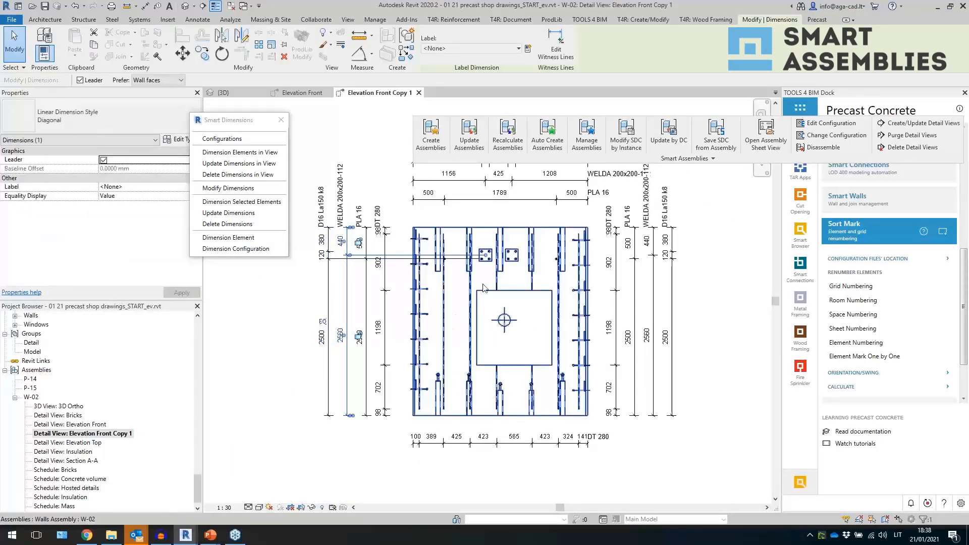
{"action": "left_click", "coordinate": [294, 329]}
{"action": "scroll", "coordinate": [548, 281], "scroll_direction": "down", "scroll_amount": 1}
{"action": "scroll", "coordinate": [506, 275], "scroll_direction": "up", "scroll_amount": 1}
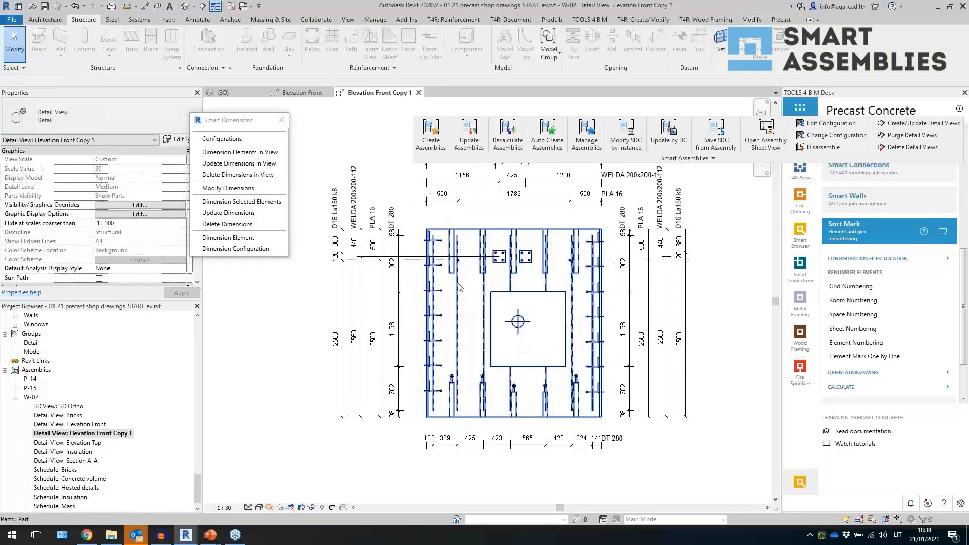
- Inspect the D16 La150 k8 and PLA 16 text notes beside the wall's left dimensions
{"action": "left_click", "coordinate": [334, 222]}
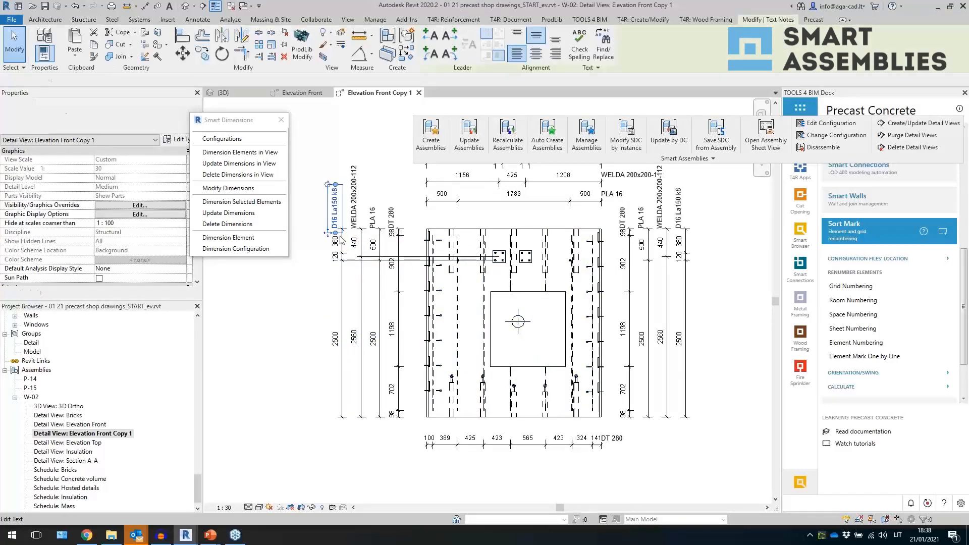
{"action": "left_click", "coordinate": [376, 221]}
{"action": "double_click", "coordinate": [376, 221]}
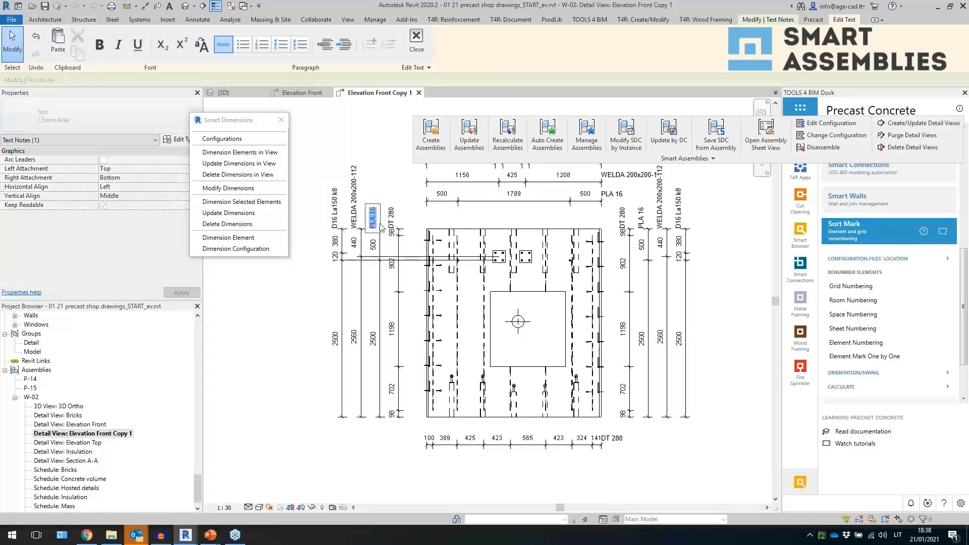
{"action": "left_click", "coordinate": [373, 189]}
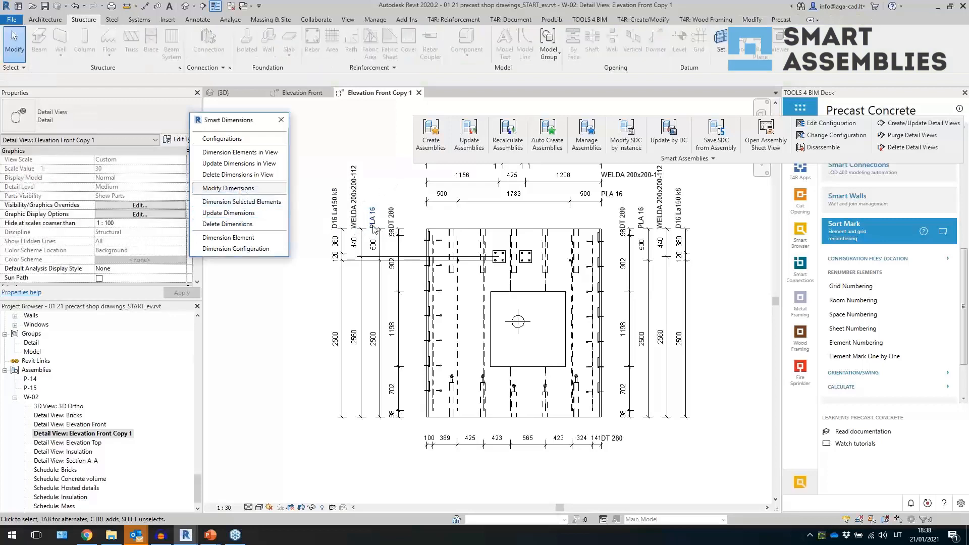
- In the Smart Dimensions configuration, make Point & Face Based Details Dimension 1 group by Type and filter Type equals PLA 16, then save
{"action": "left_click", "coordinate": [380, 240]}
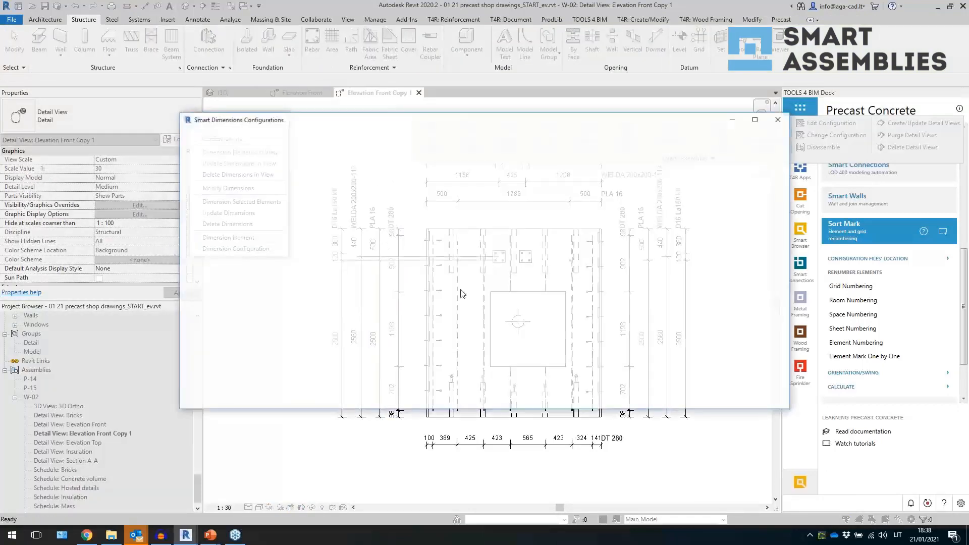
{"action": "left_click", "coordinate": [271, 220]}
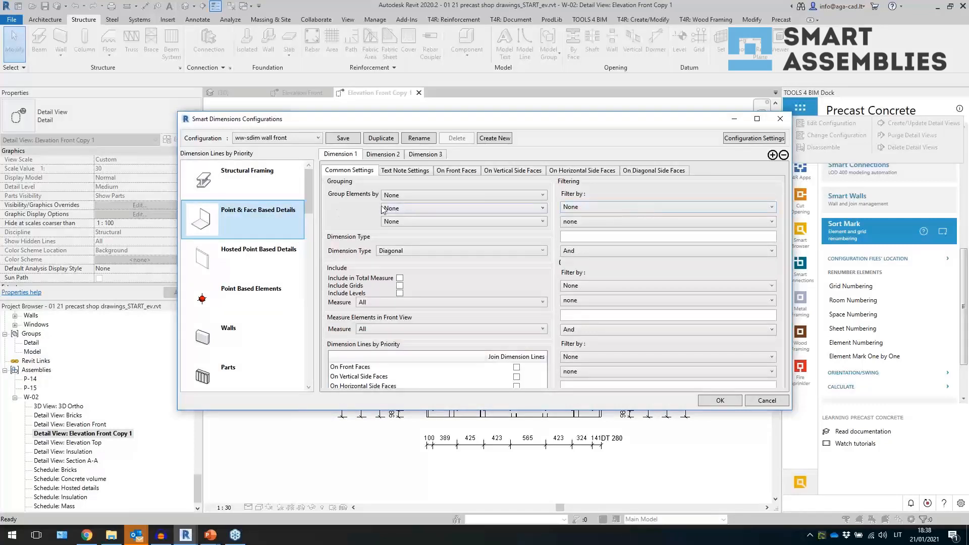
{"action": "left_click", "coordinate": [405, 195]}
{"action": "left_click", "coordinate": [404, 213]}
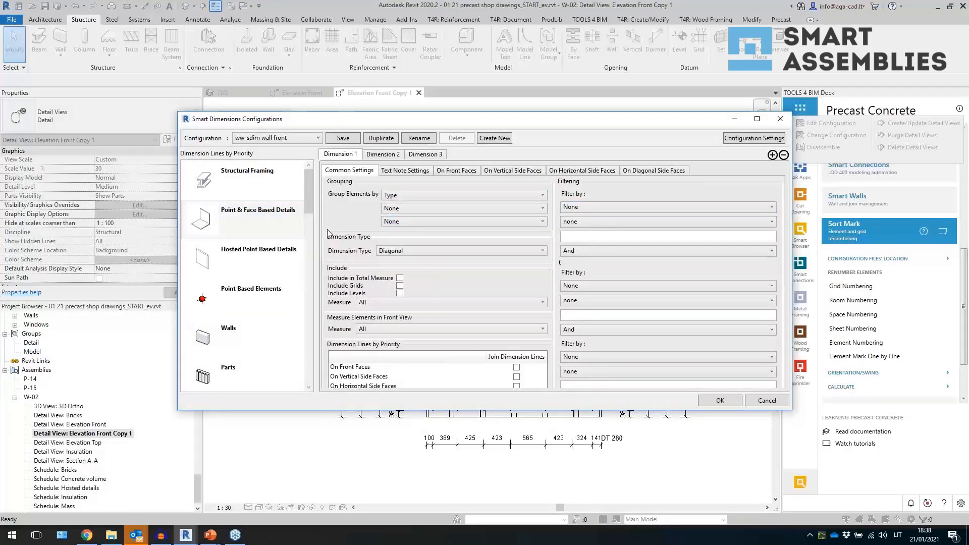
{"action": "left_click", "coordinate": [613, 209]}
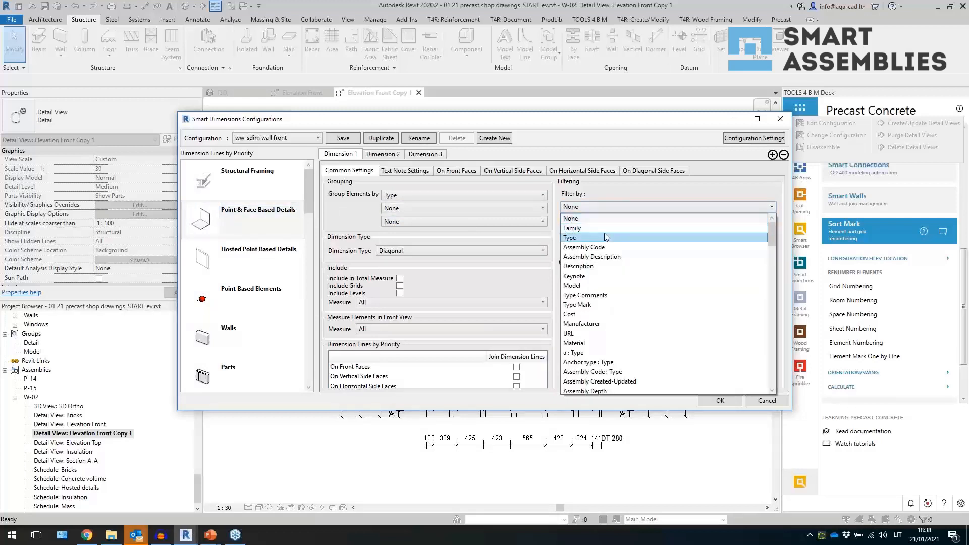
{"action": "left_click", "coordinate": [605, 238]}
{"action": "left_click", "coordinate": [598, 223]}
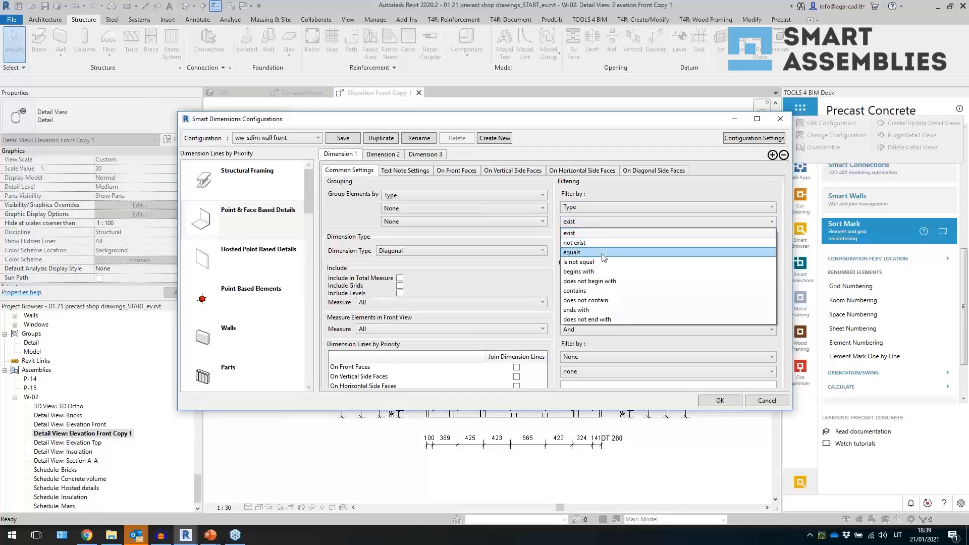
{"action": "left_click", "coordinate": [604, 252]}
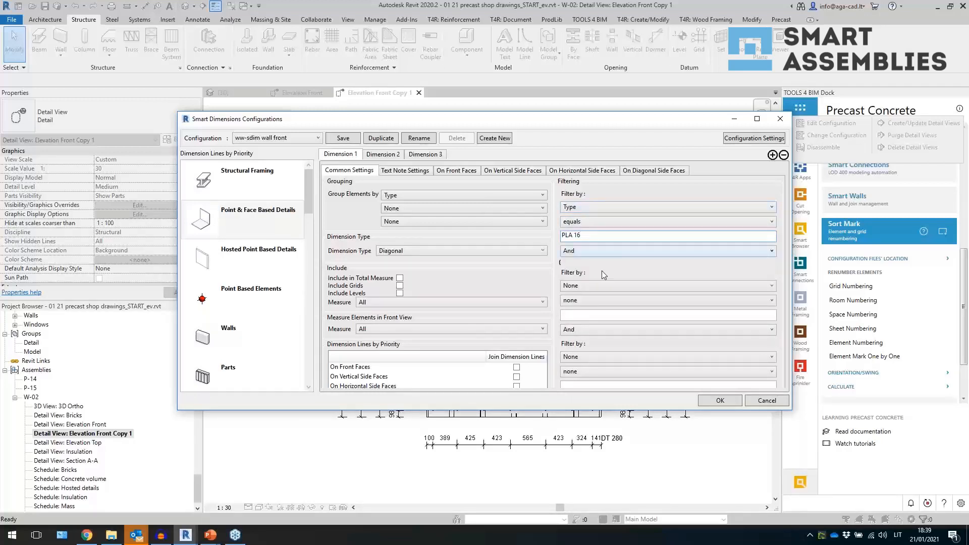
{"action": "left_click", "coordinate": [346, 141]}
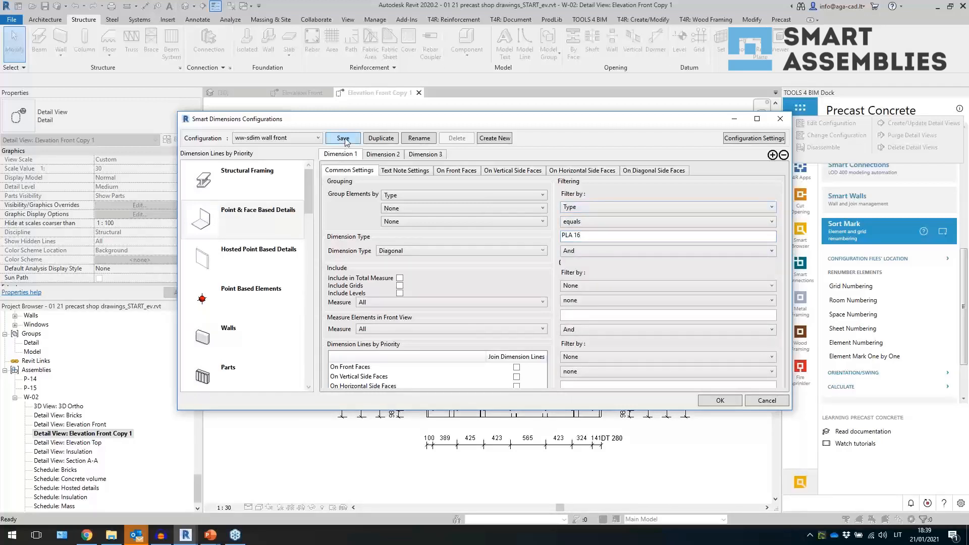
{"action": "left_click", "coordinate": [729, 401]}
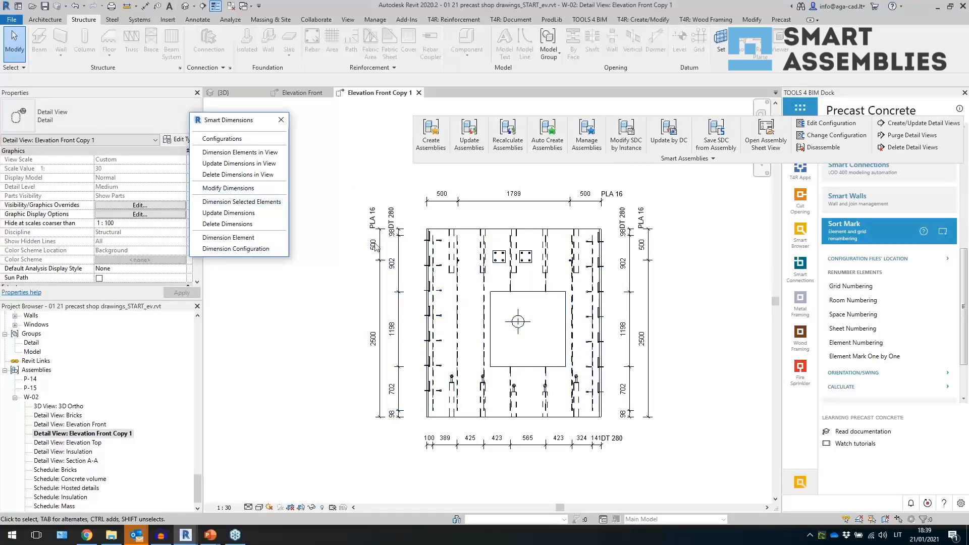
- Reopen the configurations and set Structural Framing Dimension 2 to group elements by Type and filter Type containing Welda
{"action": "left_click", "coordinate": [222, 138]}
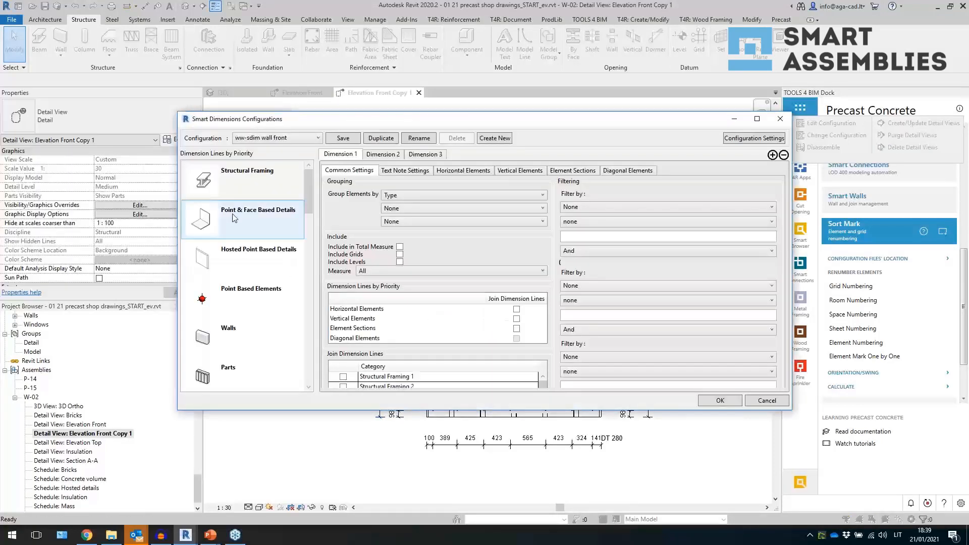
{"action": "left_click", "coordinate": [383, 156]}
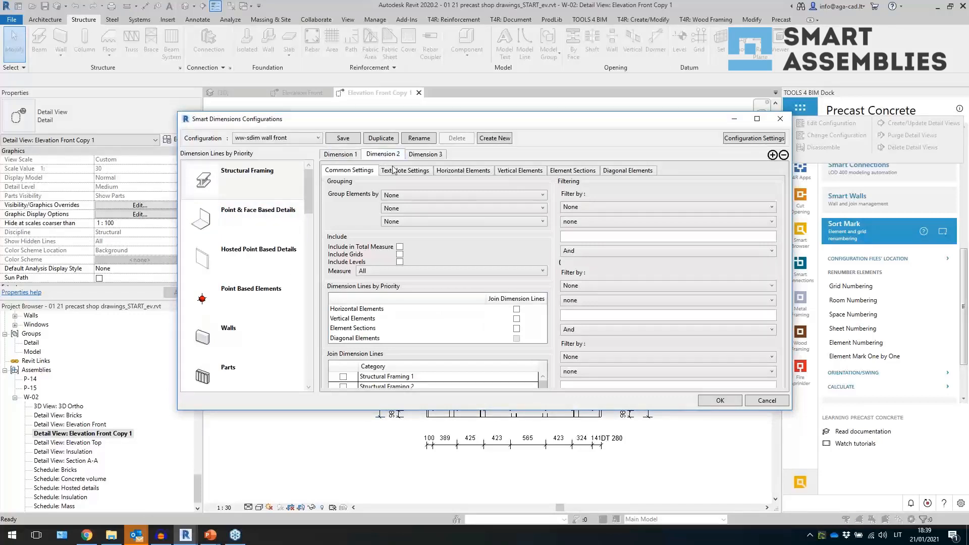
{"action": "left_click", "coordinate": [407, 195]}
{"action": "left_click", "coordinate": [404, 203]}
{"action": "left_click", "coordinate": [585, 207]}
{"action": "left_click", "coordinate": [570, 237]}
{"action": "left_click", "coordinate": [593, 222]}
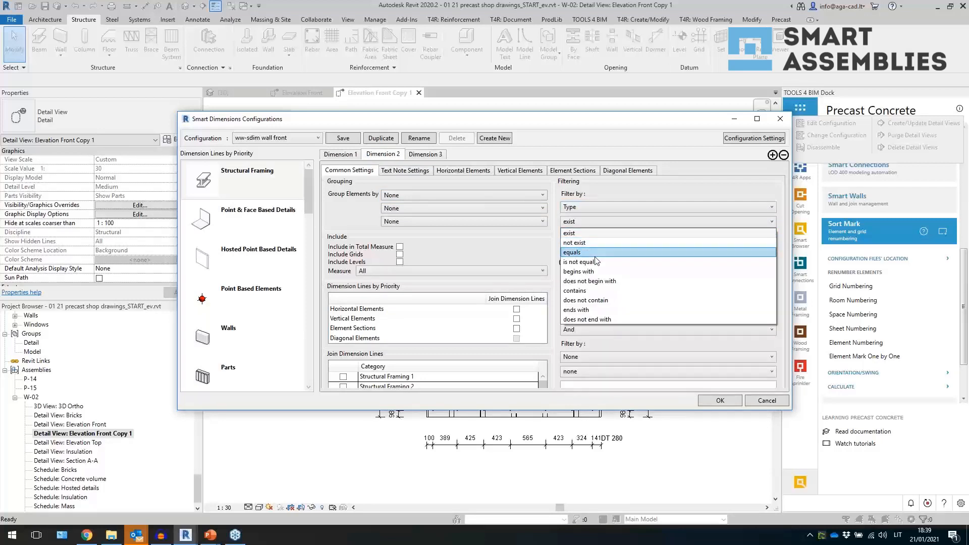
{"action": "left_click", "coordinate": [595, 291]}
{"action": "left_click", "coordinate": [594, 238]}
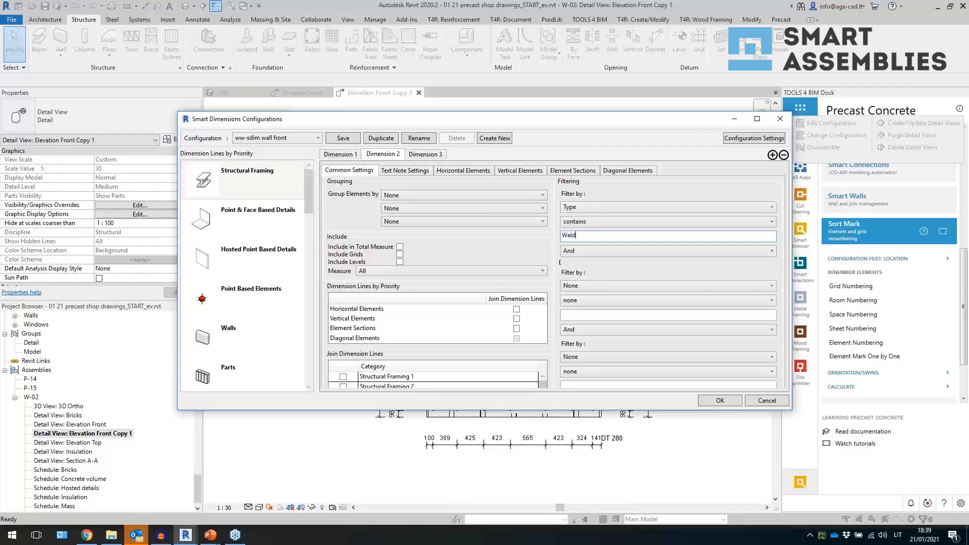
{"action": "left_click", "coordinate": [417, 195]}
{"action": "left_click", "coordinate": [415, 205]}
- Set its text notes to 2.5mm Arial aligned with the dimension text, enable text notes, and add Text Note Parameter to the formula
{"action": "left_click", "coordinate": [404, 170]}
{"action": "left_click", "coordinate": [419, 195]}
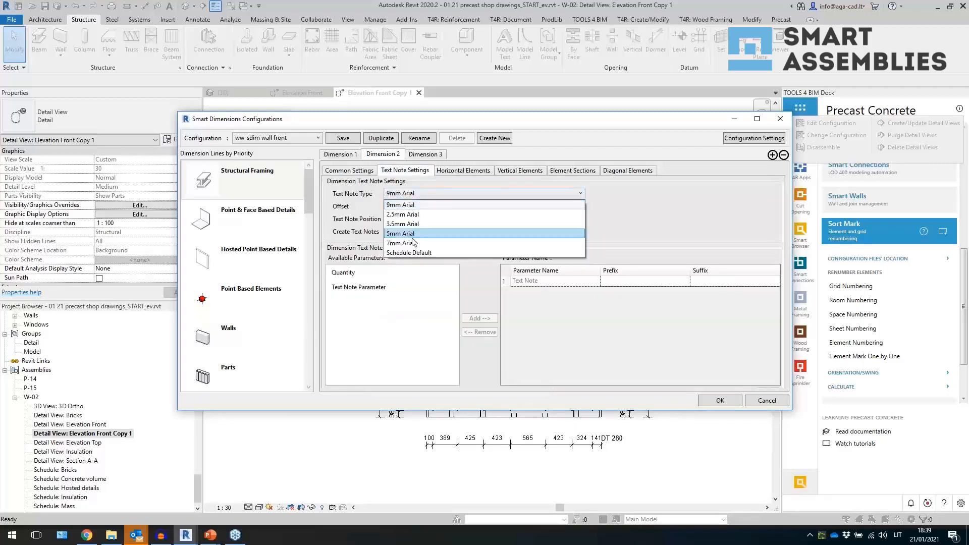
{"action": "left_click", "coordinate": [417, 222]}
{"action": "left_click", "coordinate": [416, 225]}
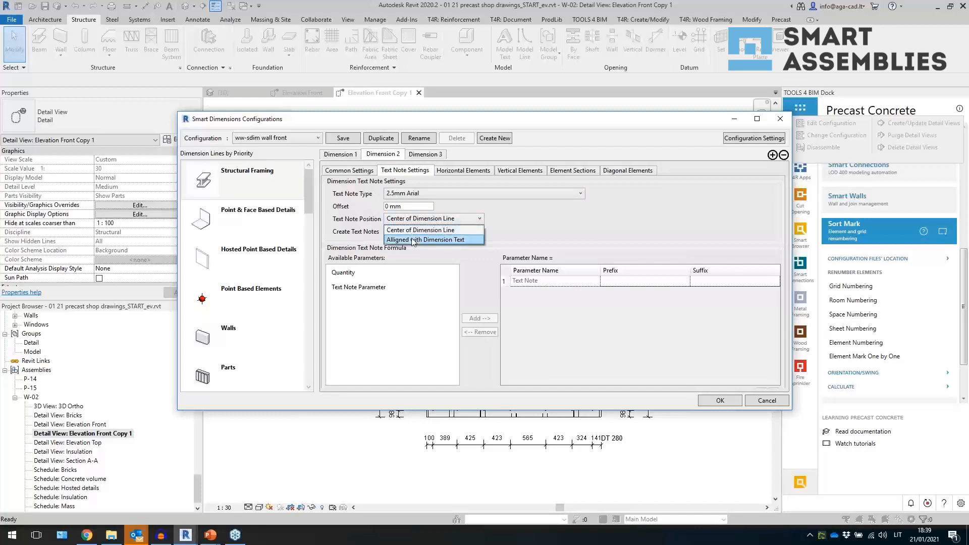
{"action": "left_click", "coordinate": [415, 238]}
{"action": "left_click", "coordinate": [387, 232]}
{"action": "left_click", "coordinate": [379, 287]}
{"action": "left_click", "coordinate": [480, 319]}
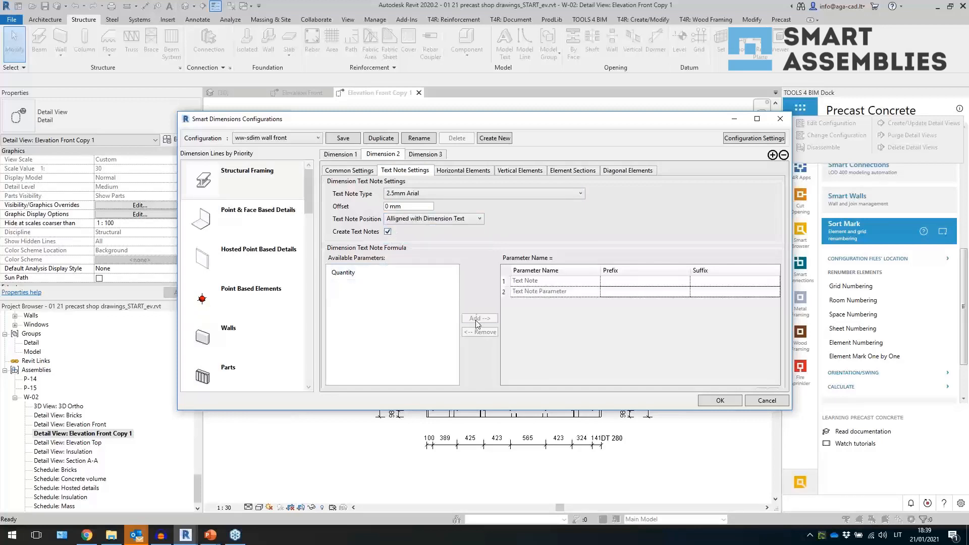
- Review the Structural Framing Dimension 2 settings across its tabs
{"action": "left_click", "coordinate": [464, 171]}
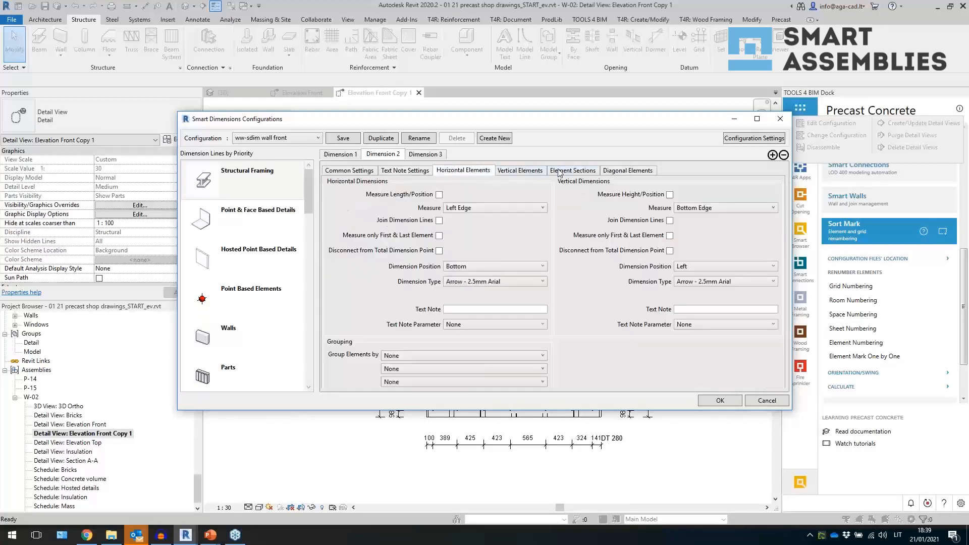
{"action": "left_click", "coordinate": [281, 190]}
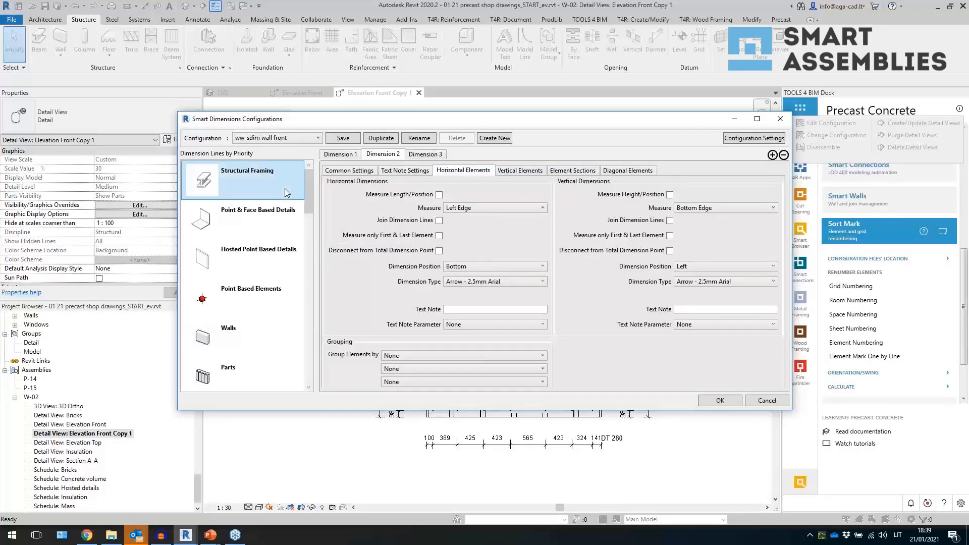
{"action": "left_click", "coordinate": [344, 172]}
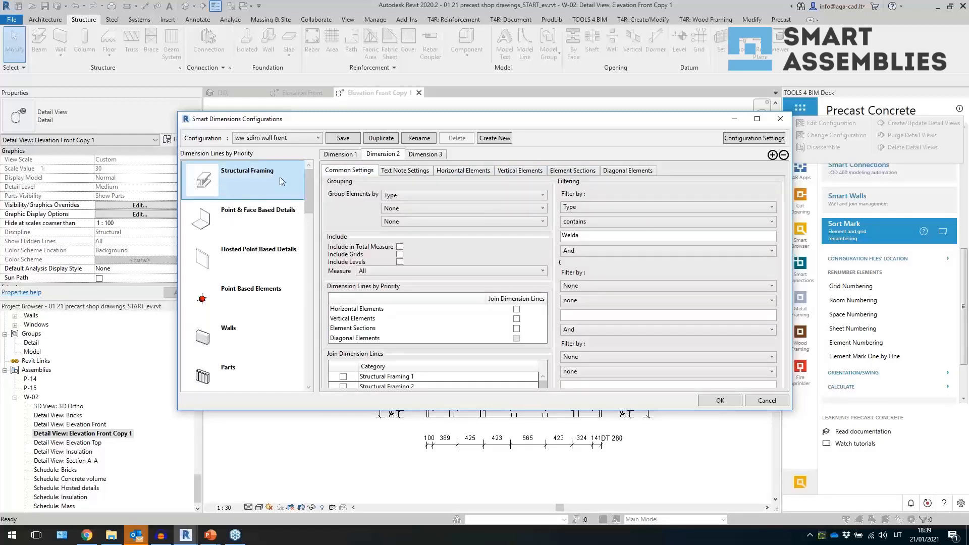
{"action": "left_click", "coordinate": [348, 157]}
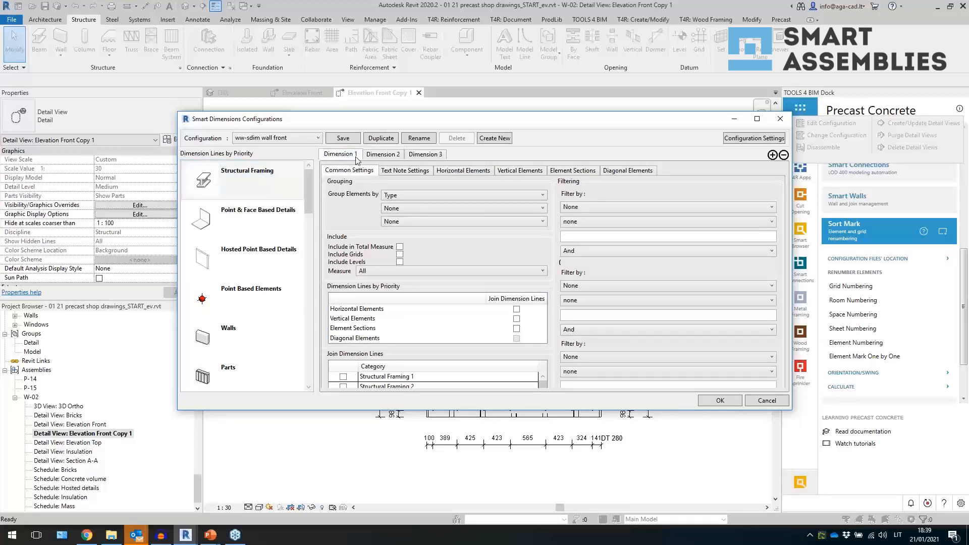
{"action": "left_click", "coordinate": [386, 156]}
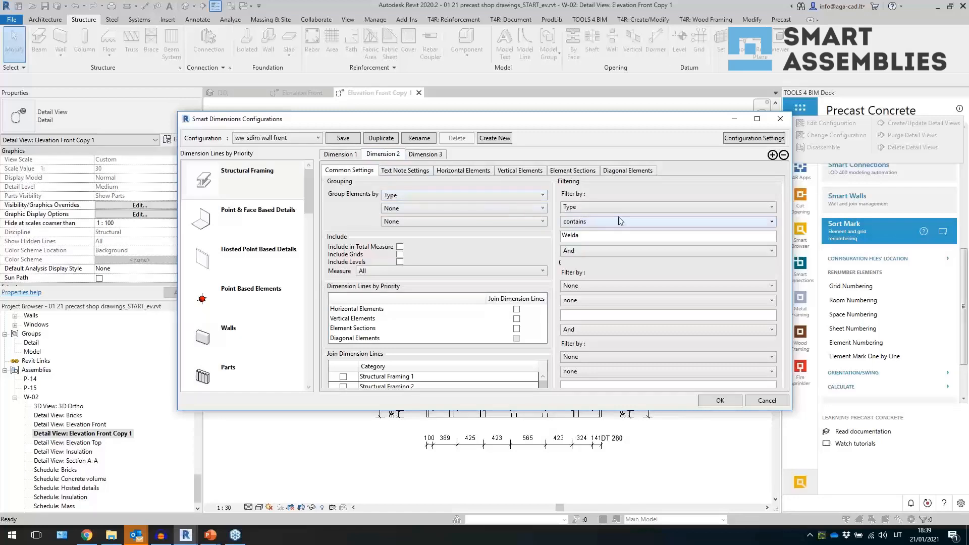
- Switch to Point & Face Based Details Dimension 2 and group its elements by Type
{"action": "left_click", "coordinate": [255, 219]}
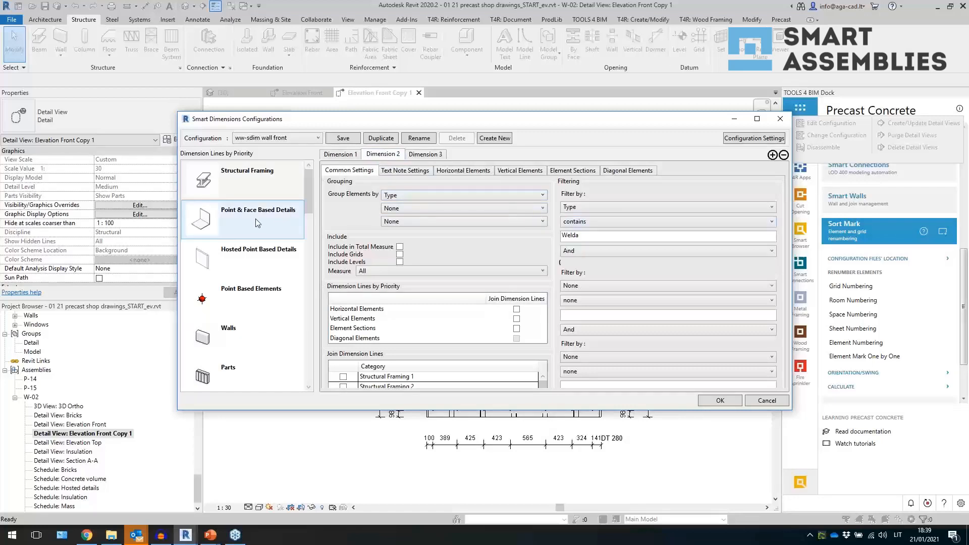
{"action": "left_click", "coordinate": [386, 155]}
{"action": "left_click", "coordinate": [428, 195]}
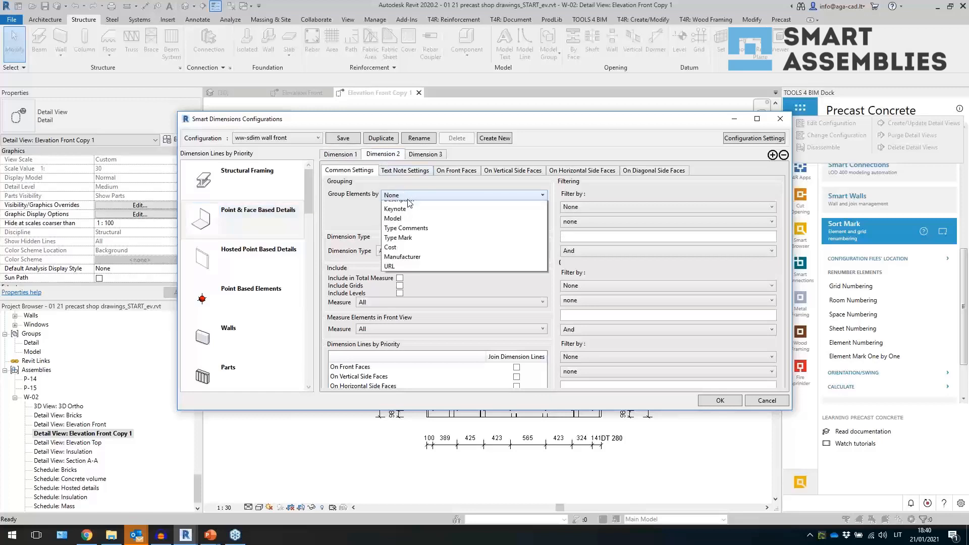
{"action": "left_click", "coordinate": [406, 216]}
- Set its text notes to 2.5mm Arial aligned with the dimension text, enable text notes, and add Text Note Parameter
{"action": "left_click", "coordinate": [402, 172]}
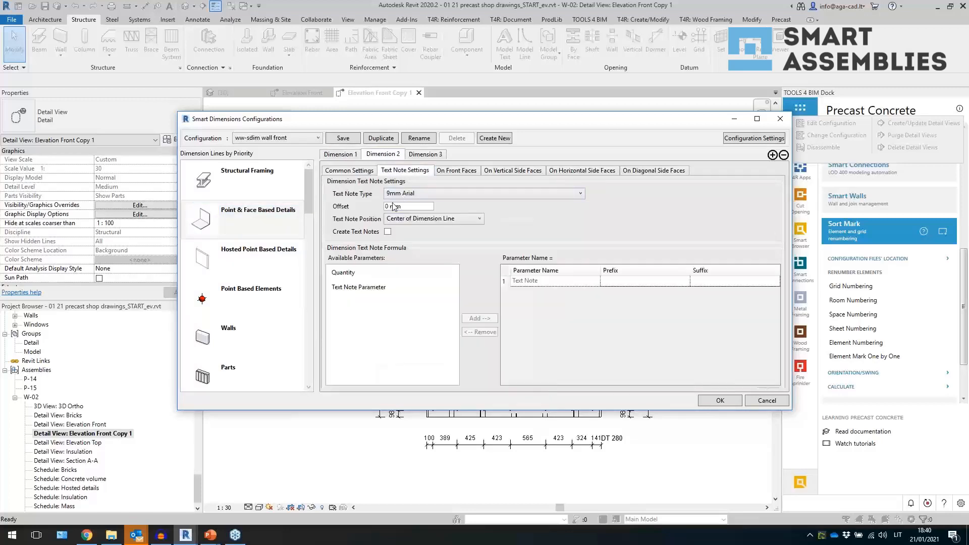
{"action": "left_click", "coordinate": [403, 193]}
{"action": "left_click", "coordinate": [408, 217]}
{"action": "left_click", "coordinate": [415, 219]}
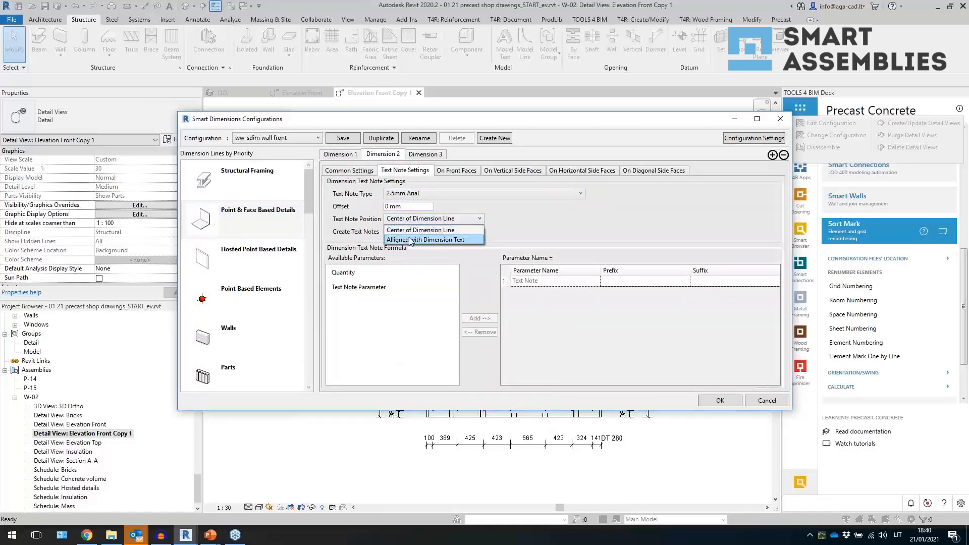
{"action": "left_click", "coordinate": [424, 239]}
{"action": "left_click", "coordinate": [387, 232]}
{"action": "left_click", "coordinate": [358, 288]}
{"action": "left_click", "coordinate": [480, 318]}
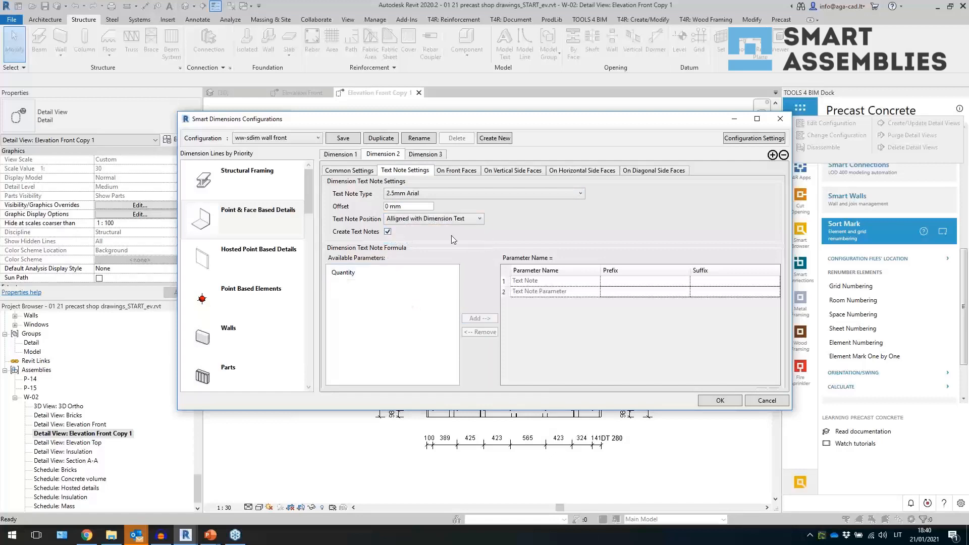
- On front faces, enable width and height measuring with joined lines, measuring Left and Right Edges and Bottom and Top Edges
{"action": "left_click", "coordinate": [454, 172]}
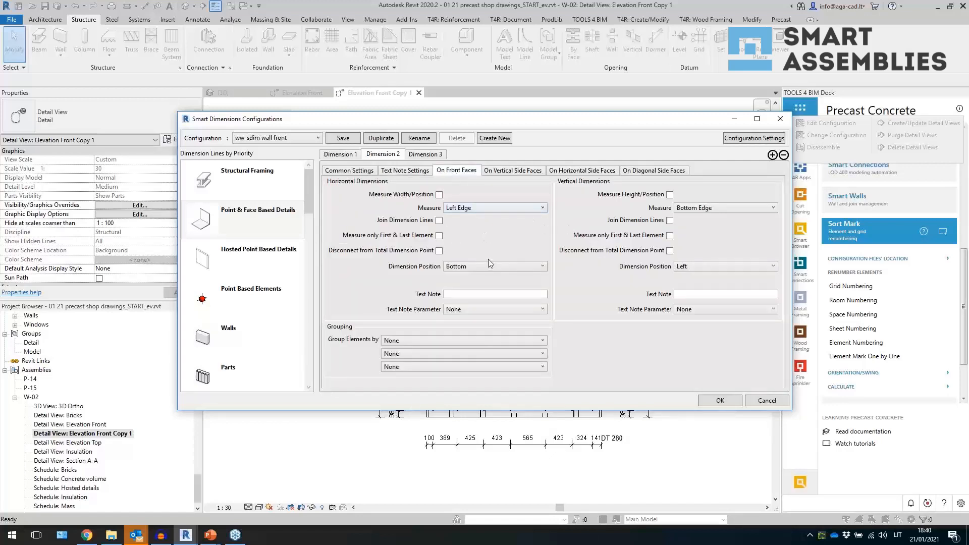
{"action": "left_click", "coordinate": [439, 220]}
{"action": "left_click", "coordinate": [439, 194]}
{"action": "left_click", "coordinate": [470, 208]}
{"action": "left_click", "coordinate": [480, 236]}
{"action": "left_click", "coordinate": [705, 209]}
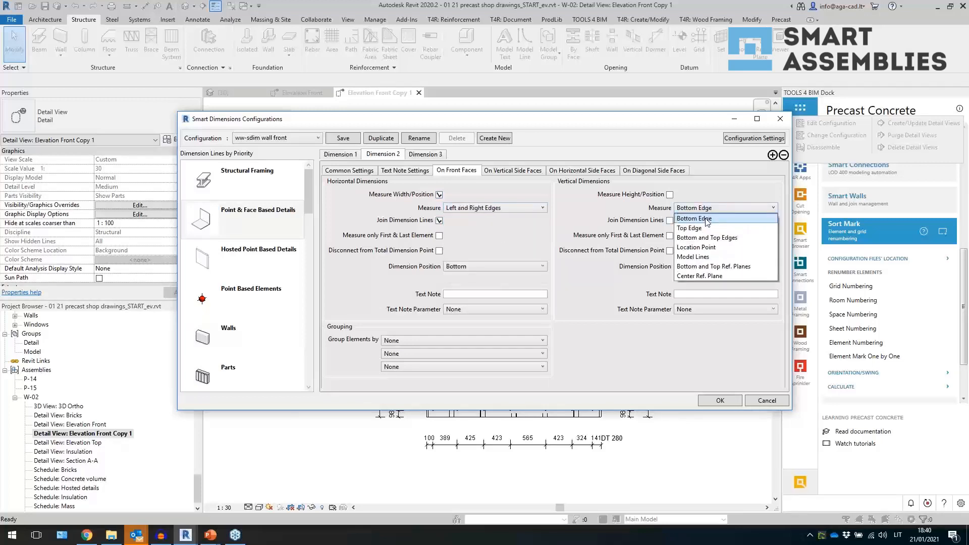
{"action": "left_click", "coordinate": [705, 241]}
{"action": "left_click", "coordinate": [698, 266]}
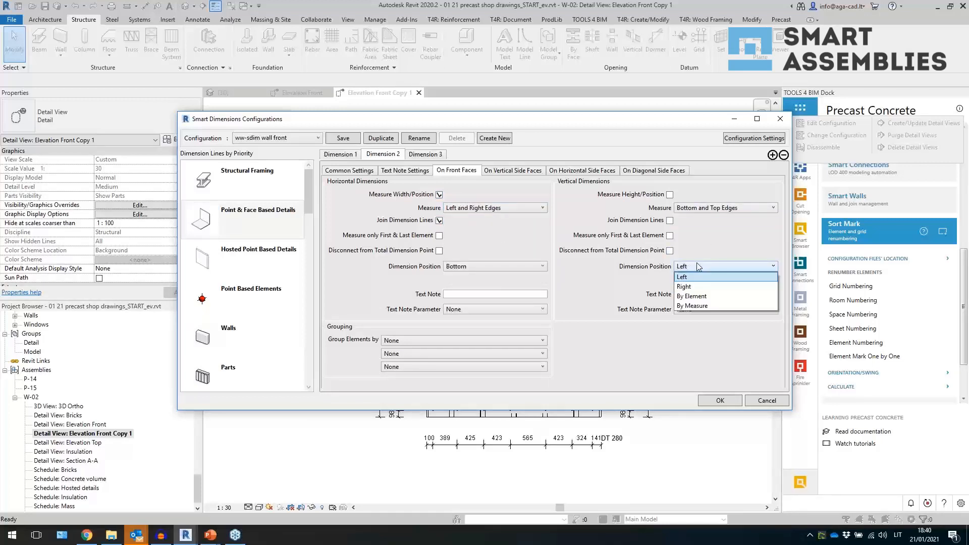
{"action": "left_click", "coordinate": [663, 213]}
{"action": "left_click", "coordinate": [669, 221]}
{"action": "left_click", "coordinate": [669, 195]}
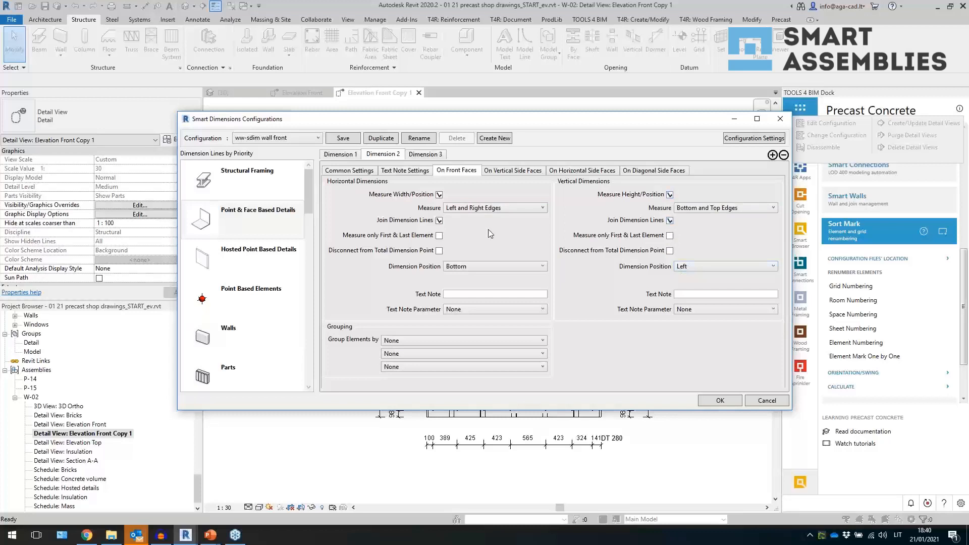
- Set both front-face dimension positions to By Element and pick text note parameters, Type for vertical dimensions
{"action": "left_click", "coordinate": [483, 269]}
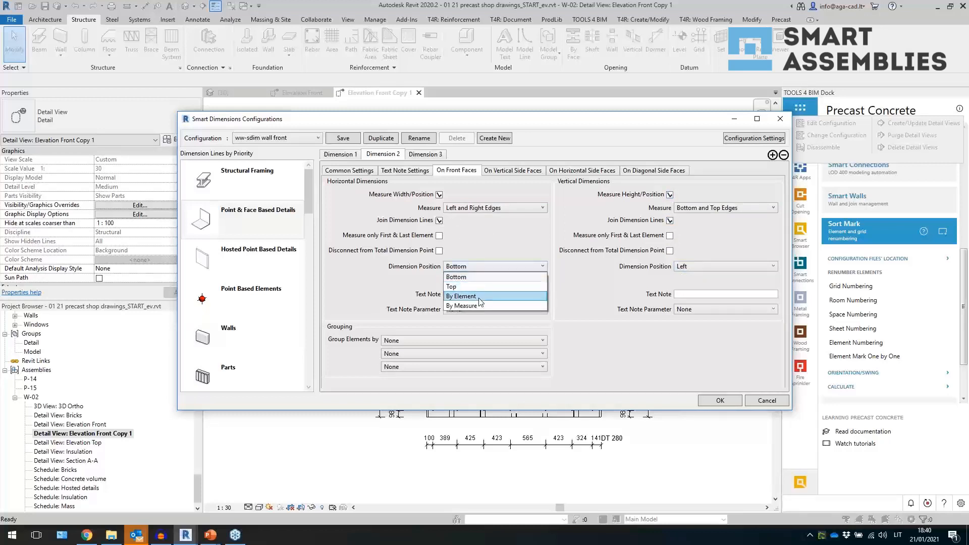
{"action": "left_click", "coordinate": [500, 295]}
{"action": "left_click", "coordinate": [713, 267]}
{"action": "left_click", "coordinate": [710, 296]}
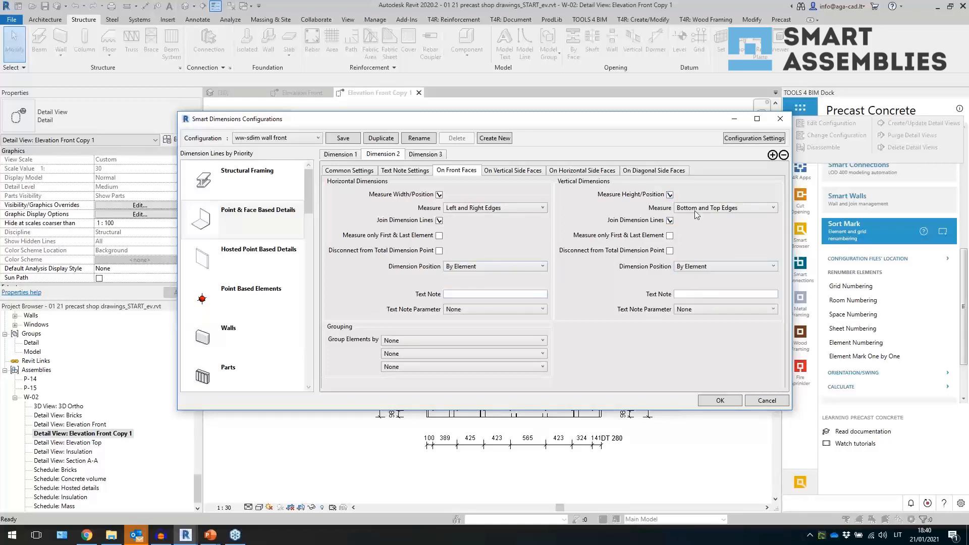
{"action": "left_click", "coordinate": [689, 313]}
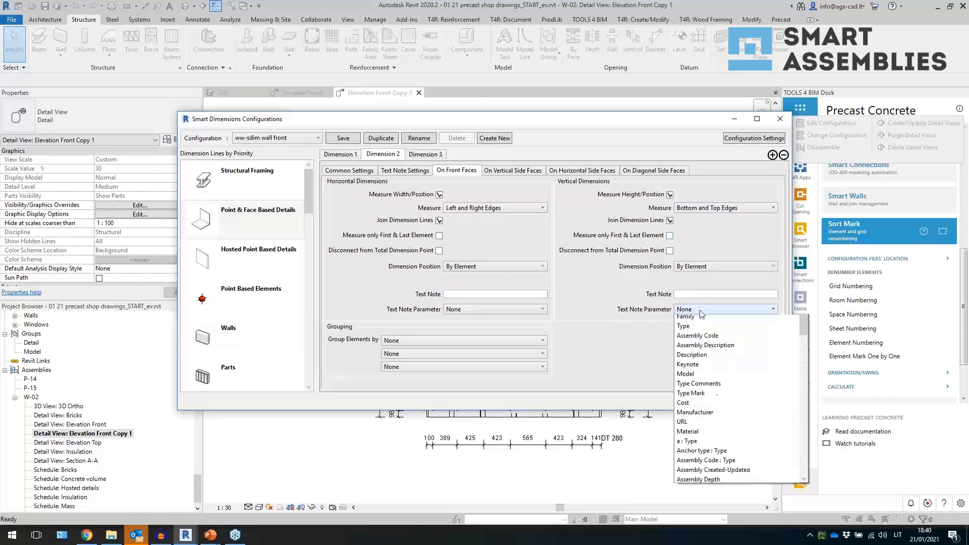
{"action": "left_click", "coordinate": [687, 326]}
{"action": "left_click", "coordinate": [487, 310]}
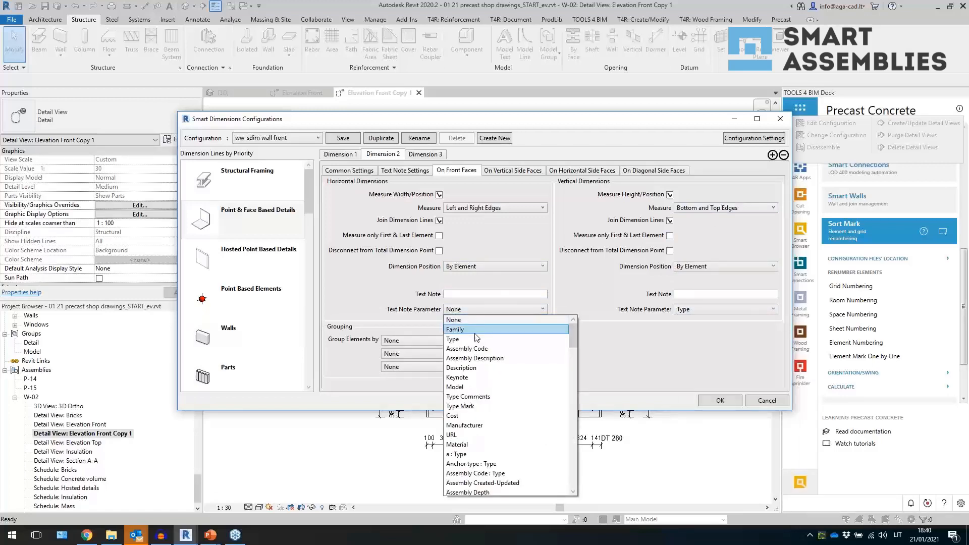
{"action": "left_click", "coordinate": [474, 327]}
- Filter Dimension 2 to elements whose Type contains Welda, save the configuration and apply it
{"action": "left_click", "coordinate": [404, 171]}
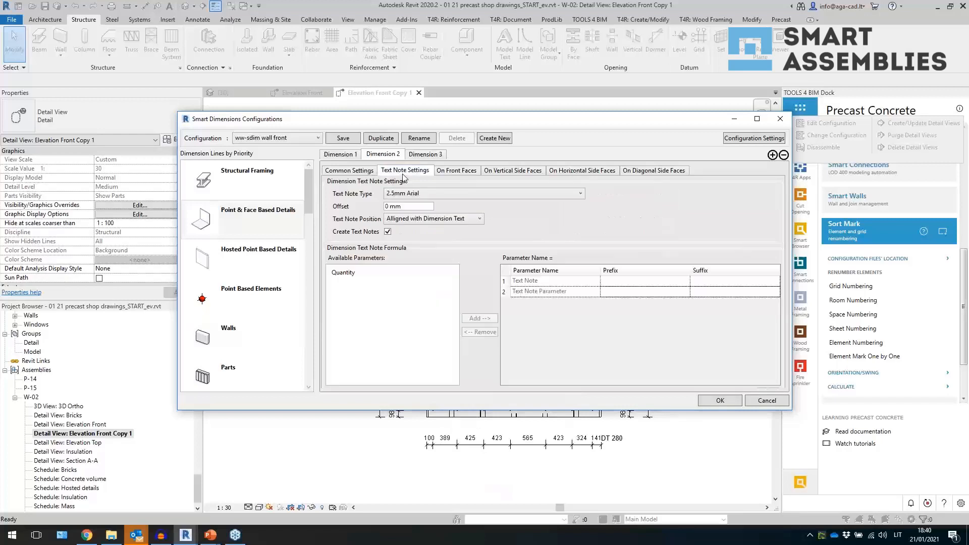
{"action": "left_click", "coordinate": [353, 172]}
{"action": "left_click", "coordinate": [577, 210]}
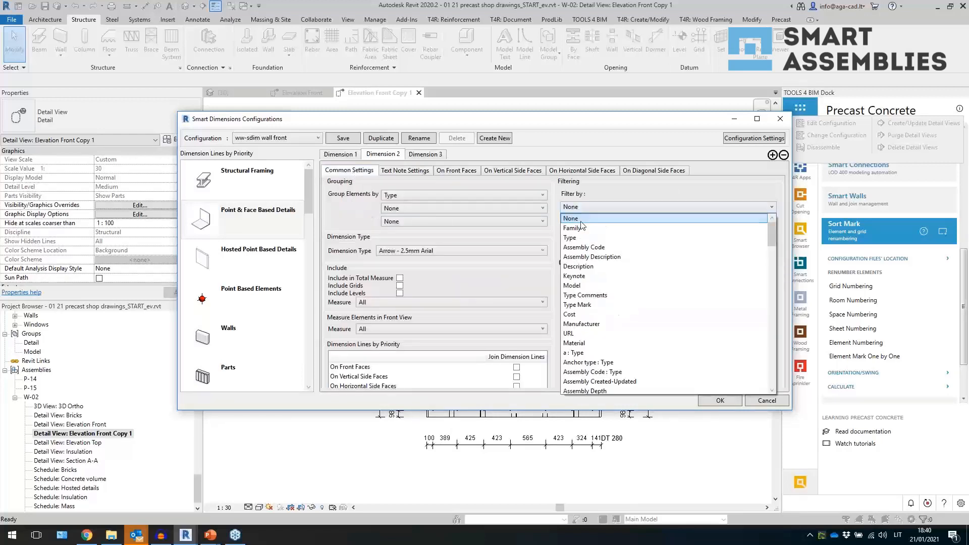
{"action": "left_click", "coordinate": [584, 237]}
{"action": "left_click", "coordinate": [588, 230]}
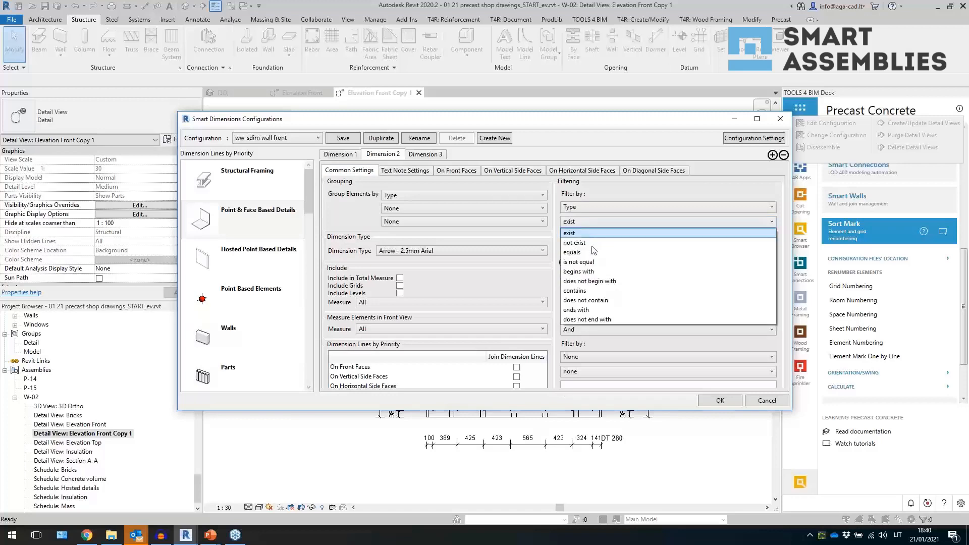
{"action": "left_click", "coordinate": [605, 247]}
{"action": "left_click", "coordinate": [604, 238]}
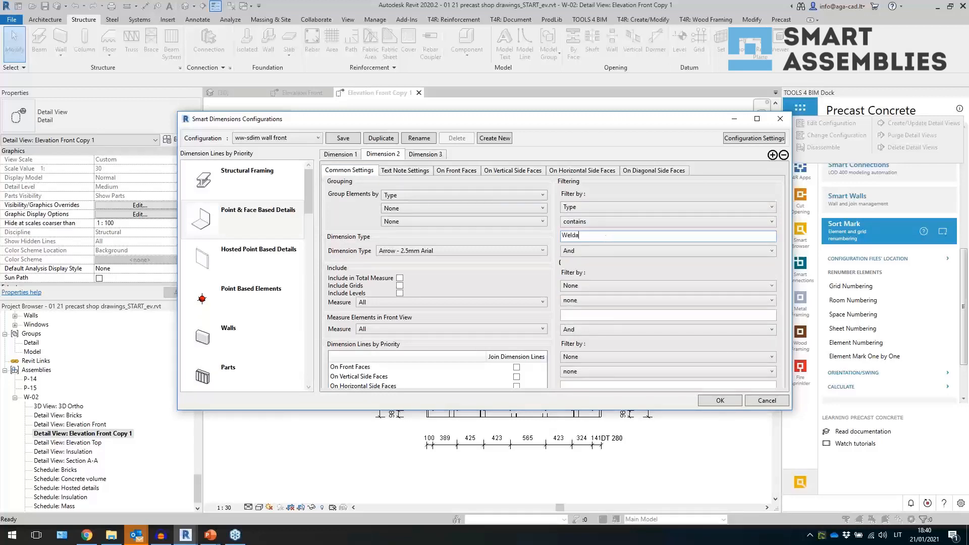
{"action": "left_click", "coordinate": [350, 142]}
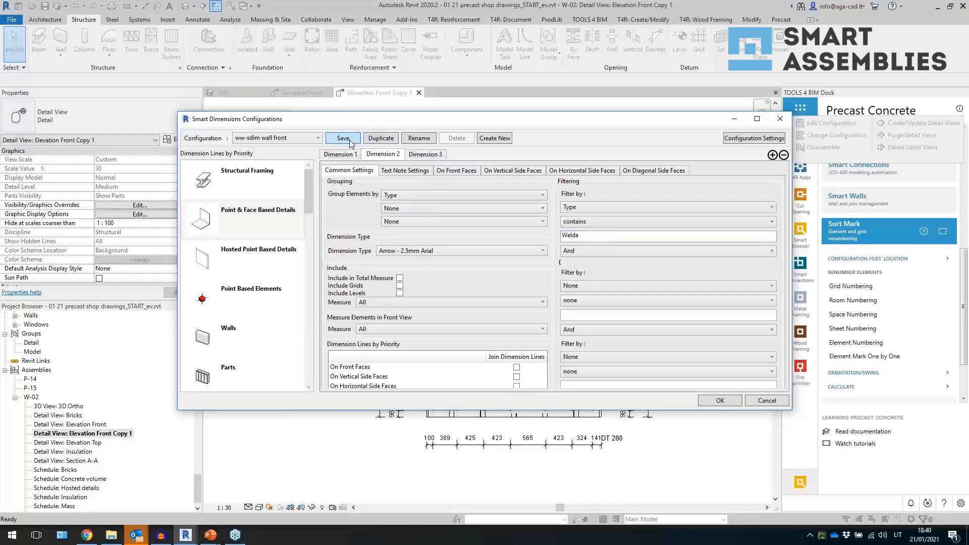
{"action": "left_click", "coordinate": [706, 402]}
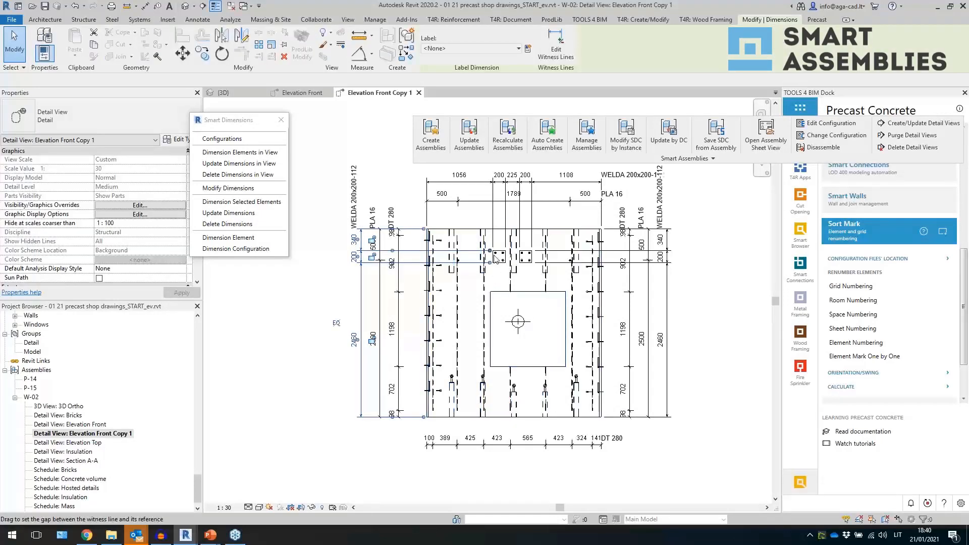
- Reopen the dimension configuration and set Dimension 2's dimension type to Diagonal
{"action": "left_click", "coordinate": [361, 278]}
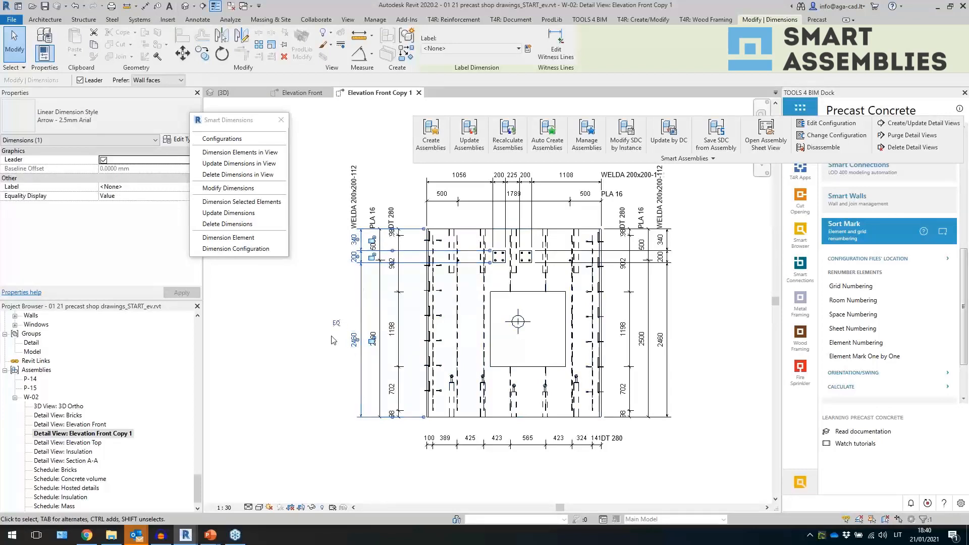
{"action": "left_click", "coordinate": [332, 342]}
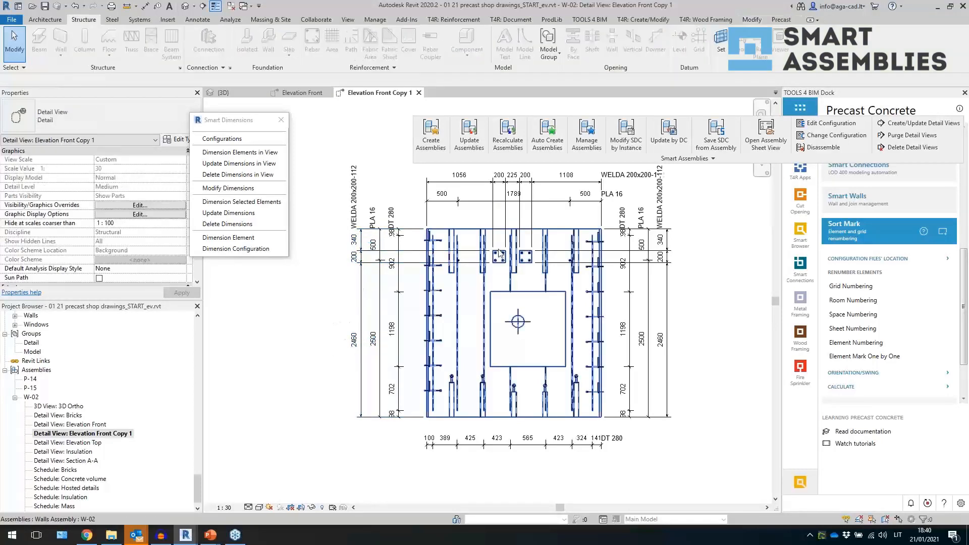
{"action": "left_click", "coordinate": [242, 189]}
{"action": "left_click", "coordinate": [384, 263]}
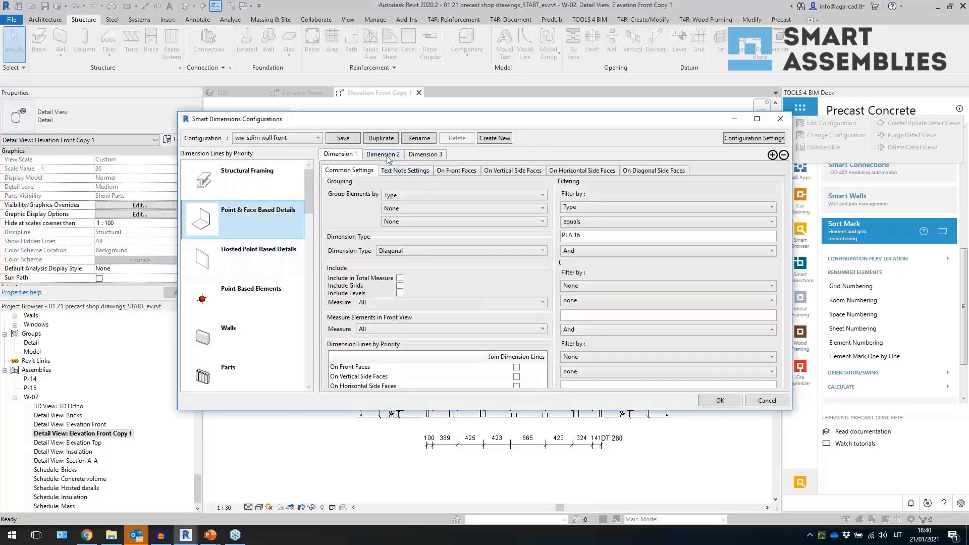
{"action": "left_click", "coordinate": [385, 154]}
{"action": "left_click", "coordinate": [401, 251]}
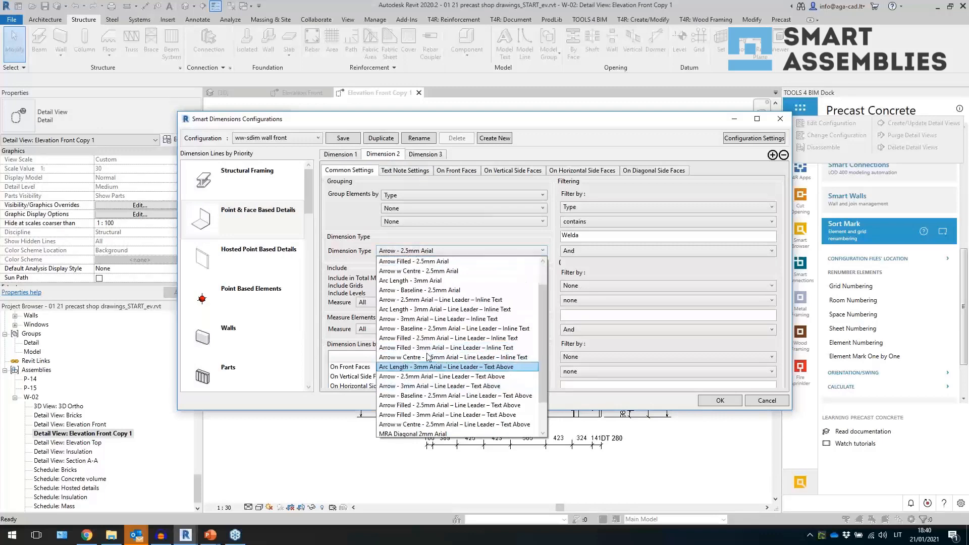
{"action": "scroll", "coordinate": [411, 395], "scroll_direction": "down", "scroll_amount": 2}
{"action": "left_click", "coordinate": [414, 410]}
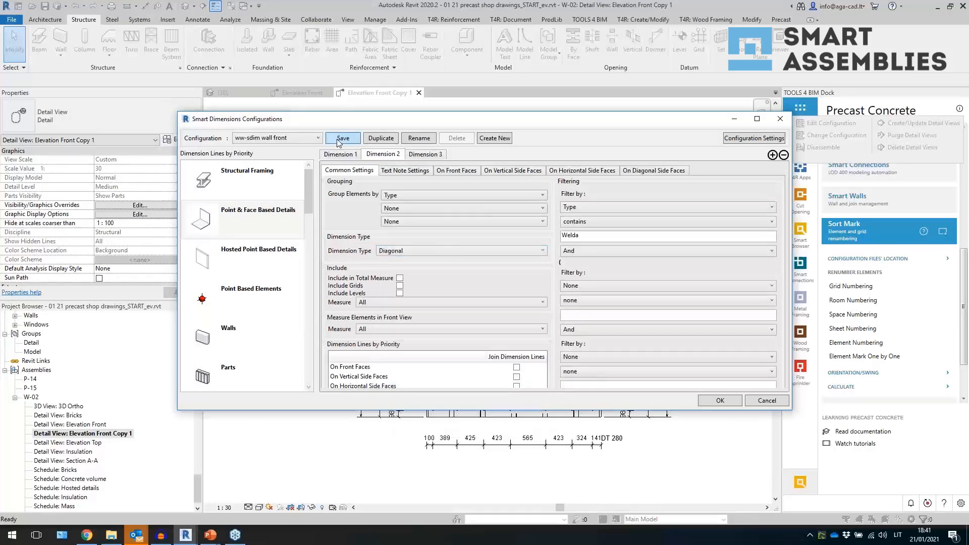
- Switch to Dimension 3 and set its dimension type to Ordinate
{"action": "left_click", "coordinate": [423, 154]}
{"action": "mouse_move", "coordinate": [473, 123]}
{"action": "left_mouse_down"}
{"action": "mouse_move", "coordinate": [470, 288]}
{"action": "mouse_move", "coordinate": [524, 144]}
{"action": "mouse_move", "coordinate": [514, 120]}
{"action": "left_mouse_up"}
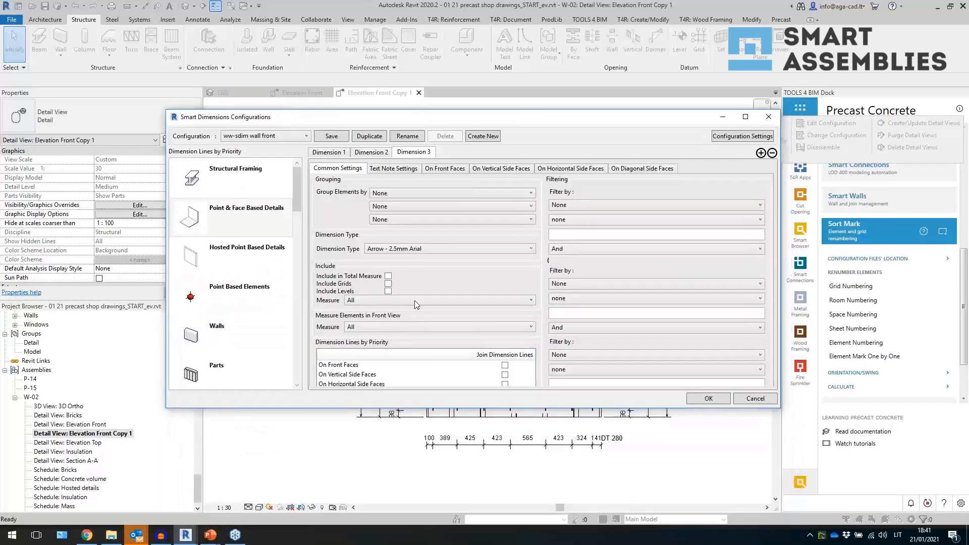
{"action": "left_click", "coordinate": [441, 248]}
{"action": "left_click", "coordinate": [444, 427]}
{"action": "left_click", "coordinate": [417, 197]}
{"action": "left_click", "coordinate": [404, 212]}
- Review Dimension 3's text note, front-face and grouping settings
{"action": "left_click", "coordinate": [394, 169]}
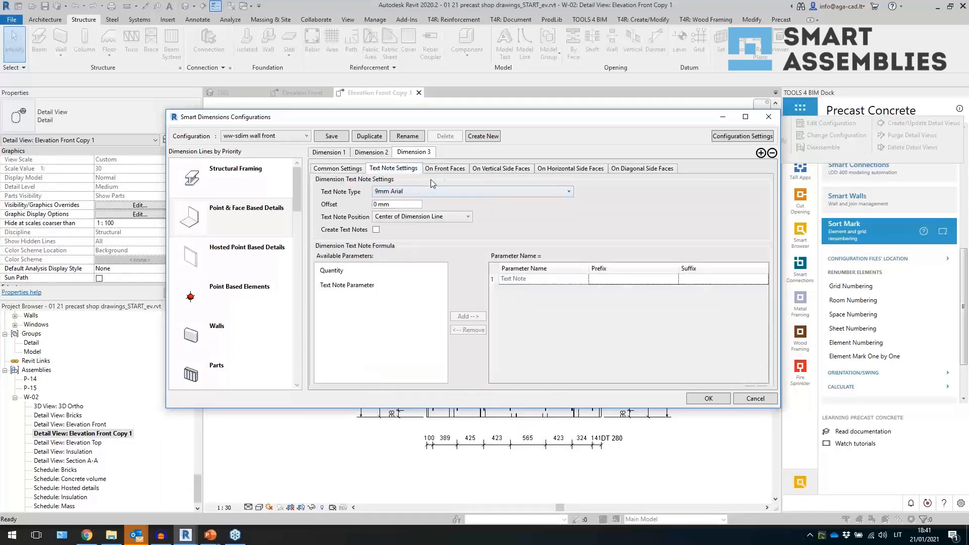
{"action": "left_click", "coordinate": [444, 168]}
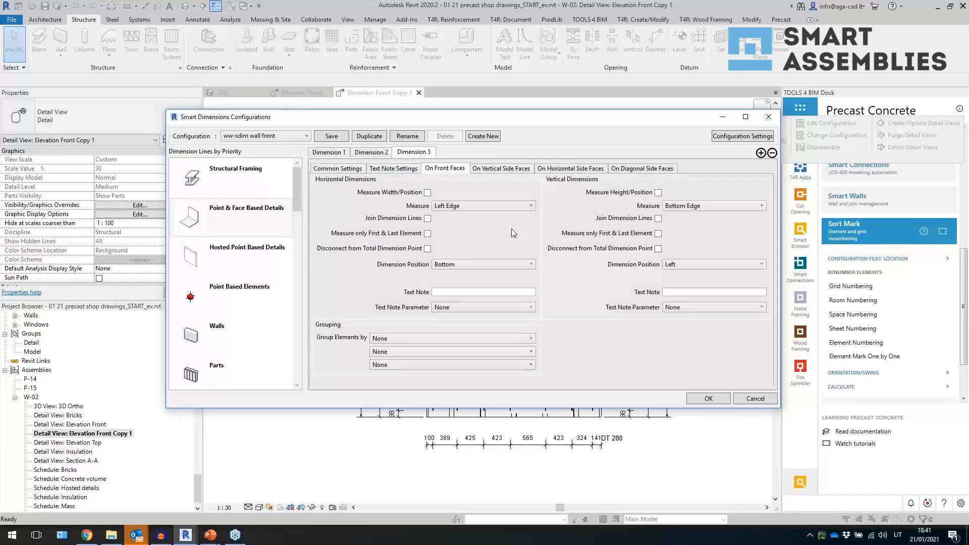
{"action": "left_click", "coordinate": [346, 170]}
{"action": "left_click", "coordinate": [377, 193]}
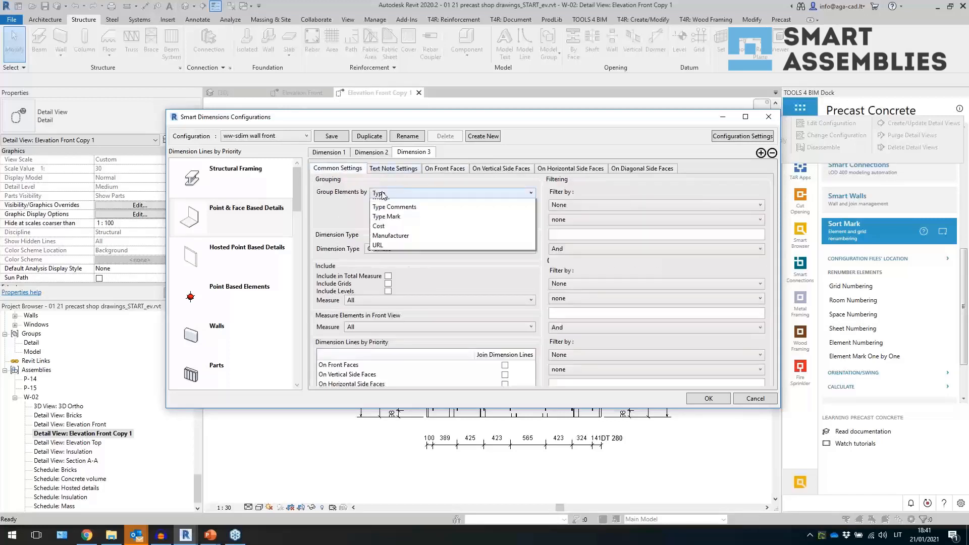
{"action": "left_click", "coordinate": [391, 215]}
{"action": "left_click", "coordinate": [407, 169]}
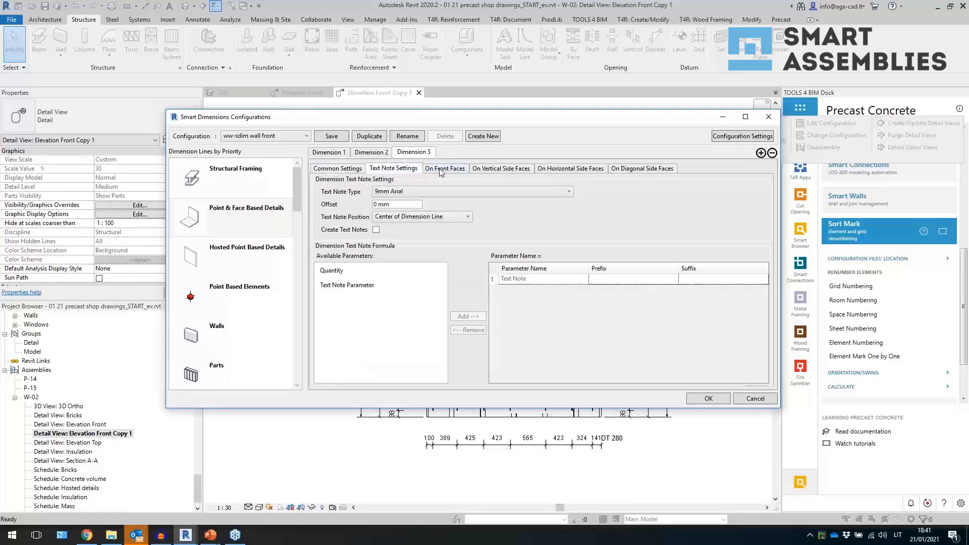
- On Dimension 3's front faces, measure Location Point with the dimension position By Element
{"action": "left_click", "coordinate": [441, 169]}
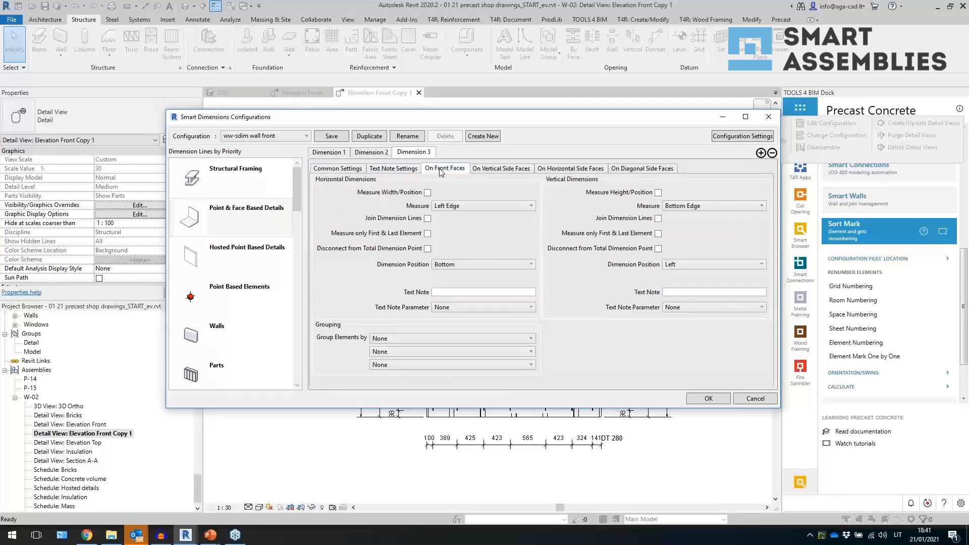
{"action": "left_click", "coordinate": [479, 207]}
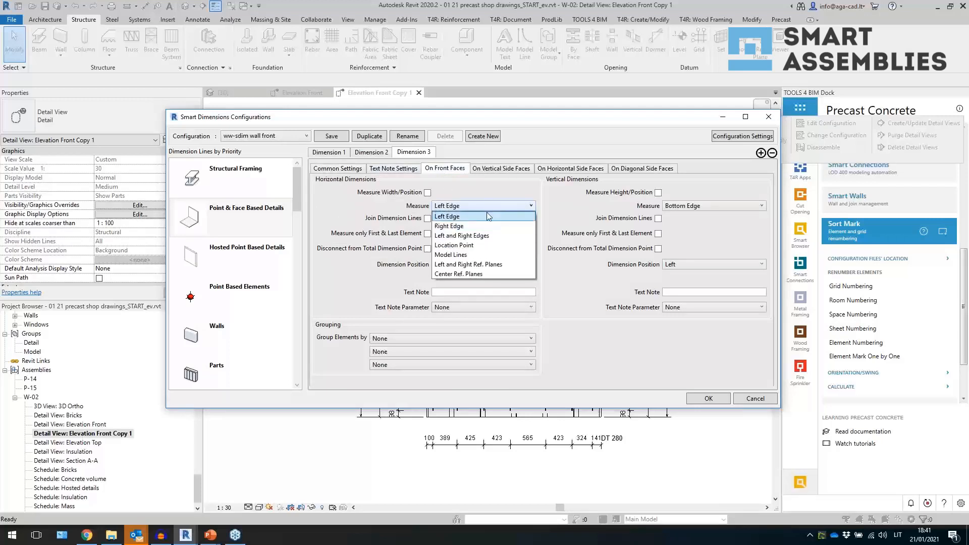
{"action": "left_click", "coordinate": [484, 246]}
{"action": "left_click", "coordinate": [480, 264]}
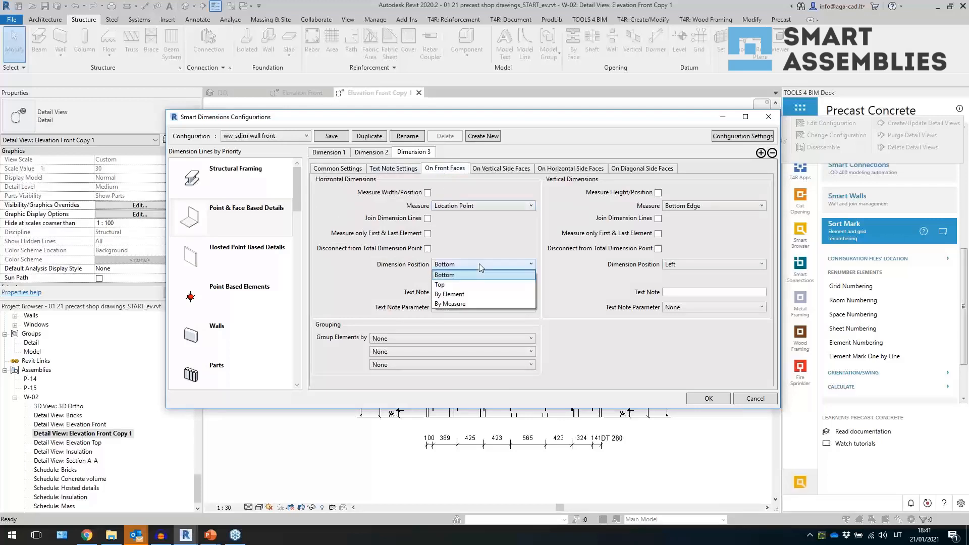
{"action": "left_click", "coordinate": [479, 294]}
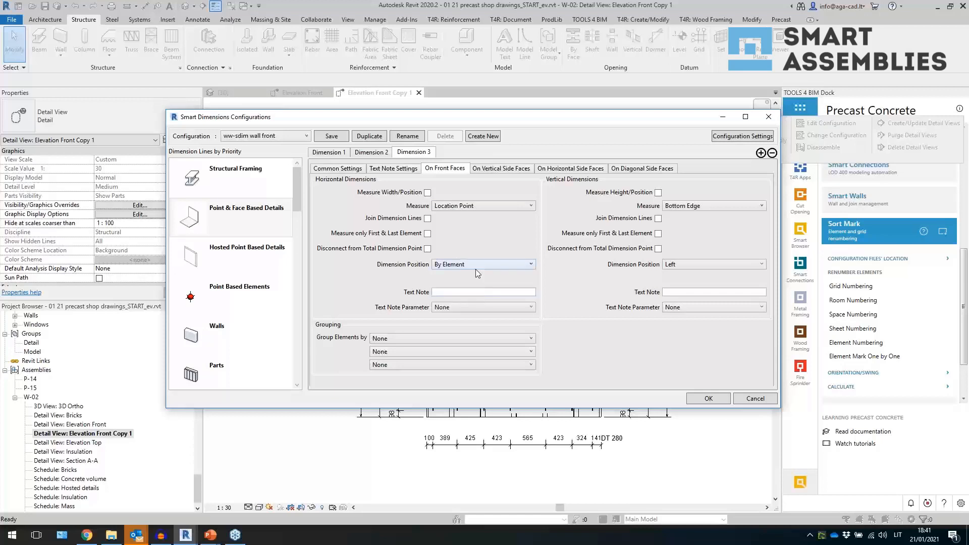
- On horizontal side faces, enable width measuring with joined lines at Location Point, positioned By Element
{"action": "left_click", "coordinate": [555, 170]}
{"action": "left_click", "coordinate": [428, 192]}
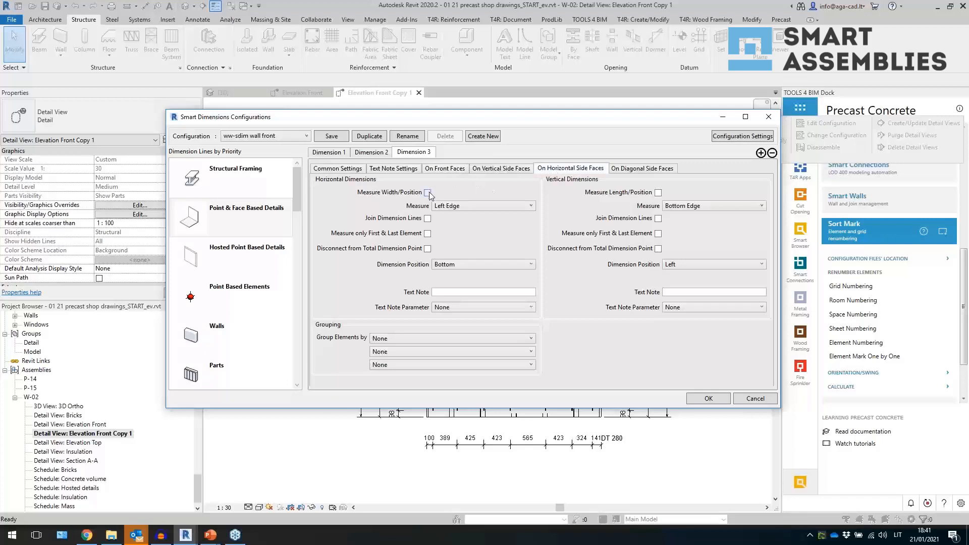
{"action": "left_click", "coordinate": [427, 218]}
{"action": "left_click", "coordinate": [454, 206]}
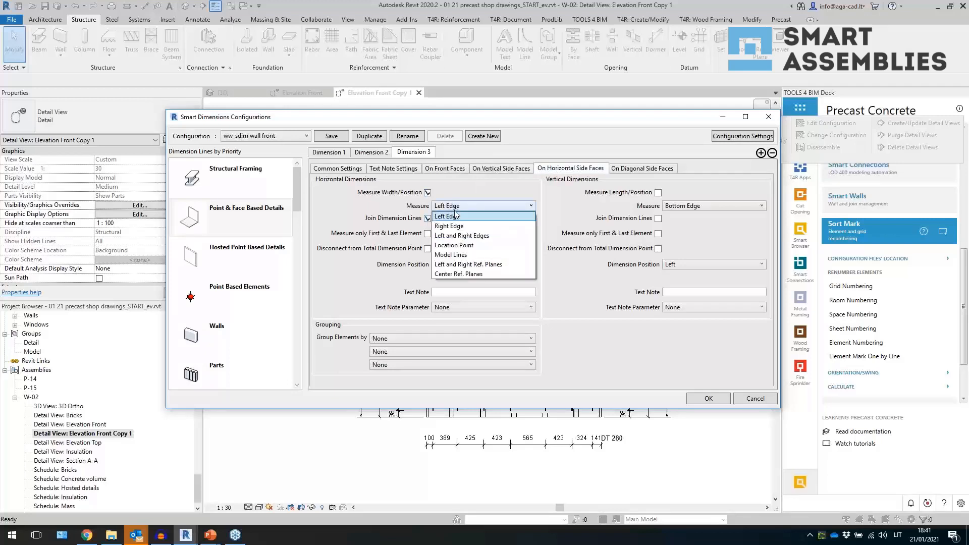
{"action": "left_click", "coordinate": [458, 243]}
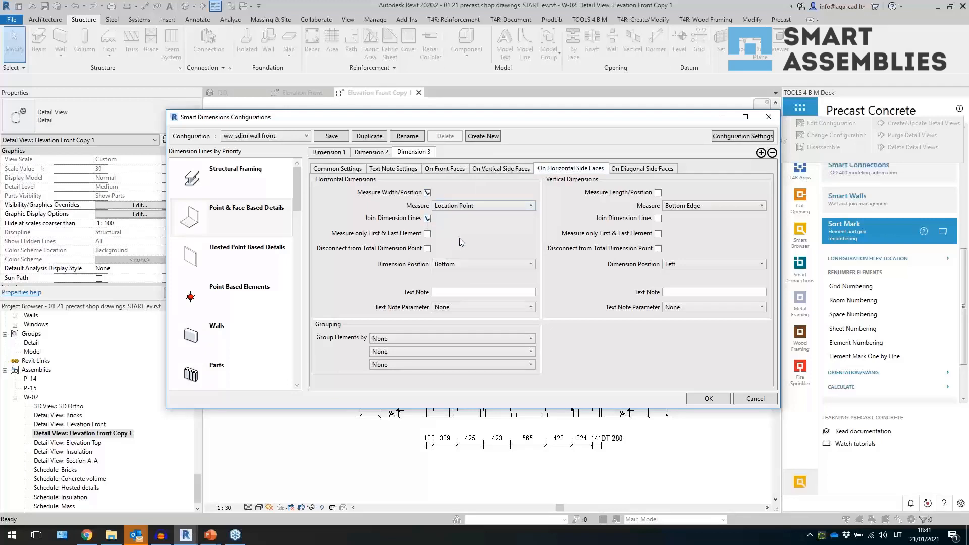
{"action": "left_click", "coordinate": [451, 265]}
{"action": "left_click", "coordinate": [454, 295]}
{"action": "left_click", "coordinate": [457, 307]}
{"action": "left_click", "coordinate": [457, 307]}
- Add a fourth dimension line to the Point & Face Based Details configuration
{"action": "left_click", "coordinate": [760, 153]}
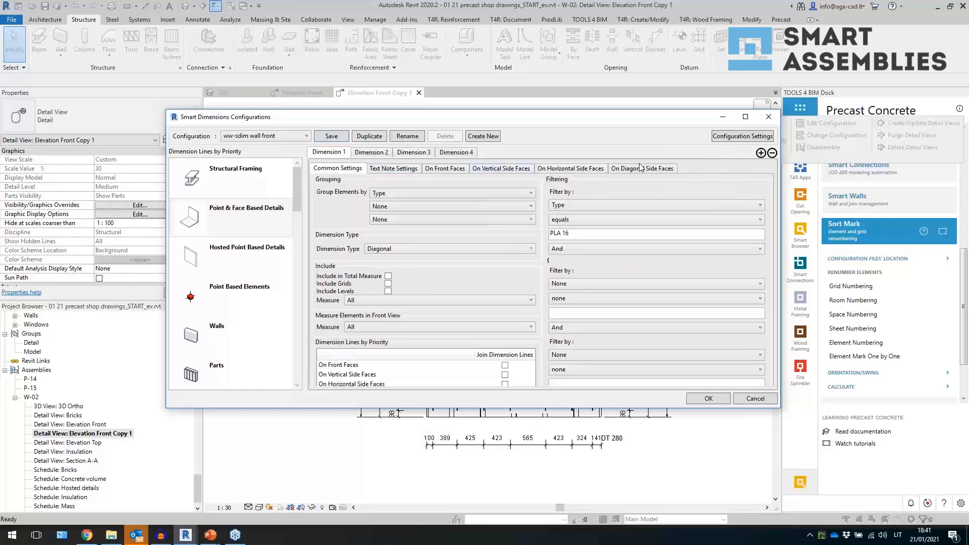
{"action": "left_click", "coordinate": [458, 153]}
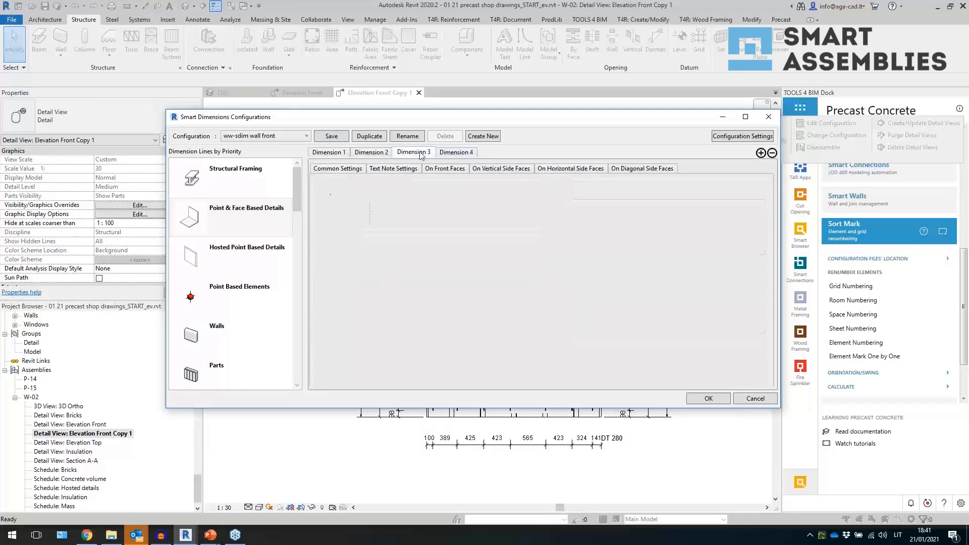
{"action": "left_click", "coordinate": [379, 153]}
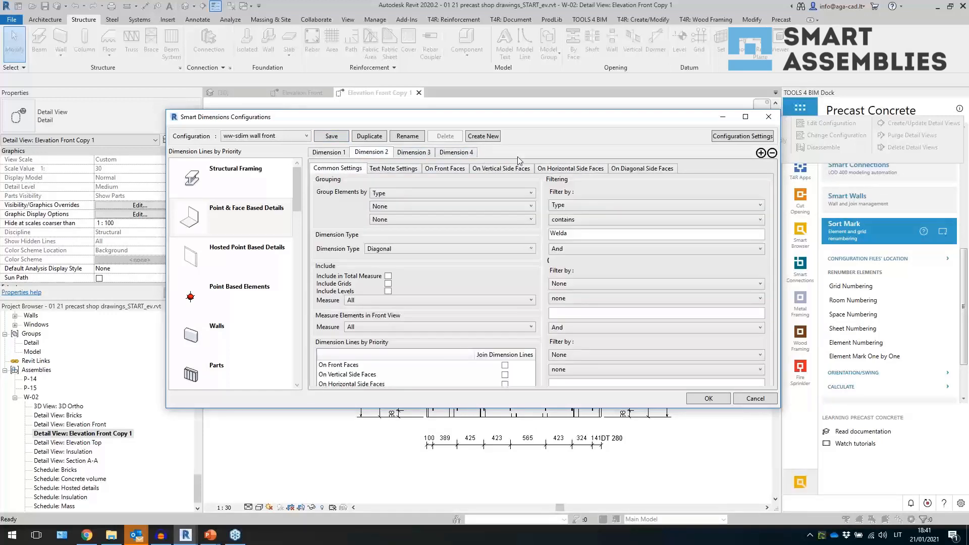
- Review Dimension 3's face settings and apply the configuration to the view
{"action": "left_click", "coordinate": [403, 155]}
{"action": "left_click", "coordinate": [401, 170]}
{"action": "left_click", "coordinate": [448, 169]}
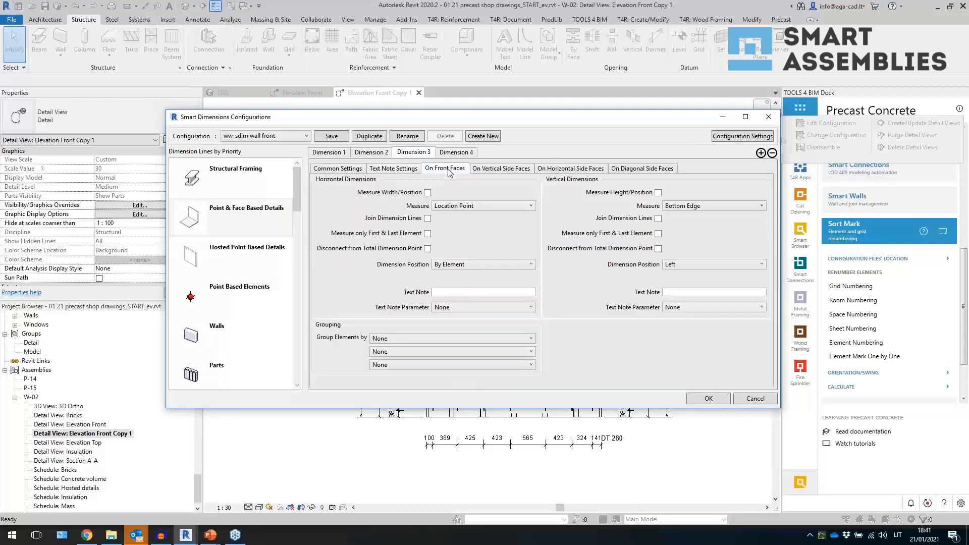
{"action": "left_click", "coordinate": [566, 170]}
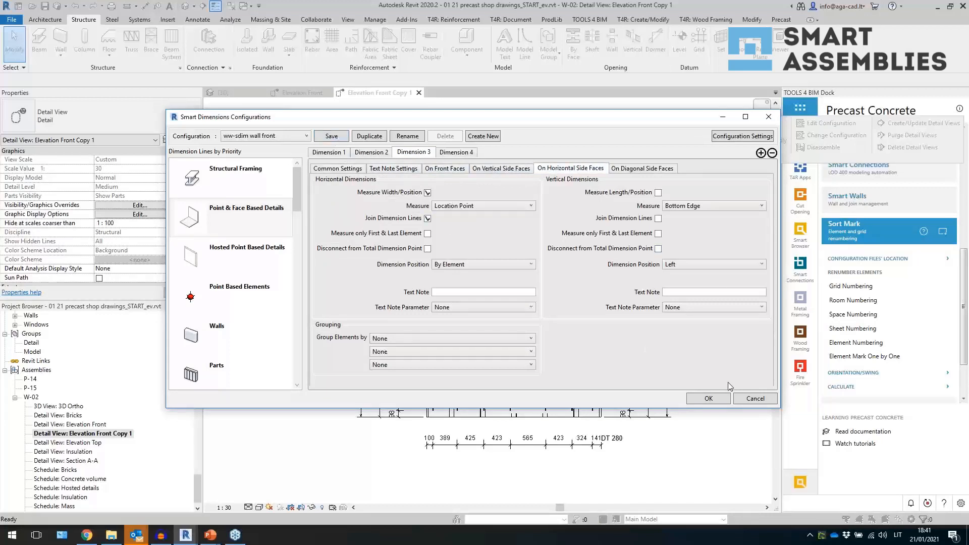
{"action": "left_click", "coordinate": [712, 399]}
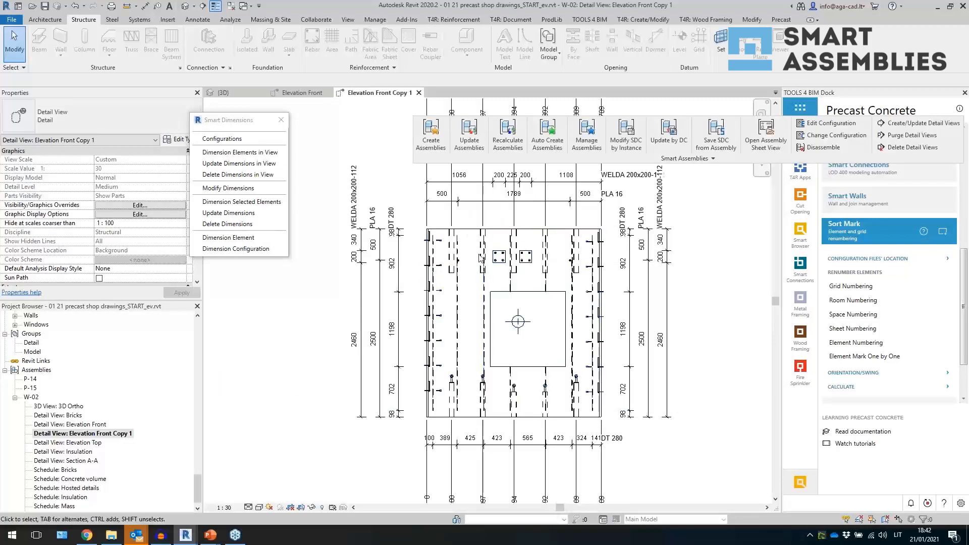
- Inspect the bottom ordinate dimension and review the Point & Face Based Details settings of Dimension 2 and Dimension 3
{"action": "scroll", "coordinate": [474, 418], "scroll_direction": "up", "scroll_amount": 3}
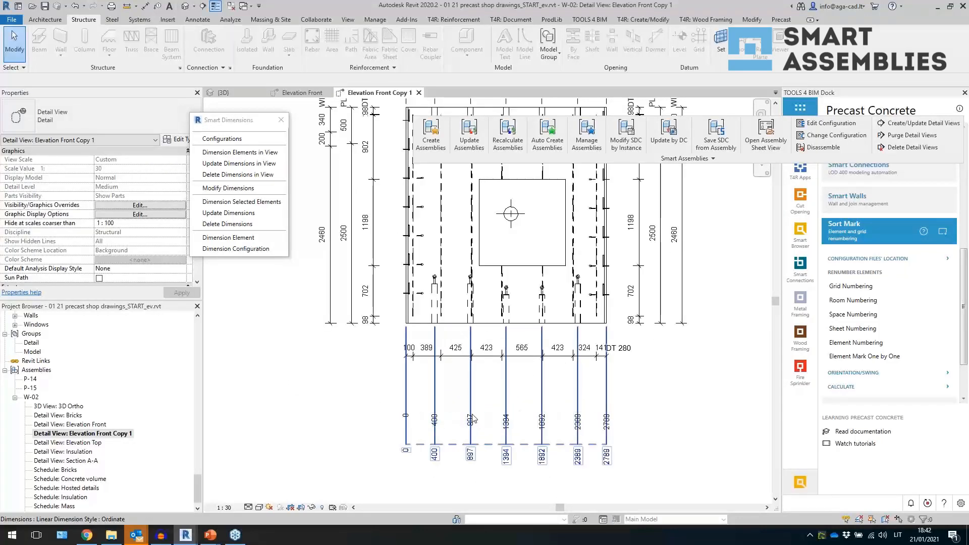
{"action": "left_click", "coordinate": [472, 418]}
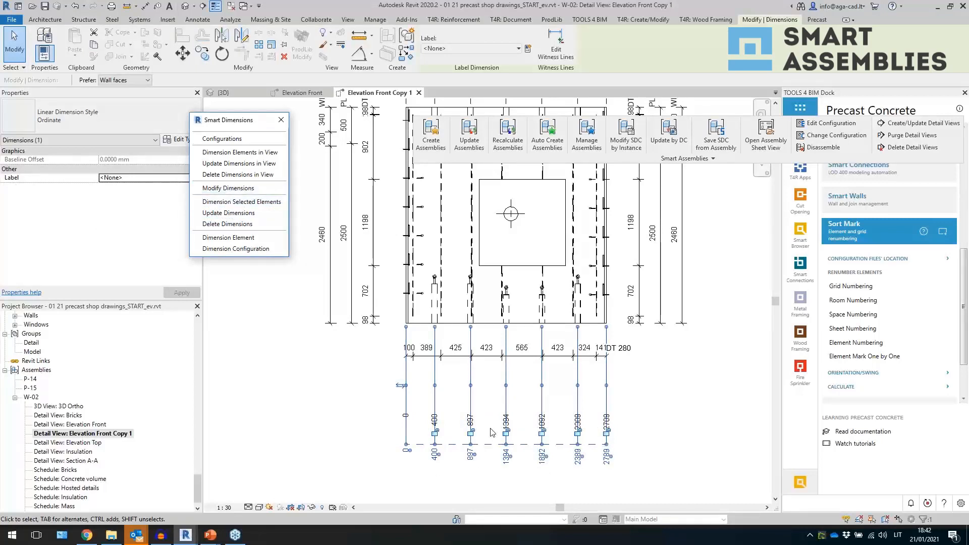
{"action": "left_click", "coordinate": [469, 437]}
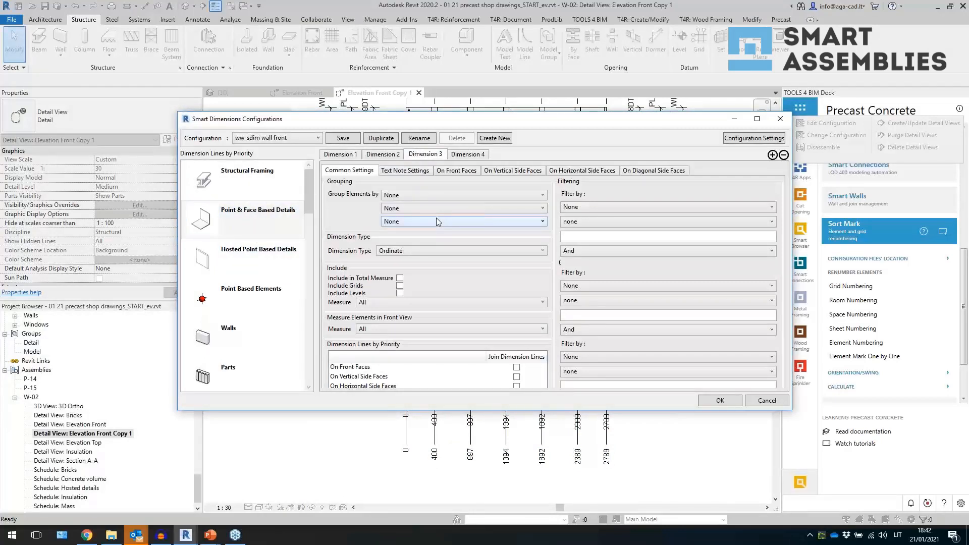
{"action": "left_click", "coordinate": [524, 173]}
{"action": "left_click", "coordinate": [577, 173]}
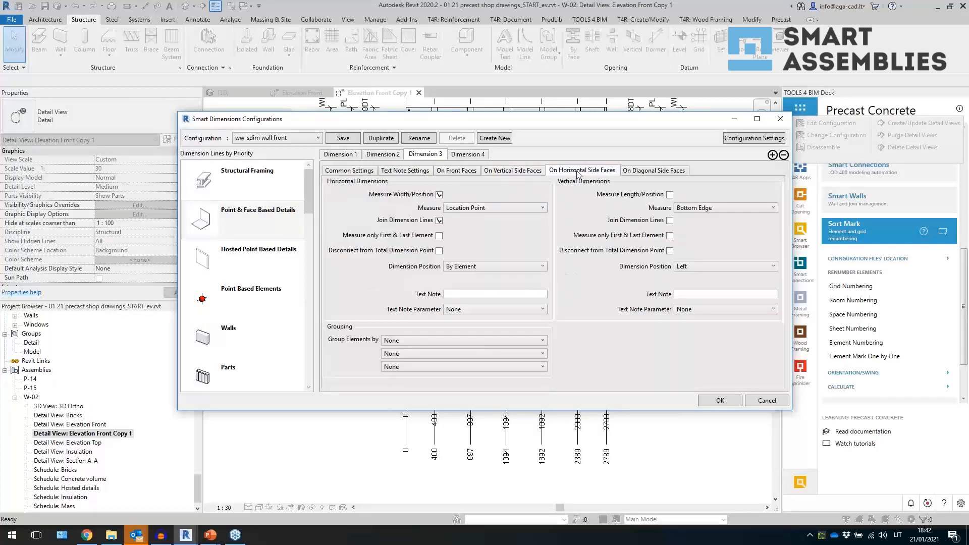
{"action": "left_click", "coordinate": [286, 190]}
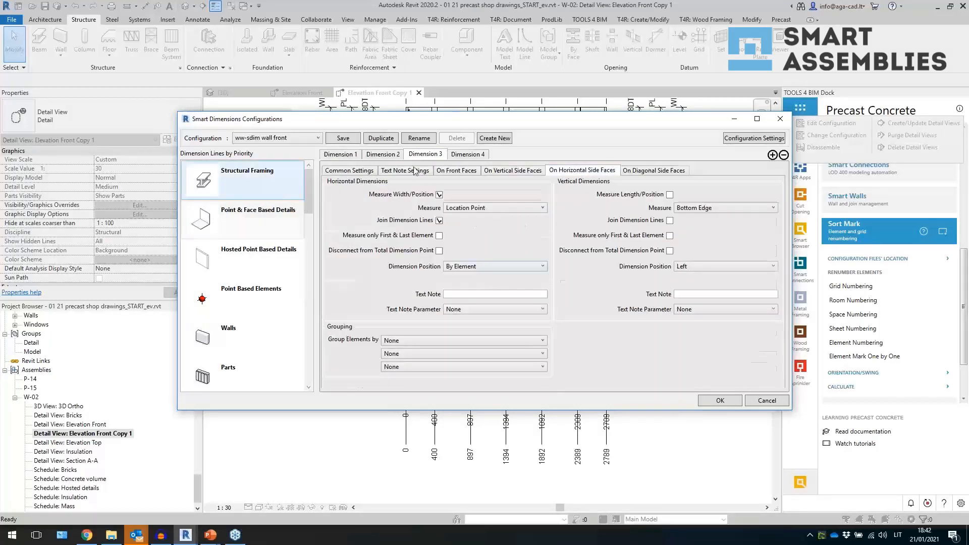
{"action": "left_click", "coordinate": [393, 156]}
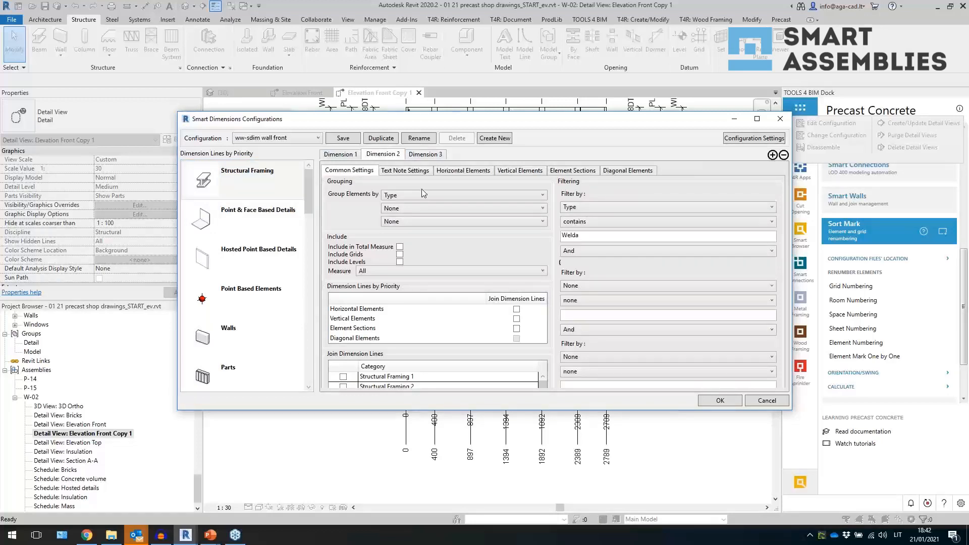
{"action": "left_click", "coordinate": [583, 214]}
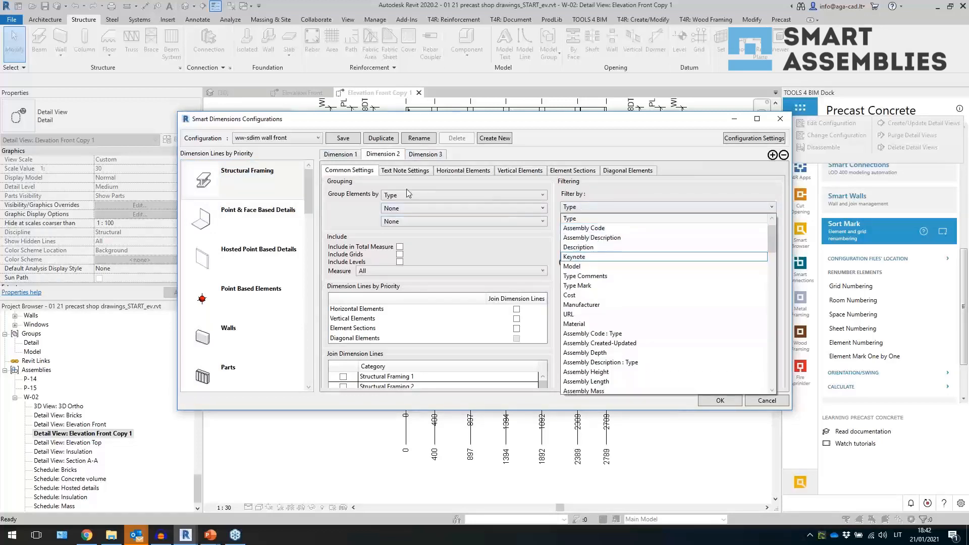
{"action": "left_click", "coordinate": [252, 217]}
{"action": "left_click", "coordinate": [253, 223]}
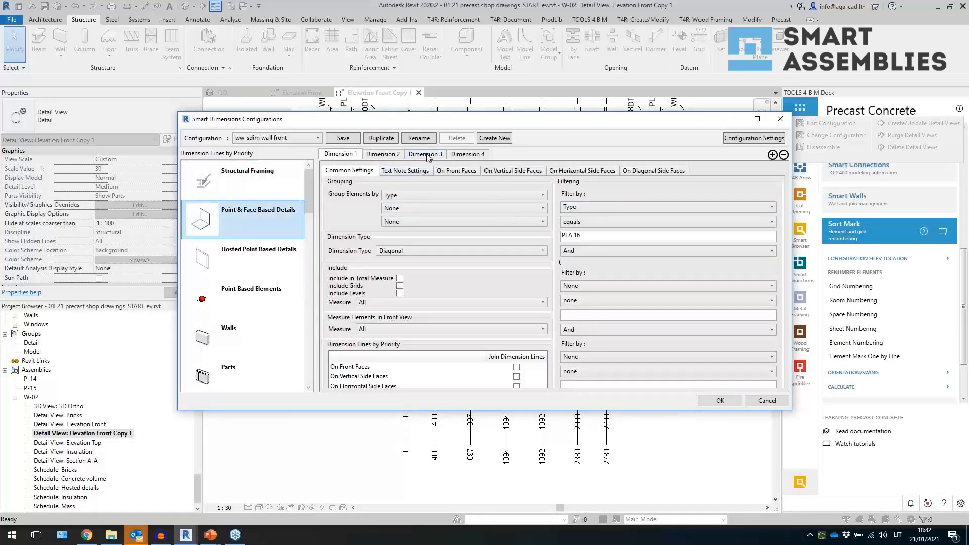
{"action": "left_click", "coordinate": [428, 156]}
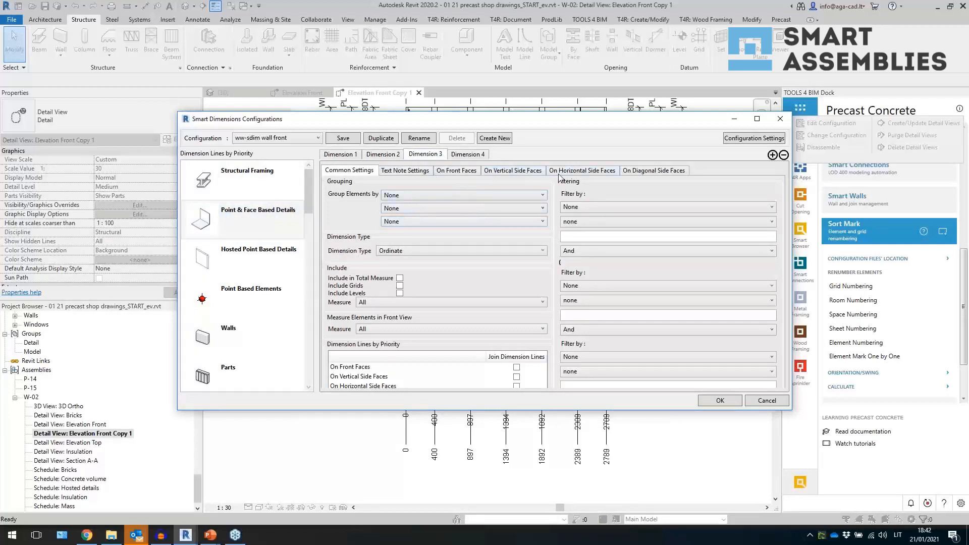
{"action": "left_click", "coordinate": [579, 171]}
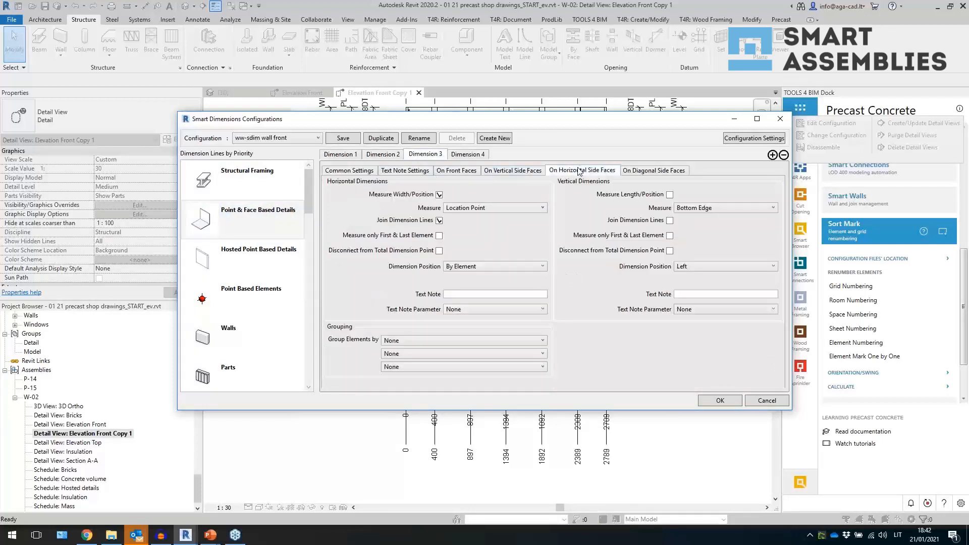
- On Dimension 4's horizontal side faces, enable Measure Width/Position and apply the configuration
{"action": "left_click", "coordinate": [481, 157]}
{"action": "left_click", "coordinate": [470, 172]}
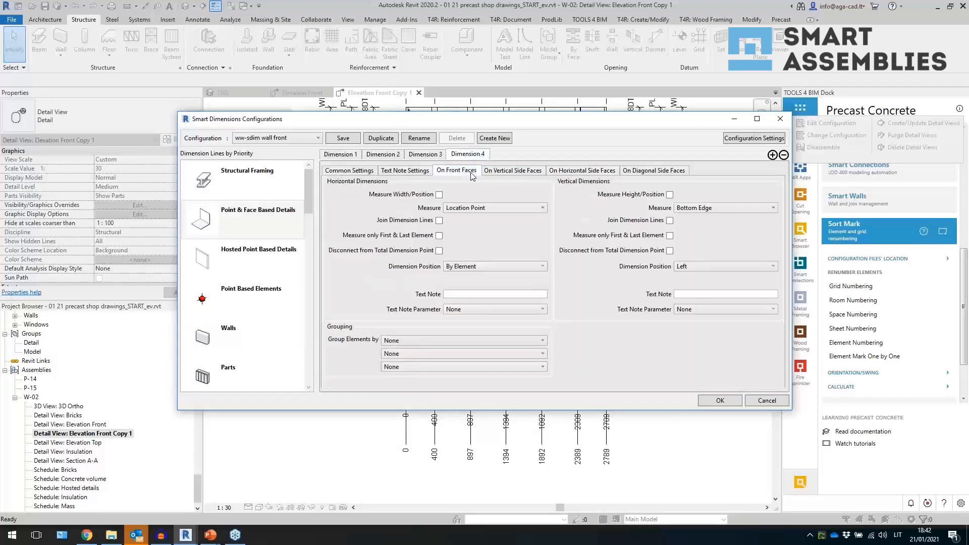
{"action": "left_click", "coordinate": [499, 172]}
{"action": "left_click", "coordinate": [563, 172]}
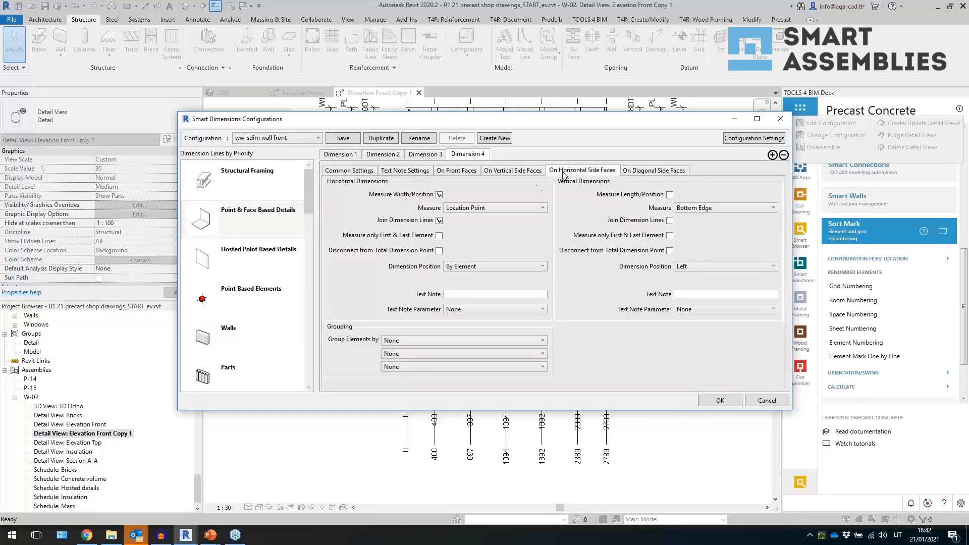
{"action": "left_click", "coordinate": [439, 195]}
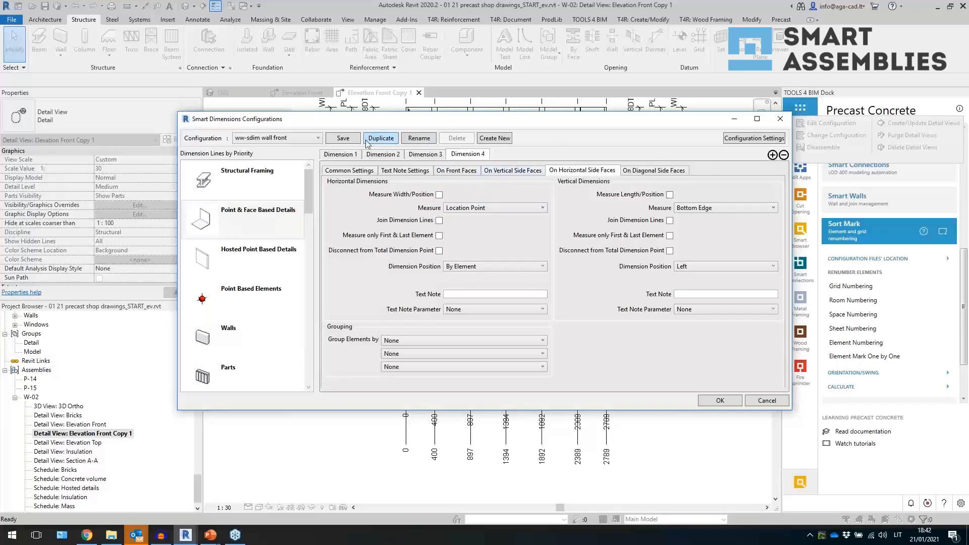
{"action": "left_click", "coordinate": [716, 401]}
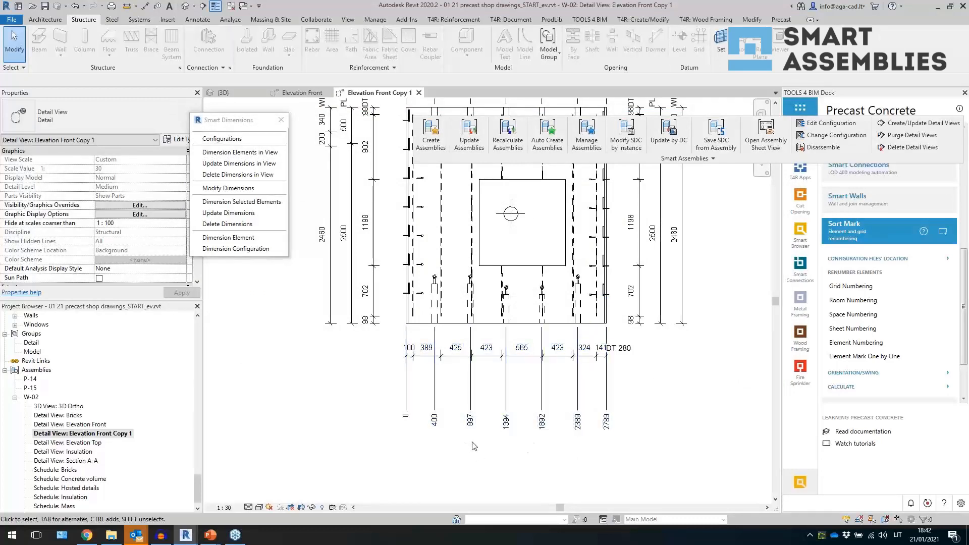
- Try moving the top ordinate dimension line down toward the wall, then undo the move
{"action": "scroll", "coordinate": [473, 447], "scroll_direction": "down", "scroll_amount": 3}
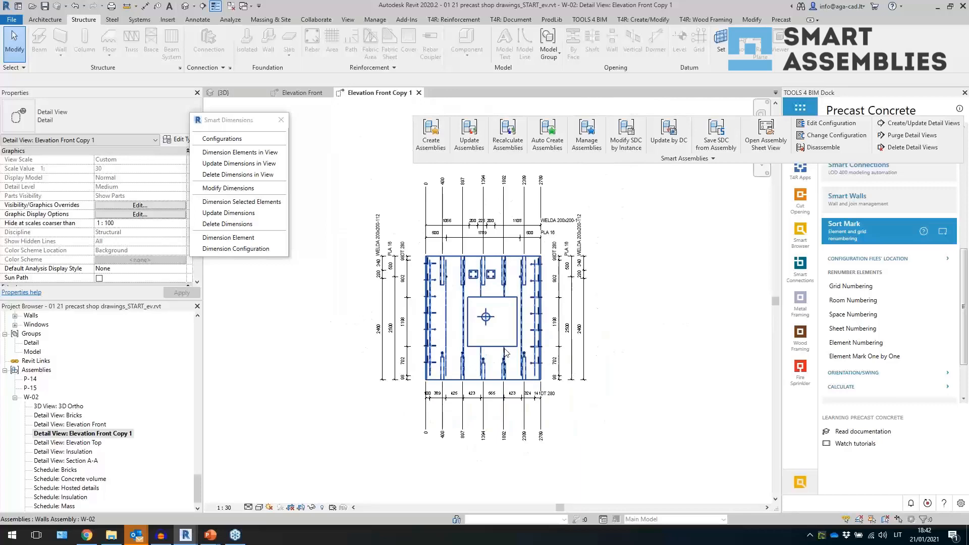
{"action": "scroll", "coordinate": [506, 352], "scroll_direction": "up", "scroll_amount": 1}
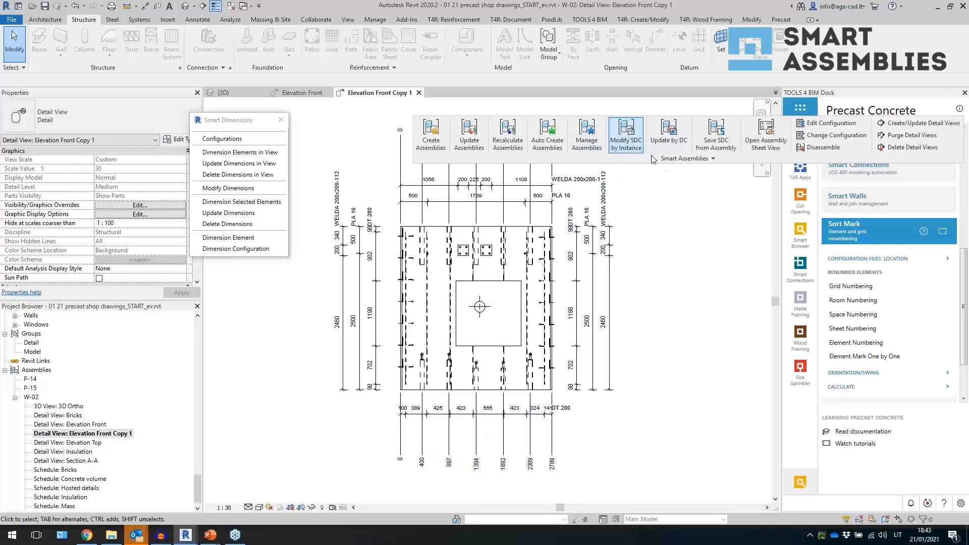
{"action": "middle_click_drag", "start_coordinate": [651, 258], "coordinate": [654, 308]}
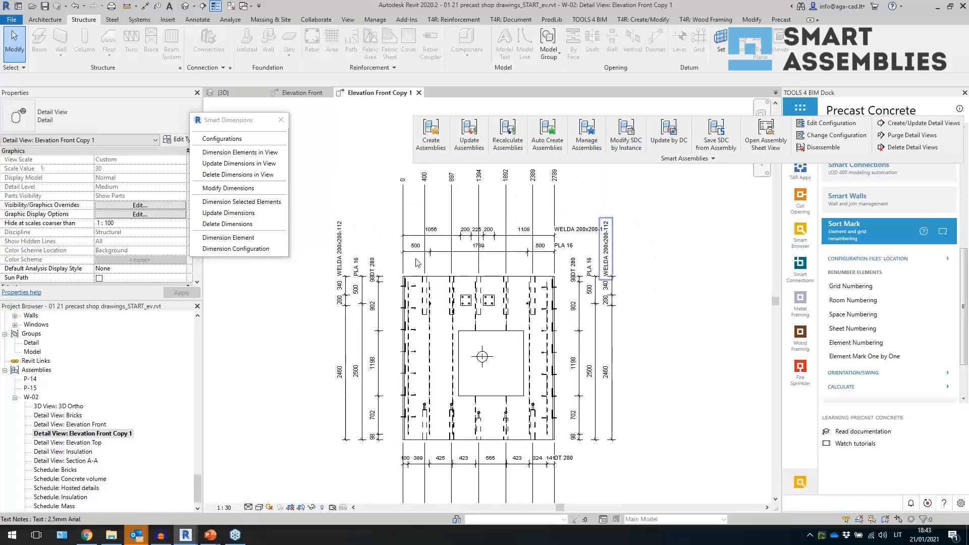
{"action": "left_click", "coordinate": [479, 208]}
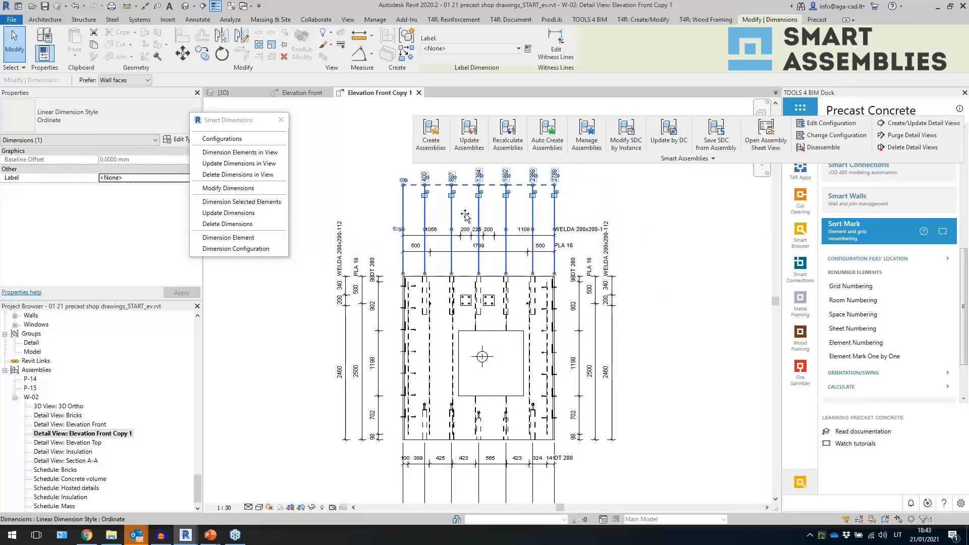
{"action": "left_click_drag", "start_coordinate": [465, 216], "coordinate": [464, 289]}
{"action": "left_click", "coordinate": [642, 288]}
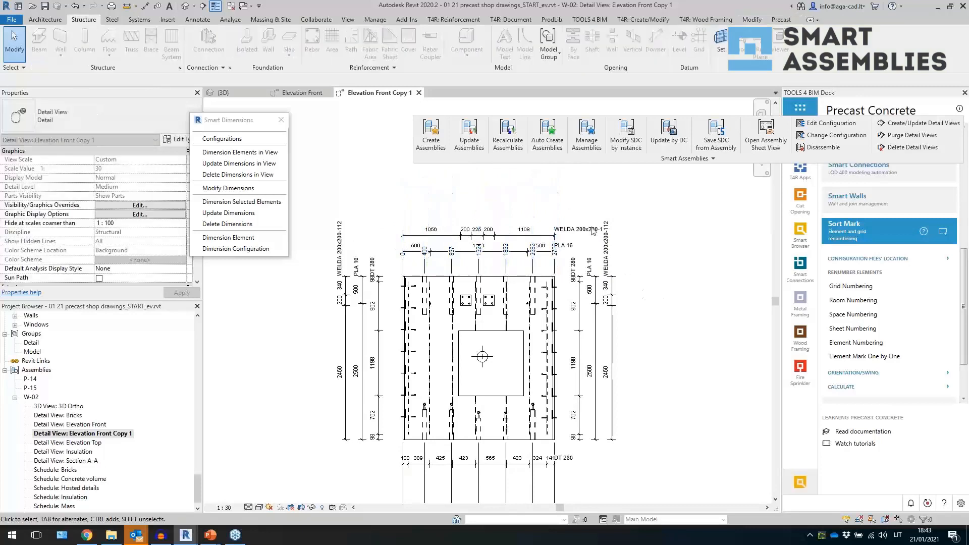
{"action": "key", "text": "ctrl+z"}
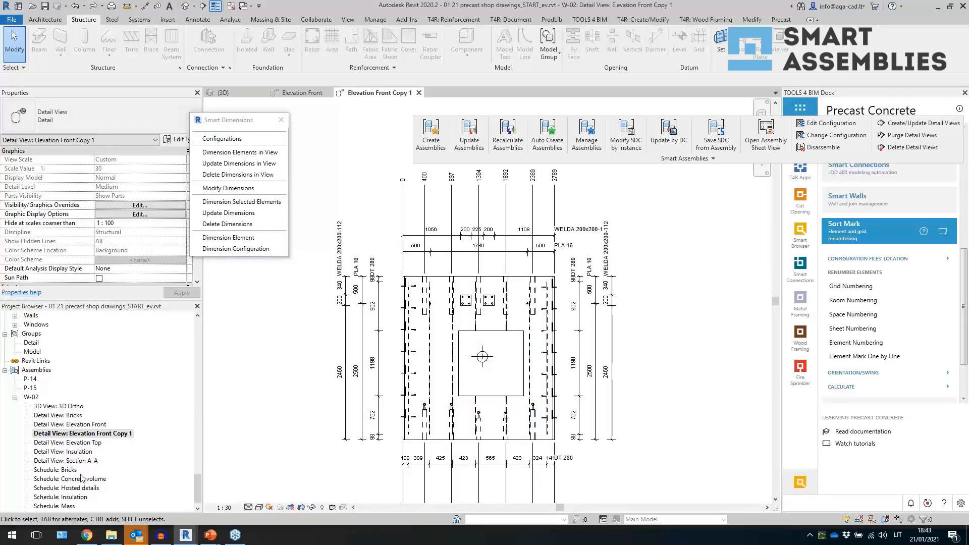
- Open the Insulation detail view and dimension its elements using the Part configuration
{"action": "double_click", "coordinate": [76, 497]}
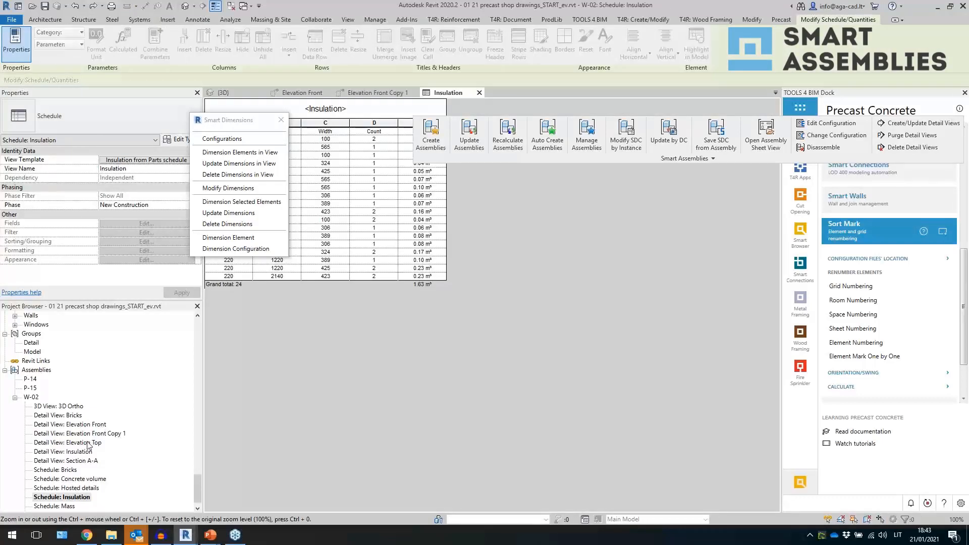
{"action": "double_click", "coordinate": [91, 451]}
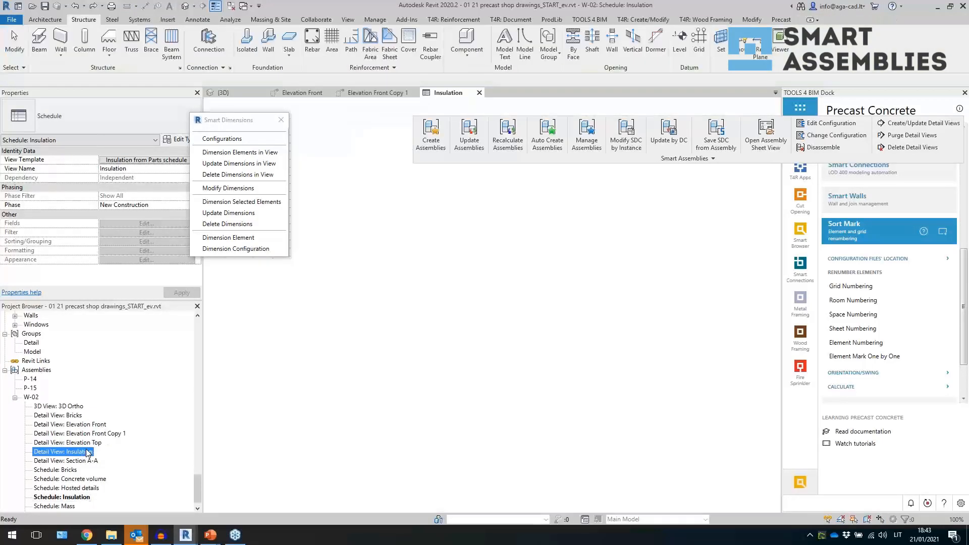
{"action": "scroll", "coordinate": [506, 354], "scroll_direction": "down", "scroll_amount": 3}
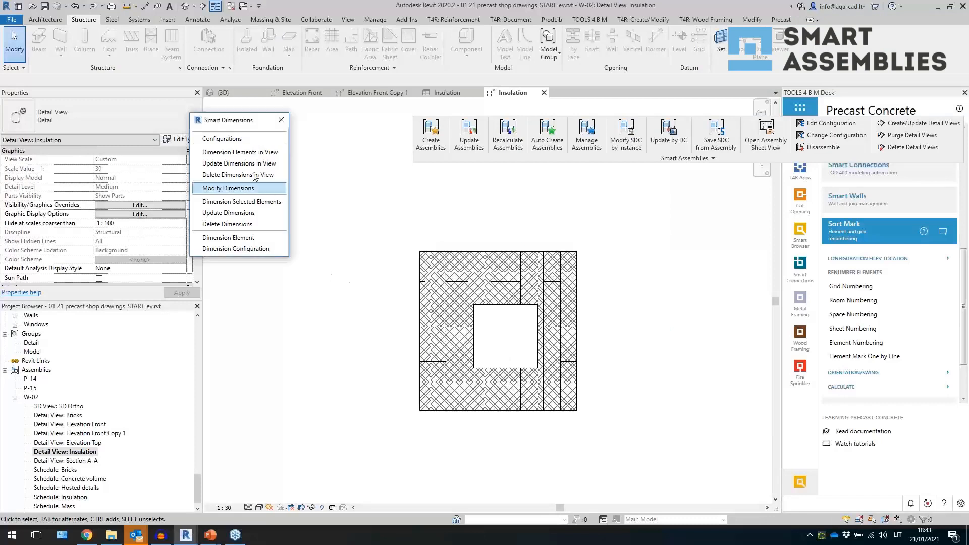
{"action": "left_click", "coordinate": [238, 152]}
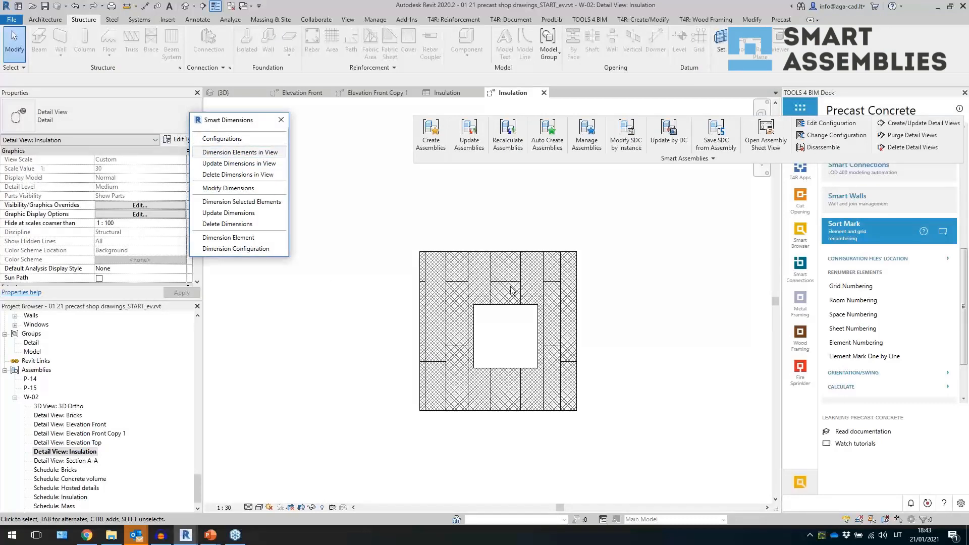
{"action": "left_click", "coordinate": [446, 259]}
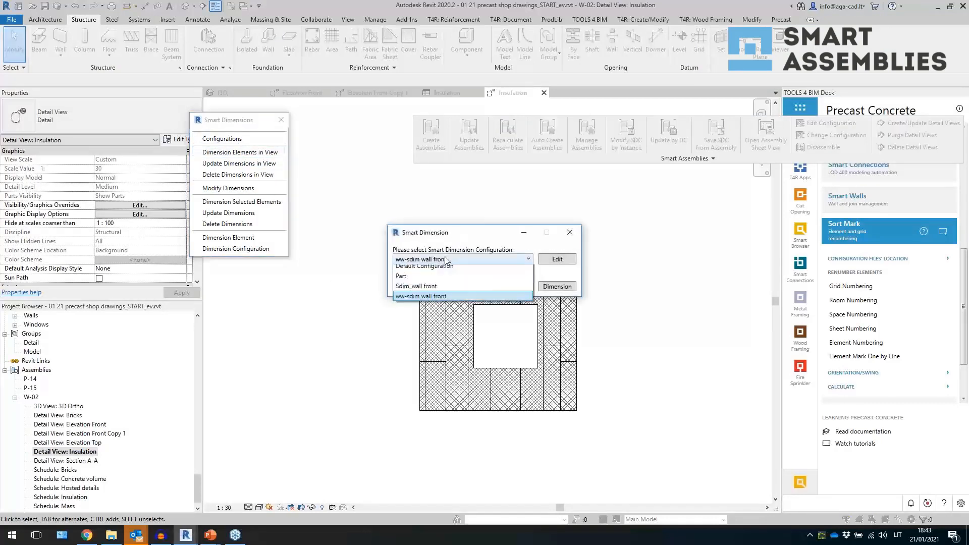
{"action": "left_click", "coordinate": [435, 280]}
{"action": "left_click", "coordinate": [557, 286]}
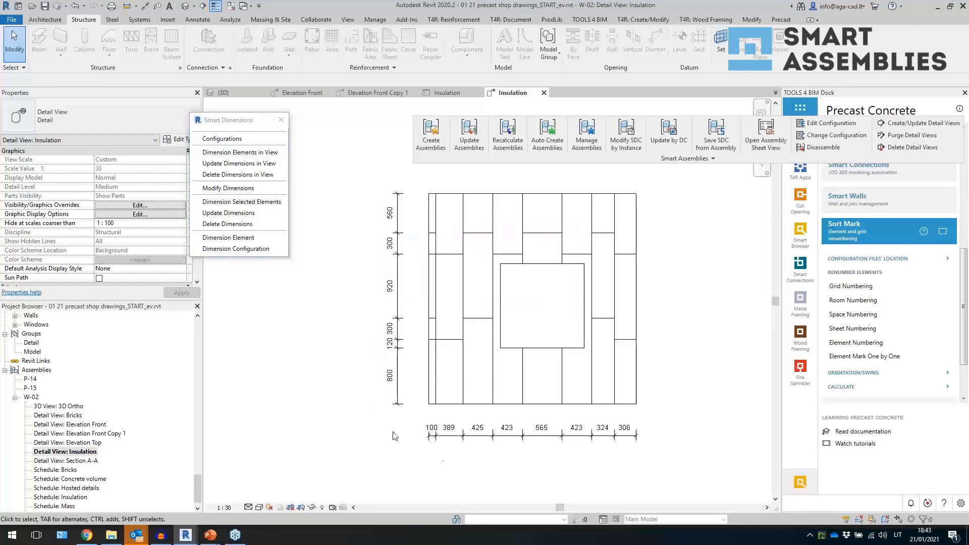
- Open the Part configuration for the bottom insulation dimension and review its Front View measure options before closing it
{"action": "left_click", "coordinate": [228, 187]}
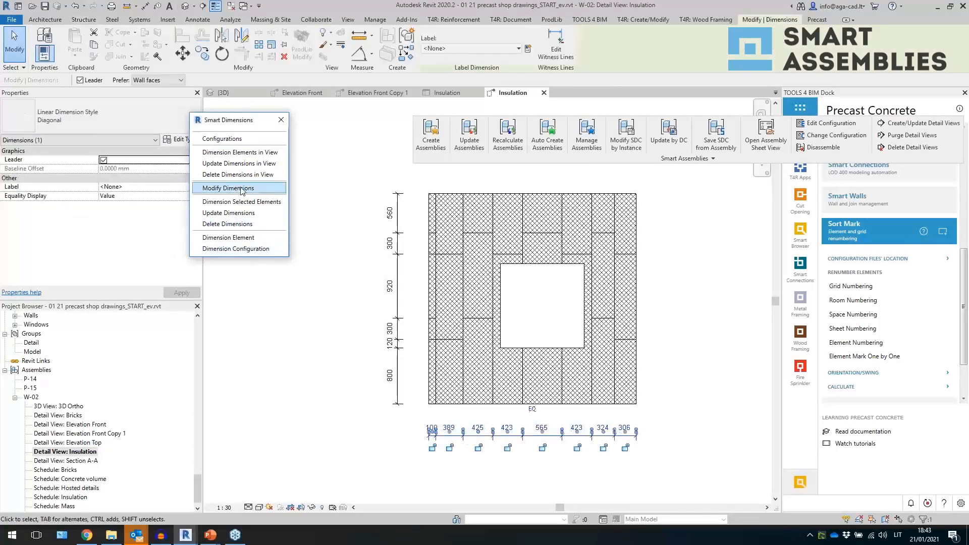
{"action": "left_click", "coordinate": [448, 435]}
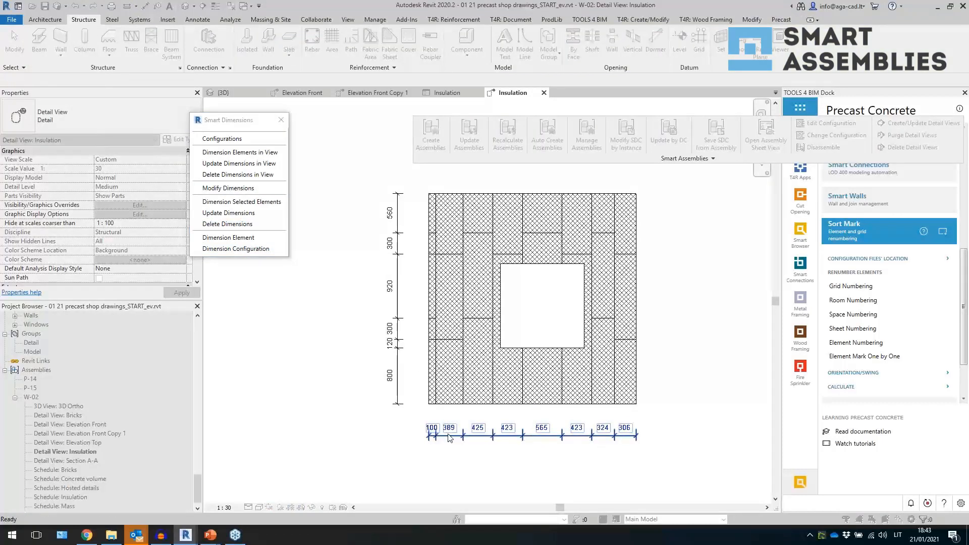
{"action": "left_click", "coordinate": [240, 186]}
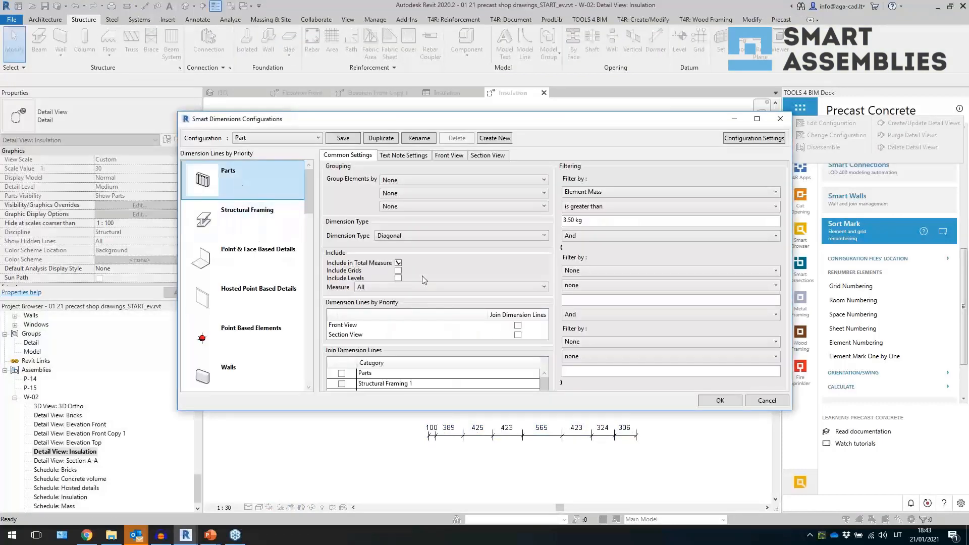
{"action": "left_click", "coordinate": [487, 156]}
{"action": "left_click", "coordinate": [448, 156]}
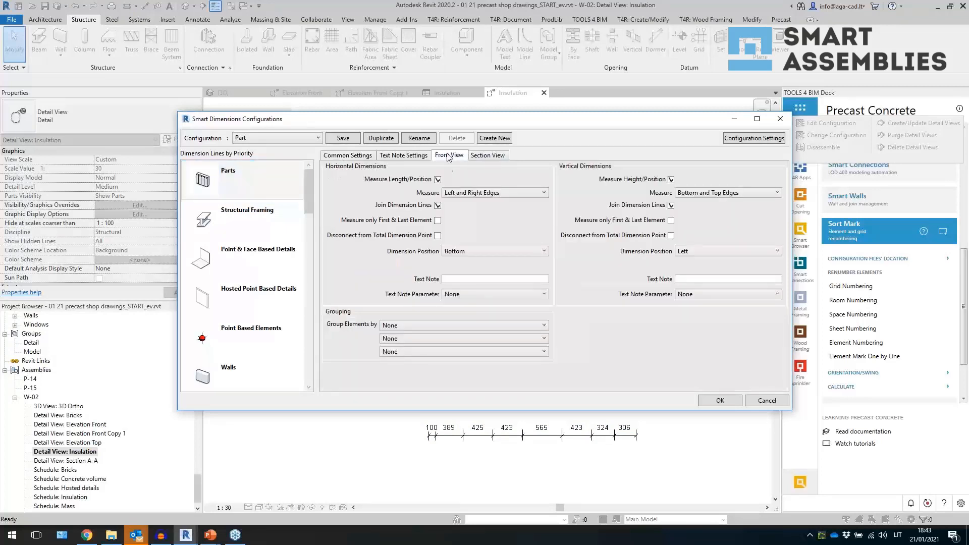
{"action": "left_click", "coordinate": [459, 197]}
{"action": "left_click", "coordinate": [464, 197]}
{"action": "left_click", "coordinate": [724, 196]}
{"action": "left_click", "coordinate": [717, 180]}
{"action": "left_click", "coordinate": [780, 119]}
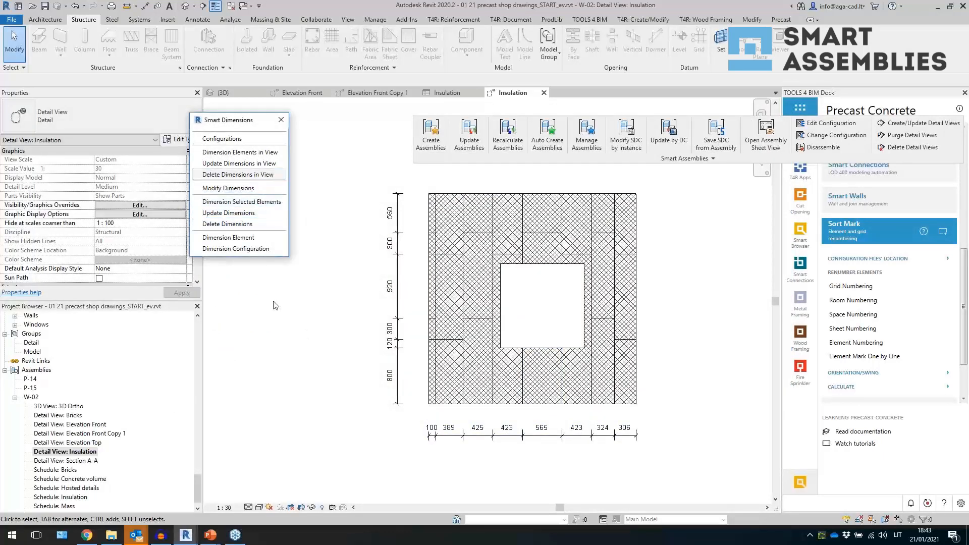
- Open the Elevation Front Copy 1 detail view and the Smart Dimensions configurations, selecting the Part Openings category
{"action": "double_click", "coordinate": [98, 427]}
{"action": "double_click", "coordinate": [100, 434]}
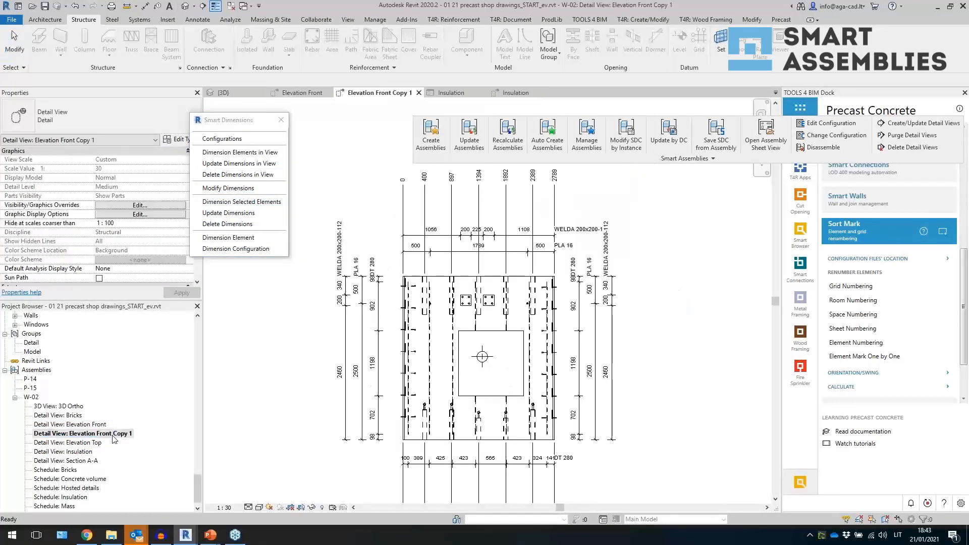
{"action": "left_click", "coordinate": [219, 188]}
{"action": "left_click", "coordinate": [222, 138]}
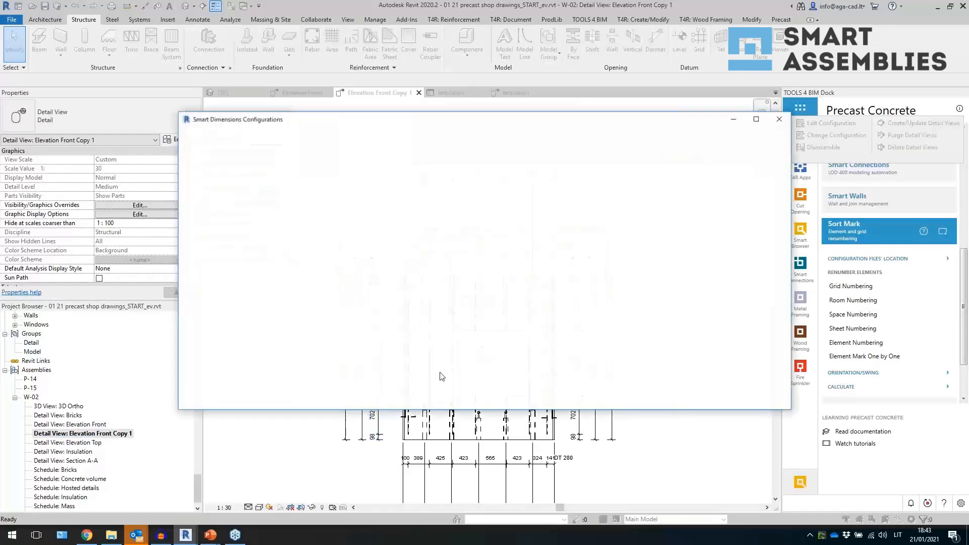
{"action": "left_click_drag", "start_coordinate": [306, 192], "coordinate": [314, 236]}
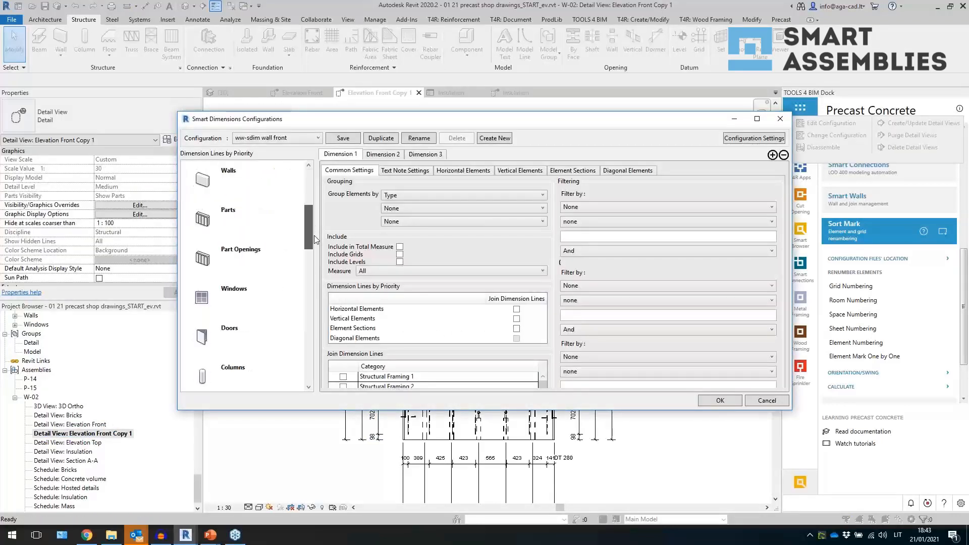
{"action": "left_click", "coordinate": [244, 255]}
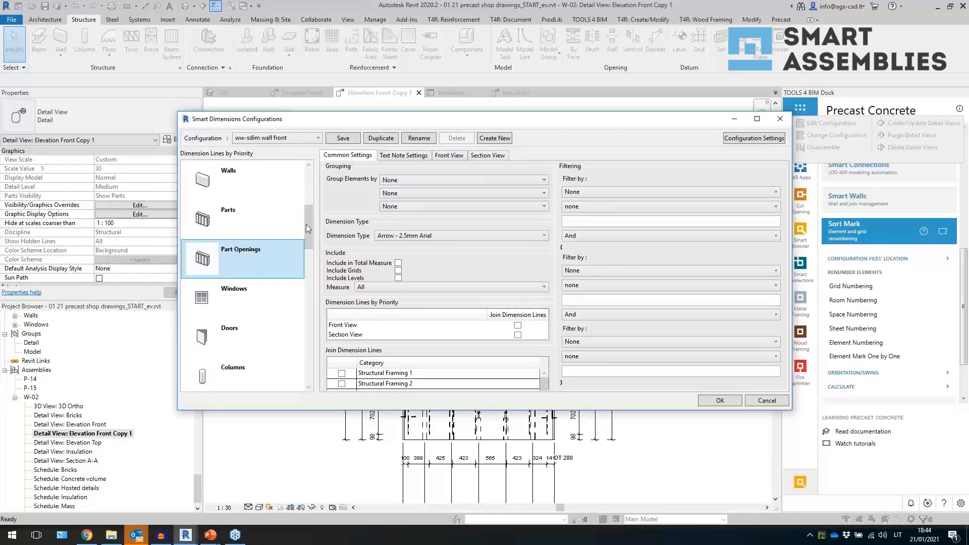
- For Part Openings front views, enable horizontal Measure Length/Position and Join Dimension Lines, measuring Left and Right Edges, positioned By Measure
{"action": "left_click", "coordinate": [449, 155]}
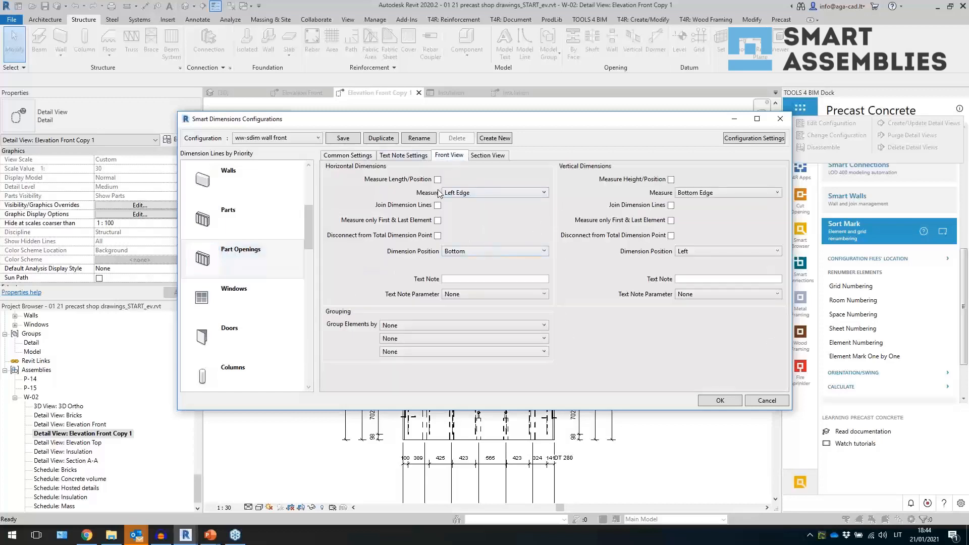
{"action": "left_click", "coordinate": [456, 193]}
{"action": "left_click", "coordinate": [457, 198]}
{"action": "left_click", "coordinate": [467, 195]}
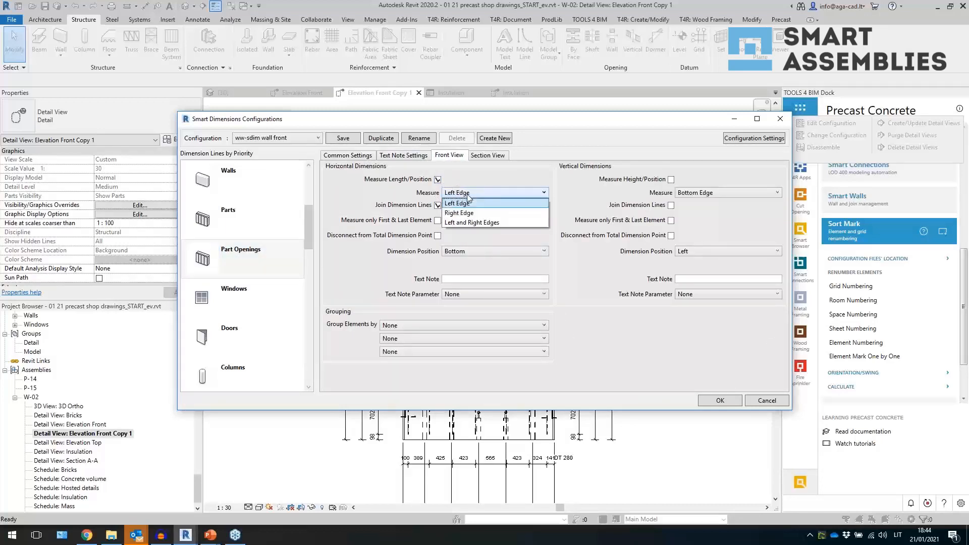
{"action": "left_click", "coordinate": [478, 221]}
{"action": "left_click", "coordinate": [495, 250]}
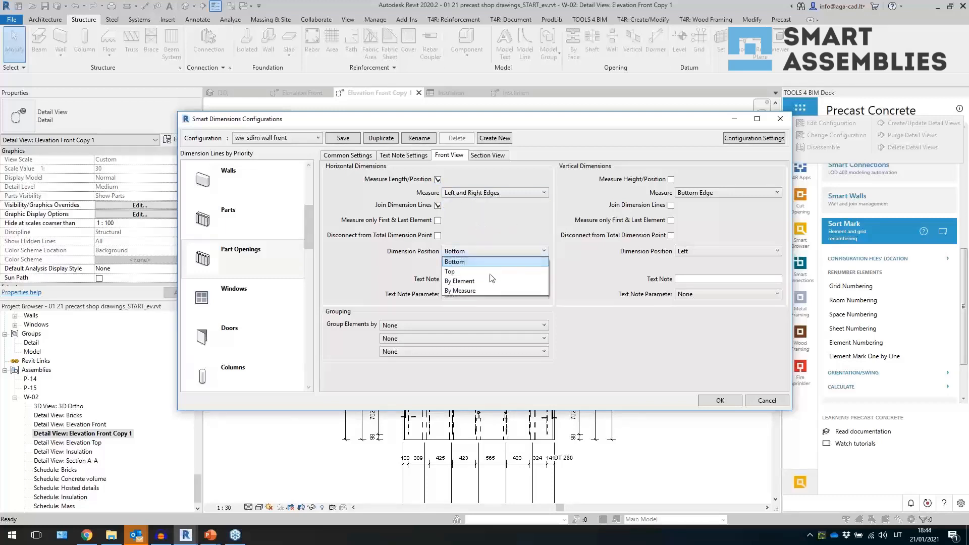
{"action": "left_click", "coordinate": [487, 291]}
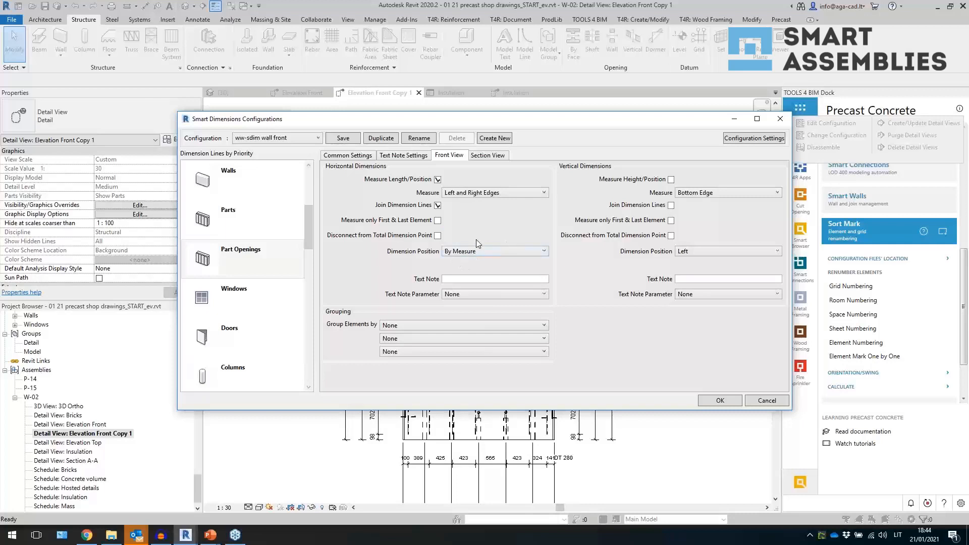
- Enable vertical Measure Height/Position and Join Dimension Lines, measuring Bottom and Top Edges positioned By Measure, and apply the configuration
{"action": "left_click", "coordinate": [671, 179]}
{"action": "left_click", "coordinate": [670, 205]}
{"action": "left_click", "coordinate": [706, 193]}
{"action": "left_click", "coordinate": [698, 222]}
{"action": "left_click", "coordinate": [701, 251]}
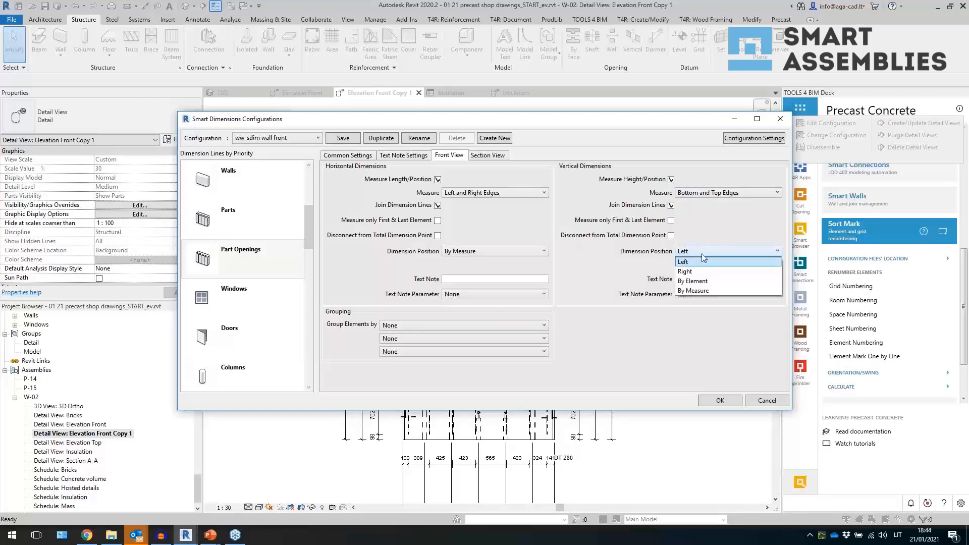
{"action": "left_click", "coordinate": [707, 290]}
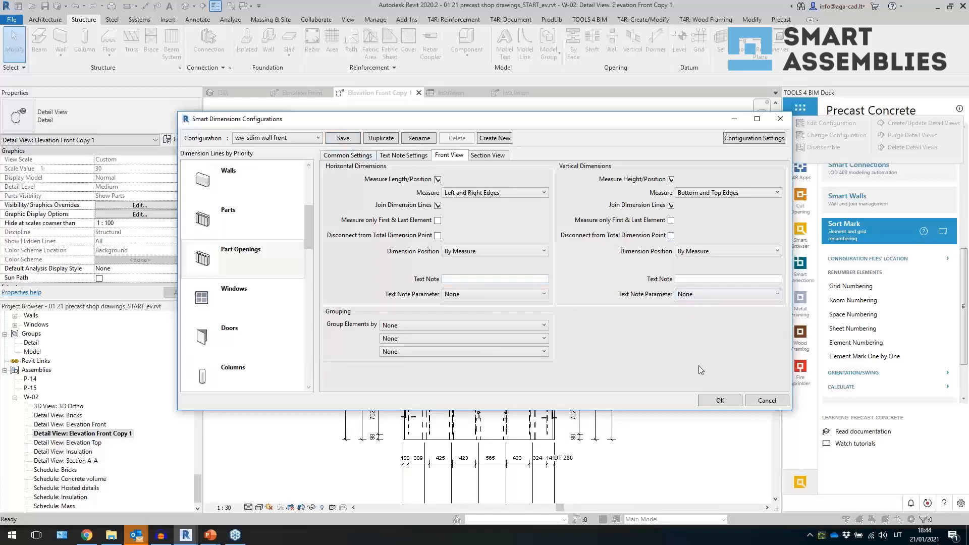
{"action": "left_click", "coordinate": [716, 400]}
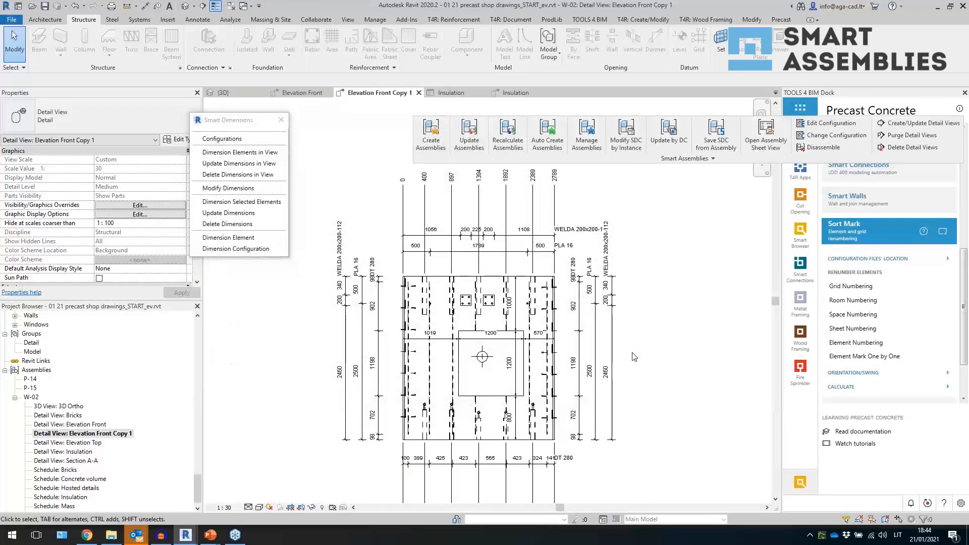
- Set the Part Openings dimension type to Diagonal in the ww-sdim wall front configuration and apply it
{"action": "scroll", "coordinate": [500, 359], "scroll_direction": "up", "scroll_amount": 3}
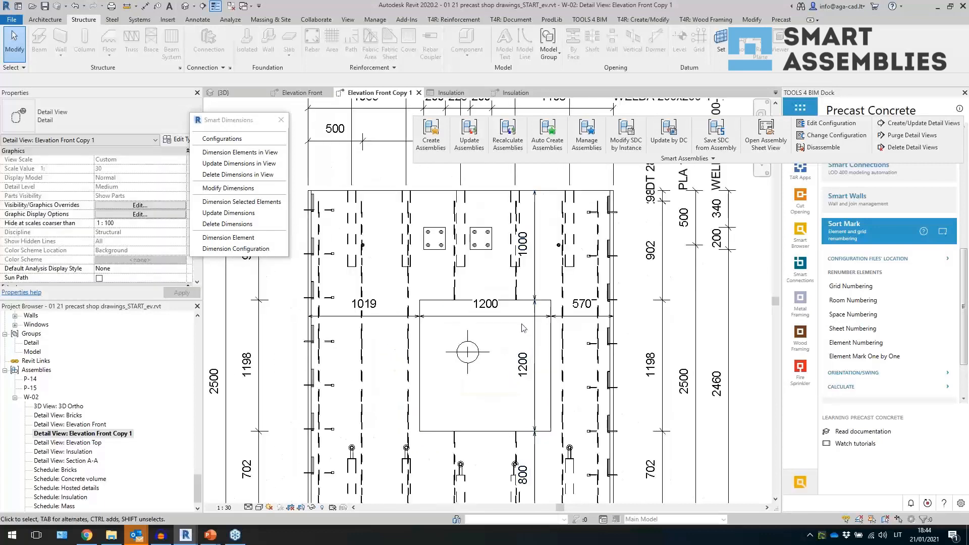
{"action": "scroll", "coordinate": [533, 318], "scroll_direction": "down", "scroll_amount": 3}
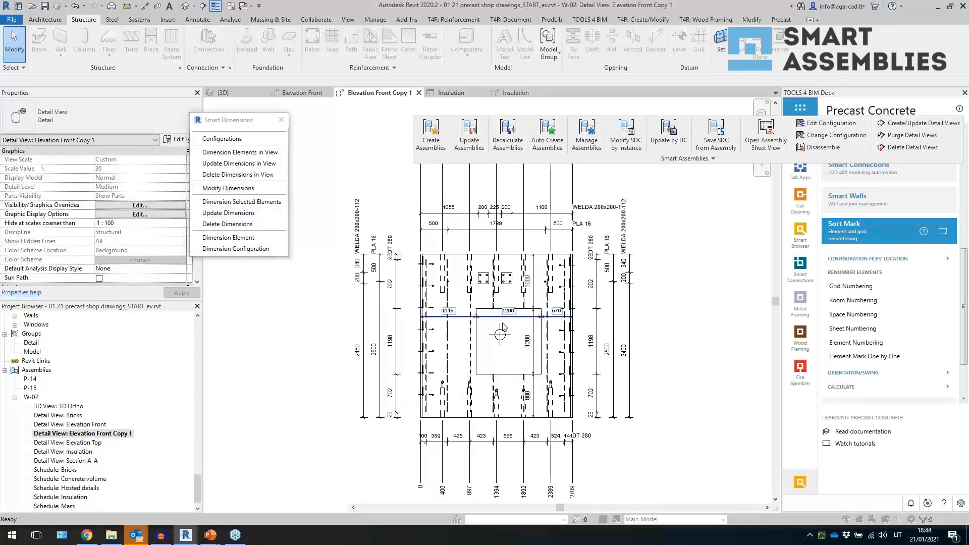
{"action": "left_click", "coordinate": [222, 138]}
{"action": "scroll", "coordinate": [258, 339], "scroll_direction": "down", "scroll_amount": 10}
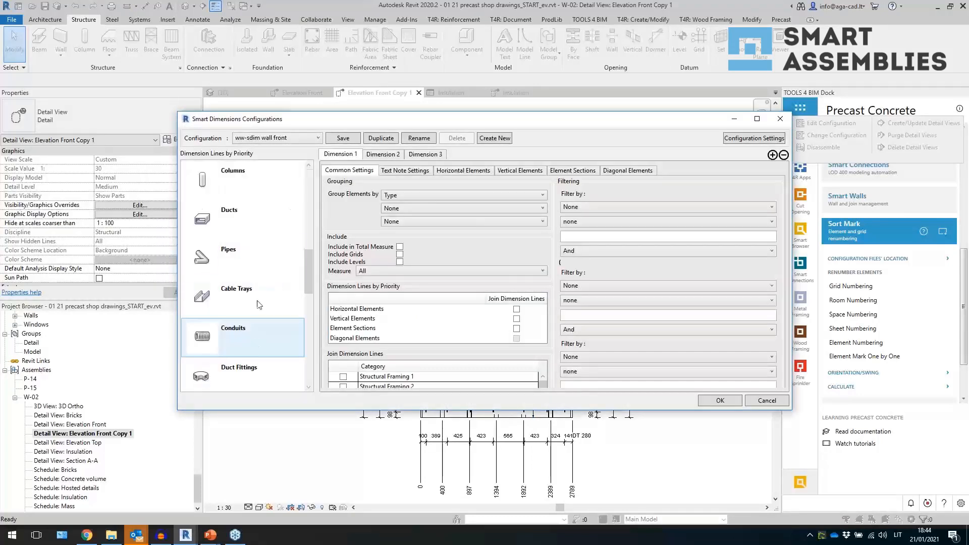
{"action": "left_click", "coordinate": [258, 183]}
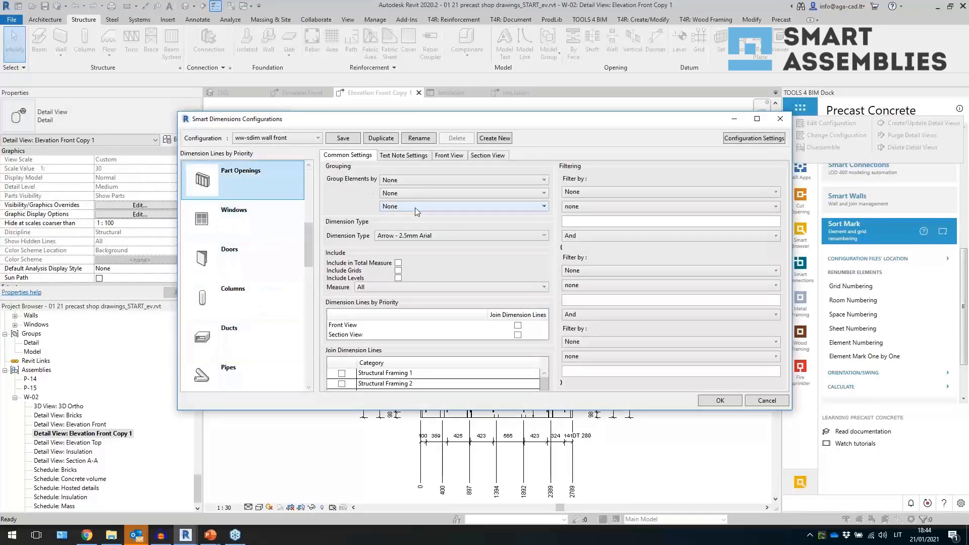
{"action": "left_click", "coordinate": [444, 236]}
{"action": "scroll", "coordinate": [444, 295], "scroll_direction": "down", "scroll_amount": 5}
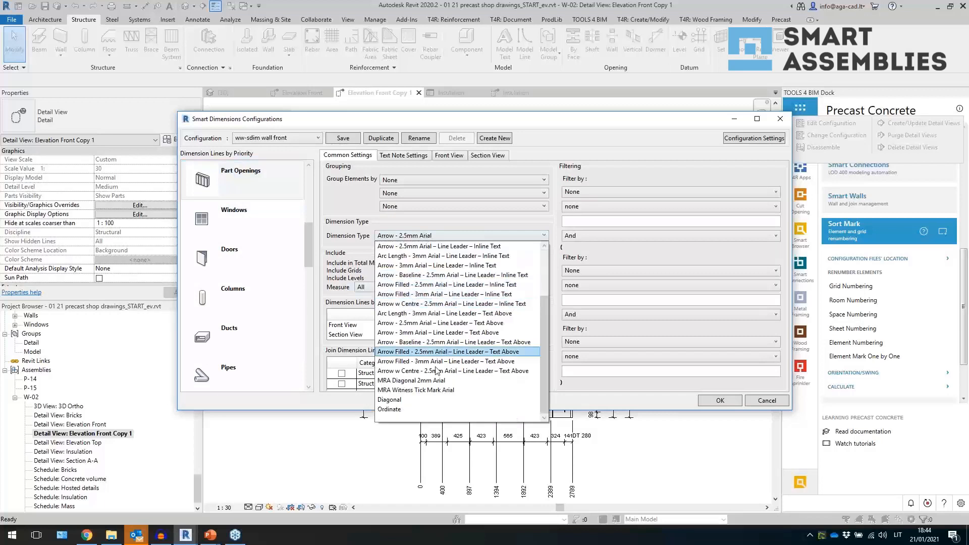
{"action": "left_click", "coordinate": [417, 405]}
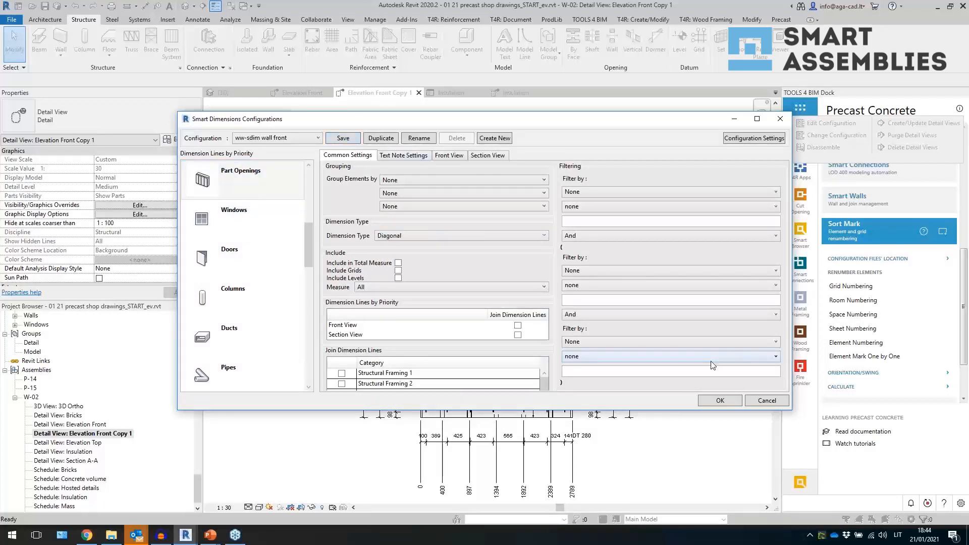
{"action": "left_click", "coordinate": [720, 400]}
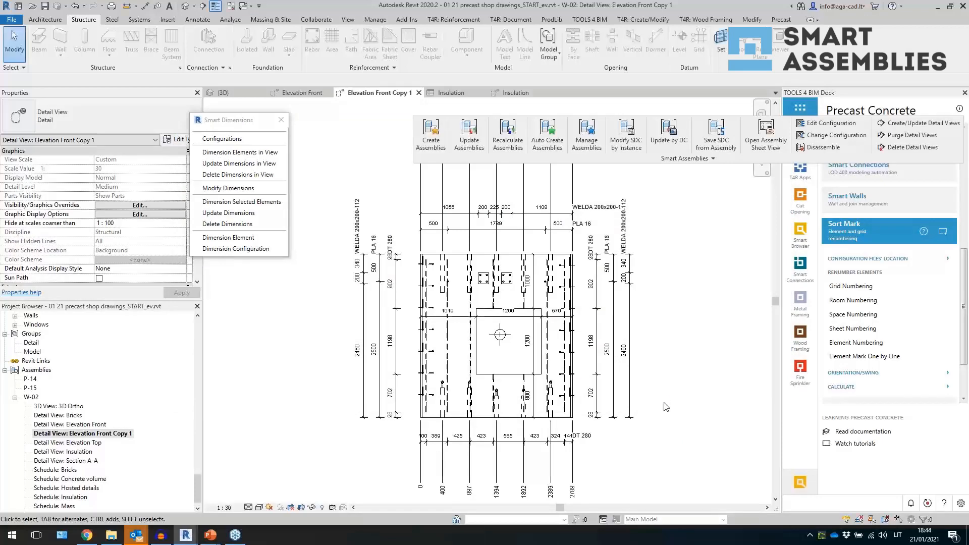
- Switch to the 3D view, open the shop drawing configuration, and open the dimensioning rules editor
{"action": "left_click", "coordinate": [202, 5]}
{"action": "left_click", "coordinate": [215, 6]}
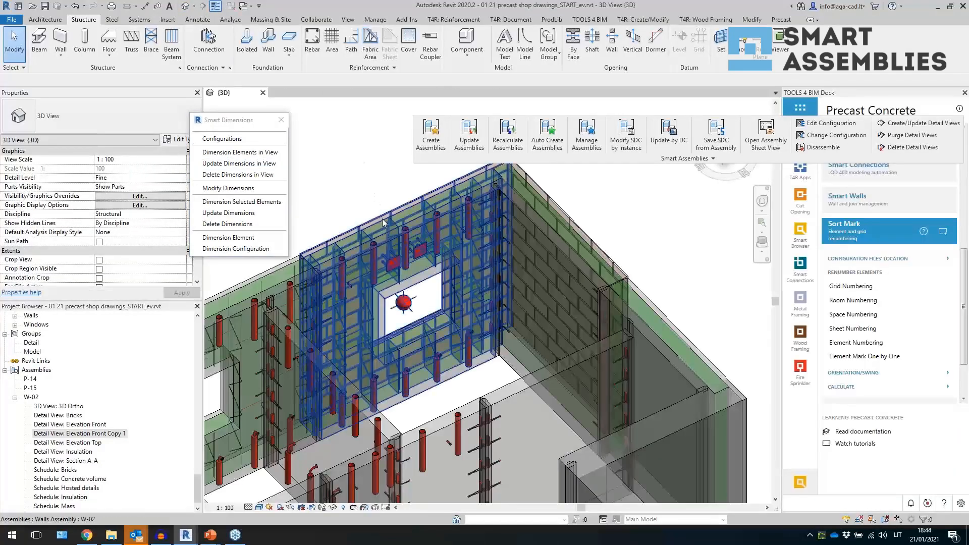
{"action": "left_click", "coordinate": [561, 158]}
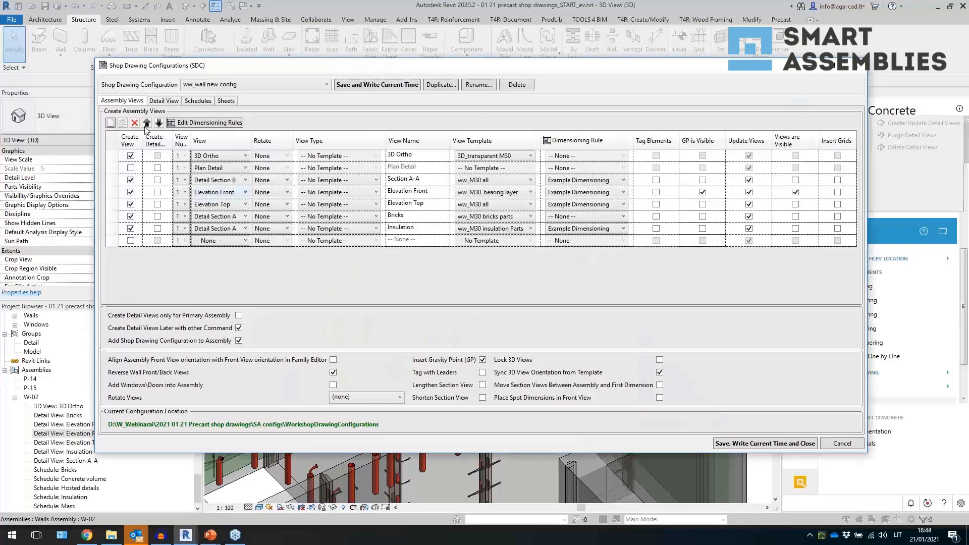
{"action": "left_click", "coordinate": [593, 181]}
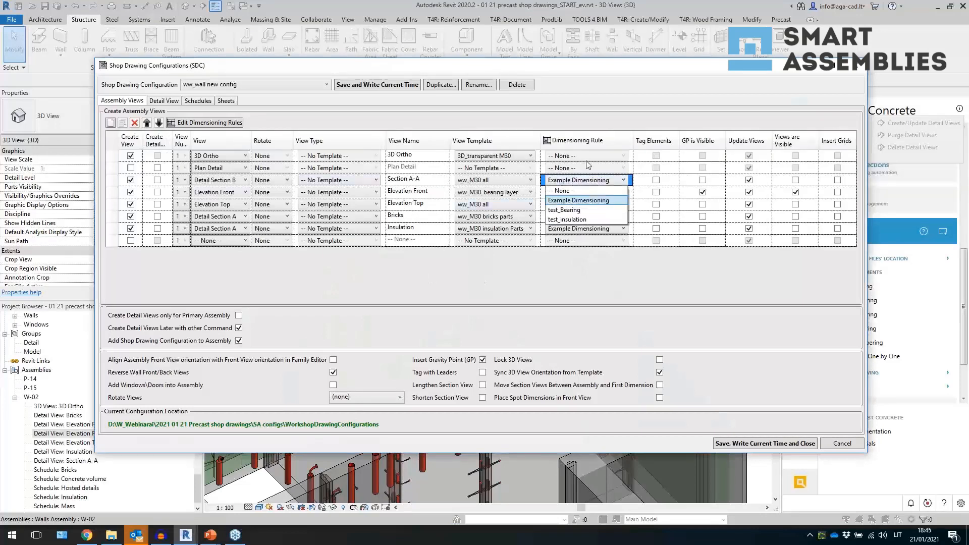
{"action": "left_click", "coordinate": [592, 253]}
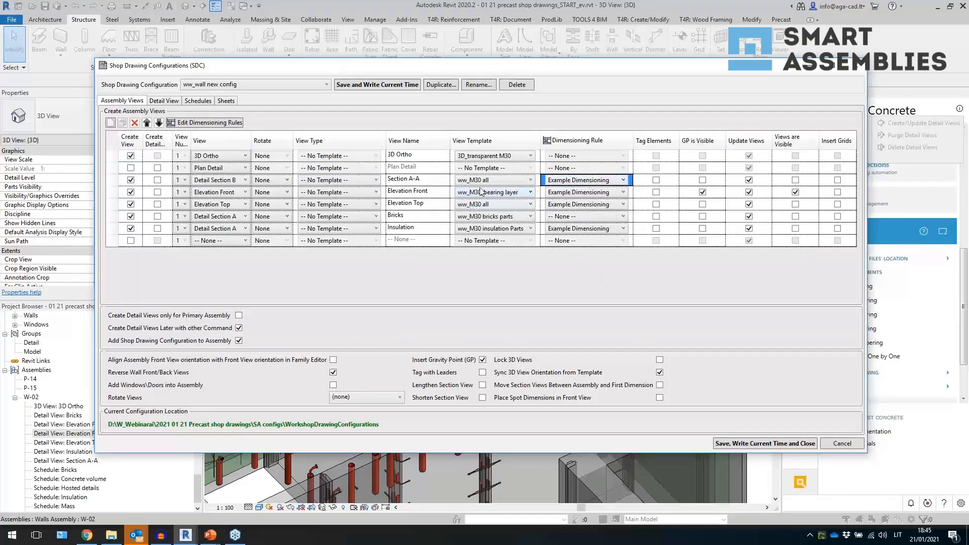
{"action": "left_click", "coordinate": [215, 121]}
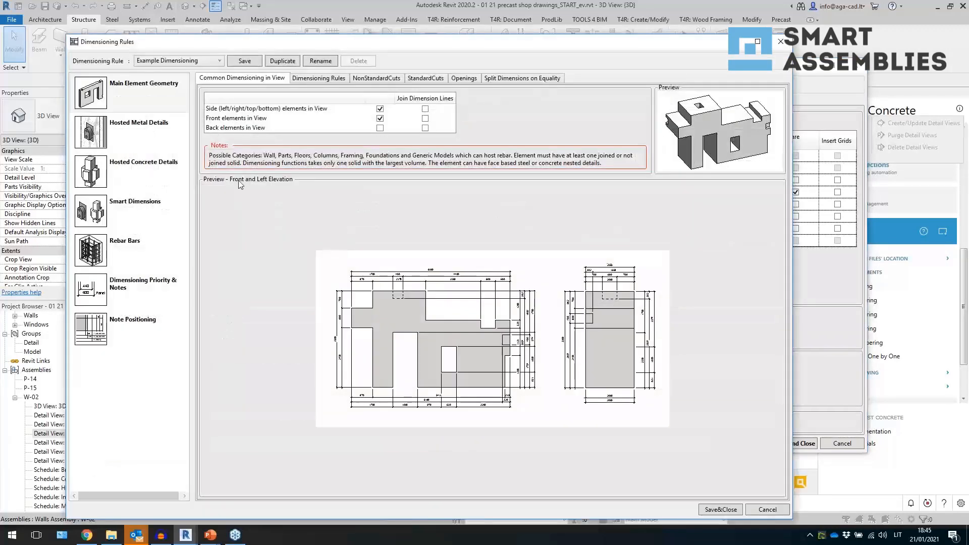
- Duplicate the Example Dimensioning rule under the name ww_front view bearing
{"action": "left_click", "coordinate": [202, 61]}
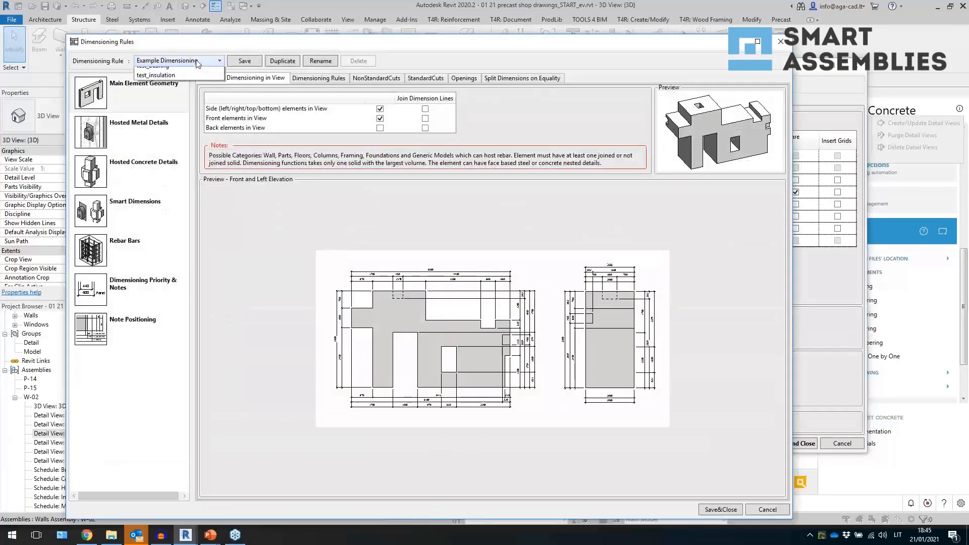
{"action": "left_click", "coordinate": [180, 65]}
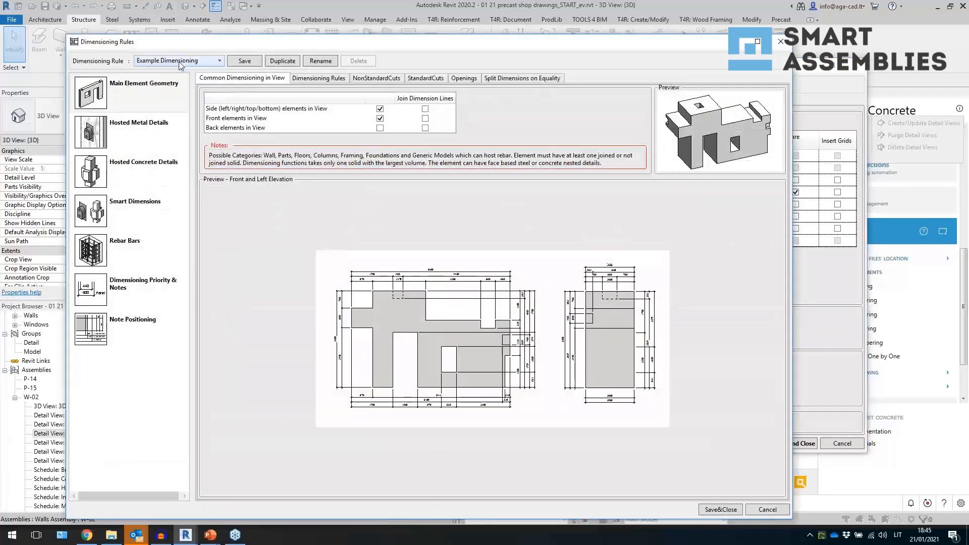
{"action": "left_click", "coordinate": [284, 61]}
{"action": "left_click_drag", "start_coordinate": [413, 284], "coordinate": [340, 298]}
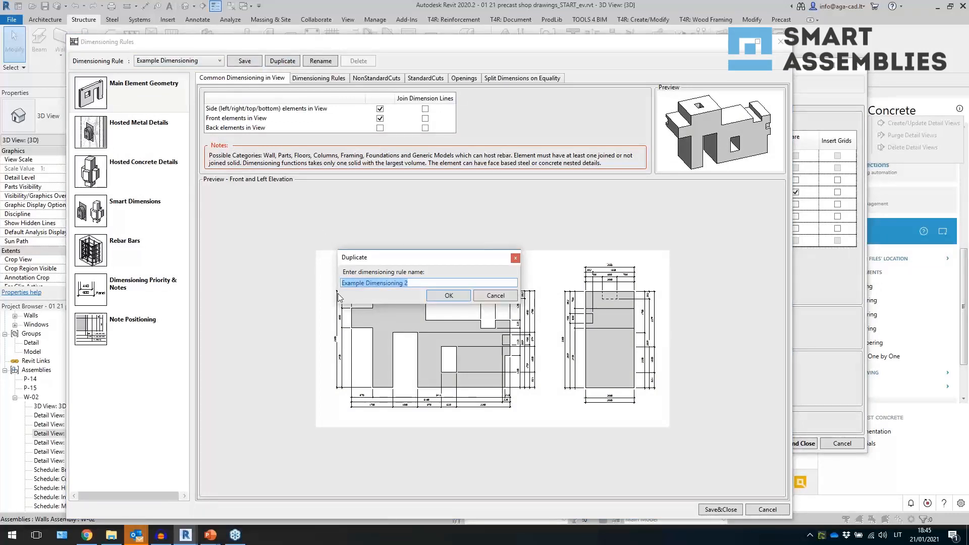
{"action": "type", "text": "c"}
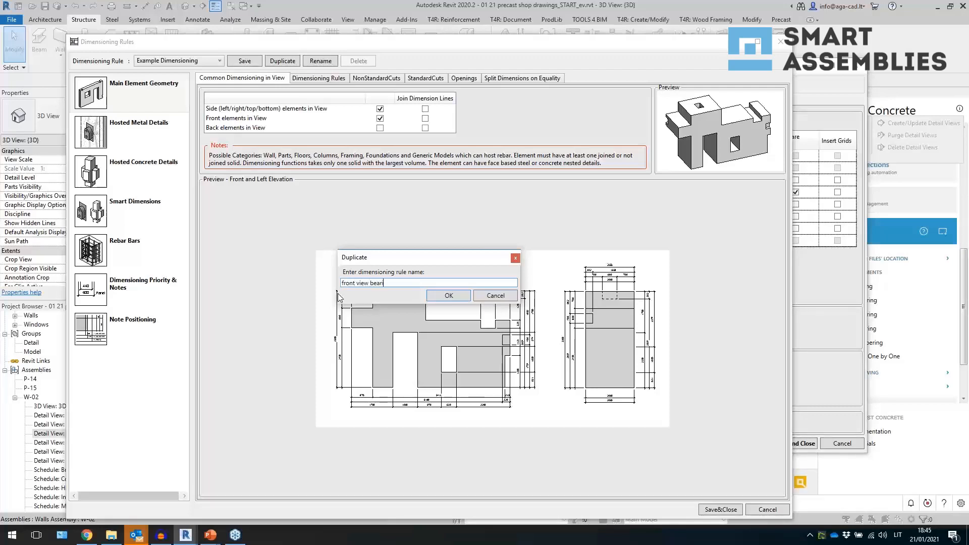
{"action": "type", "text": "ww_"}
{"action": "left_click", "coordinate": [447, 296]}
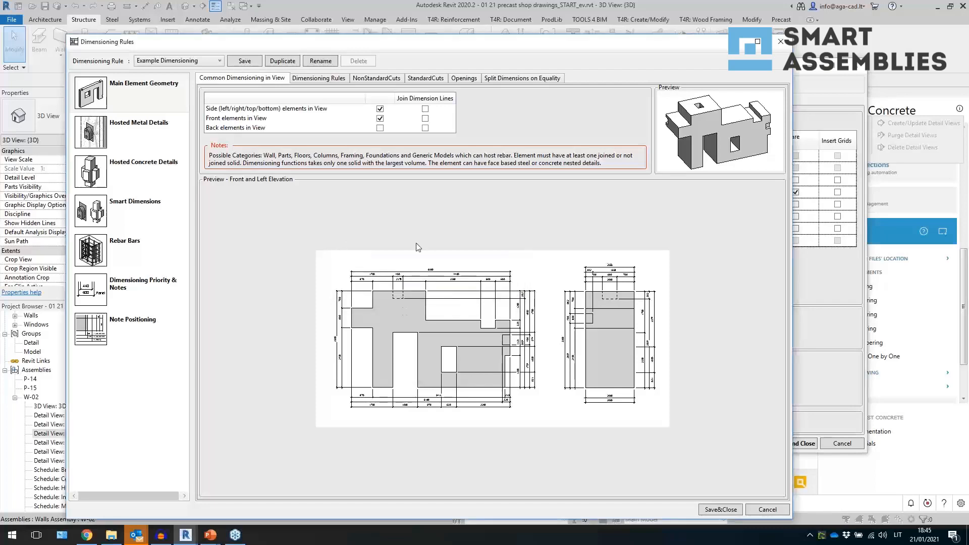
- Review the new rule's dimensioning rules, cuts and hosted metal details settings
{"action": "left_click", "coordinate": [325, 79]}
{"action": "left_click", "coordinate": [392, 79]}
{"action": "left_click", "coordinate": [425, 79]}
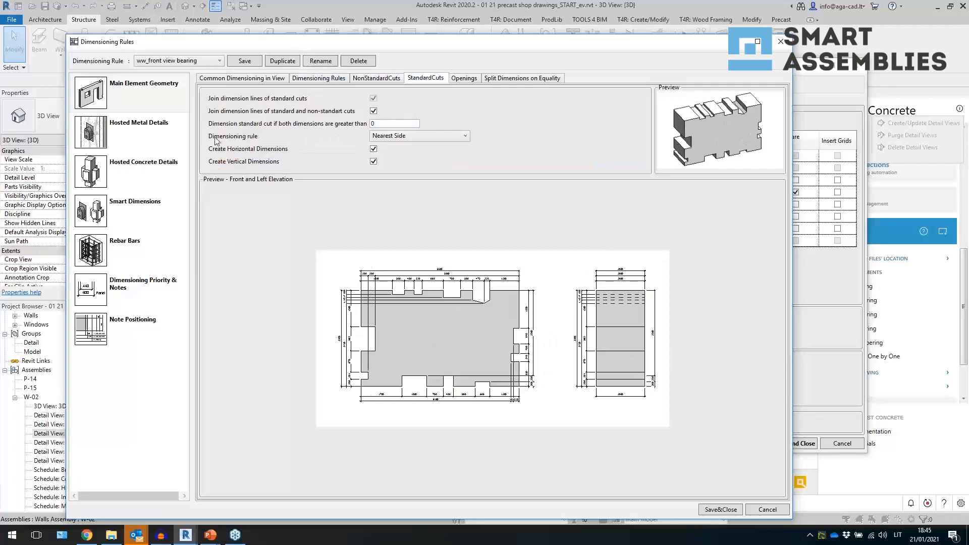
{"action": "left_click", "coordinate": [174, 138]}
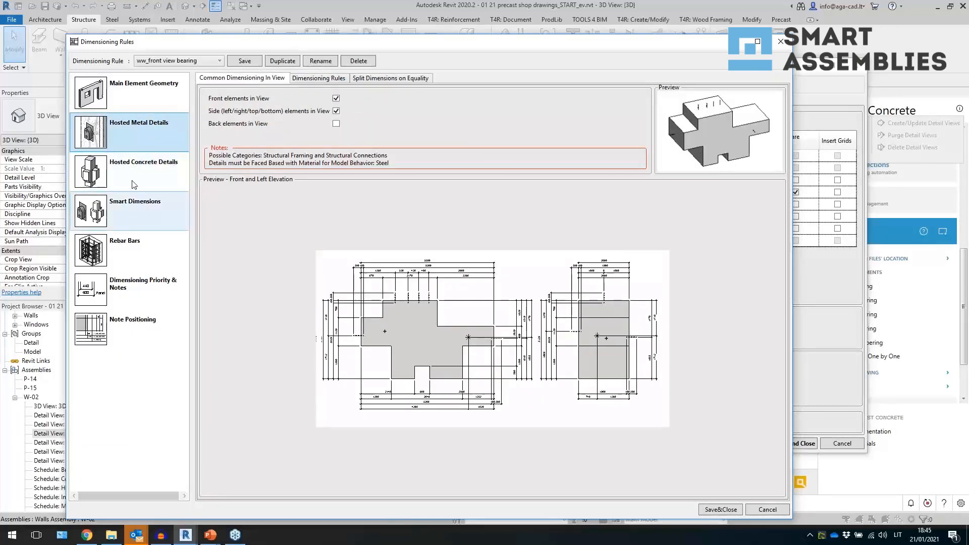
- Enable Use Smart Dimensions Configuration for the rule and choose ww-sdim wall front
{"action": "left_click", "coordinate": [137, 204]}
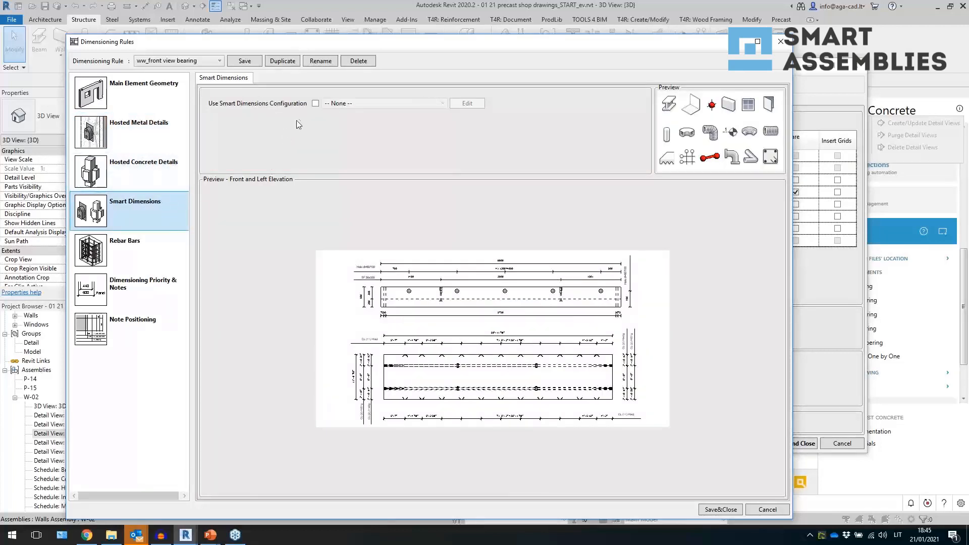
{"action": "left_click", "coordinate": [315, 103]}
{"action": "left_click", "coordinate": [367, 104]}
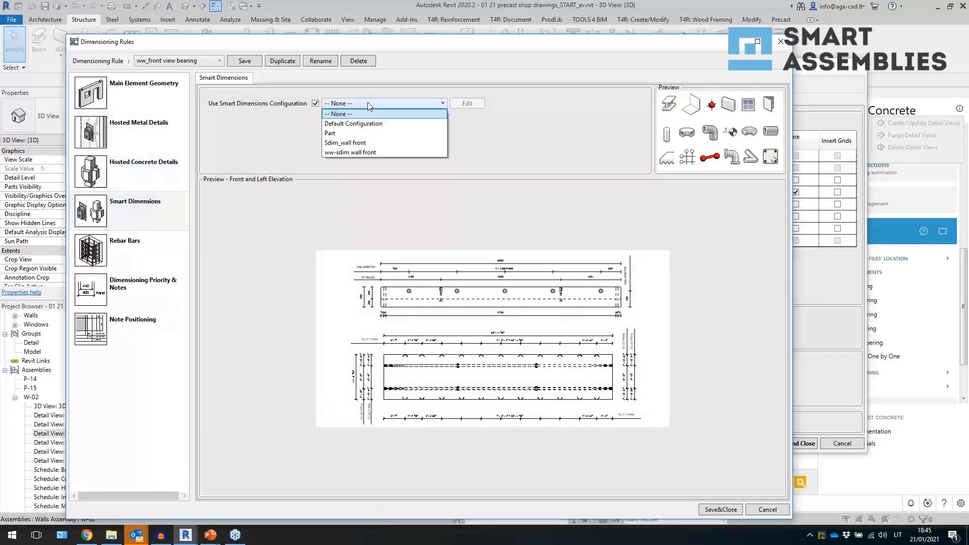
{"action": "left_click", "coordinate": [380, 151]}
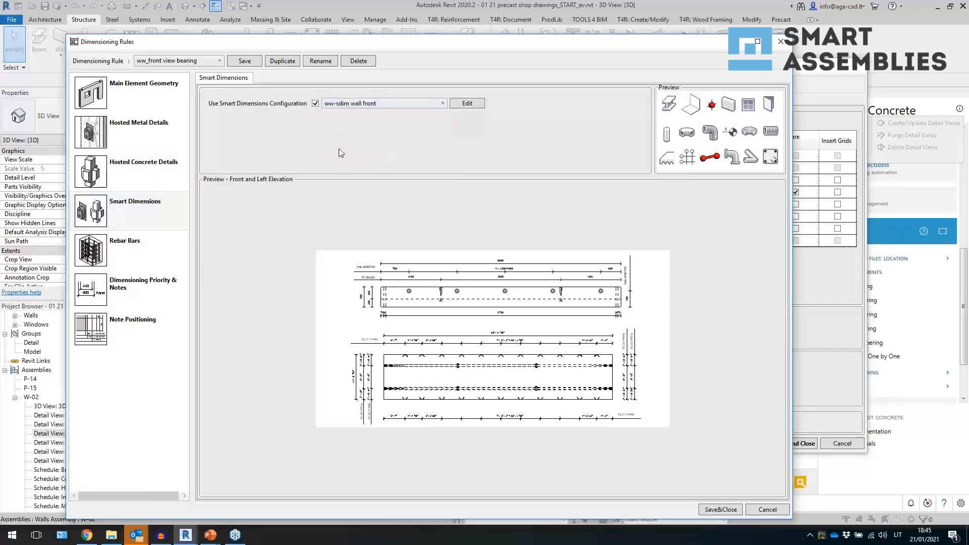
- Review the rule's Rebar Bars and Dimensioning Priority & Notes settings
{"action": "left_click", "coordinate": [155, 204]}
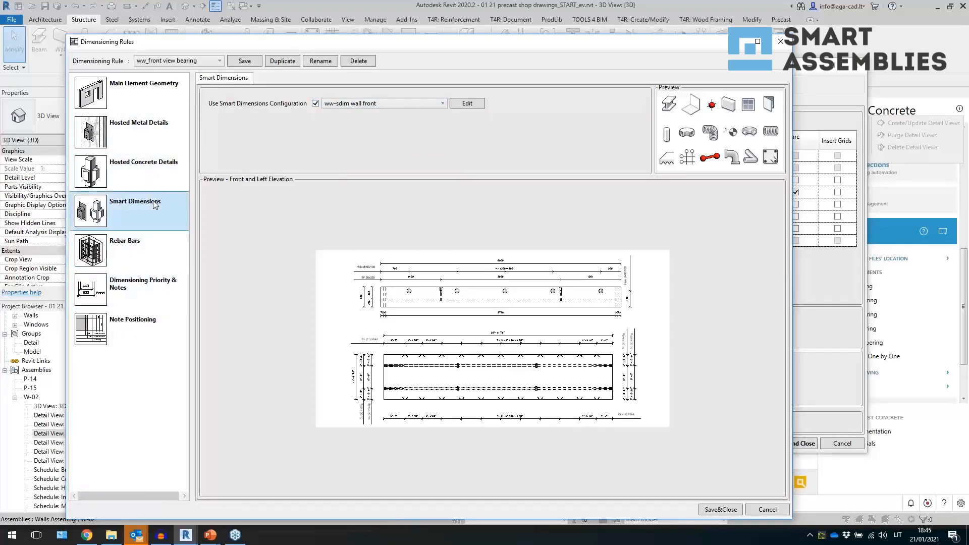
{"action": "left_click", "coordinate": [135, 251]}
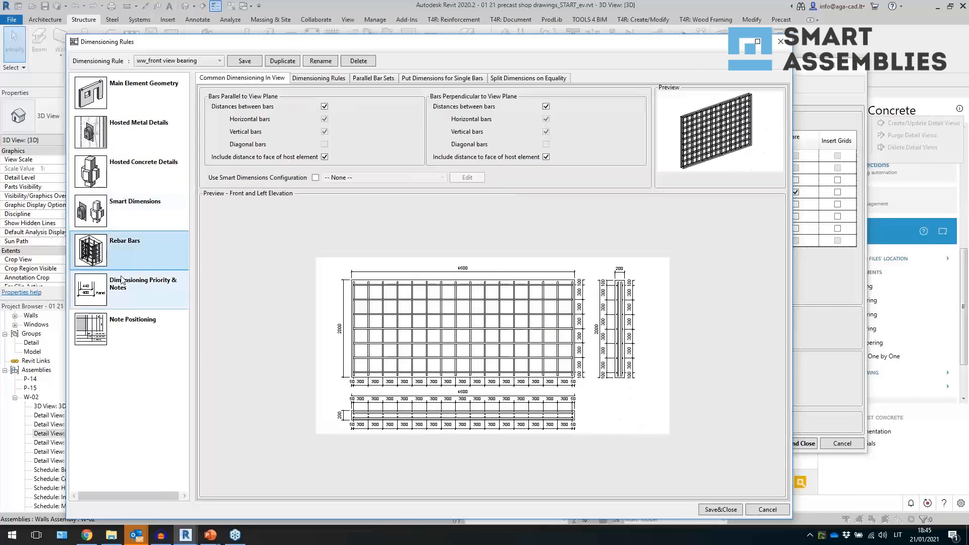
{"action": "left_click", "coordinate": [174, 289]}
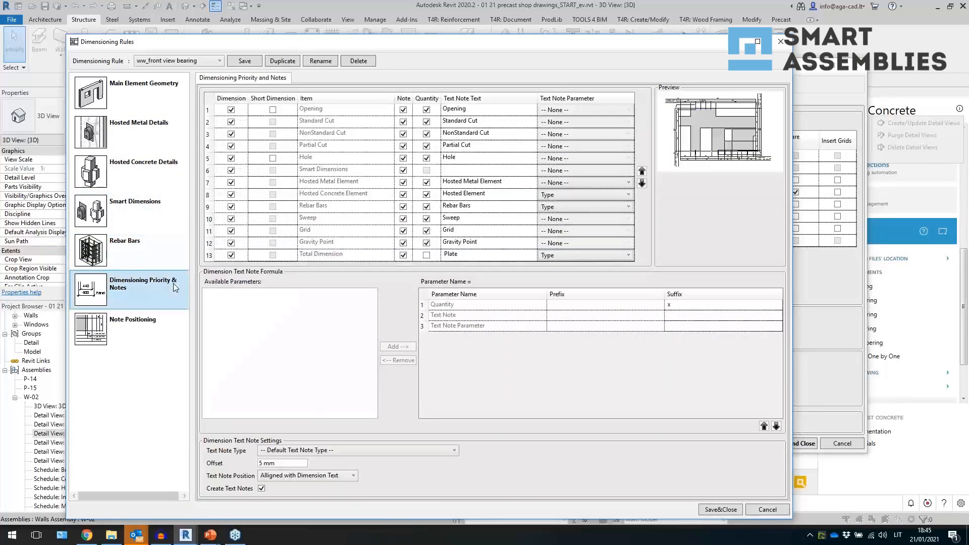
- Turn off dimensioning for Hosted Metal Element, Hosted Concrete Element, Sweep, NonStandard Cut, Partial Cut and Hole items, checking item previews
{"action": "left_click", "coordinate": [231, 182]}
{"action": "left_click", "coordinate": [232, 194]}
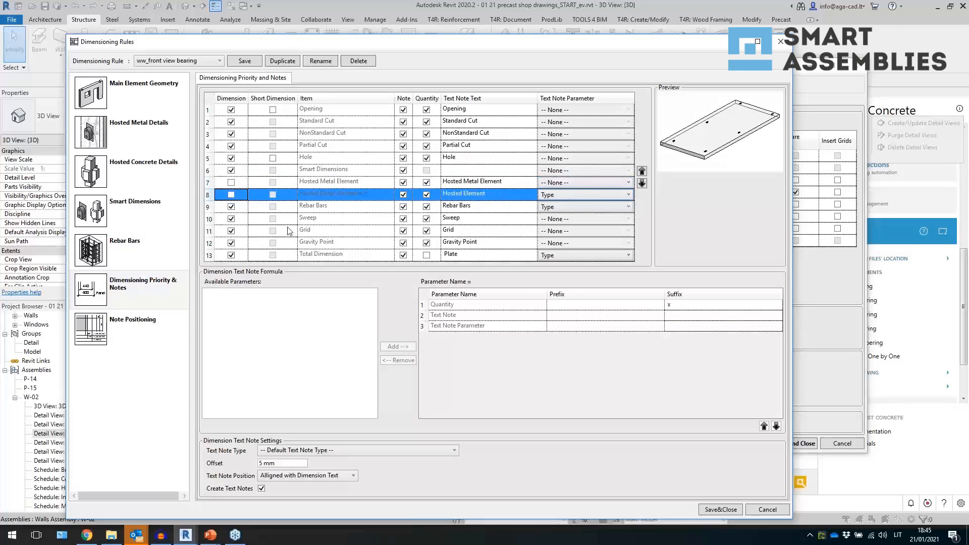
{"action": "left_click", "coordinate": [231, 219]}
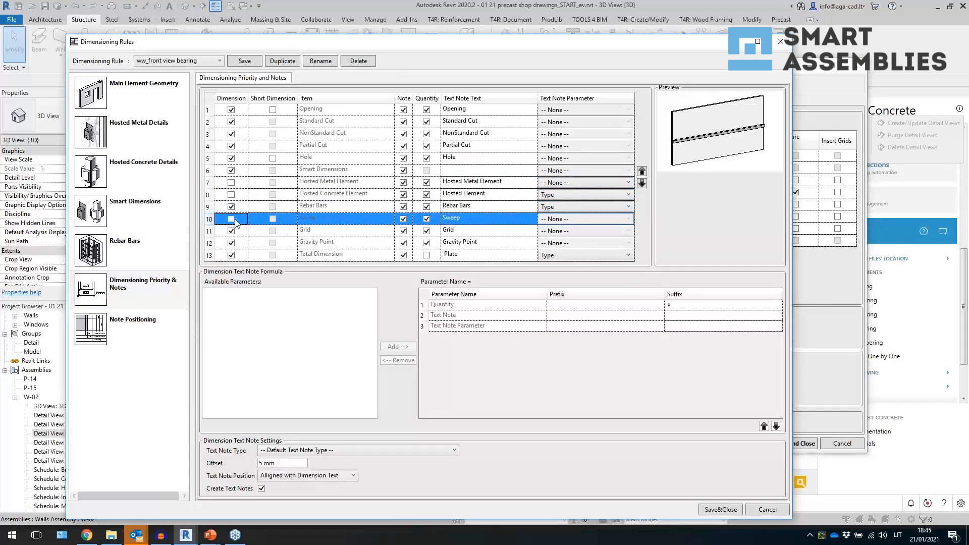
{"action": "left_click", "coordinate": [231, 147]}
{"action": "left_click", "coordinate": [234, 138]}
{"action": "left_click", "coordinate": [231, 133]}
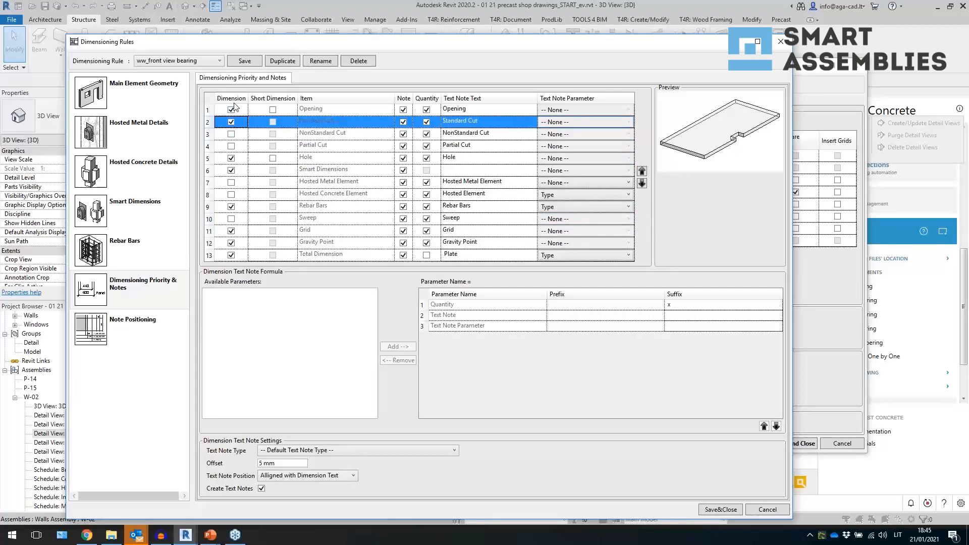
{"action": "left_click", "coordinate": [231, 158]}
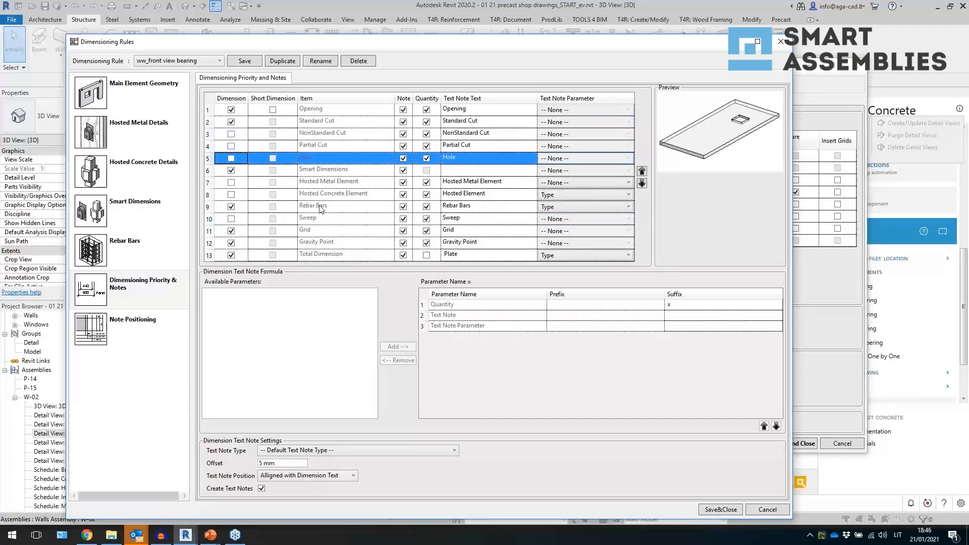
{"action": "left_click", "coordinate": [361, 174]}
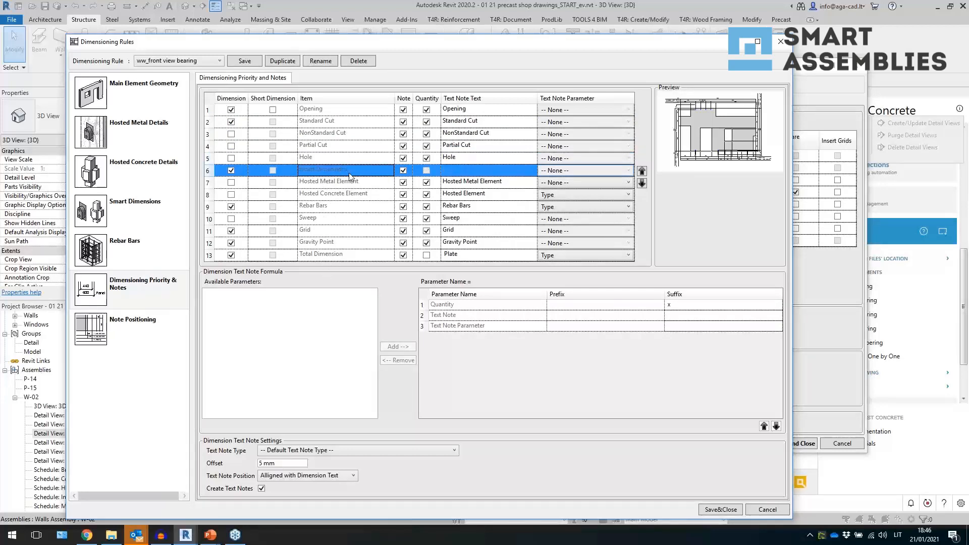
{"action": "left_click", "coordinate": [315, 120]}
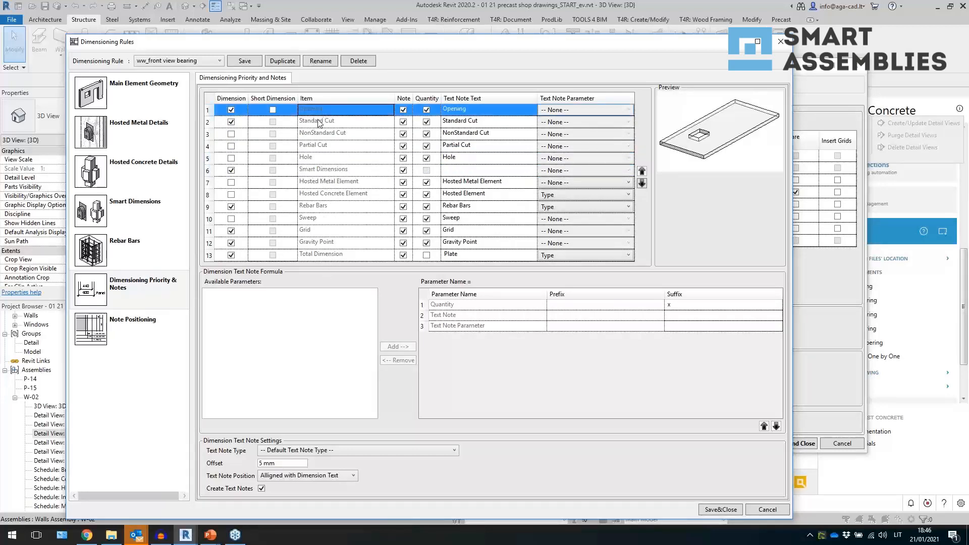
{"action": "left_click", "coordinate": [355, 208]}
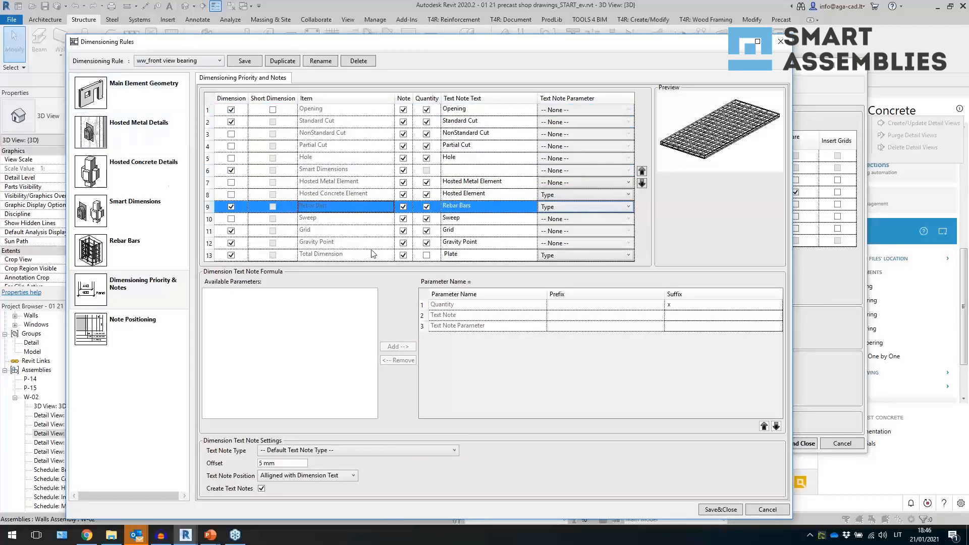
{"action": "left_click", "coordinate": [324, 171]}
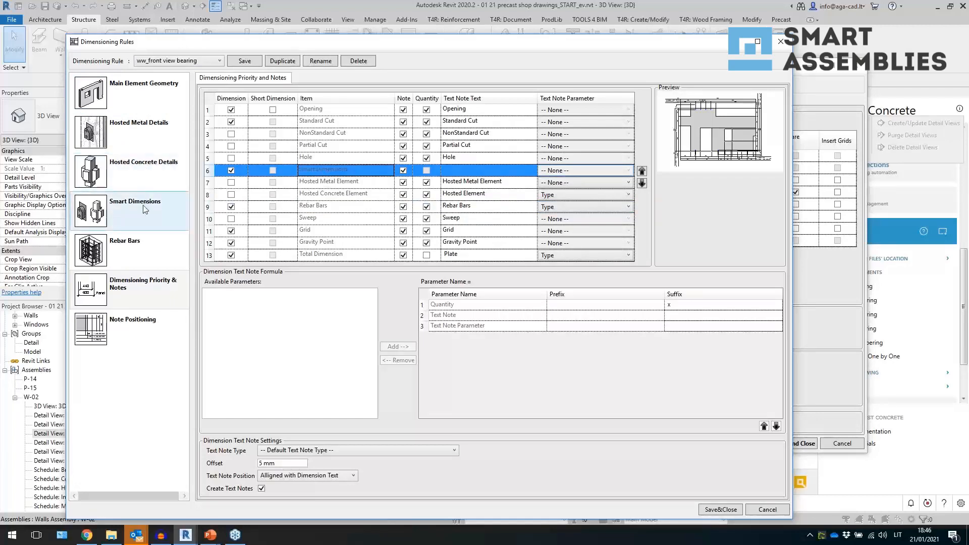
- In Note Positioning, enable putting notes on dimension lines, then save the rule and close the dialog
{"action": "left_click", "coordinate": [150, 320]}
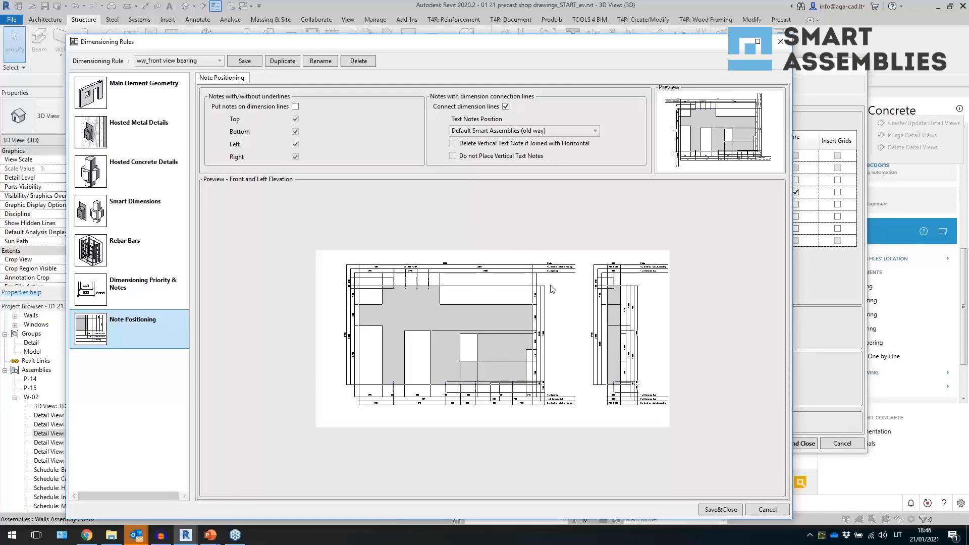
{"action": "left_click", "coordinate": [559, 129]}
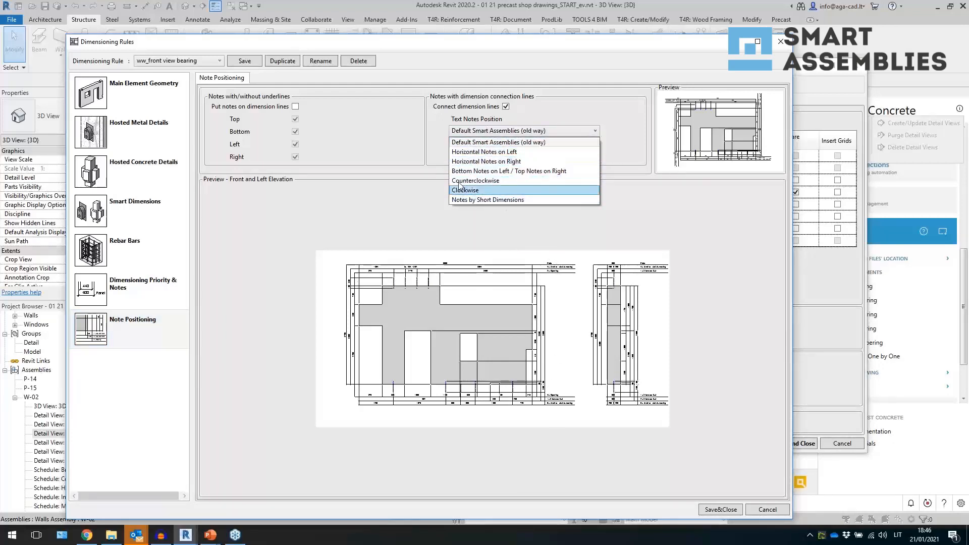
{"action": "left_click", "coordinate": [400, 208]}
{"action": "left_click", "coordinate": [295, 107]}
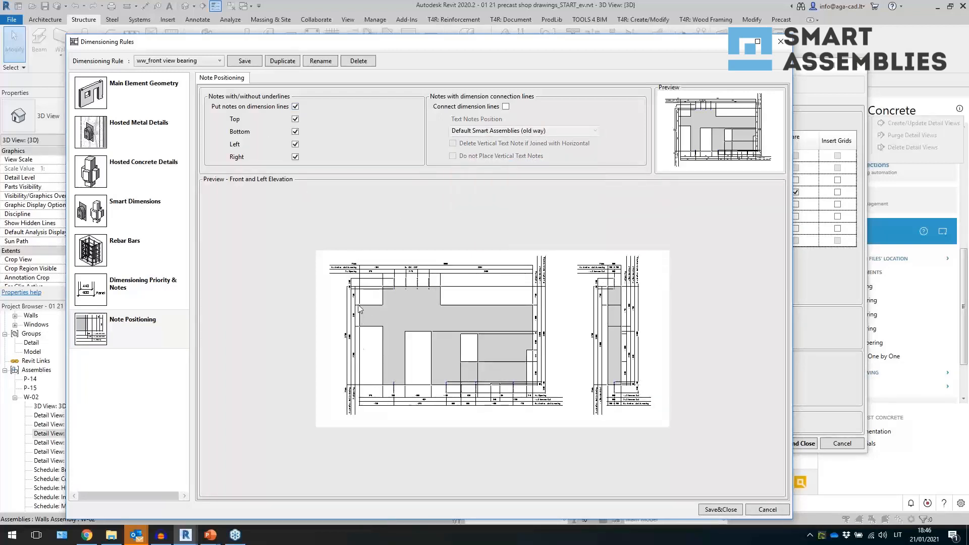
{"action": "left_click", "coordinate": [253, 60]}
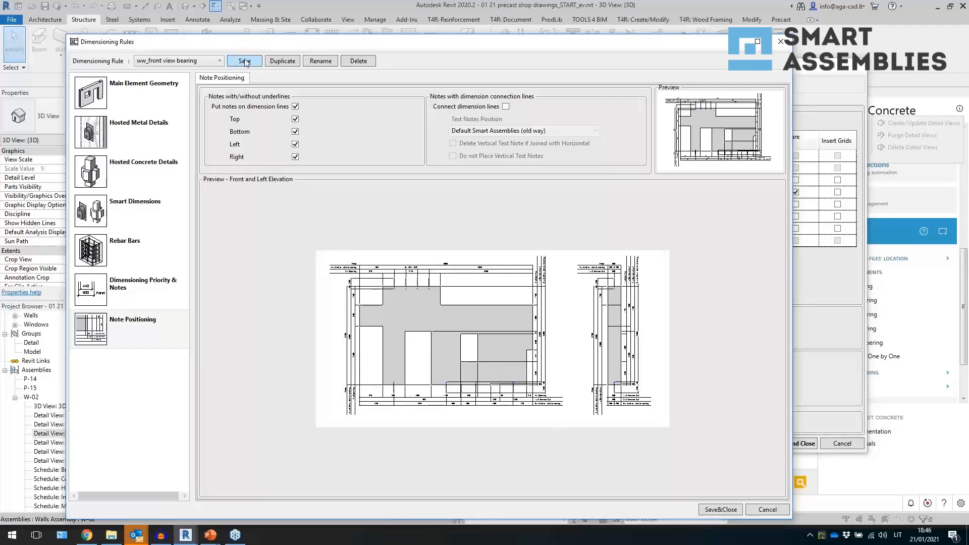
{"action": "left_click", "coordinate": [710, 510]}
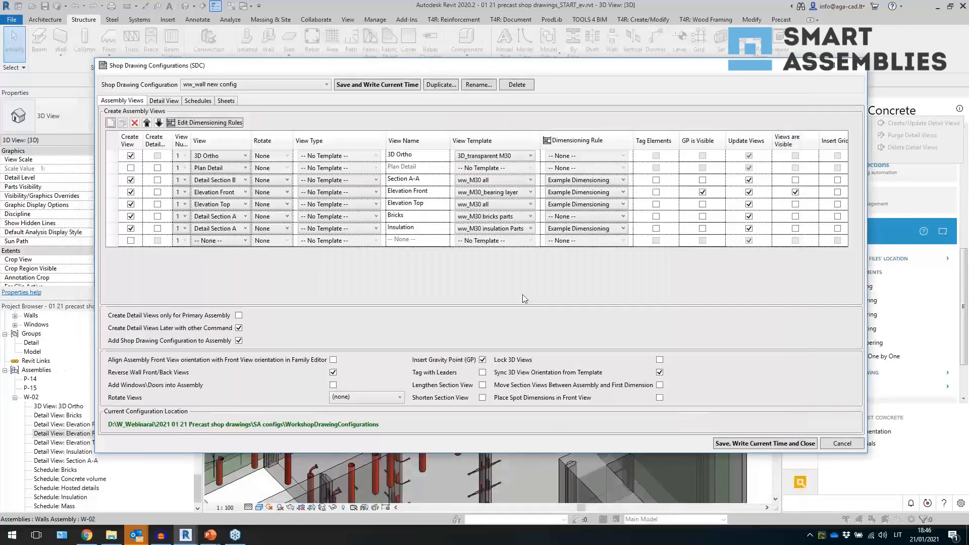
- Assign ww_front view bearing to the Elevation Front, Elevation Top and Section A-A views, and test_insulation to the Insulation view
{"action": "left_click", "coordinate": [569, 198]}
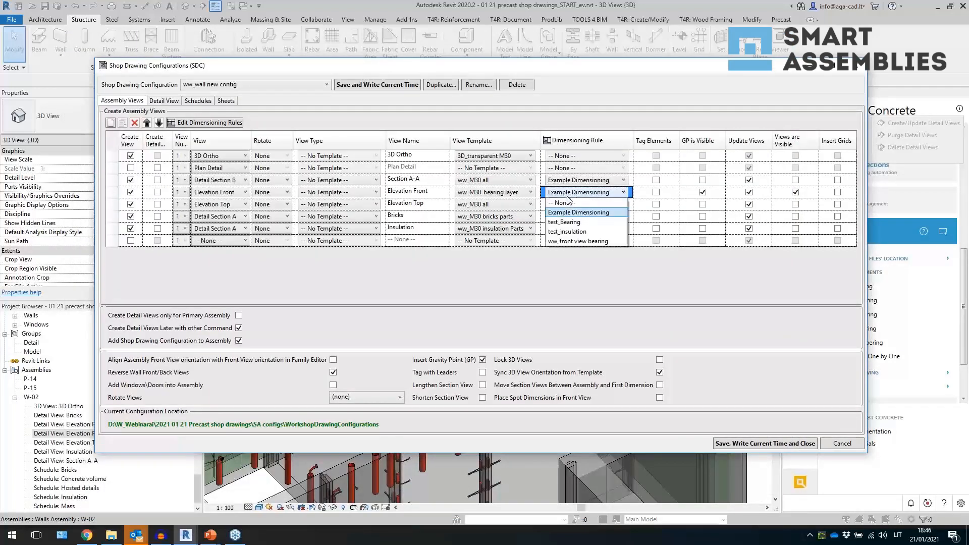
{"action": "left_click", "coordinate": [581, 241]}
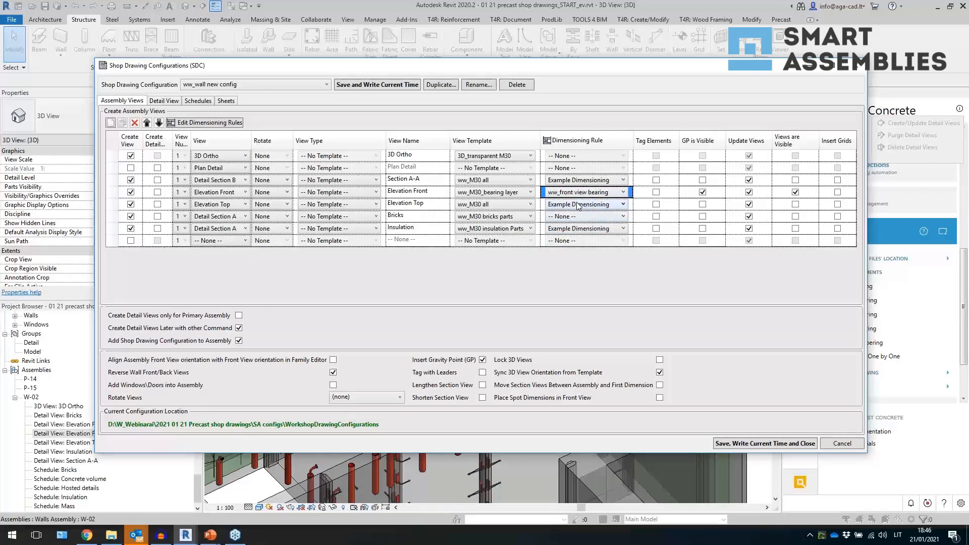
{"action": "left_click", "coordinate": [578, 205]}
{"action": "left_click", "coordinate": [580, 253]}
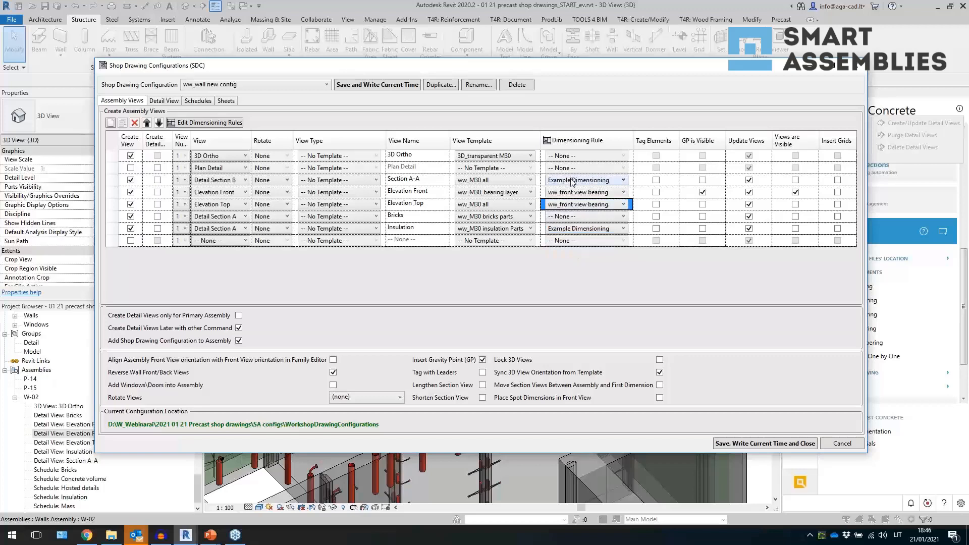
{"action": "left_click", "coordinate": [573, 181]}
{"action": "left_click", "coordinate": [588, 229]}
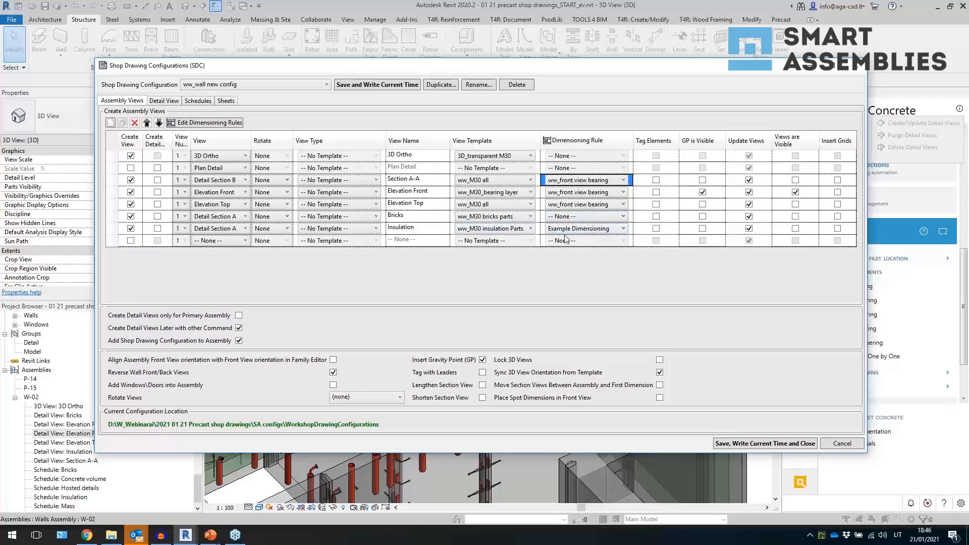
{"action": "left_click", "coordinate": [569, 231]}
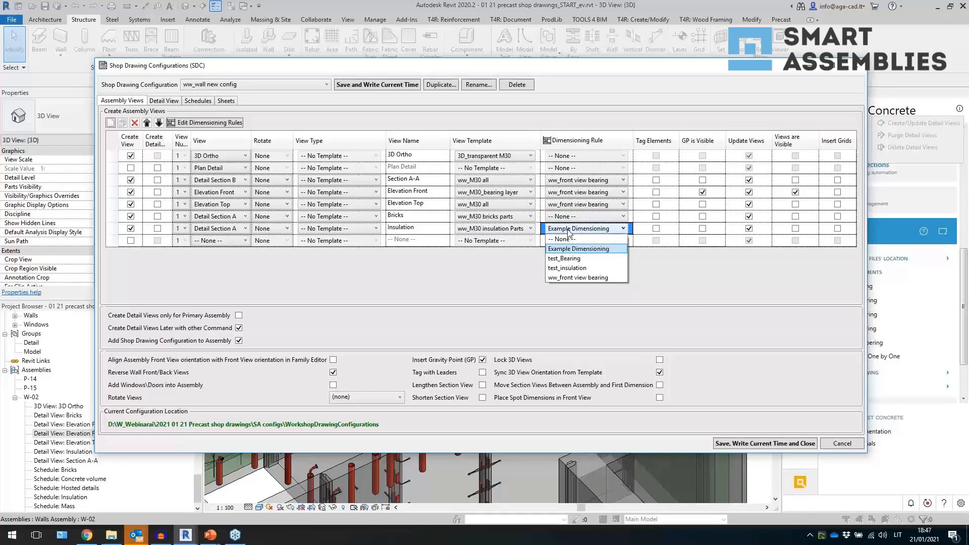
{"action": "left_click", "coordinate": [575, 268]}
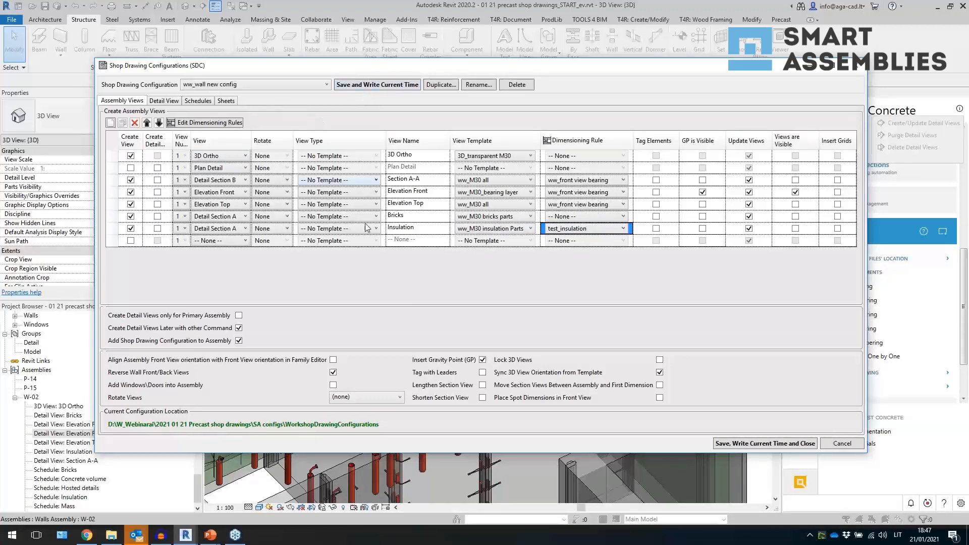
- Add a created Legend view using the Notes view template, then save the configuration with current time and close
{"action": "left_click", "coordinate": [131, 241]}
{"action": "left_click", "coordinate": [227, 240]}
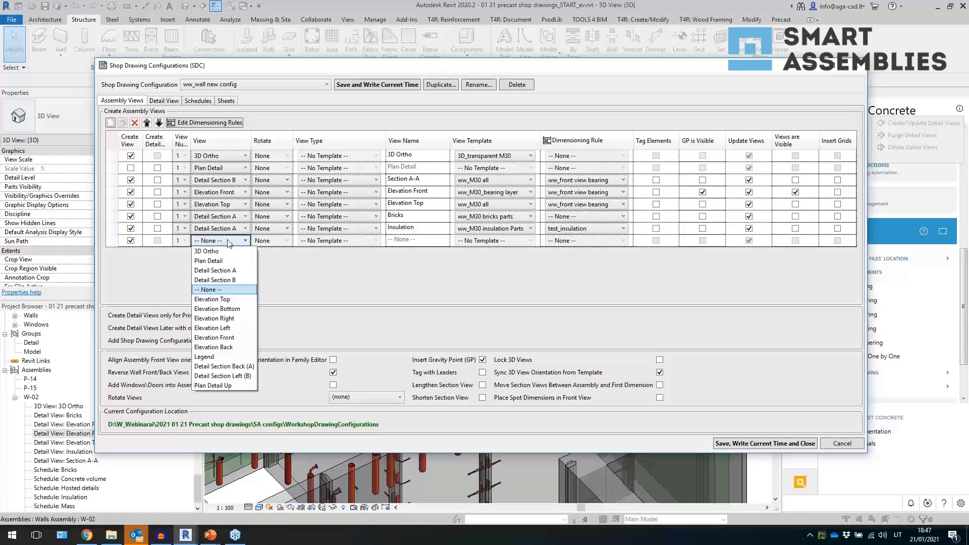
{"action": "left_click", "coordinate": [225, 356]}
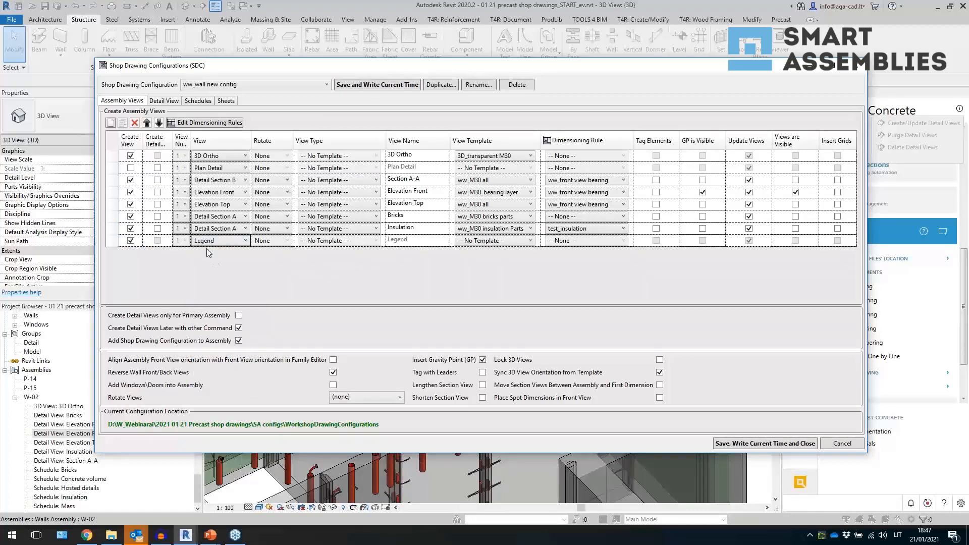
{"action": "left_click", "coordinate": [484, 247]}
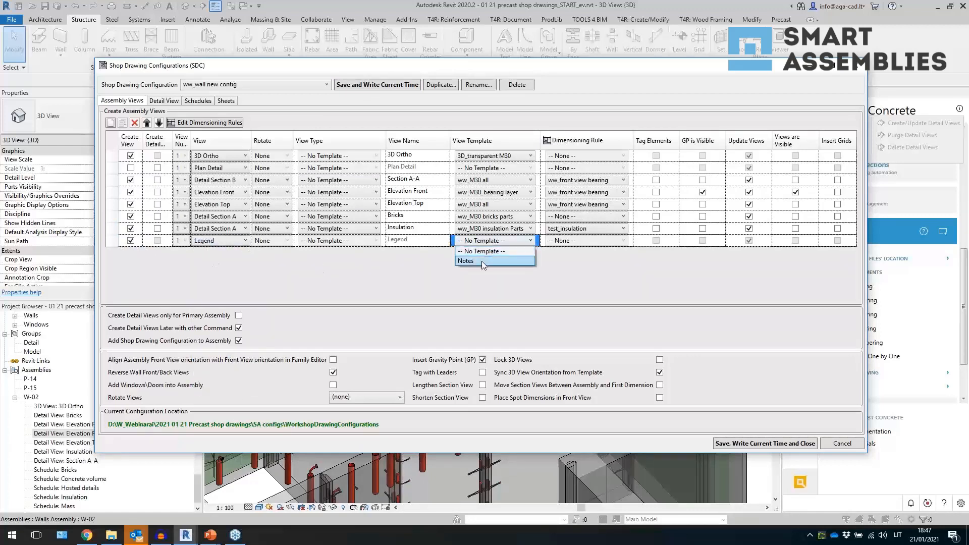
{"action": "left_click", "coordinate": [483, 262]}
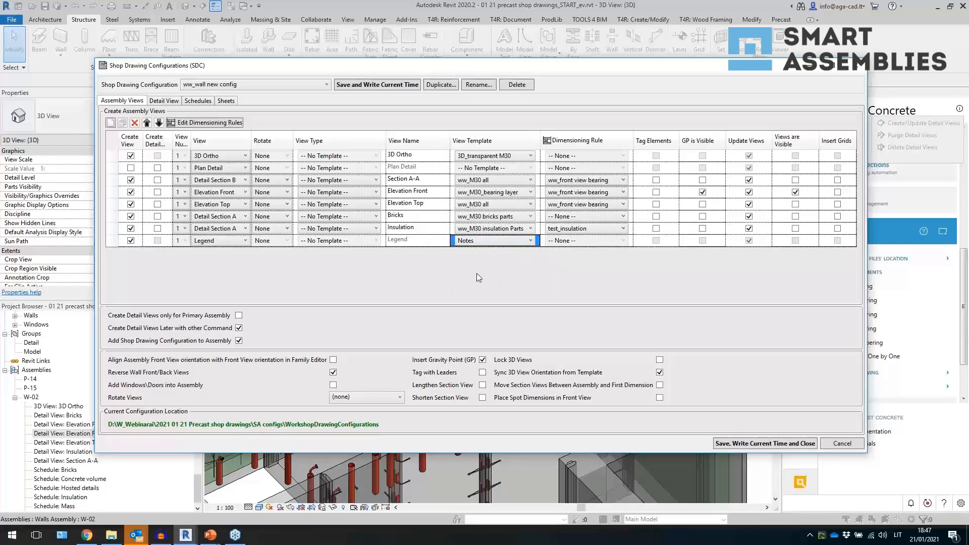
{"action": "left_click", "coordinate": [225, 101]}
{"action": "left_click", "coordinate": [732, 444]}
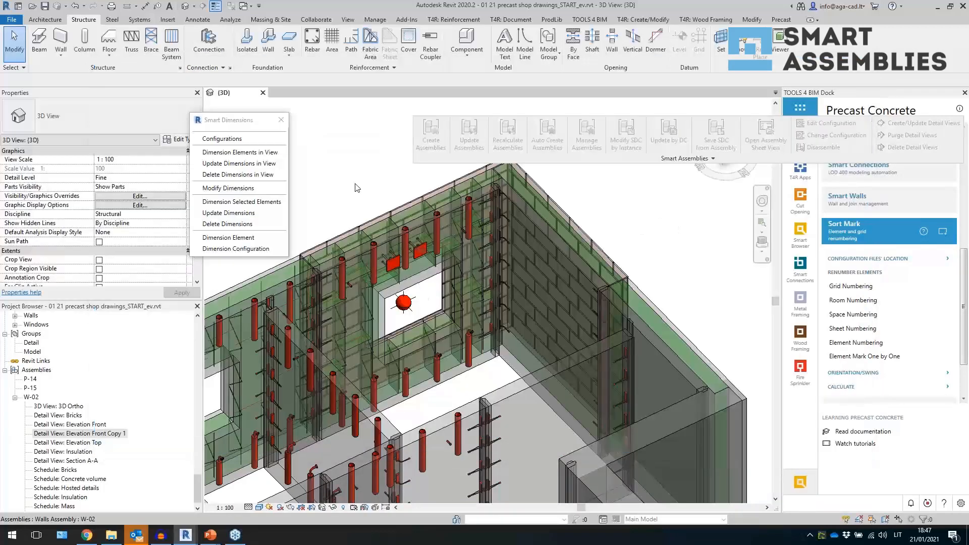
- Delete the Elevation Front Copy 1 detail view from the W-02 assembly
{"action": "scroll", "coordinate": [88, 467], "scroll_direction": "down", "scroll_amount": 1}
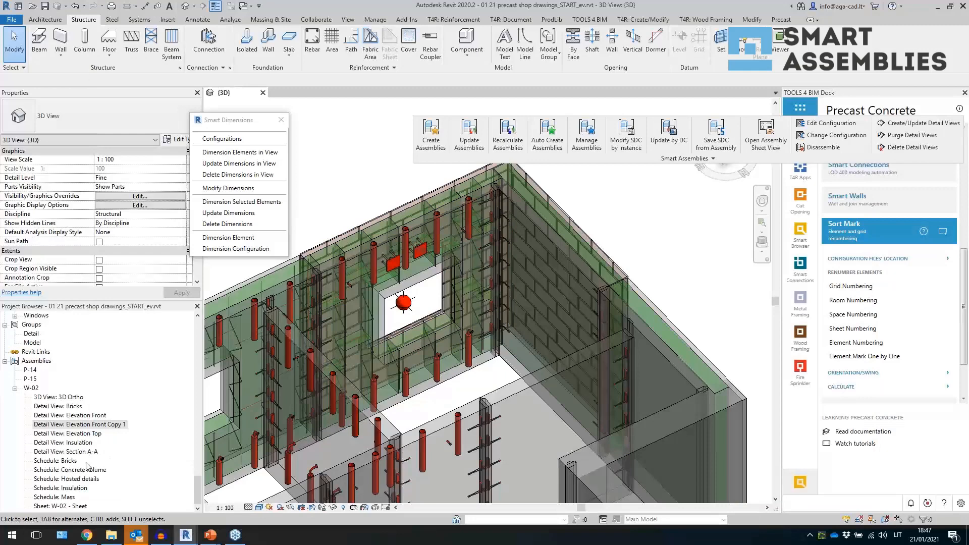
{"action": "left_click", "coordinate": [112, 426]}
{"action": "right_click", "coordinate": [112, 425]}
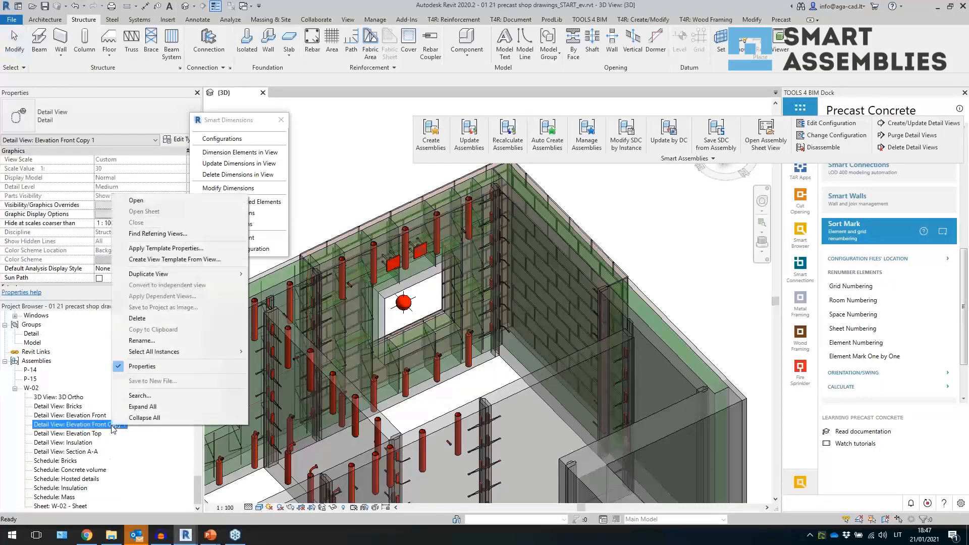
{"action": "left_click", "coordinate": [137, 318]}
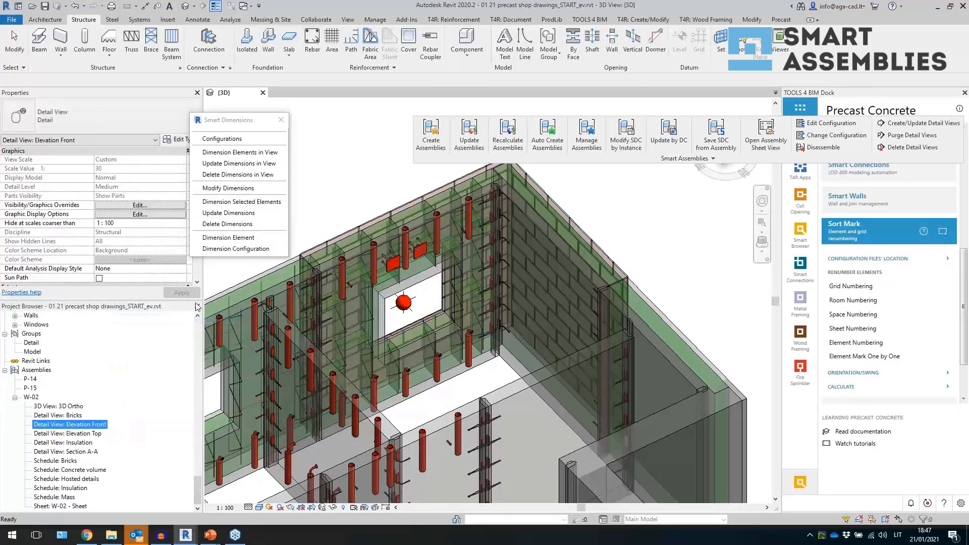
- Open the W-02 Elevation Front detail view, select the wall assembly and run Update by DC
{"action": "left_click", "coordinate": [313, 177]}
{"action": "left_click", "coordinate": [281, 120]}
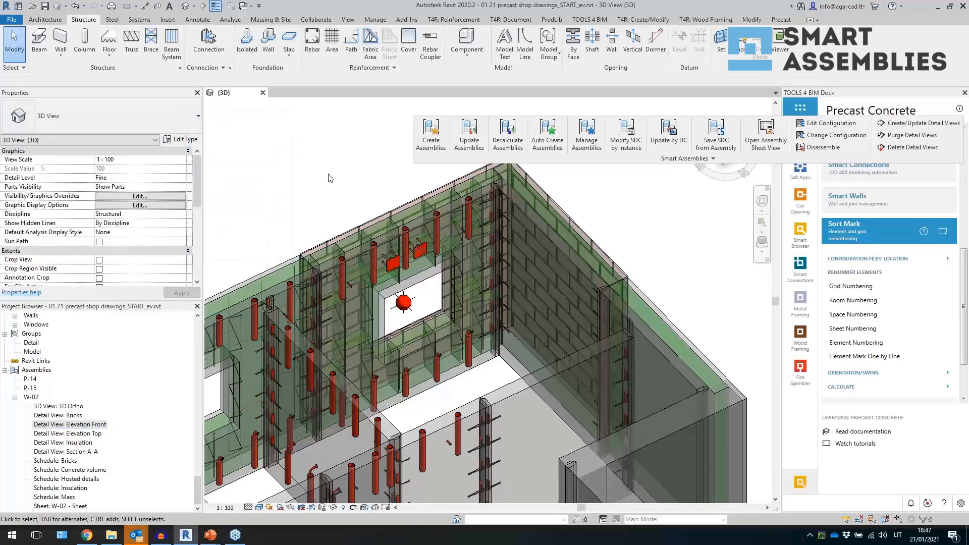
{"action": "left_click", "coordinate": [370, 244]}
{"action": "left_click", "coordinate": [107, 426]}
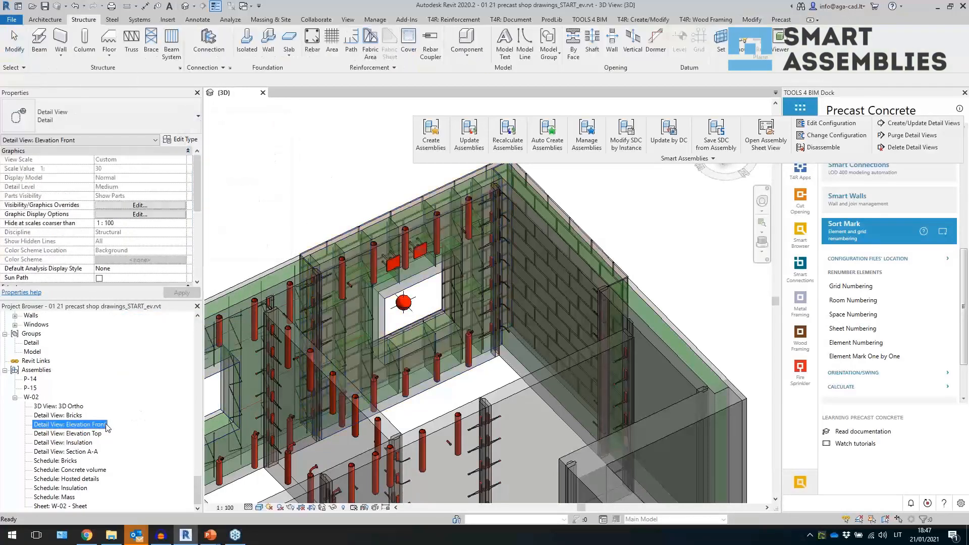
{"action": "double_click", "coordinate": [71, 425]}
{"action": "left_click", "coordinate": [390, 345]}
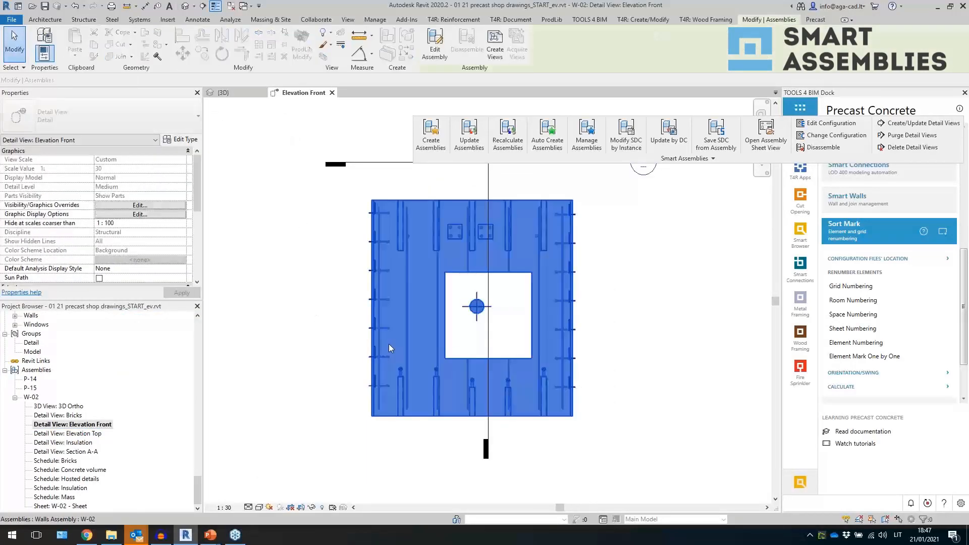
{"action": "left_click", "coordinate": [673, 143]}
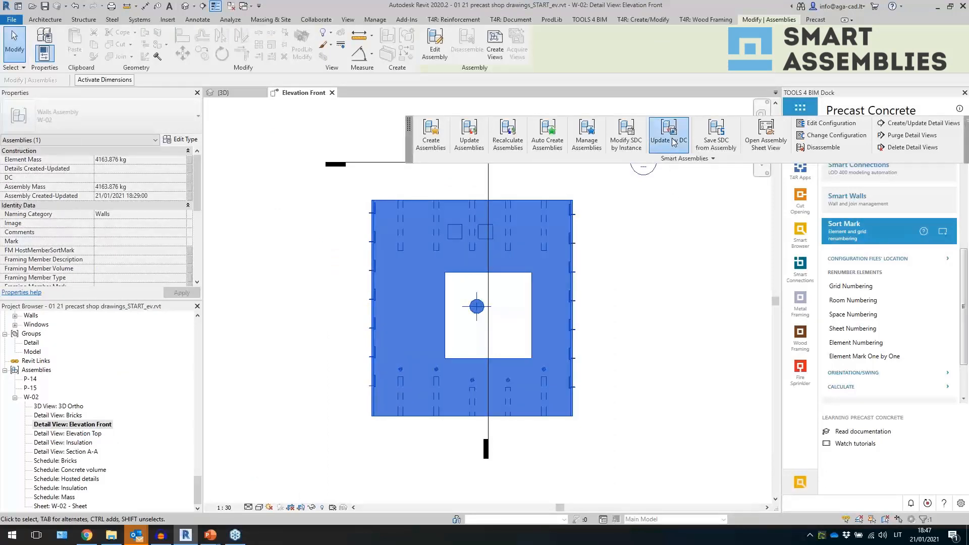
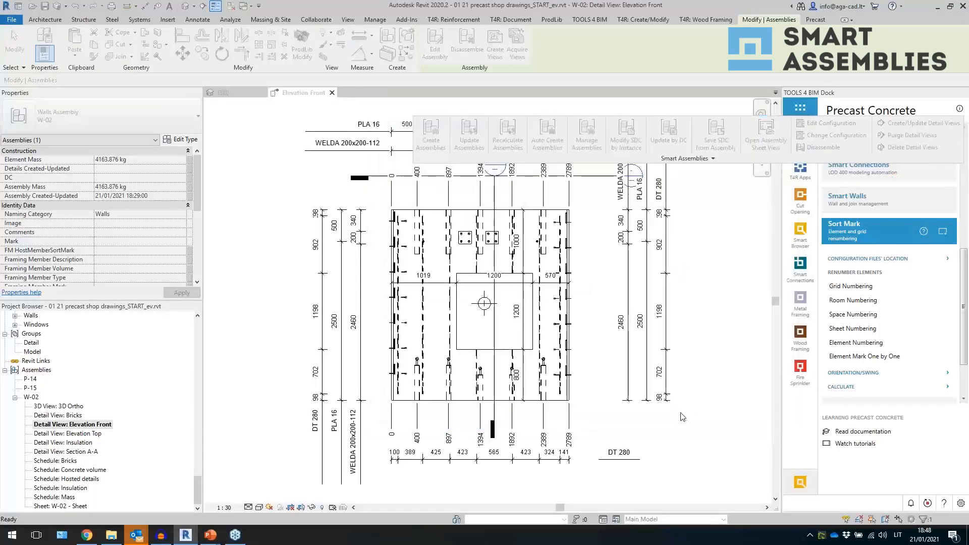
- Examine the regenerated dimensions around the wall in the Elevation Front detail view
{"action": "left_click", "coordinate": [675, 415]}
{"action": "middle_click_drag", "start_coordinate": [679, 415], "coordinate": [646, 457]}
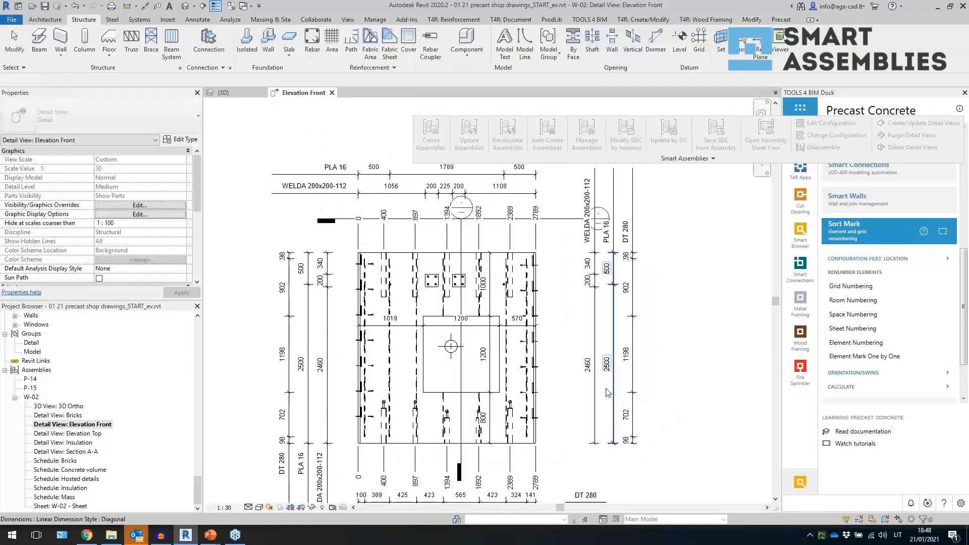
{"action": "scroll", "coordinate": [604, 373], "scroll_direction": "down", "scroll_amount": 1}
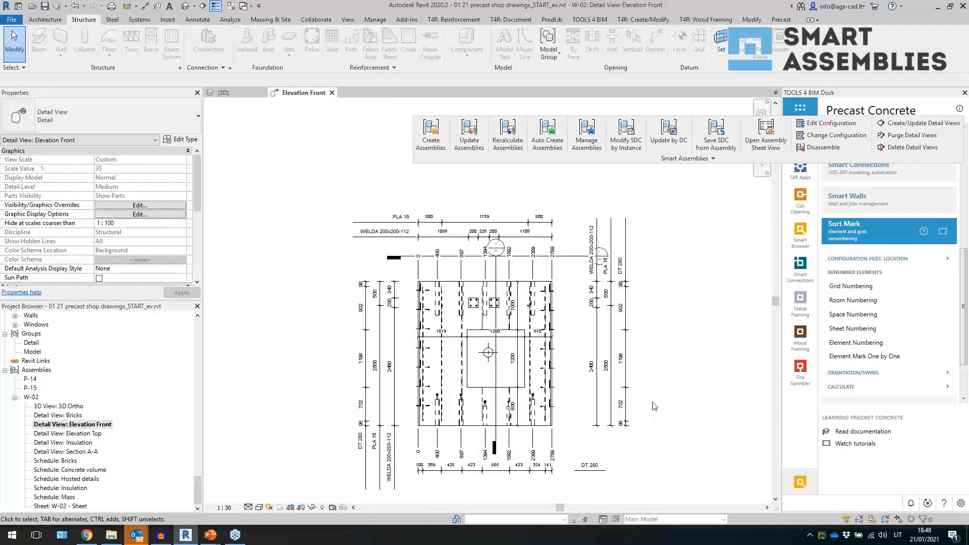
{"action": "middle_click_drag", "start_coordinate": [646, 394], "coordinate": [637, 378]}
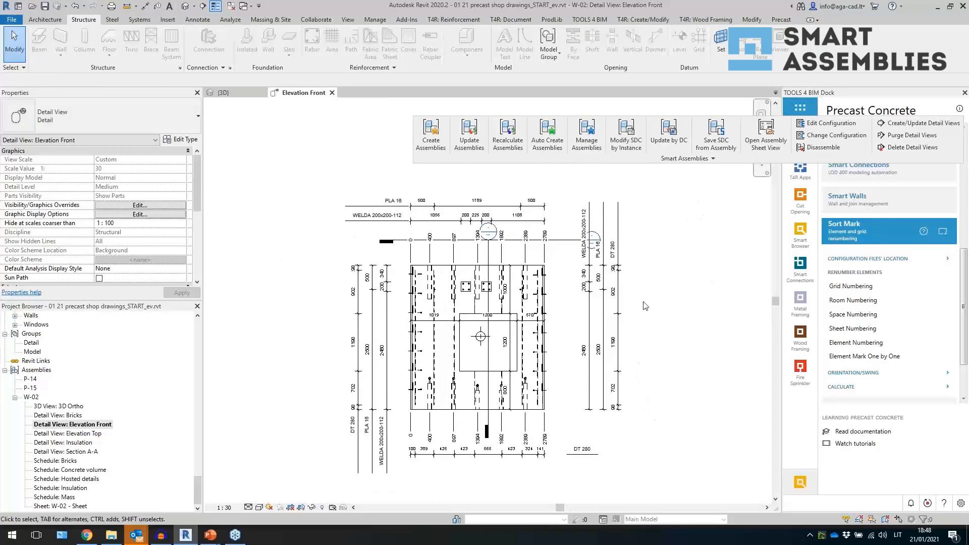
{"action": "scroll", "coordinate": [421, 227], "scroll_direction": "up", "scroll_amount": 1}
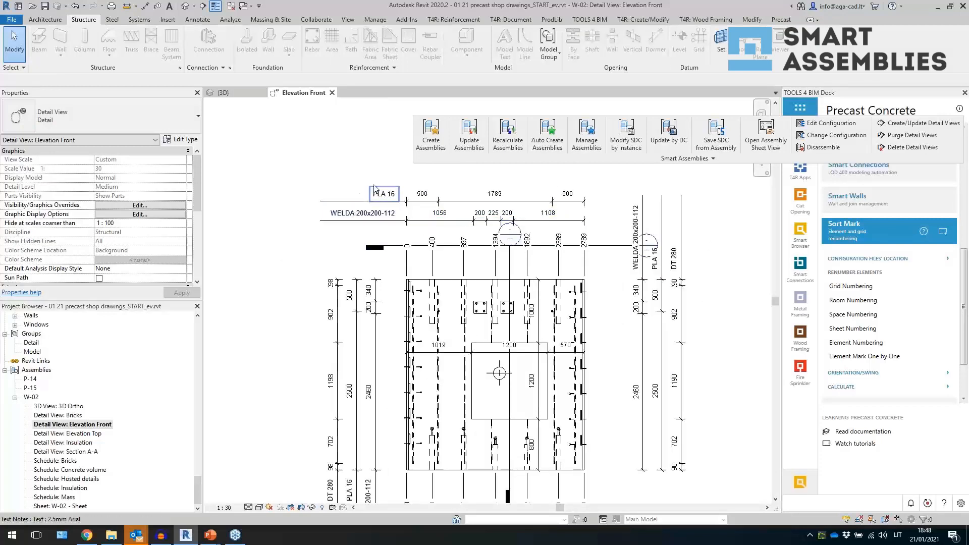
{"action": "middle_click_drag", "start_coordinate": [293, 338], "coordinate": [295, 293]}
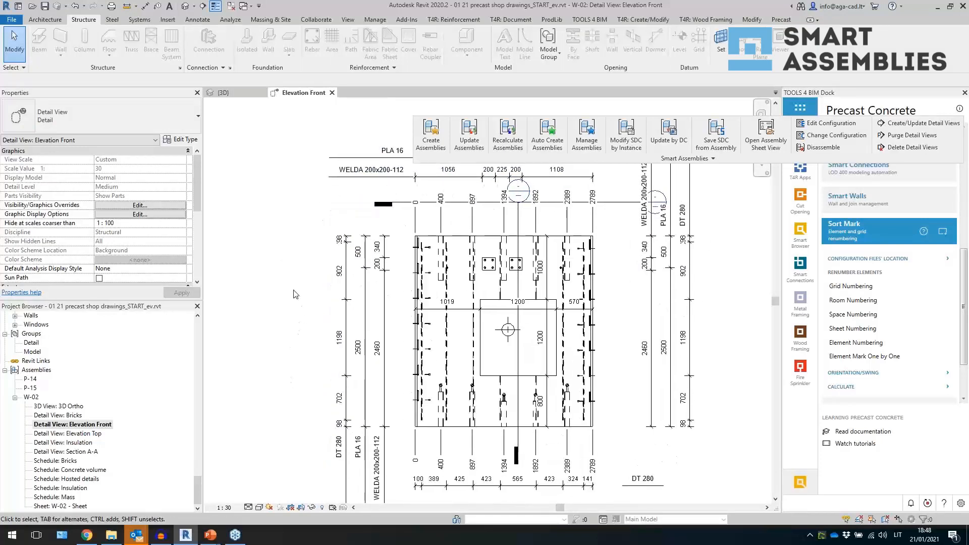
- Select the ordinate dimension string above the wall and review its type properties, then close the dialog
{"action": "left_click", "coordinate": [441, 220]}
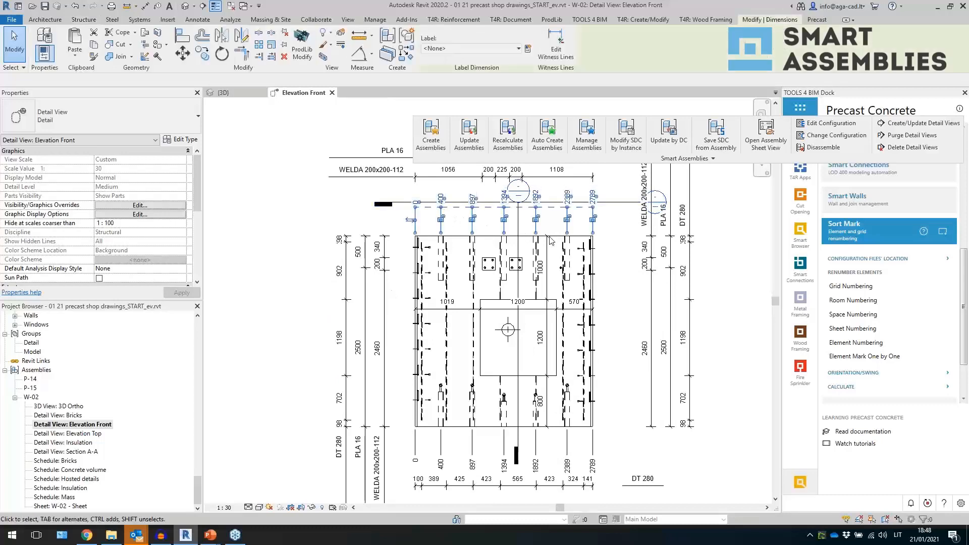
{"action": "middle_click_drag", "start_coordinate": [552, 238], "coordinate": [537, 283]}
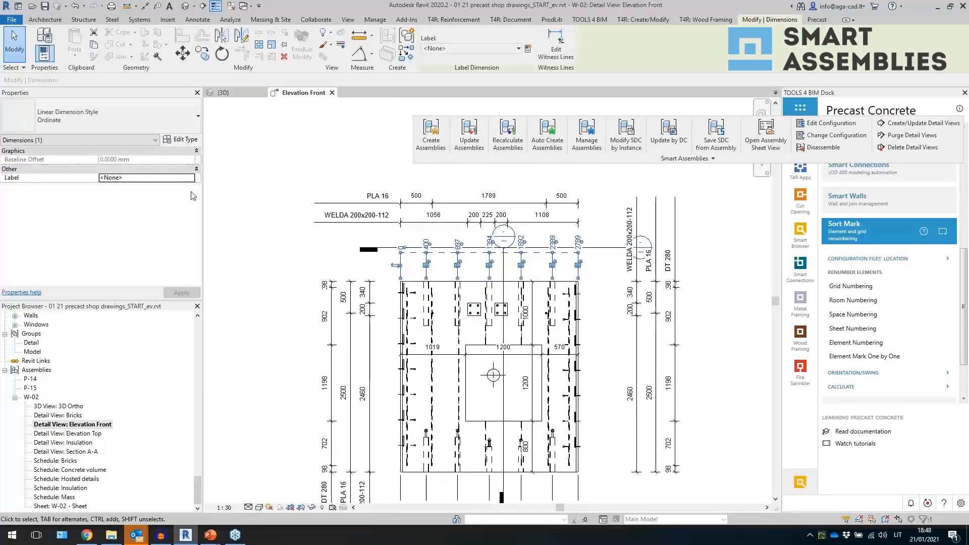
{"action": "left_click", "coordinate": [179, 139]}
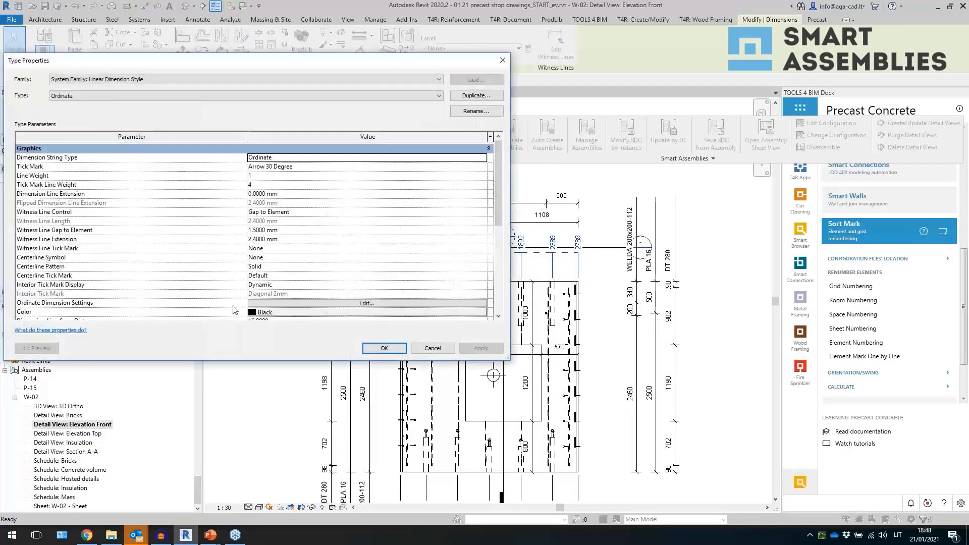
{"action": "scroll", "coordinate": [294, 299], "scroll_direction": "down", "scroll_amount": 4}
{"action": "left_click", "coordinate": [264, 218]}
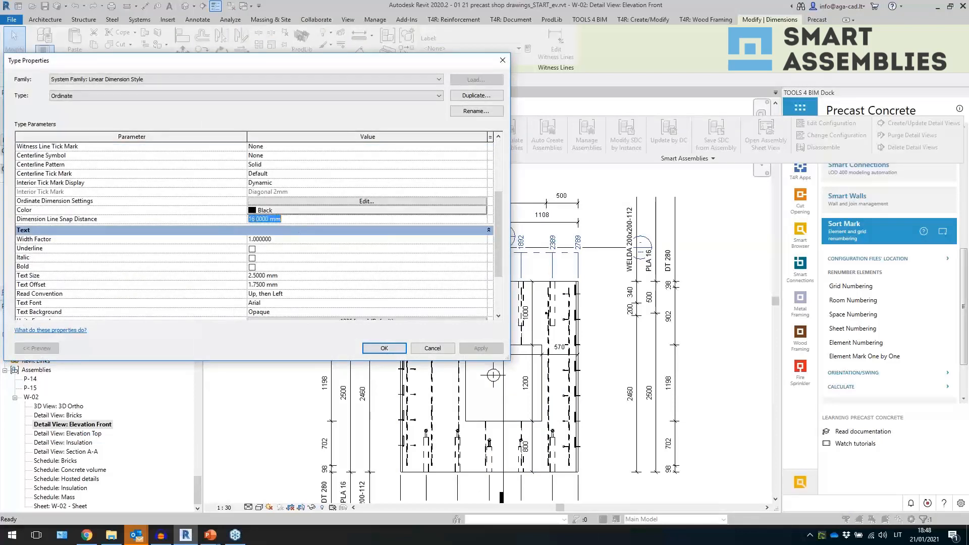
{"action": "left_click", "coordinate": [502, 60]}
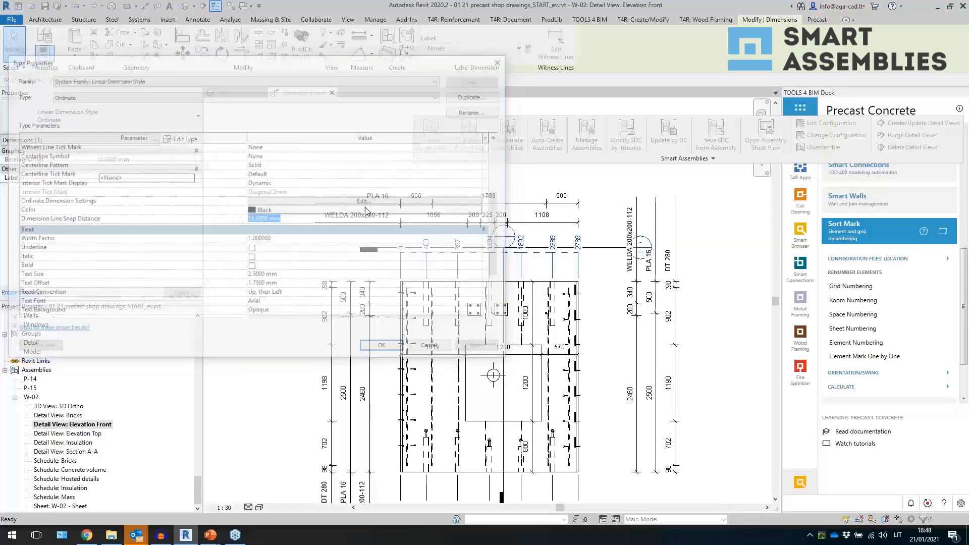
- Review the dimension layout across the Elevation Front view at different zoom levels
{"action": "left_click", "coordinate": [278, 260]}
{"action": "middle_click_drag", "start_coordinate": [289, 320], "coordinate": [269, 275]}
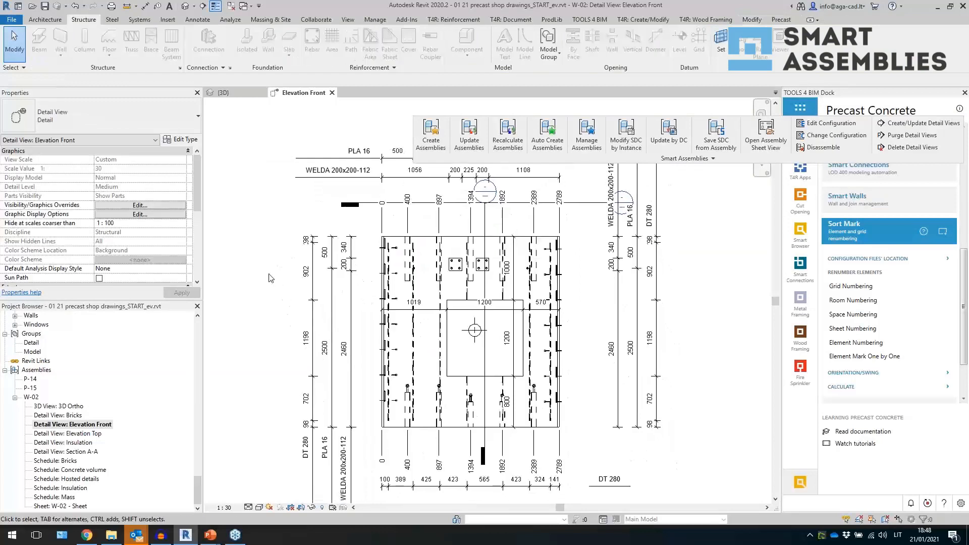
{"action": "scroll", "coordinate": [269, 274], "scroll_direction": "down", "scroll_amount": 2}
{"action": "scroll", "coordinate": [285, 336], "scroll_direction": "up", "scroll_amount": 2}
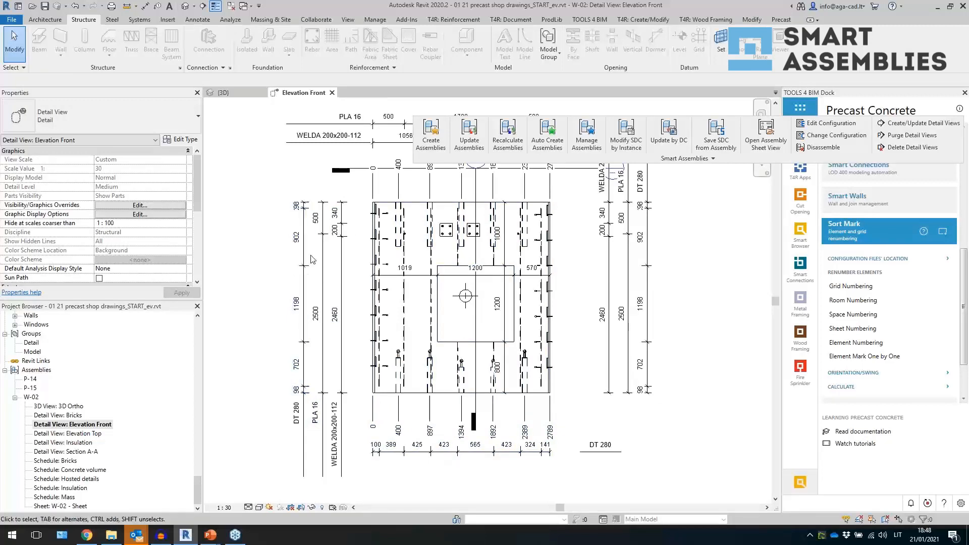
{"action": "scroll", "coordinate": [312, 259], "scroll_direction": "up", "scroll_amount": 2}
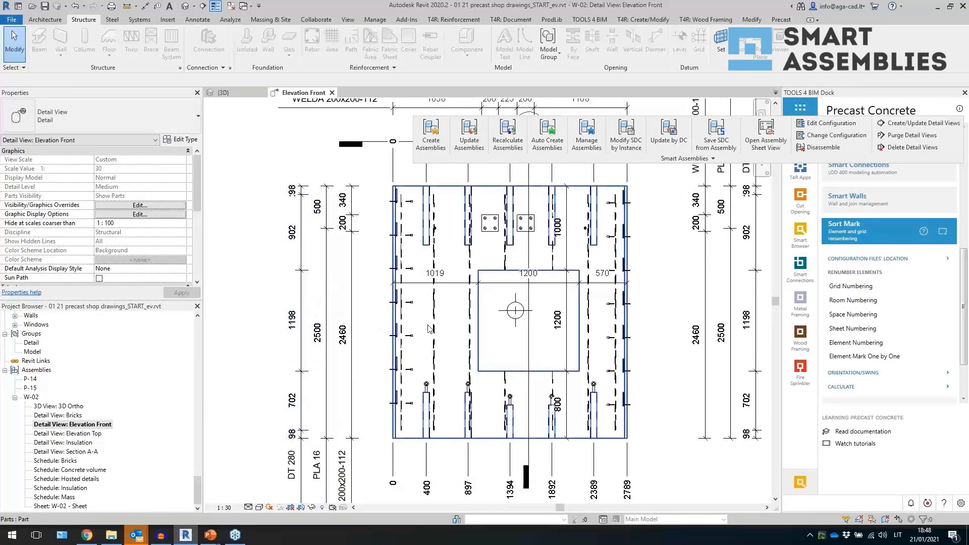
{"action": "scroll", "coordinate": [377, 376], "scroll_direction": "down", "scroll_amount": 2}
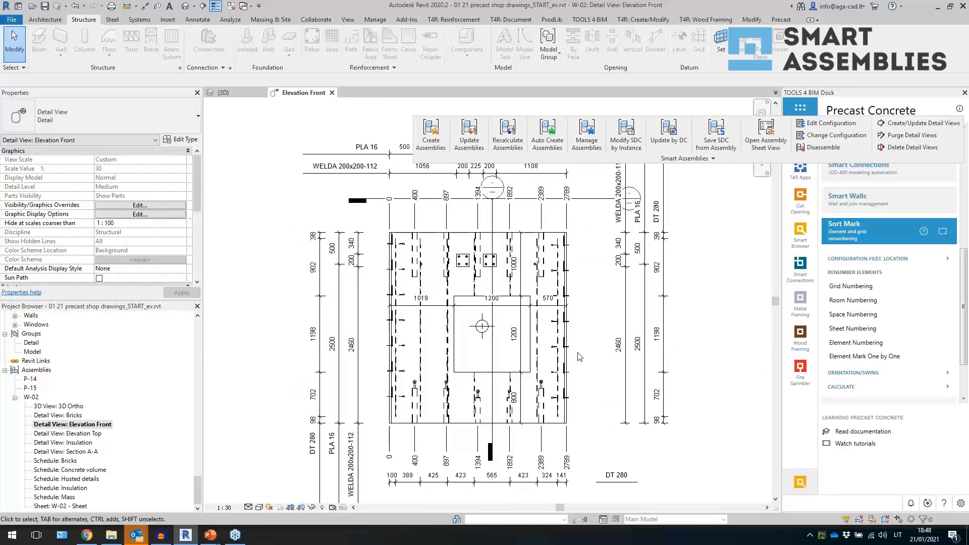
{"action": "middle_click_drag", "start_coordinate": [581, 357], "coordinate": [584, 380]}
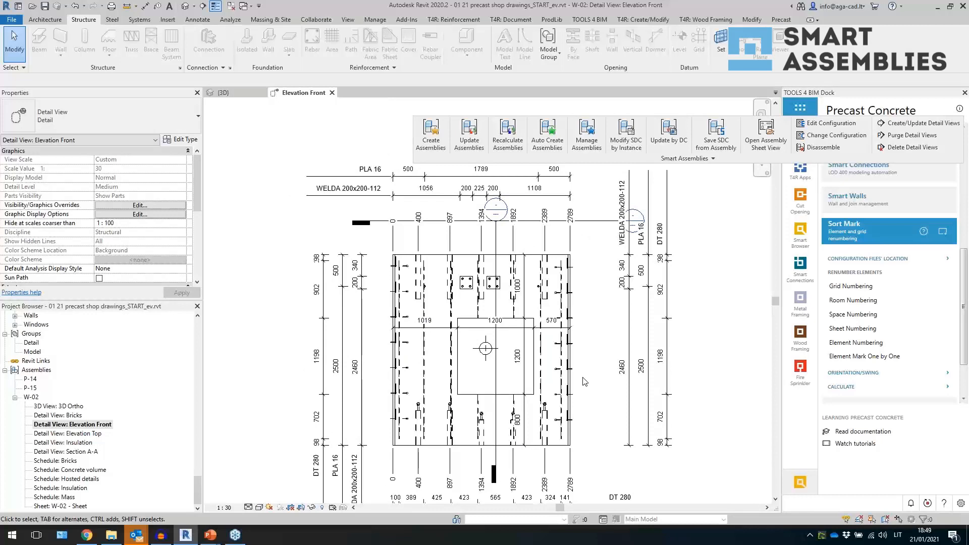
{"action": "middle_click_drag", "start_coordinate": [593, 387], "coordinate": [576, 359]}
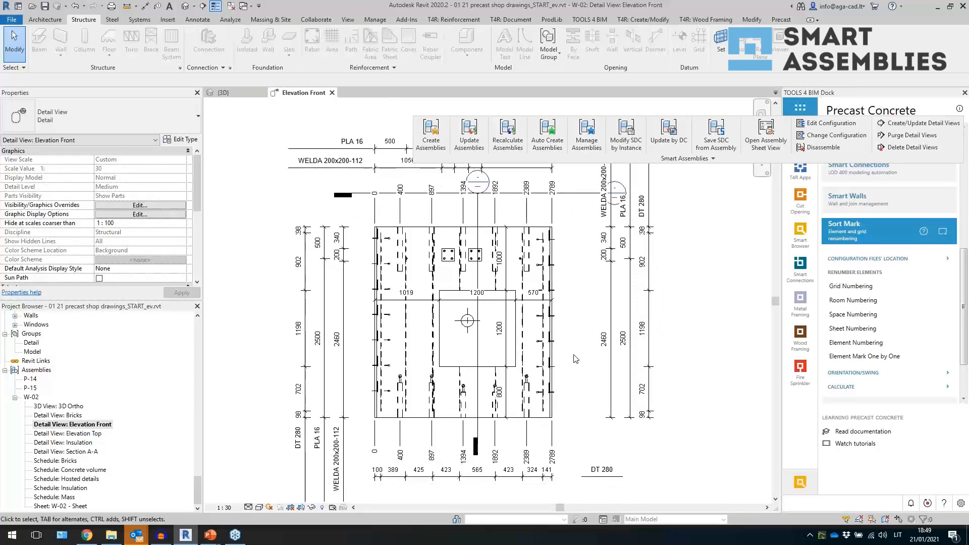
- Duplicate the Elevation Front detail view of assembly W-02
{"action": "right_click", "coordinate": [103, 424]}
{"action": "mouse_move", "coordinate": [172, 274]}
{"action": "left_click", "coordinate": [250, 274]}
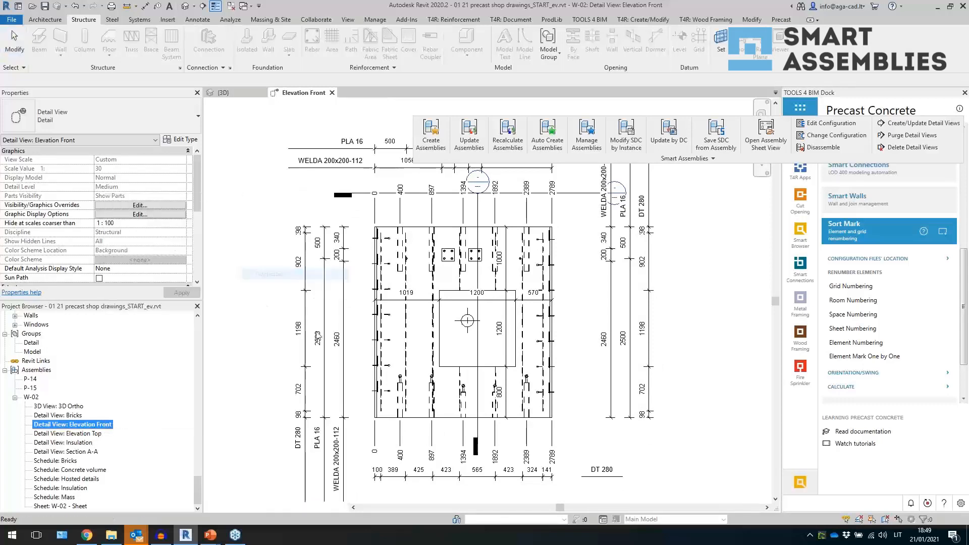
- Dimension the Elevation Front Copy 1 view with Smart Dimensions using the wall front configuration
{"action": "left_click", "coordinate": [651, 160]}
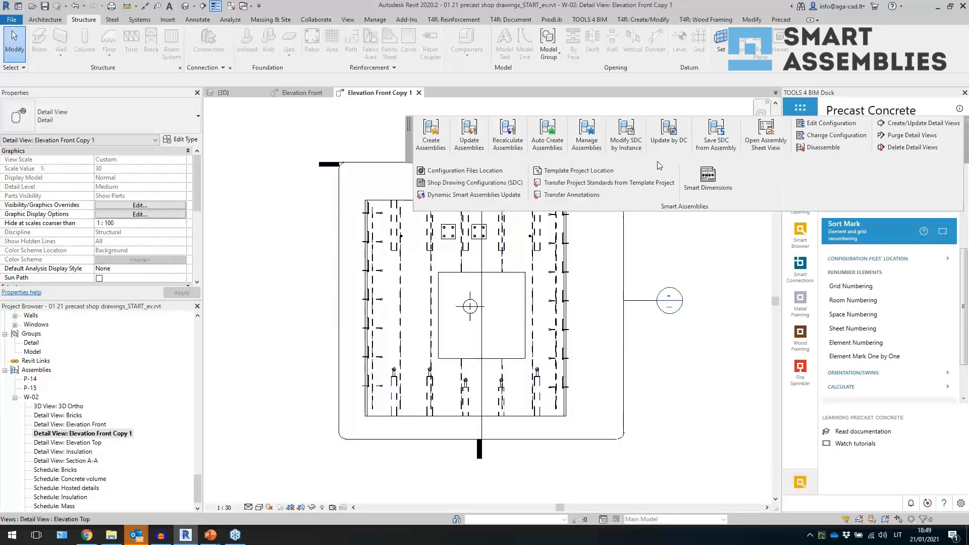
{"action": "left_click", "coordinate": [708, 179]}
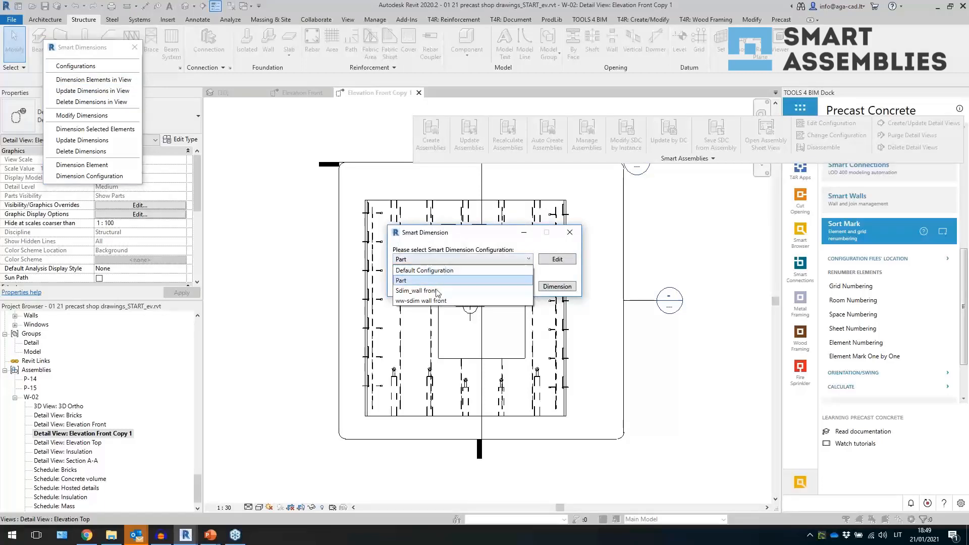
{"action": "left_click", "coordinate": [452, 293]}
{"action": "left_click", "coordinate": [549, 286]}
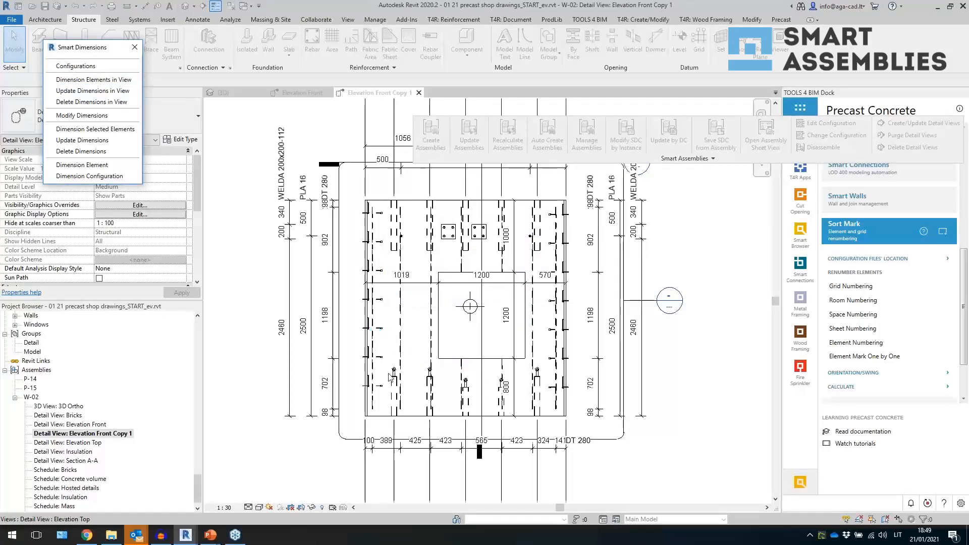
- Select a PVL connecting loop in the copied view to check it, and reposition the Smart Dimensions palette
{"action": "left_click", "coordinate": [287, 454]}
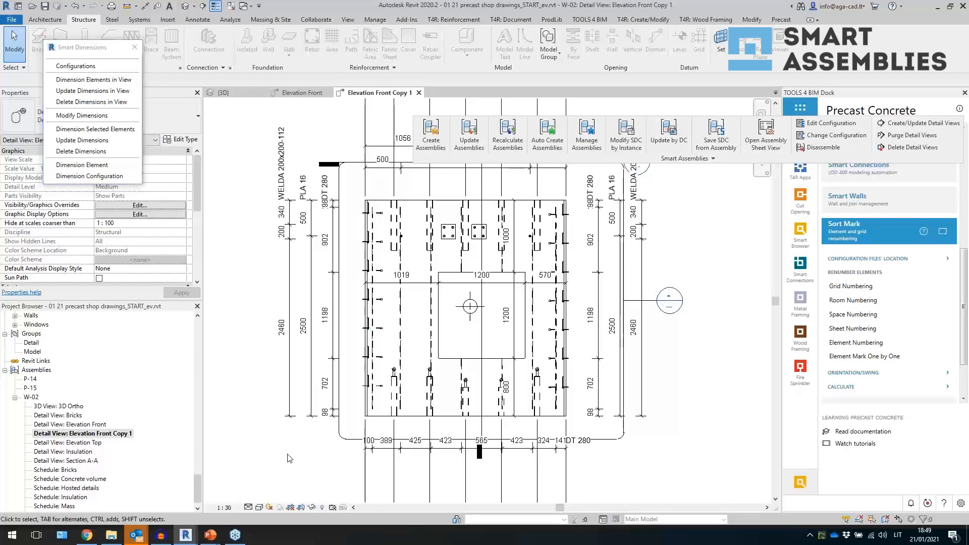
{"action": "left_click", "coordinate": [381, 332]}
{"action": "left_click", "coordinate": [104, 58]}
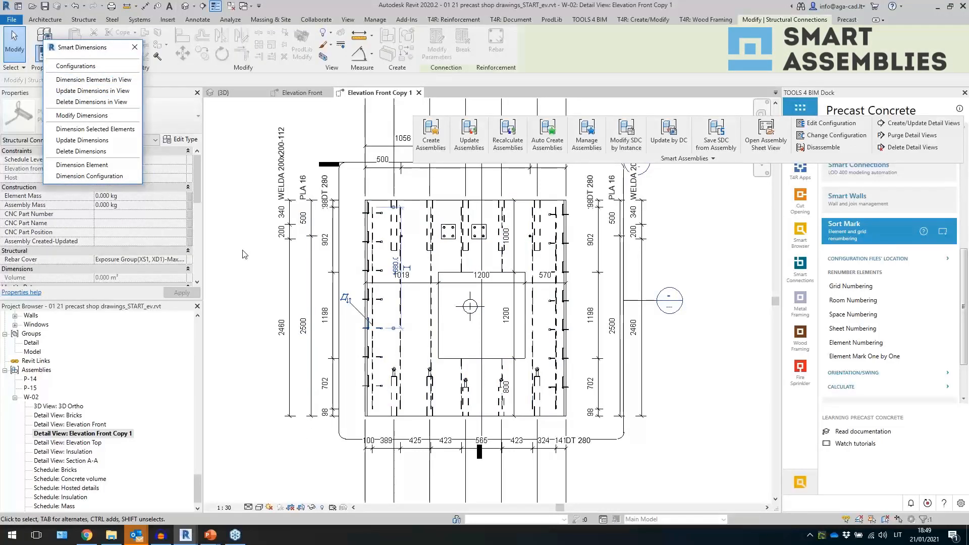
{"action": "left_click_drag", "start_coordinate": [94, 52], "coordinate": [161, 109]}
{"action": "left_click", "coordinate": [244, 201]}
- Open the Smart Dimensions configurations and add a Dimension 4 rule grouped by Type with Diagonal dimension type
{"action": "left_click", "coordinate": [155, 175]}
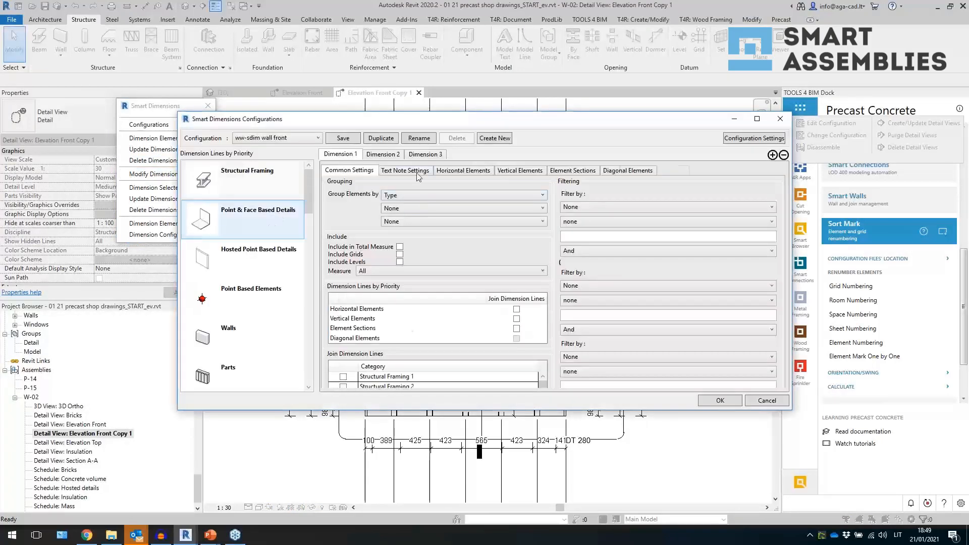
{"action": "left_click", "coordinate": [460, 157]}
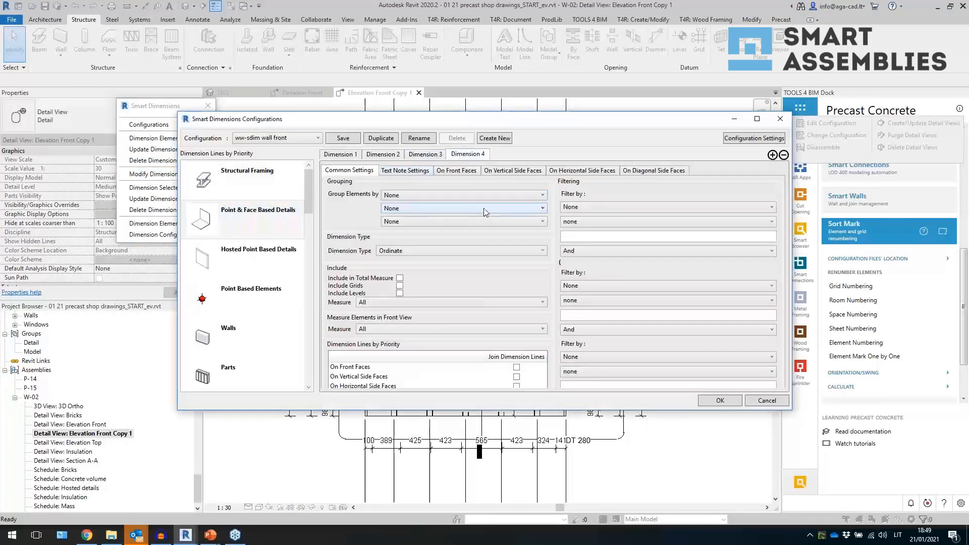
{"action": "left_click", "coordinate": [400, 198]}
{"action": "left_click", "coordinate": [403, 214]}
{"action": "left_click", "coordinate": [422, 251]}
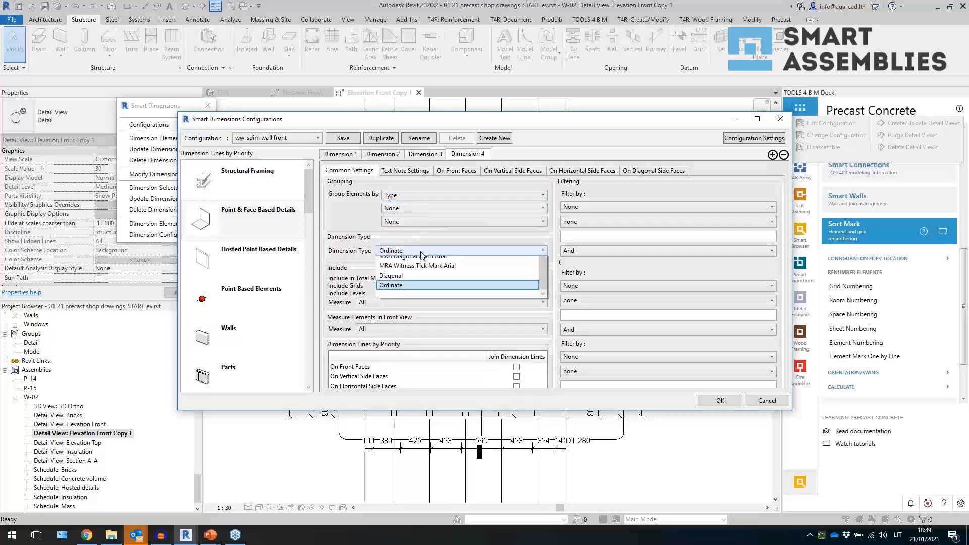
{"action": "left_click", "coordinate": [409, 415]}
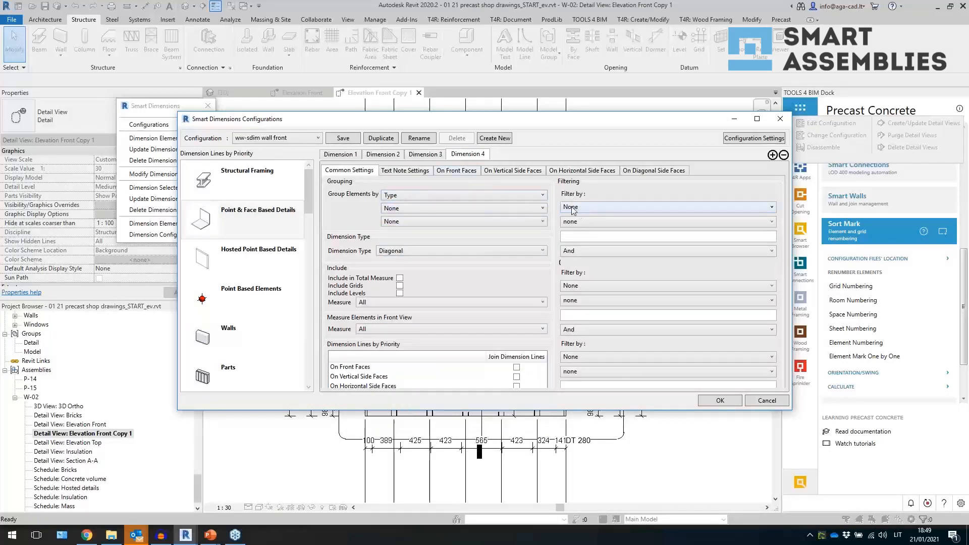
- For vertical side faces, measure vertical dimensions by Location Point, position them By Element, and pick a text note parameter
{"action": "left_click", "coordinate": [522, 171]}
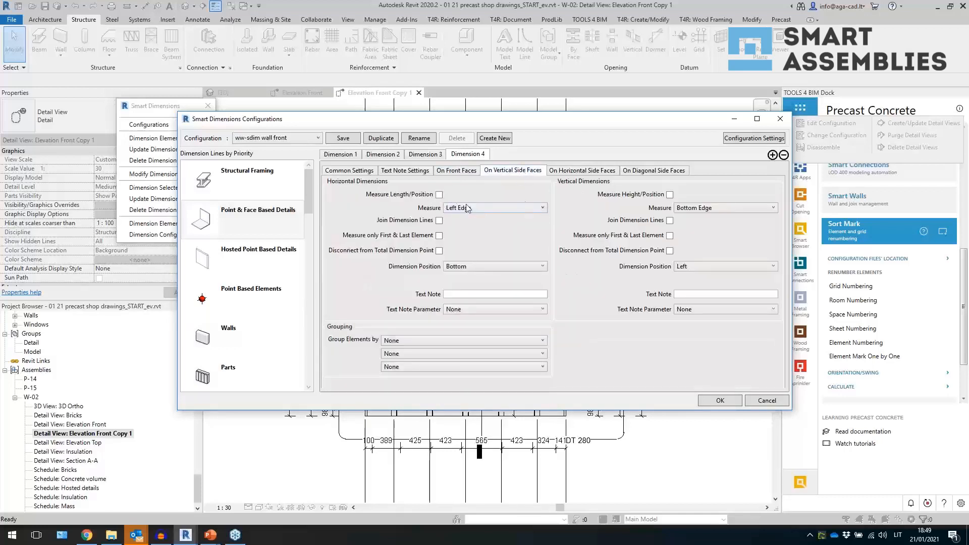
{"action": "left_click", "coordinate": [705, 208]}
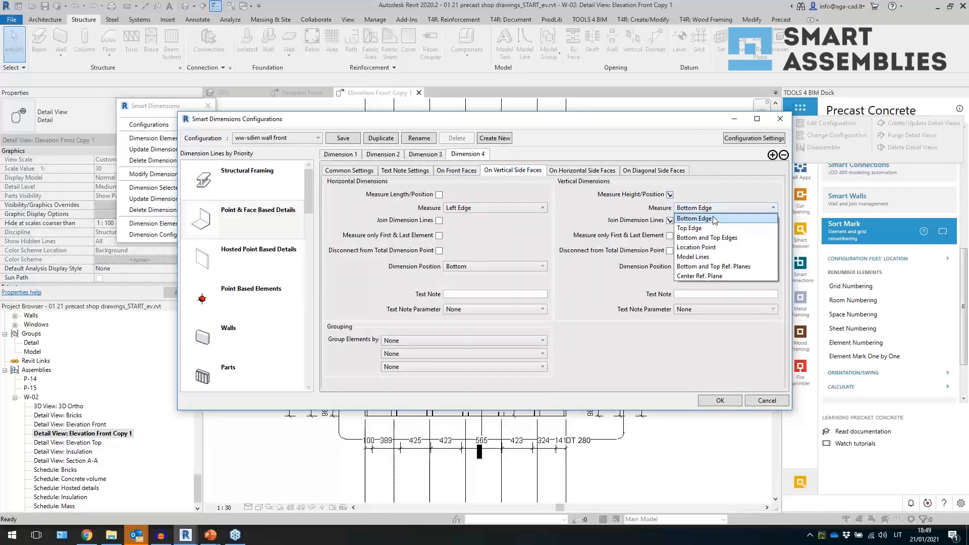
{"action": "left_click", "coordinate": [708, 240]}
{"action": "left_click", "coordinate": [712, 270]}
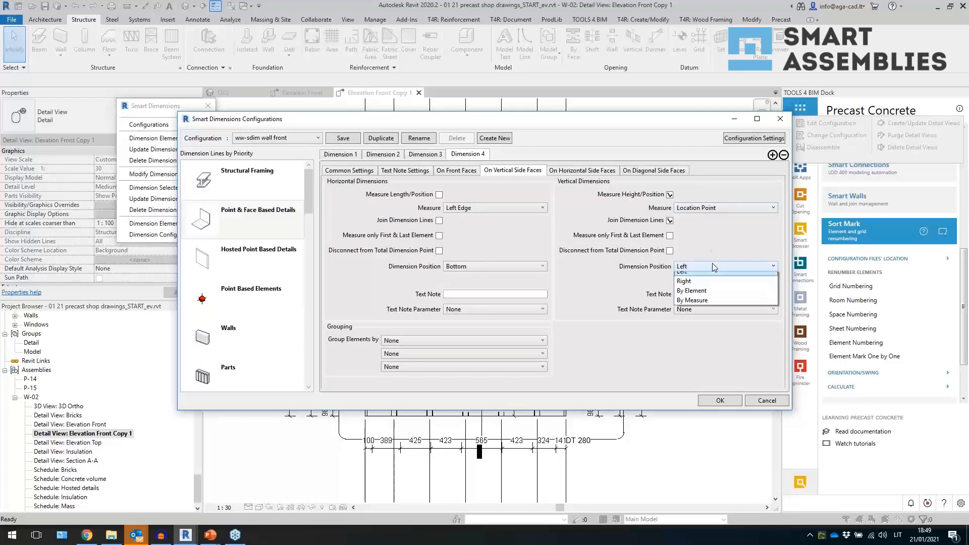
{"action": "left_click", "coordinate": [709, 296]}
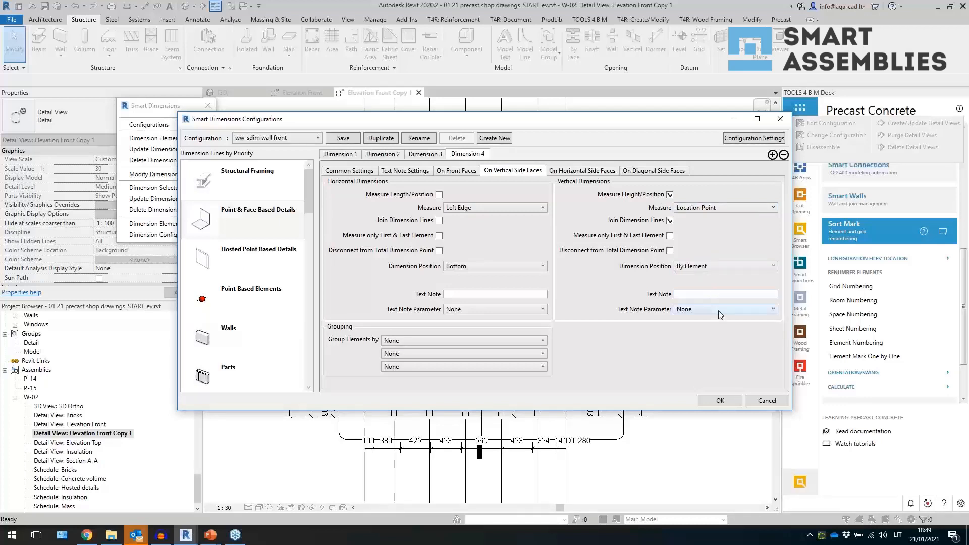
{"action": "left_click", "coordinate": [720, 309]}
{"action": "left_click", "coordinate": [706, 330]}
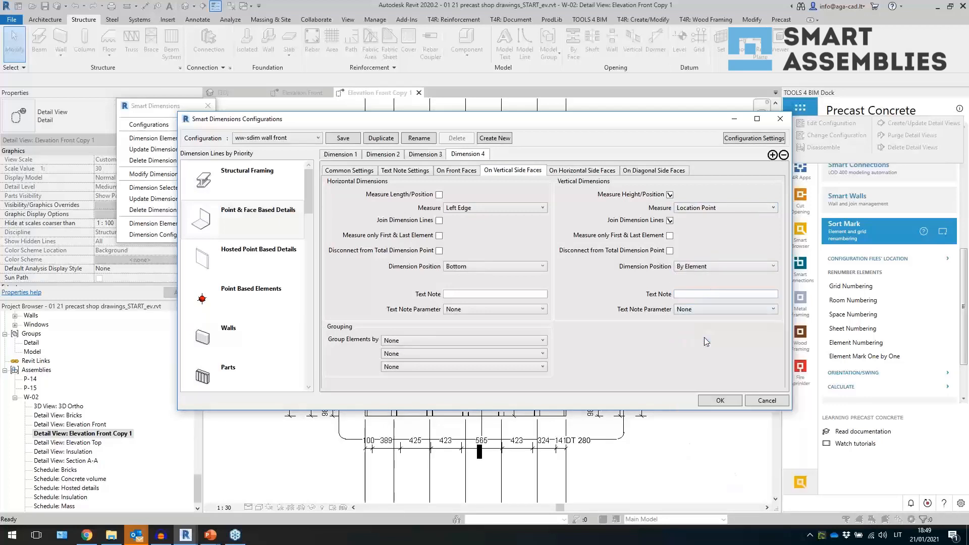
- Set text notes to 2.5mm Arial aligned with dimension text, create text notes with the Text Note Parameter, and confirm
{"action": "left_click", "coordinate": [404, 170]}
{"action": "left_click", "coordinate": [424, 194]}
{"action": "left_click", "coordinate": [422, 207]}
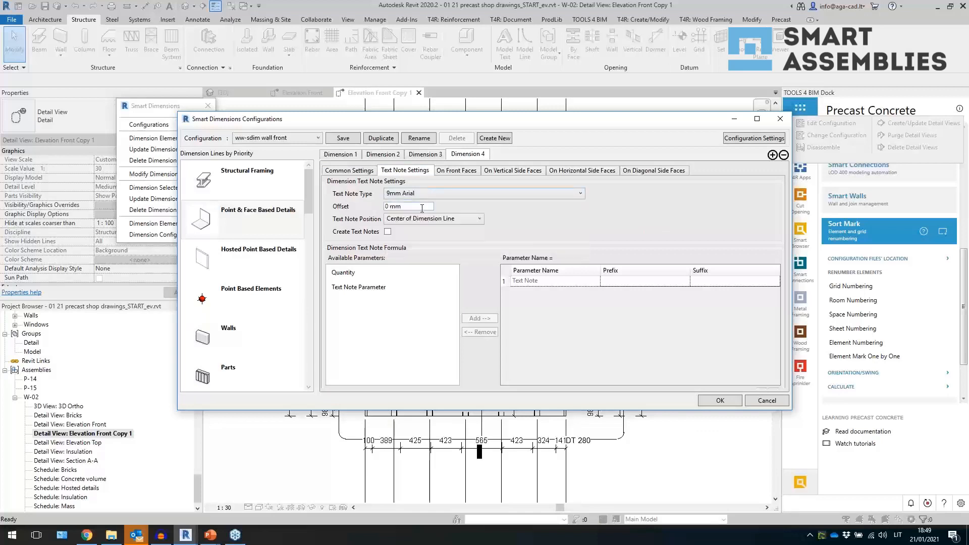
{"action": "left_click", "coordinate": [429, 193]}
{"action": "left_click", "coordinate": [416, 214]}
{"action": "left_click", "coordinate": [414, 220]}
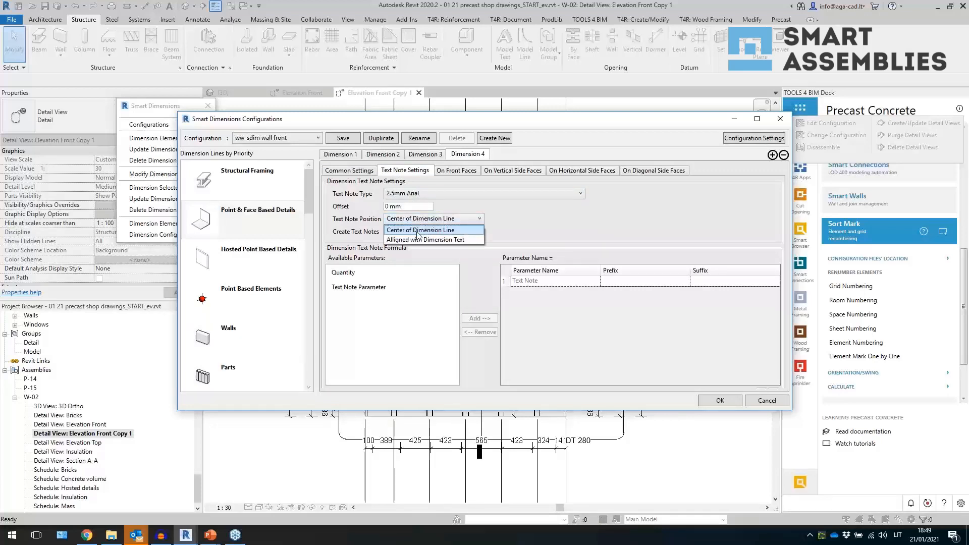
{"action": "left_click", "coordinate": [421, 239]}
{"action": "left_click", "coordinate": [380, 288]}
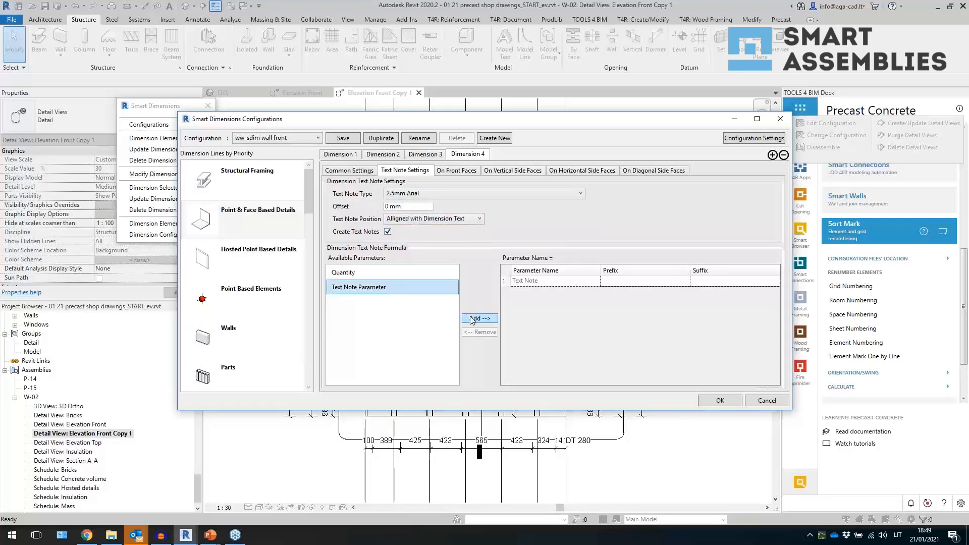
{"action": "left_click", "coordinate": [472, 318]}
{"action": "left_click", "coordinate": [349, 171]}
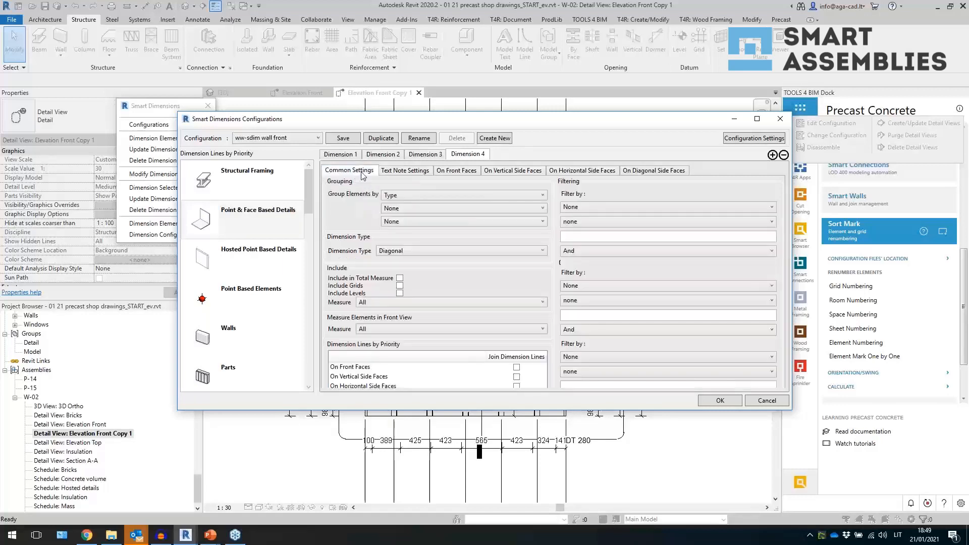
{"action": "left_click", "coordinate": [718, 401]}
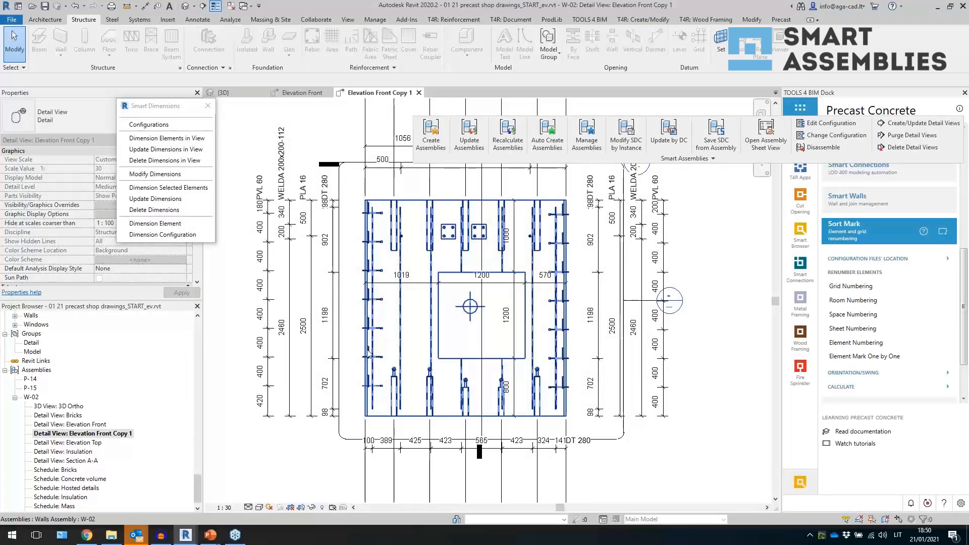
- Switch to the 3D view and delete the Elevation Front Copy 1 detail view from the W-02 assembly
{"action": "left_click", "coordinate": [263, 330]}
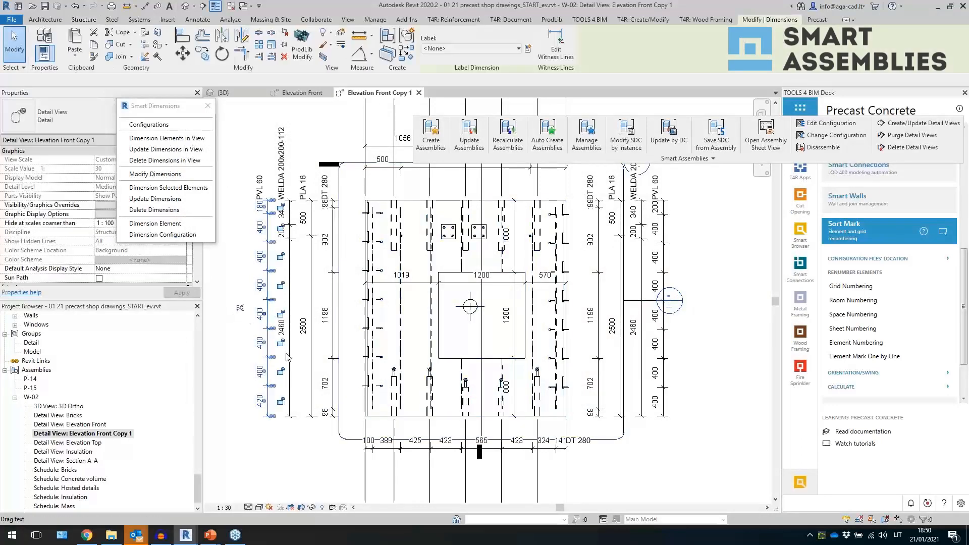
{"action": "left_click", "coordinate": [186, 7]}
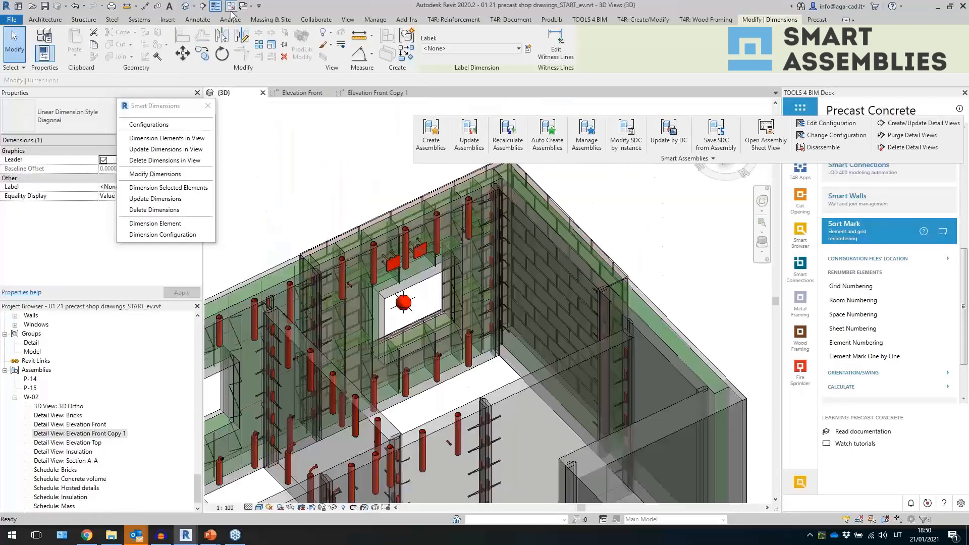
{"action": "left_click", "coordinate": [232, 7]}
{"action": "left_click", "coordinate": [95, 433]}
{"action": "right_click", "coordinate": [95, 433]}
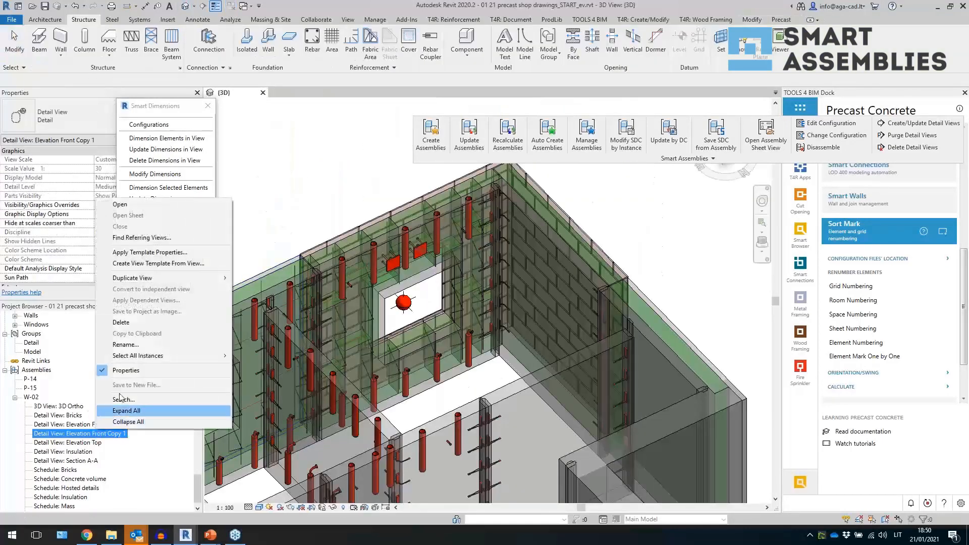
{"action": "left_click", "coordinate": [121, 322]}
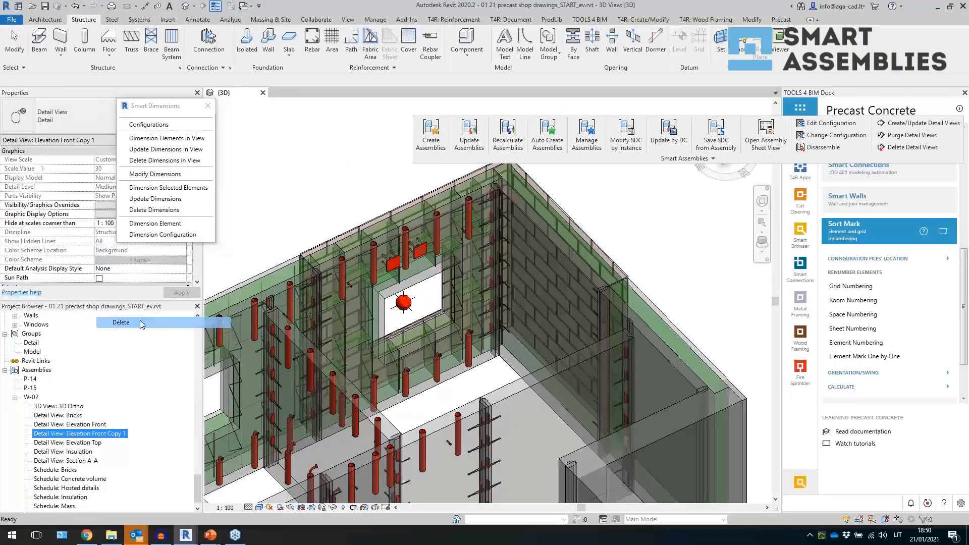
- Select the W-02 wall assembly, update it by DC, and close the Smart Dimensions palette
{"action": "left_click", "coordinate": [359, 236]}
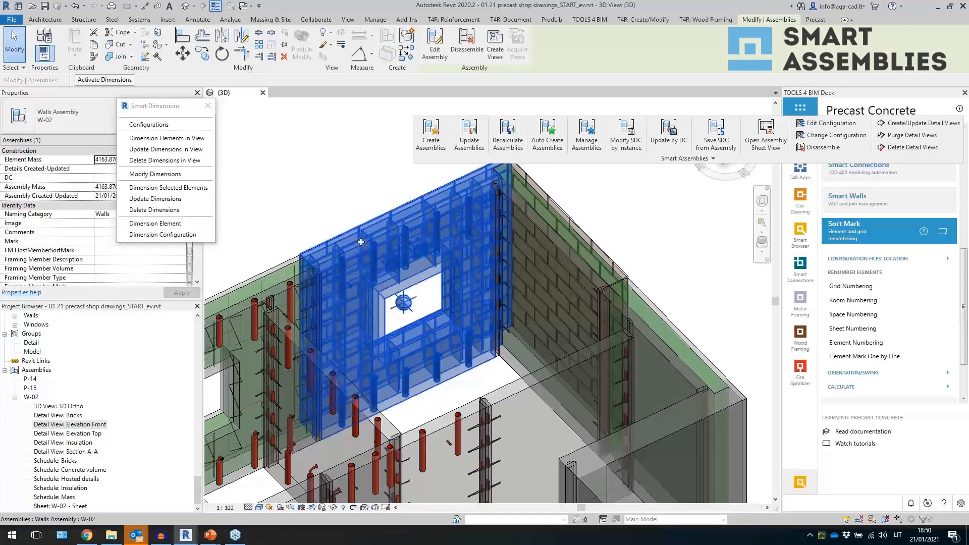
{"action": "left_click", "coordinate": [668, 135]}
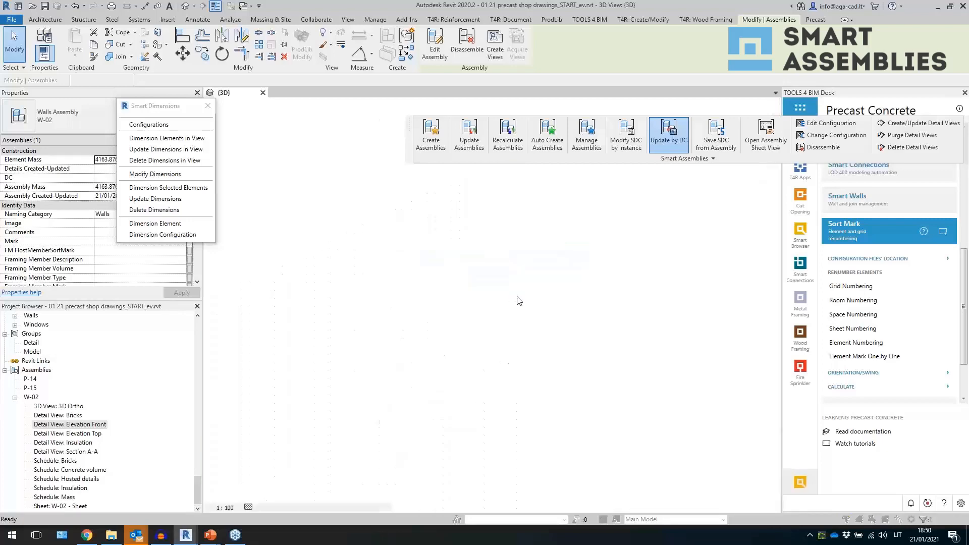
{"action": "left_click", "coordinate": [784, 419]}
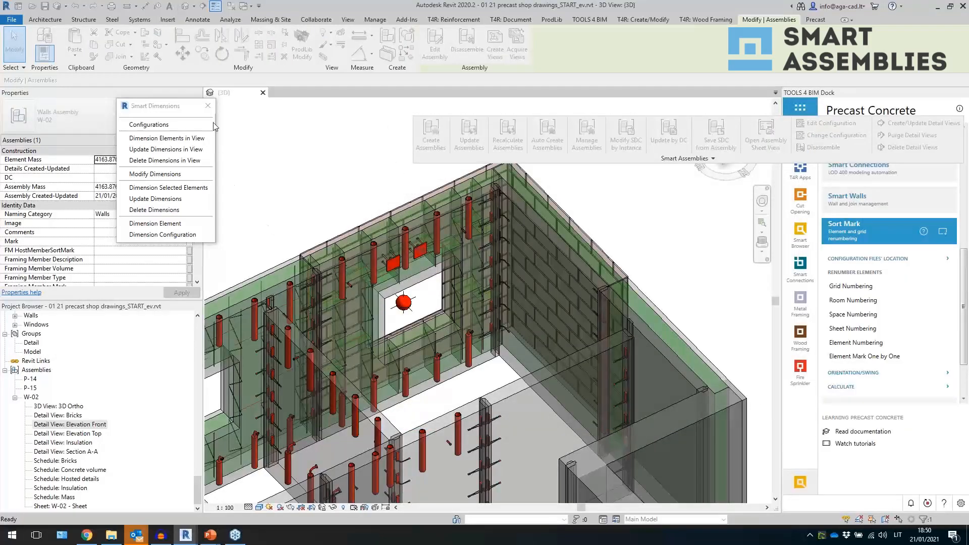
{"action": "left_click", "coordinate": [208, 106]}
{"action": "left_click", "coordinate": [402, 240]}
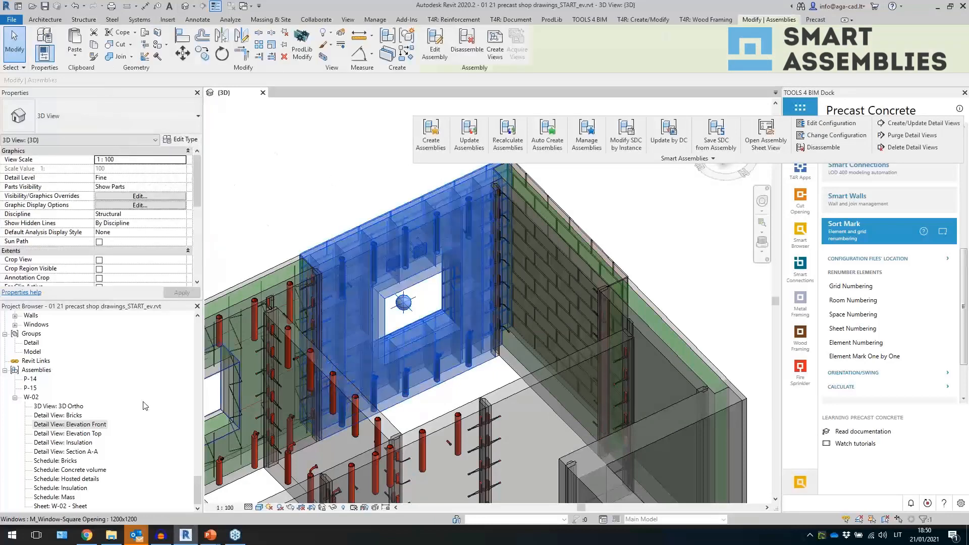
- Open the W-02 - Sheet and place the Elevation Front detail view in its upper left area
{"action": "left_click", "coordinate": [70, 506]}
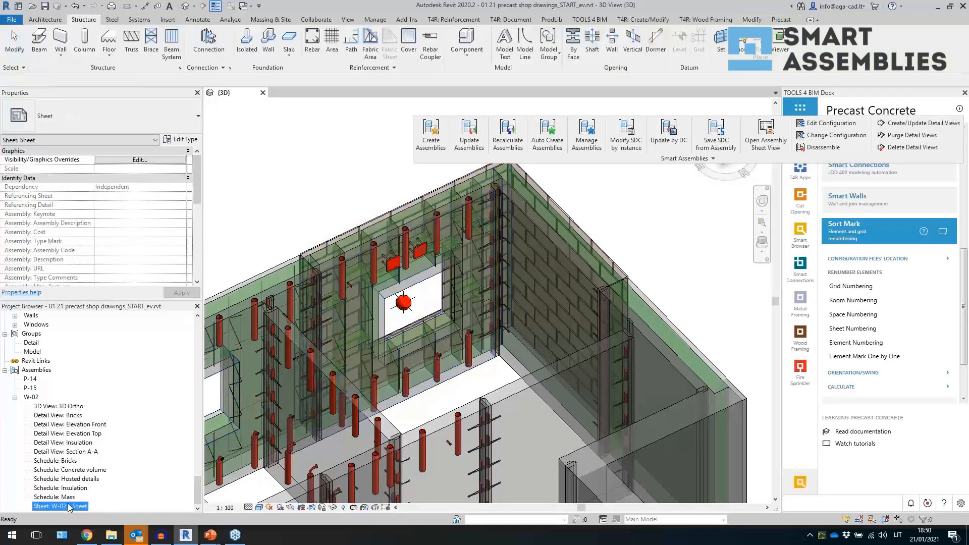
{"action": "double_click", "coordinate": [70, 506]}
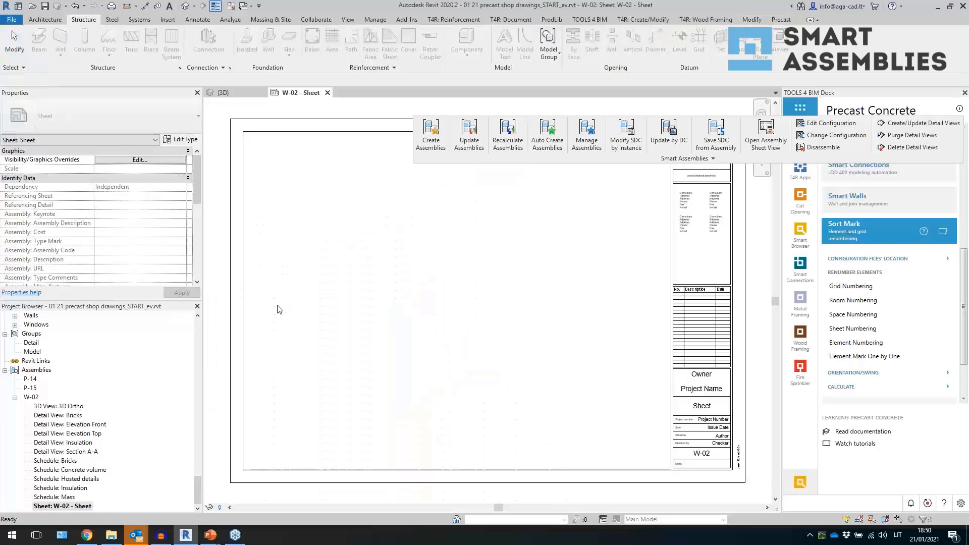
{"action": "left_click", "coordinate": [93, 424]}
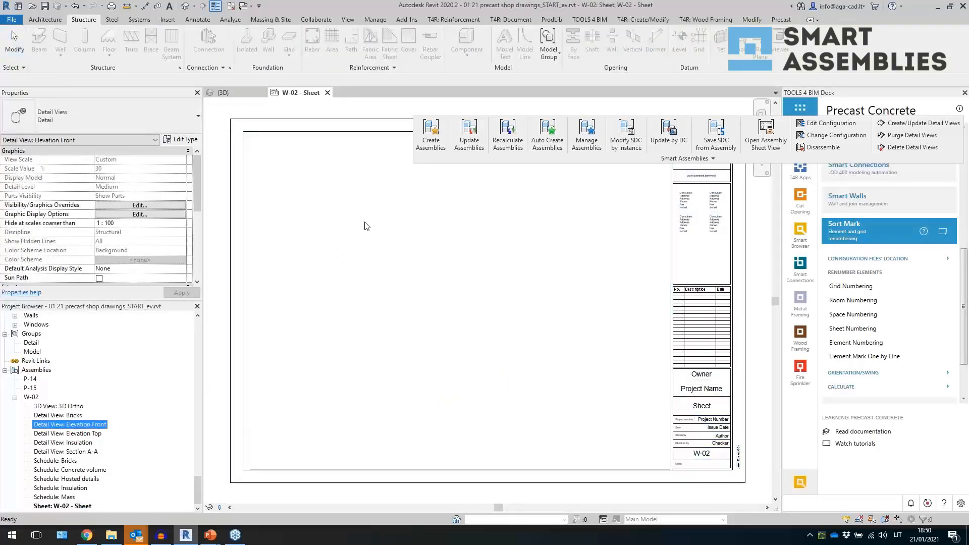
{"action": "left_click", "coordinate": [331, 215]}
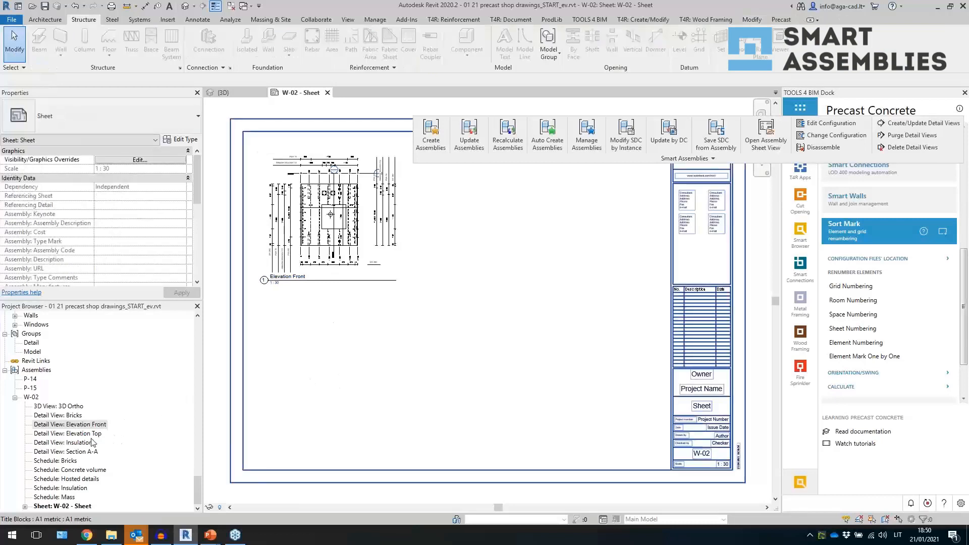
- Place the Elevation Top view below Elevation Front and the Section A-A view to its right
{"action": "left_click_drag", "start_coordinate": [89, 437], "coordinate": [331, 323]}
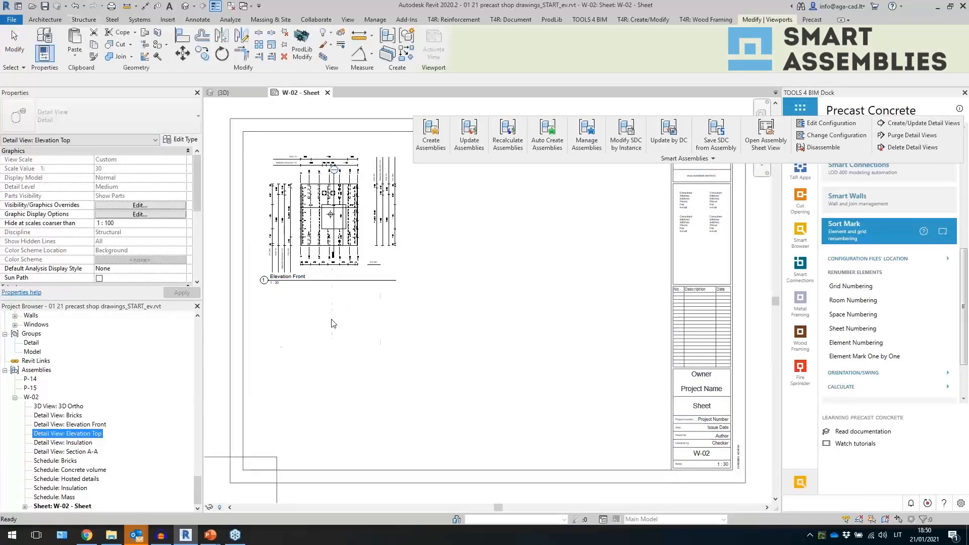
{"action": "left_click", "coordinate": [331, 323]}
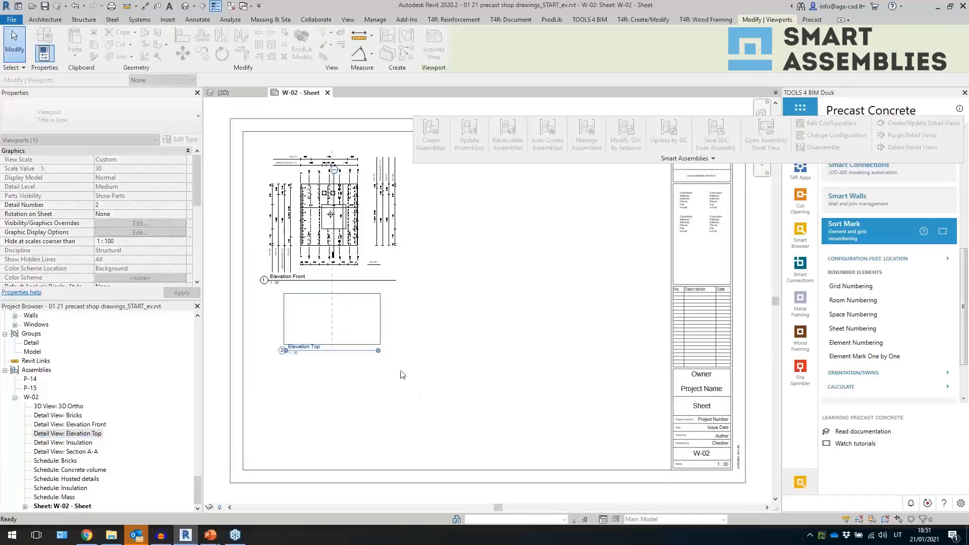
{"action": "left_click", "coordinate": [85, 452]}
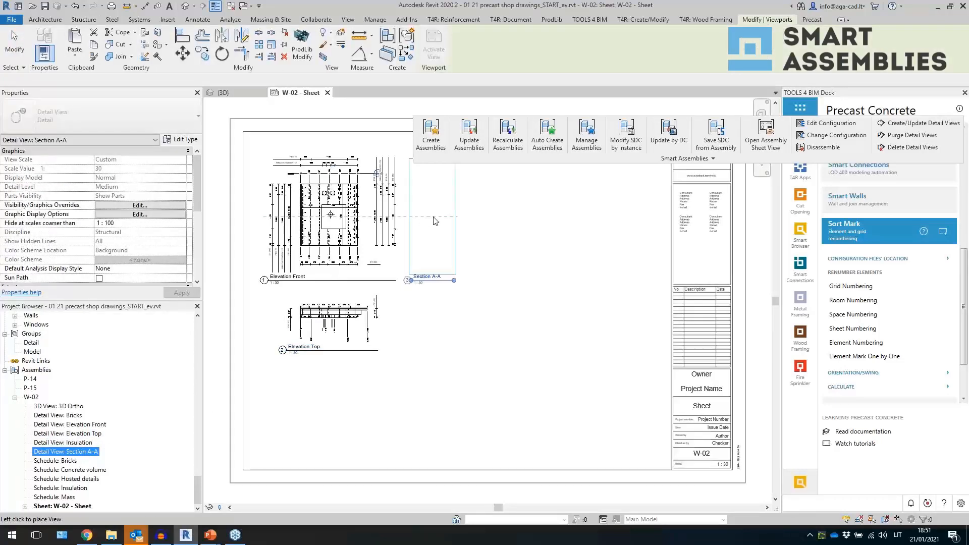
{"action": "left_click", "coordinate": [436, 222]}
{"action": "left_click", "coordinate": [577, 301]}
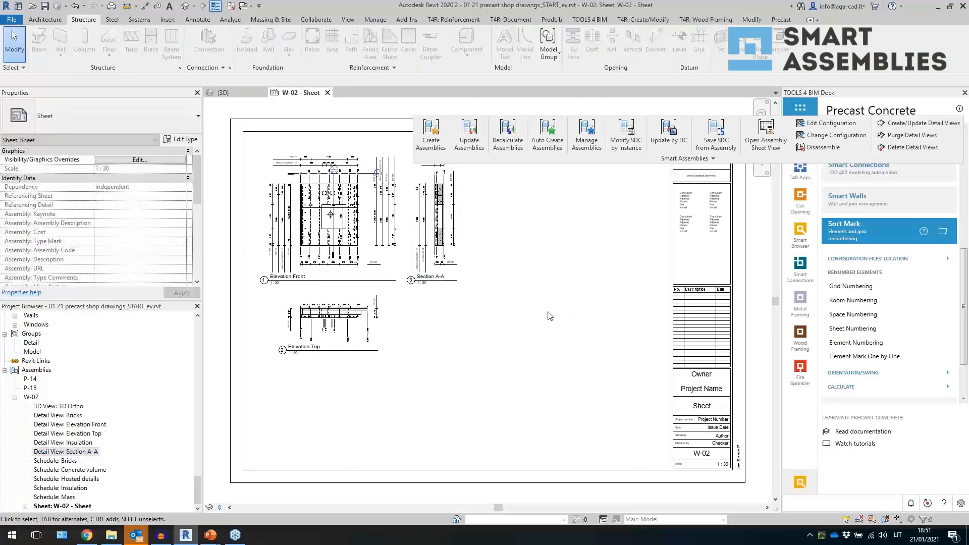
- Place the Bricks schedule and, beneath it, the Insulation schedule to the right of Section A-A
{"action": "middle_click_drag", "start_coordinate": [510, 304], "coordinate": [521, 315]}
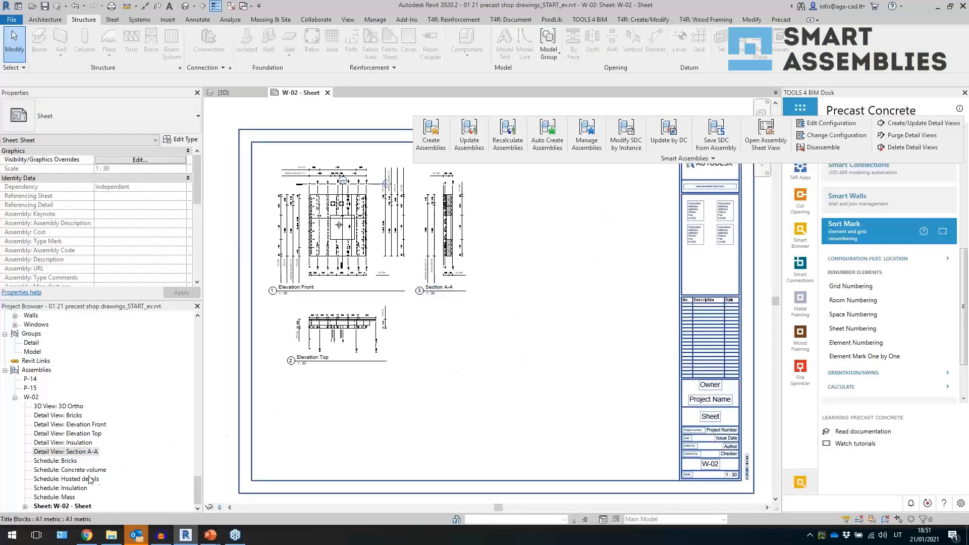
{"action": "left_click_drag", "start_coordinate": [65, 461], "coordinate": [132, 464]}
{"action": "left_click_drag", "start_coordinate": [333, 440], "coordinate": [320, 424]}
{"action": "left_click", "coordinate": [625, 208]}
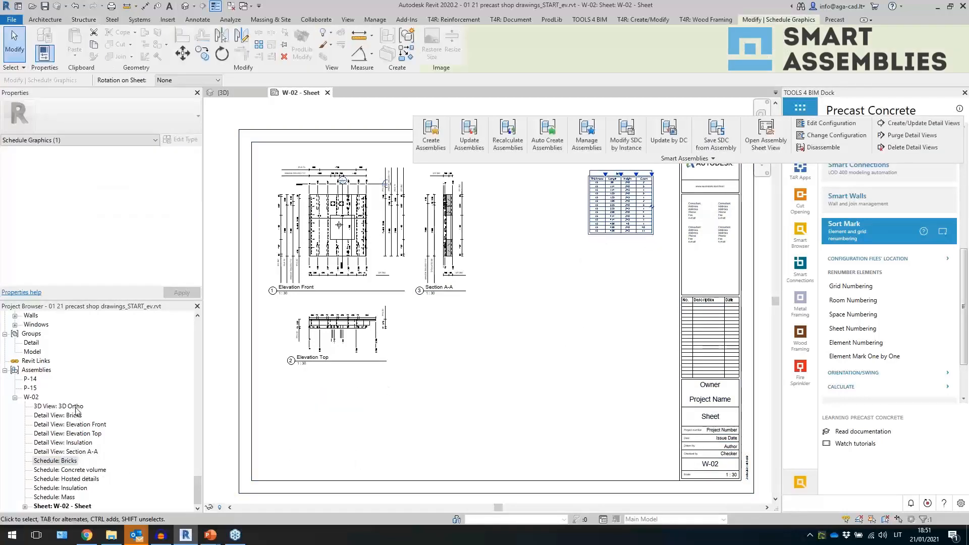
{"action": "left_click_drag", "start_coordinate": [78, 488], "coordinate": [620, 281]}
{"action": "left_click", "coordinate": [614, 290]}
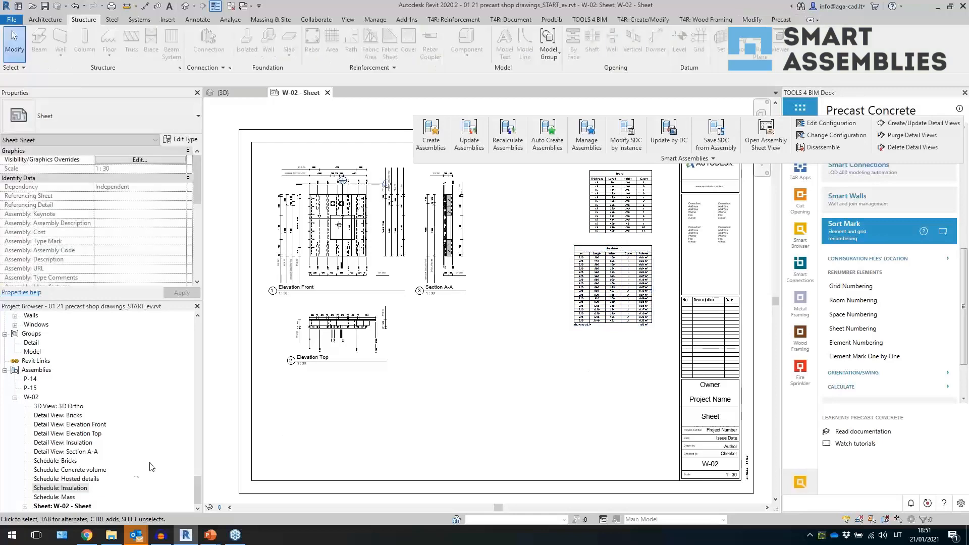
- Place the Mass schedule in the title block's revision table and the Concrete volume schedule below the Insulation schedule
{"action": "left_click_drag", "start_coordinate": [69, 499], "coordinate": [697, 302]}
{"action": "scroll", "coordinate": [711, 306], "scroll_direction": "up", "scroll_amount": 5}
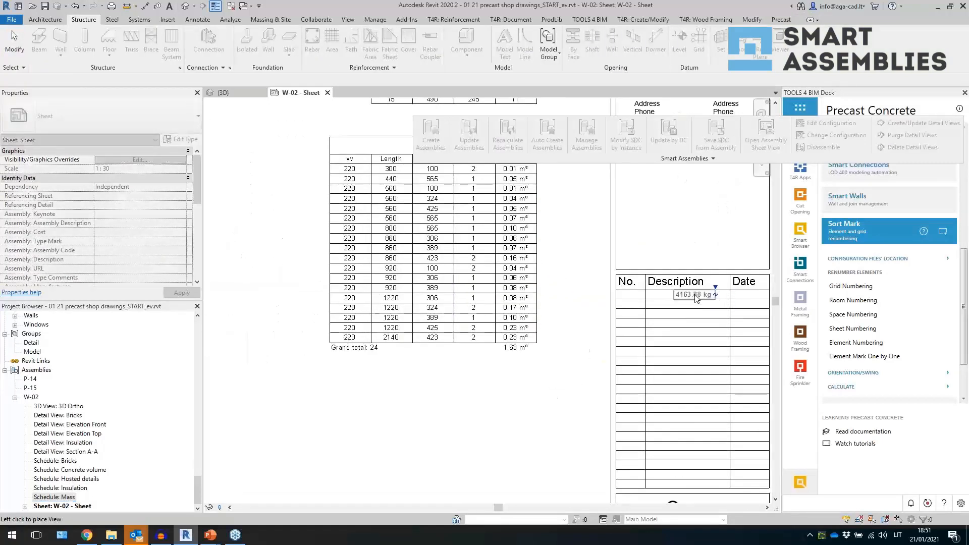
{"action": "left_click", "coordinate": [696, 298]}
{"action": "scroll", "coordinate": [509, 358], "scroll_direction": "down", "scroll_amount": 3}
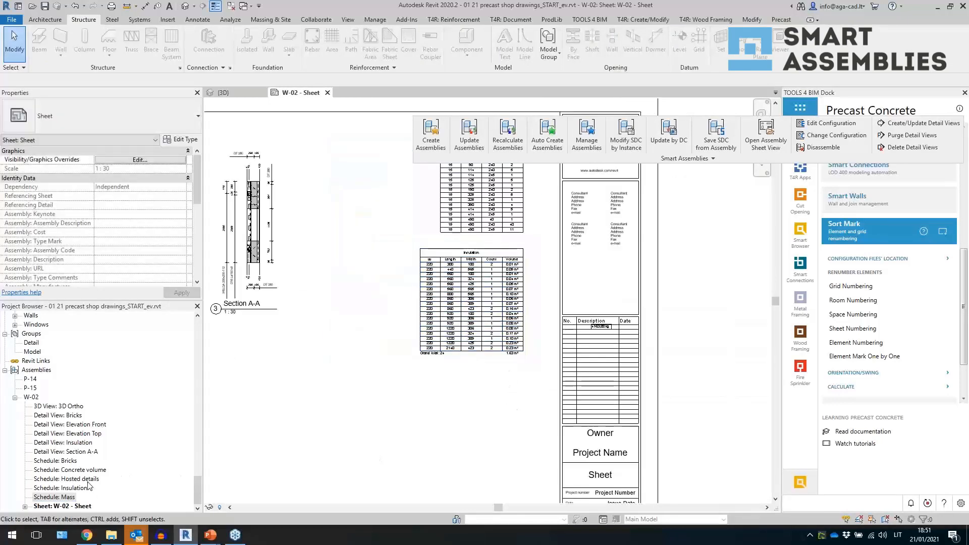
{"action": "left_click_drag", "start_coordinate": [71, 470], "coordinate": [502, 388]}
{"action": "left_click", "coordinate": [502, 389]}
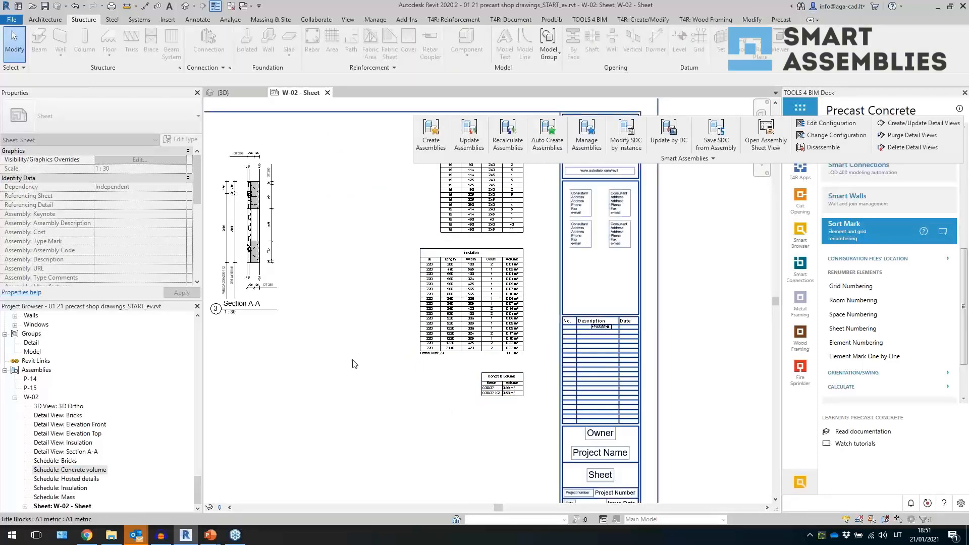
- Try to place the Bricks schedule again below the Elevation Top view
{"action": "scroll", "coordinate": [555, 363], "scroll_direction": "down", "scroll_amount": 2}
{"action": "scroll", "coordinate": [283, 429], "scroll_direction": "up", "scroll_amount": 1}
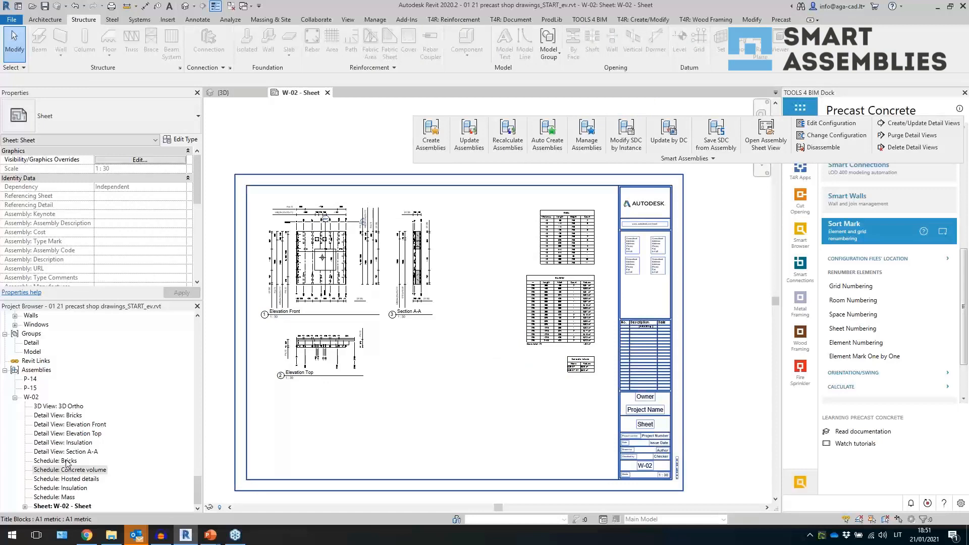
{"action": "left_click_drag", "start_coordinate": [67, 463], "coordinate": [363, 419]}
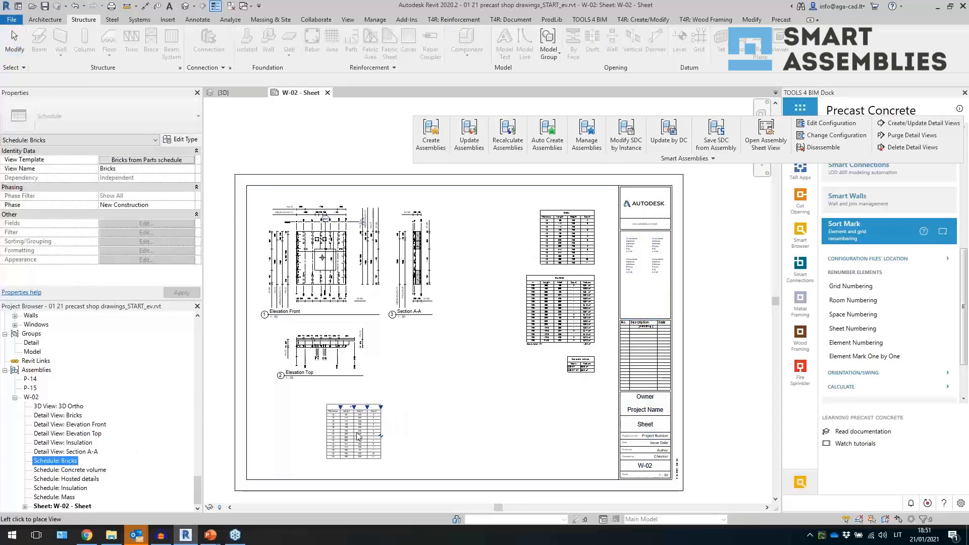
{"action": "left_click", "coordinate": [358, 436]}
- Place the Insulation and Bricks detail views side by side below the Elevation Top view
{"action": "left_click", "coordinate": [74, 443]}
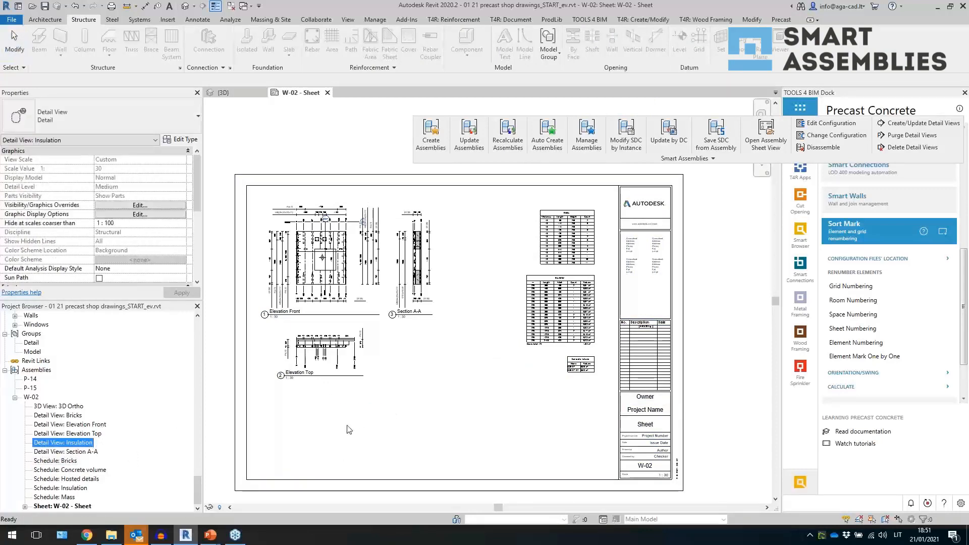
{"action": "left_click", "coordinate": [318, 430]}
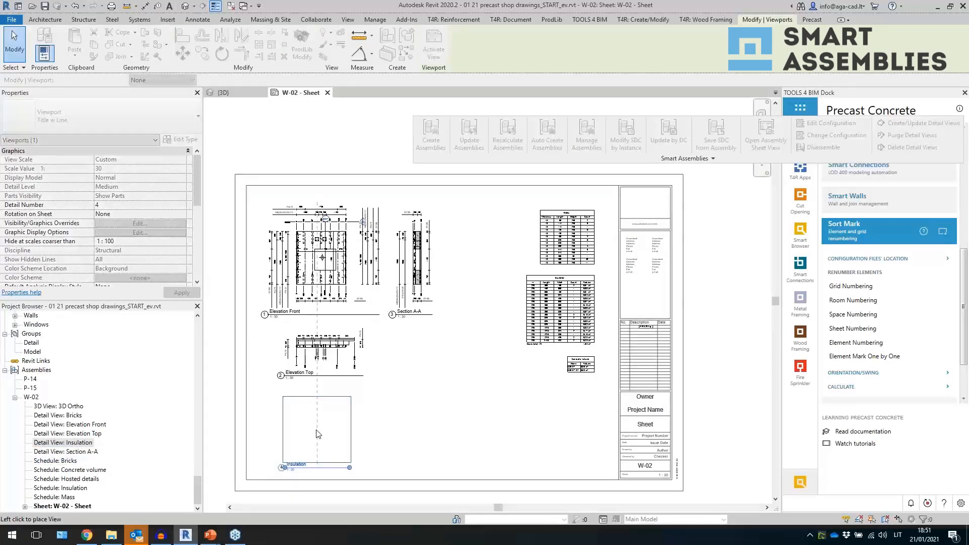
{"action": "left_click", "coordinate": [409, 437]}
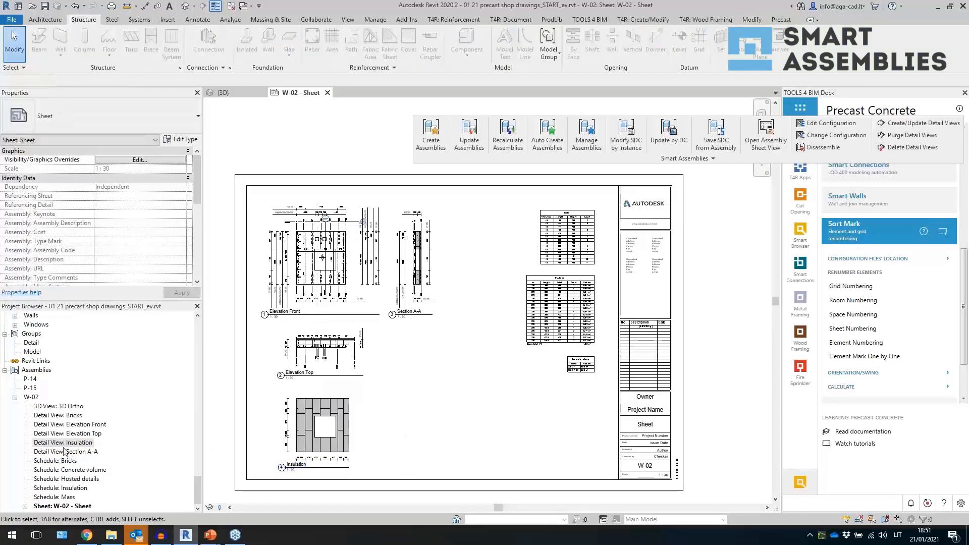
{"action": "left_click", "coordinate": [76, 416]}
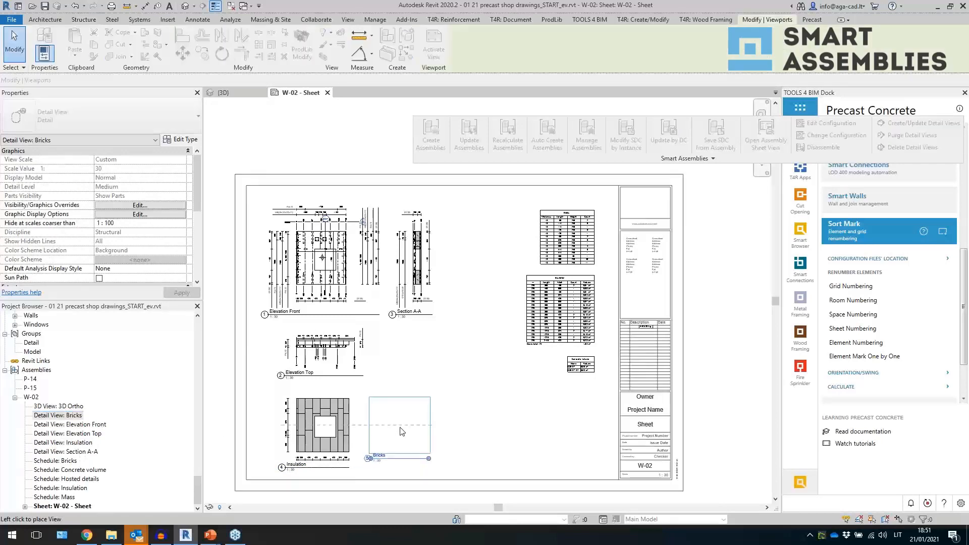
{"action": "left_click", "coordinate": [400, 429]}
{"action": "left_click", "coordinate": [492, 434]}
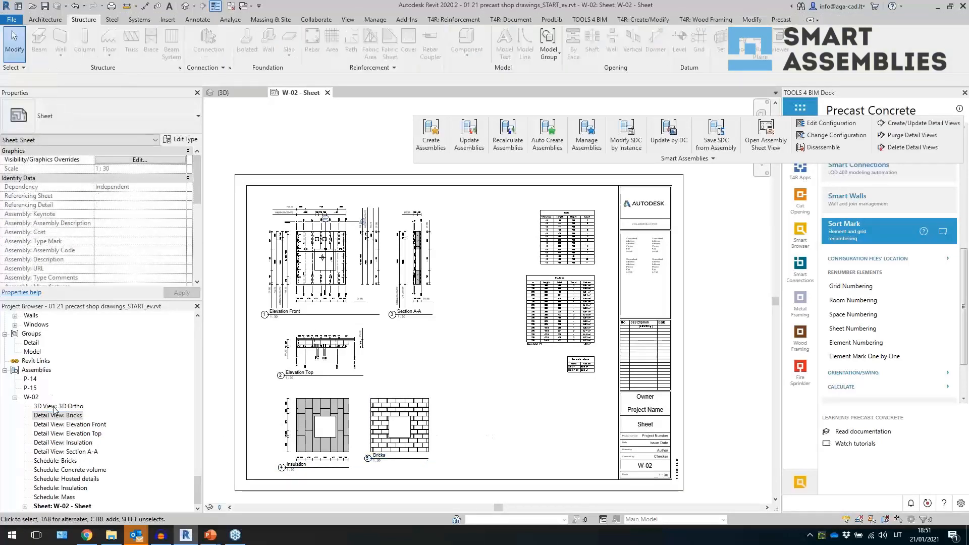
- Place the 3D Ortho view right of Section A-A and set its viewport type to No Title
{"action": "left_click_drag", "start_coordinate": [59, 406], "coordinate": [143, 401]}
{"action": "left_click_drag", "start_coordinate": [485, 271], "coordinate": [485, 267]}
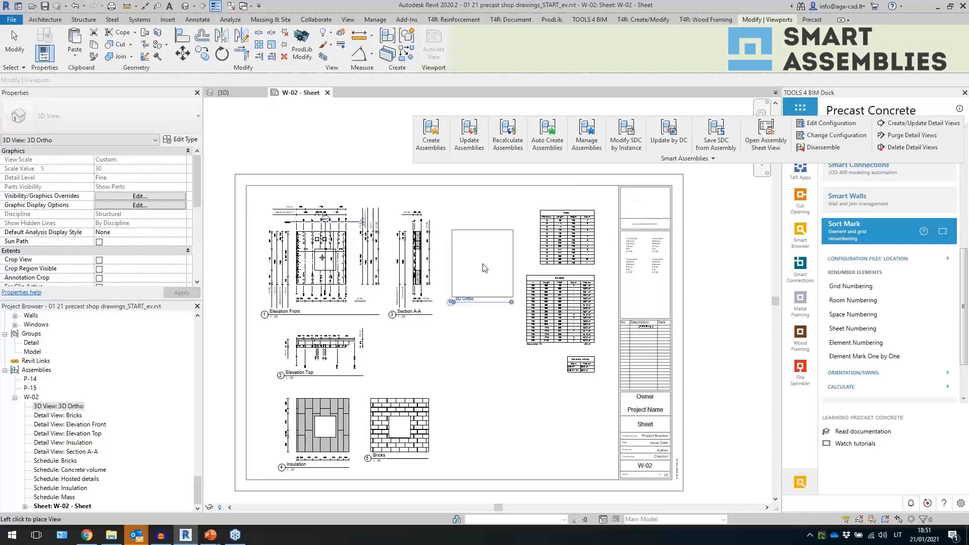
{"action": "left_click", "coordinate": [495, 289]}
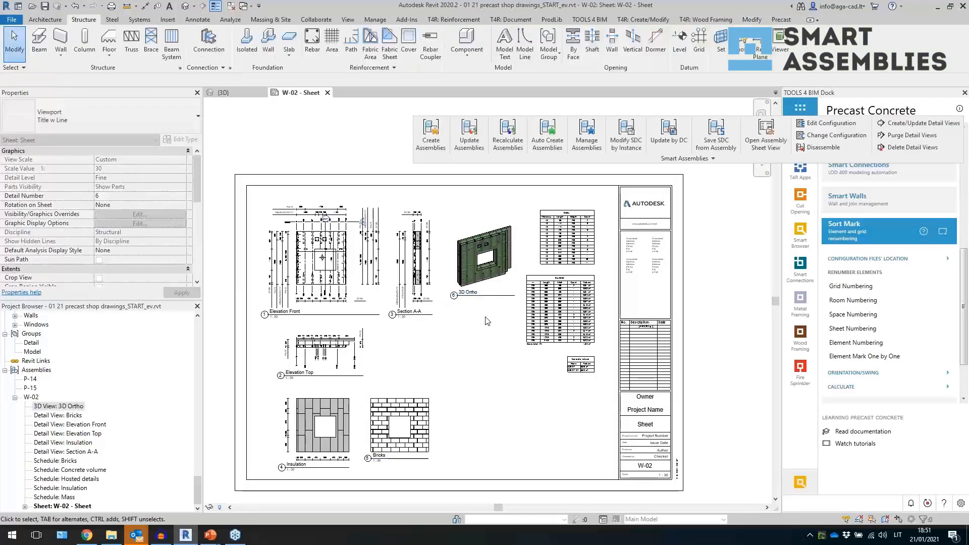
{"action": "left_click", "coordinate": [134, 119]}
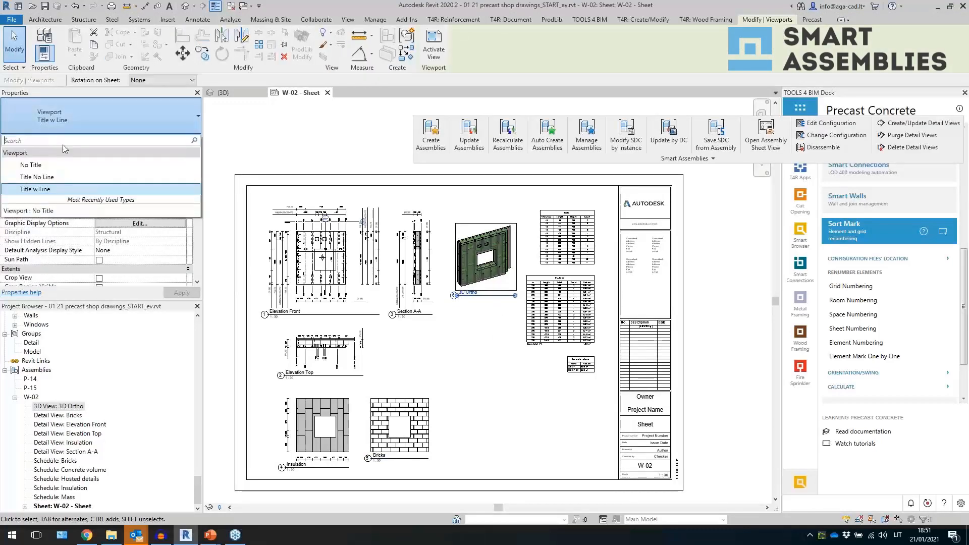
{"action": "left_click", "coordinate": [51, 159]}
{"action": "left_click", "coordinate": [523, 380]}
{"action": "scroll", "coordinate": [132, 447], "scroll_direction": "up", "scroll_amount": 6}
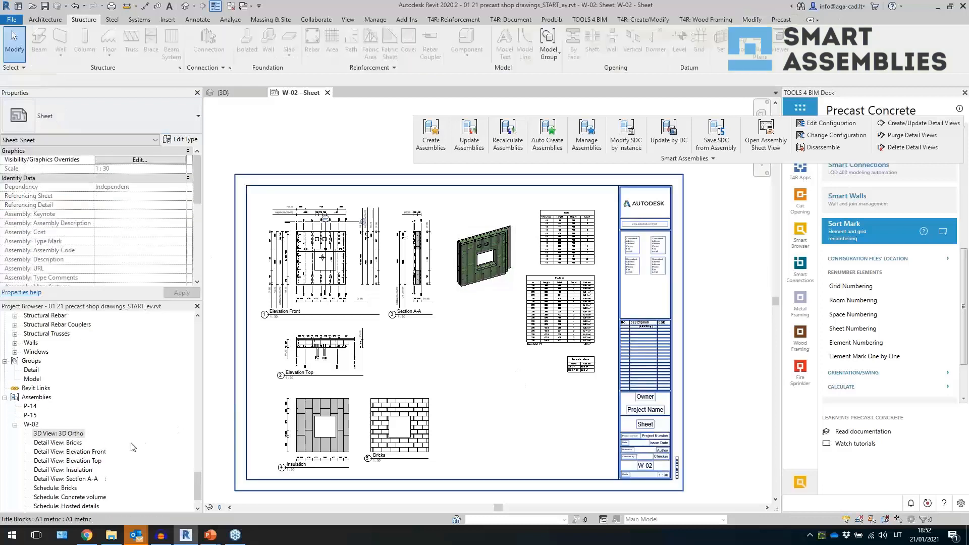
{"action": "scroll", "coordinate": [132, 447], "scroll_direction": "up", "scroll_amount": 8}
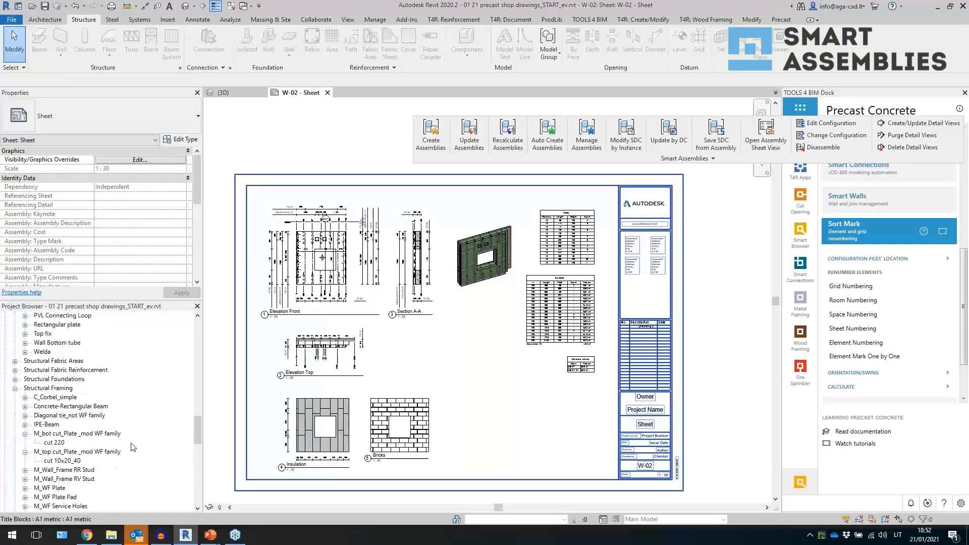
{"action": "scroll", "coordinate": [132, 447], "scroll_direction": "up", "scroll_amount": 10}
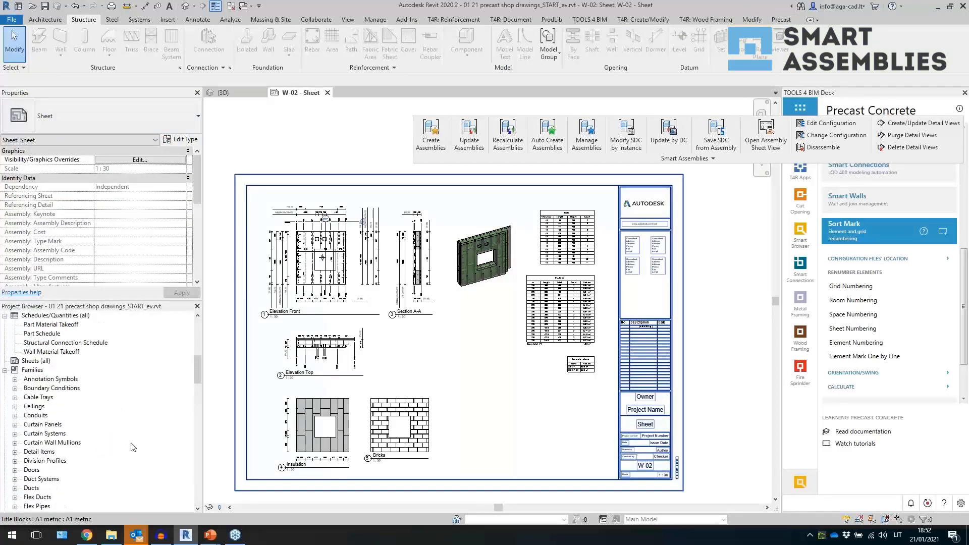
- Place the Notes legend on the sheet below the schedules, left of the title block
{"action": "left_click", "coordinate": [31, 370]}
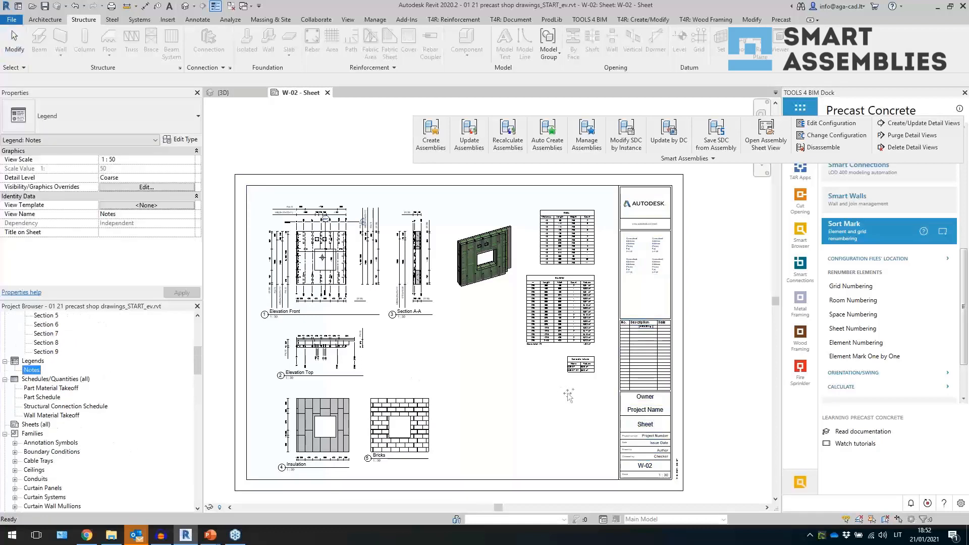
{"action": "left_click_drag", "start_coordinate": [550, 438], "coordinate": [550, 431]}
{"action": "left_click", "coordinate": [550, 430]}
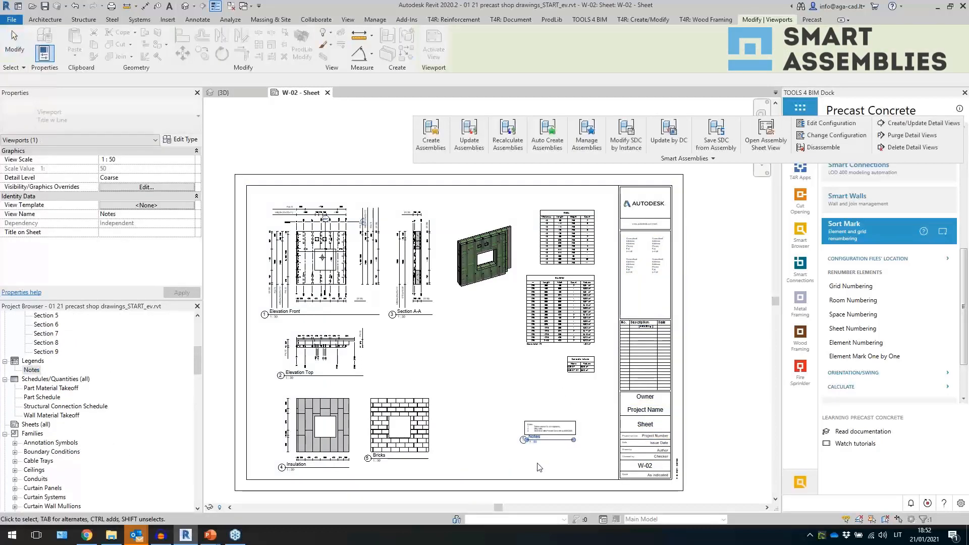
- Set the Notes legend viewport's type to No Title
{"action": "left_click", "coordinate": [539, 465]}
{"action": "left_click", "coordinate": [538, 426]}
{"action": "scroll", "coordinate": [550, 439], "scroll_direction": "up", "scroll_amount": 5}
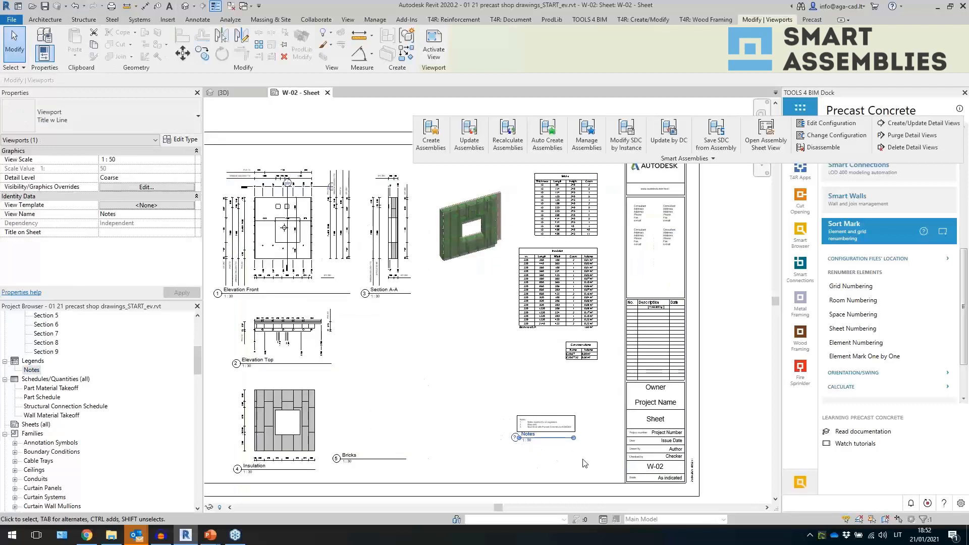
{"action": "scroll", "coordinate": [621, 413], "scroll_direction": "down", "scroll_amount": 2}
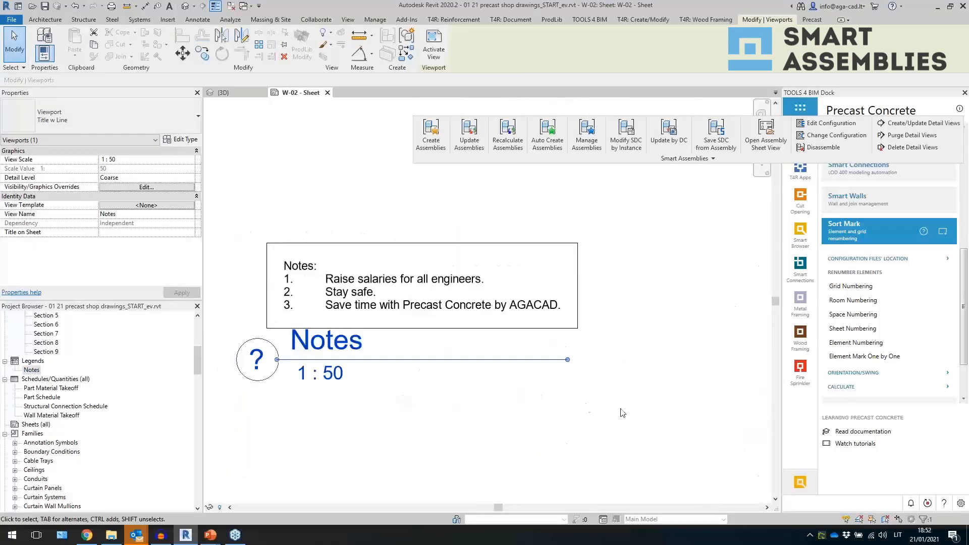
{"action": "left_click", "coordinate": [94, 114]}
{"action": "left_click", "coordinate": [51, 162]}
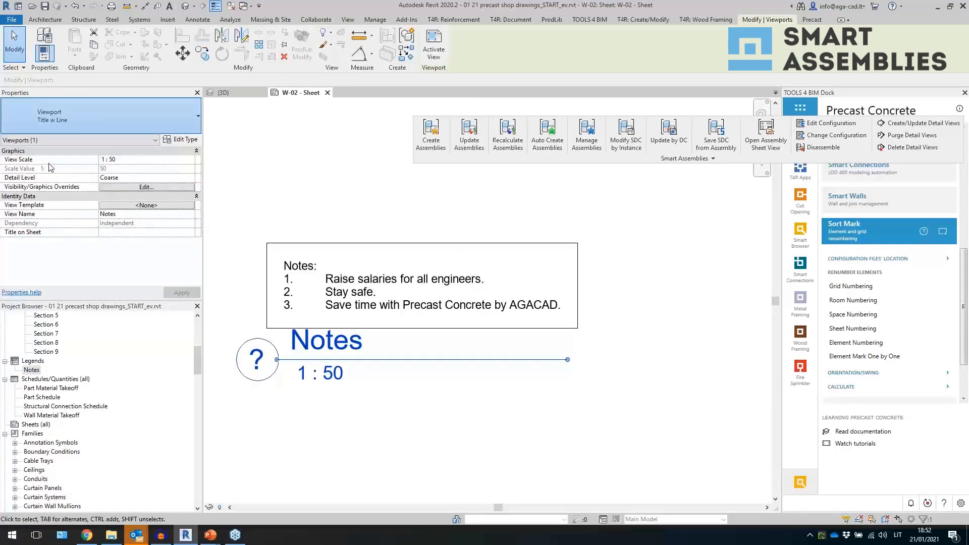
{"action": "left_click", "coordinate": [6, 434]}
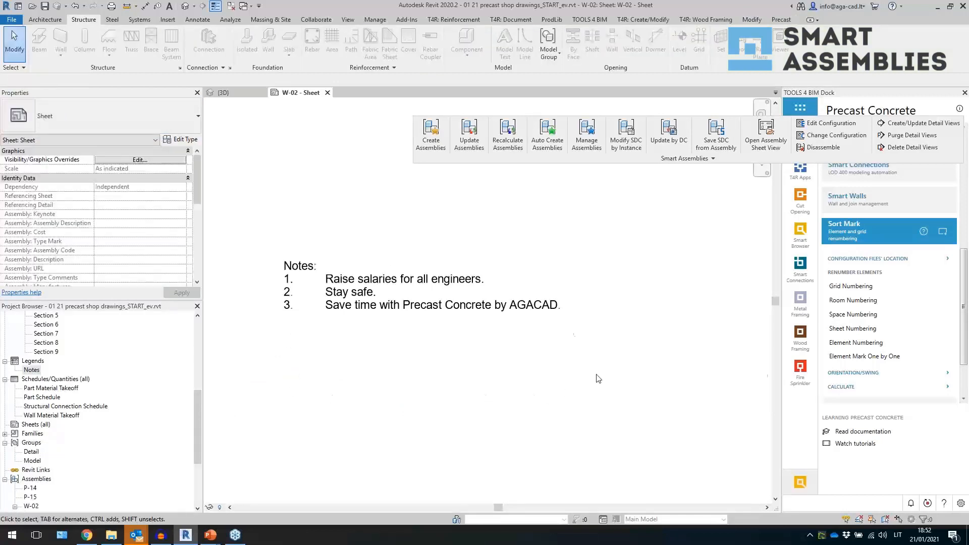
{"action": "scroll", "coordinate": [598, 378], "scroll_direction": "down", "scroll_amount": 5}
{"action": "scroll", "coordinate": [559, 414], "scroll_direction": "down", "scroll_amount": 3}
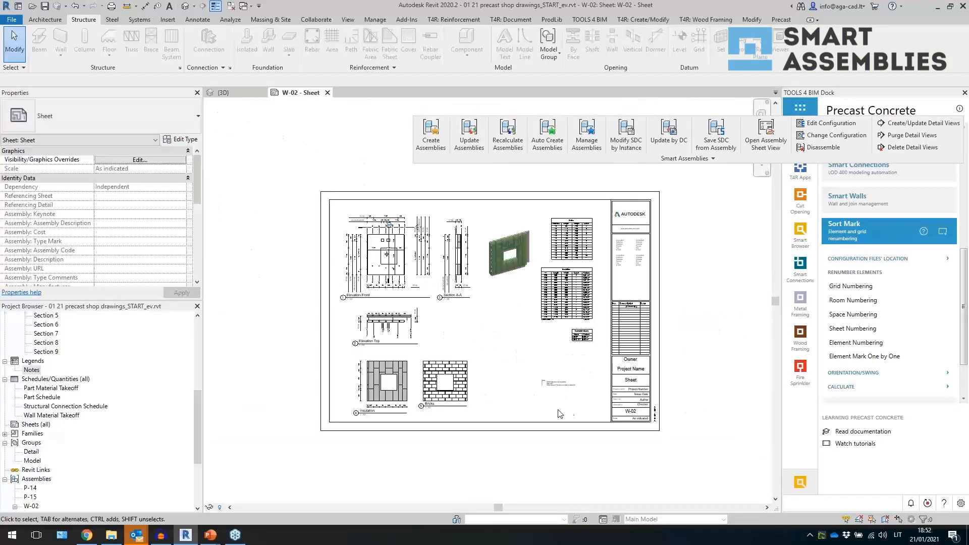
{"action": "scroll", "coordinate": [489, 403], "scroll_direction": "up", "scroll_amount": 2}
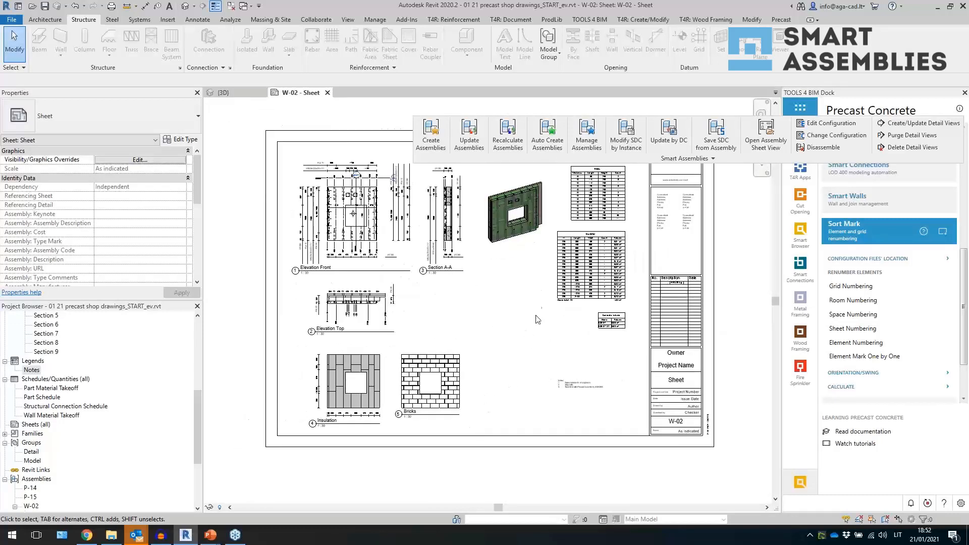
{"action": "middle_click_drag", "start_coordinate": [539, 319], "coordinate": [529, 335]}
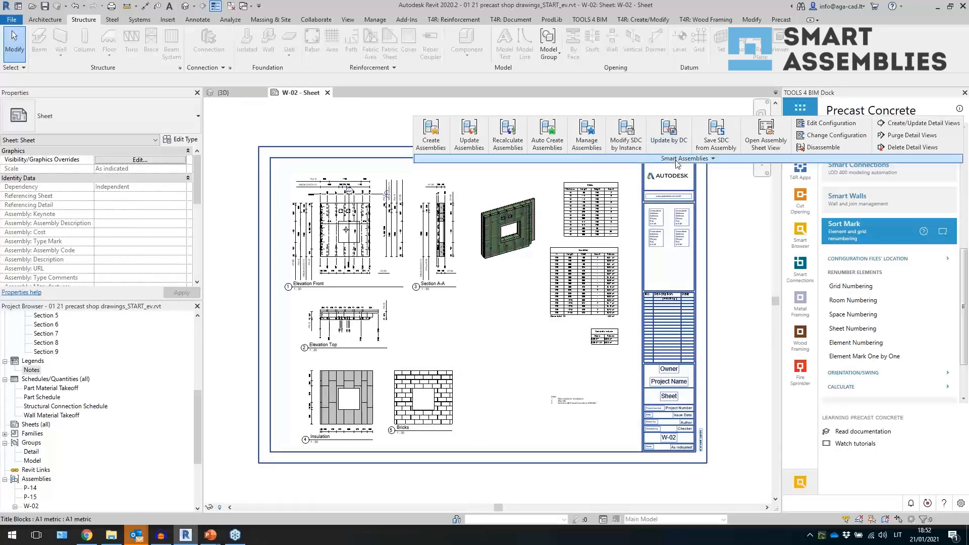
- In the Shop Drawing Configuration's sheet settings, set the sheet template to W-02 - Sheet, then save and close
{"action": "left_click", "coordinate": [676, 157]}
{"action": "left_click", "coordinate": [483, 187]}
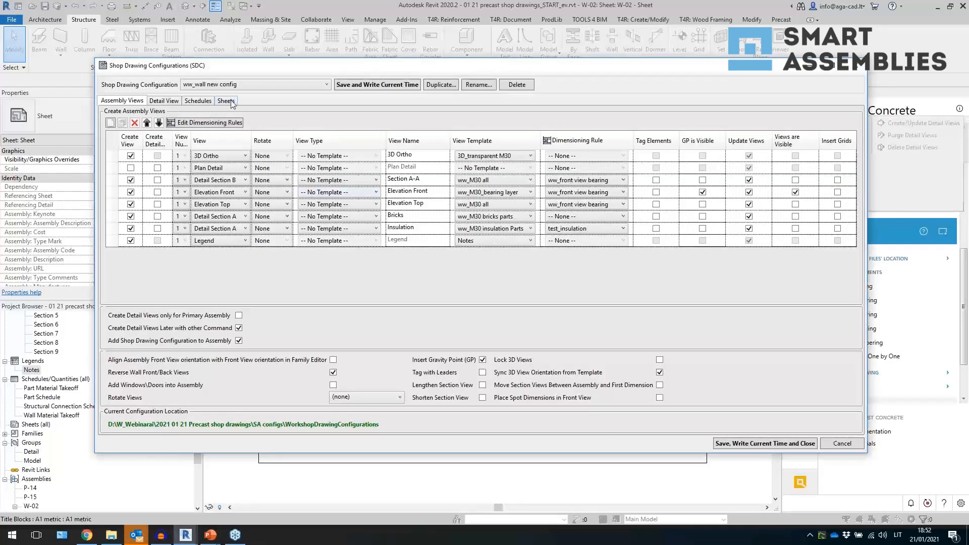
{"action": "left_click", "coordinate": [226, 101]}
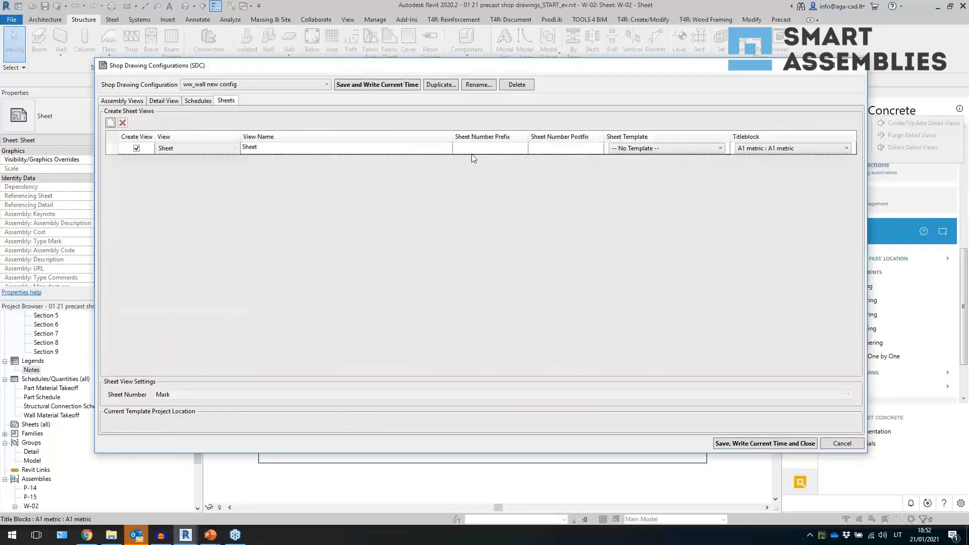
{"action": "left_click", "coordinate": [649, 149]}
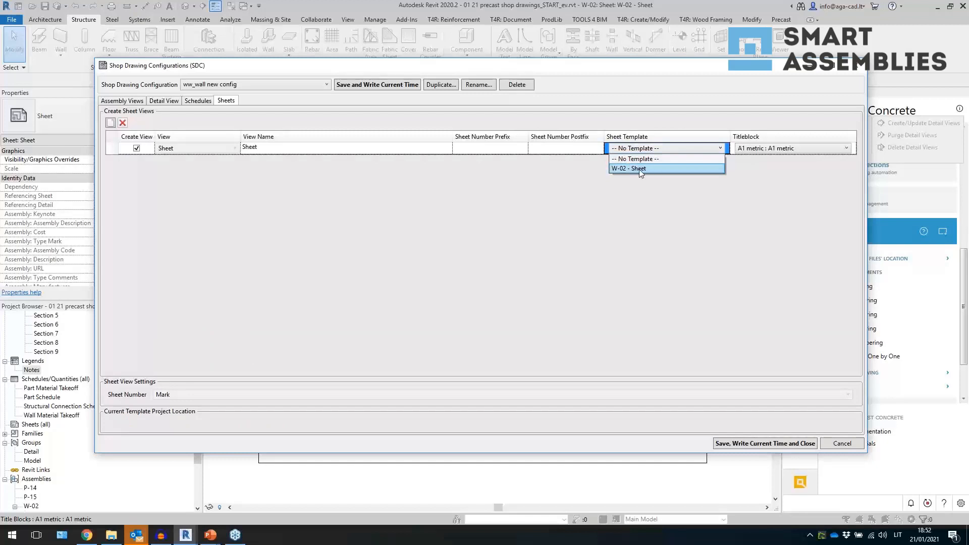
{"action": "left_click", "coordinate": [638, 168]}
{"action": "left_click", "coordinate": [728, 443]}
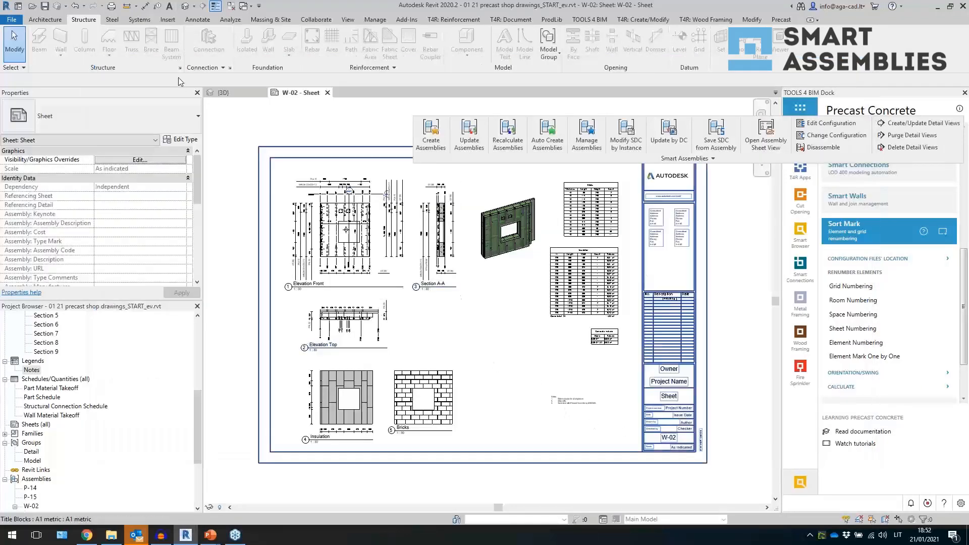
- Switch to the 3D view and set its Parts Visibility to Show Both
{"action": "left_click", "coordinate": [189, 7]}
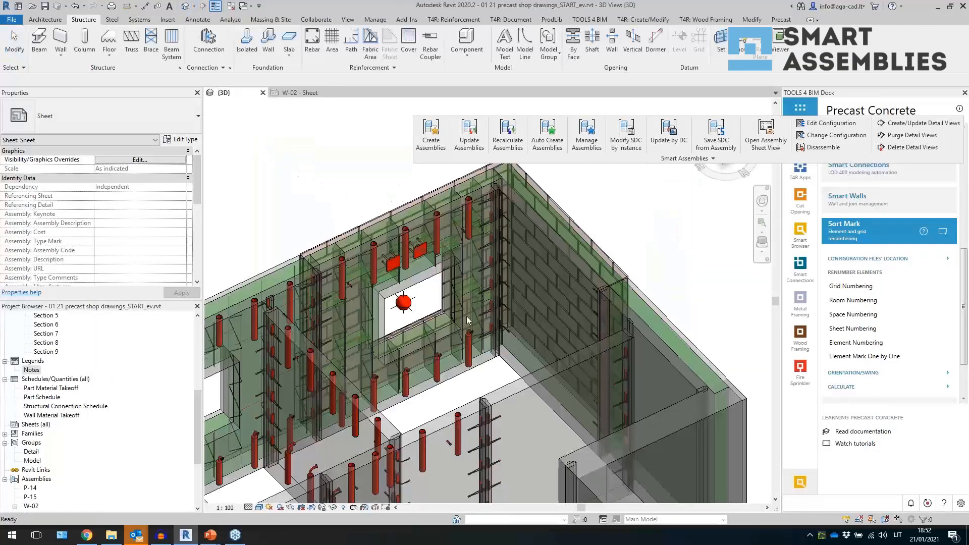
{"action": "scroll", "coordinate": [489, 245], "scroll_direction": "down", "scroll_amount": 3}
{"action": "scroll", "coordinate": [393, 281], "scroll_direction": "up", "scroll_amount": 2}
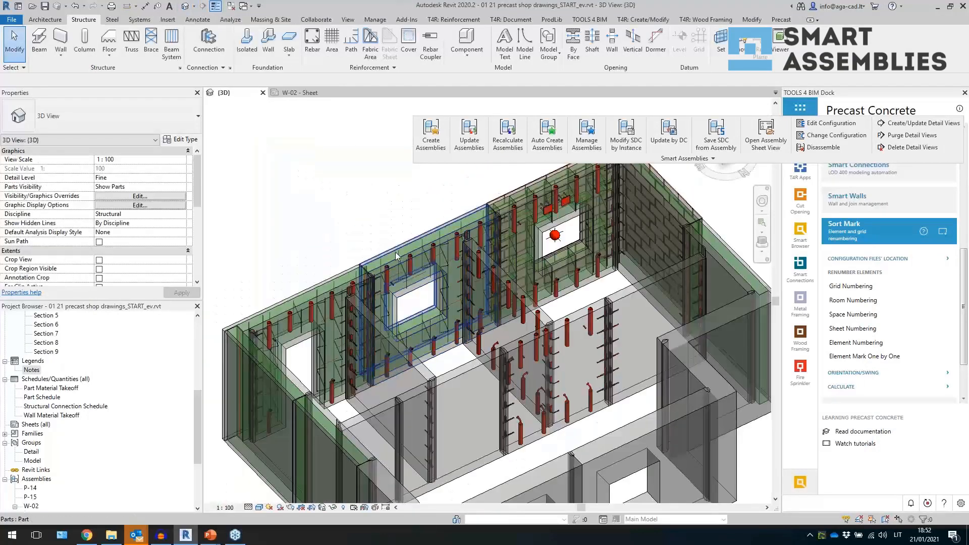
{"action": "left_click", "coordinate": [398, 261]}
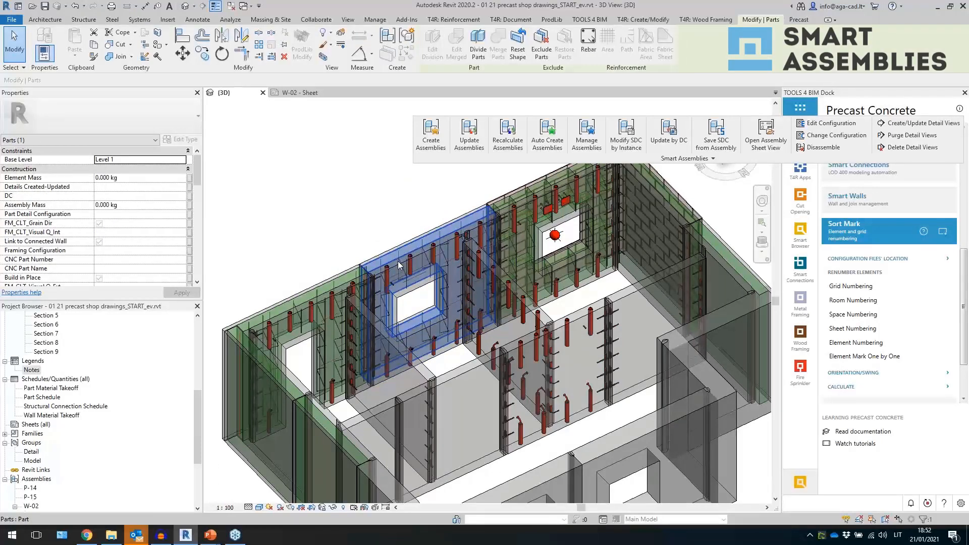
{"action": "key", "text": "Escape"}
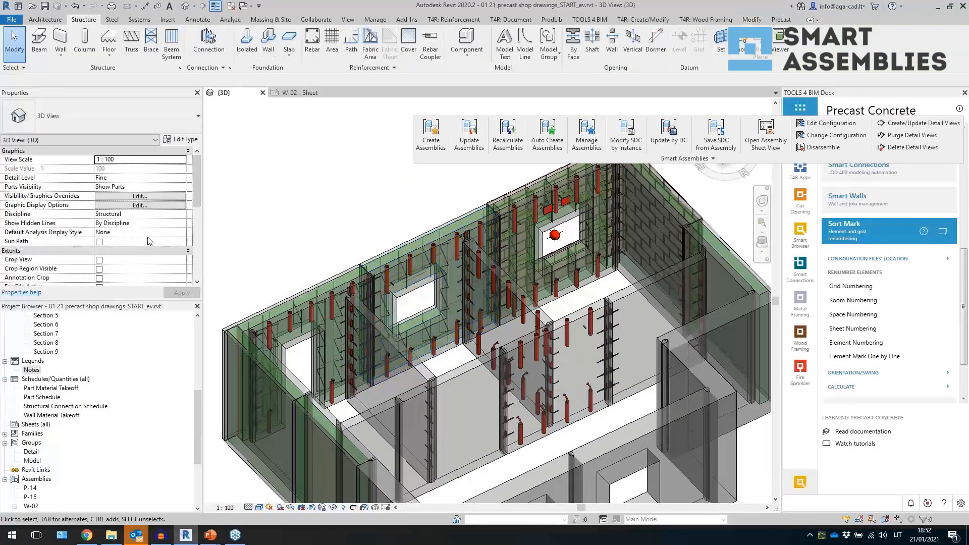
{"action": "left_click", "coordinate": [183, 188]}
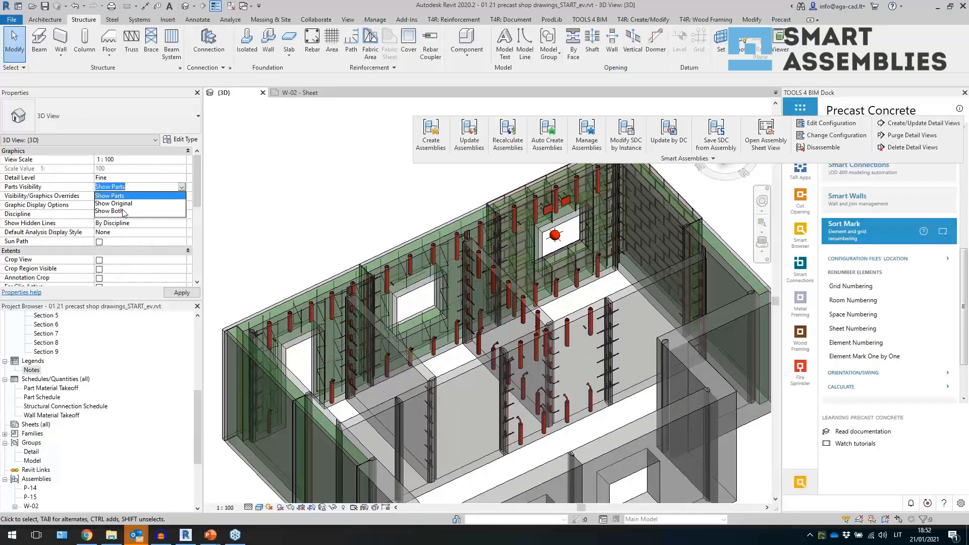
{"action": "left_click", "coordinate": [116, 211]}
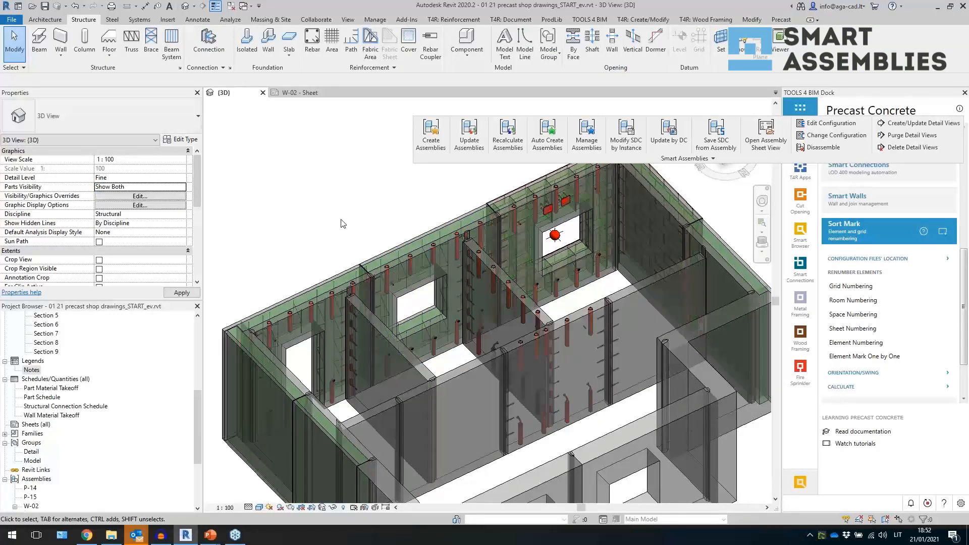
- Create assemblies for two selected walls using the ww_wall new config configuration
{"action": "left_click", "coordinate": [386, 254]}
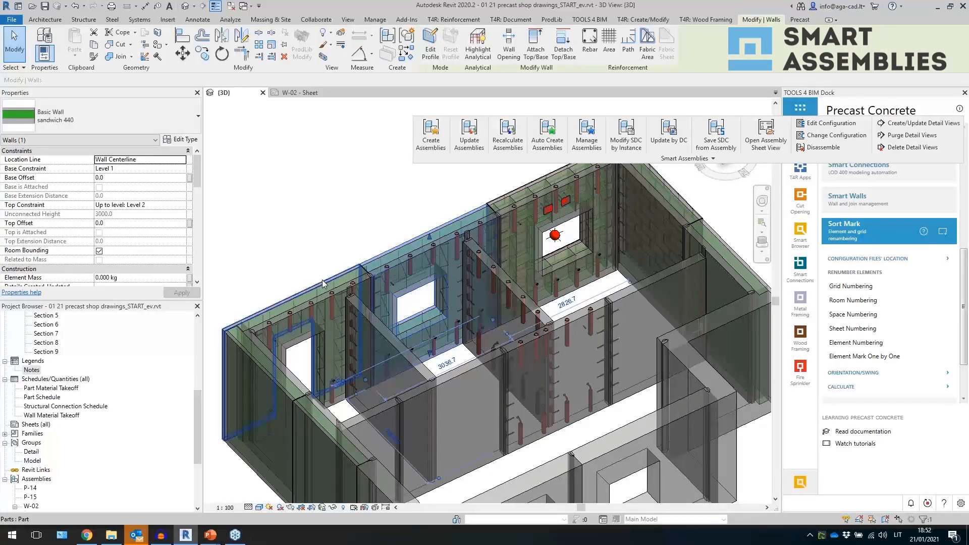
{"action": "left_click", "coordinate": [323, 282], "text": "ctrl"}
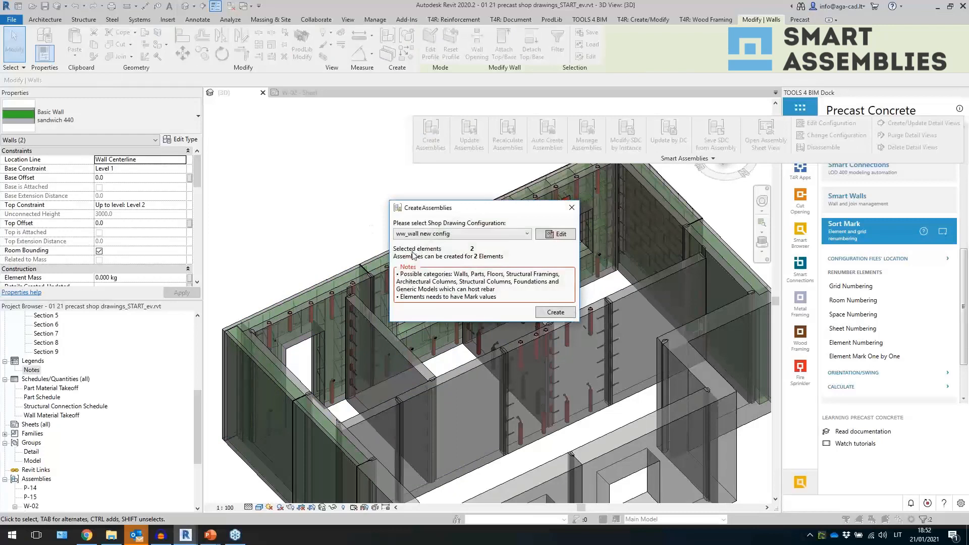
{"action": "left_click", "coordinate": [555, 313]}
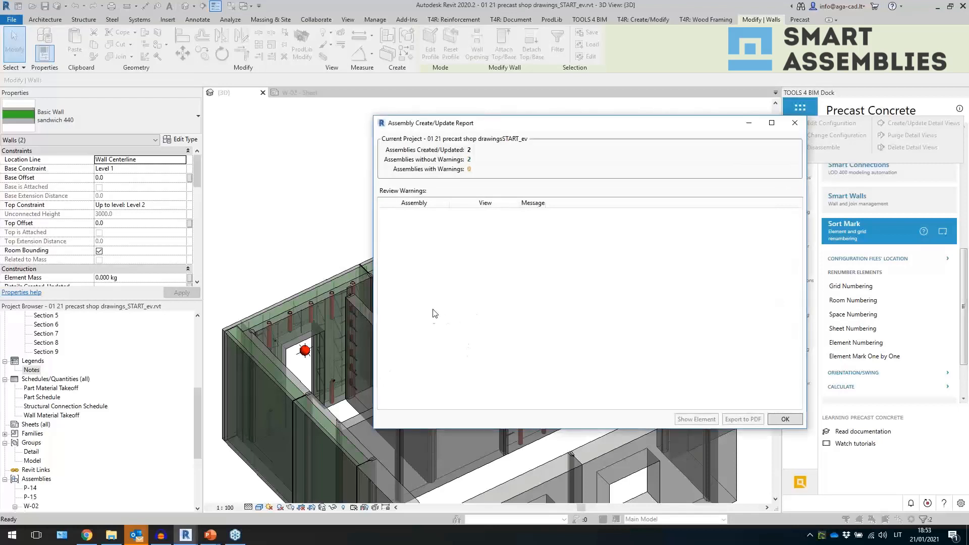
{"action": "left_click_drag", "start_coordinate": [514, 130], "coordinate": [197, 129]}
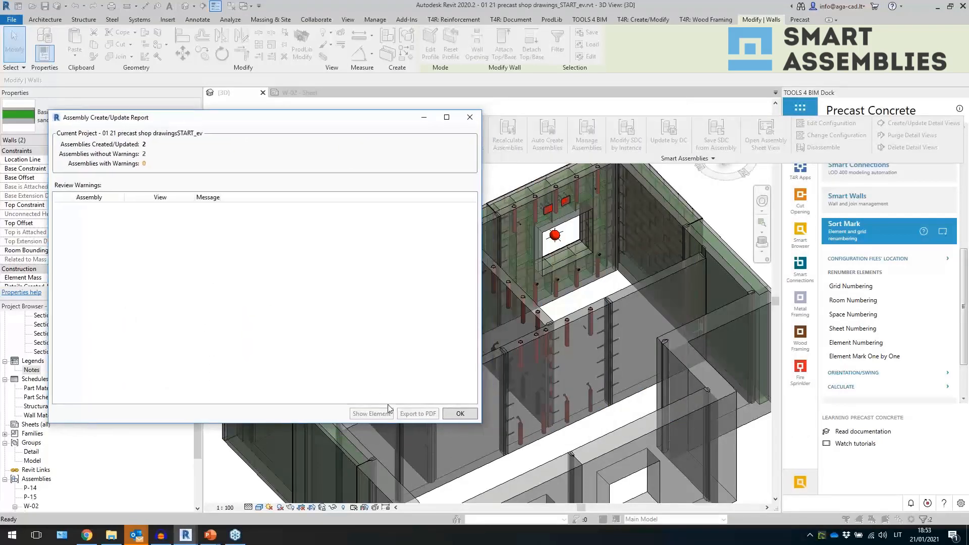
{"action": "left_click", "coordinate": [461, 410]}
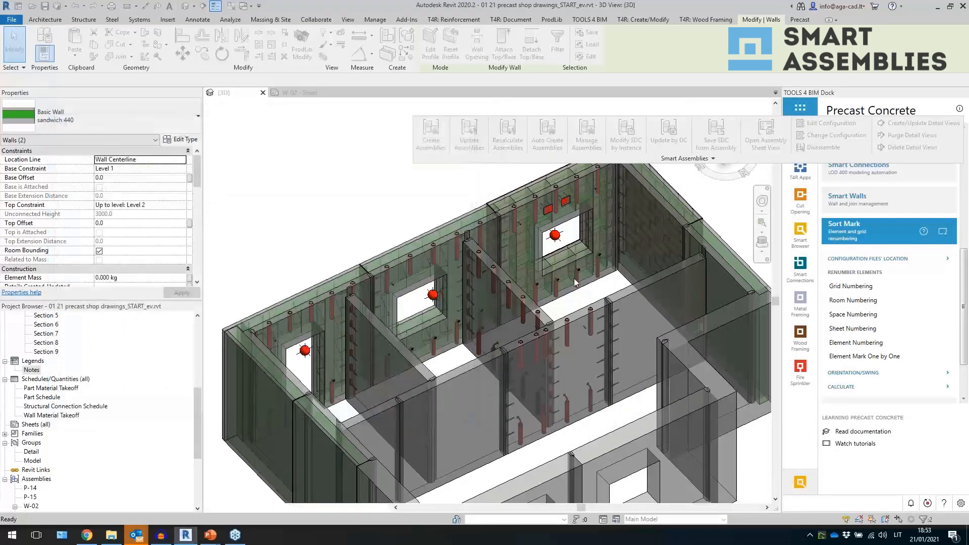
{"action": "left_click", "coordinate": [343, 228]}
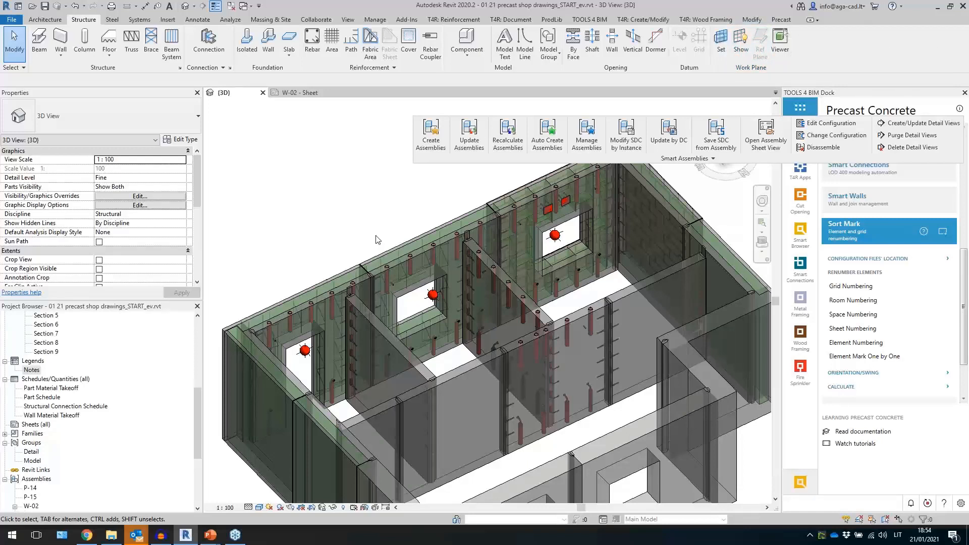
{"action": "left_click", "coordinate": [87, 535]}
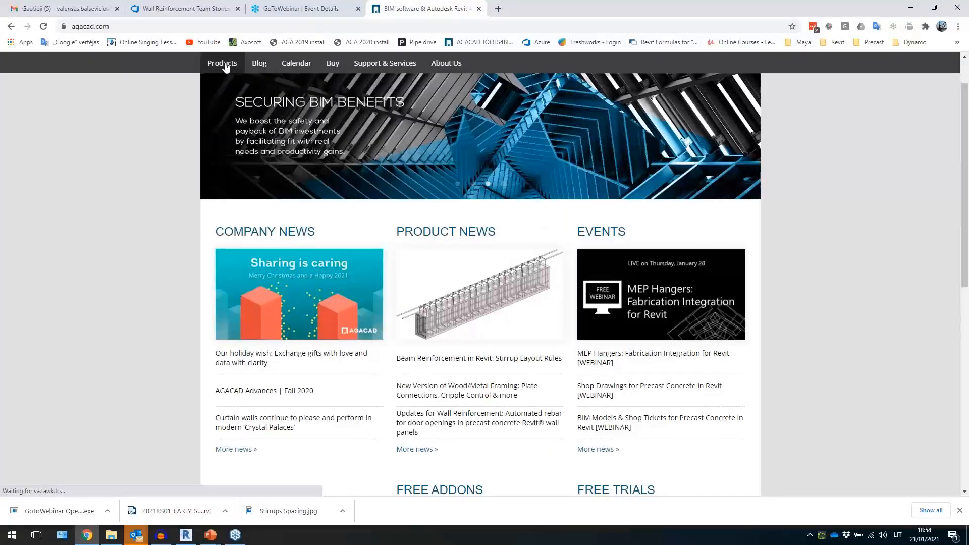
{"action": "mouse_move", "coordinate": [226, 67]}
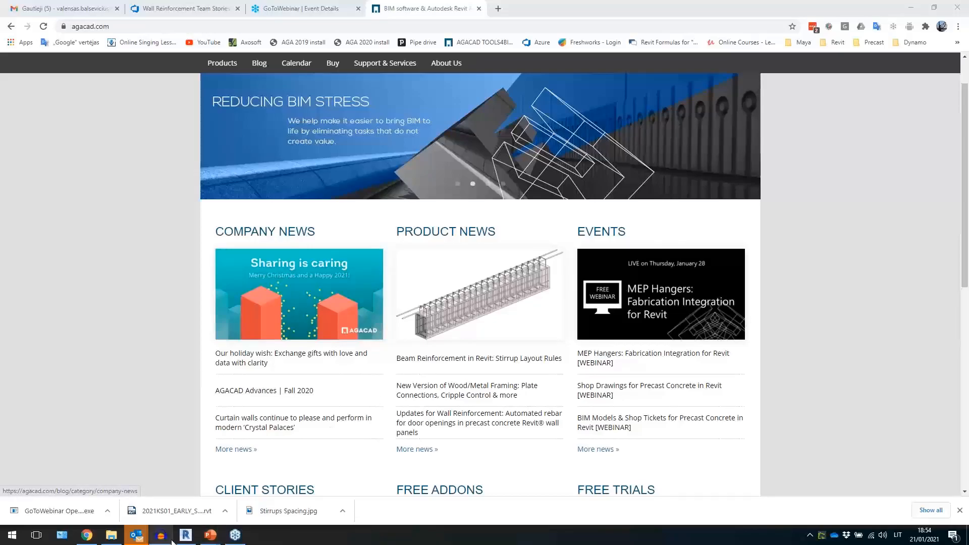
{"action": "left_click", "coordinate": [186, 535]}
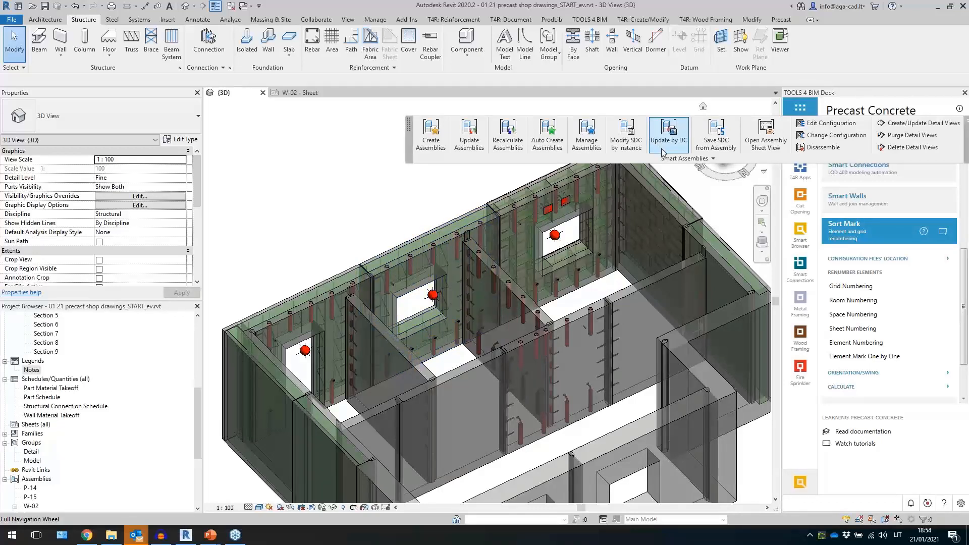
{"action": "left_click_drag", "start_coordinate": [671, 160], "coordinate": [567, 157]}
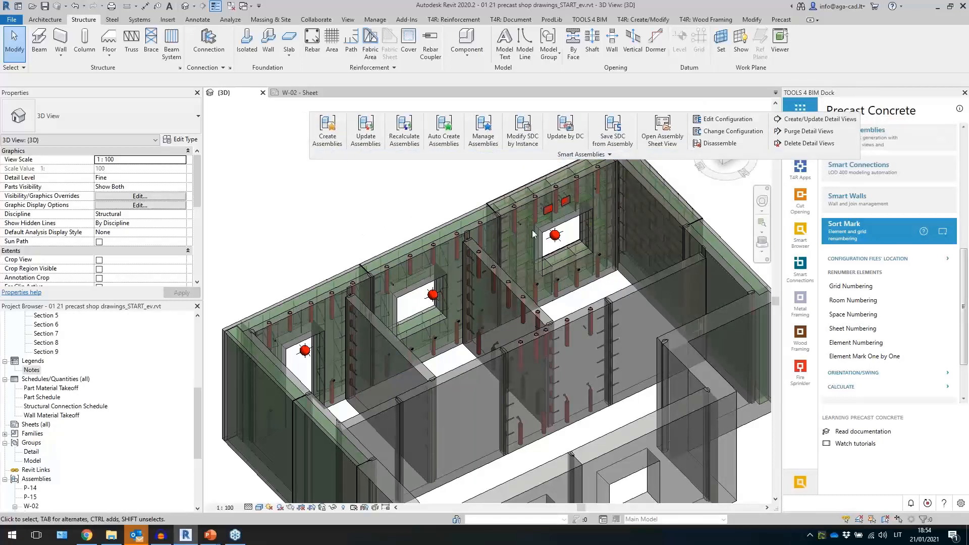
{"action": "left_click", "coordinate": [860, 227]}
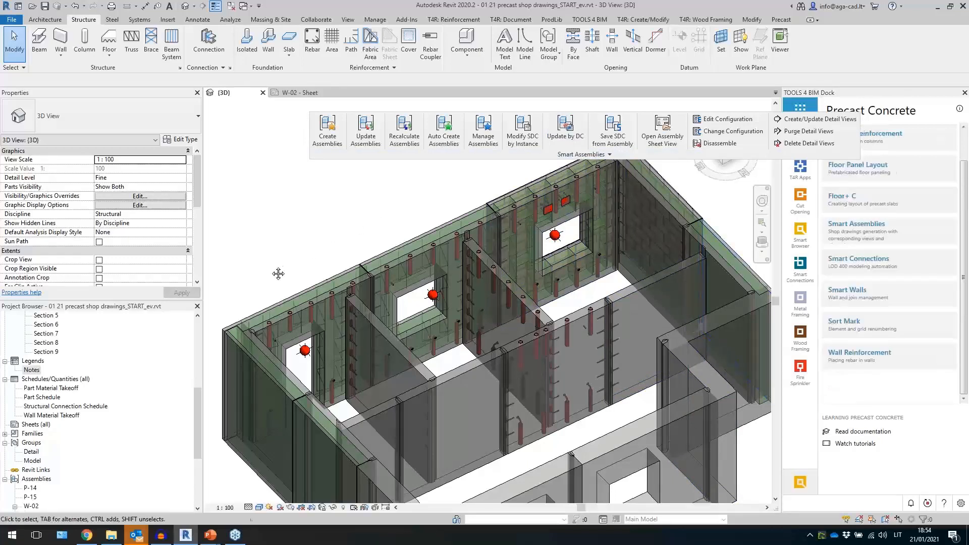
{"action": "middle_click_drag", "start_coordinate": [278, 274], "coordinate": [286, 265]}
{"action": "scroll", "coordinate": [122, 440], "scroll_direction": "down", "scroll_amount": 5}
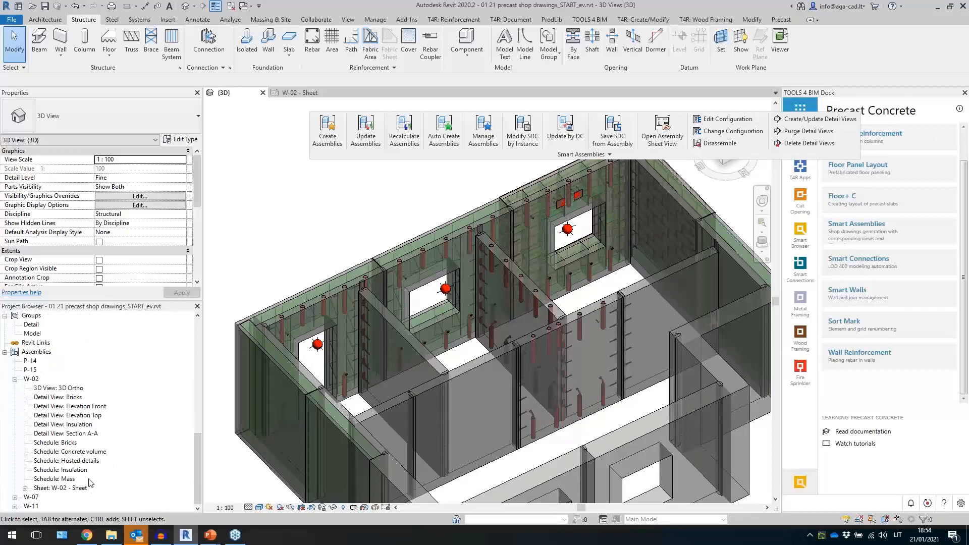
- Inspect the newly created wall assemblies and open the W-07 assembly's sheet
{"action": "left_click", "coordinate": [407, 247]}
{"action": "left_click", "coordinate": [318, 294]}
{"action": "left_click", "coordinate": [423, 252]}
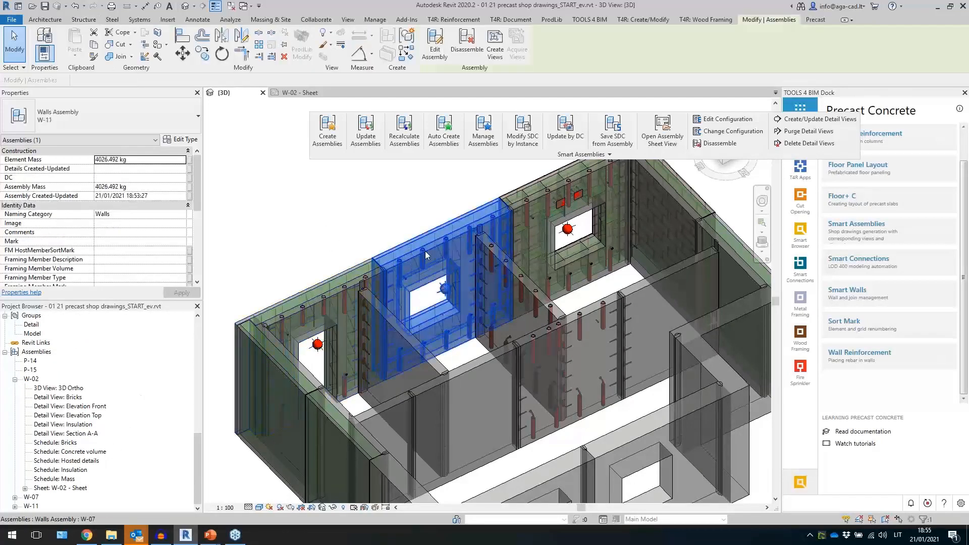
{"action": "left_click", "coordinate": [286, 307]}
{"action": "left_click", "coordinate": [393, 269]}
{"action": "key", "text": "Escape"}
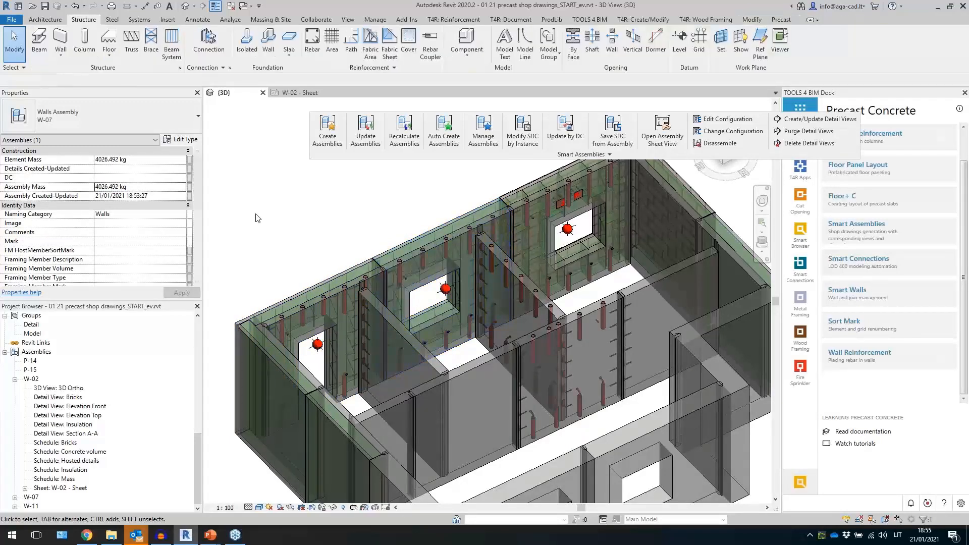
{"action": "left_click", "coordinate": [37, 498]}
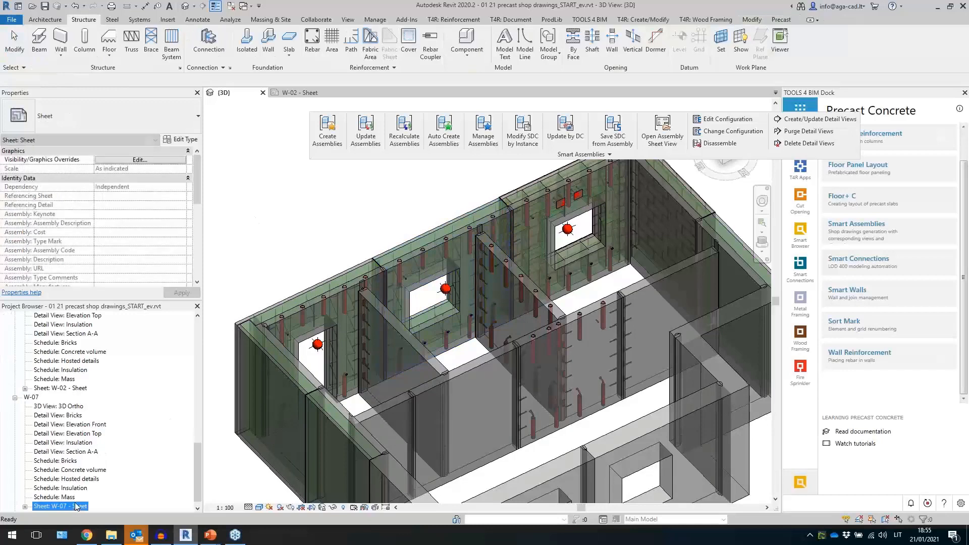
{"action": "double_click", "coordinate": [77, 506]}
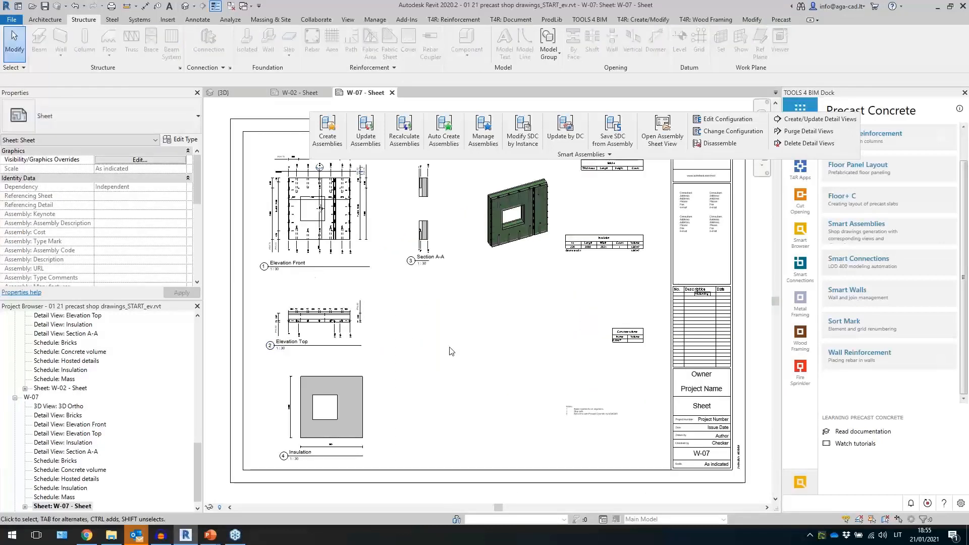
- Inspect the generated W-07 sheet's views, dimensions and schedules
{"action": "middle_click_drag", "start_coordinate": [441, 352], "coordinate": [467, 396]}
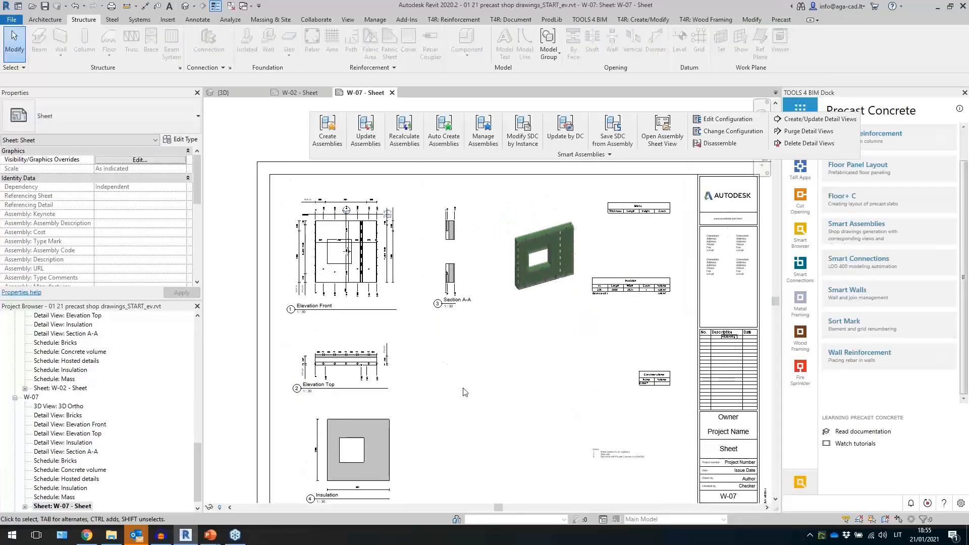
{"action": "scroll", "coordinate": [306, 212], "scroll_direction": "up", "scroll_amount": 5}
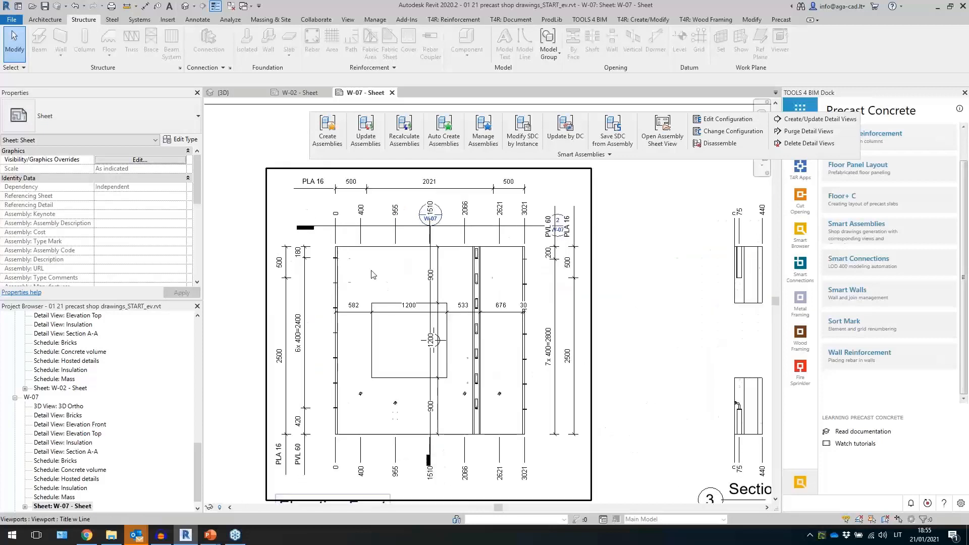
{"action": "scroll", "coordinate": [372, 274], "scroll_direction": "down", "scroll_amount": 6}
{"action": "scroll", "coordinate": [513, 196], "scroll_direction": "up", "scroll_amount": 3}
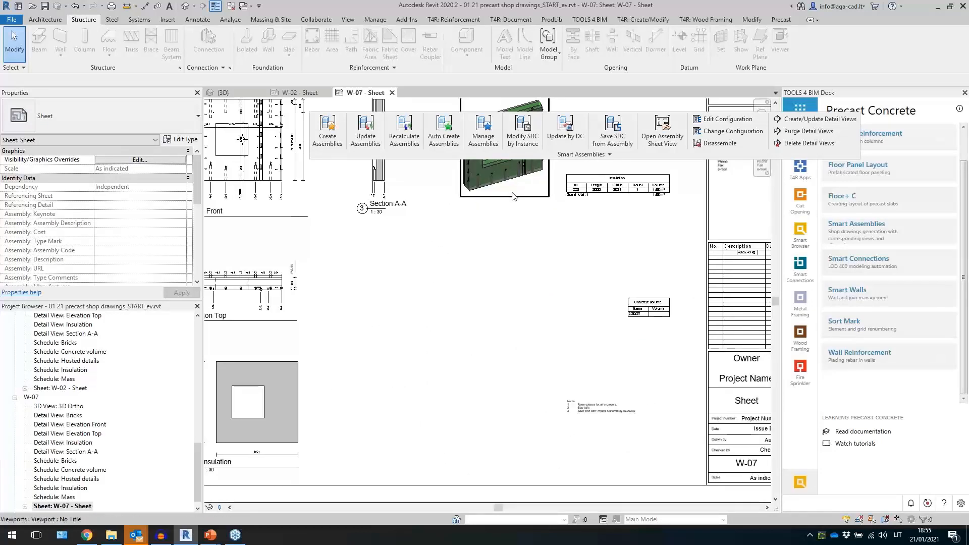
{"action": "middle_click_drag", "start_coordinate": [512, 332], "coordinate": [616, 303]}
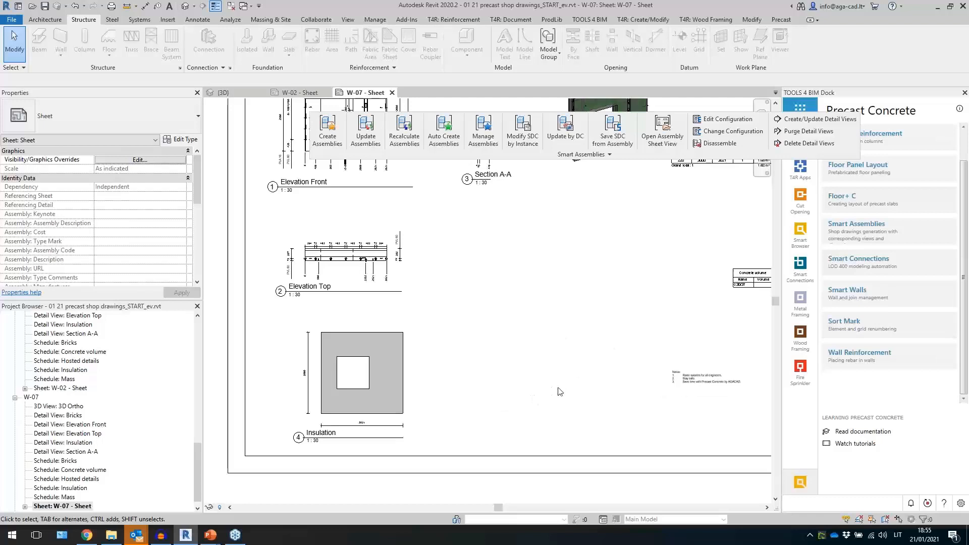
{"action": "scroll", "coordinate": [51, 465], "scroll_direction": "down", "scroll_amount": 1}
- Zoom in on the notes block of the W-07 sheet and review it
{"action": "double_click", "coordinate": [38, 506]}
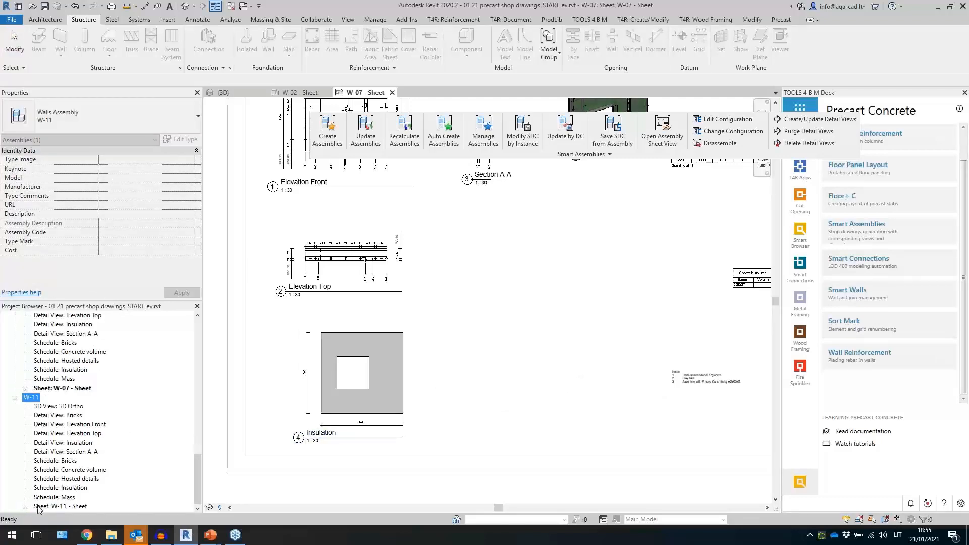
{"action": "scroll", "coordinate": [745, 403], "scroll_direction": "up", "scroll_amount": 5}
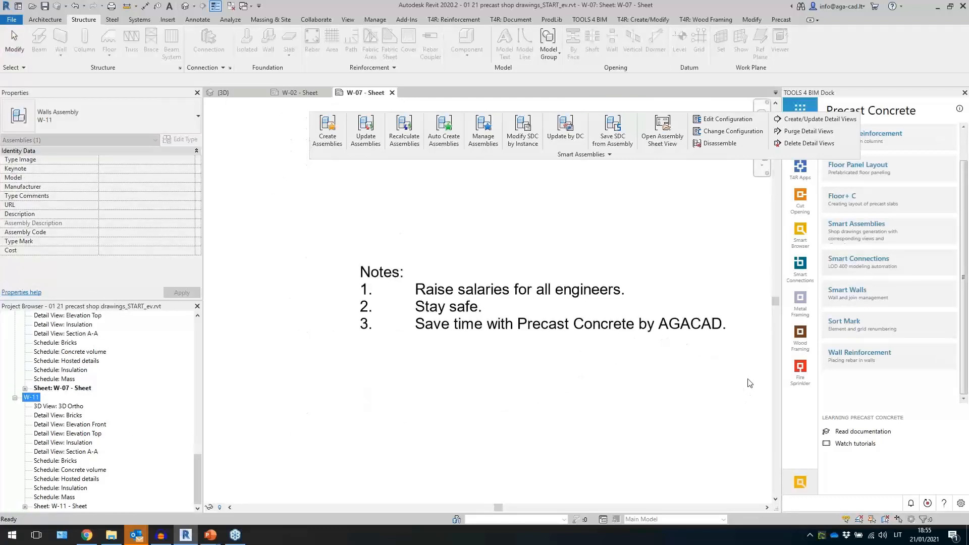
{"action": "scroll", "coordinate": [749, 382], "scroll_direction": "up", "scroll_amount": 1}
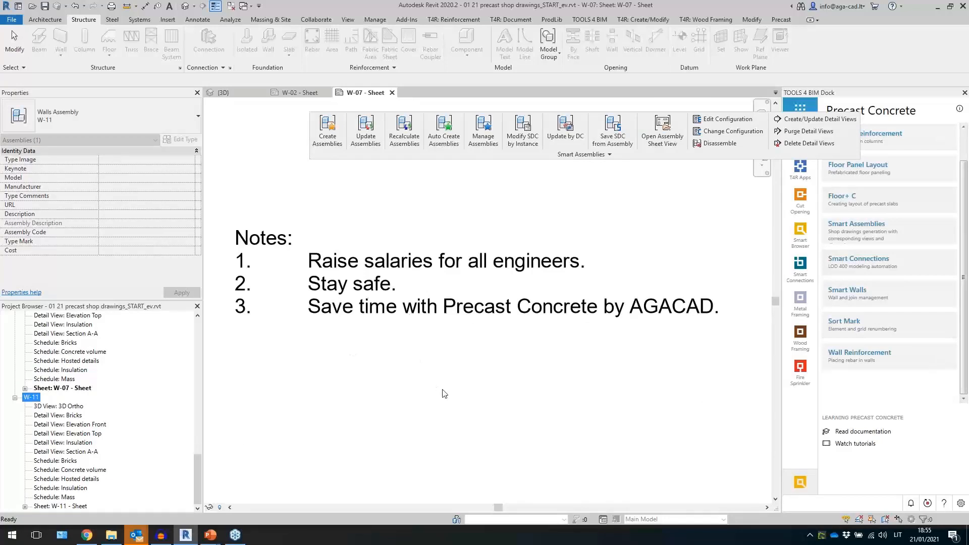
{"action": "scroll", "coordinate": [497, 409], "scroll_direction": "down", "scroll_amount": 6}
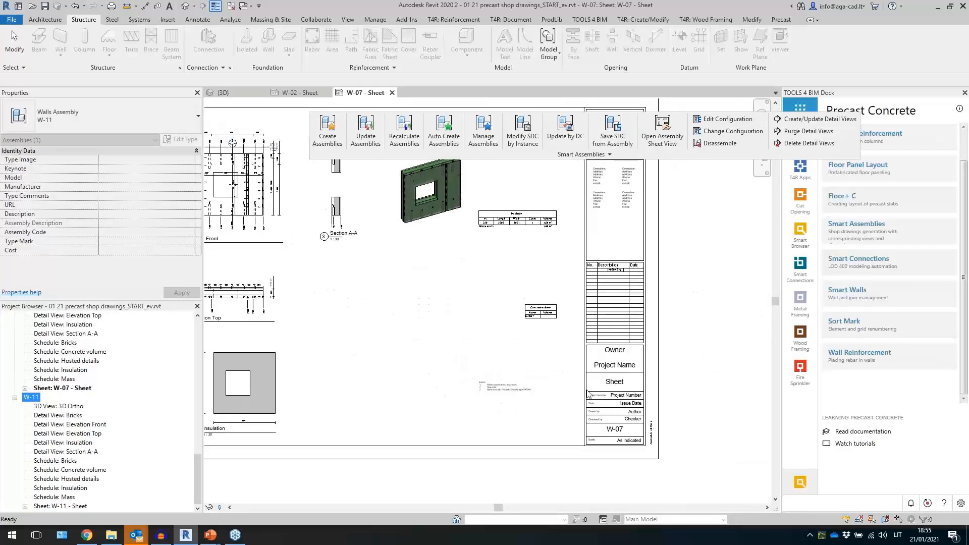
{"action": "left_click", "coordinate": [507, 383]}
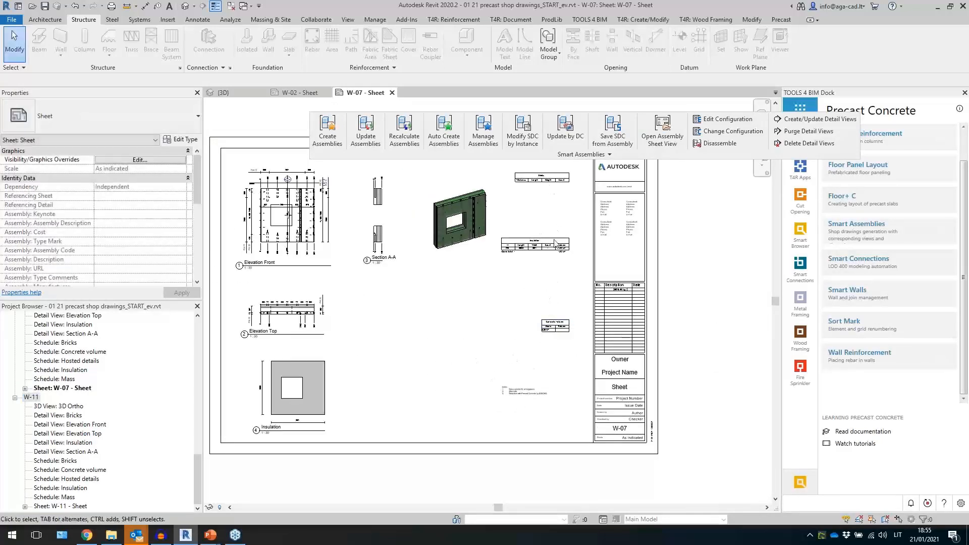
{"action": "middle_click_drag", "start_coordinate": [463, 359], "coordinate": [479, 376]}
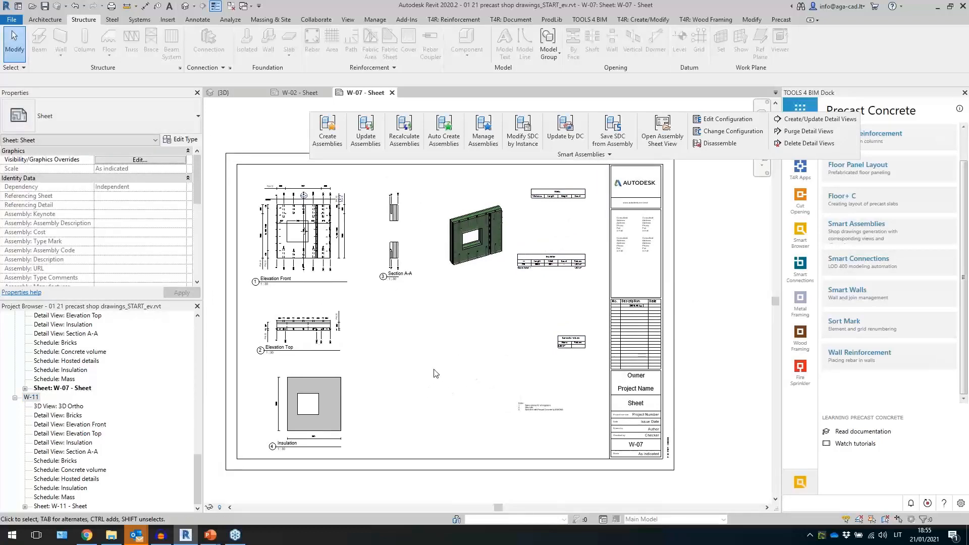
- Open the W-11 assembly sheet and inspect its elevation, section and schedule views
{"action": "left_click", "coordinate": [60, 506]}
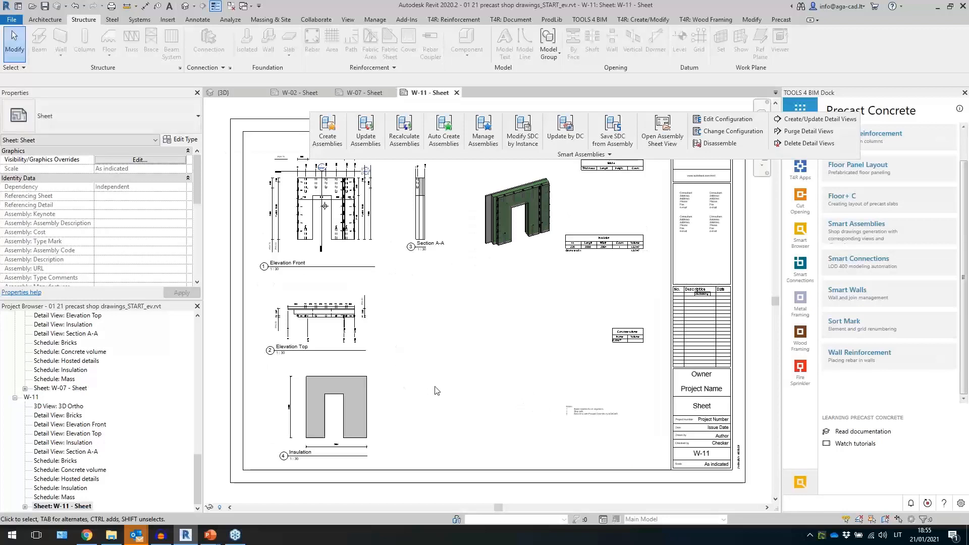
{"action": "middle_click_drag", "start_coordinate": [437, 370], "coordinate": [441, 386]}
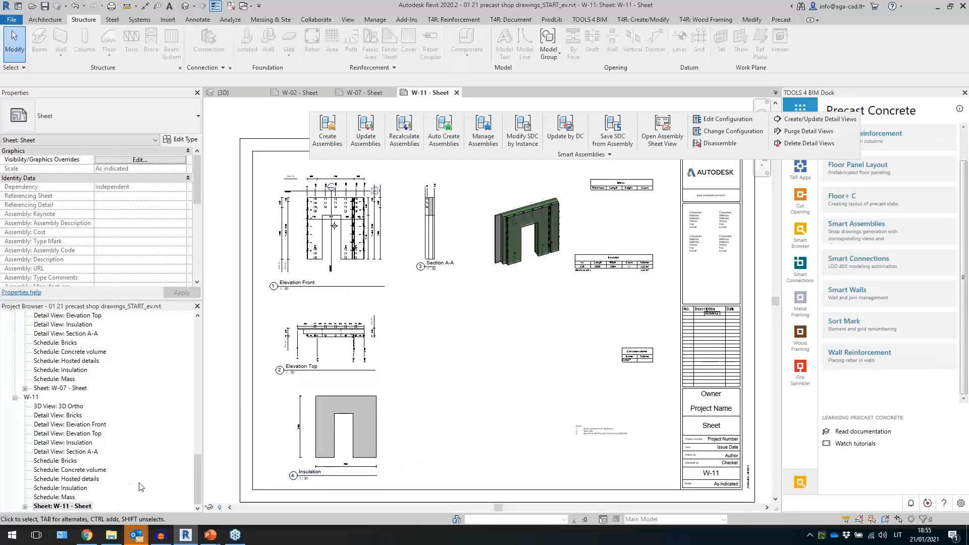
{"action": "scroll", "coordinate": [114, 474], "scroll_direction": "up", "scroll_amount": 5}
{"action": "scroll", "coordinate": [114, 474], "scroll_direction": "up", "scroll_amount": 3}
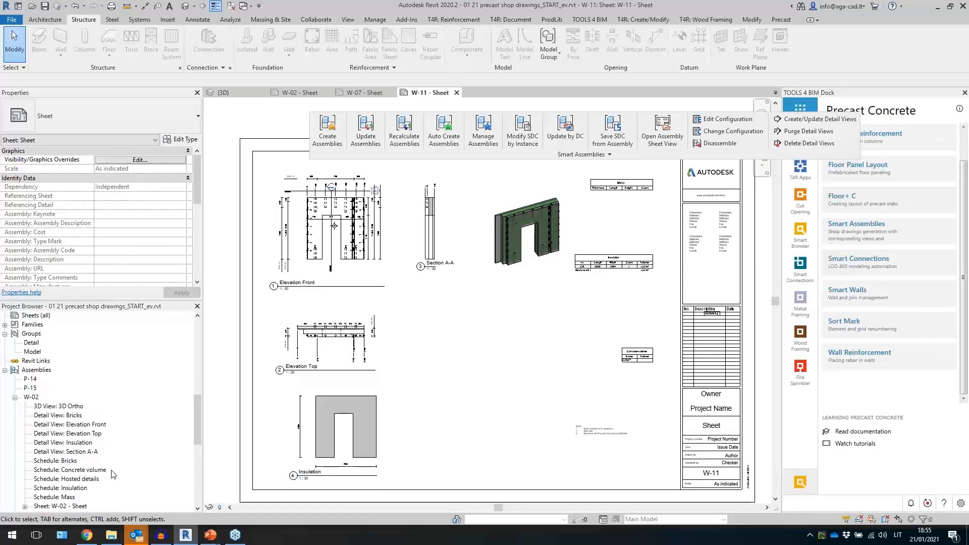
{"action": "scroll", "coordinate": [113, 475], "scroll_direction": "down", "scroll_amount": 1}
{"action": "scroll", "coordinate": [306, 189], "scroll_direction": "up", "scroll_amount": 3}
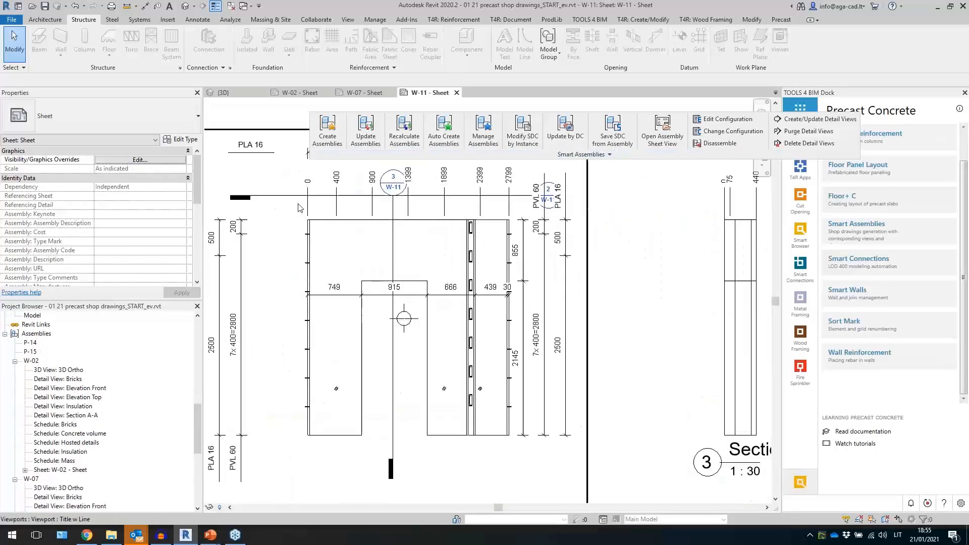
{"action": "scroll", "coordinate": [554, 370], "scroll_direction": "down", "scroll_amount": 1}
{"action": "middle_click_drag", "start_coordinate": [684, 287], "coordinate": [477, 259]}
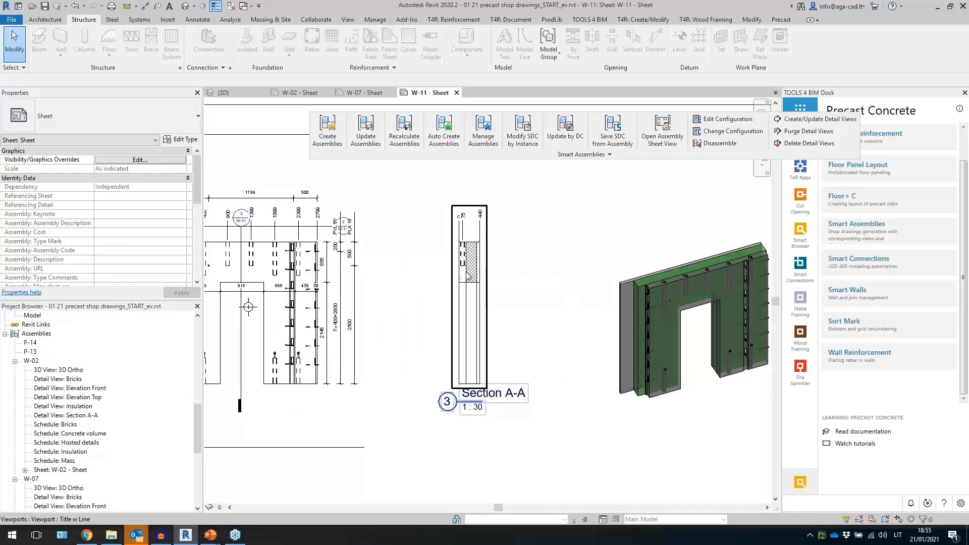
{"action": "scroll", "coordinate": [494, 275], "scroll_direction": "down", "scroll_amount": 4}
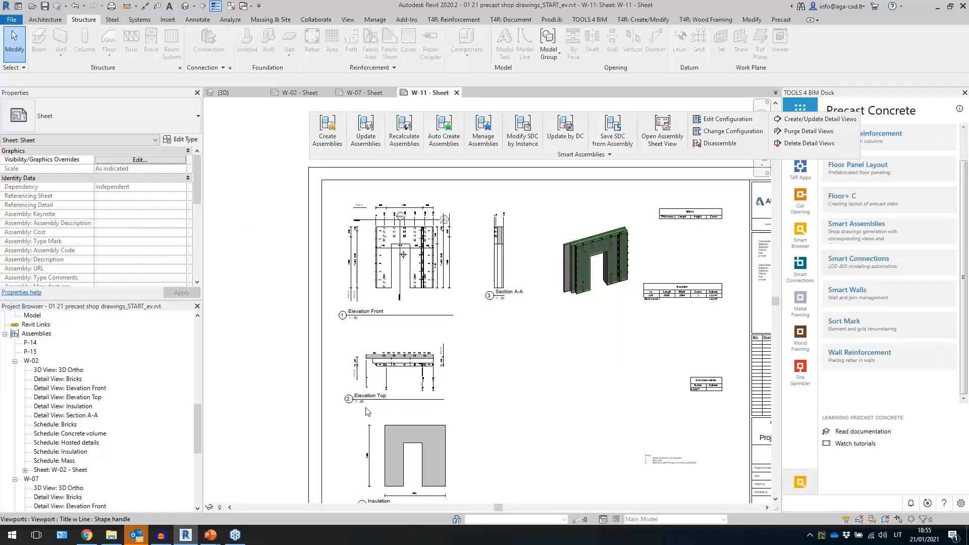
{"action": "scroll", "coordinate": [407, 330], "scroll_direction": "up", "scroll_amount": 6}
{"action": "scroll", "coordinate": [456, 340], "scroll_direction": "down", "scroll_amount": 5}
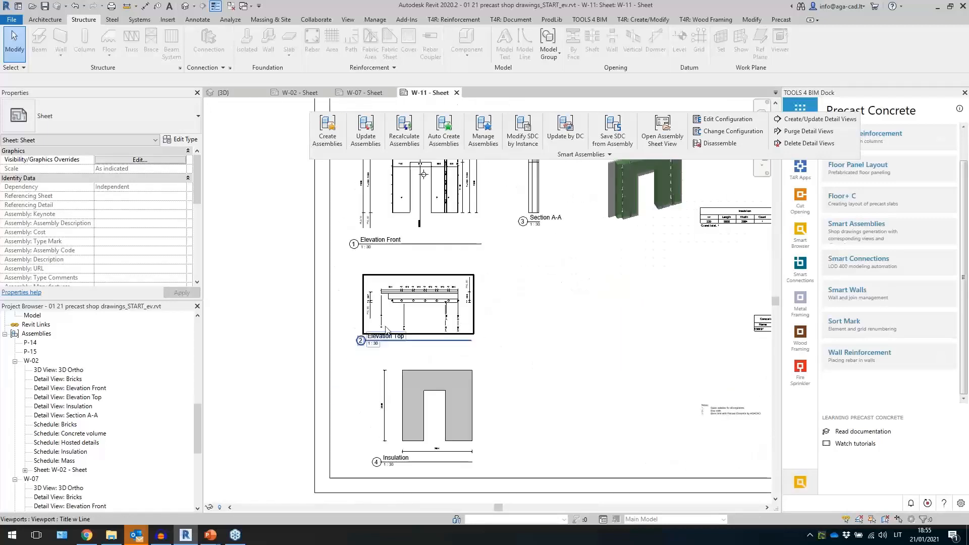
{"action": "scroll", "coordinate": [580, 334], "scroll_direction": "up", "scroll_amount": 1}
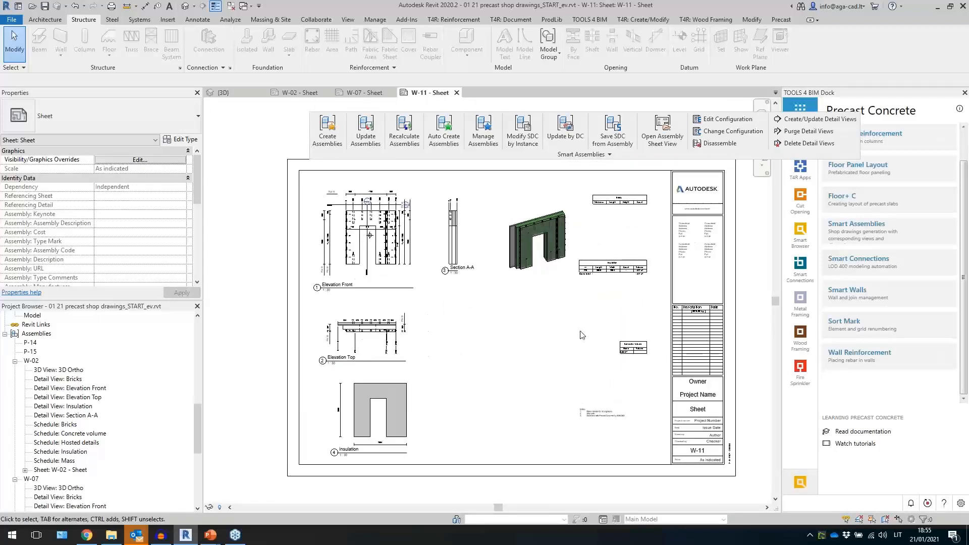
- Return to the 3D view, close the other open views, and inspect the exploded wall assemblies
{"action": "left_click", "coordinate": [186, 11]}
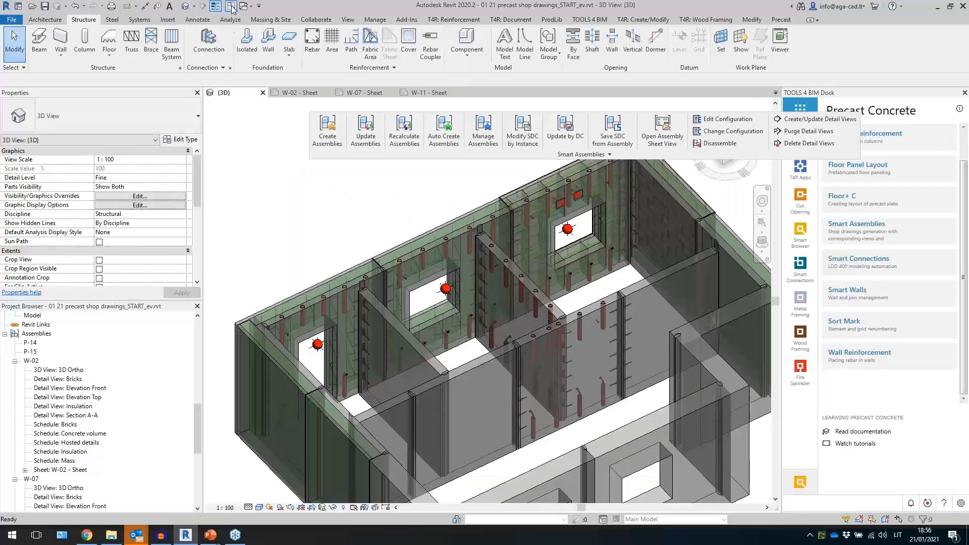
{"action": "middle_click_drag", "start_coordinate": [348, 231], "coordinate": [344, 264], "text": "shift"}
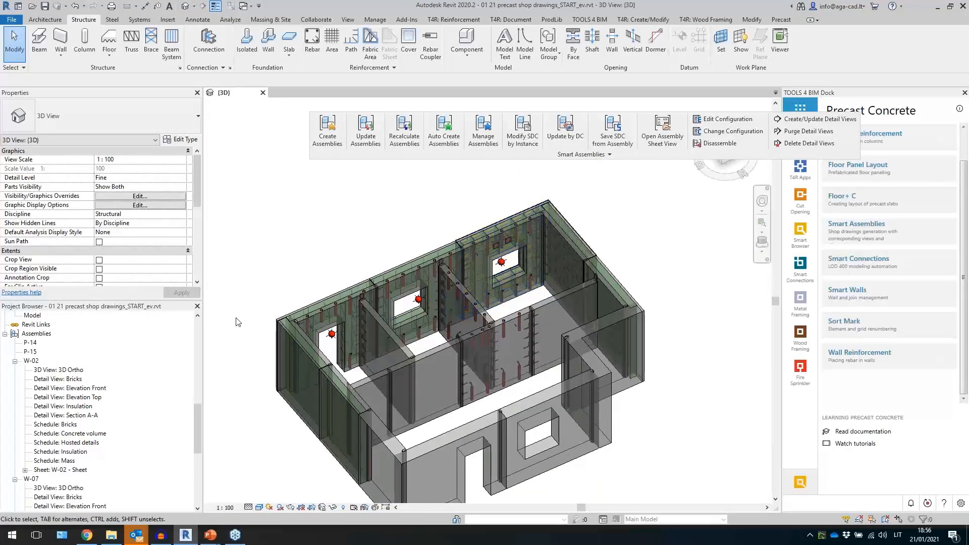
{"action": "scroll", "coordinate": [361, 369], "scroll_direction": "down", "scroll_amount": 4}
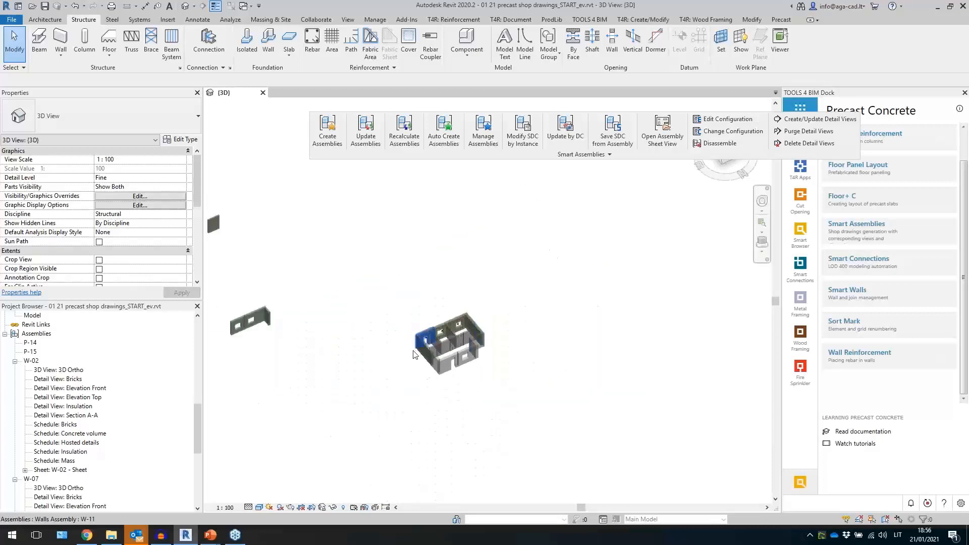
{"action": "middle_click_drag", "start_coordinate": [361, 369], "coordinate": [498, 311], "text": "shift"}
{"action": "middle_click_drag", "start_coordinate": [579, 334], "coordinate": [530, 299]}
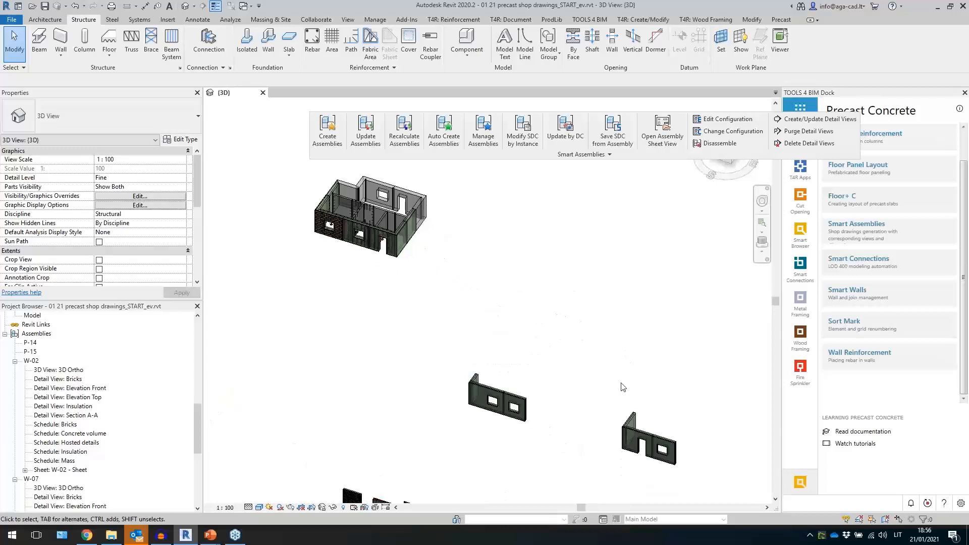
{"action": "middle_click_drag", "start_coordinate": [623, 387], "coordinate": [620, 206]}
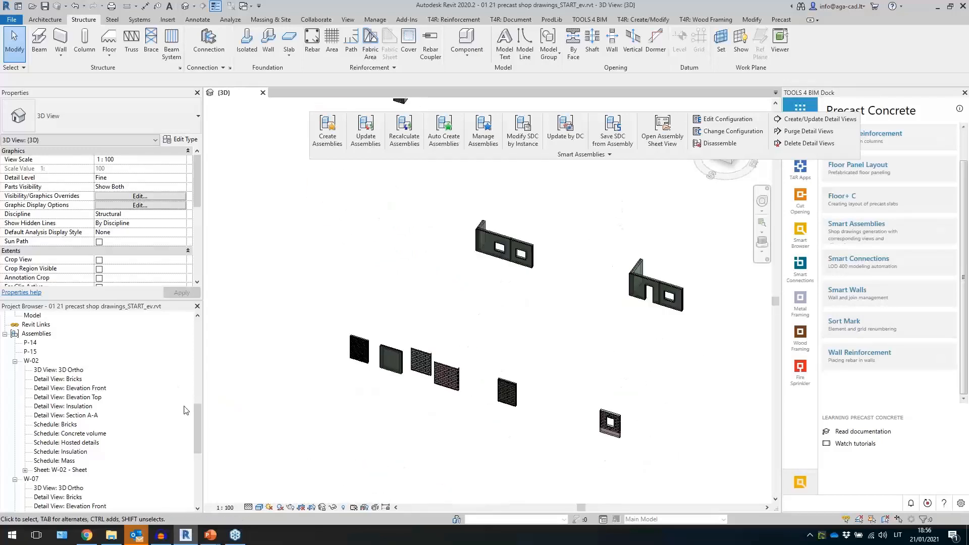
- Open the 3D with floor view showing the floor slabs over the walls
{"action": "left_click_drag", "start_coordinate": [198, 425], "coordinate": [198, 342]}
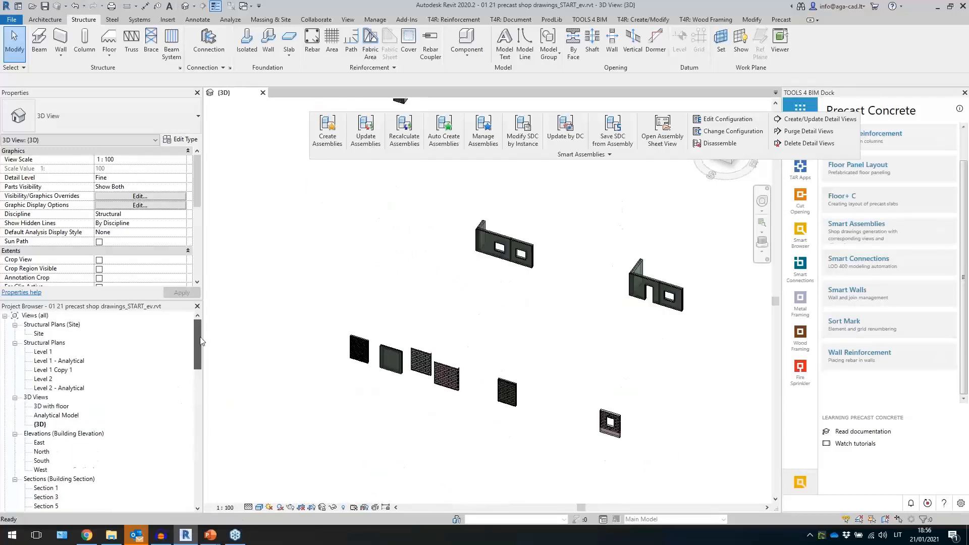
{"action": "double_click", "coordinate": [51, 406]}
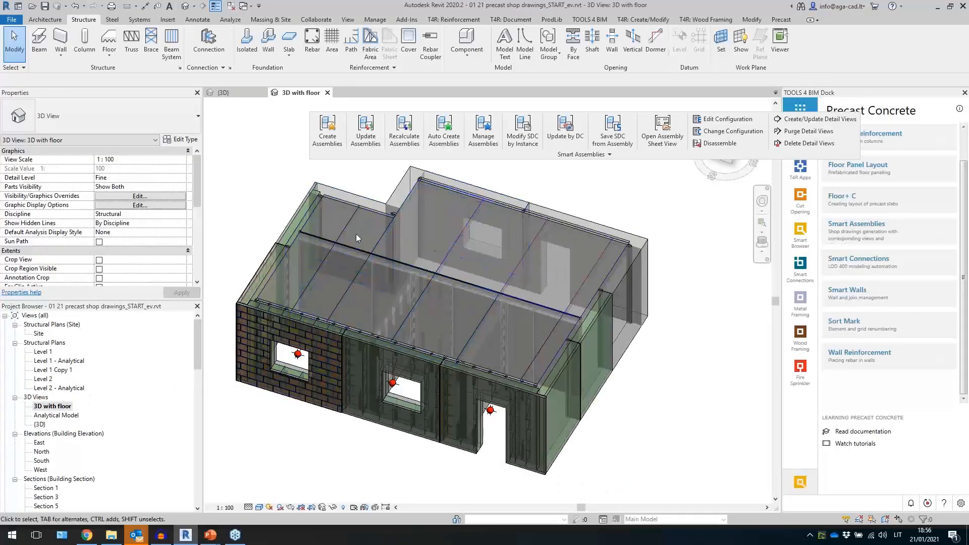
{"action": "left_click", "coordinate": [355, 211]}
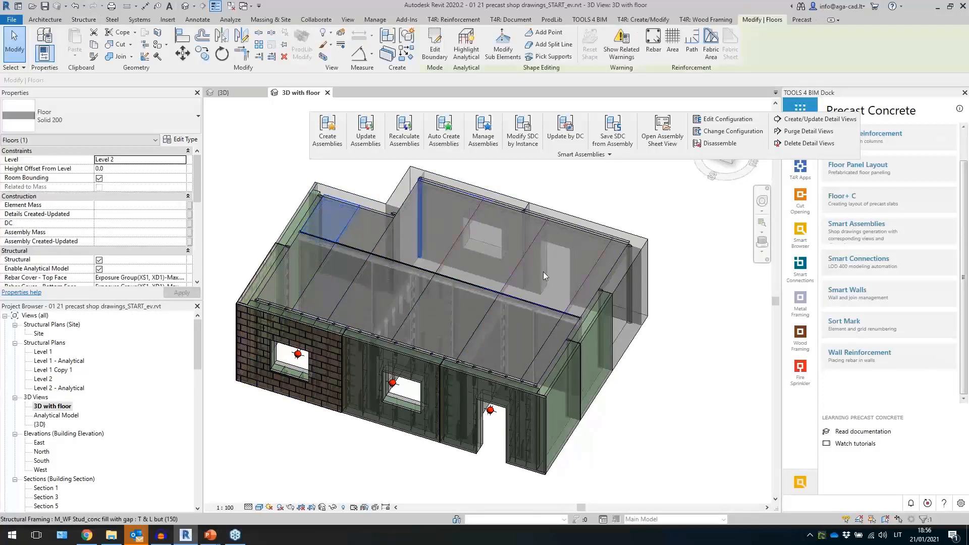
{"action": "left_click", "coordinate": [878, 168]}
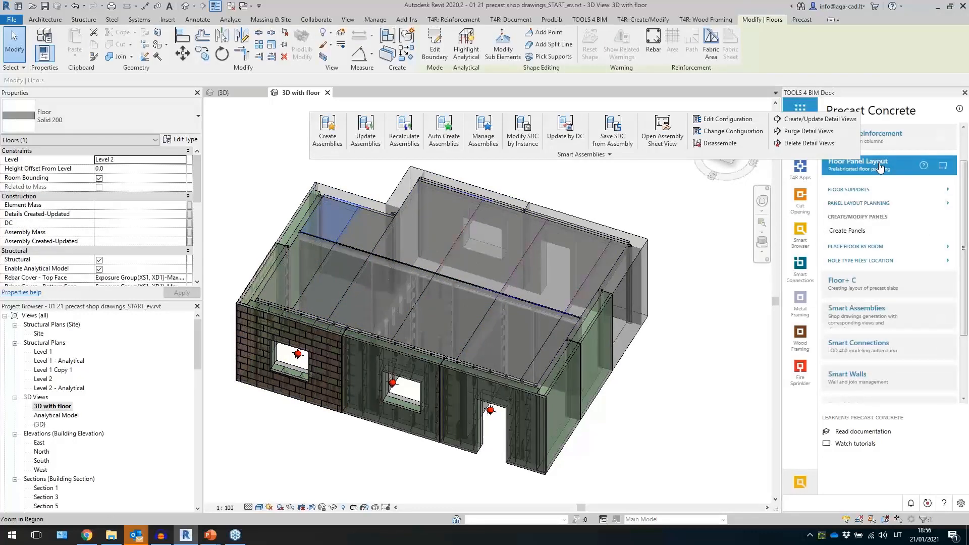
{"action": "left_click", "coordinate": [879, 168]}
{"action": "key", "text": "Escape"}
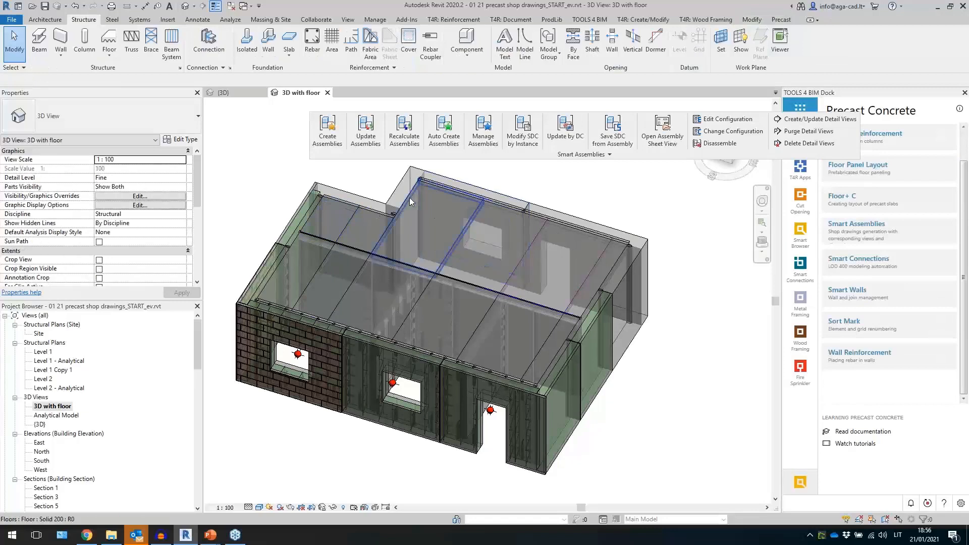
- Select all floor instances visible in the view and temporarily isolate them
{"action": "left_click", "coordinate": [410, 199]}
{"action": "right_click", "coordinate": [409, 198]}
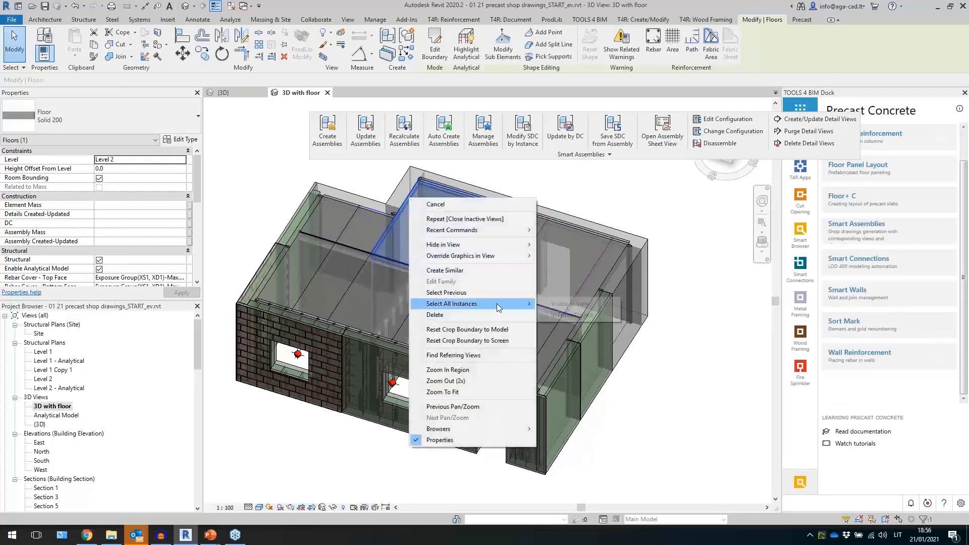
{"action": "mouse_move", "coordinate": [497, 304]}
{"action": "left_click", "coordinate": [565, 305]}
{"action": "key", "text": "h"}
{"action": "key", "text": "i"}
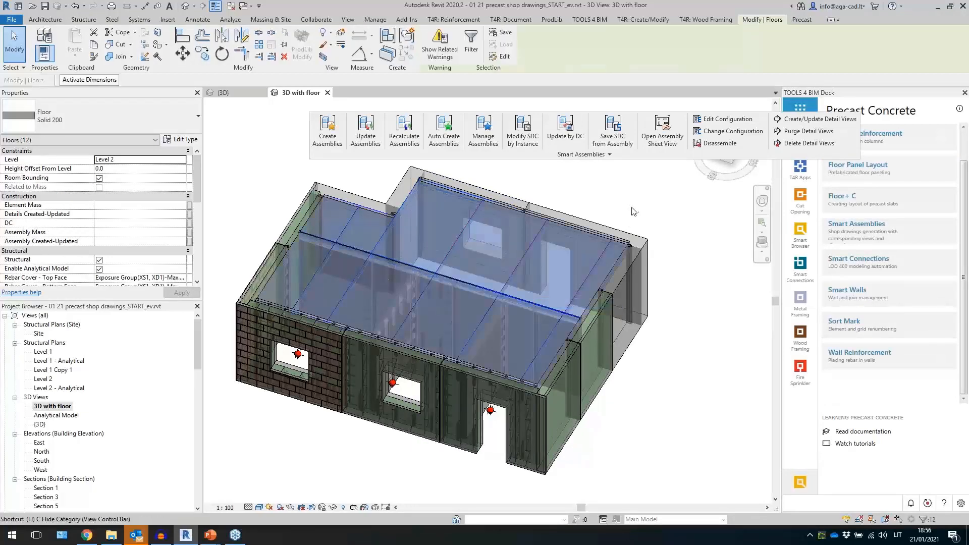
{"action": "left_click", "coordinate": [645, 346]}
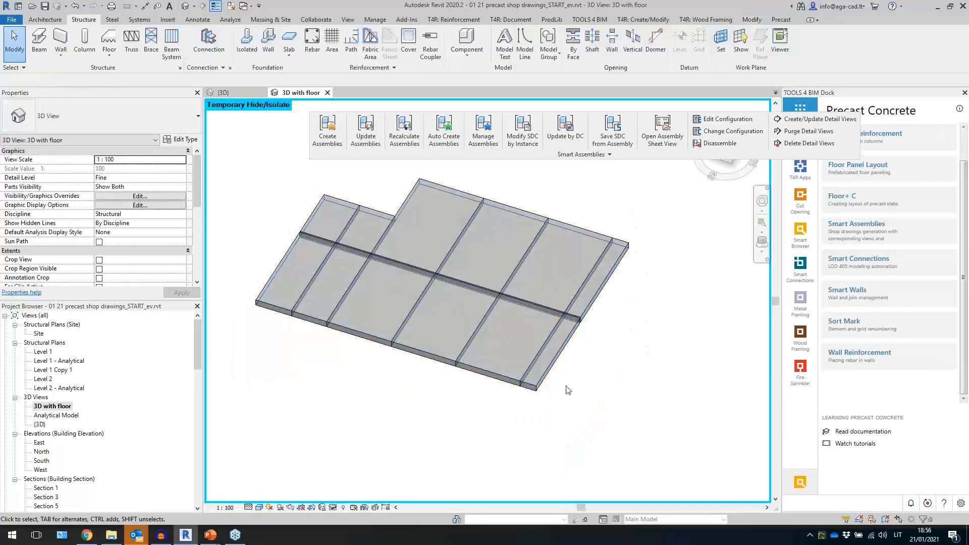
- Select all floor panels and insert Smart Connections details using the Floors group and Lifters on solid floor configuration
{"action": "left_click_drag", "start_coordinate": [568, 385], "coordinate": [269, 223]}
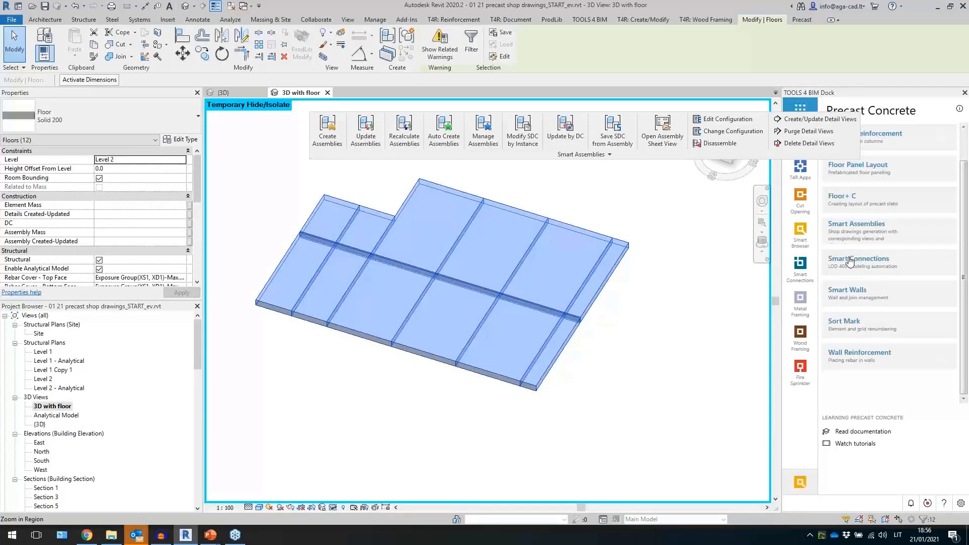
{"action": "left_click", "coordinate": [858, 270]}
{"action": "left_click", "coordinate": [864, 295]}
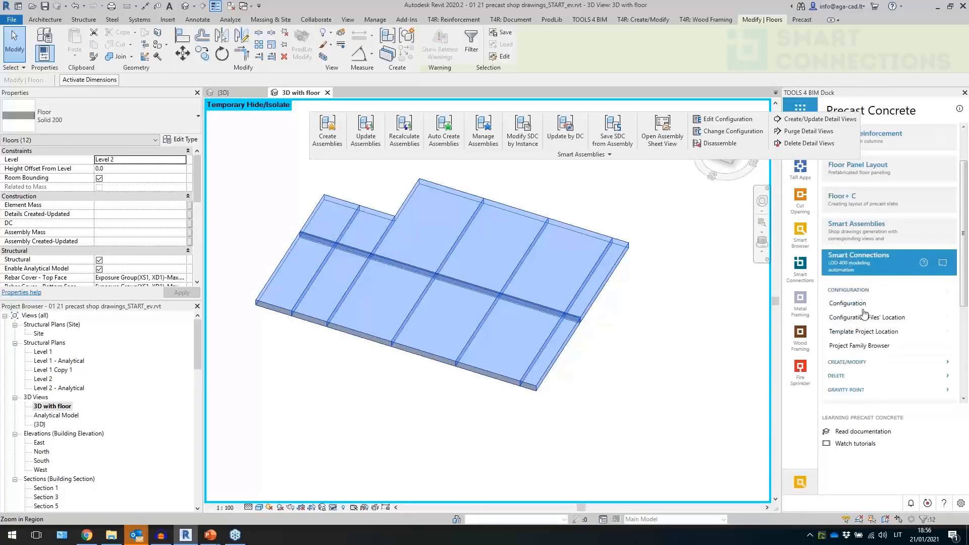
{"action": "left_click", "coordinate": [859, 292]}
{"action": "left_click", "coordinate": [858, 304]}
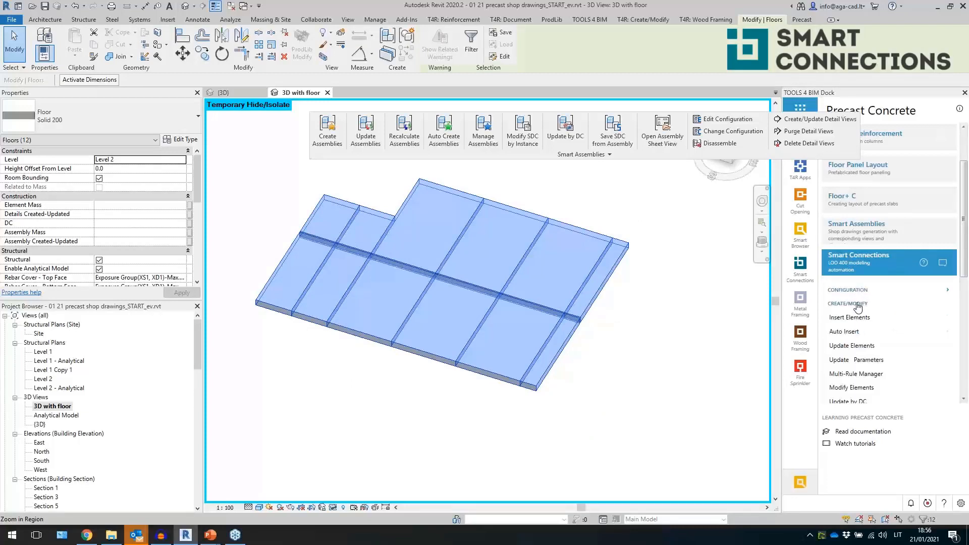
{"action": "scroll", "coordinate": [859, 317], "scroll_direction": "down", "scroll_amount": 1}
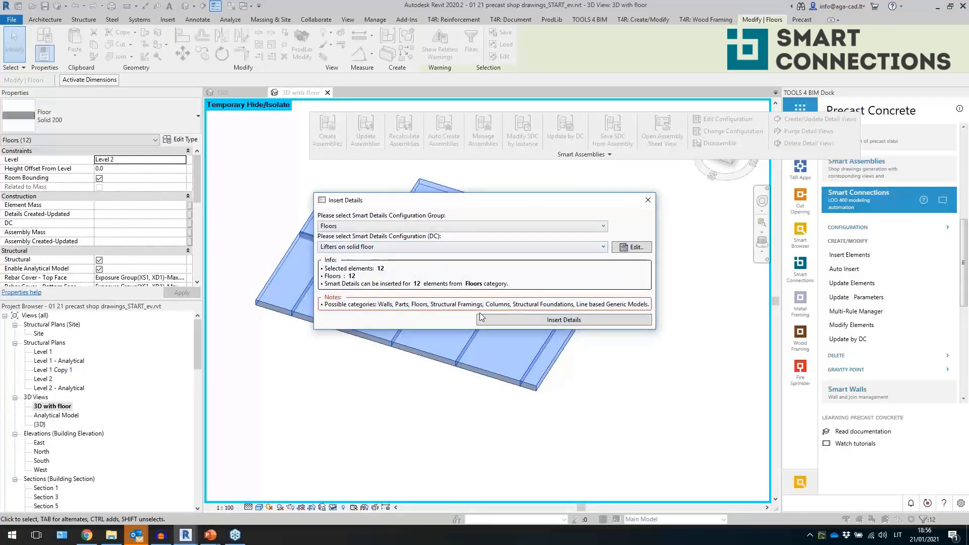
{"action": "left_click", "coordinate": [490, 320]}
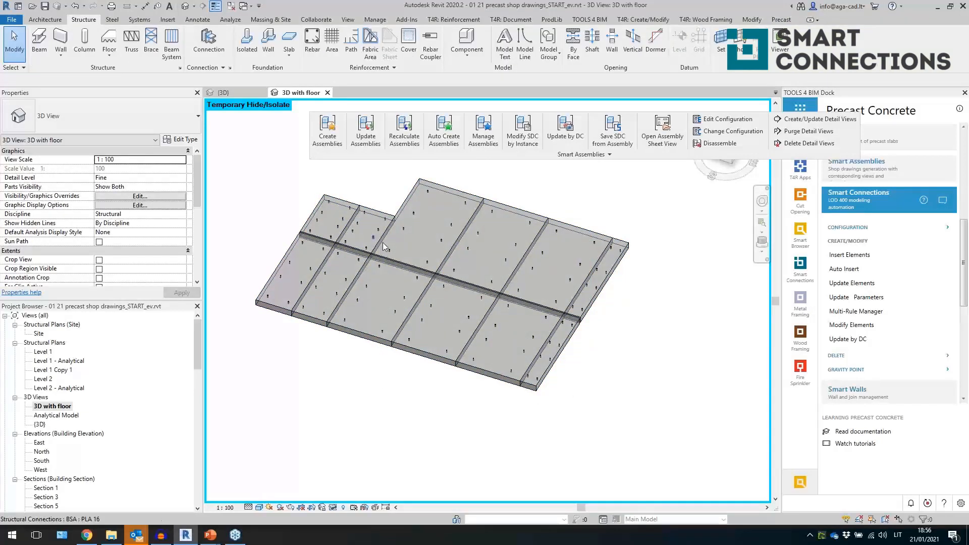
- Select a lifter connection and inspect its detail configuration settings, then close the dialog
{"action": "left_click", "coordinate": [365, 235]}
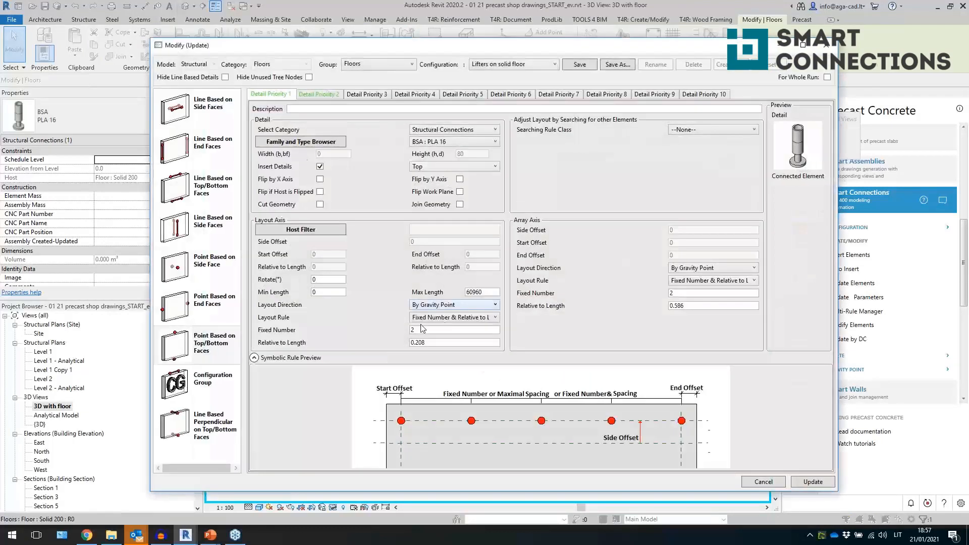
{"action": "left_click", "coordinate": [445, 166]}
{"action": "left_click", "coordinate": [446, 174]}
{"action": "left_click", "coordinate": [377, 64]}
{"action": "left_click", "coordinate": [377, 62]}
{"action": "left_click", "coordinate": [457, 306]}
{"action": "left_click", "coordinate": [456, 305]}
{"action": "left_click_drag", "start_coordinate": [431, 345], "coordinate": [393, 339]}
{"action": "left_click", "coordinate": [319, 94]}
{"action": "left_click", "coordinate": [826, 45]}
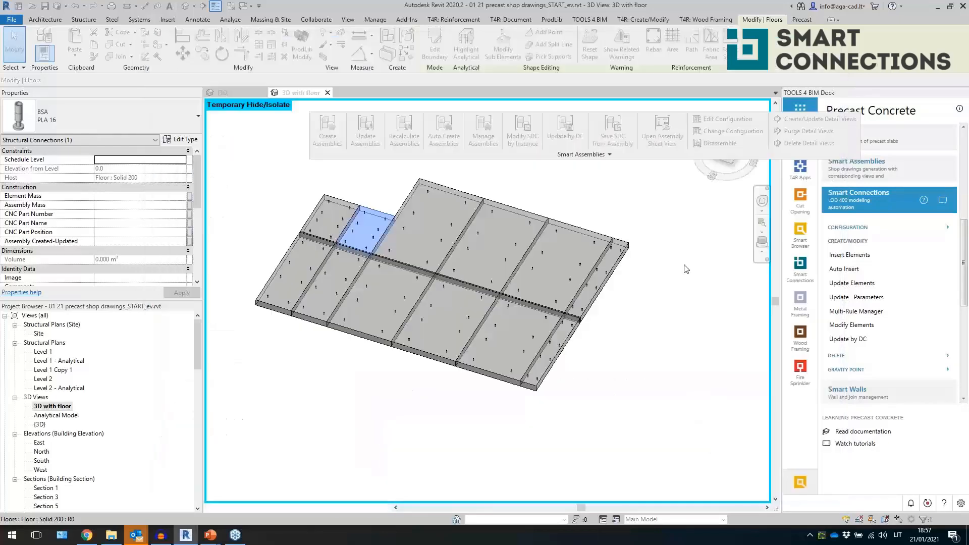
- Select one floor panel and inspect its properties
{"action": "left_click", "coordinate": [616, 405]}
{"action": "scroll", "coordinate": [401, 250], "scroll_direction": "up", "scroll_amount": 2}
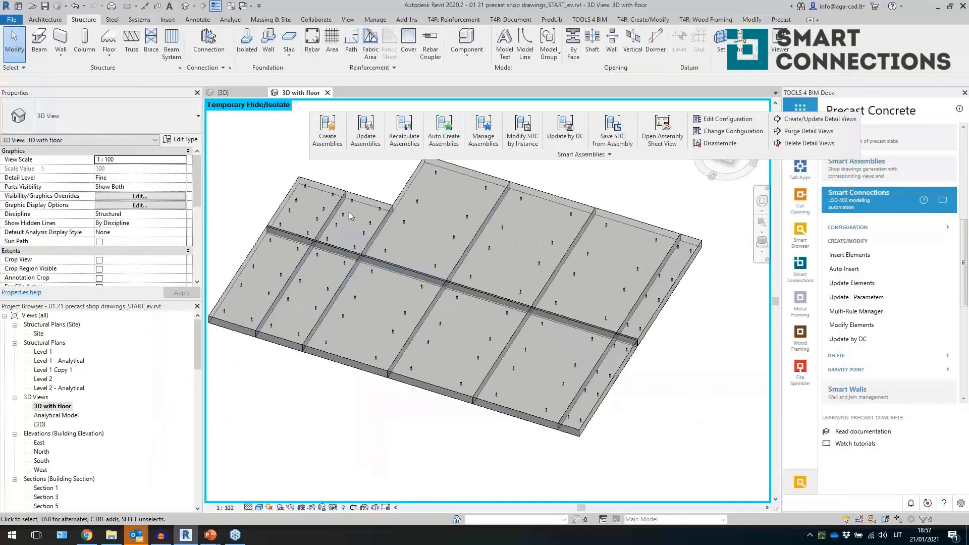
{"action": "left_click", "coordinate": [362, 373]}
{"action": "scroll", "coordinate": [122, 224], "scroll_direction": "down", "scroll_amount": 3}
{"action": "scroll", "coordinate": [123, 226], "scroll_direction": "down", "scroll_amount": 2}
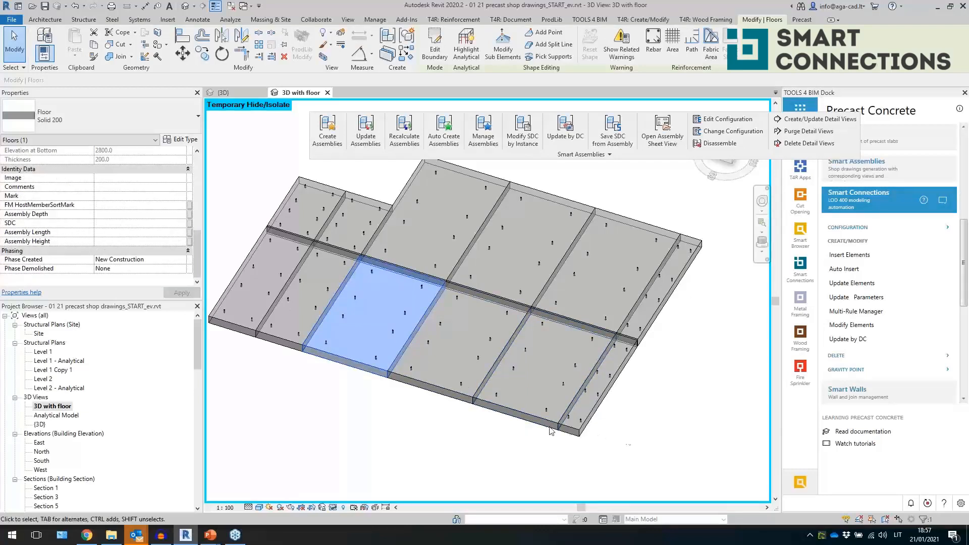
- Select all elements in the view and filter the selection to keep only the 12 floors
{"action": "left_click", "coordinate": [699, 416]}
{"action": "left_click_drag", "start_coordinate": [700, 416], "coordinate": [212, 167]}
{"action": "left_click", "coordinate": [856, 207]}
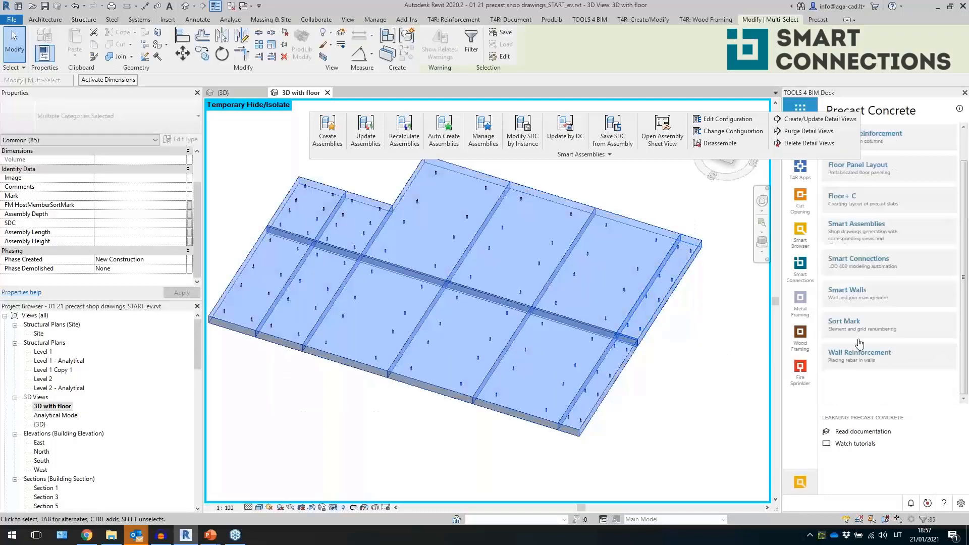
{"action": "left_click", "coordinate": [859, 322]}
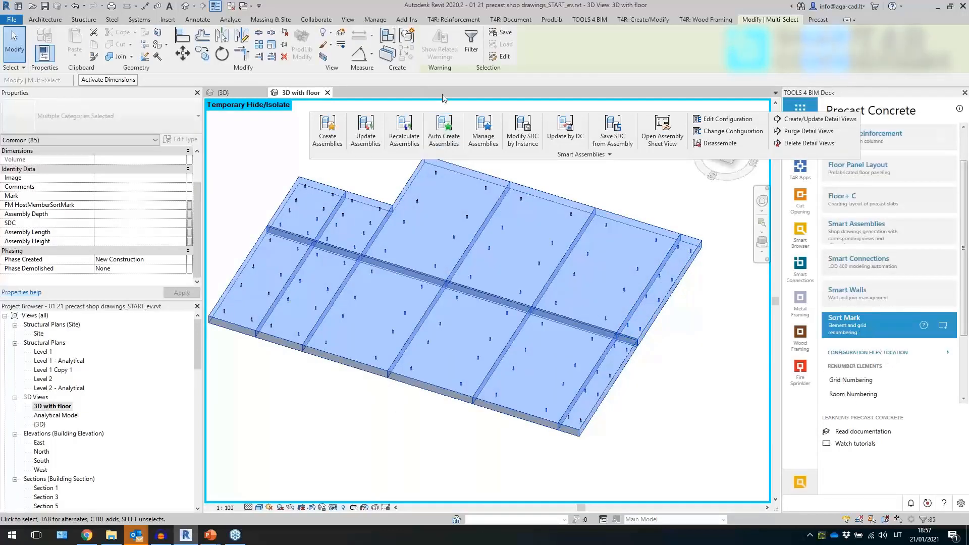
{"action": "left_click", "coordinate": [480, 162]}
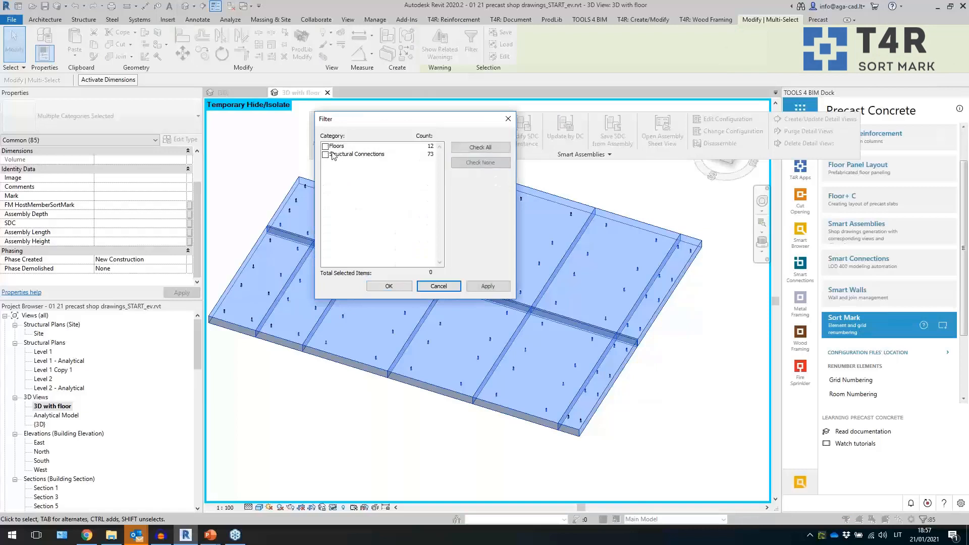
{"action": "left_click", "coordinate": [325, 155]}
{"action": "left_click", "coordinate": [389, 286]}
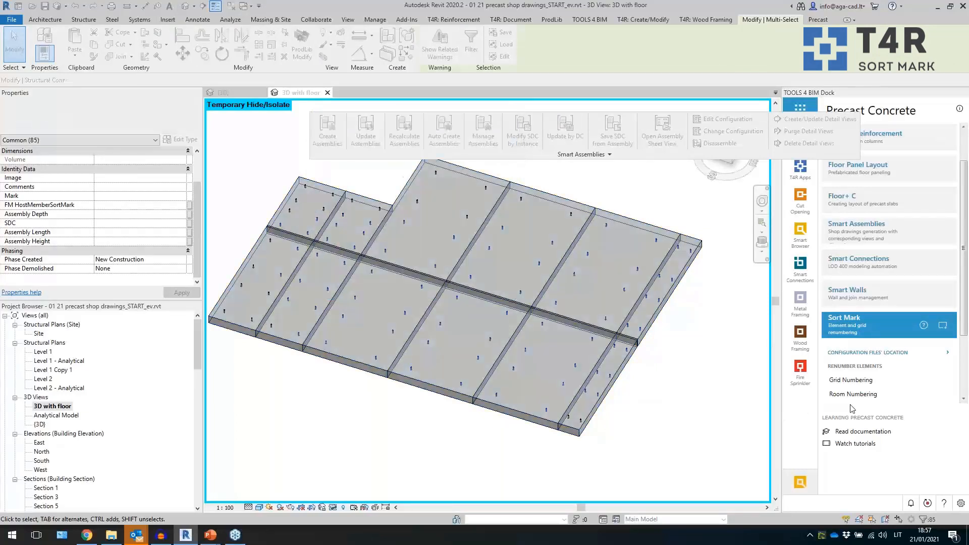
{"action": "left_click_drag", "start_coordinate": [661, 433], "coordinate": [246, 226]}
{"action": "left_click", "coordinate": [471, 44]}
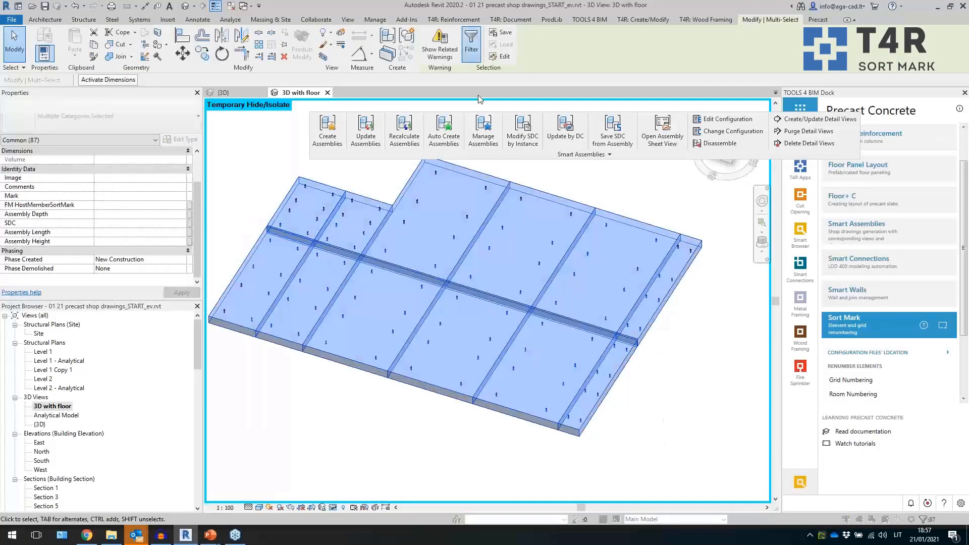
{"action": "left_click", "coordinate": [325, 155]}
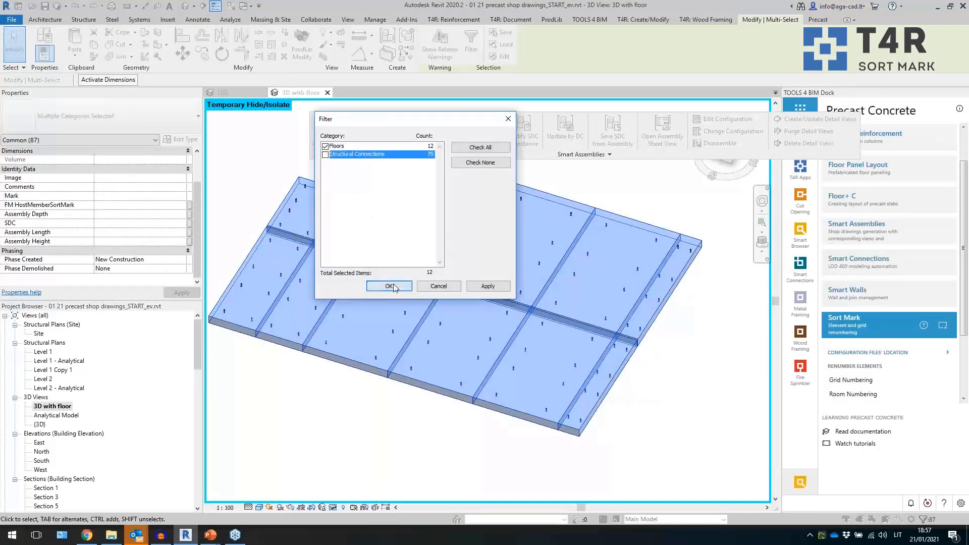
{"action": "left_click", "coordinate": [391, 285]}
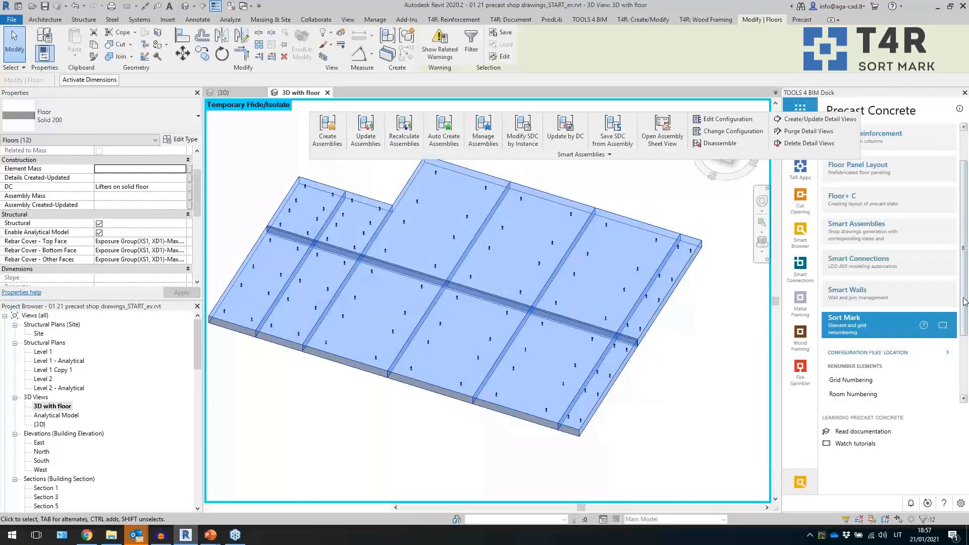
- Number the floor panels' Mark with Sort Mark using the HCS slabs configuration and PL- prefix
{"action": "scroll", "coordinate": [959, 313], "scroll_direction": "down", "scroll_amount": 2}
{"action": "scroll", "coordinate": [966, 379], "scroll_direction": "down", "scroll_amount": 1}
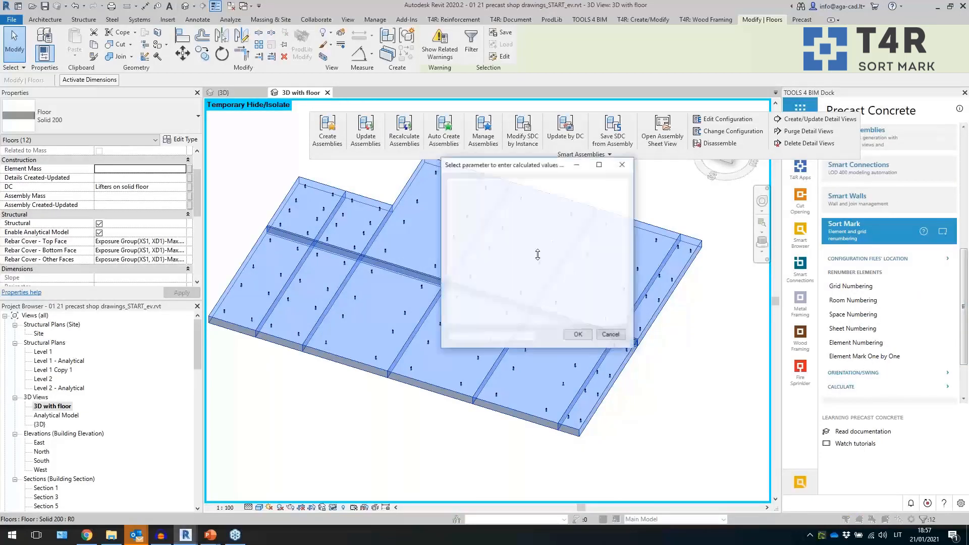
{"action": "left_click", "coordinate": [498, 273]}
{"action": "left_click", "coordinate": [573, 337]}
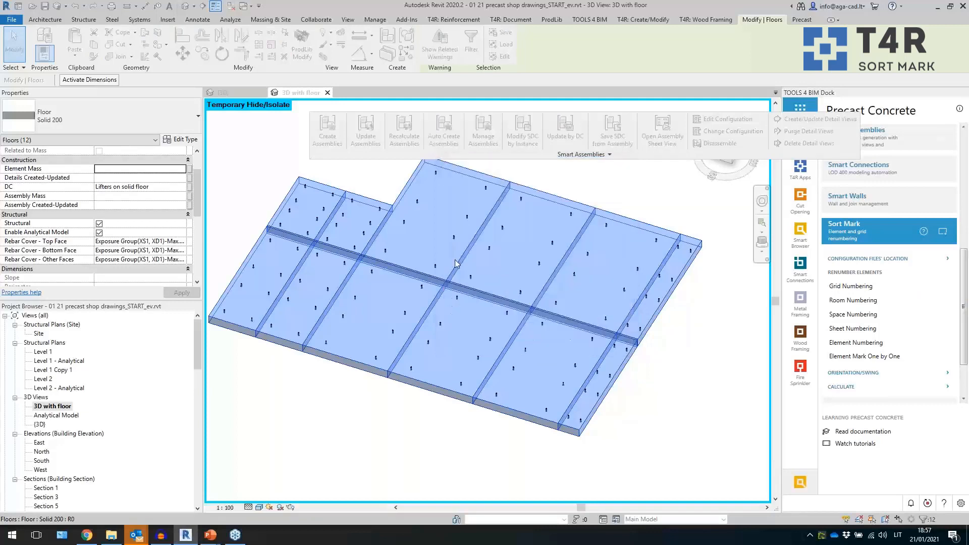
{"action": "left_click", "coordinate": [169, 120]}
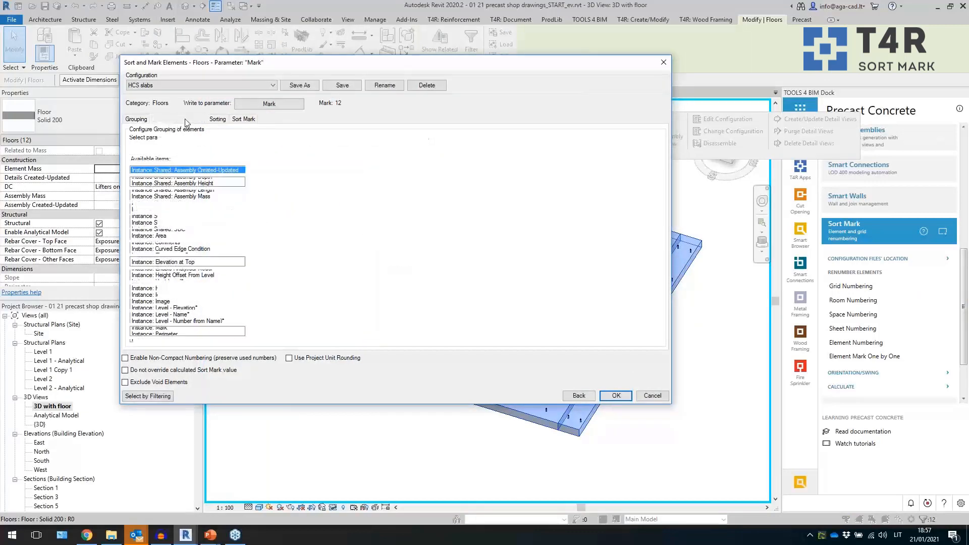
{"action": "left_click", "coordinate": [189, 119]}
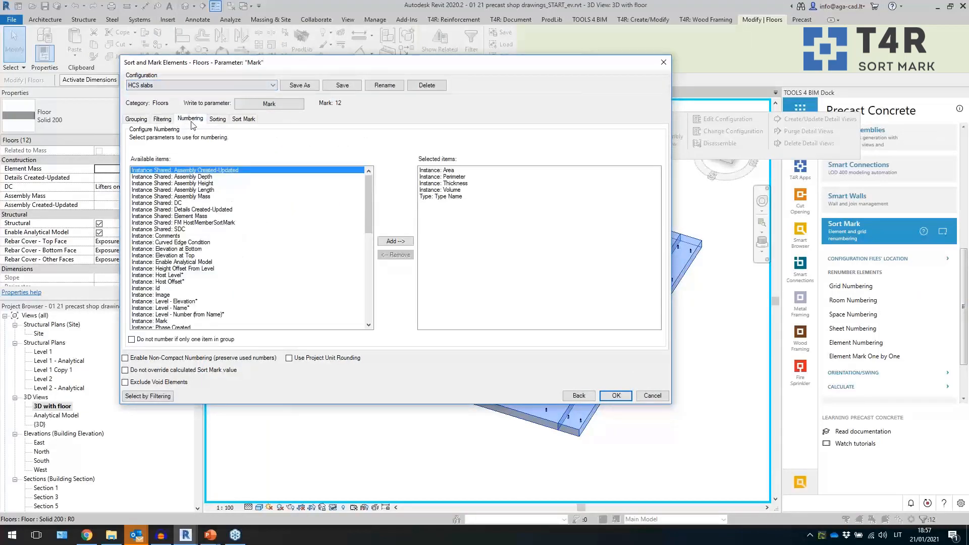
{"action": "left_click", "coordinate": [221, 120]}
{"action": "left_click", "coordinate": [243, 120]}
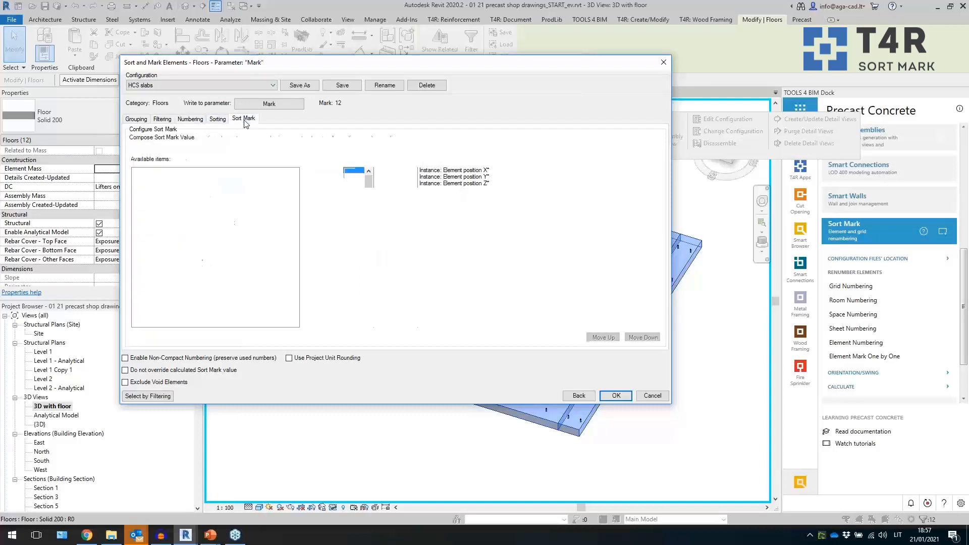
{"action": "left_click", "coordinate": [616, 396]}
{"action": "left_click", "coordinate": [540, 293]}
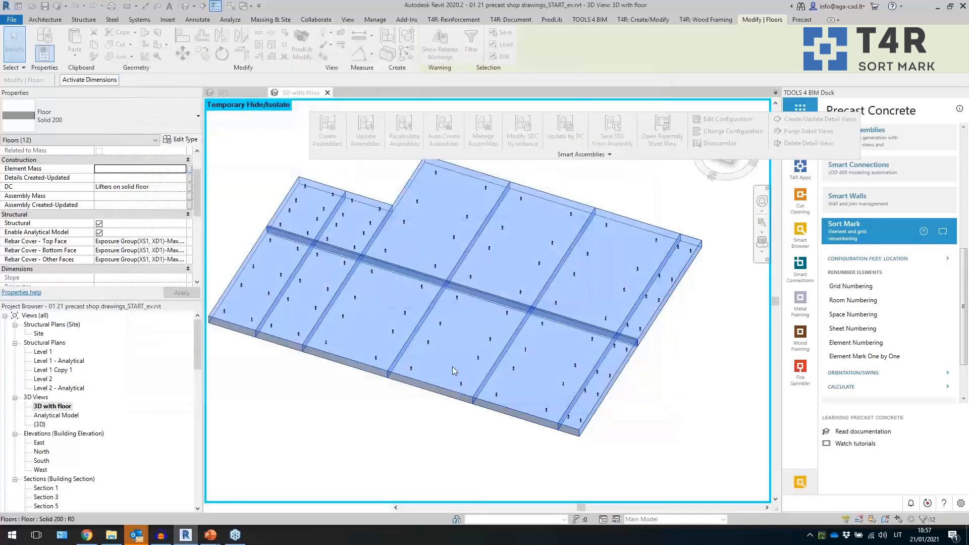
{"action": "left_click", "coordinate": [521, 301]}
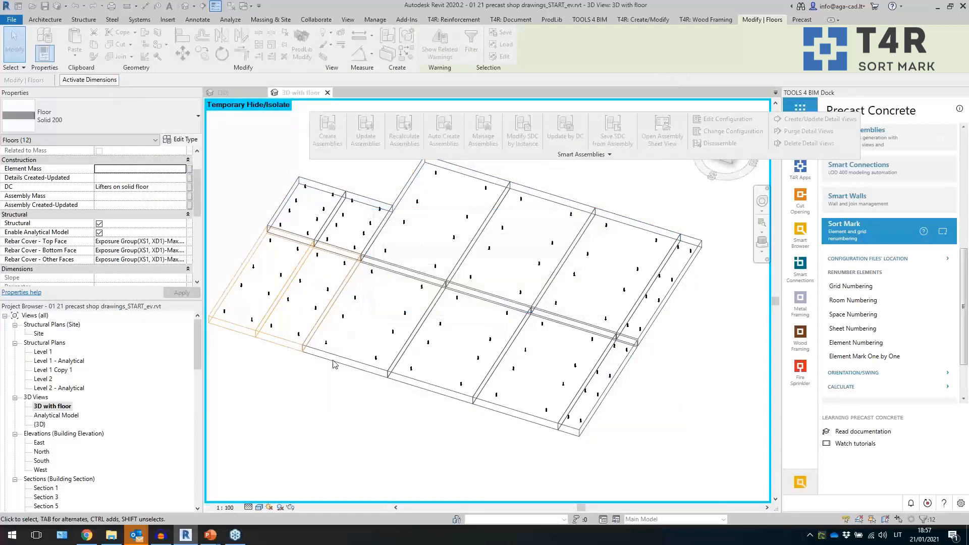
- Select one floor panel, start Create Assemblies, edit its shop drawing configuration and duplicate it as ww_floor
{"action": "left_click", "coordinate": [346, 365]}
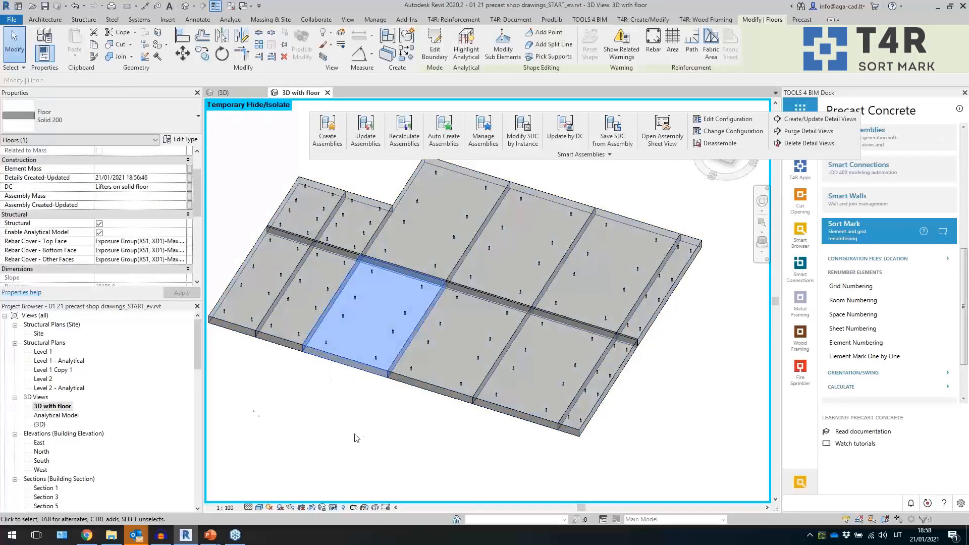
{"action": "scroll", "coordinate": [117, 212], "scroll_direction": "down", "scroll_amount": 5}
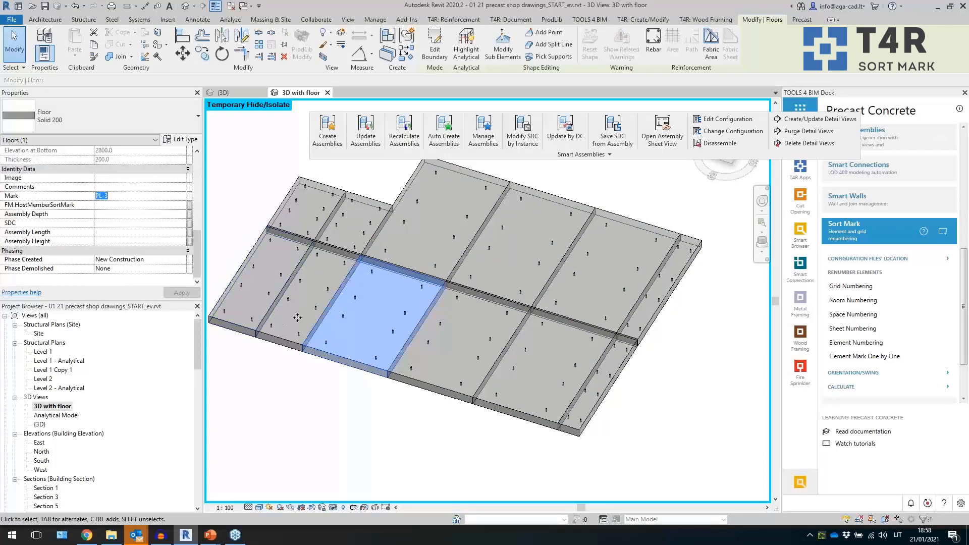
{"action": "left_click", "coordinate": [335, 143]}
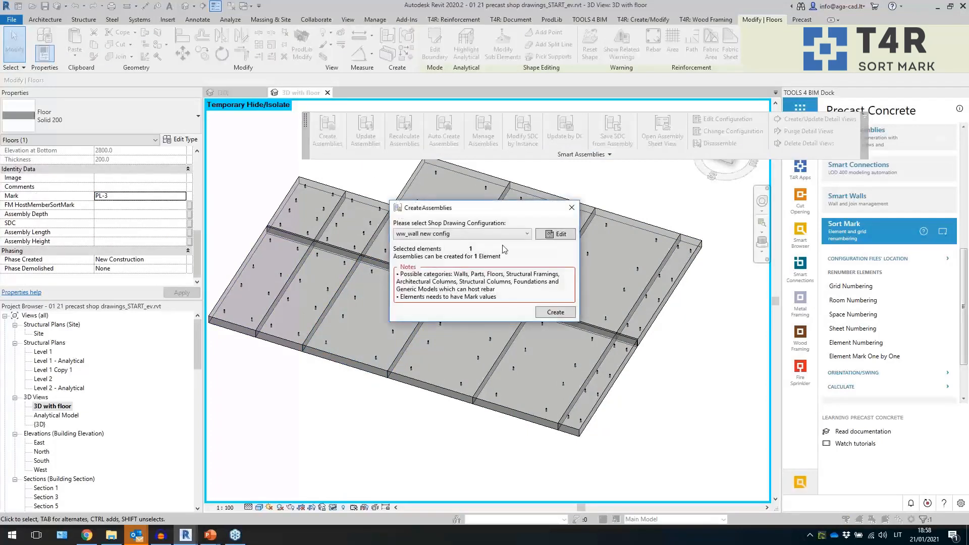
{"action": "left_click", "coordinate": [555, 232]}
{"action": "left_click", "coordinate": [576, 154]}
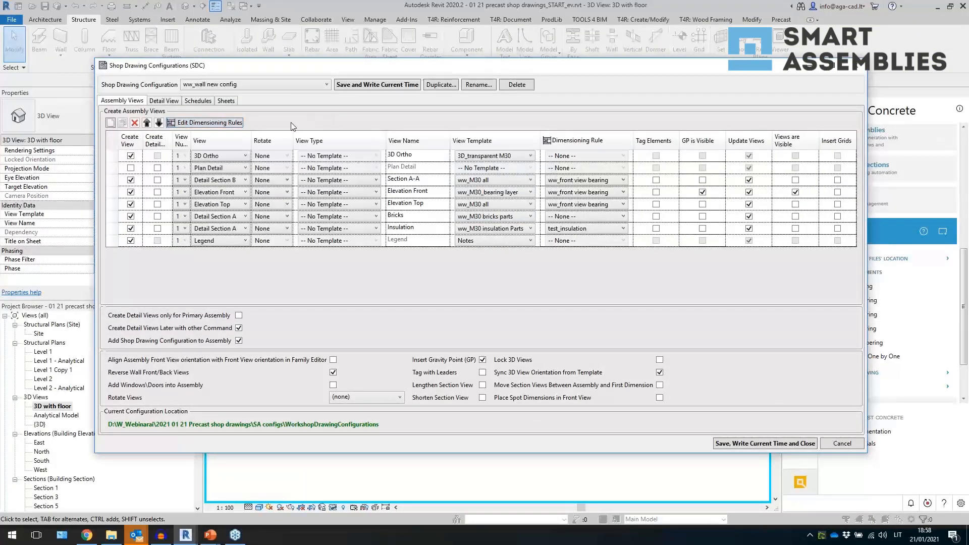
{"action": "left_click", "coordinate": [446, 87]}
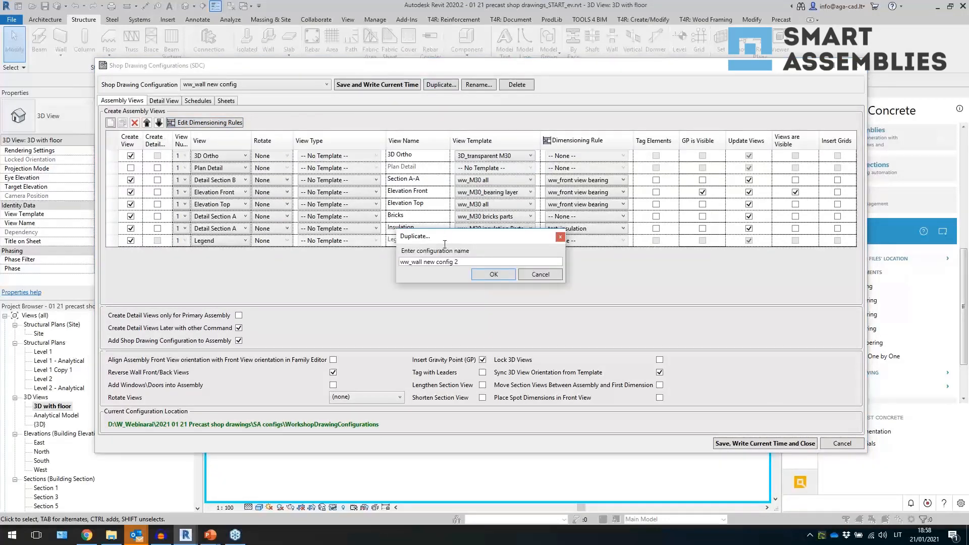
{"action": "left_click_drag", "start_coordinate": [412, 263], "coordinate": [488, 273]}
{"action": "type", "text": "ww_floor"}
{"action": "left_click", "coordinate": [489, 273]}
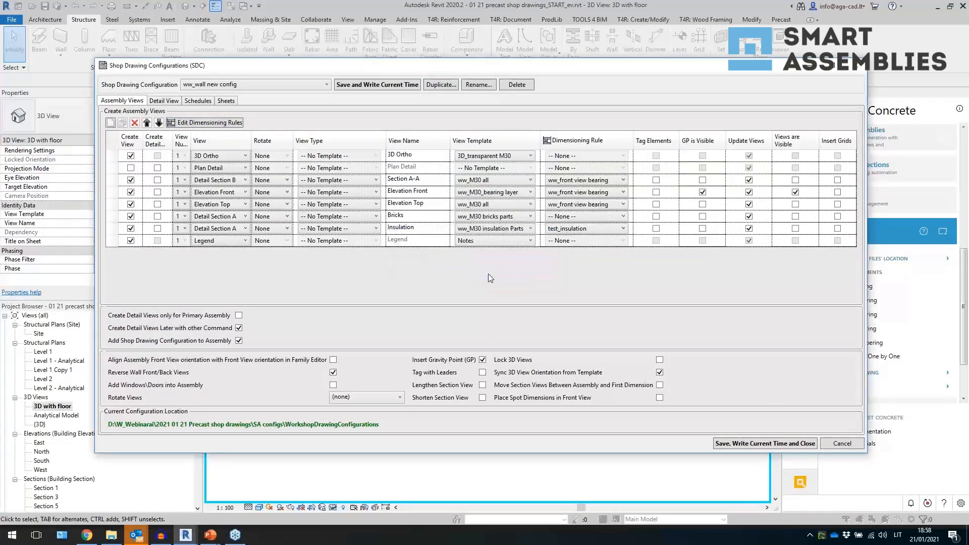
- Delete the Section A-A and Elevation Front assembly views and disable the Bricks and Insulation views
{"action": "left_click", "coordinate": [116, 181]}
{"action": "left_click", "coordinate": [136, 123]}
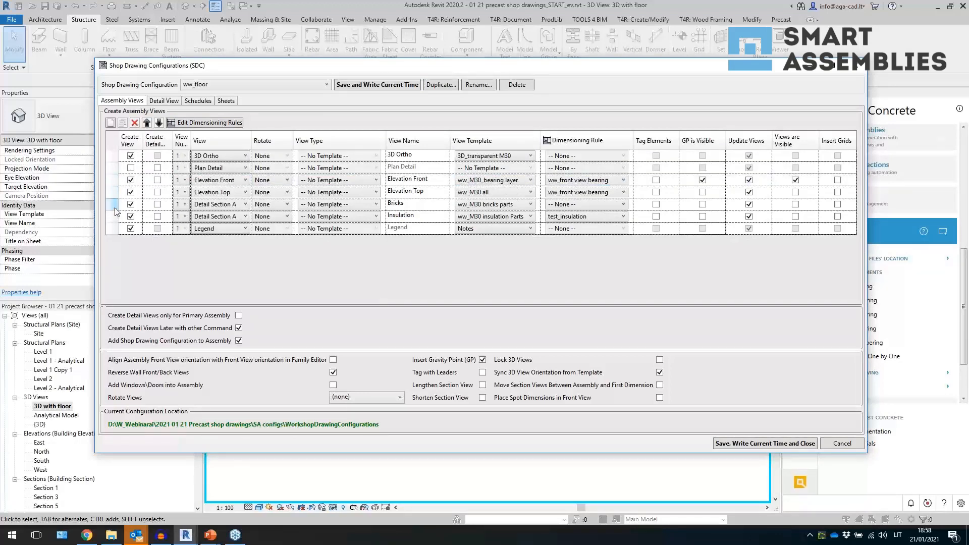
{"action": "left_click", "coordinate": [113, 180]}
{"action": "left_click", "coordinate": [135, 124]}
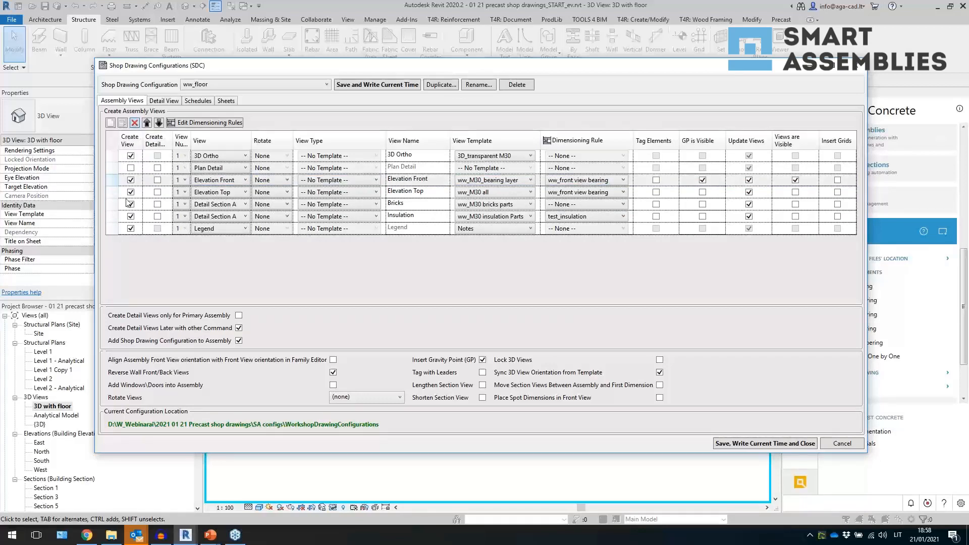
{"action": "left_click", "coordinate": [130, 191]}
{"action": "left_click", "coordinate": [131, 203]}
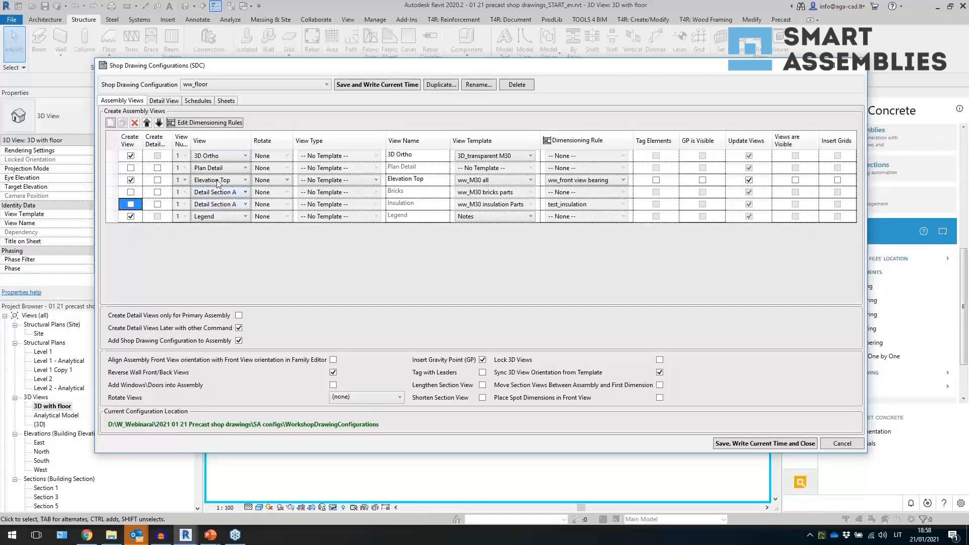
- Disable the Insulation, Bricks and Mass schedule views in the ww_floor configuration
{"action": "left_click", "coordinate": [200, 103]}
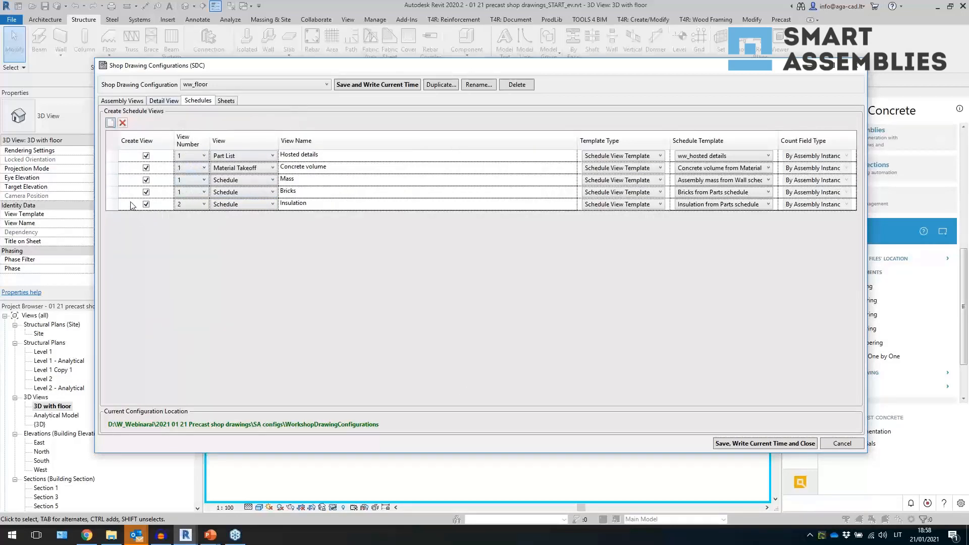
{"action": "left_click", "coordinate": [146, 204]}
{"action": "left_click", "coordinate": [146, 192]}
{"action": "left_click", "coordinate": [146, 180]}
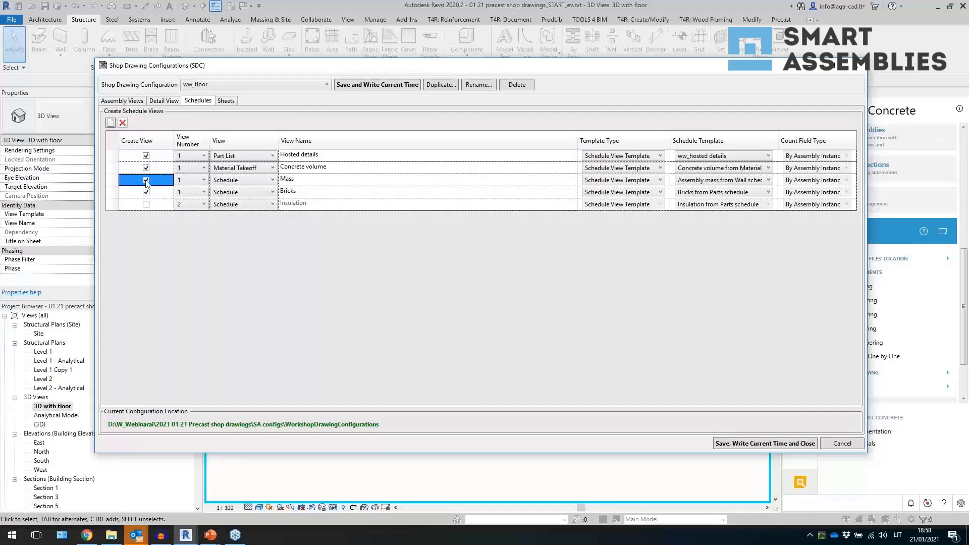
{"action": "left_click", "coordinate": [147, 194]}
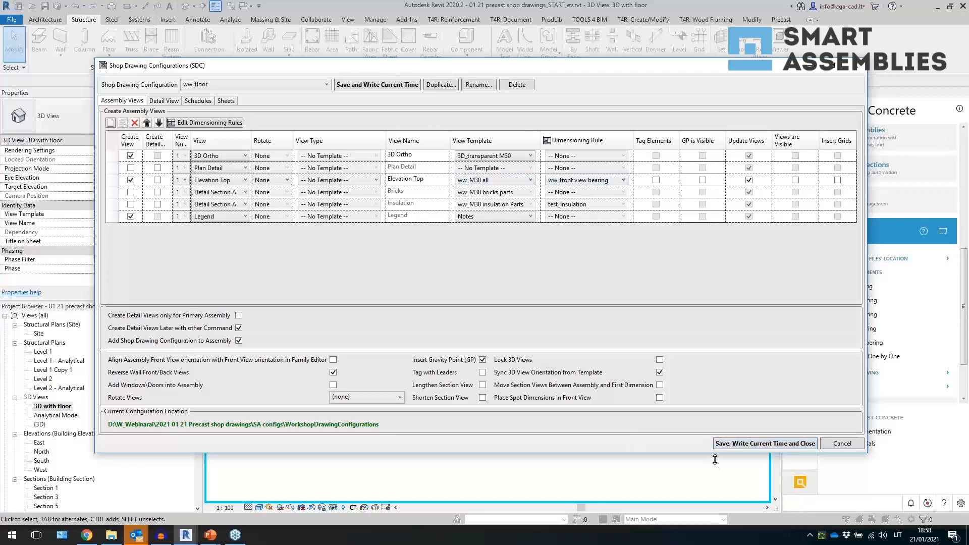
- Save and close the ww_floor shop drawing configuration, then open the Level 2 structural plan
{"action": "left_click", "coordinate": [731, 444]}
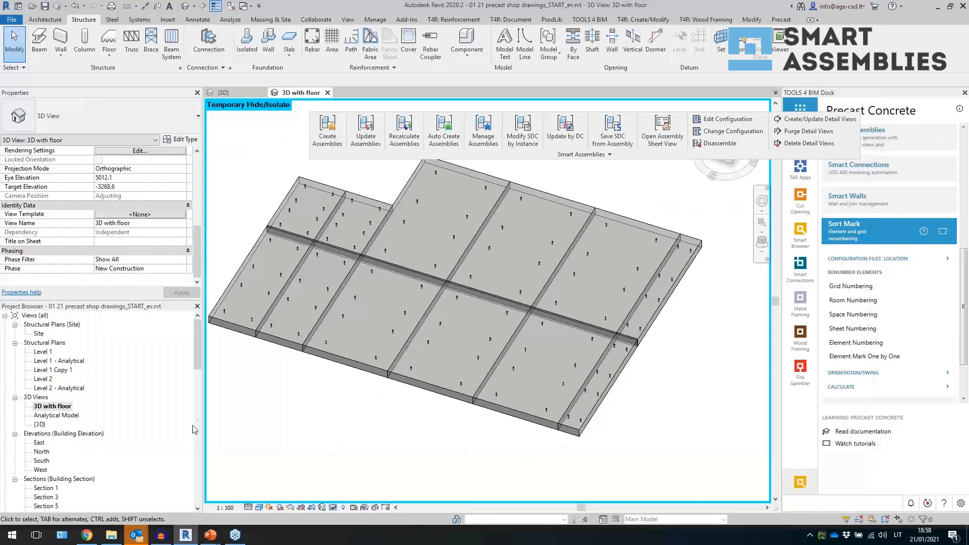
{"action": "left_click", "coordinate": [50, 379]}
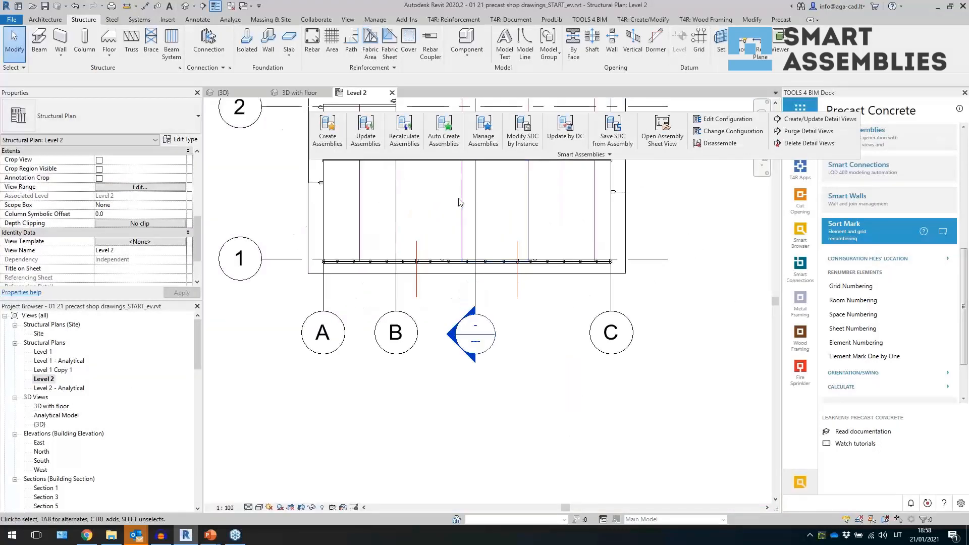
{"action": "scroll", "coordinate": [454, 217], "scroll_direction": "up", "scroll_amount": 4}
{"action": "scroll", "coordinate": [419, 267], "scroll_direction": "down", "scroll_amount": 3}
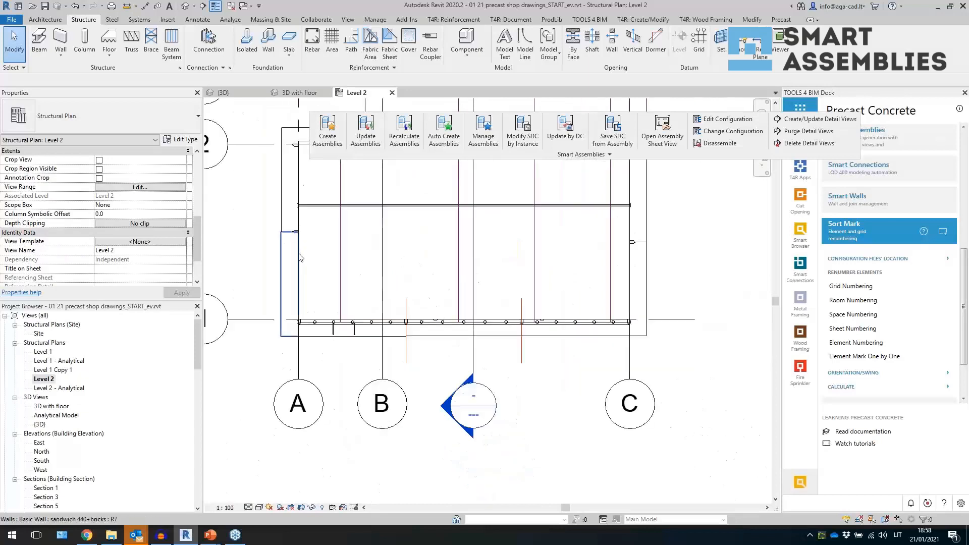
{"action": "double_click", "coordinate": [40, 333]}
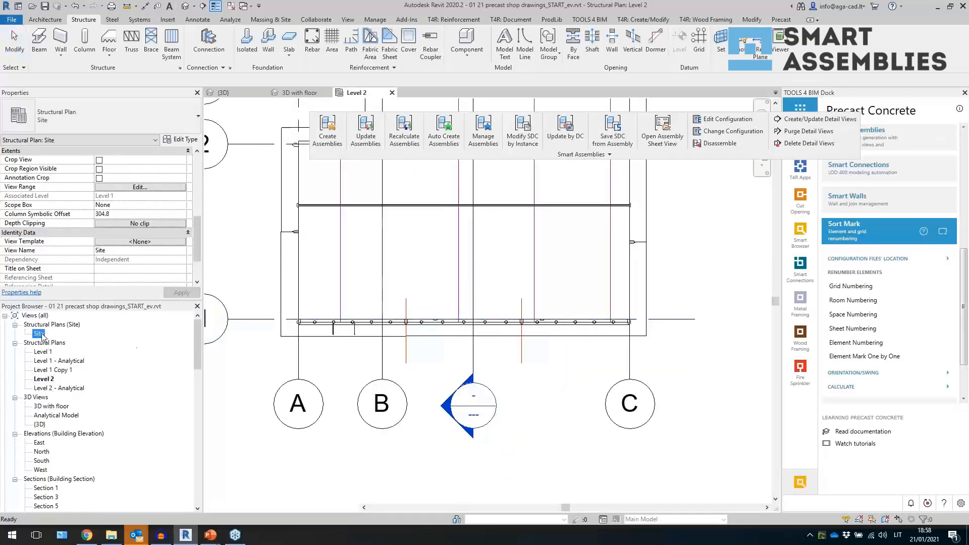
{"action": "scroll", "coordinate": [361, 246], "scroll_direction": "up", "scroll_amount": 2}
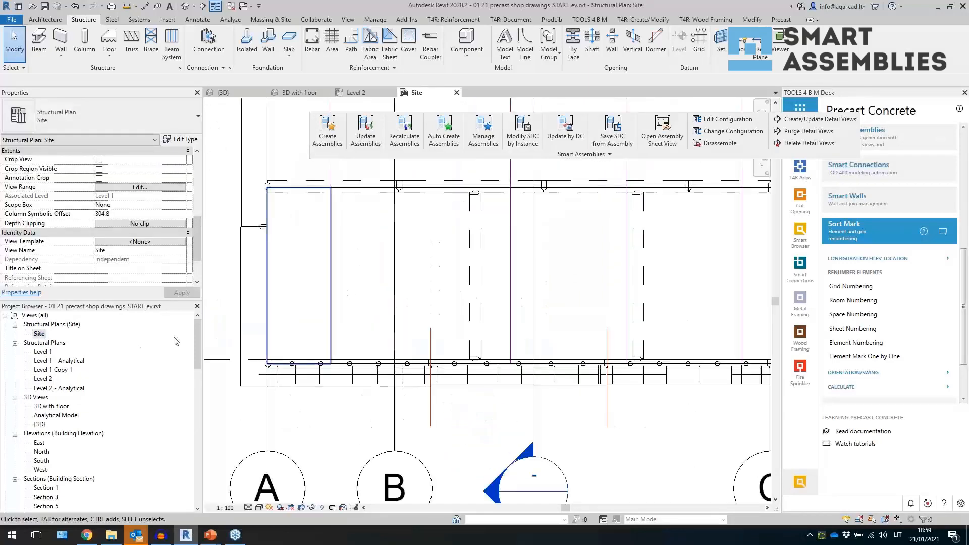
{"action": "double_click", "coordinate": [47, 379]}
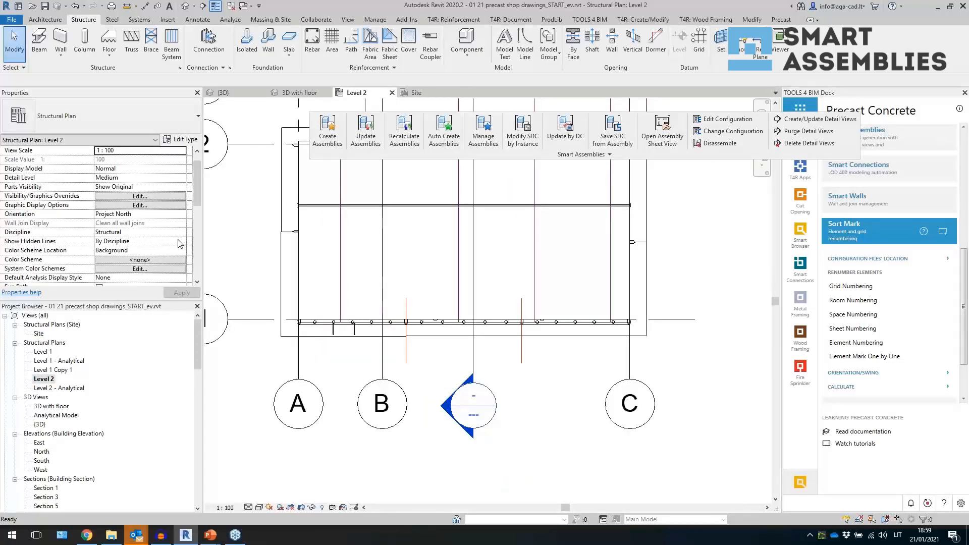
- Set the Level 2 plan's Show Hidden Lines to All and apply it
{"action": "left_click", "coordinate": [180, 241]}
{"action": "left_click", "coordinate": [129, 267]}
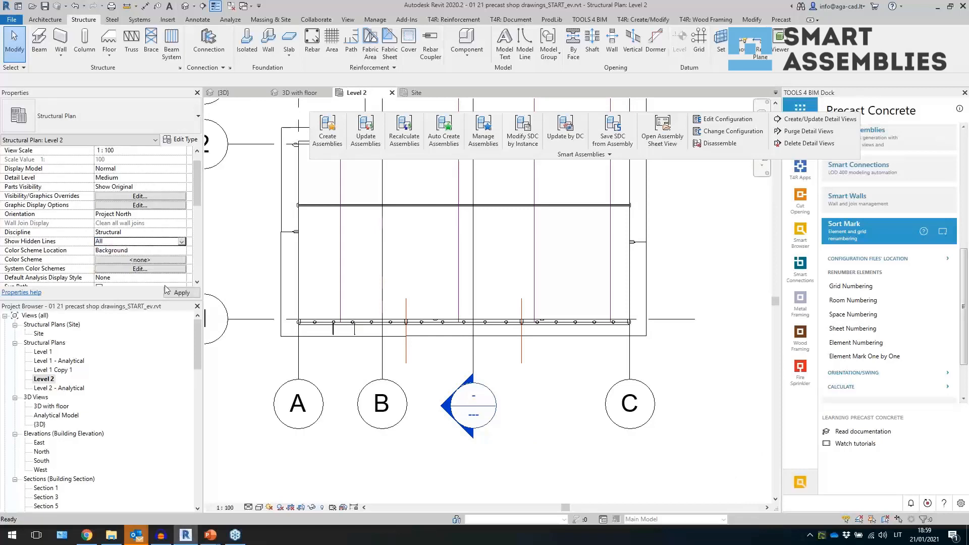
{"action": "left_click", "coordinate": [175, 297]}
- Dimension the elements in the Level 2 view with the ww-sdim wall front Smart Dimension configuration
{"action": "scroll", "coordinate": [351, 319], "scroll_direction": "down", "scroll_amount": 1}
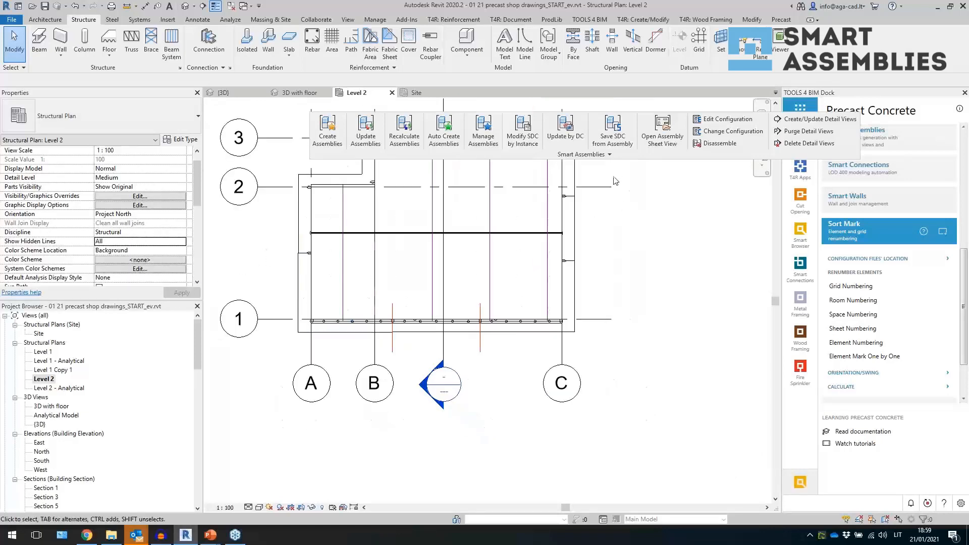
{"action": "left_click", "coordinate": [609, 158]}
{"action": "left_click", "coordinate": [622, 183]}
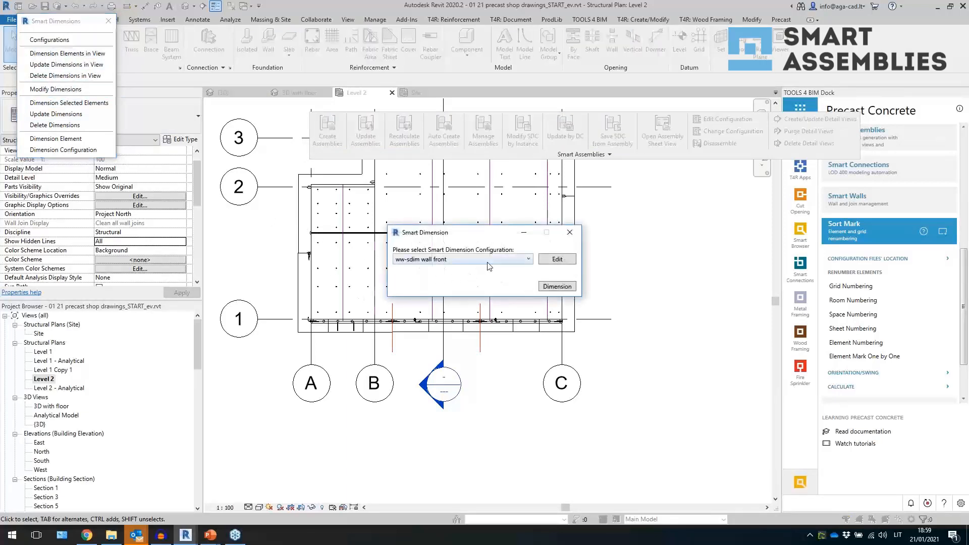
{"action": "left_click", "coordinate": [552, 289]}
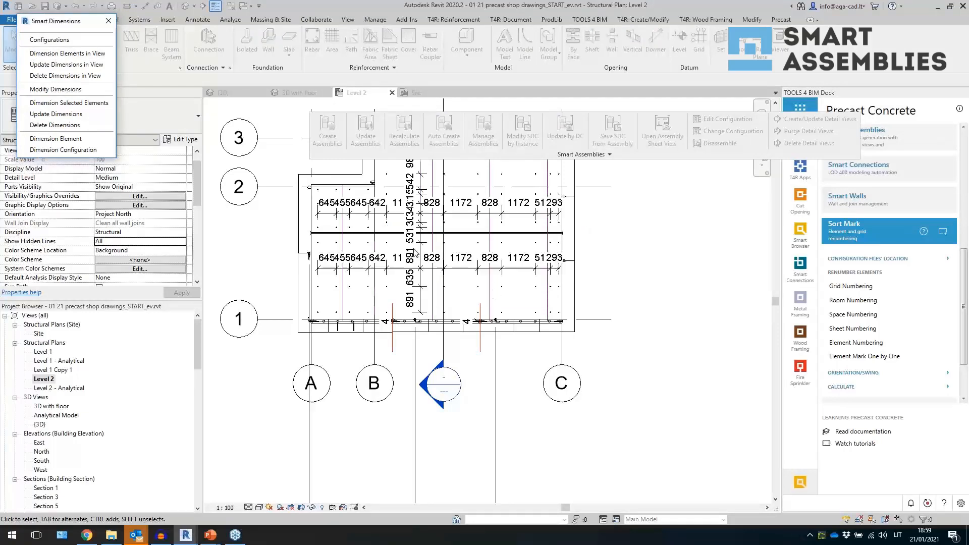
- Enable Include in Total Measure for Floors in the ww-sdim wall front Smart Dimensions configuration and confirm
{"action": "scroll", "coordinate": [415, 279], "scroll_direction": "down", "scroll_amount": 5}
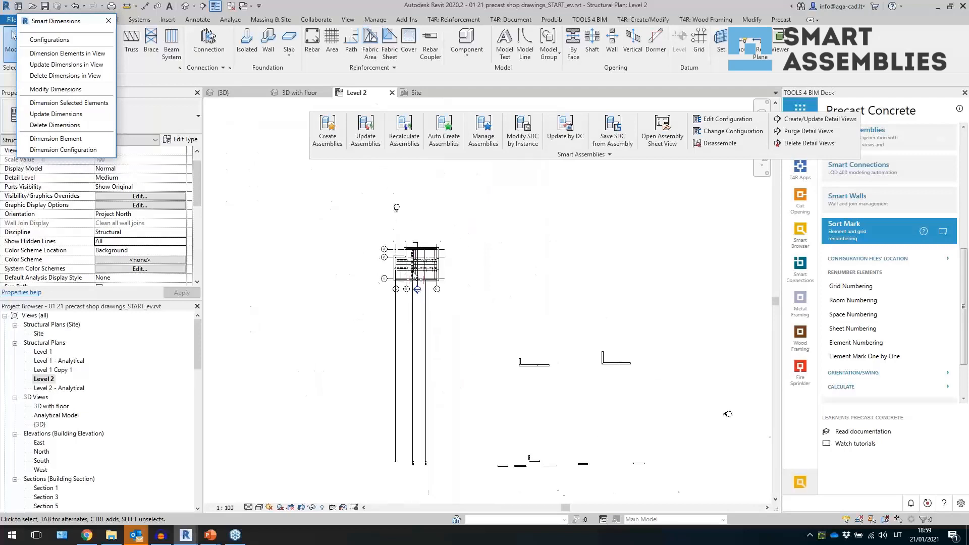
{"action": "scroll", "coordinate": [410, 267], "scroll_direction": "up", "scroll_amount": 6}
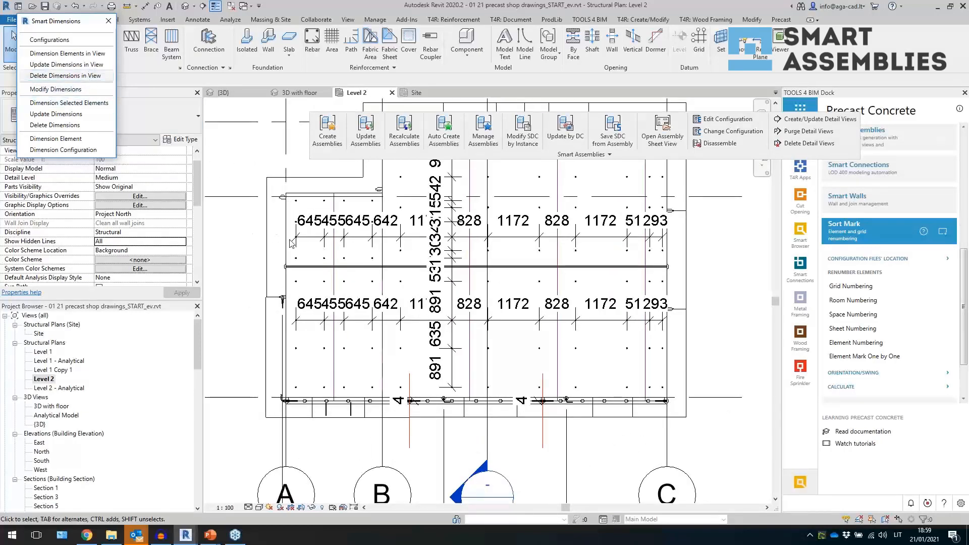
{"action": "scroll", "coordinate": [353, 348], "scroll_direction": "up", "scroll_amount": 3}
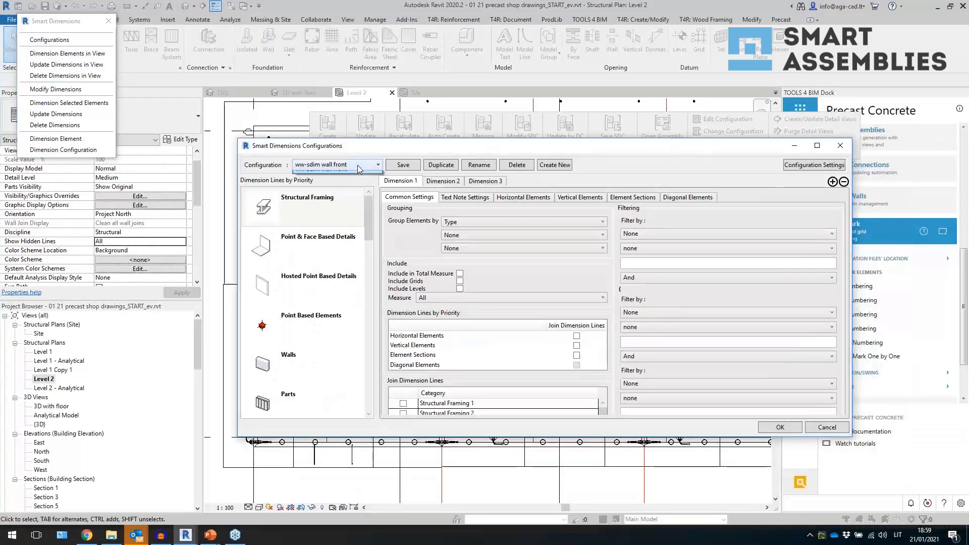
{"action": "left_click", "coordinate": [358, 165]}
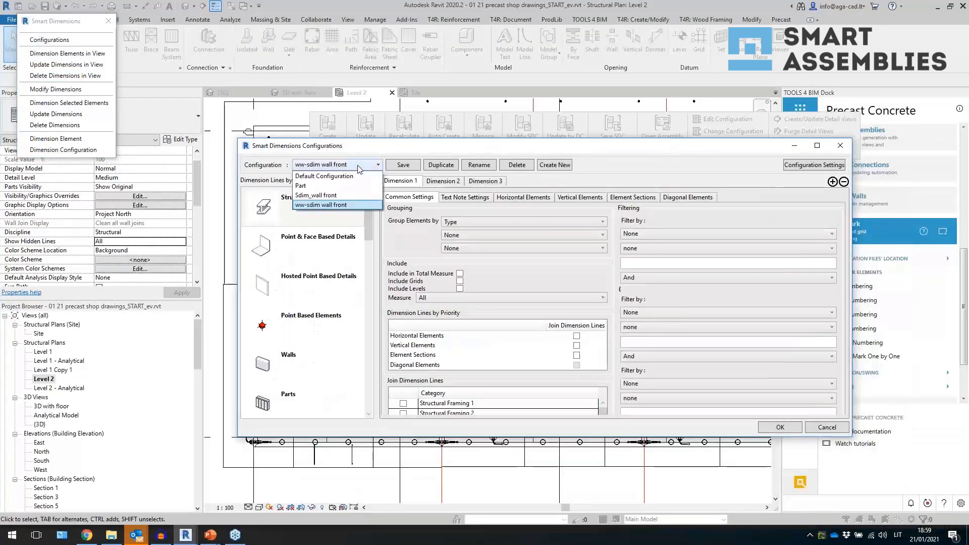
{"action": "left_click", "coordinate": [358, 168]}
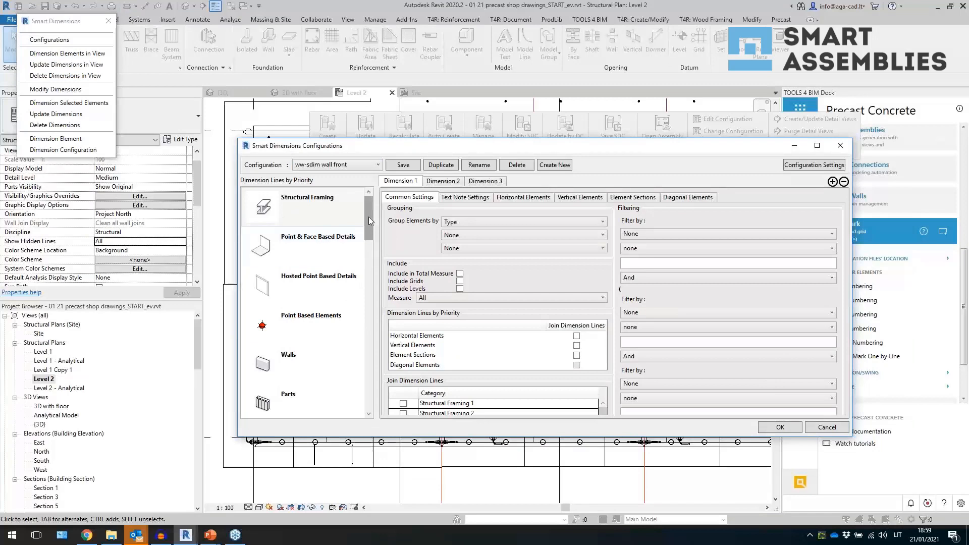
{"action": "left_click_drag", "start_coordinate": [369, 216], "coordinate": [367, 357]}
{"action": "left_click", "coordinate": [311, 360]}
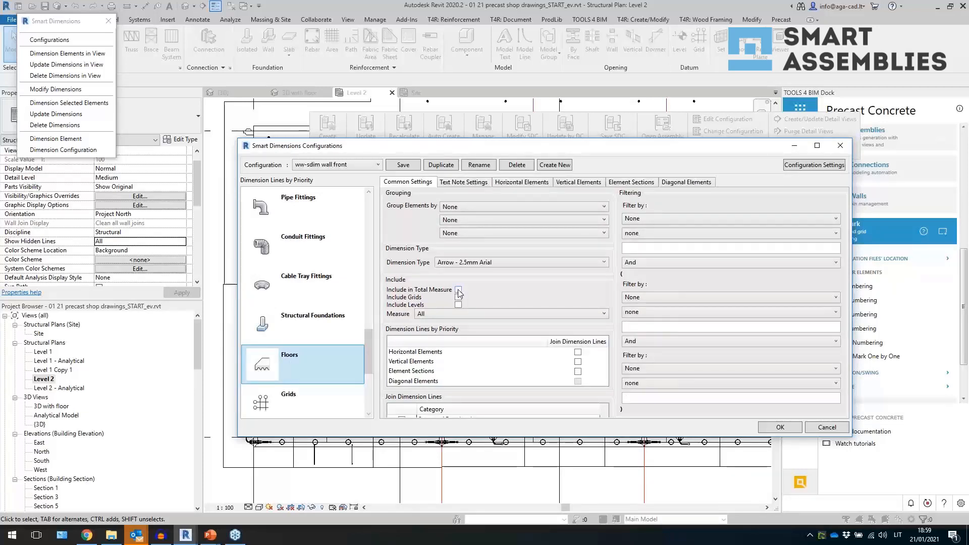
{"action": "left_click", "coordinate": [458, 290]}
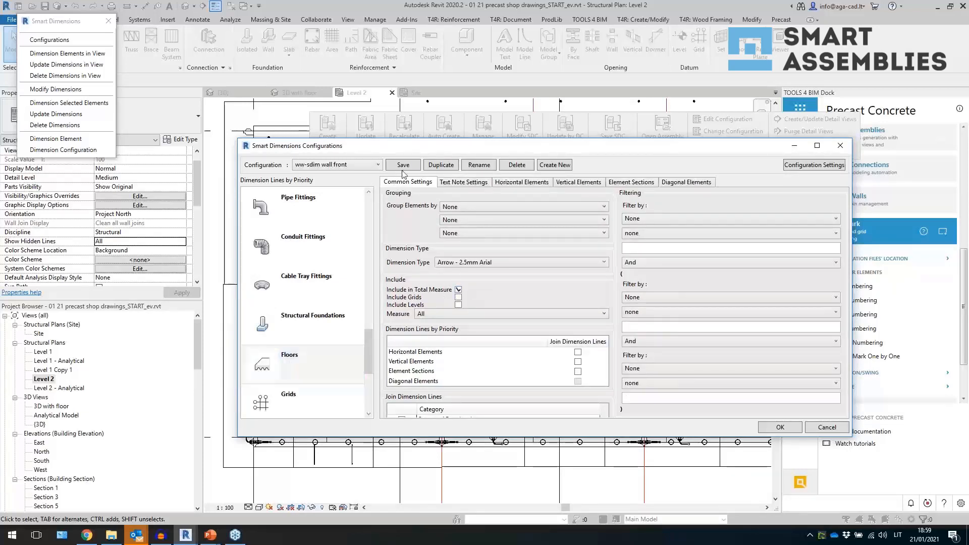
{"action": "left_click", "coordinate": [769, 428]}
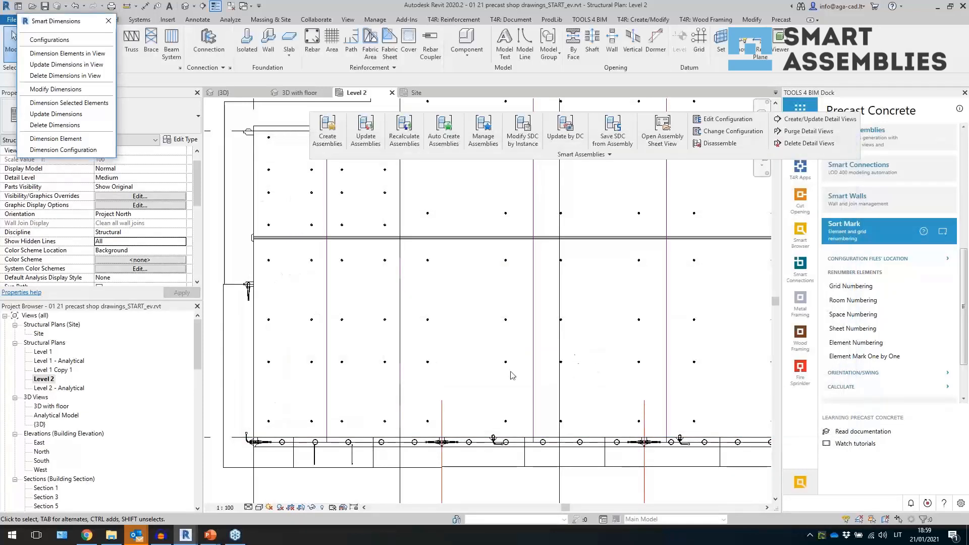
{"action": "left_click_drag", "start_coordinate": [520, 397], "coordinate": [366, 254]}
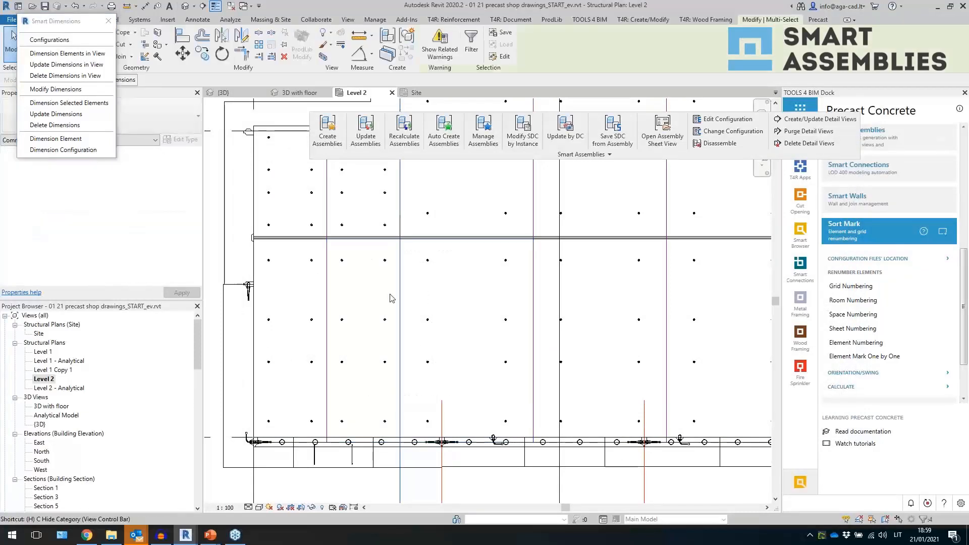
{"action": "key", "text": "h"}
{"action": "key", "text": "i"}
{"action": "left_click", "coordinate": [287, 358]}
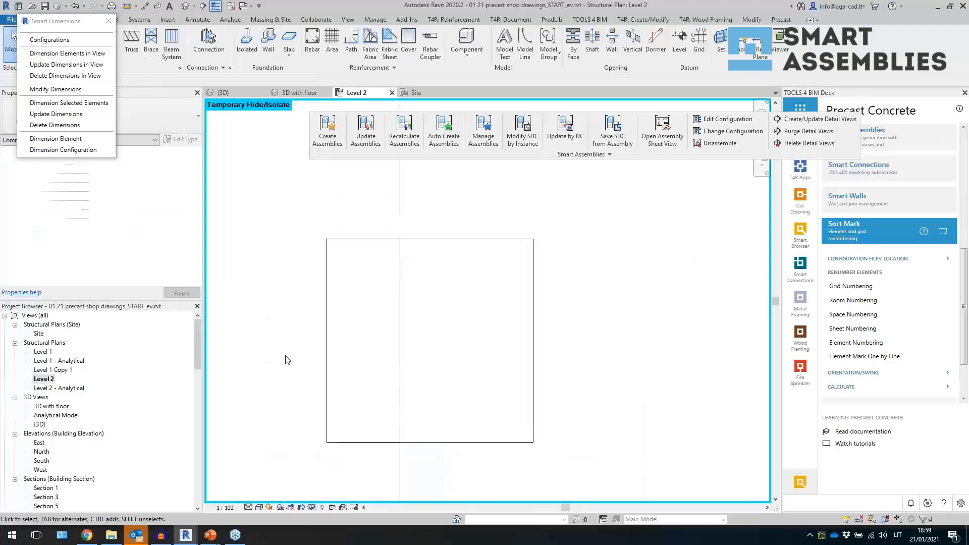
{"action": "left_click", "coordinate": [311, 507]}
{"action": "left_click", "coordinate": [363, 497]}
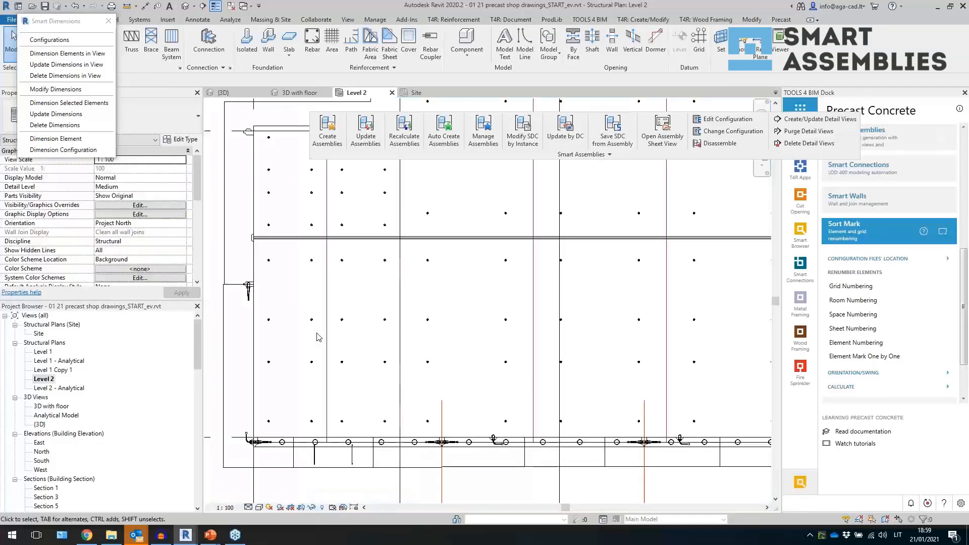
- Create an assembly for one floor panel in the 3D with floor view using the ww_floor configuration
{"action": "left_click", "coordinate": [186, 7]}
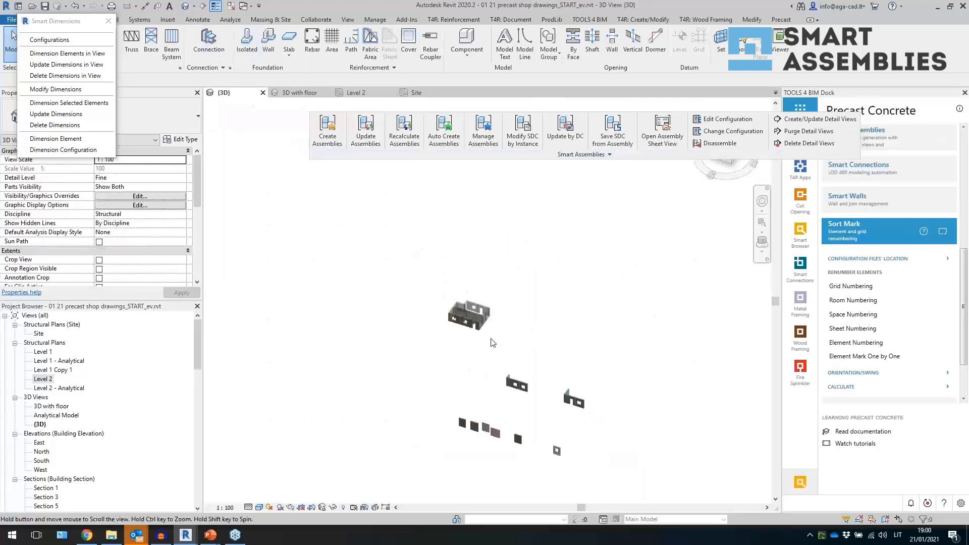
{"action": "scroll", "coordinate": [475, 318], "scroll_direction": "up", "scroll_amount": 3}
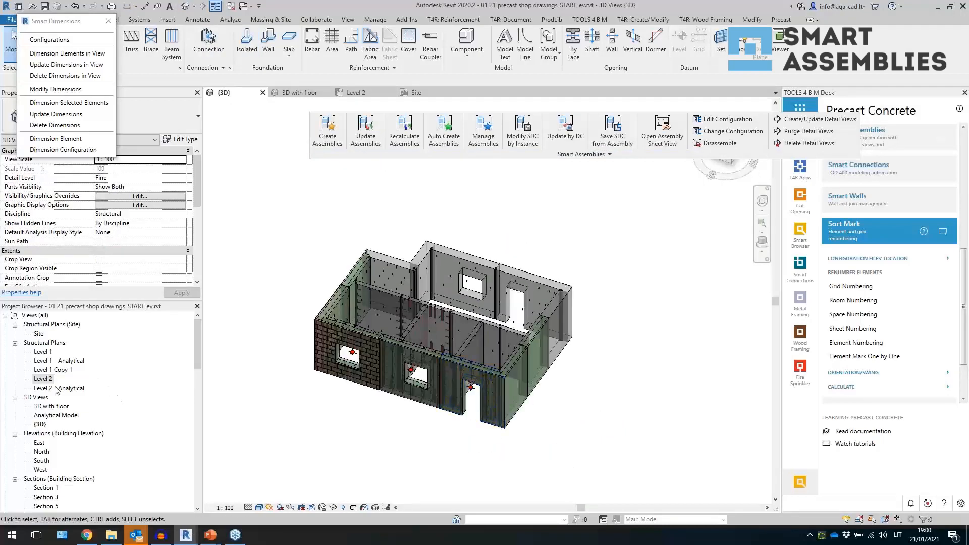
{"action": "double_click", "coordinate": [51, 407]}
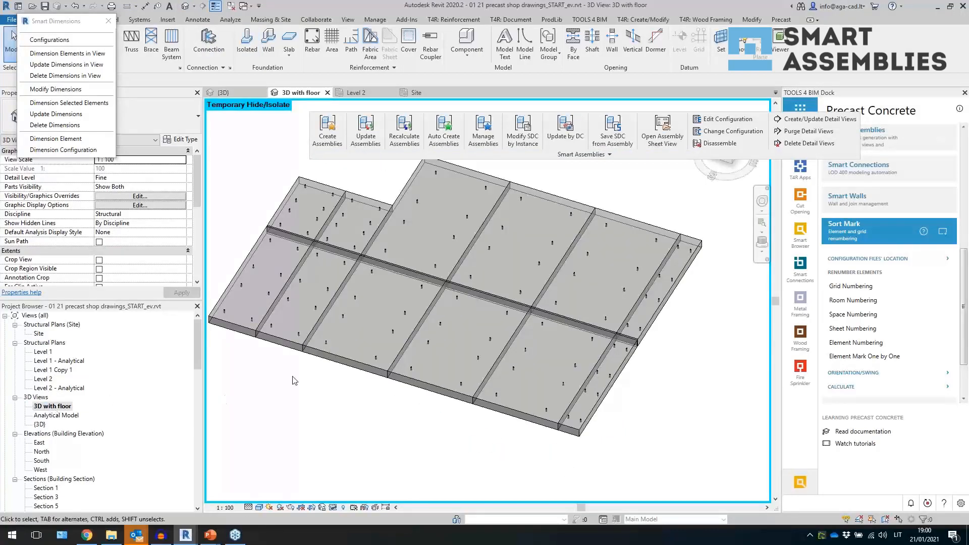
{"action": "left_click", "coordinate": [355, 366]}
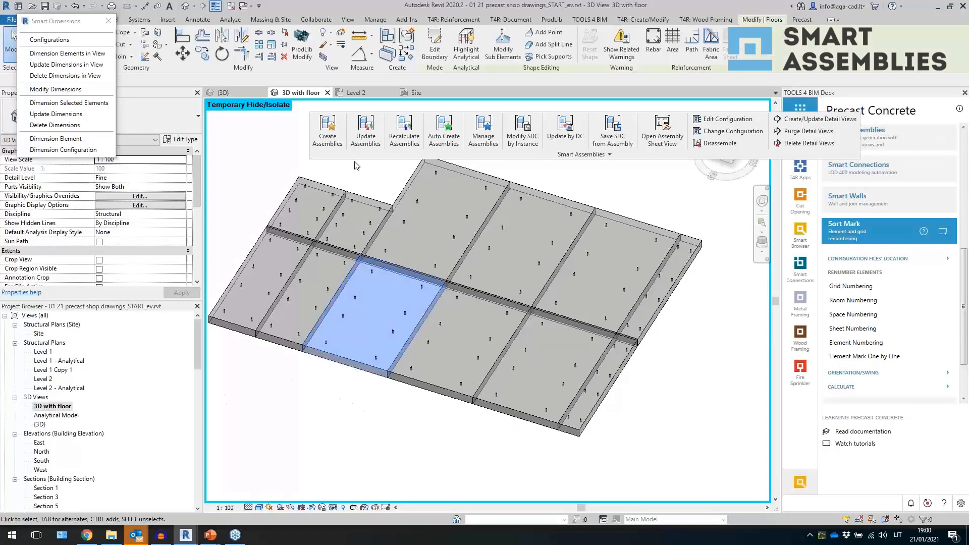
{"action": "left_click", "coordinate": [328, 139]}
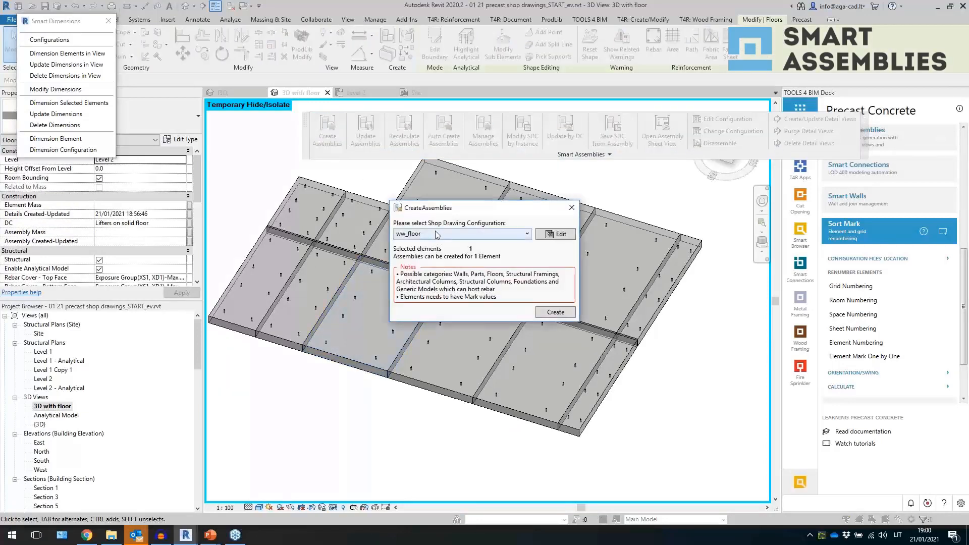
{"action": "left_click", "coordinate": [548, 312]}
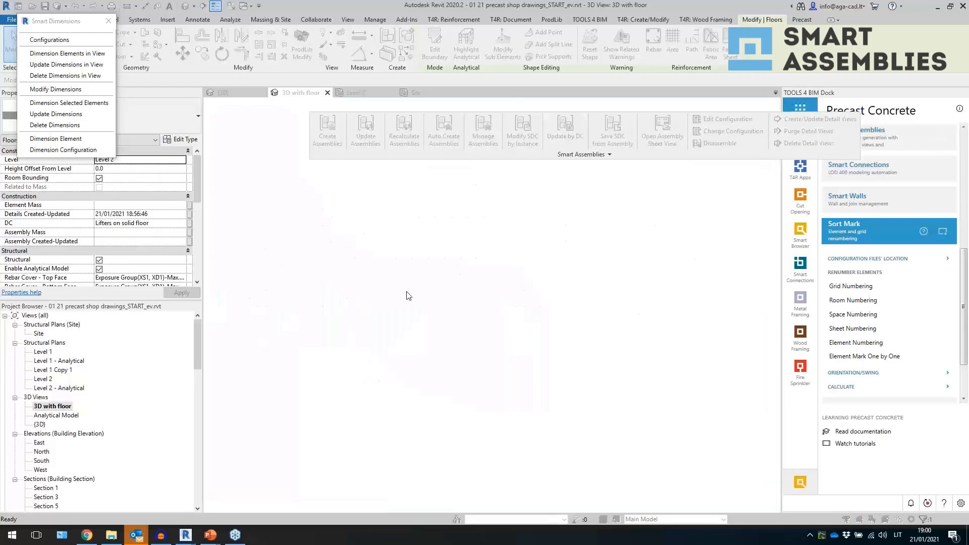
- Open the Elevation Top detail view of the PL-3 assembly
{"action": "left_click", "coordinate": [457, 413]}
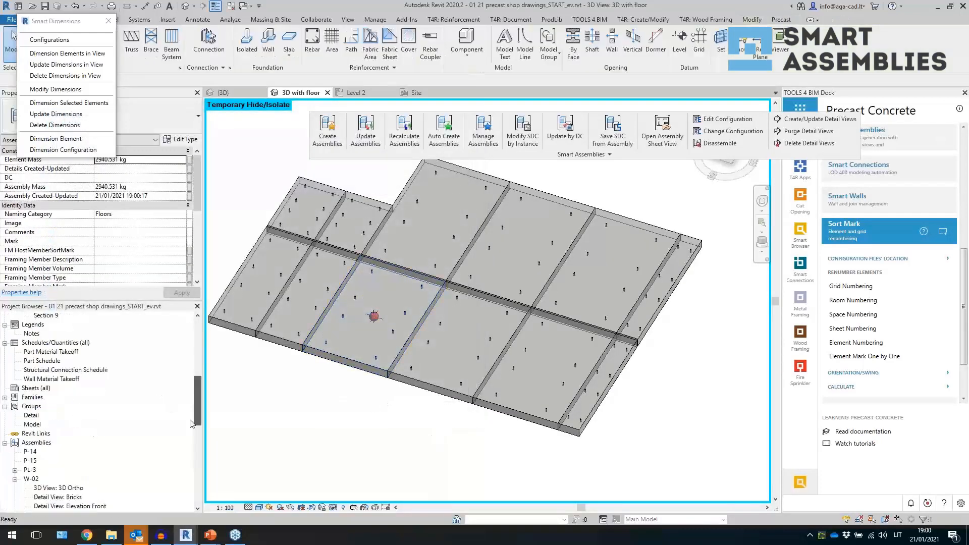
{"action": "left_click_drag", "start_coordinate": [196, 348], "coordinate": [197, 489]}
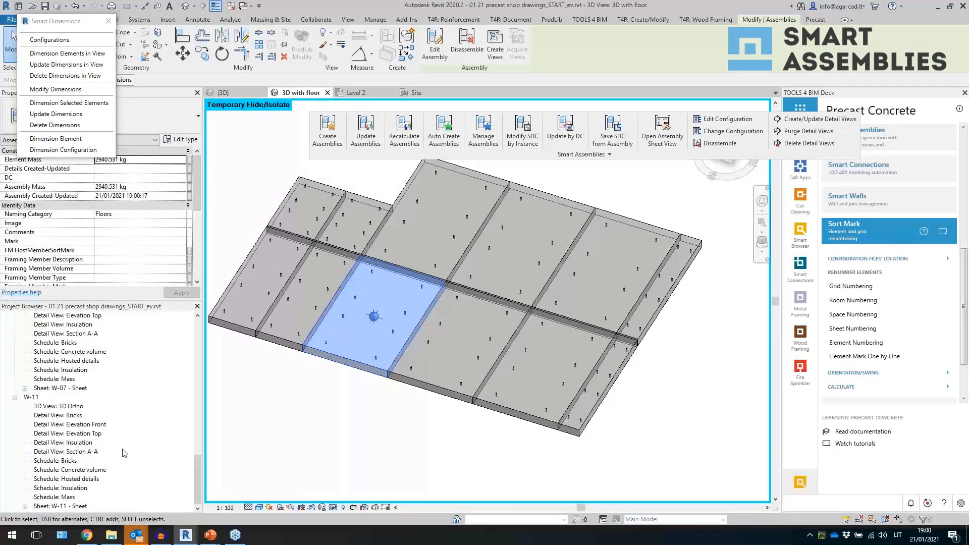
{"action": "scroll", "coordinate": [125, 453], "scroll_direction": "up", "scroll_amount": 8}
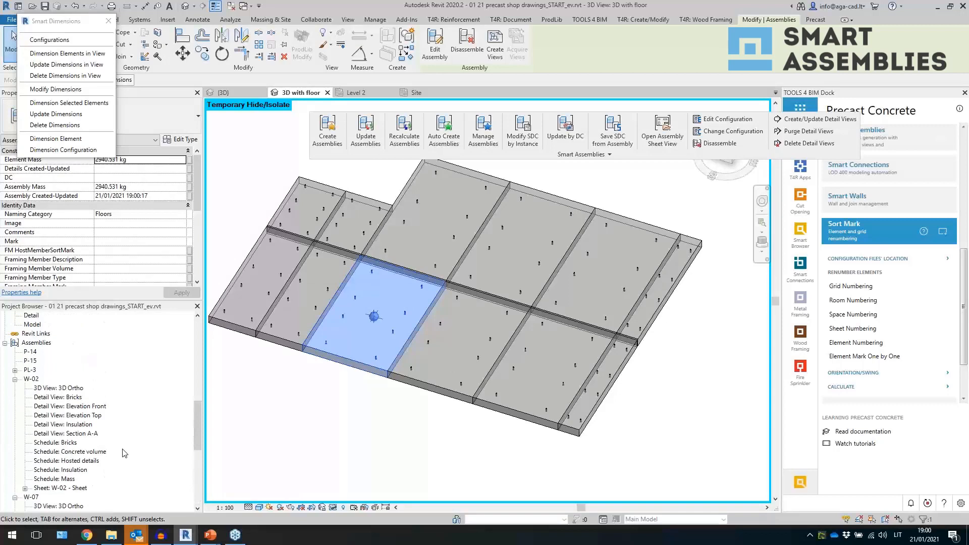
{"action": "double_click", "coordinate": [31, 369]}
{"action": "double_click", "coordinate": [70, 388]}
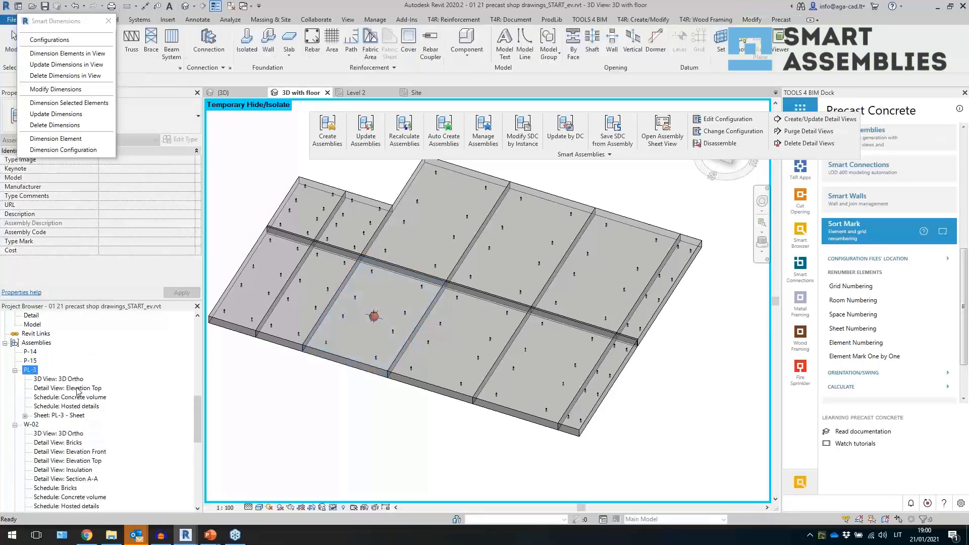
- Inspect the dimension strings around the panel in the PL-3 Elevation Top detail view
{"action": "left_click", "coordinate": [299, 389]}
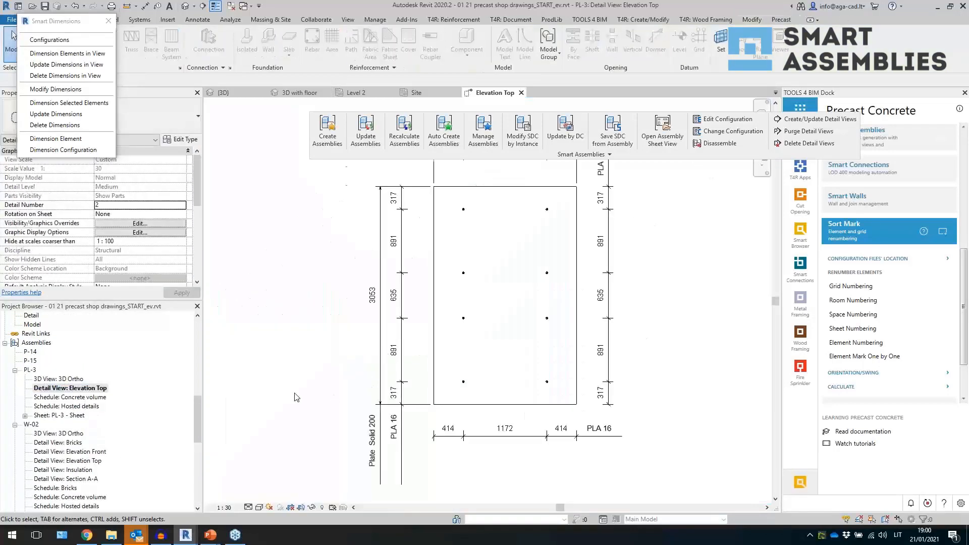
{"action": "scroll", "coordinate": [296, 394], "scroll_direction": "down", "scroll_amount": 1}
{"action": "middle_click_drag", "start_coordinate": [282, 381], "coordinate": [290, 396]}
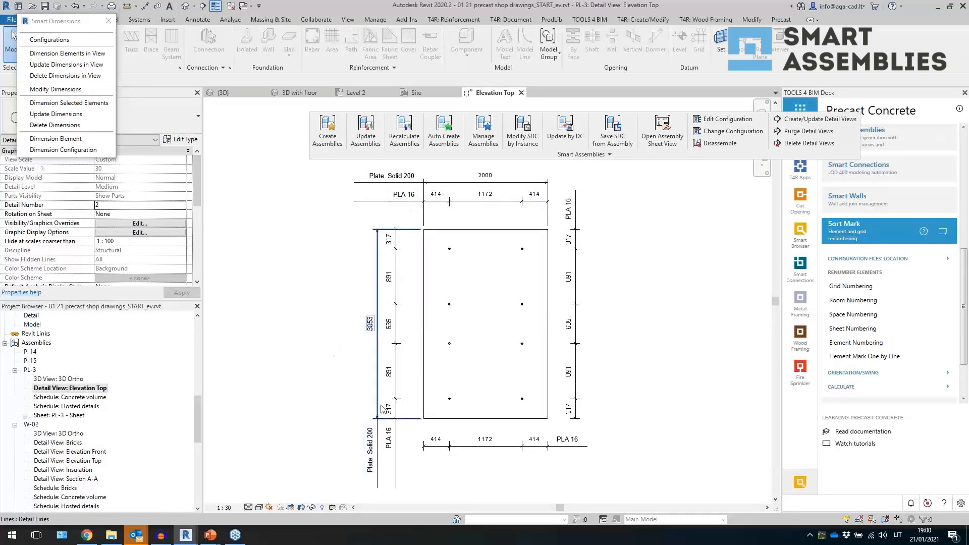
{"action": "left_click", "coordinate": [498, 230]}
{"action": "left_click", "coordinate": [493, 273]}
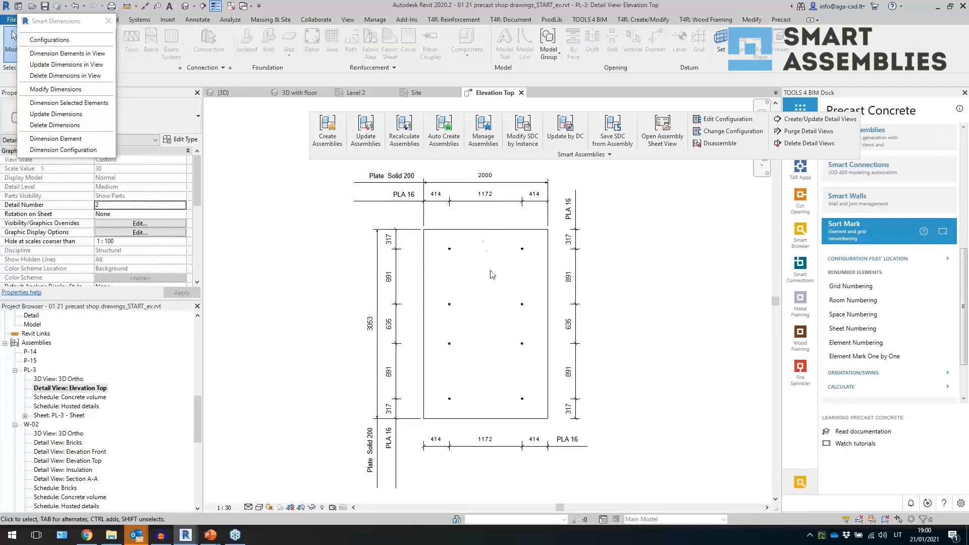
{"action": "left_click", "coordinate": [474, 207]}
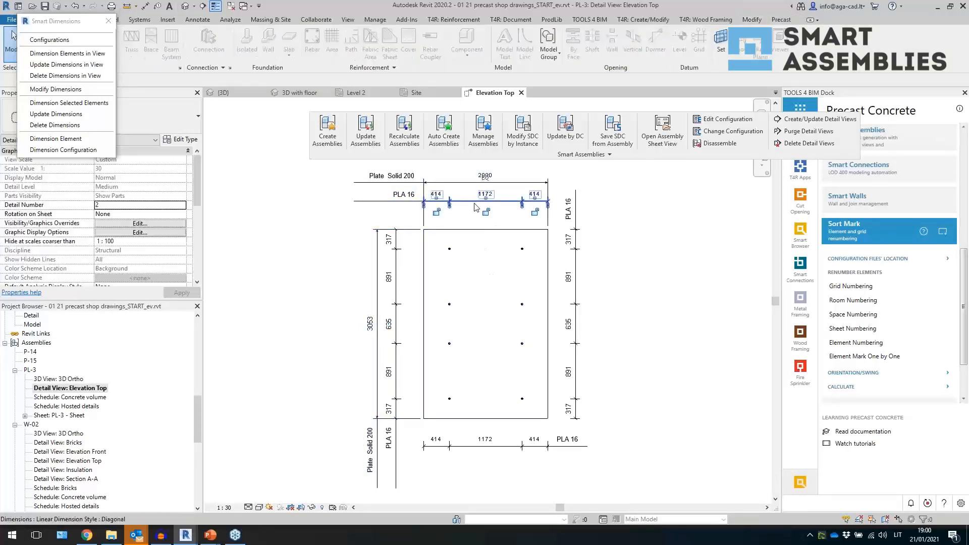
- Deselect the dimension and zoom around the PL-3 Elevation Top view to review the panel's dimension strings
{"action": "left_click", "coordinate": [406, 270]}
{"action": "left_click", "coordinate": [397, 285]}
{"action": "left_click", "coordinate": [666, 374]}
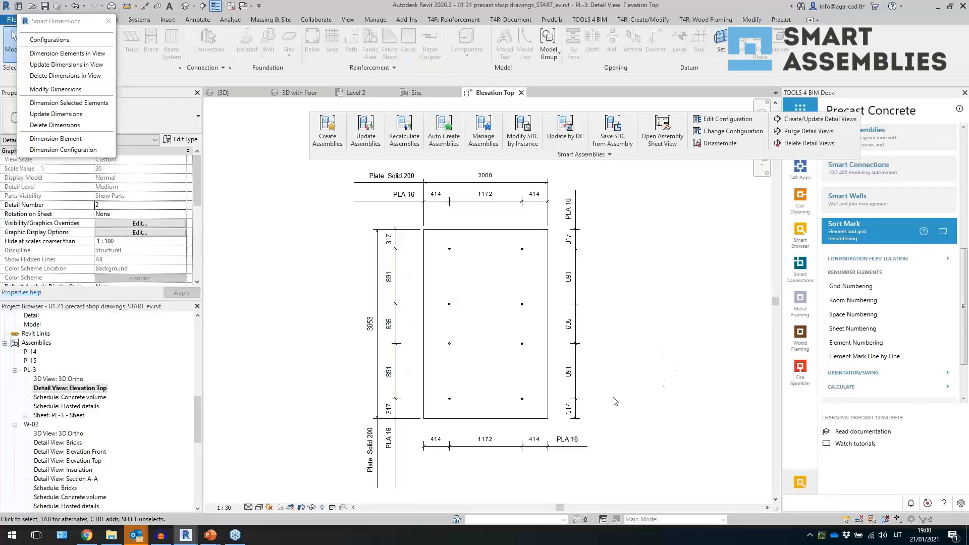
{"action": "scroll", "coordinate": [622, 300], "scroll_direction": "down", "scroll_amount": 2}
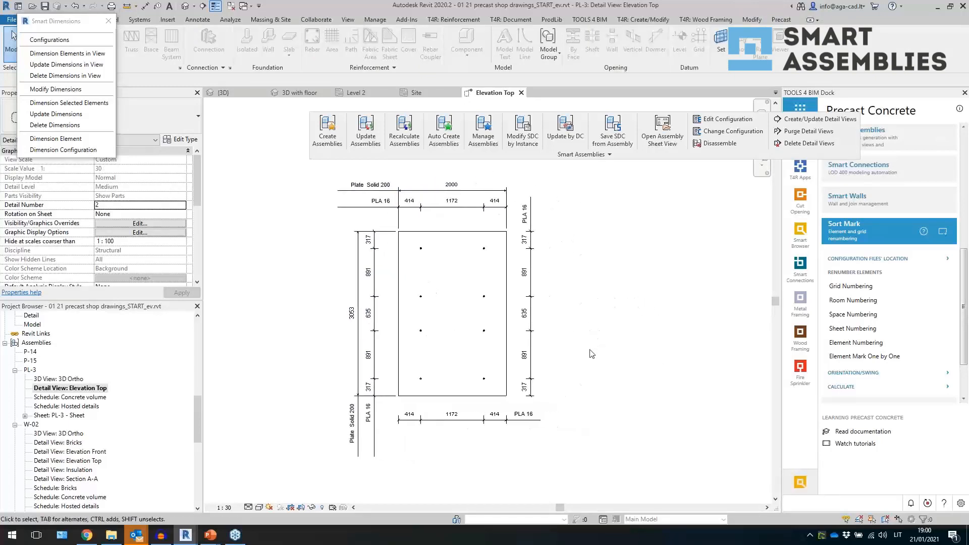
{"action": "scroll", "coordinate": [443, 294], "scroll_direction": "up", "scroll_amount": 1}
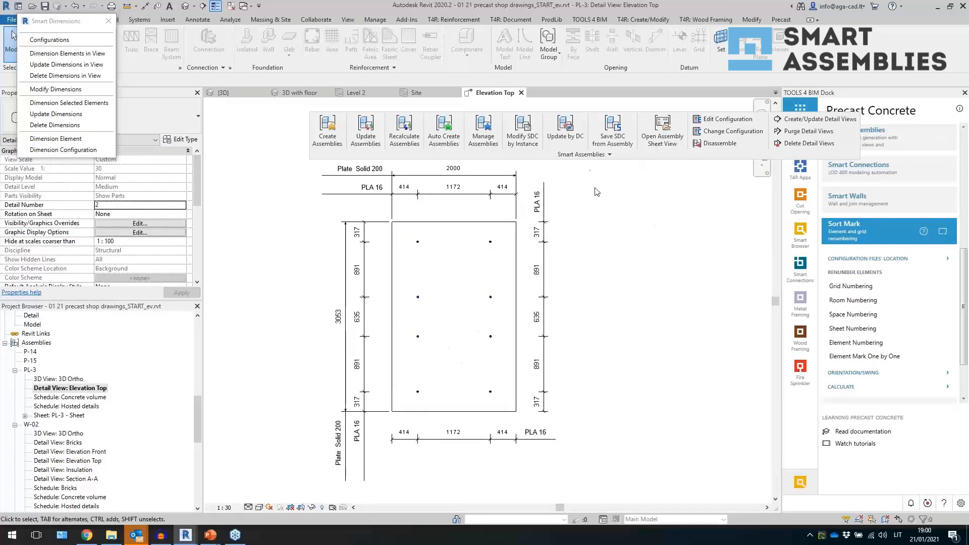
{"action": "left_click", "coordinate": [108, 20]}
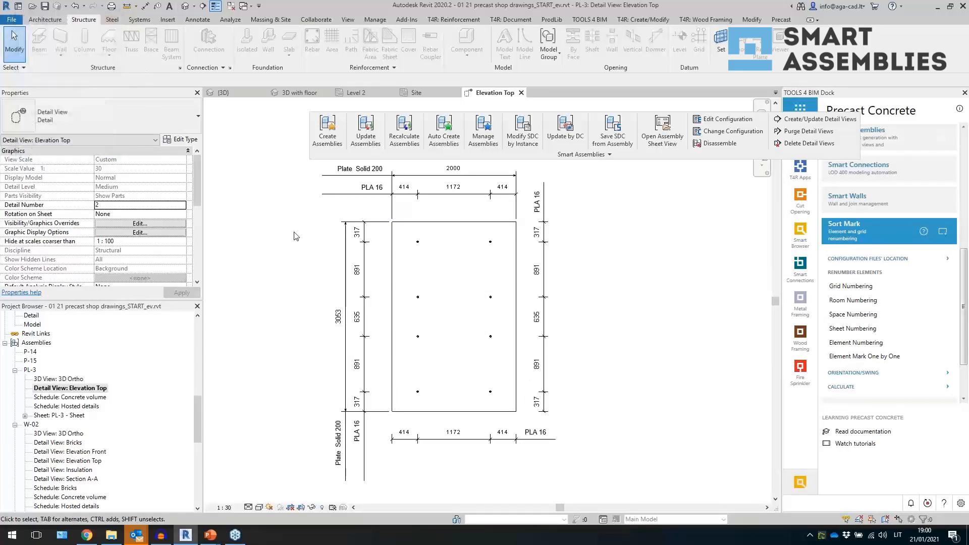
- Return to the 3D model view and open the W-02 assembly sheet
{"action": "left_click", "coordinate": [185, 6]}
{"action": "left_click", "coordinate": [231, 7]}
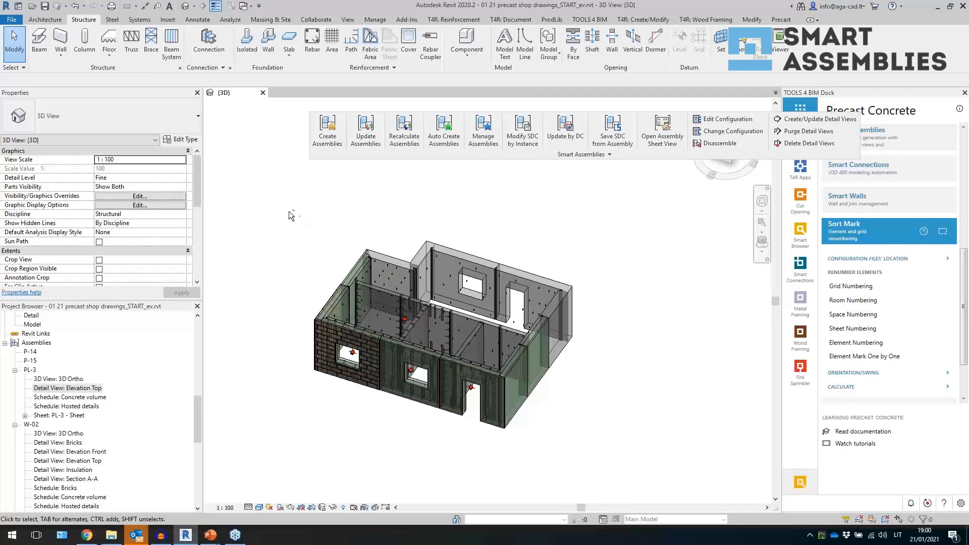
{"action": "middle_click_drag", "start_coordinate": [289, 211], "coordinate": [296, 221], "text": "shift"}
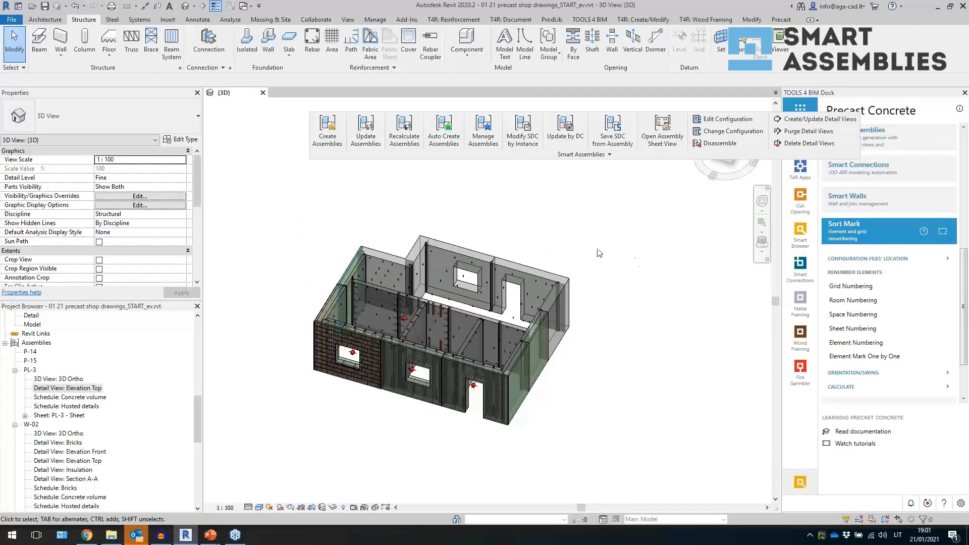
{"action": "left_click", "coordinate": [860, 231]}
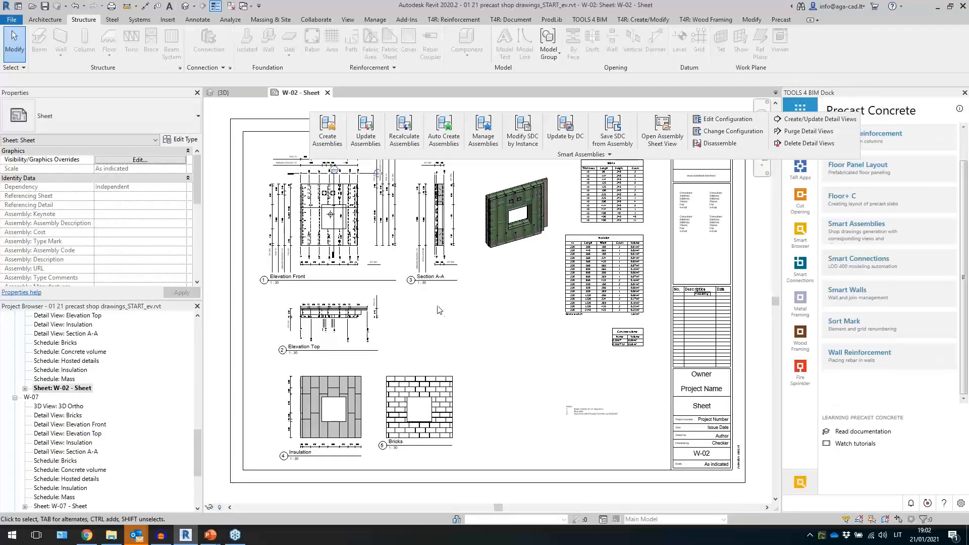
- Switch to the PowerPoint slide show and advance to the closing slide
{"action": "mouse_move", "coordinate": [211, 535]}
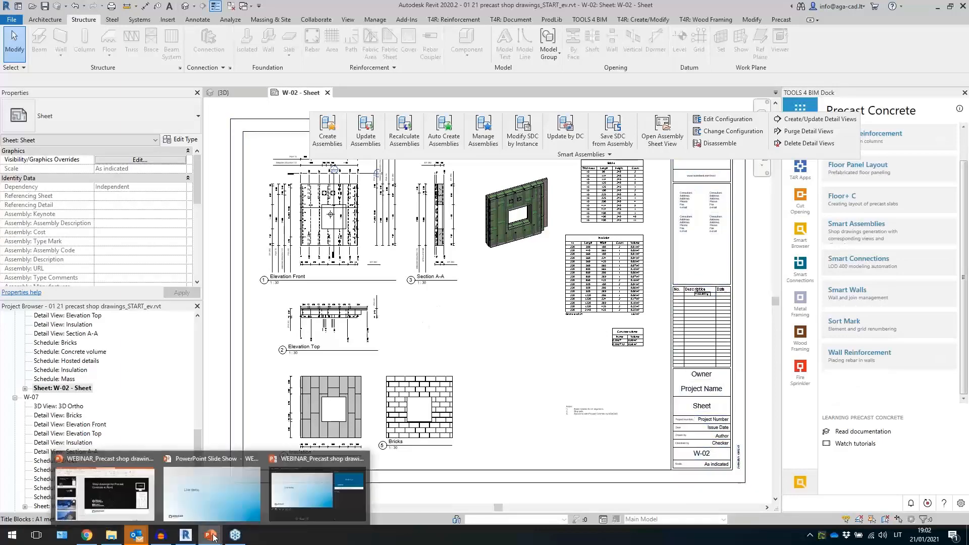
{"action": "left_click", "coordinate": [207, 493]}
{"action": "left_click", "coordinate": [332, 359]}
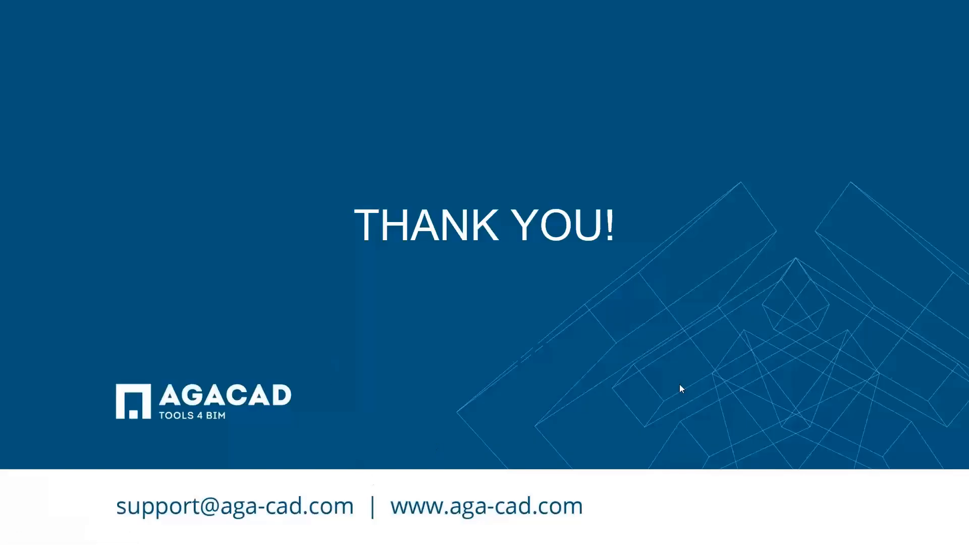